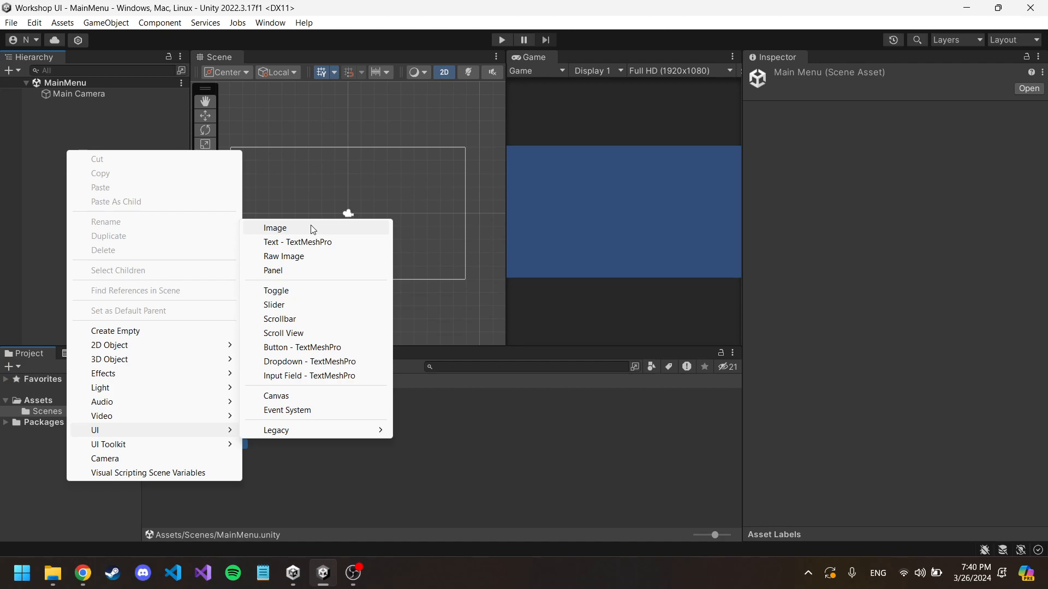
Step: Add a UI Image to the MainMenu scene and bring the whole white image into the Scene view
{"action": "left_click", "coordinate": [311, 225]}
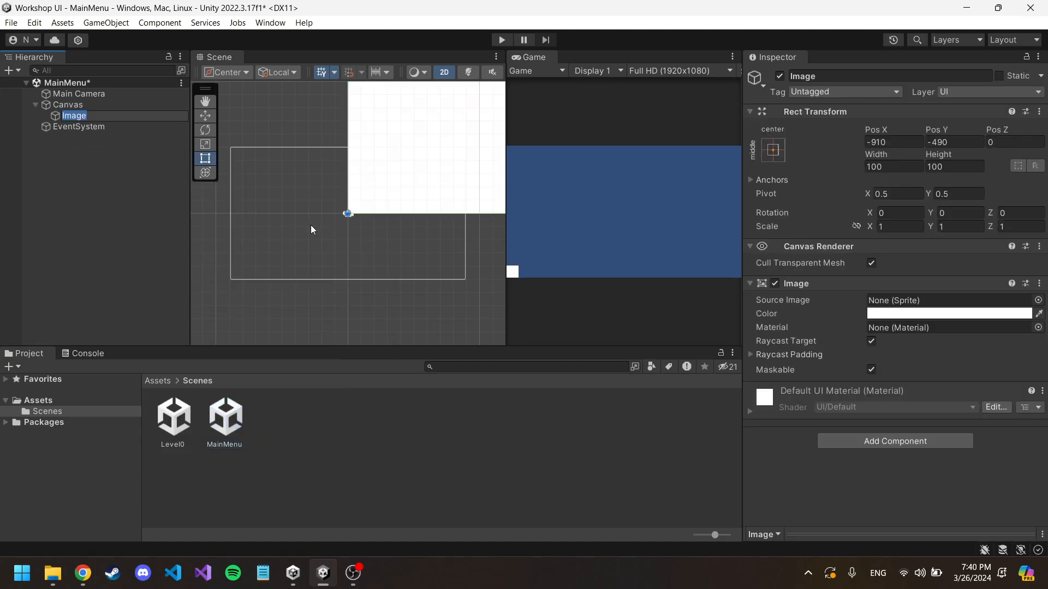
{"action": "middle_click_drag", "start_coordinate": [463, 252], "coordinate": [410, 284]}
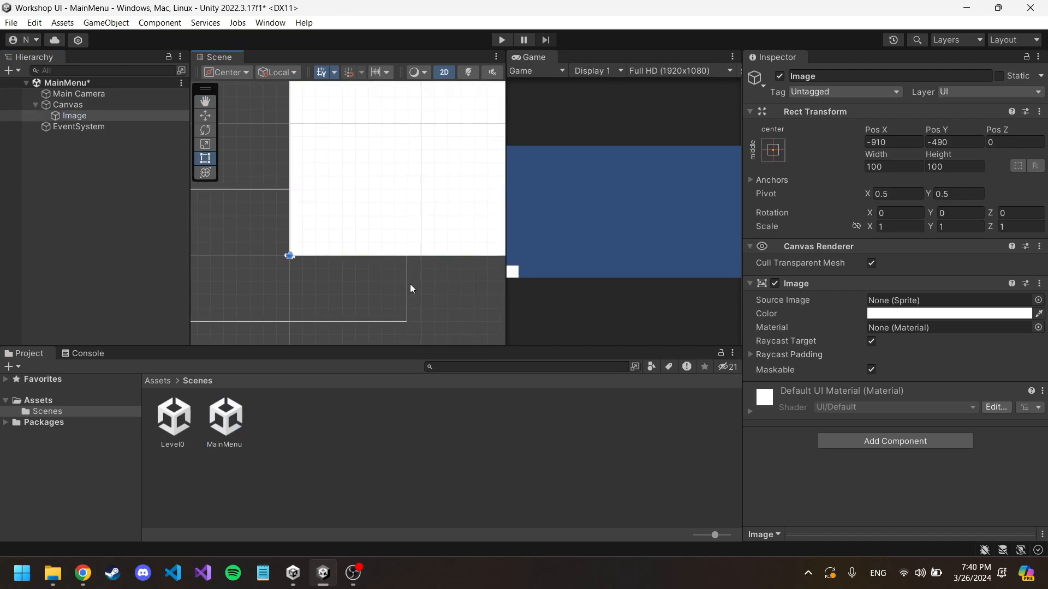
{"action": "scroll", "coordinate": [410, 284], "scroll_direction": "down", "scroll_amount": 5}
{"action": "scroll", "coordinate": [421, 274], "scroll_direction": "down", "scroll_amount": 5}
{"action": "middle_click_drag", "start_coordinate": [465, 234], "coordinate": [354, 267]}
{"action": "scroll", "coordinate": [376, 268], "scroll_direction": "down", "scroll_amount": 8}
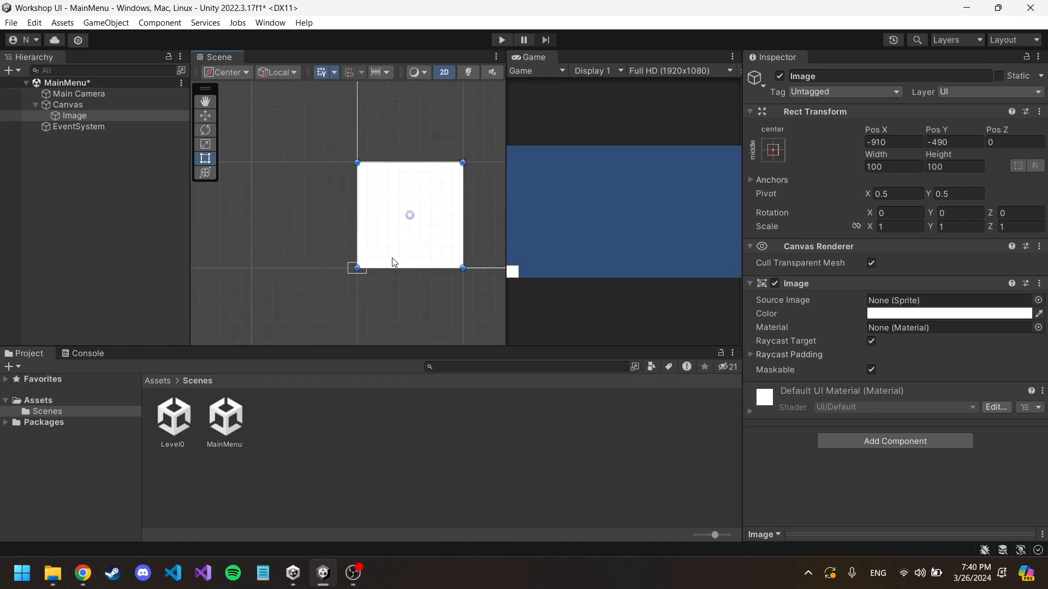
Step: Examine how the image and the canvas outline compare in size with the small camera frame
{"action": "scroll", "coordinate": [391, 272], "scroll_direction": "up", "scroll_amount": 6}
{"action": "scroll", "coordinate": [378, 251], "scroll_direction": "down", "scroll_amount": 3}
{"action": "middle_click_drag", "start_coordinate": [371, 245], "coordinate": [381, 215]}
{"action": "scroll", "coordinate": [351, 254], "scroll_direction": "up", "scroll_amount": 8}
{"action": "scroll", "coordinate": [365, 251], "scroll_direction": "down", "scroll_amount": 6}
{"action": "scroll", "coordinate": [363, 253], "scroll_direction": "up", "scroll_amount": 5}
{"action": "middle_click_drag", "start_coordinate": [318, 266], "coordinate": [320, 226]}
{"action": "scroll", "coordinate": [309, 229], "scroll_direction": "up", "scroll_amount": 5}
{"action": "scroll", "coordinate": [347, 221], "scroll_direction": "up", "scroll_amount": 4}
{"action": "scroll", "coordinate": [353, 218], "scroll_direction": "down", "scroll_amount": 14}
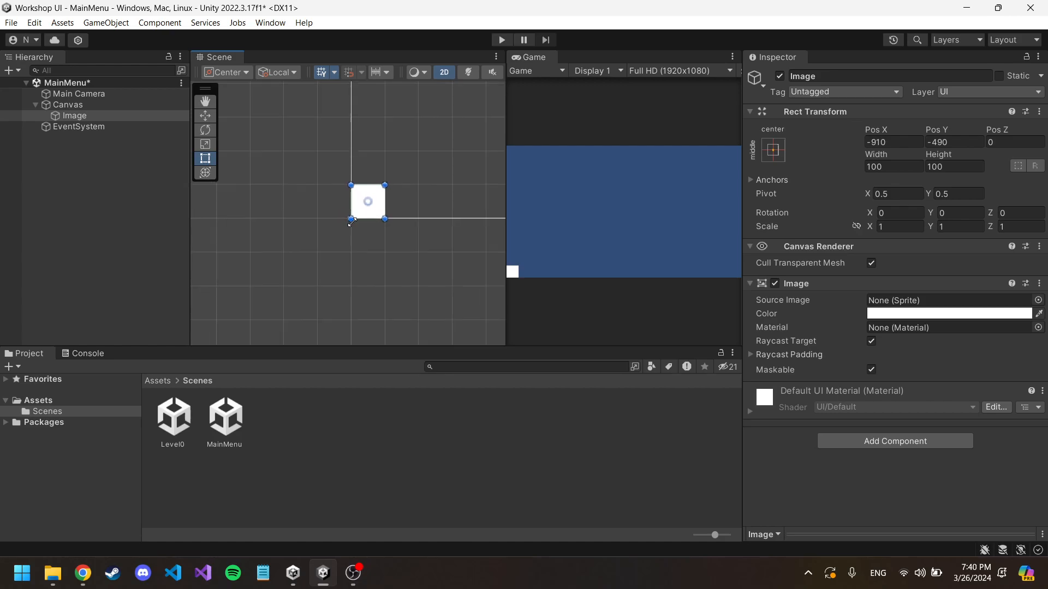
{"action": "scroll", "coordinate": [353, 220], "scroll_direction": "up", "scroll_amount": 5}
{"action": "scroll", "coordinate": [341, 256], "scroll_direction": "down", "scroll_amount": 2}
{"action": "scroll", "coordinate": [348, 272], "scroll_direction": "down", "scroll_amount": 4}
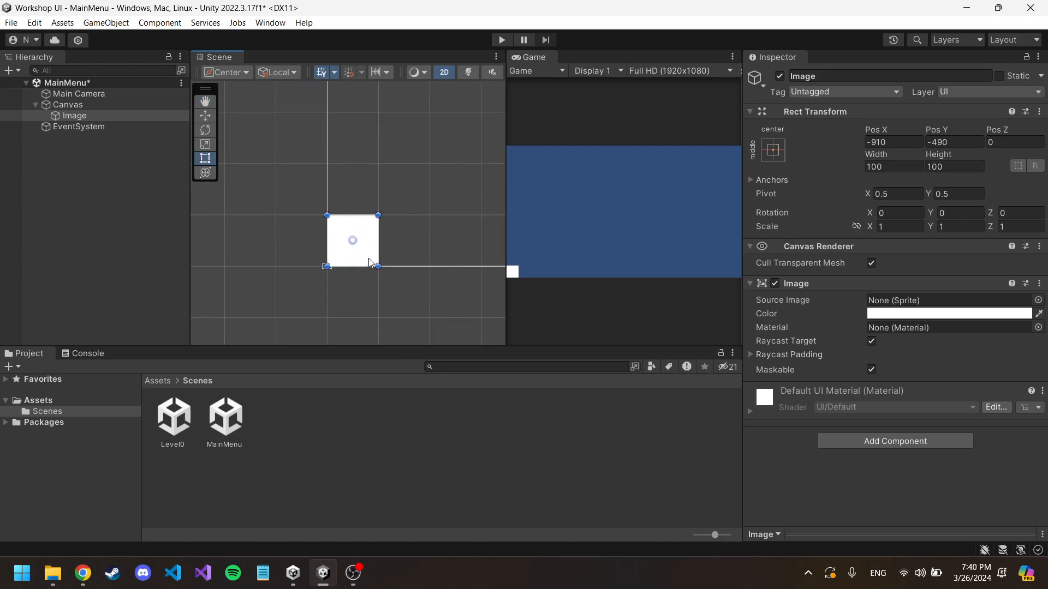
Step: Move the image within the canvas to about X -175, Y 137
{"action": "left_click_drag", "start_coordinate": [367, 234], "coordinate": [474, 117]}
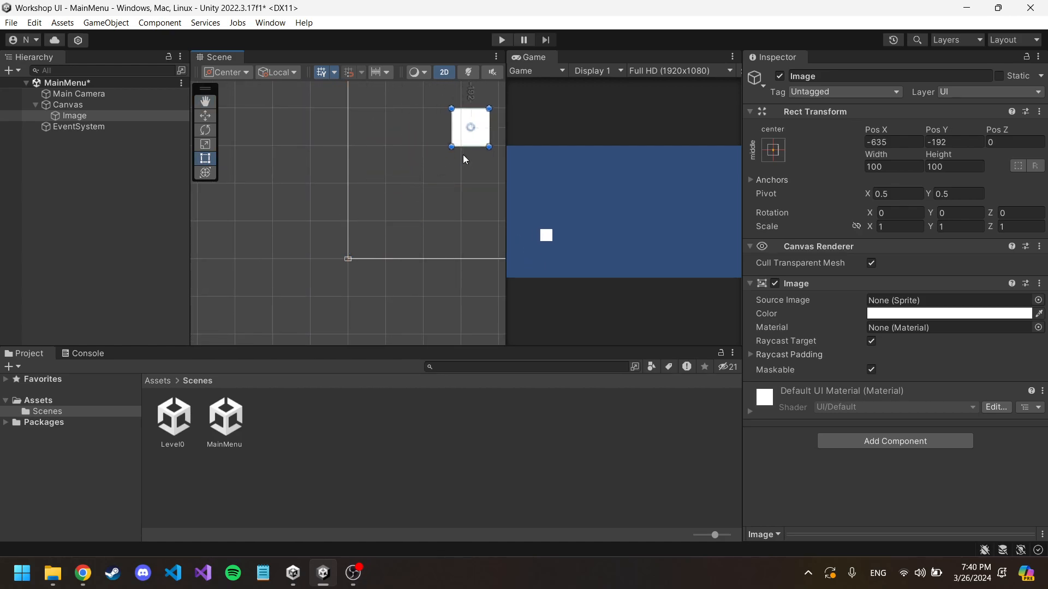
{"action": "middle_click_drag", "start_coordinate": [465, 145], "coordinate": [400, 171]}
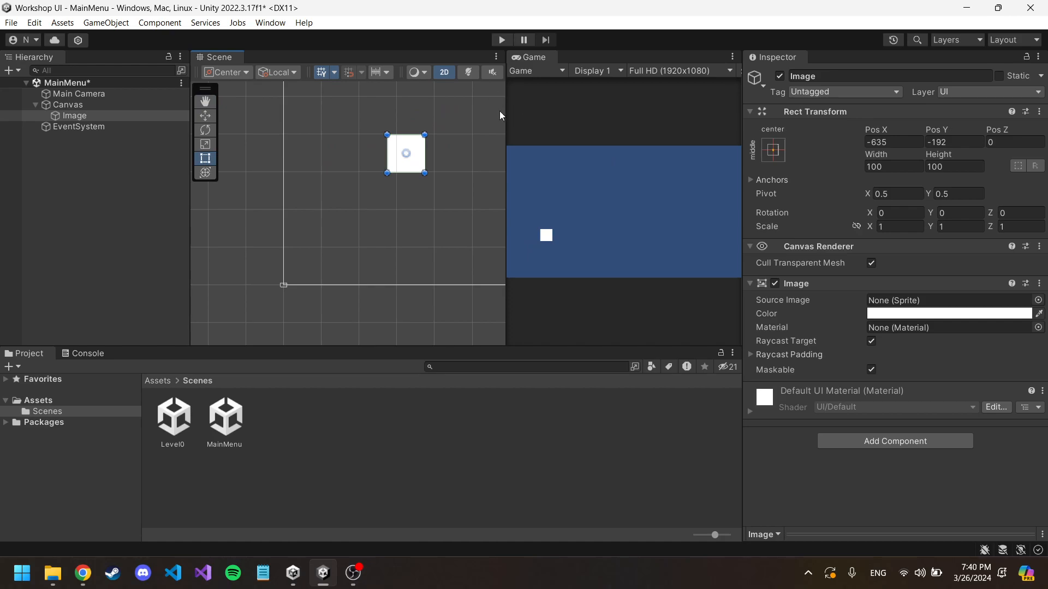
{"action": "left_click_drag", "start_coordinate": [411, 148], "coordinate": [457, 142]}
{"action": "middle_click_drag", "start_coordinate": [442, 225], "coordinate": [350, 257]}
{"action": "scroll", "coordinate": [348, 252], "scroll_direction": "down", "scroll_amount": 5}
{"action": "left_click_drag", "start_coordinate": [360, 207], "coordinate": [438, 138]}
{"action": "middle_click_drag", "start_coordinate": [327, 239], "coordinate": [422, 182]}
{"action": "scroll", "coordinate": [358, 232], "scroll_direction": "up", "scroll_amount": 4}
{"action": "scroll", "coordinate": [358, 236], "scroll_direction": "down", "scroll_amount": 3}
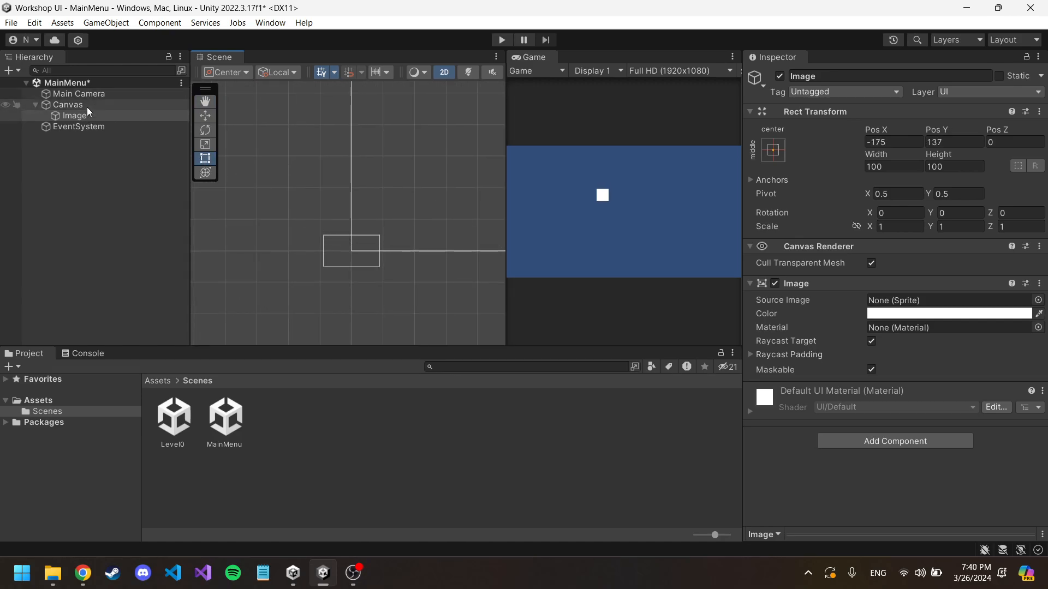
Step: Focus the Scene view on the Canvas and examine its outline against the camera frame
{"action": "right_click", "coordinate": [88, 154]}
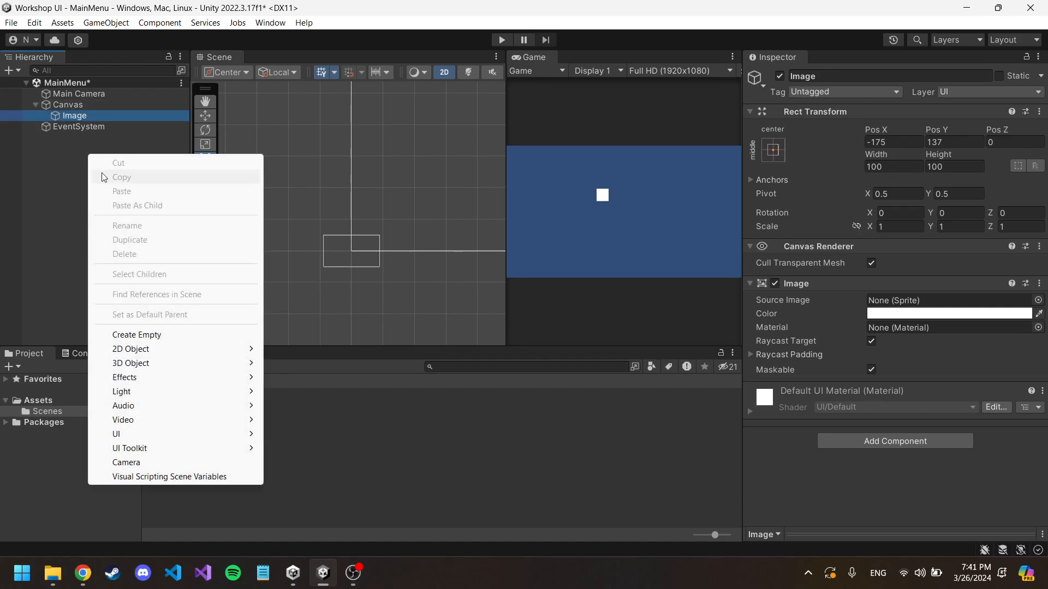
{"action": "double_click", "coordinate": [76, 106]}
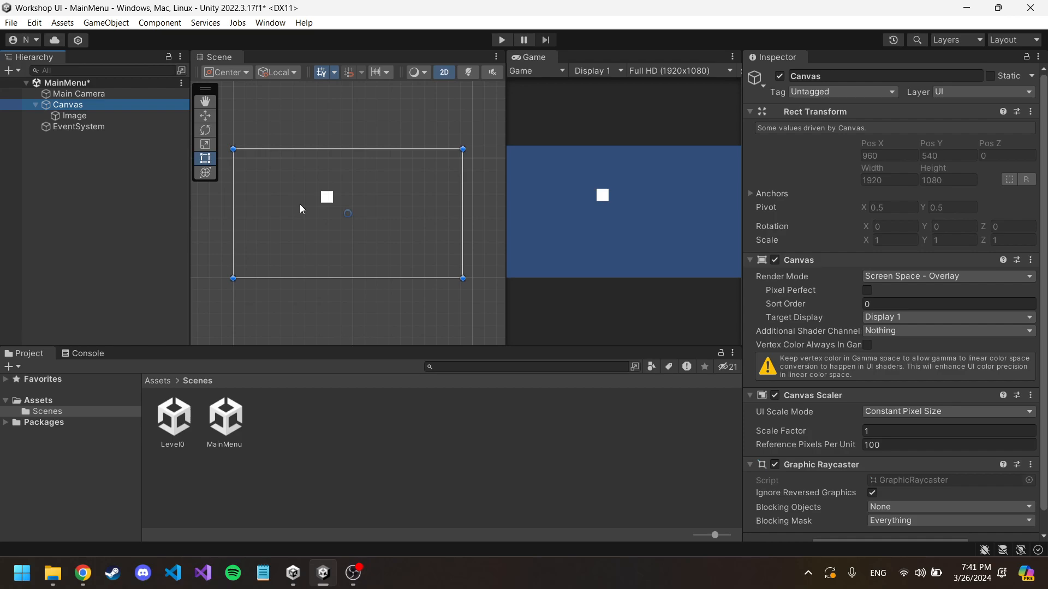
{"action": "scroll", "coordinate": [333, 197], "scroll_direction": "up", "scroll_amount": 3}
{"action": "middle_click_drag", "start_coordinate": [265, 225], "coordinate": [377, 157]}
{"action": "scroll", "coordinate": [322, 208], "scroll_direction": "up", "scroll_amount": 5}
{"action": "scroll", "coordinate": [334, 208], "scroll_direction": "up", "scroll_amount": 6}
{"action": "middle_click_drag", "start_coordinate": [305, 229], "coordinate": [325, 187]}
{"action": "scroll", "coordinate": [346, 203], "scroll_direction": "up", "scroll_amount": 10}
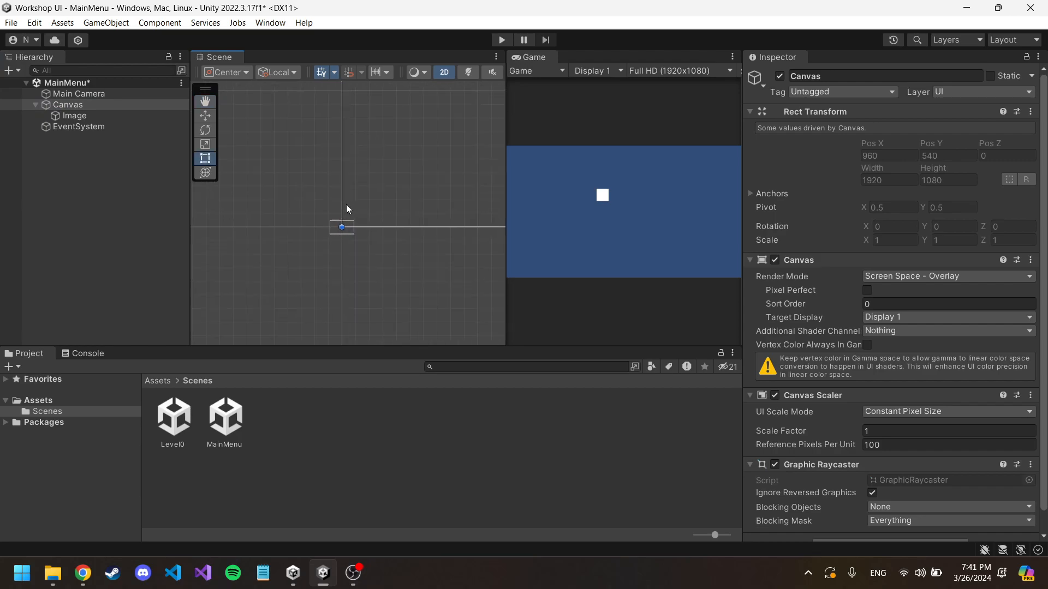
Step: Open the Level0 scene, saving the changes made to the MainMenu scene
{"action": "double_click", "coordinate": [172, 420]}
{"action": "left_click", "coordinate": [519, 316]}
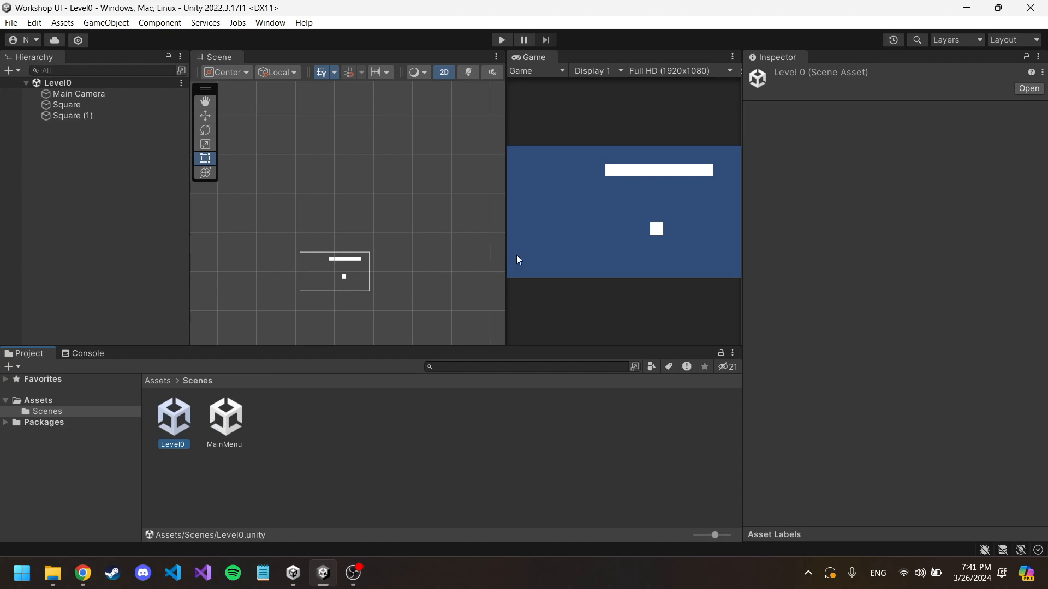
{"action": "right_click", "coordinate": [92, 137]}
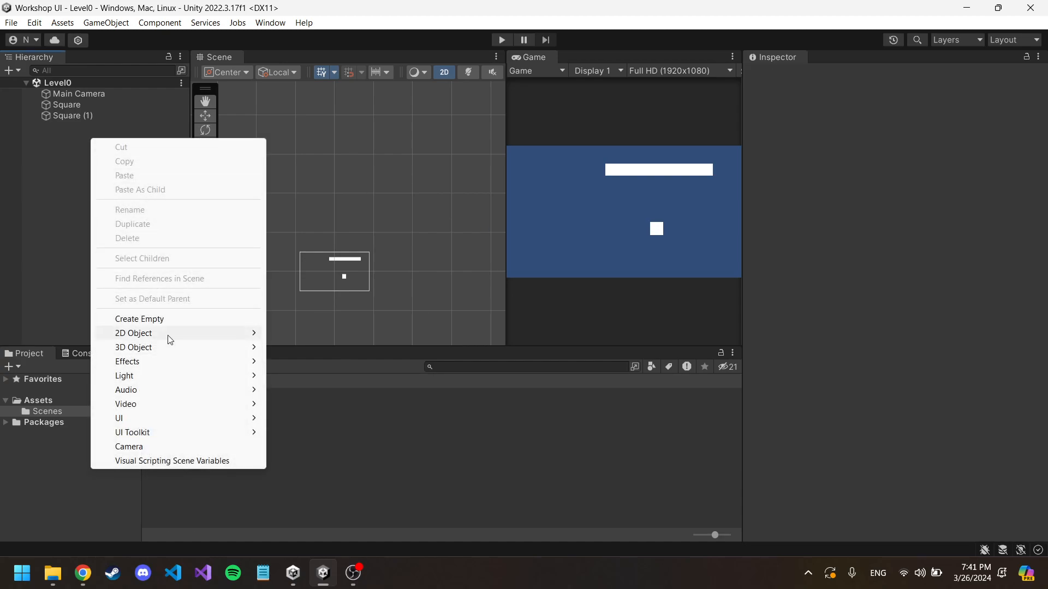
{"action": "left_click", "coordinate": [342, 446]}
Step: Reopen the MainMenu scene, expand the Canvas in the object tree and select its child Image
{"action": "double_click", "coordinate": [233, 415]}
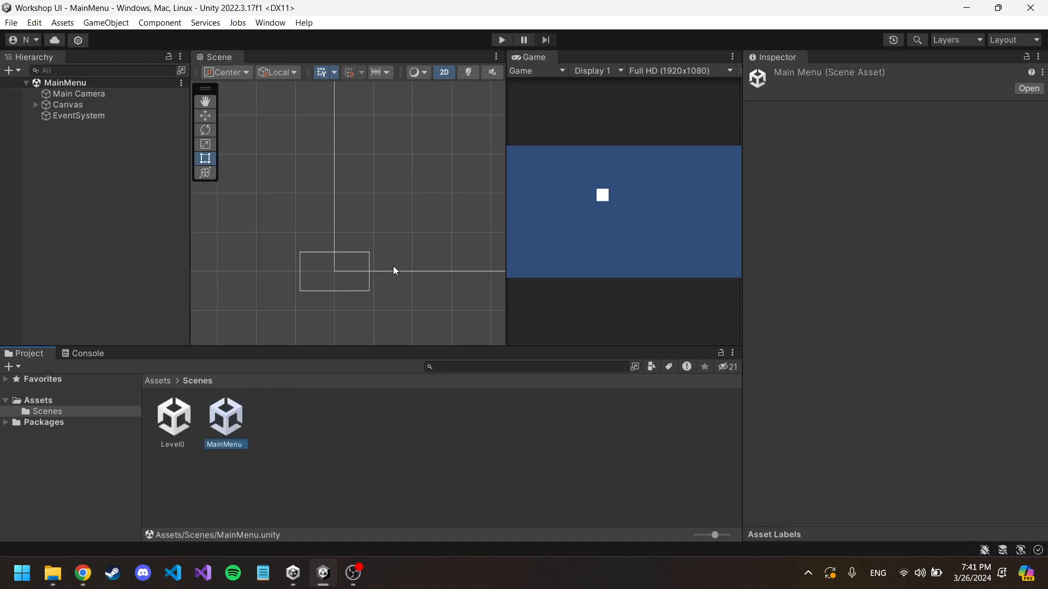
{"action": "middle_click_drag", "start_coordinate": [434, 195], "coordinate": [353, 238]}
{"action": "scroll", "coordinate": [262, 187], "scroll_direction": "down", "scroll_amount": 8}
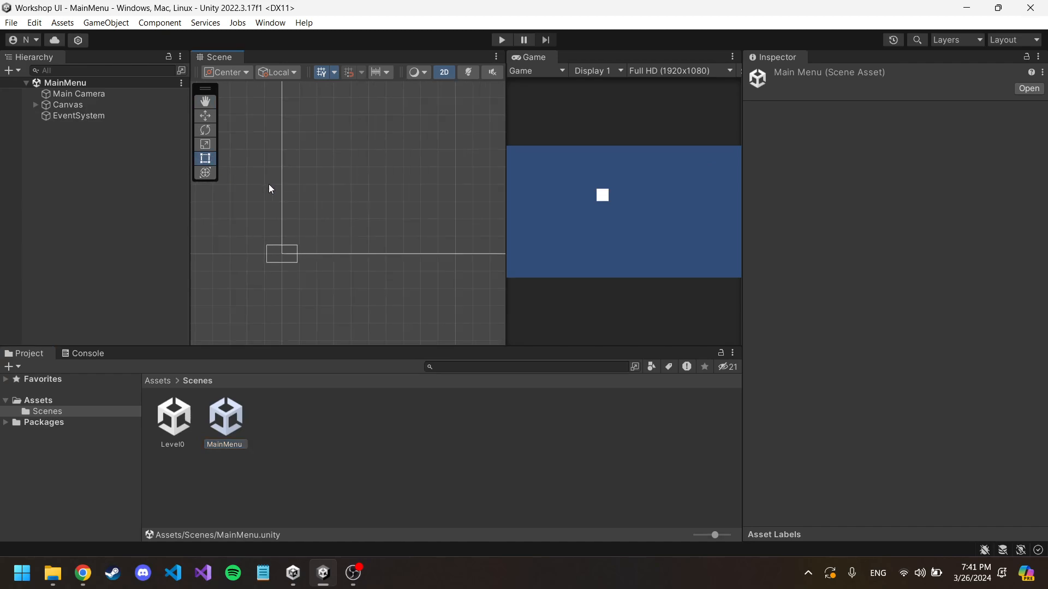
{"action": "left_click", "coordinate": [93, 103]}
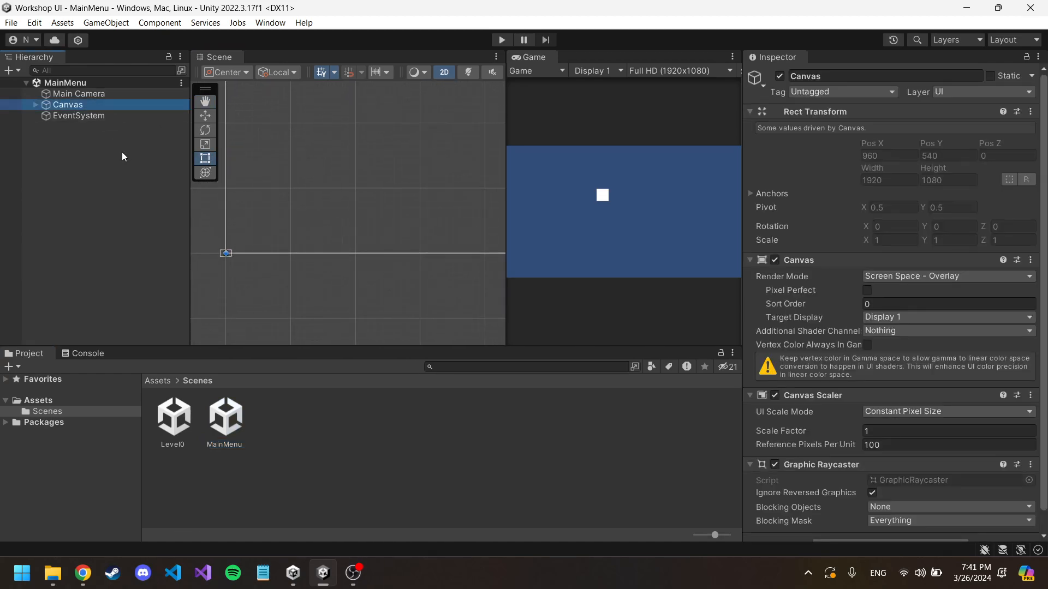
{"action": "left_click", "coordinate": [35, 104]}
{"action": "left_click", "coordinate": [69, 116]}
Step: Add a 2D Circle sprite to the scene root and move it to about X -3.93, Y -2.23
{"action": "middle_click_drag", "start_coordinate": [205, 235], "coordinate": [253, 200]}
{"action": "scroll", "coordinate": [277, 215], "scroll_direction": "up", "scroll_amount": 5}
{"action": "scroll", "coordinate": [277, 218], "scroll_direction": "up", "scroll_amount": 3}
{"action": "right_click", "coordinate": [104, 162]}
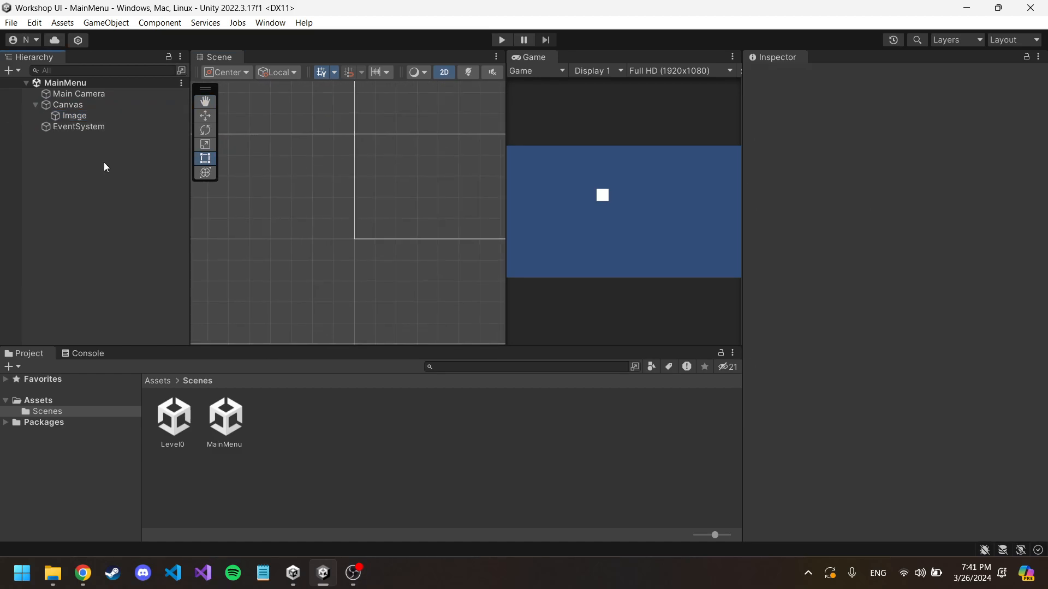
{"action": "mouse_move", "coordinate": [215, 360]}
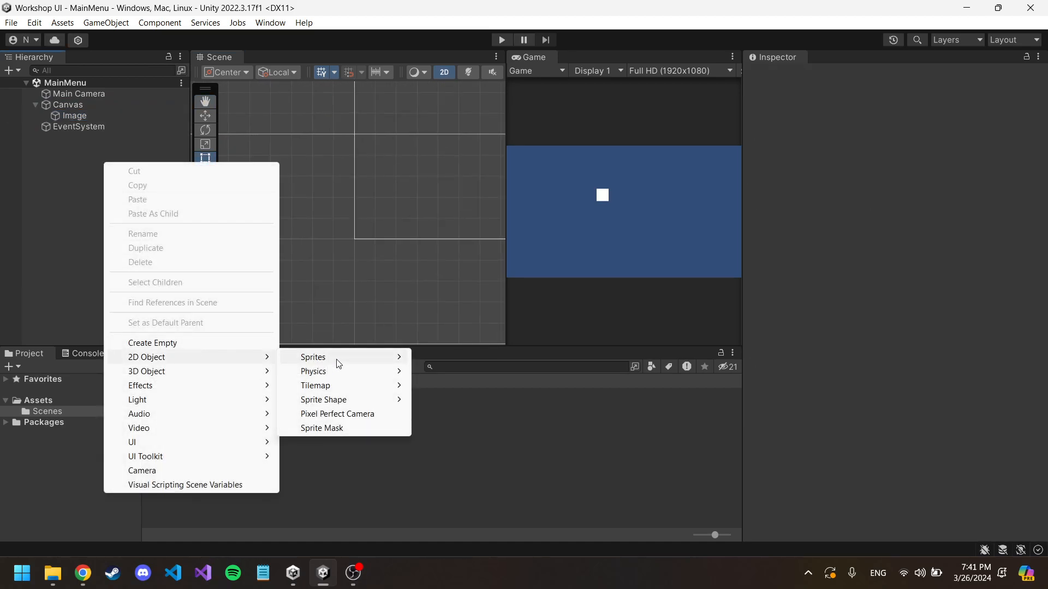
{"action": "mouse_move", "coordinate": [353, 359]}
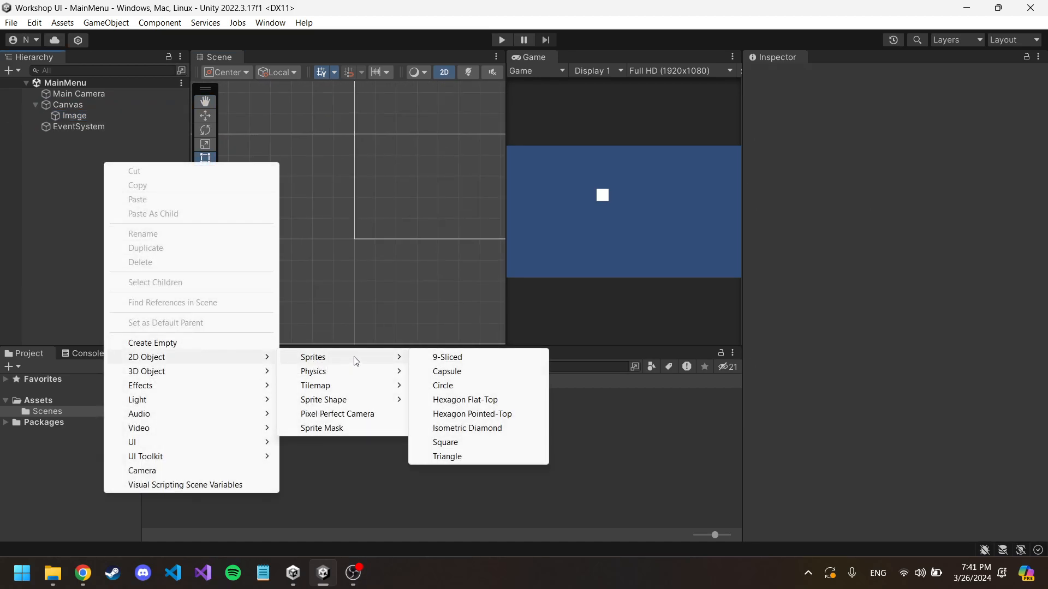
{"action": "left_click", "coordinate": [456, 389]}
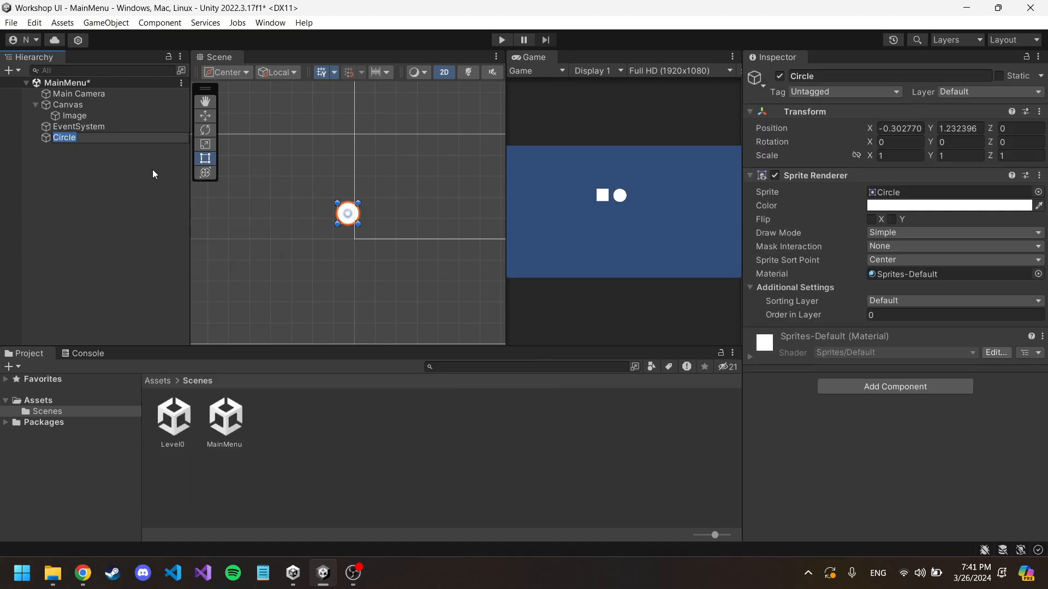
{"action": "left_click", "coordinate": [103, 159]}
{"action": "left_click", "coordinate": [341, 215]}
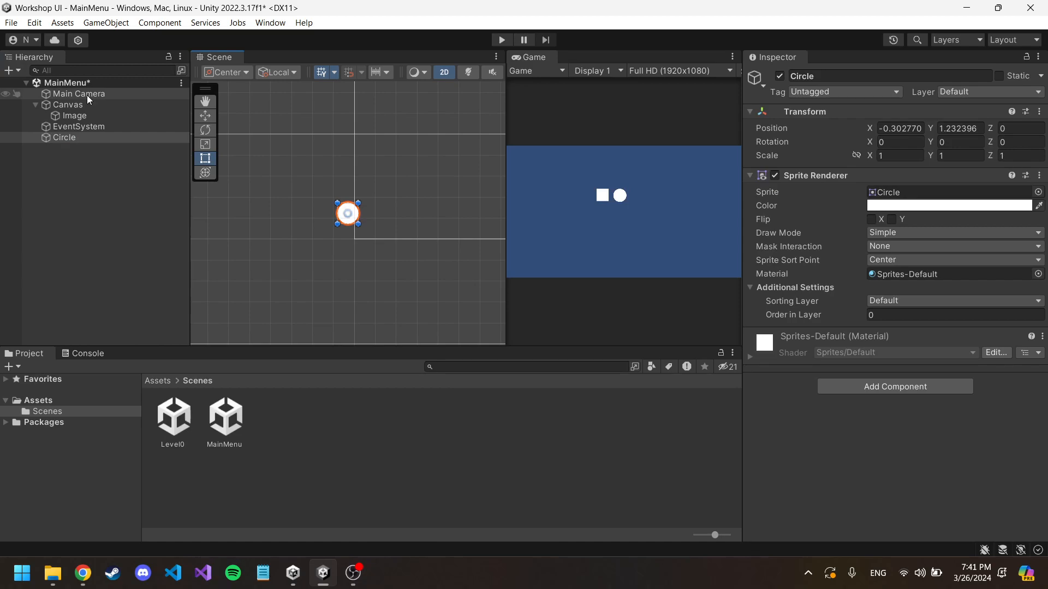
{"action": "left_click_drag", "start_coordinate": [349, 217], "coordinate": [255, 301]}
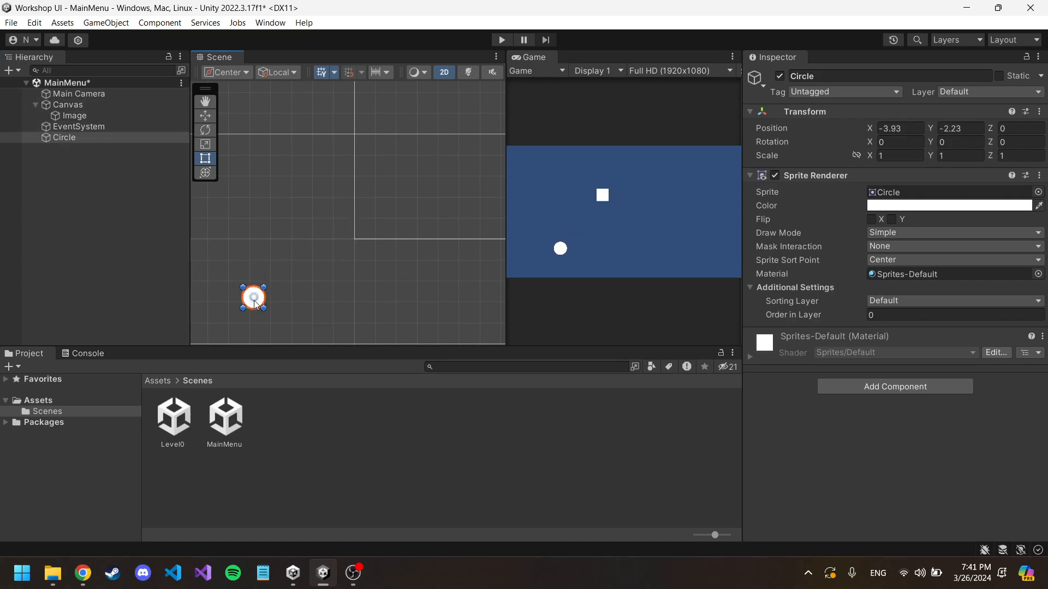
Step: Lower the Main Camera to a Y position of about -1.3
{"action": "left_click", "coordinate": [88, 94]}
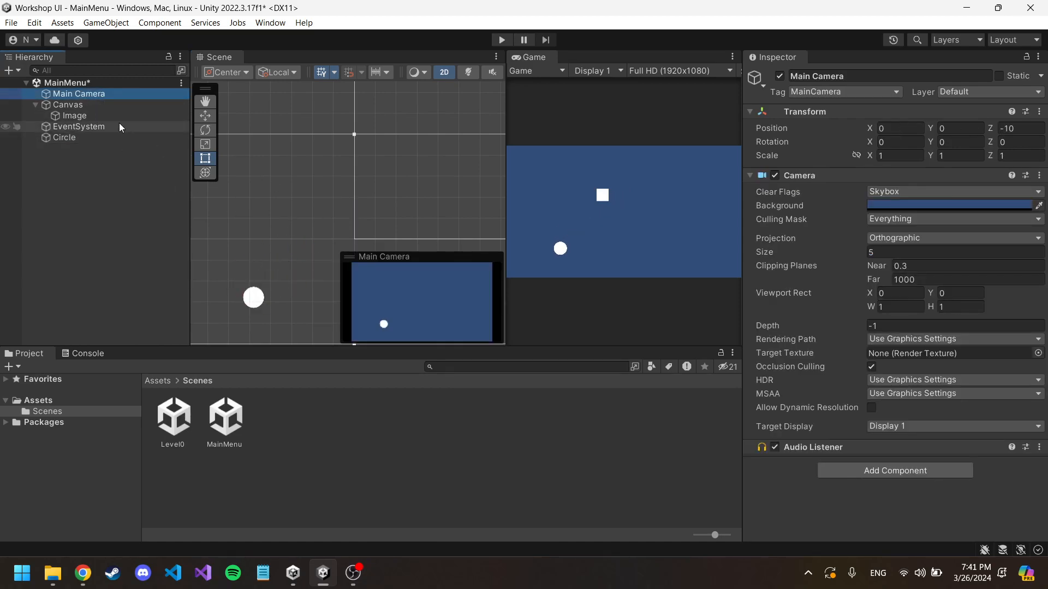
{"action": "middle_click_drag", "start_coordinate": [344, 202], "coordinate": [363, 168]}
{"action": "scroll", "coordinate": [380, 144], "scroll_direction": "down", "scroll_amount": 8}
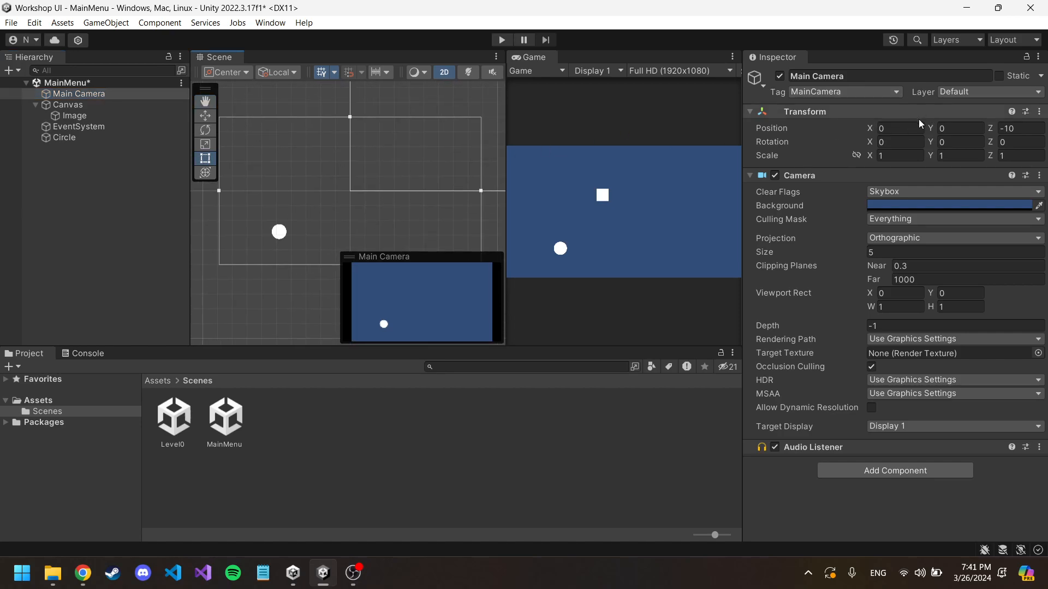
{"action": "left_click_drag", "start_coordinate": [932, 128], "coordinate": [903, 137]}
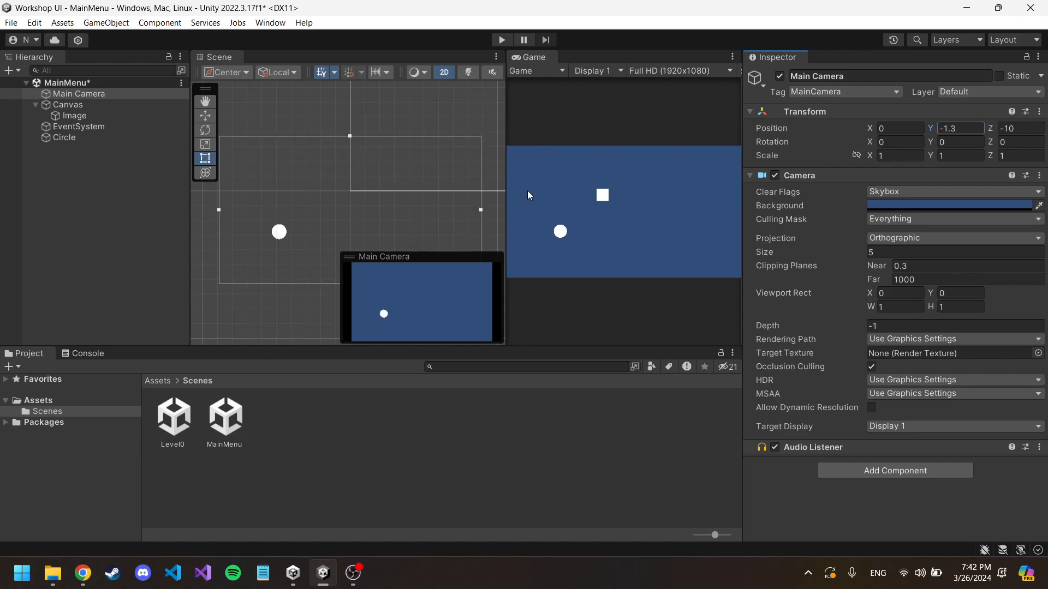
Step: Add a legacy Text object under the Canvas and focus the Scene view on it
{"action": "left_click", "coordinate": [85, 116]}
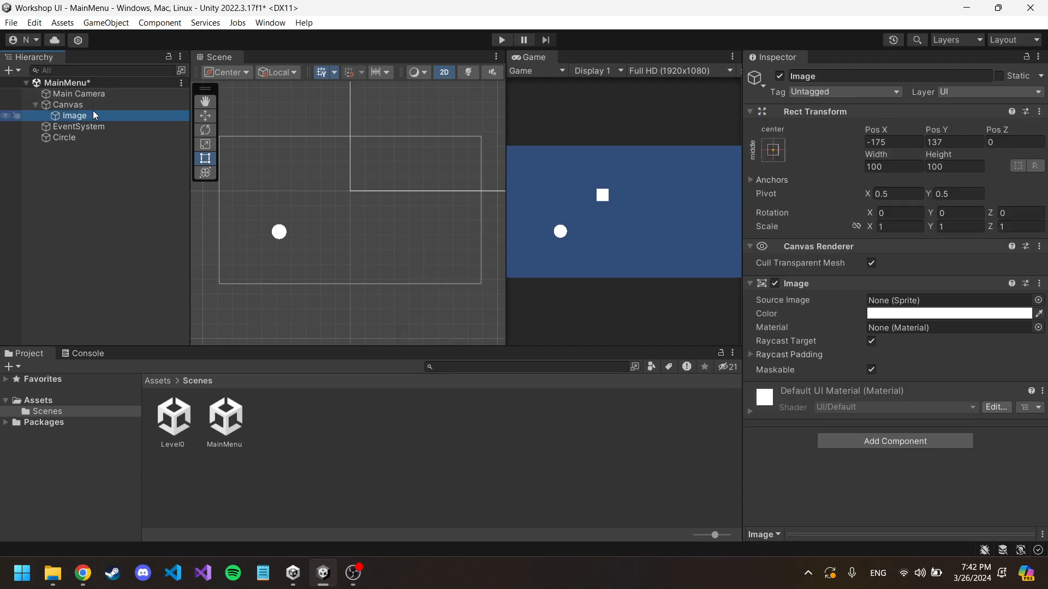
{"action": "left_click", "coordinate": [87, 106]}
{"action": "right_click", "coordinate": [87, 107]}
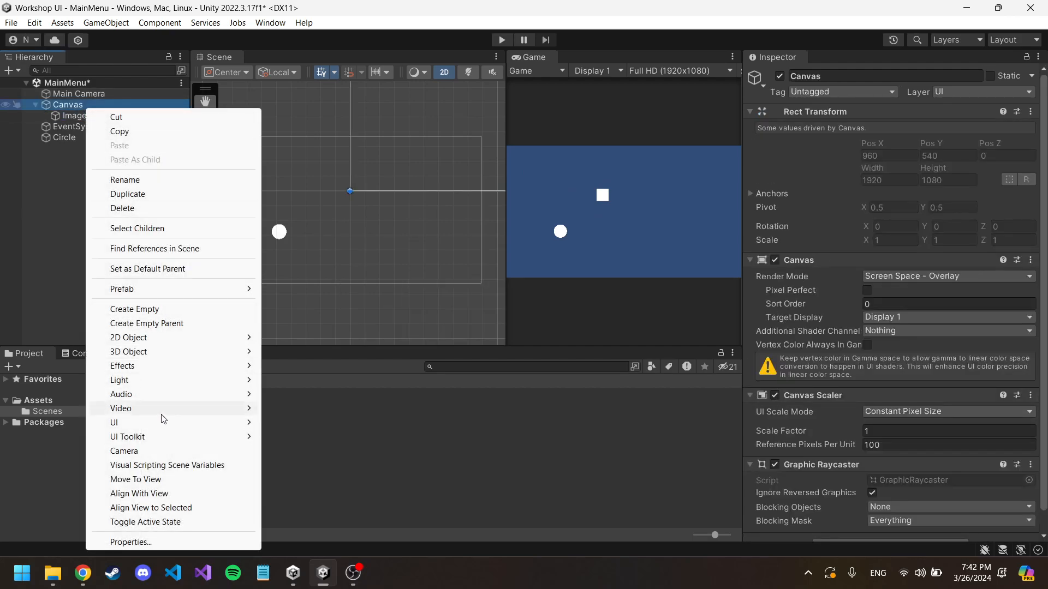
{"action": "right_click", "coordinate": [72, 106]}
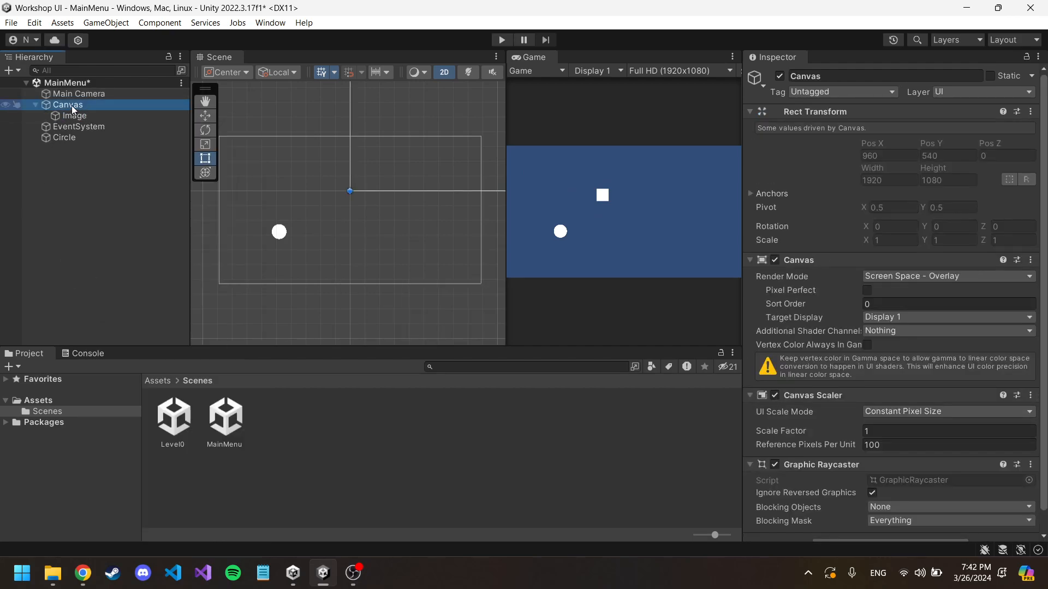
{"action": "mouse_move", "coordinate": [147, 424]}
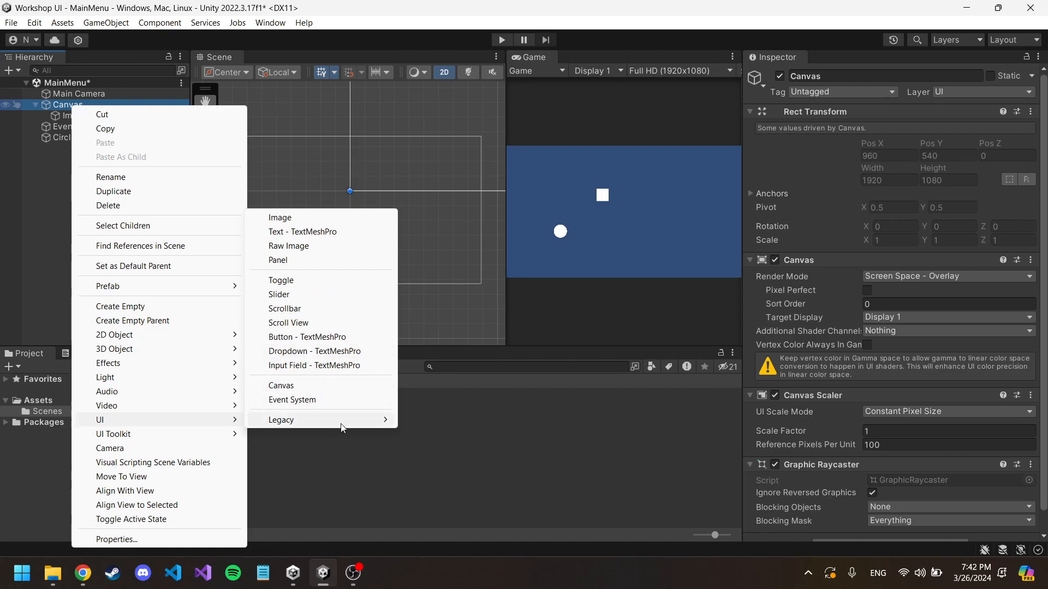
{"action": "mouse_move", "coordinate": [342, 429]}
{"action": "left_click", "coordinate": [441, 423]}
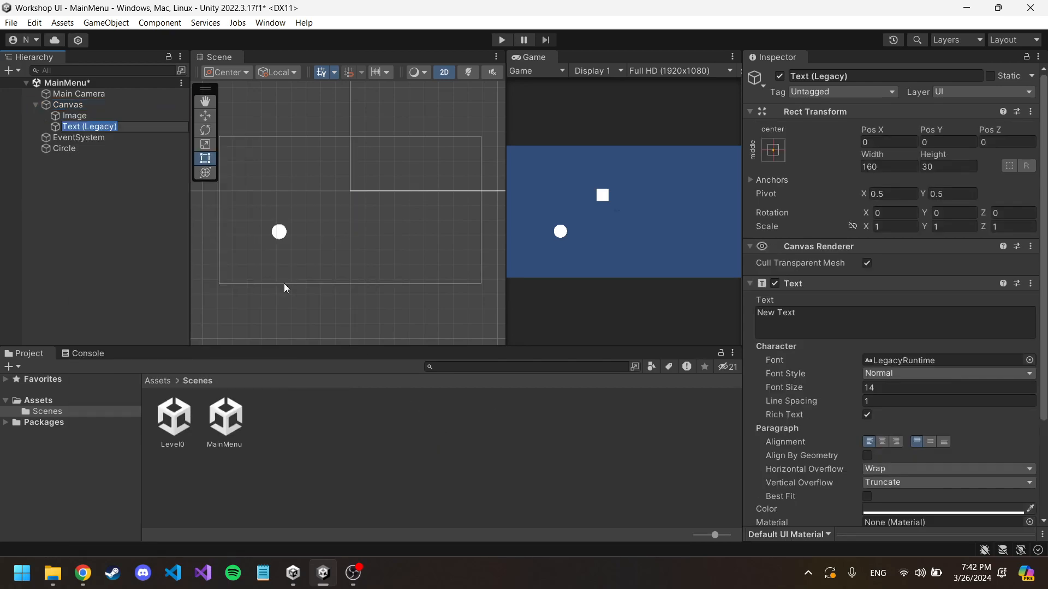
{"action": "left_click", "coordinate": [146, 144]}
{"action": "double_click", "coordinate": [119, 125]}
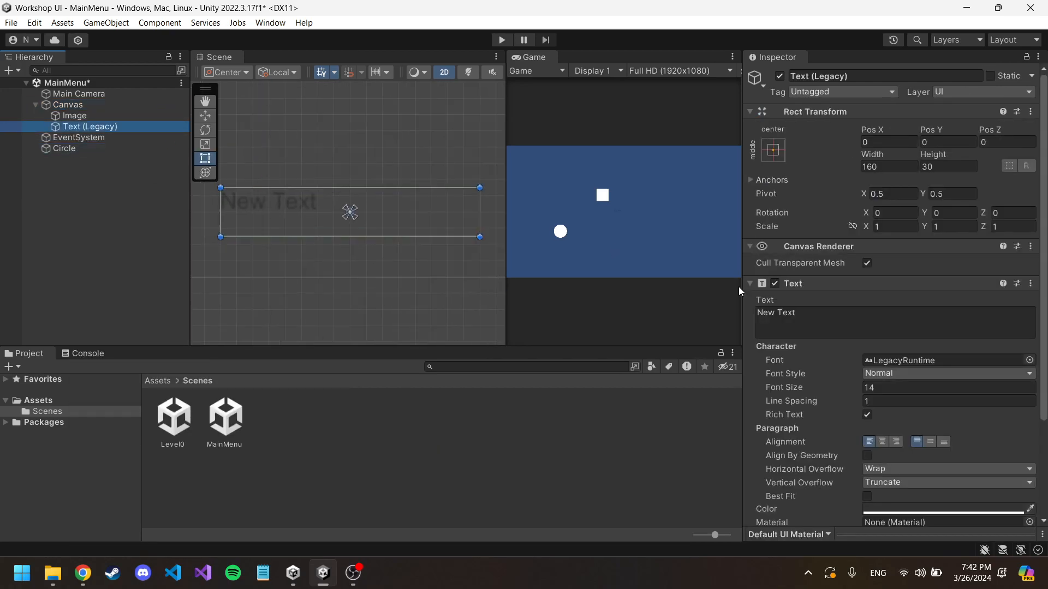
Step: Set the text's font size to 20
{"action": "left_click", "coordinate": [865, 387]}
{"action": "type", "text": "121"}
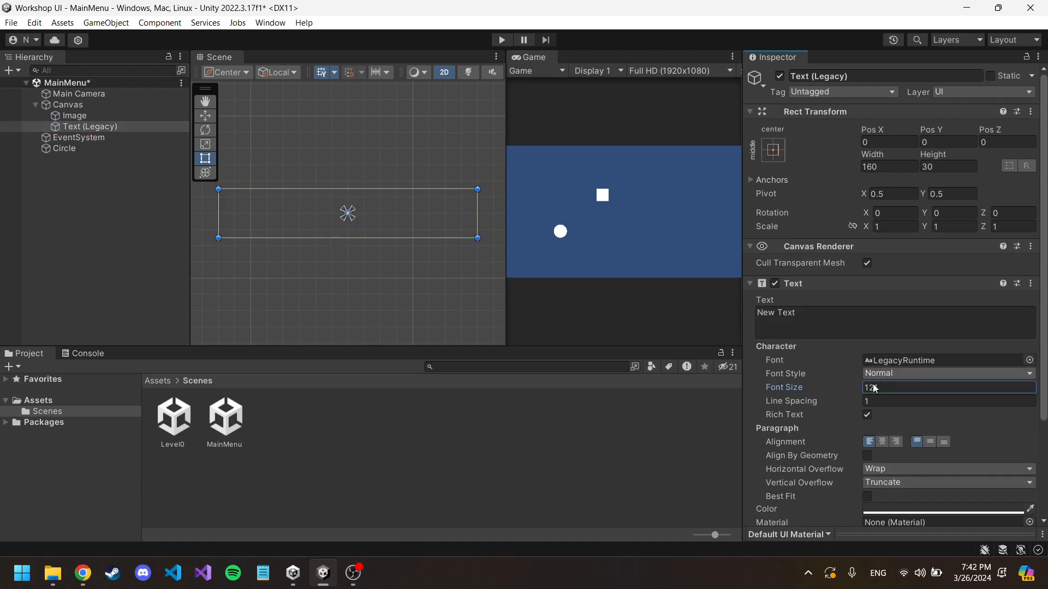
{"action": "left_click_drag", "start_coordinate": [824, 388], "coordinate": [787, 388]}
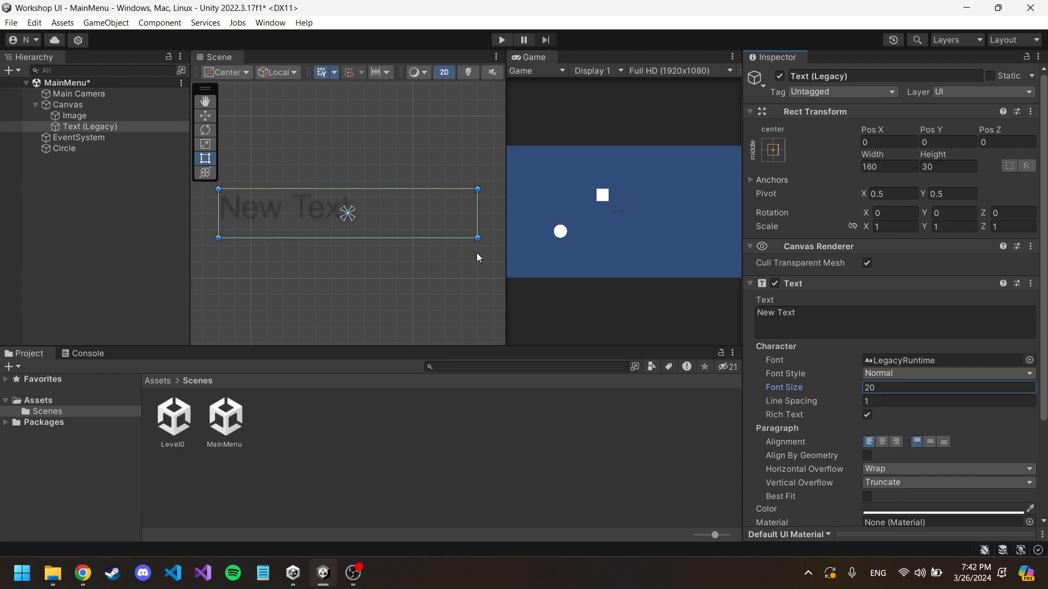
Step: Enlarge the text box from its lower-right corner to about 274 wide and 65 high
{"action": "left_click_drag", "start_coordinate": [476, 235], "coordinate": [661, 292]}
{"action": "middle_click_drag", "start_coordinate": [417, 218], "coordinate": [315, 167]}
{"action": "scroll", "coordinate": [450, 207], "scroll_direction": "down", "scroll_amount": 3}
{"action": "scroll", "coordinate": [458, 205], "scroll_direction": "down", "scroll_amount": 3}
Step: Change the text object's content to "ABC" and its color to white (FFFFFF)
{"action": "left_click", "coordinate": [829, 318]}
{"action": "type", "text": "ABC"}
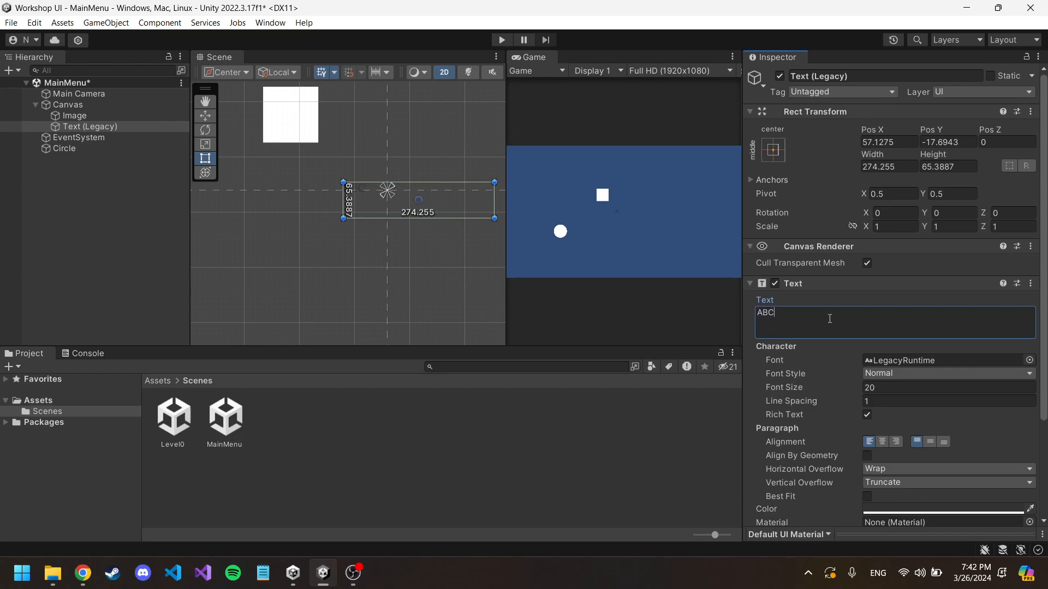
{"action": "left_click", "coordinate": [943, 510]}
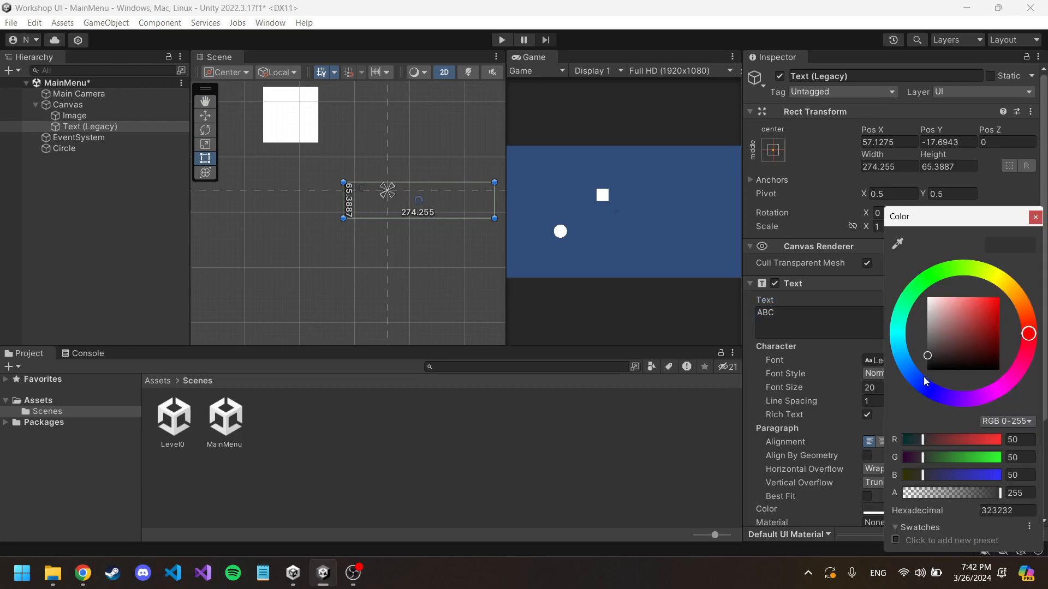
{"action": "left_click_drag", "start_coordinate": [940, 344], "coordinate": [903, 245]}
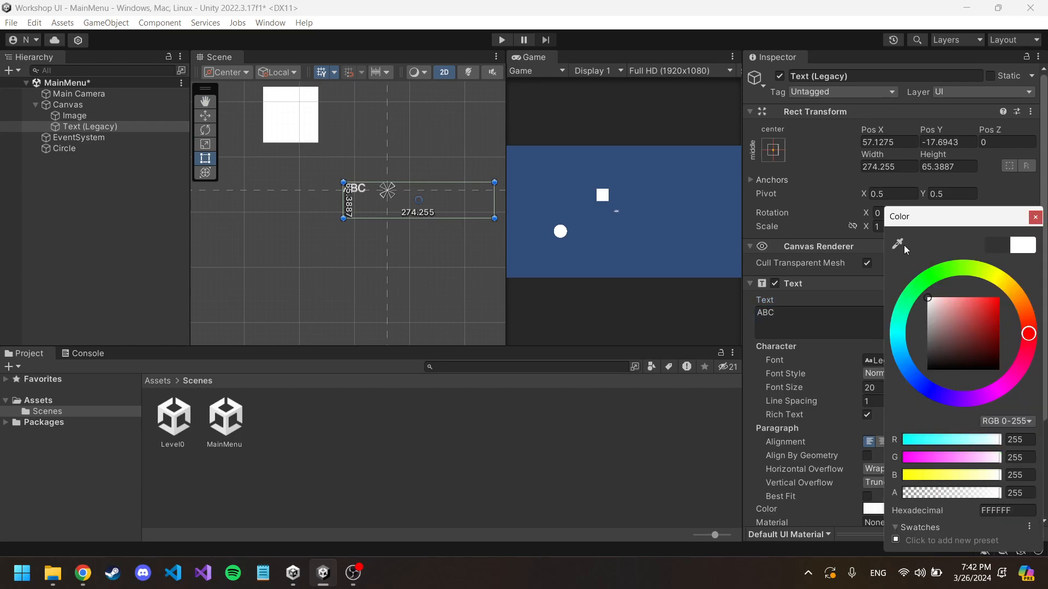
{"action": "left_click", "coordinate": [1035, 217]}
Step: Enlarge the ABC text box to about 639 wide and 230 high, and increase the font size to 197
{"action": "left_click_drag", "start_coordinate": [836, 387], "coordinate": [863, 382]}
{"action": "middle_click_drag", "start_coordinate": [445, 238], "coordinate": [405, 208]}
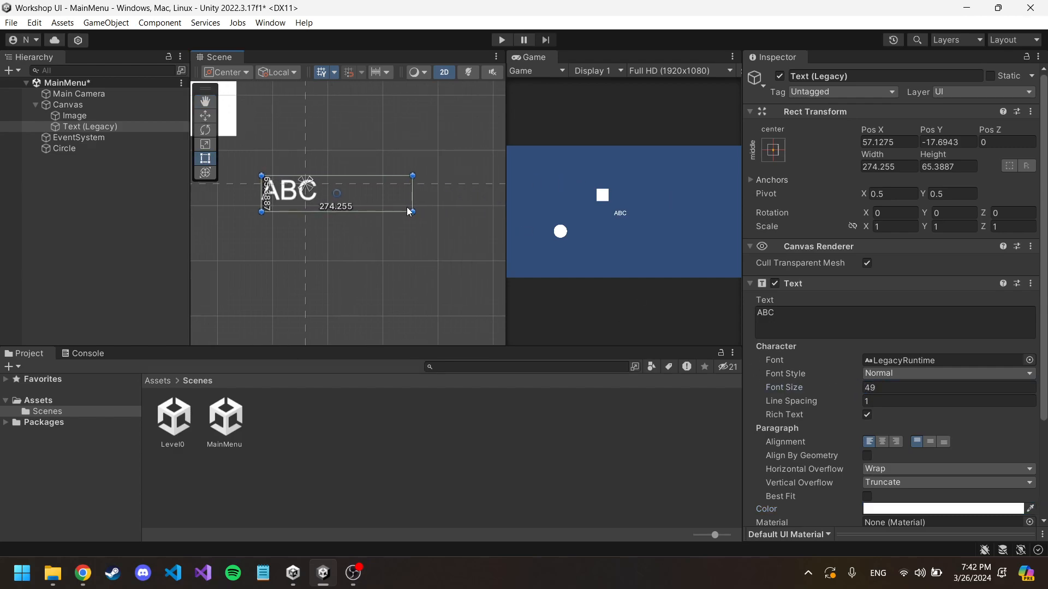
{"action": "left_click_drag", "start_coordinate": [413, 212], "coordinate": [617, 302]}
{"action": "left_click", "coordinate": [869, 387]}
{"action": "left_click_drag", "start_coordinate": [869, 388], "coordinate": [945, 385]}
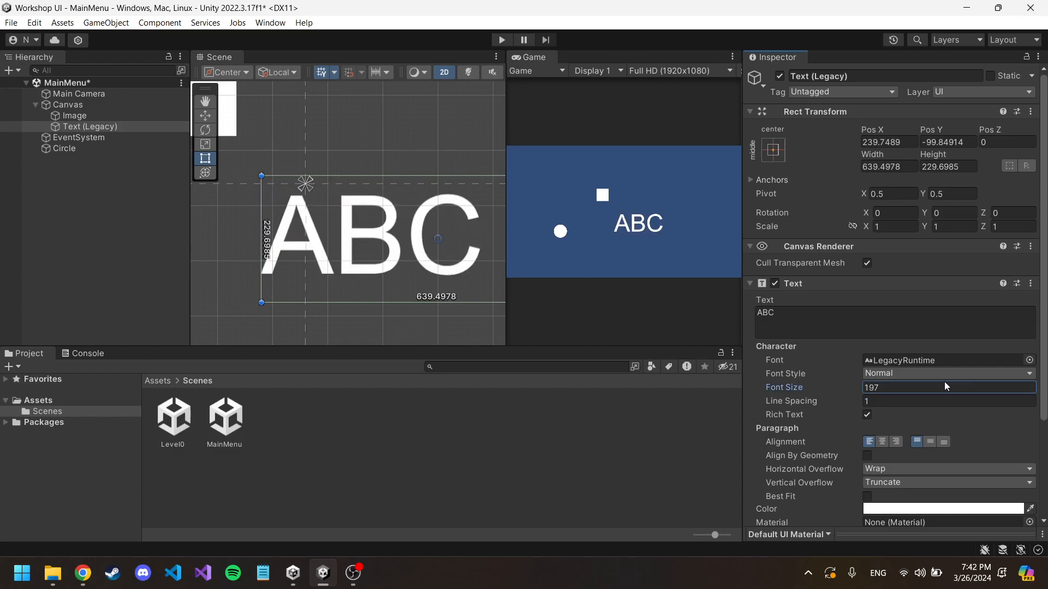
Step: Move the ABC text into the canvas's upper-left corner, at about X -640 and Y 425
{"action": "middle_click_drag", "start_coordinate": [414, 158], "coordinate": [336, 131]}
{"action": "scroll", "coordinate": [416, 213], "scroll_direction": "down", "scroll_amount": 4}
{"action": "middle_click_drag", "start_coordinate": [403, 125], "coordinate": [386, 123]}
{"action": "left_click_drag", "start_coordinate": [328, 204], "coordinate": [344, 212]}
{"action": "scroll", "coordinate": [341, 151], "scroll_direction": "down", "scroll_amount": 5}
{"action": "middle_click_drag", "start_coordinate": [348, 143], "coordinate": [374, 164]}
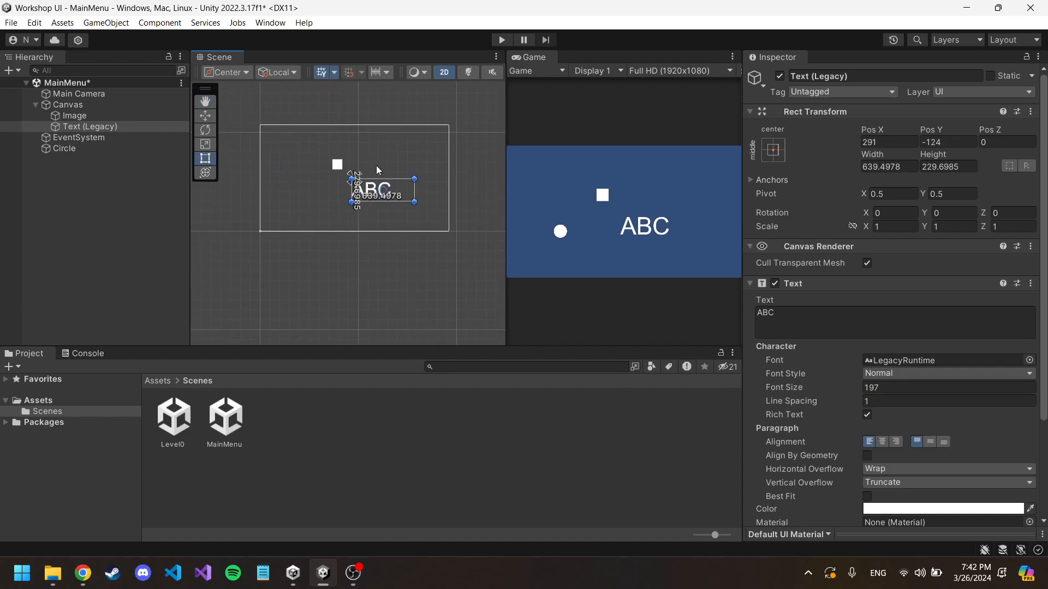
{"action": "left_click_drag", "start_coordinate": [382, 194], "coordinate": [289, 141]}
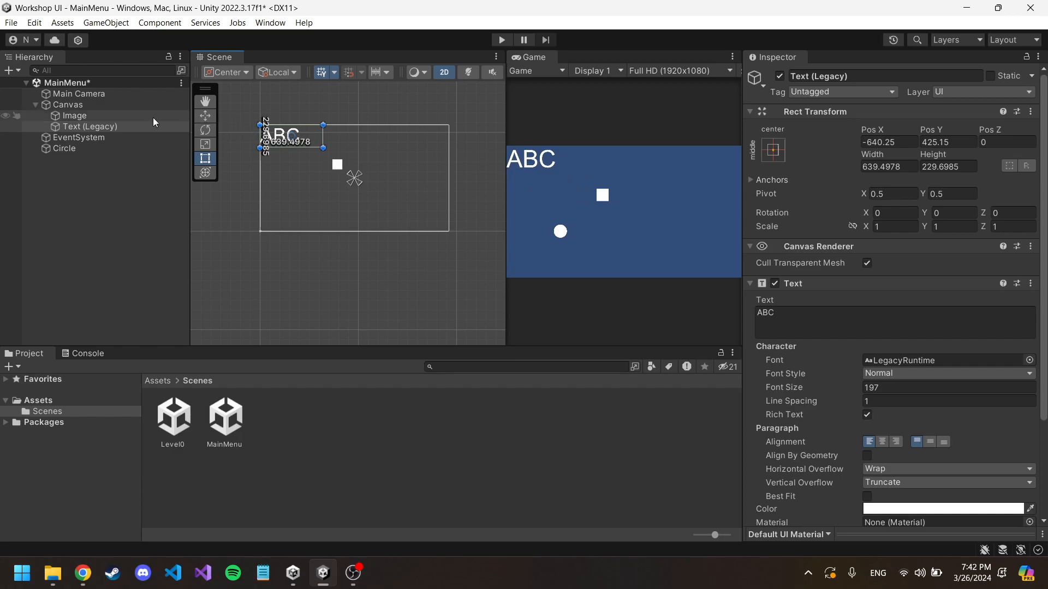
Step: Lower the Main Camera to a Y position of -1.7
{"action": "left_click", "coordinate": [91, 94]}
{"action": "left_click", "coordinate": [942, 129]}
{"action": "left_click_drag", "start_coordinate": [942, 129], "coordinate": [903, 127]}
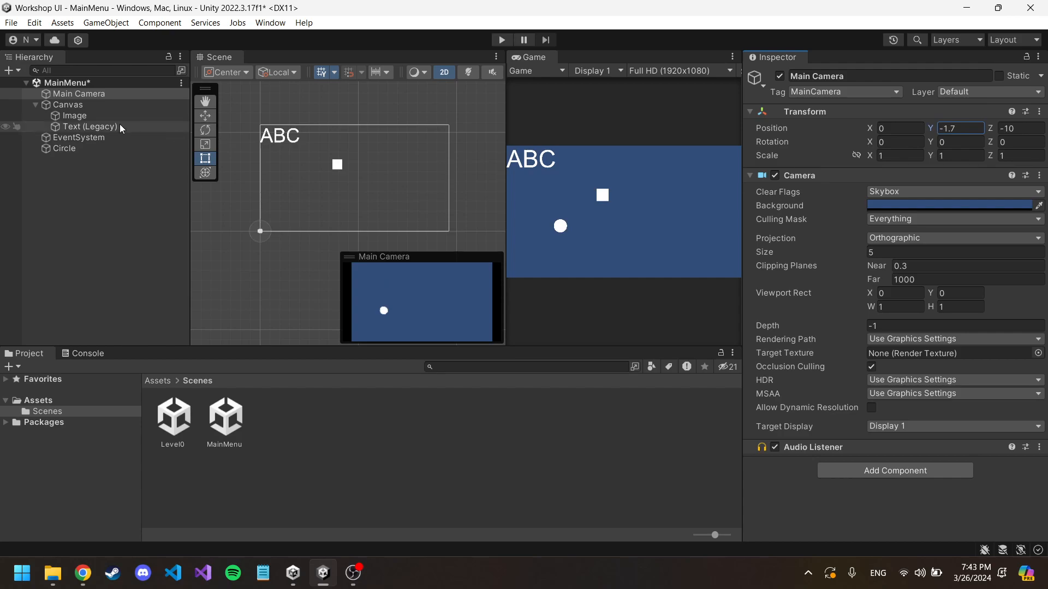
Step: Delete the Image and Text (Legacy) objects from the Canvas and the Circle sprite from the scene
{"action": "left_click", "coordinate": [107, 115]}
{"action": "key", "text": "Delete"}
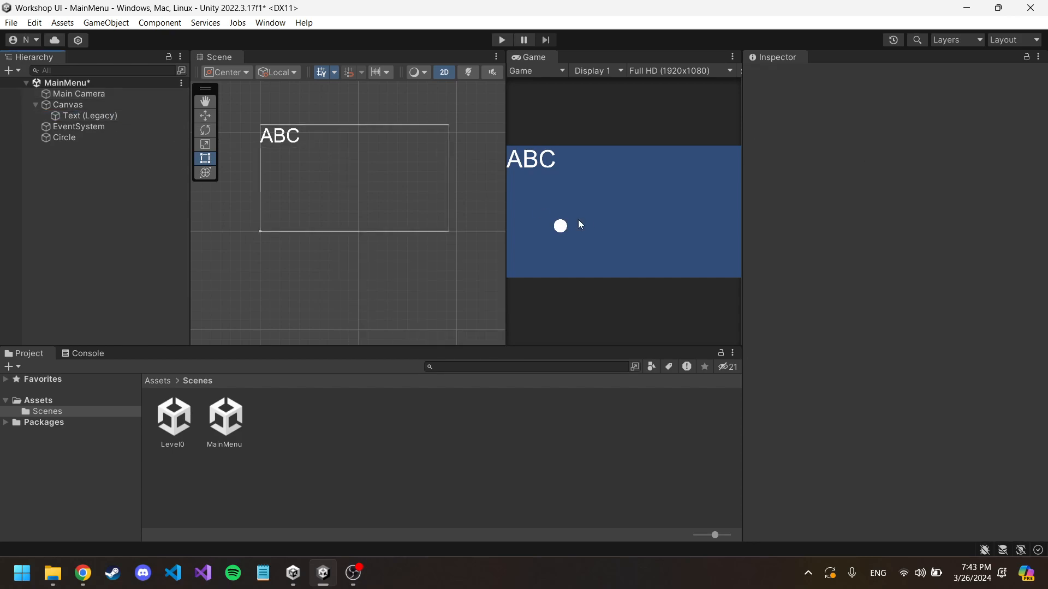
{"action": "left_click", "coordinate": [94, 115]}
{"action": "left_click", "coordinate": [103, 103]}
{"action": "left_click", "coordinate": [103, 115]}
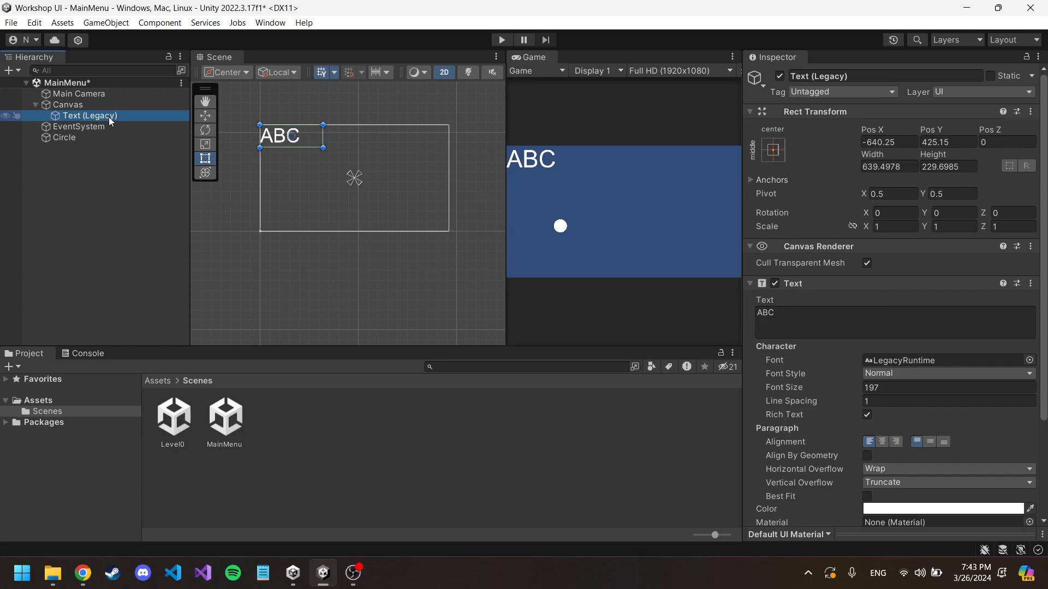
{"action": "key", "text": "Delete"}
{"action": "left_click", "coordinate": [98, 127]}
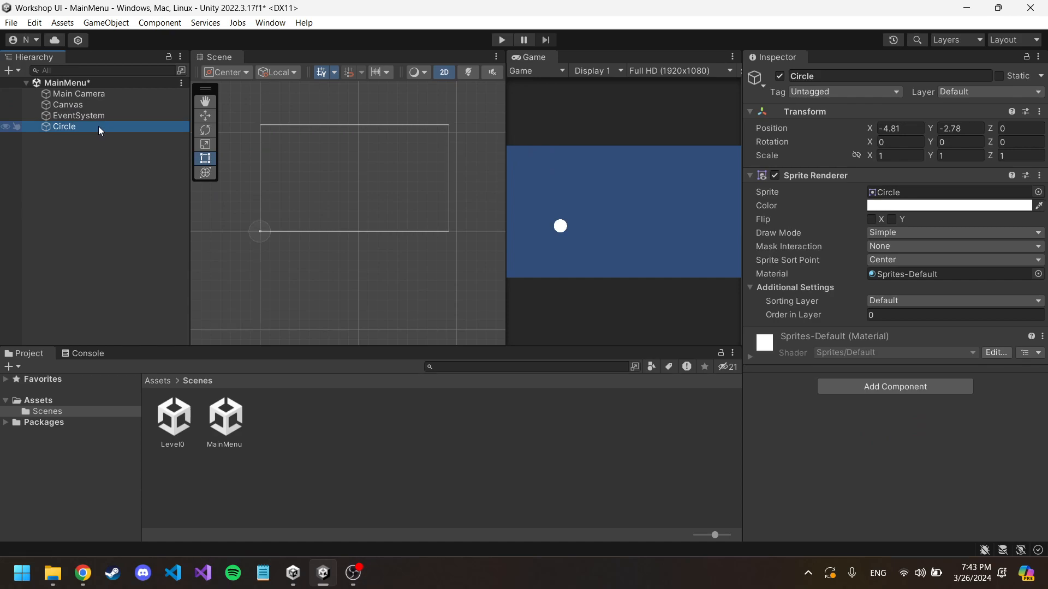
{"action": "key", "text": "Delete"}
Step: Add a new UI Image under the Canvas, keeping its default name, and select it
{"action": "left_click", "coordinate": [80, 104]}
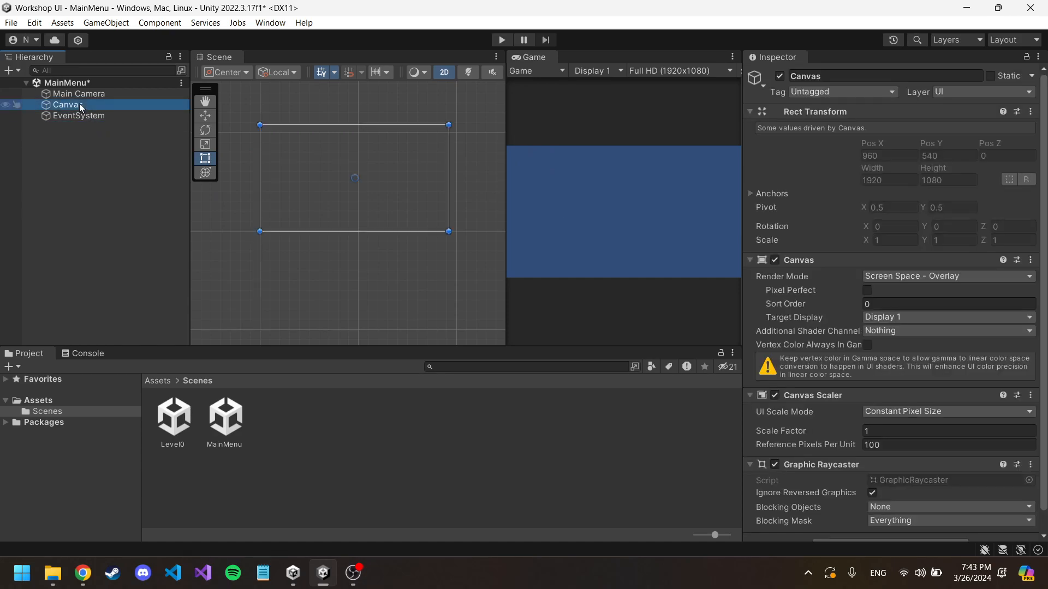
{"action": "right_click", "coordinate": [79, 103]}
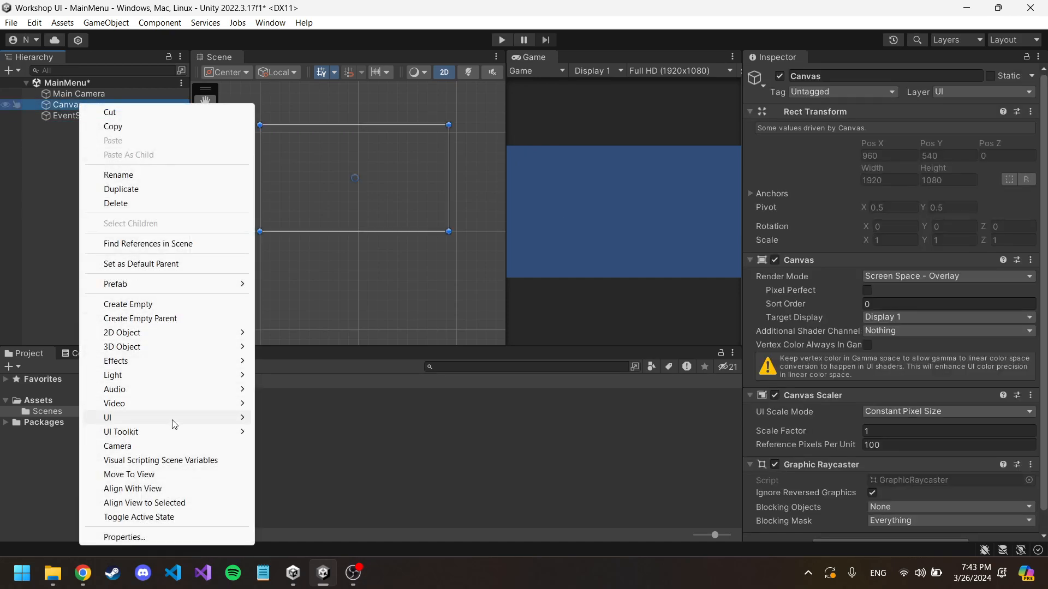
{"action": "mouse_move", "coordinate": [189, 420]}
{"action": "left_click", "coordinate": [296, 216]}
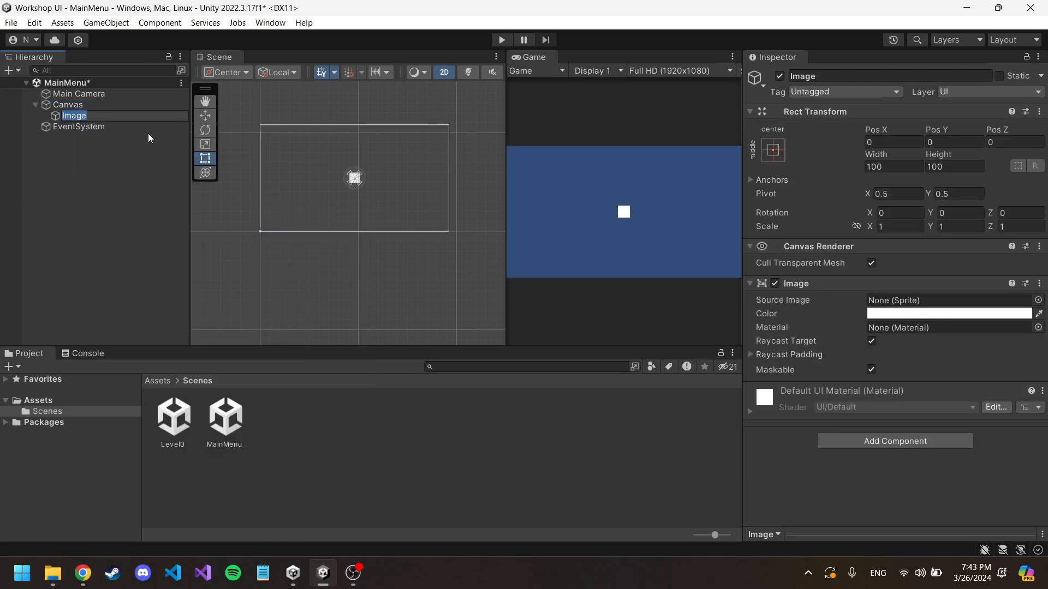
{"action": "left_click", "coordinate": [93, 156]}
{"action": "left_click", "coordinate": [84, 116]}
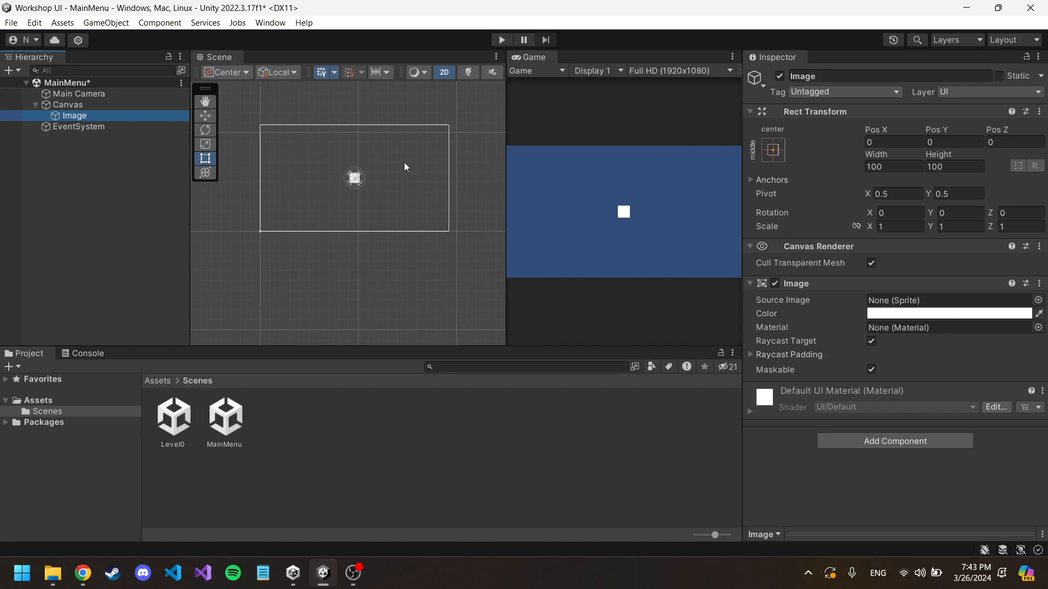
Step: Add a 2D Capsule sprite at the scene's root, outside the Canvas
{"action": "middle_click_drag", "start_coordinate": [403, 165], "coordinate": [407, 152]}
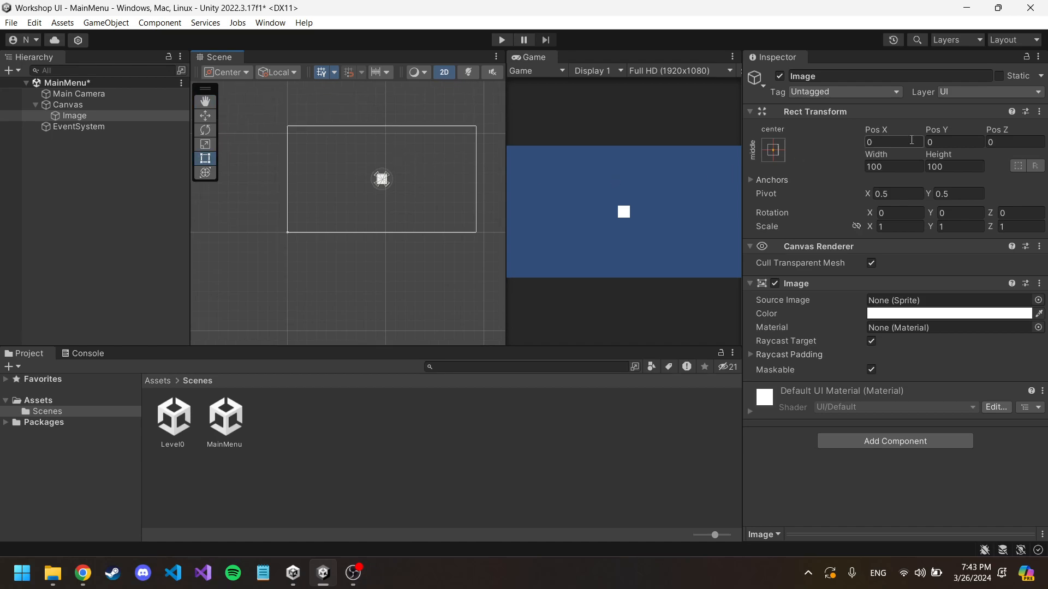
{"action": "left_click", "coordinate": [107, 185]}
{"action": "right_click", "coordinate": [107, 185]}
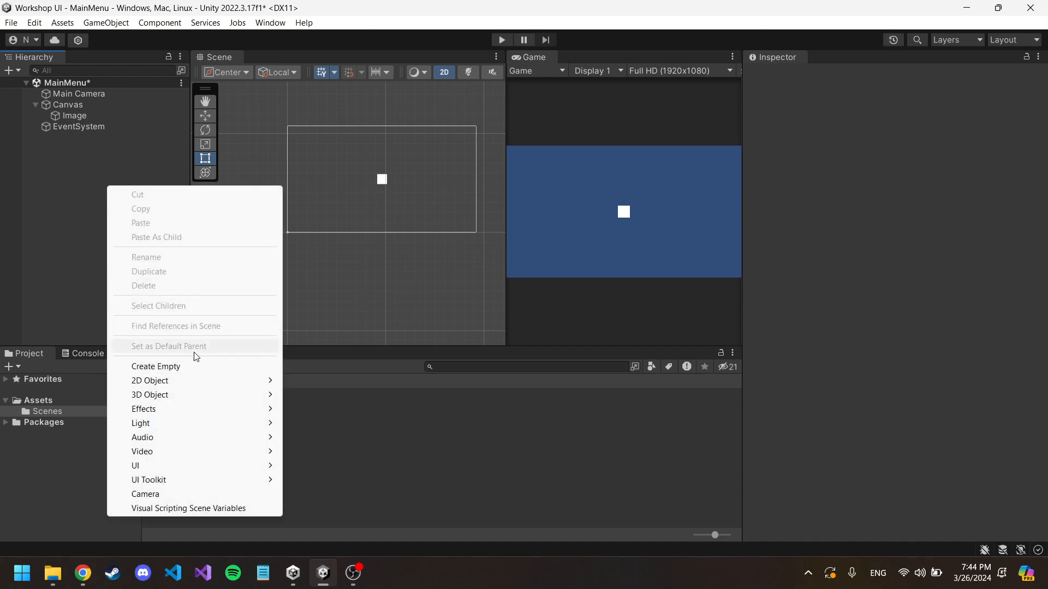
{"action": "mouse_move", "coordinate": [210, 389]}
{"action": "mouse_move", "coordinate": [352, 384]}
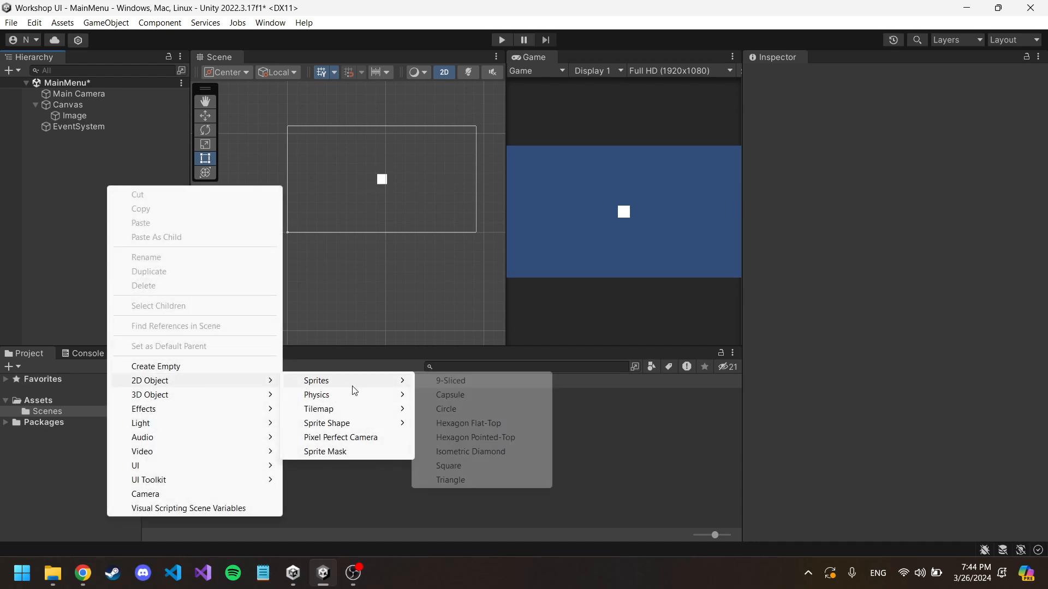
{"action": "left_click", "coordinate": [447, 397]}
{"action": "left_click", "coordinate": [113, 221]}
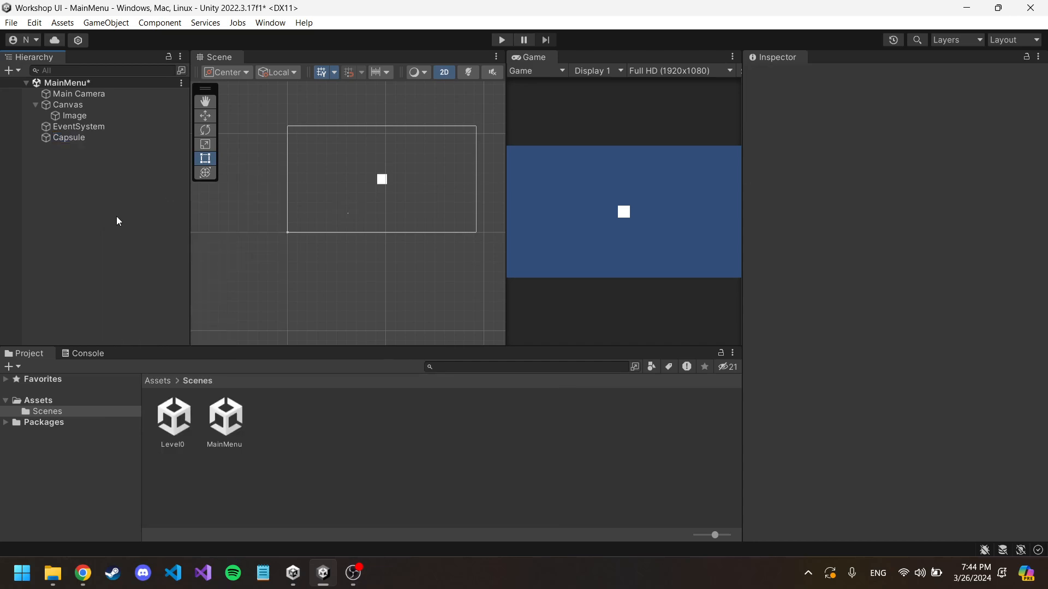
Step: Compare the capsule's Transform with the image's Rect Transform, and delete the capsule
{"action": "left_click", "coordinate": [85, 137]}
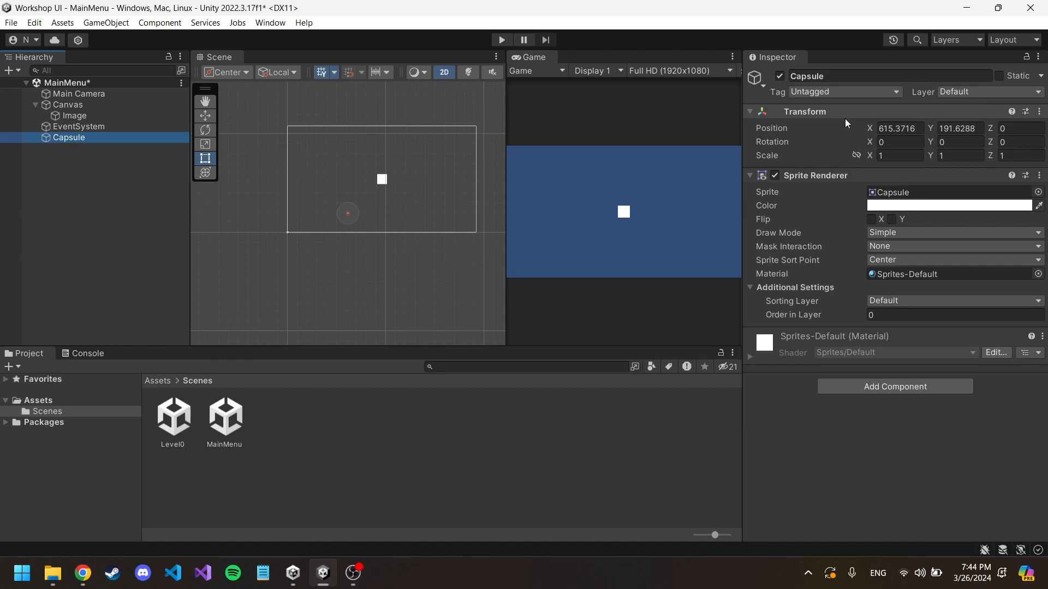
{"action": "left_click", "coordinate": [133, 114]}
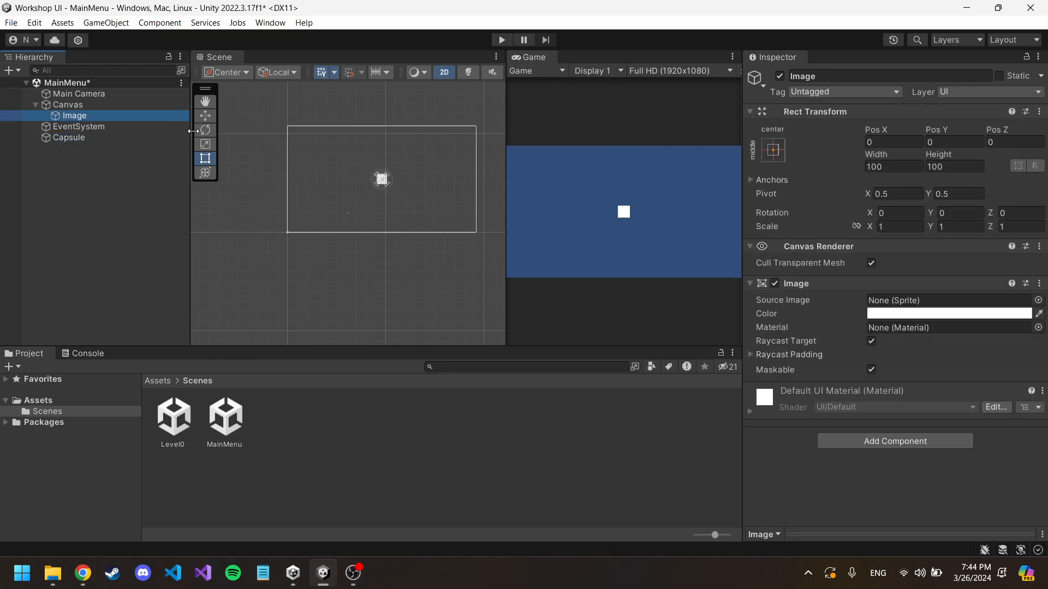
{"action": "left_click", "coordinate": [124, 138]}
{"action": "key", "text": "Delete"}
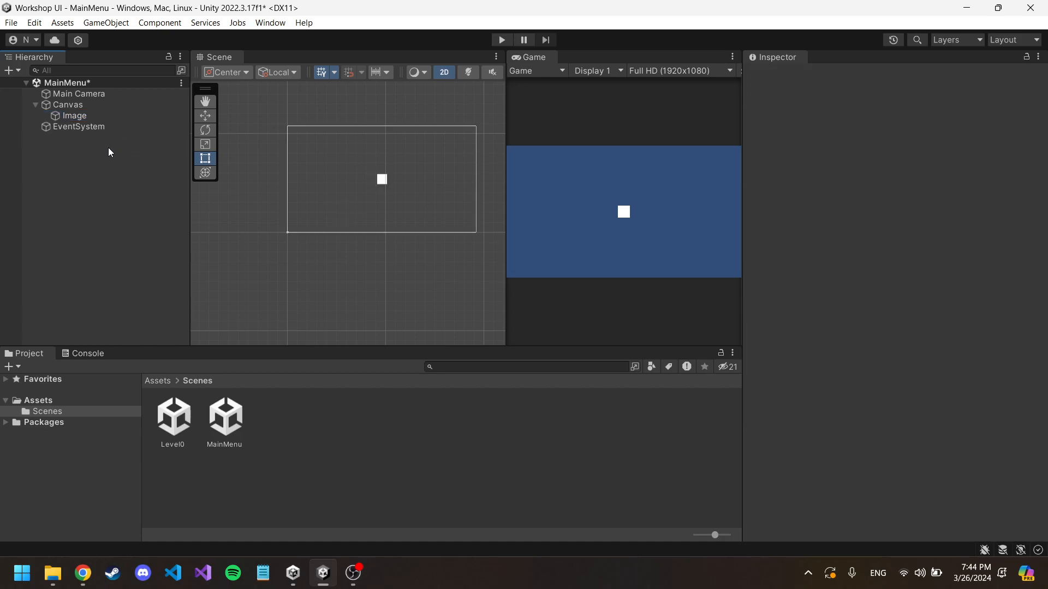
Step: Apply the stretch-stretch anchor preset to the image, also setting its position, so it fills the canvas
{"action": "left_click", "coordinate": [110, 116]}
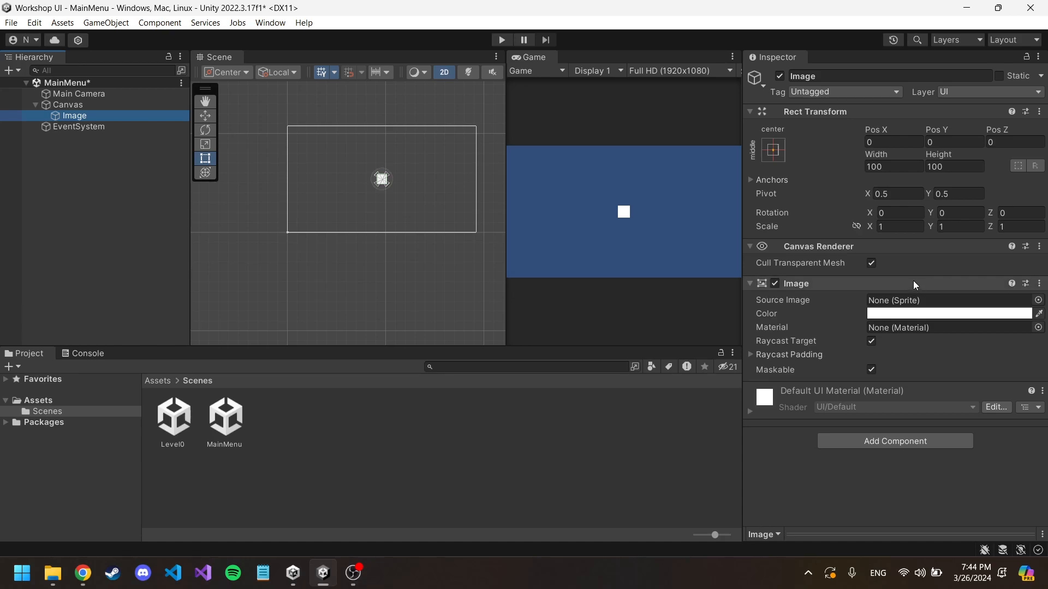
{"action": "left_click", "coordinate": [773, 156]}
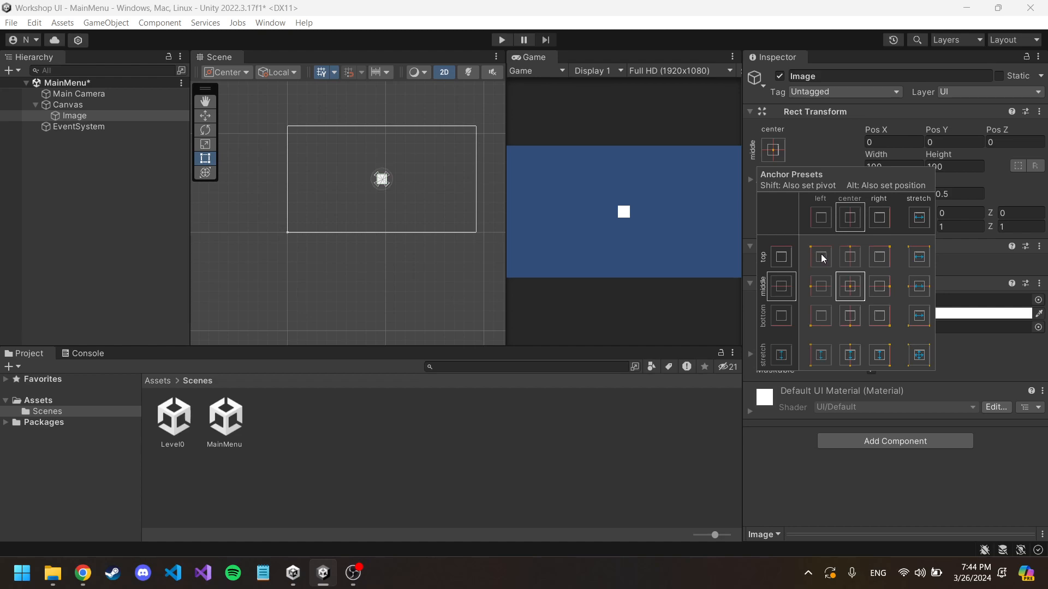
{"action": "key", "text": "alt"}
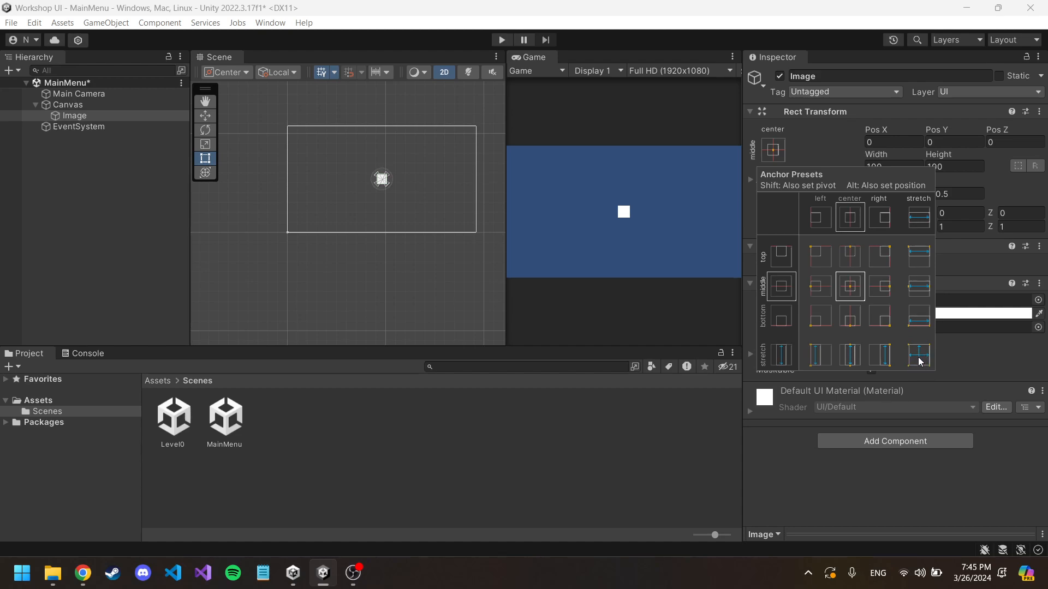
{"action": "left_click", "coordinate": [919, 355], "text": "alt"}
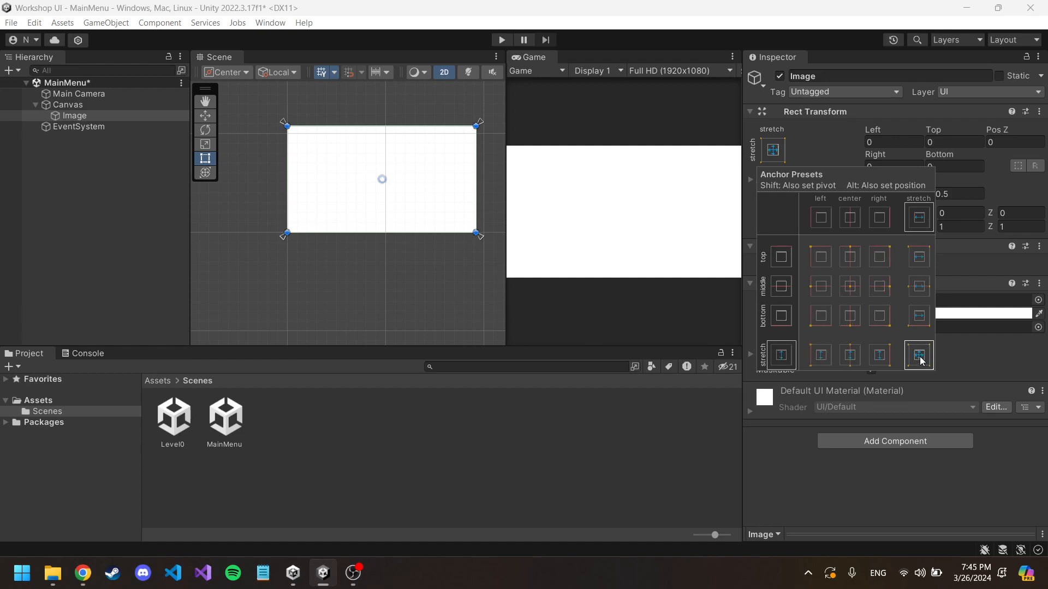
{"action": "left_click", "coordinate": [954, 359]}
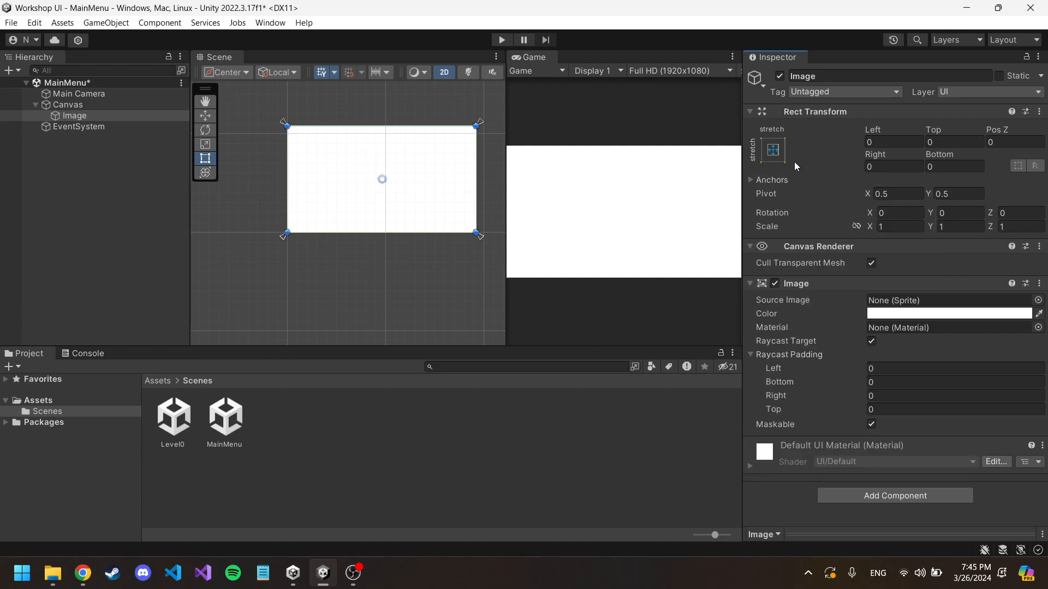
{"action": "left_click", "coordinate": [773, 150]}
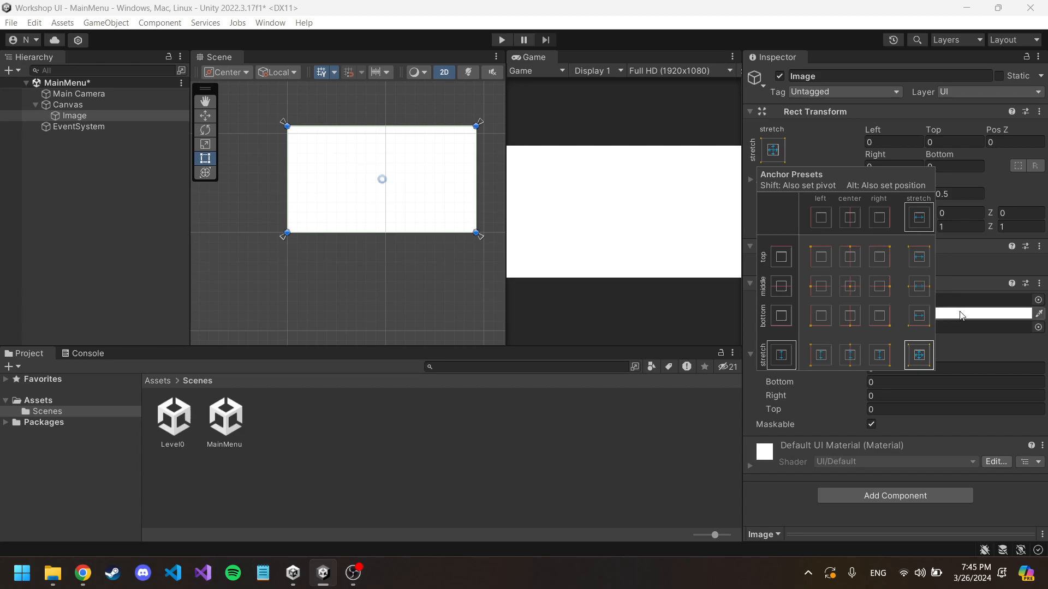
{"action": "left_click", "coordinate": [980, 341]}
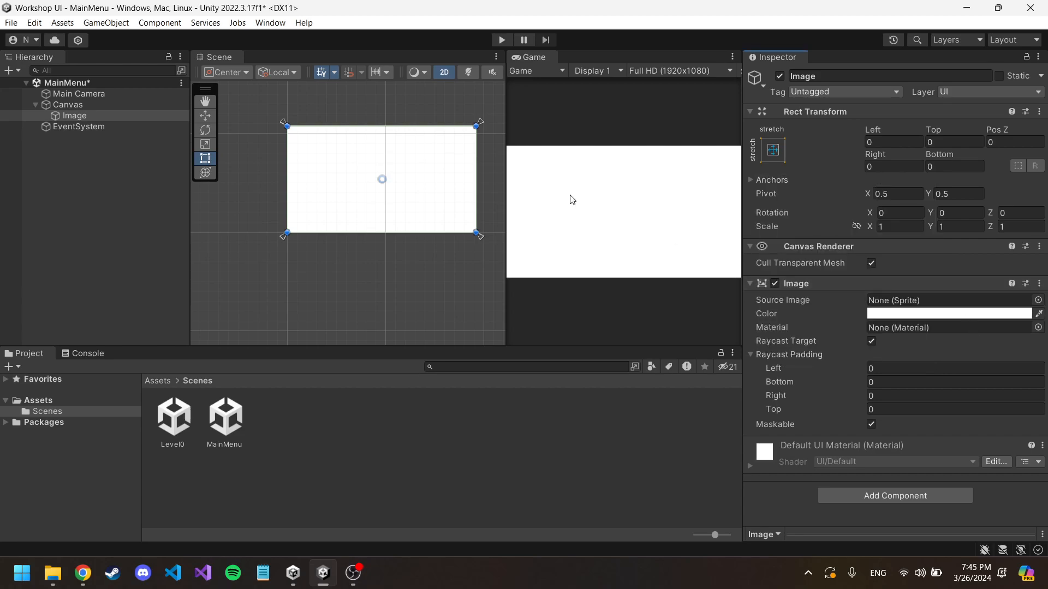
{"action": "mouse_move", "coordinate": [420, 100]}
{"action": "middle_mouse_down"}
{"action": "mouse_move", "coordinate": [438, 117]}
{"action": "mouse_move", "coordinate": [430, 114]}
{"action": "middle_mouse_up"}
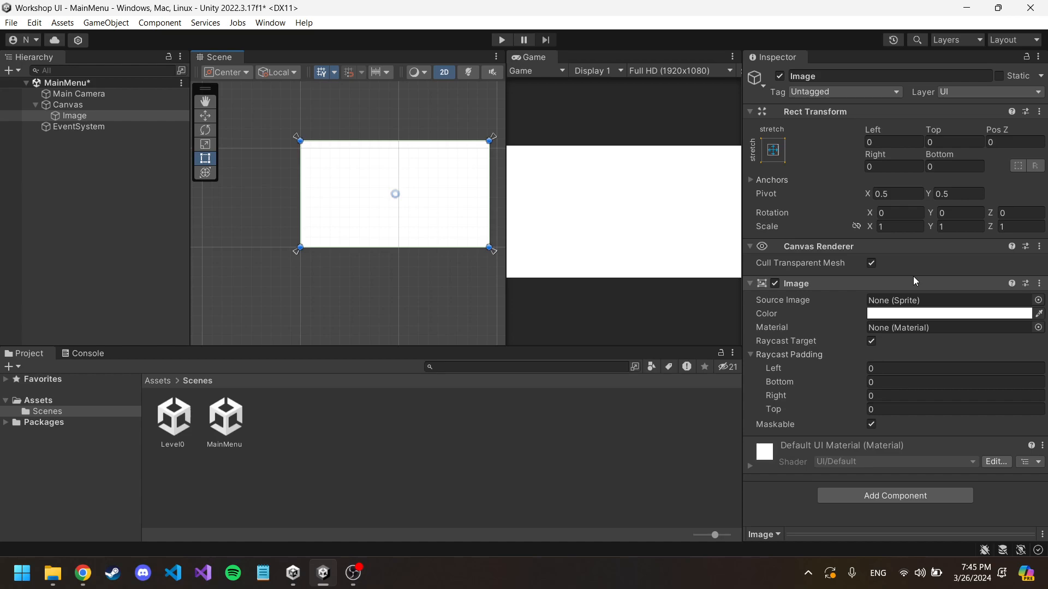
Step: Switch to Chrome and preview the purple planet picture in the "main menu background image" results as a source image candidate
{"action": "left_click", "coordinate": [909, 304]}
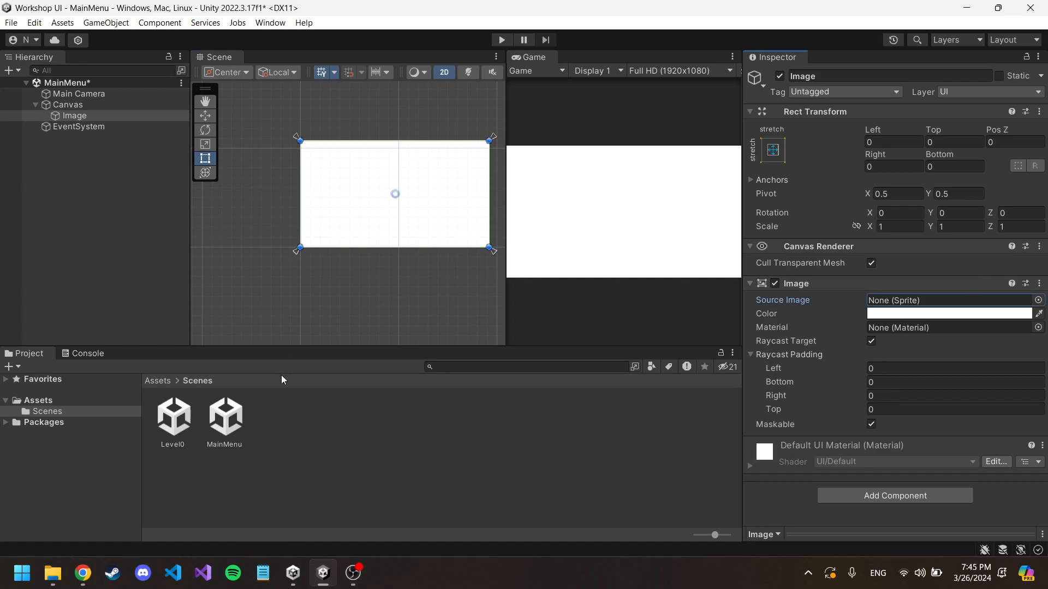
{"action": "mouse_move", "coordinate": [84, 581]}
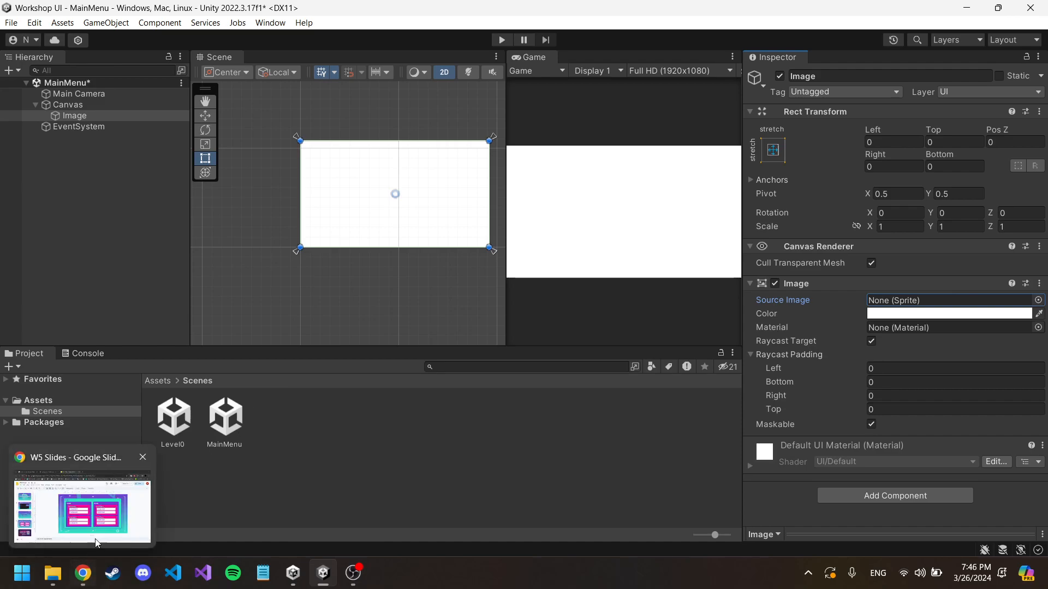
{"action": "left_click", "coordinate": [82, 496]}
{"action": "left_click", "coordinate": [126, 15]}
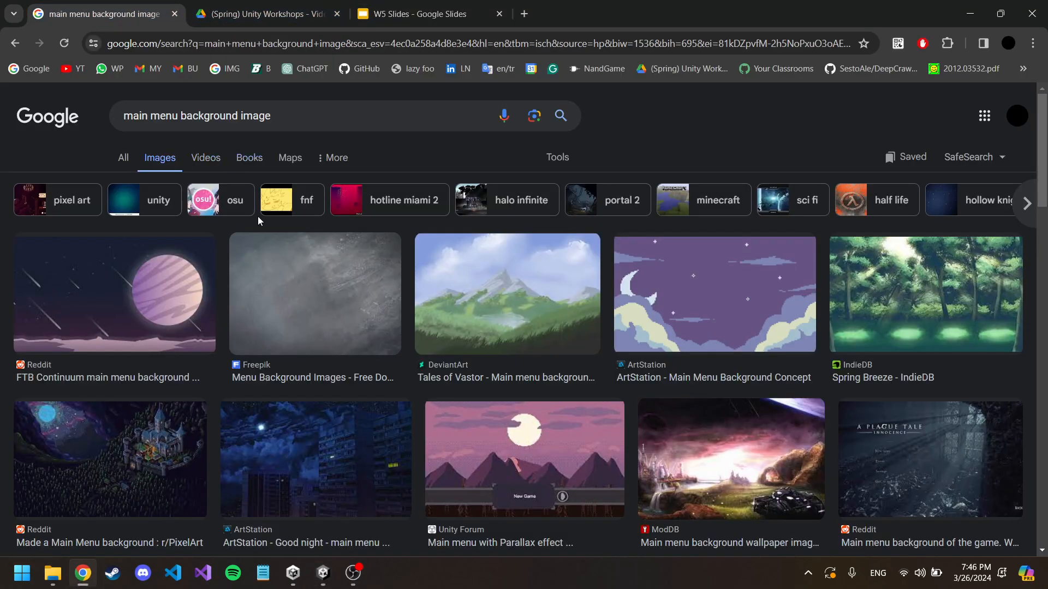
{"action": "left_click", "coordinate": [233, 303]}
{"action": "left_click", "coordinate": [169, 237]}
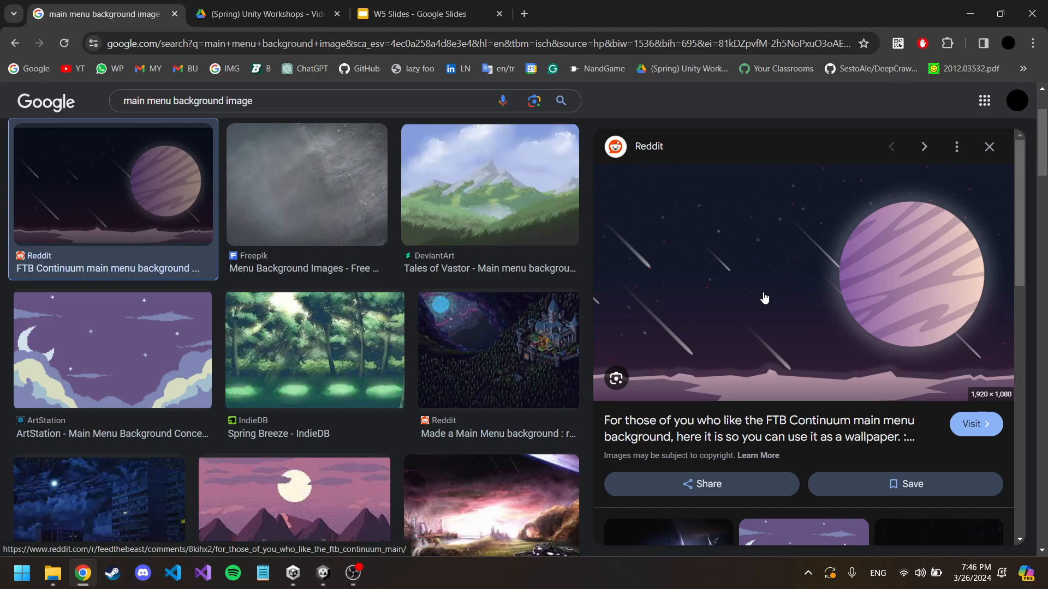
{"action": "right_click", "coordinate": [734, 288]}
{"action": "left_click", "coordinate": [598, 16]}
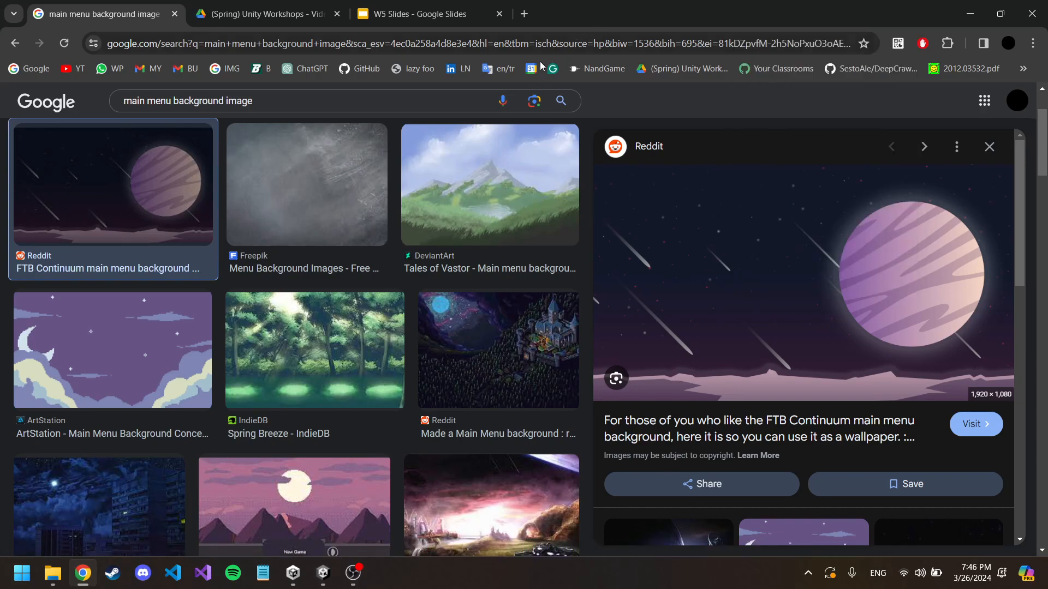
{"action": "right_click", "coordinate": [734, 297]}
{"action": "scroll", "coordinate": [775, 245], "scroll_direction": "down", "scroll_amount": 1}
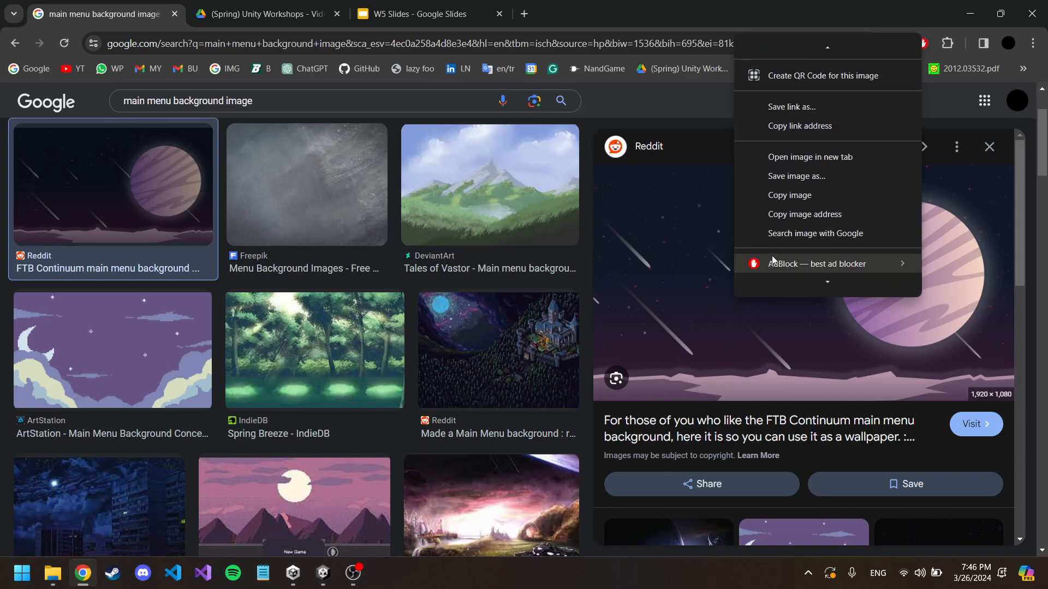
{"action": "left_click", "coordinate": [800, 177]}
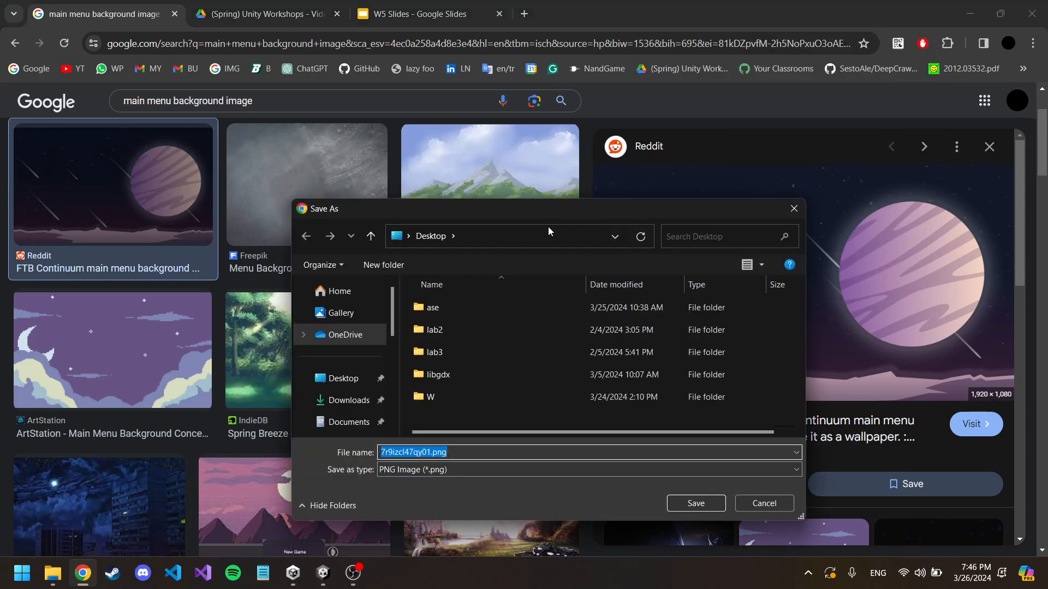
{"action": "double_click", "coordinate": [452, 398]}
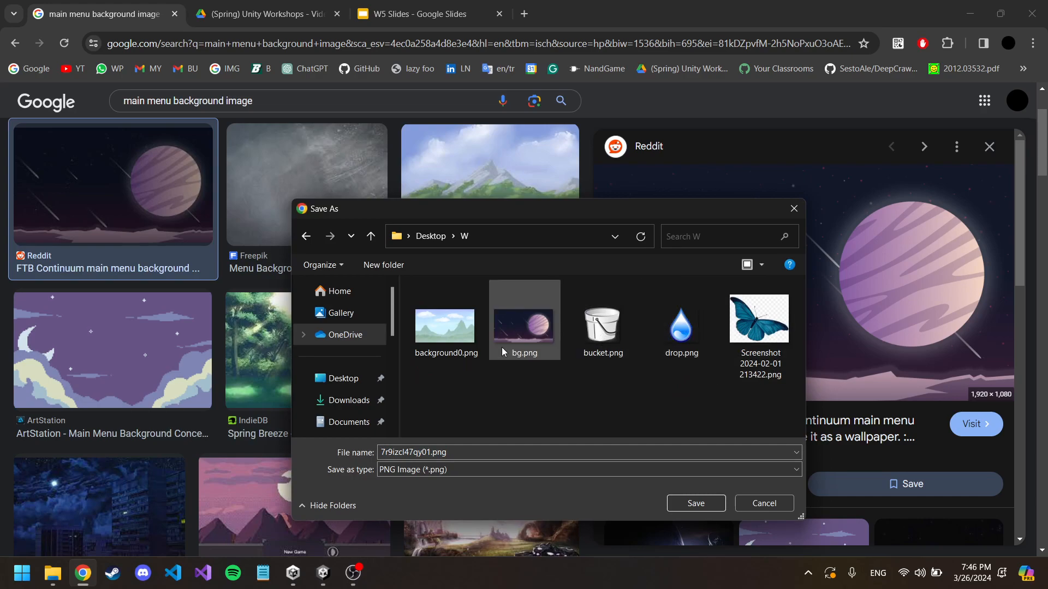
{"action": "left_click", "coordinate": [764, 503]}
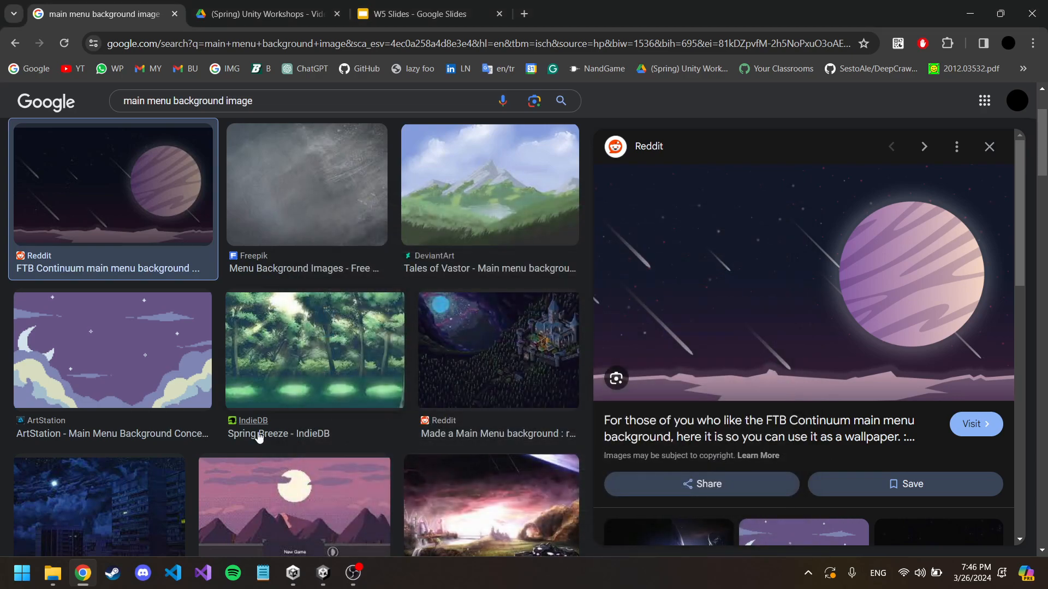
Step: Switch to File Explorer and select bg.png in the W folder
{"action": "left_click", "coordinate": [52, 573]}
{"action": "left_click", "coordinate": [563, 264]}
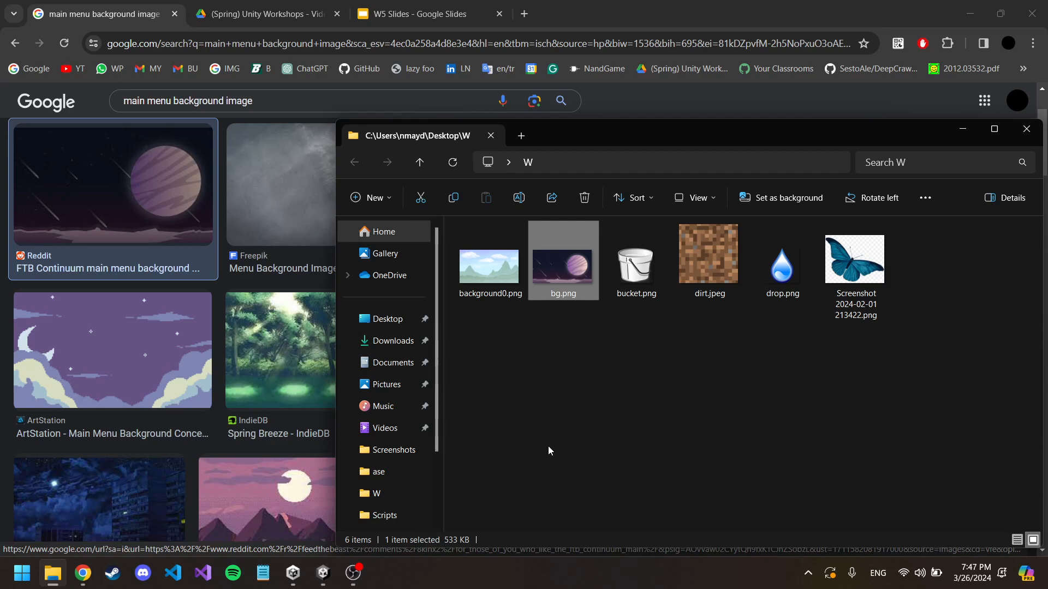
{"action": "left_click", "coordinate": [353, 573]}
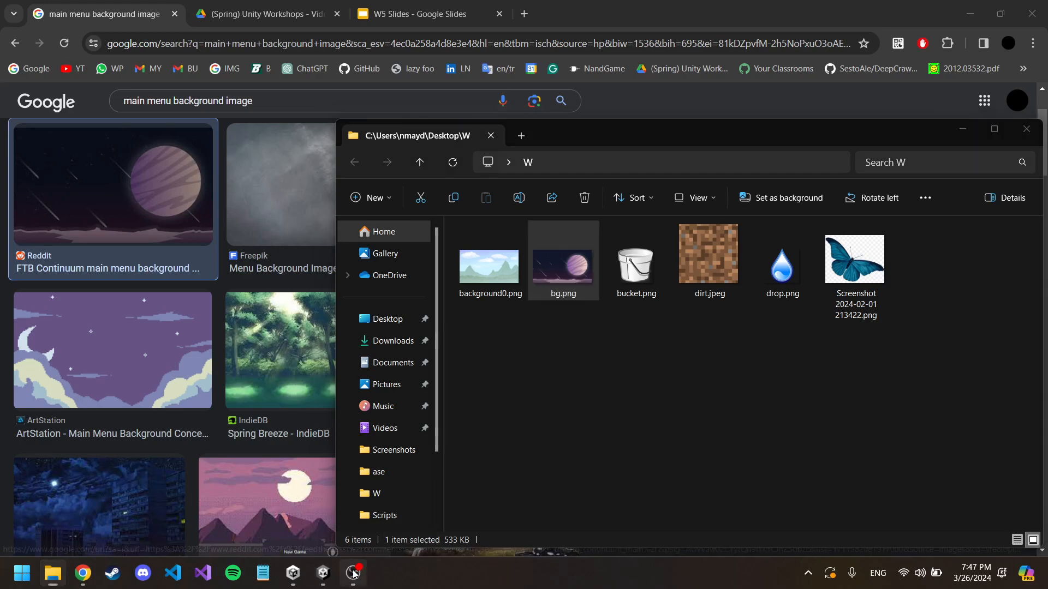
{"action": "left_click", "coordinate": [812, 404]}
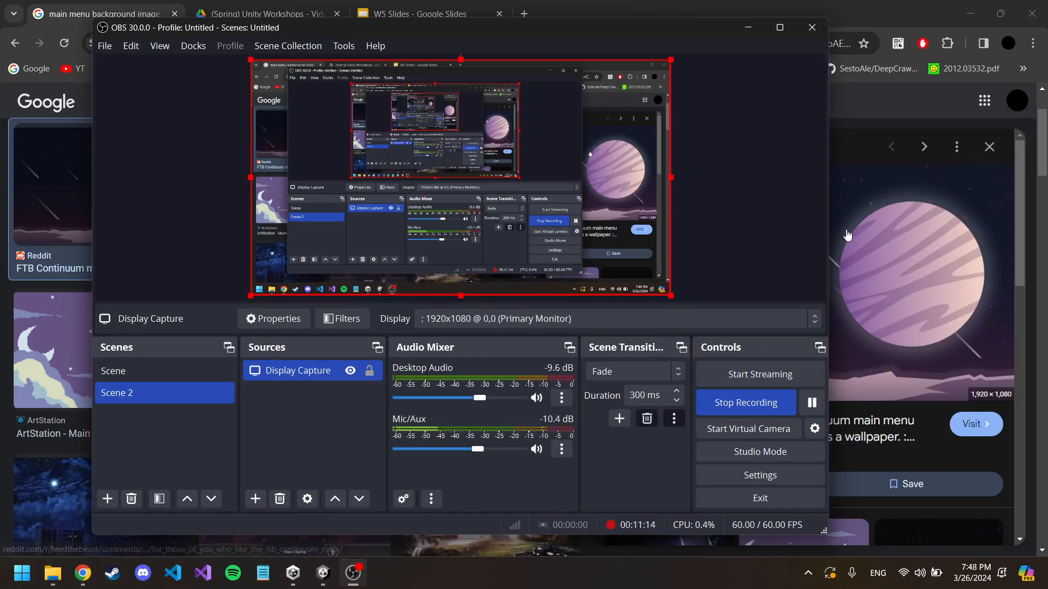
Step: Switch to Unity and create a folder named Sprites directly under Assets
{"action": "left_click", "coordinate": [323, 573]}
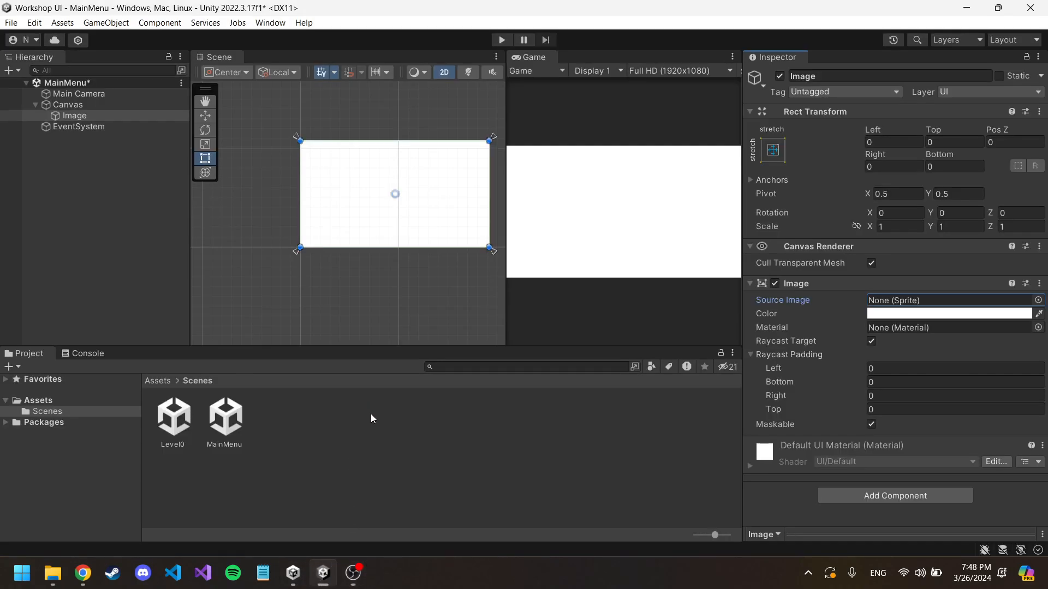
{"action": "left_click", "coordinate": [54, 400]}
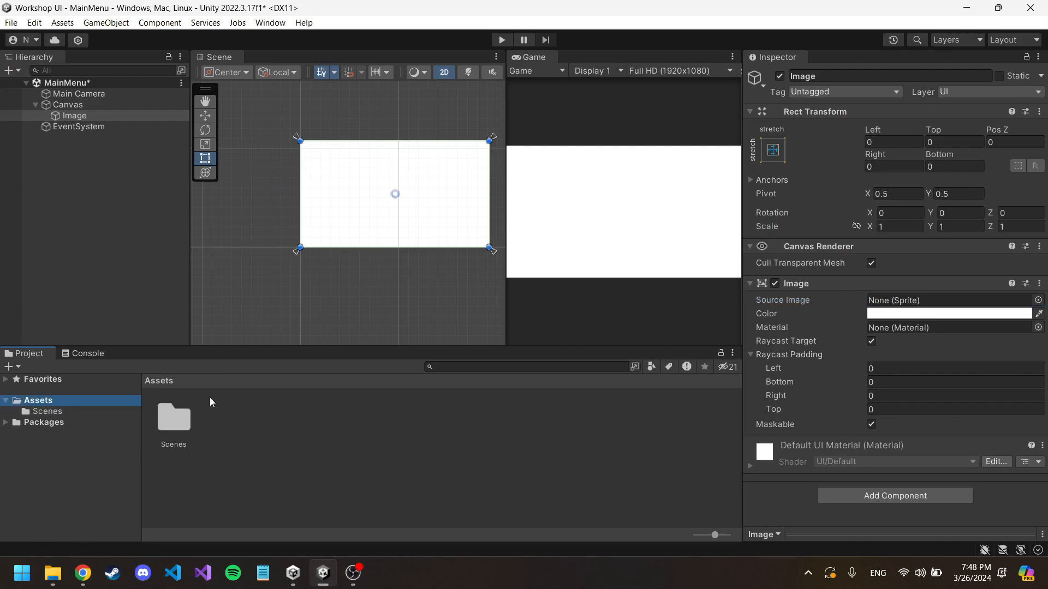
{"action": "right_click", "coordinate": [230, 414]}
{"action": "mouse_move", "coordinate": [321, 49]}
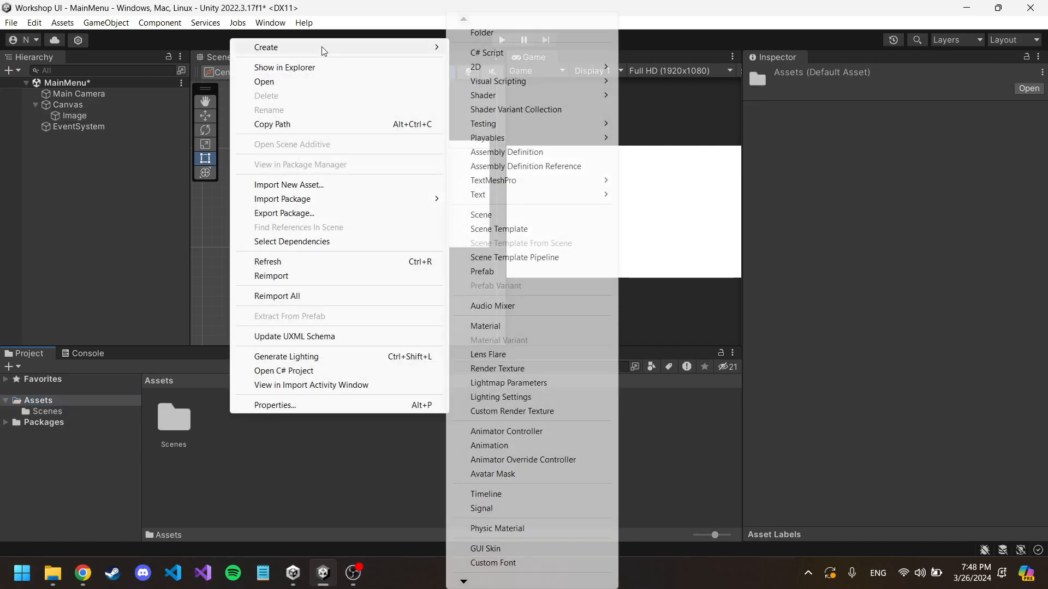
{"action": "left_click", "coordinate": [493, 34]}
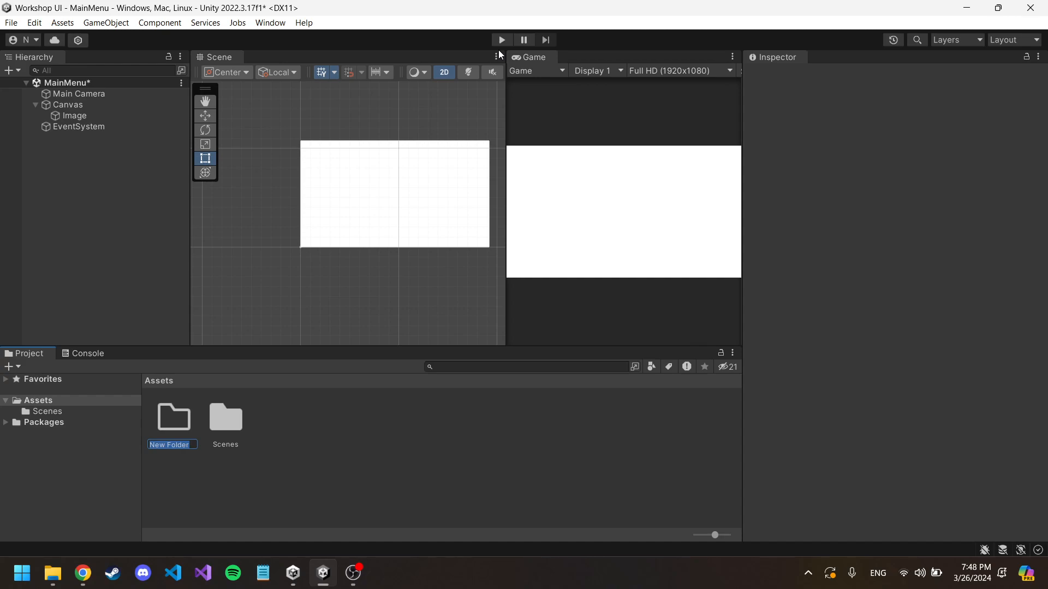
{"action": "type", "text": "Sprites"}
{"action": "key", "text": "Return"}
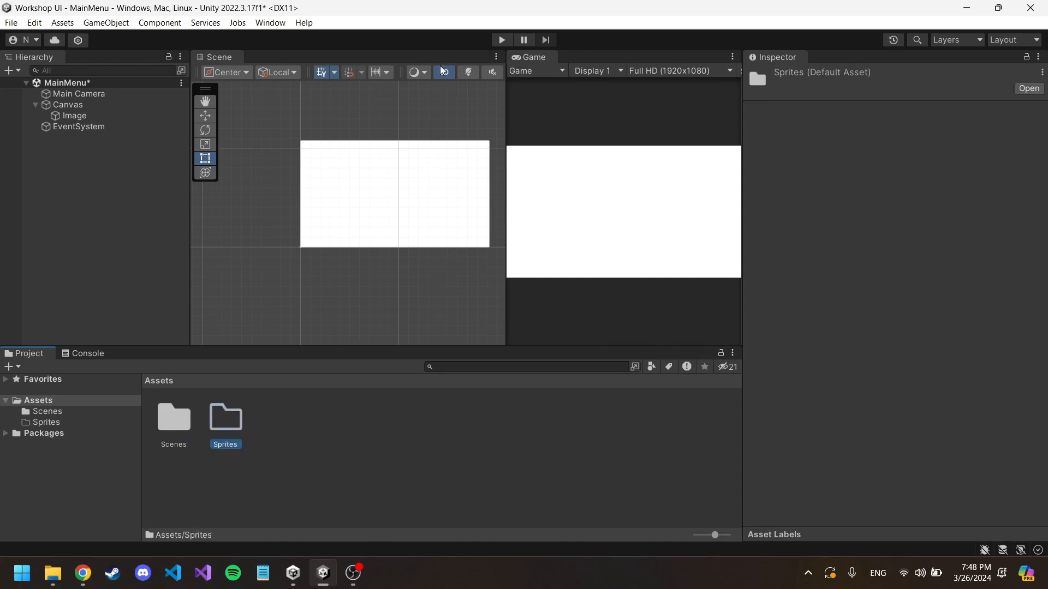
Step: Import bg.png from the W folder in File Explorer into the project's Sprites folder and open that folder
{"action": "left_click", "coordinate": [53, 573]}
{"action": "left_click_drag", "start_coordinate": [605, 141], "coordinate": [805, 120]}
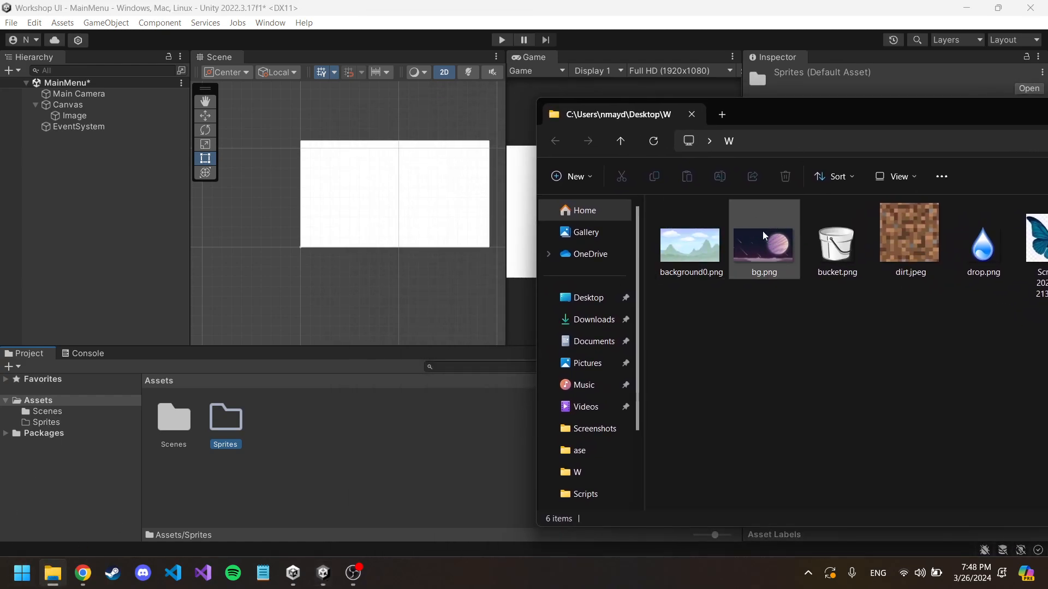
{"action": "left_click_drag", "start_coordinate": [755, 247], "coordinate": [224, 423]}
{"action": "double_click", "coordinate": [211, 418]}
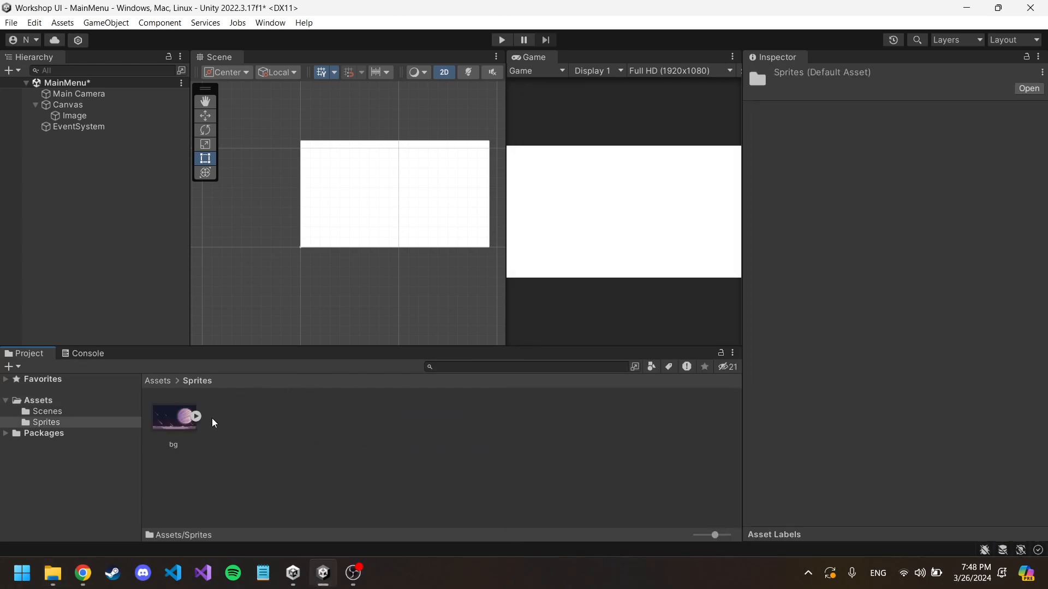
Step: Select the bg texture and set its Texture Type to Sprite (2D and UI)
{"action": "left_click", "coordinate": [166, 421]}
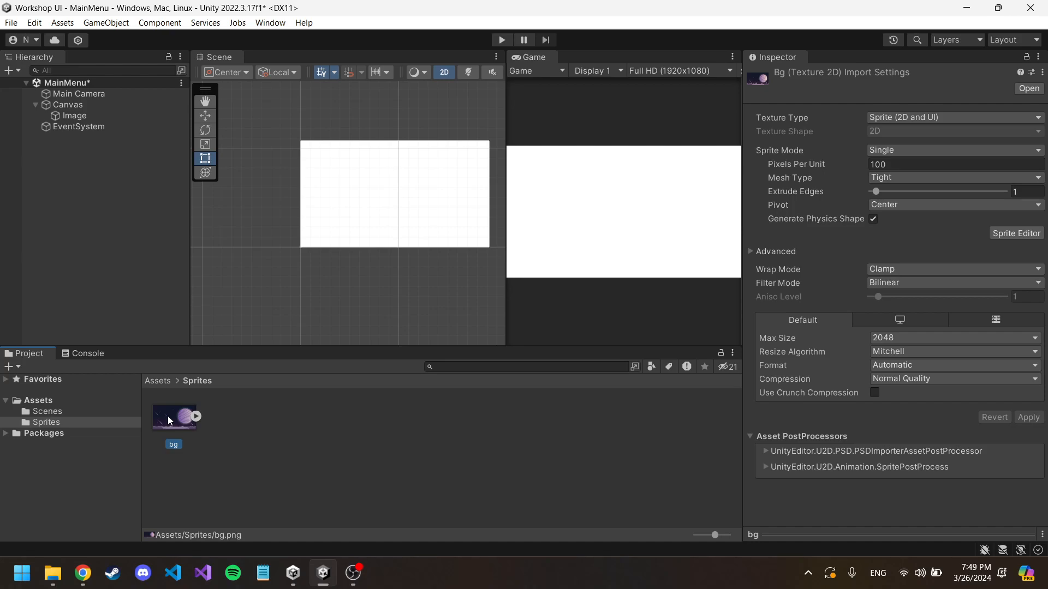
{"action": "left_click", "coordinate": [921, 116]}
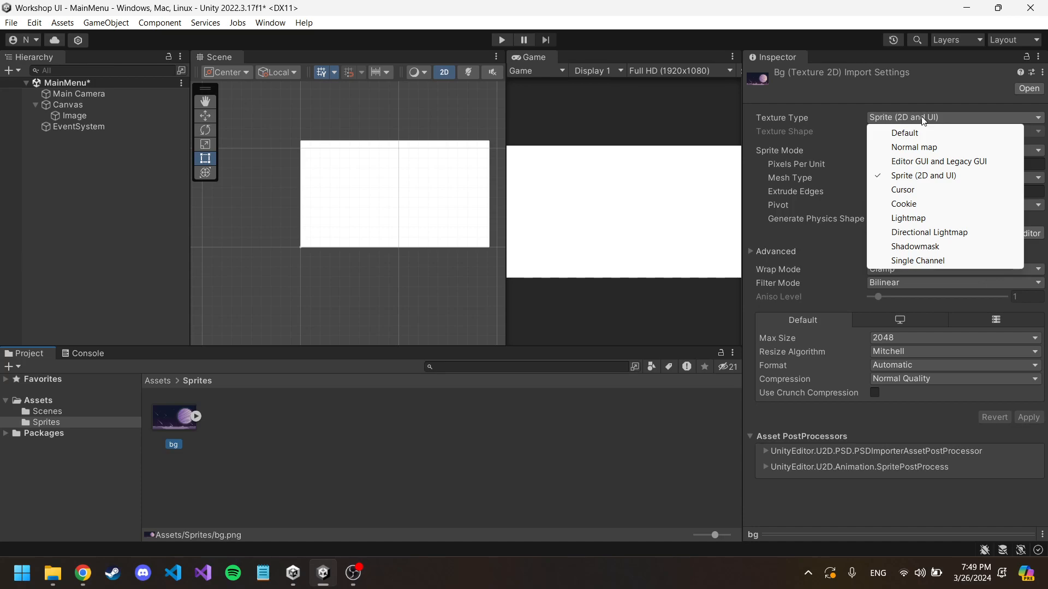
{"action": "left_click", "coordinate": [920, 175]}
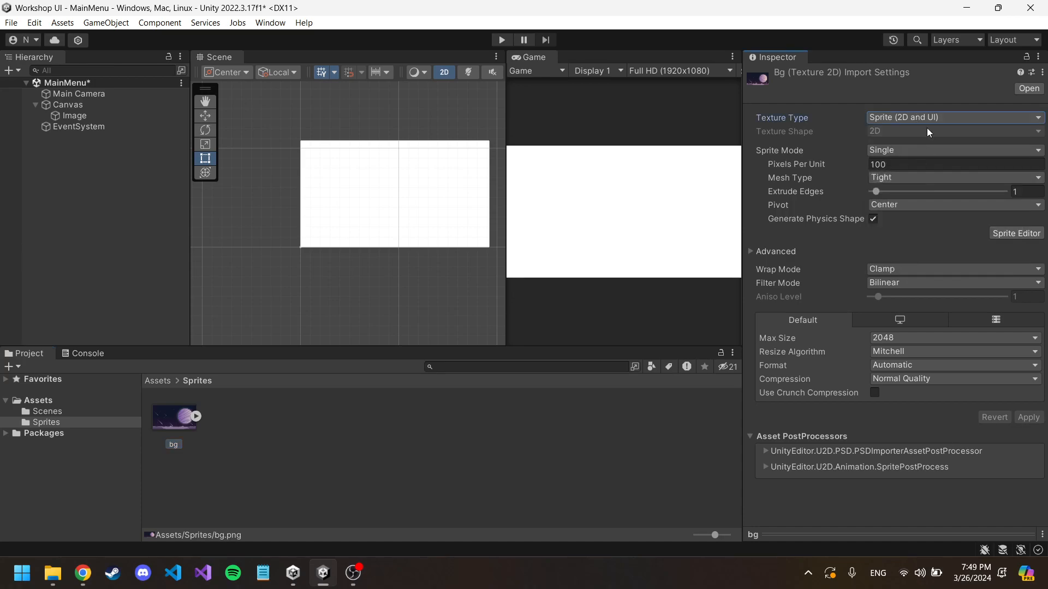
Step: Assign the bg sprite as the Source Image of the canvas's Image object, and return to the Assets folder
{"action": "left_click", "coordinate": [101, 115]}
{"action": "left_click_drag", "start_coordinate": [167, 420], "coordinate": [890, 300]}
{"action": "middle_click_drag", "start_coordinate": [431, 277], "coordinate": [385, 269]}
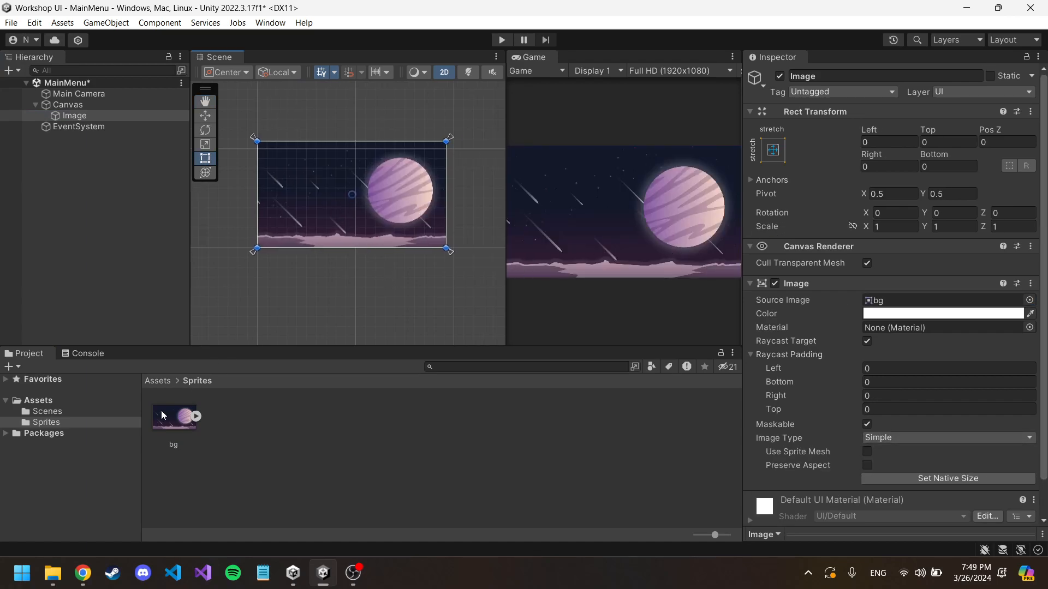
{"action": "left_click", "coordinate": [158, 383]}
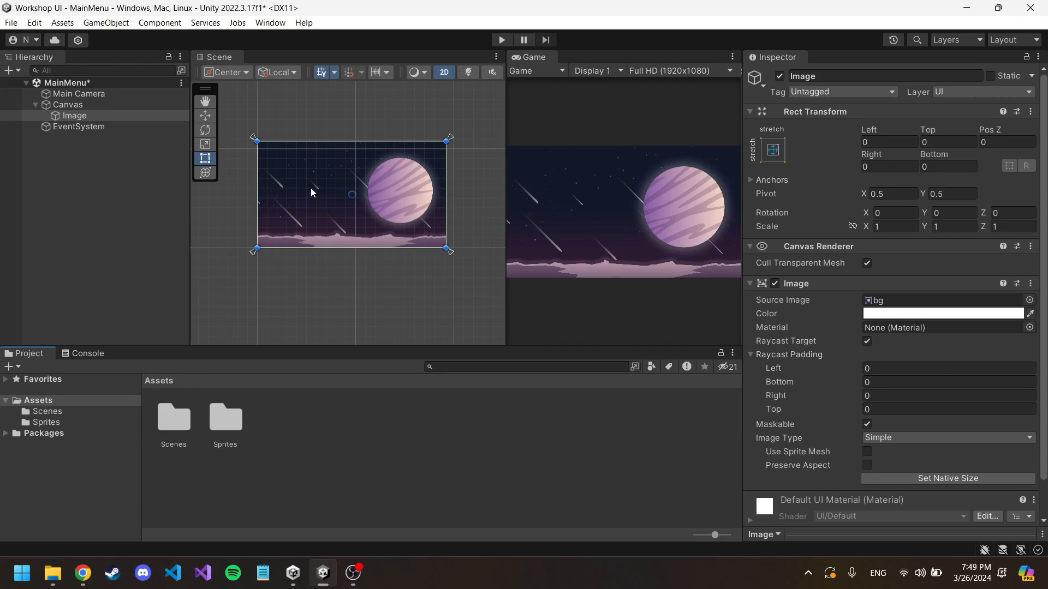
Step: Set the Canvas Scaler's UI Scale Mode to Scale With Screen Size with a reference resolution of 1920 by 1080
{"action": "left_click", "coordinate": [80, 105]}
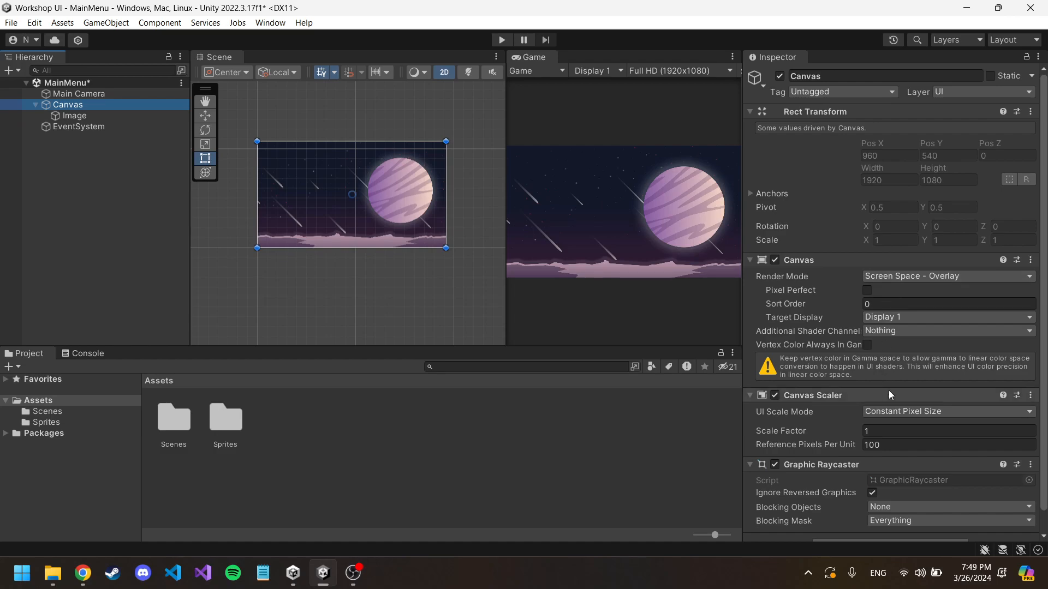
{"action": "scroll", "coordinate": [899, 378], "scroll_direction": "down", "scroll_amount": 1}
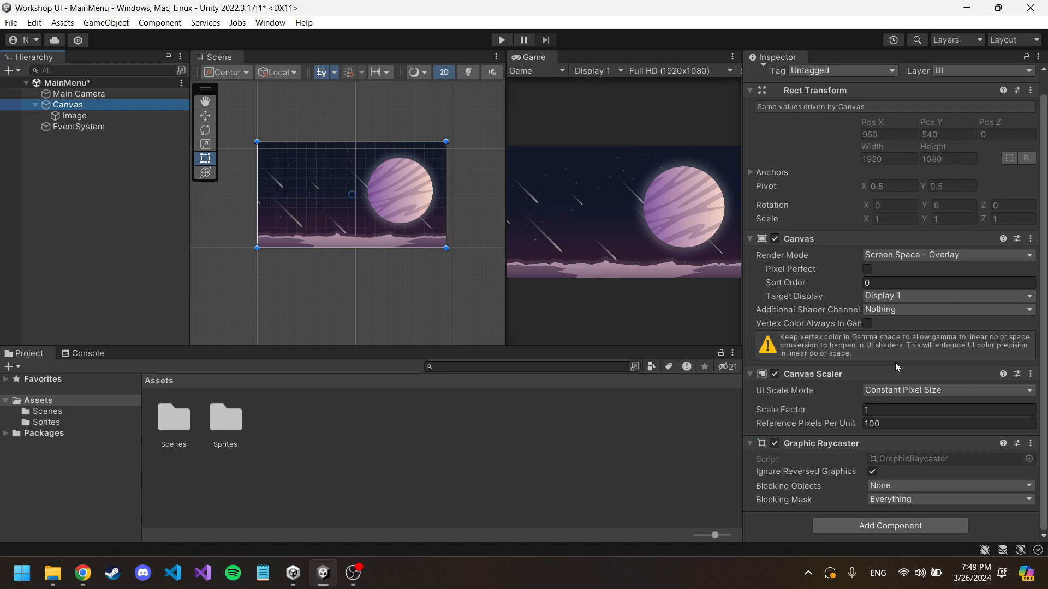
{"action": "left_click", "coordinate": [895, 390]}
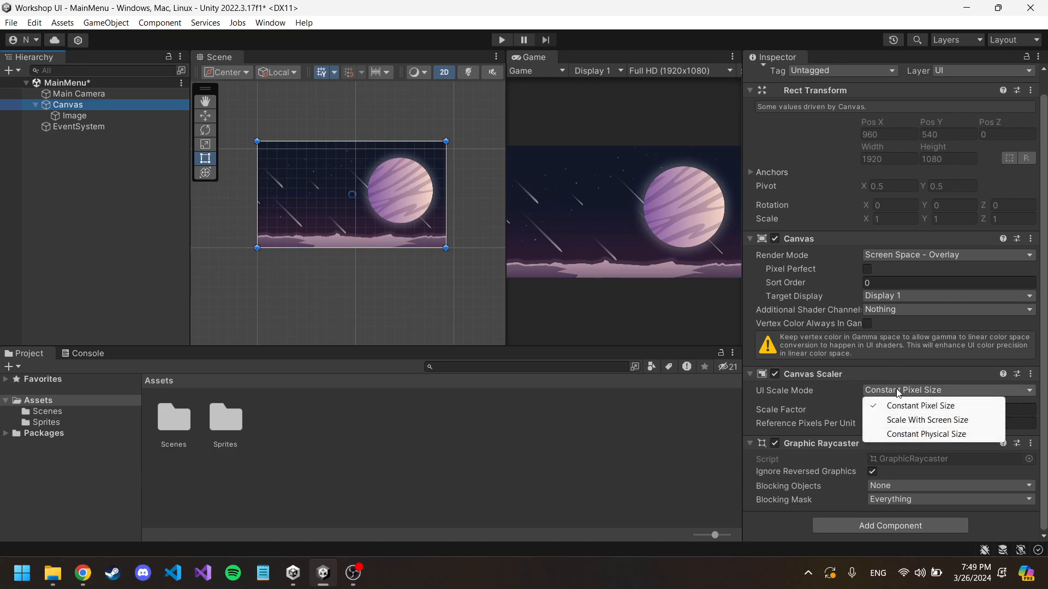
{"action": "left_click", "coordinate": [913, 420]}
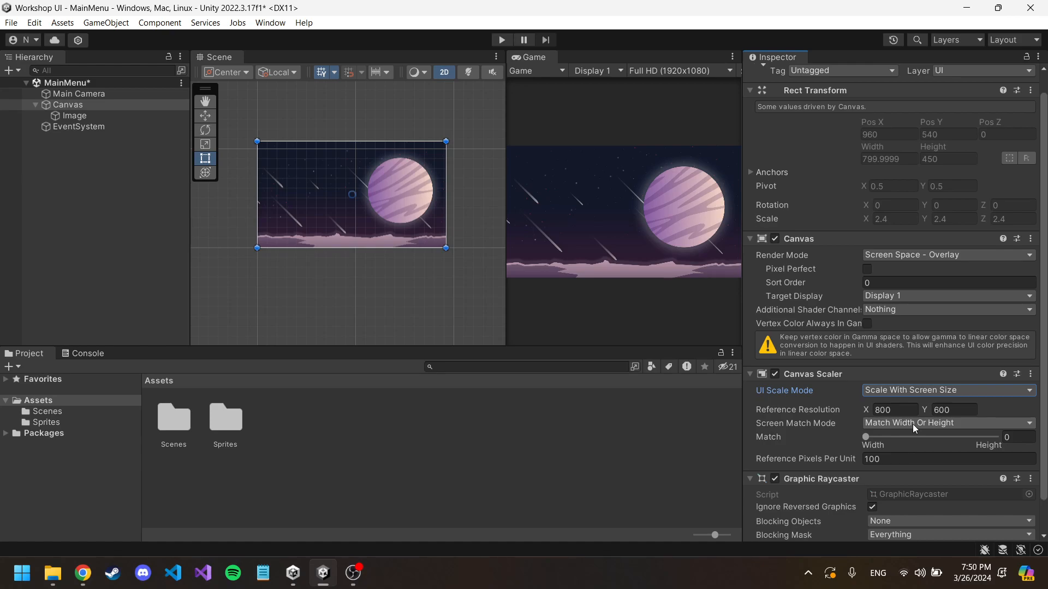
{"action": "left_click", "coordinate": [891, 409]}
{"action": "type", "text": "1920"}
{"action": "left_click", "coordinate": [958, 409]}
{"action": "type", "text": "1080"}
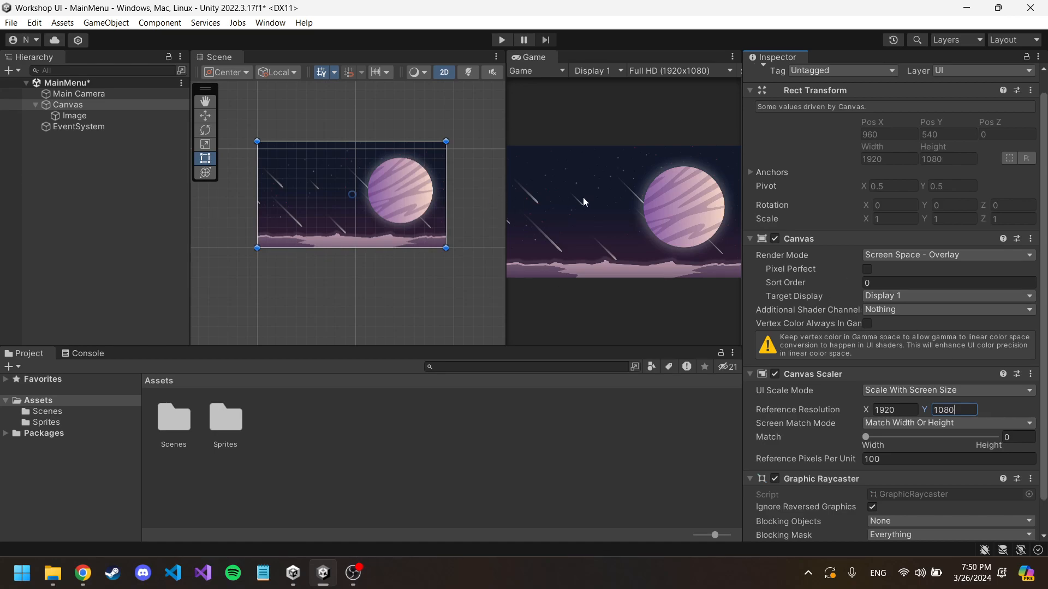
{"action": "left_click", "coordinate": [382, 126]}
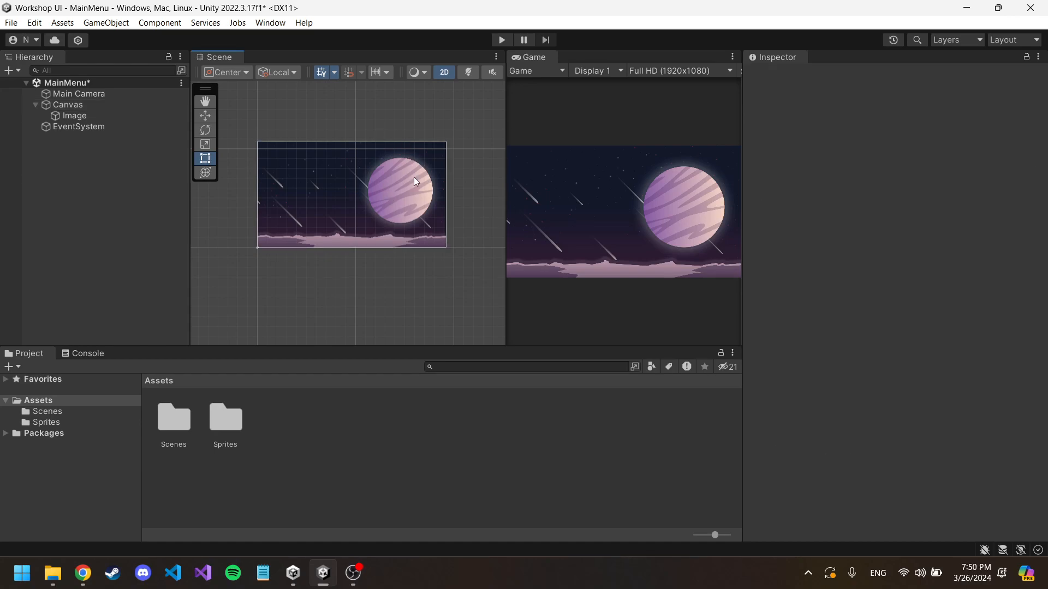
Step: Rename the Image object under the Canvas to Background Image
{"action": "left_click", "coordinate": [68, 104]}
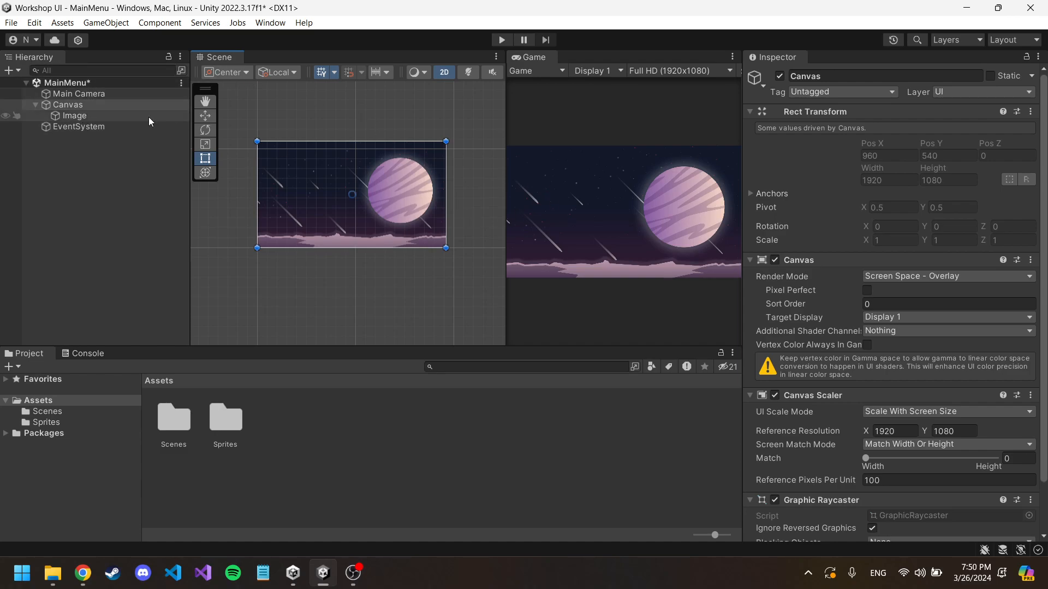
{"action": "left_click", "coordinate": [84, 117]}
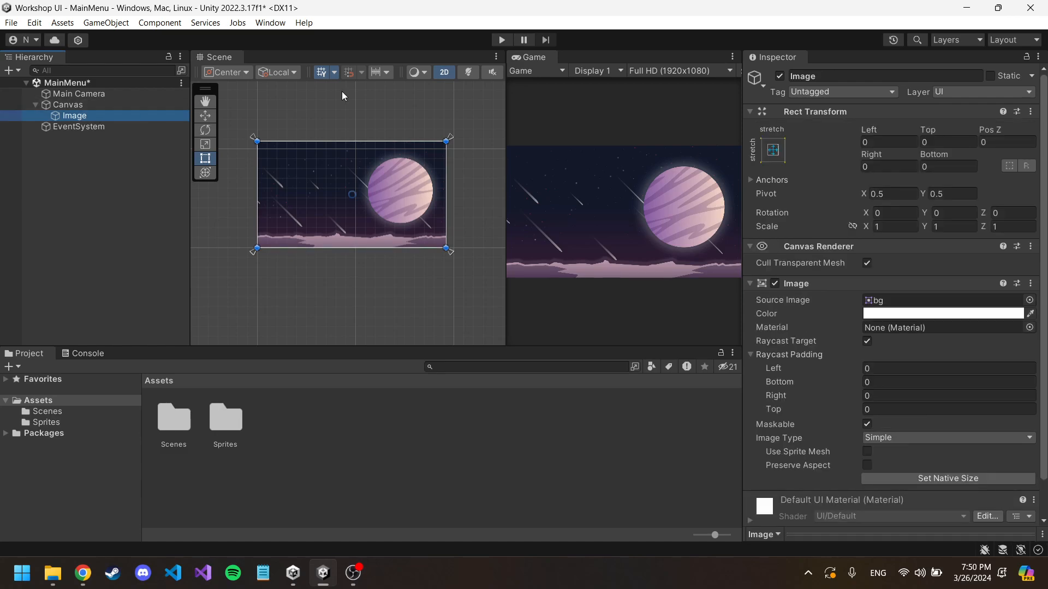
{"action": "left_click", "coordinate": [830, 76]}
{"action": "type", "text": "Bac"}
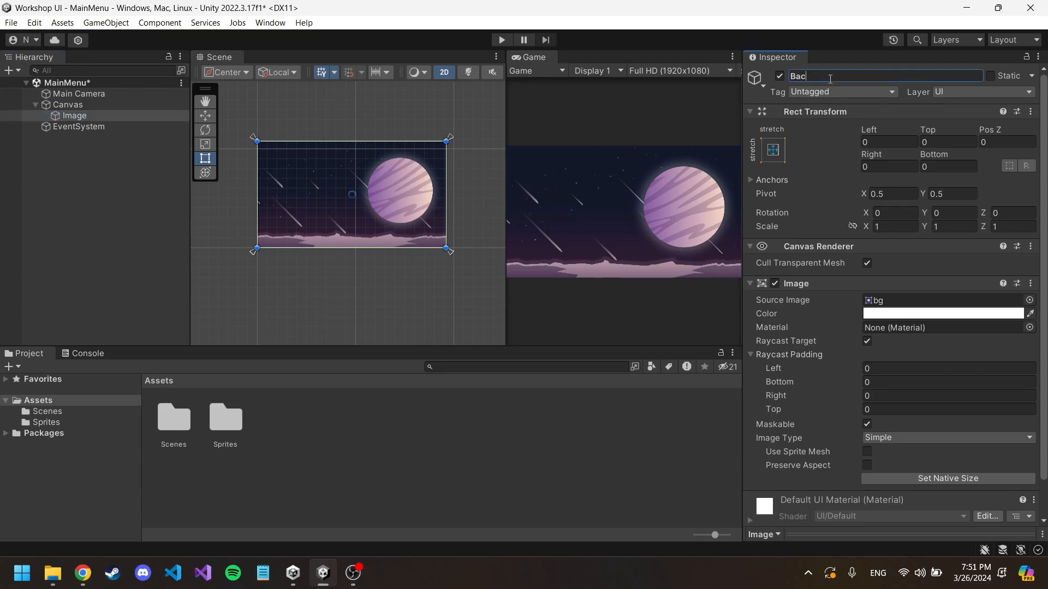
{"action": "type", "text": "kground Image"}
{"action": "key", "text": "Return"}
Step: Add a Button - TextMeshPro UI element as a child of the Canvas
{"action": "left_click", "coordinate": [76, 107]}
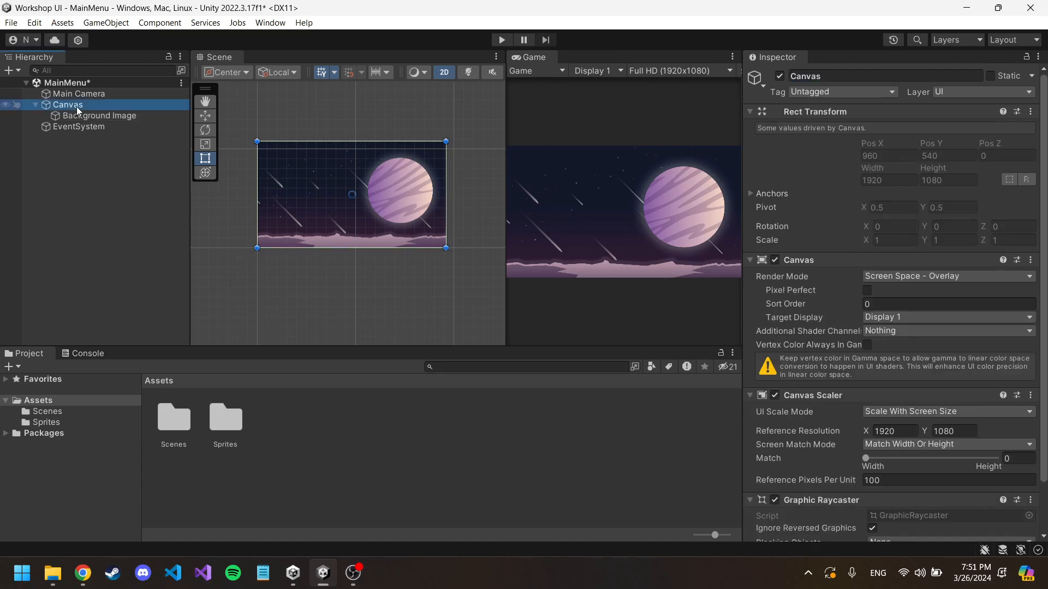
{"action": "left_click", "coordinate": [85, 111]}
{"action": "left_click", "coordinate": [84, 109]}
{"action": "right_click", "coordinate": [85, 109]}
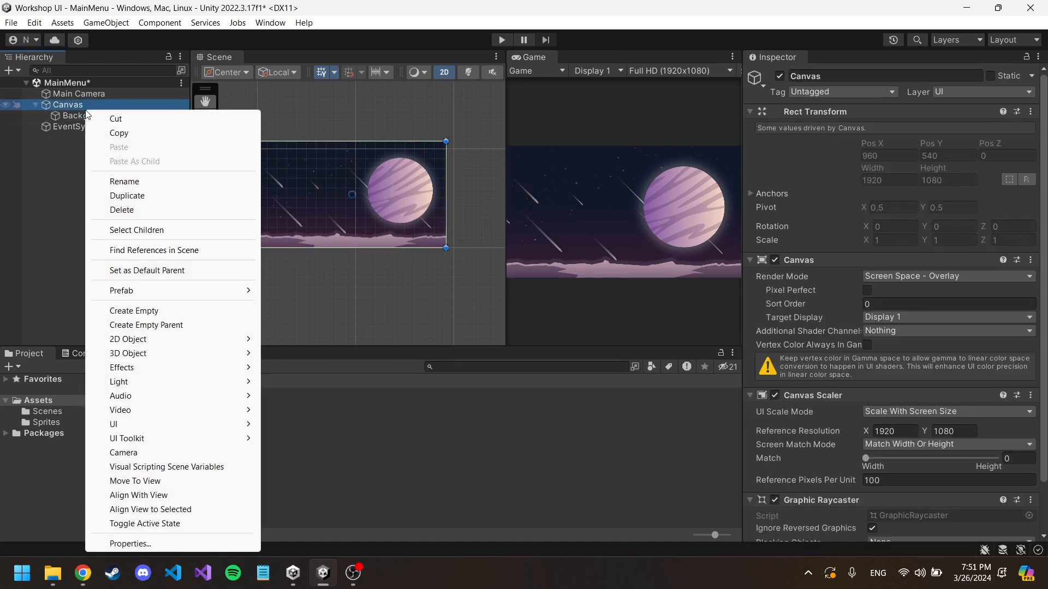
{"action": "mouse_move", "coordinate": [165, 426]}
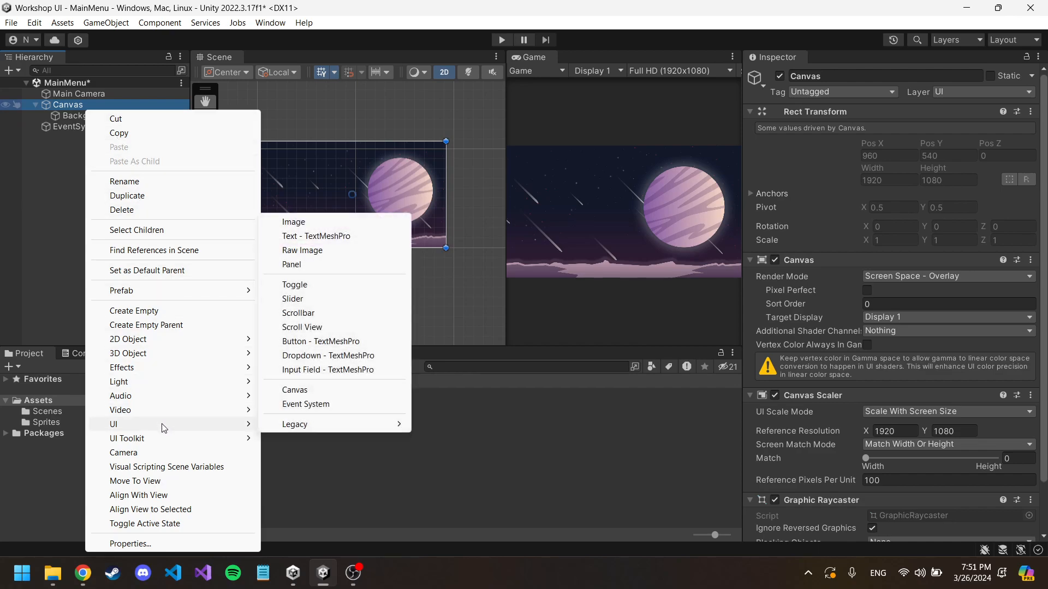
{"action": "left_click", "coordinate": [340, 342]}
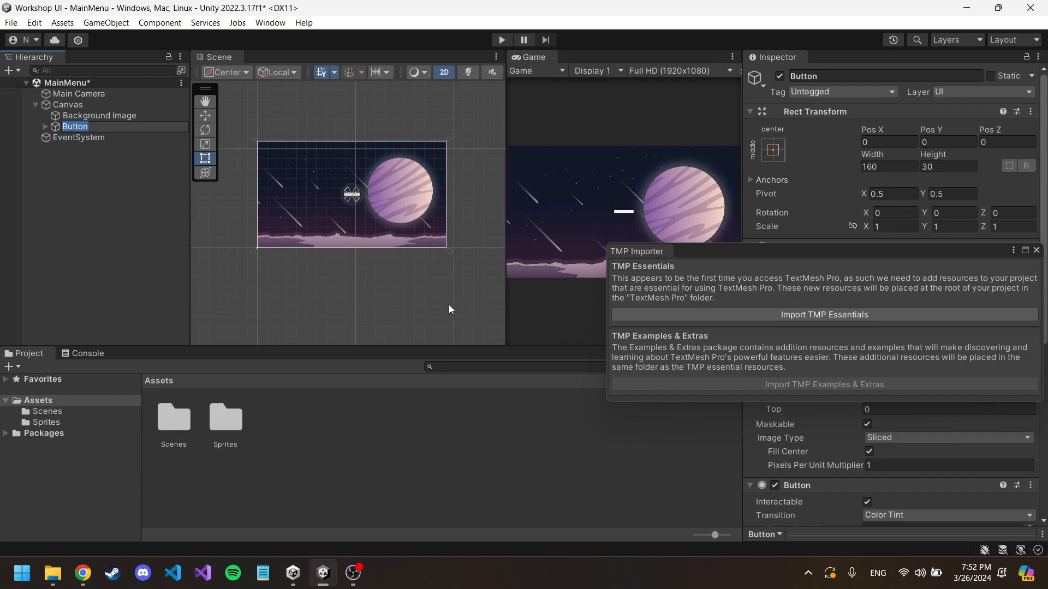
Step: Import the TMP Essentials, close the importer window and widen the Scene view slightly
{"action": "left_click", "coordinate": [676, 316]}
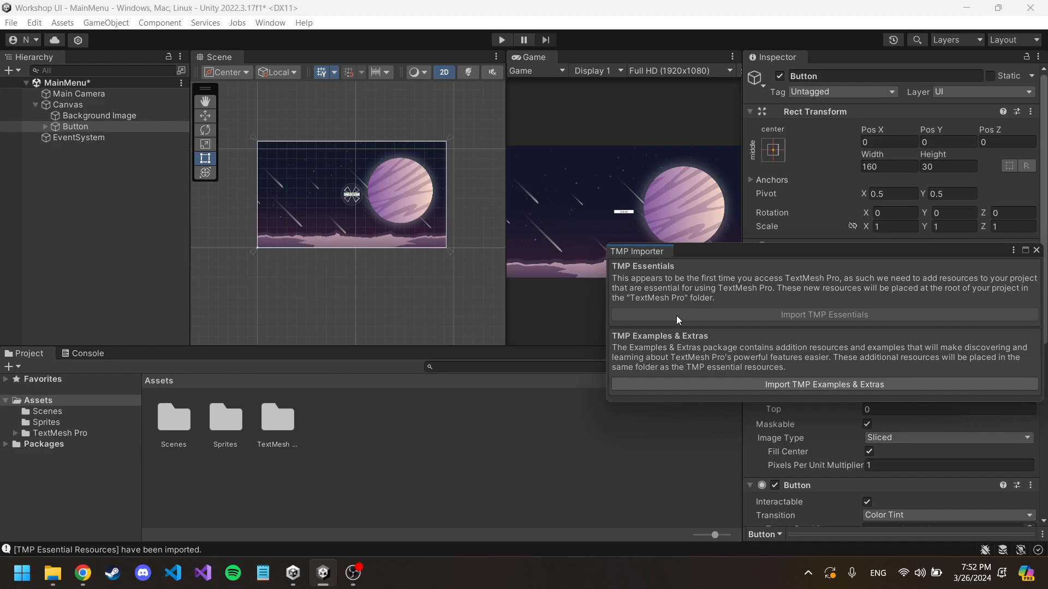
{"action": "left_click", "coordinate": [1035, 250]}
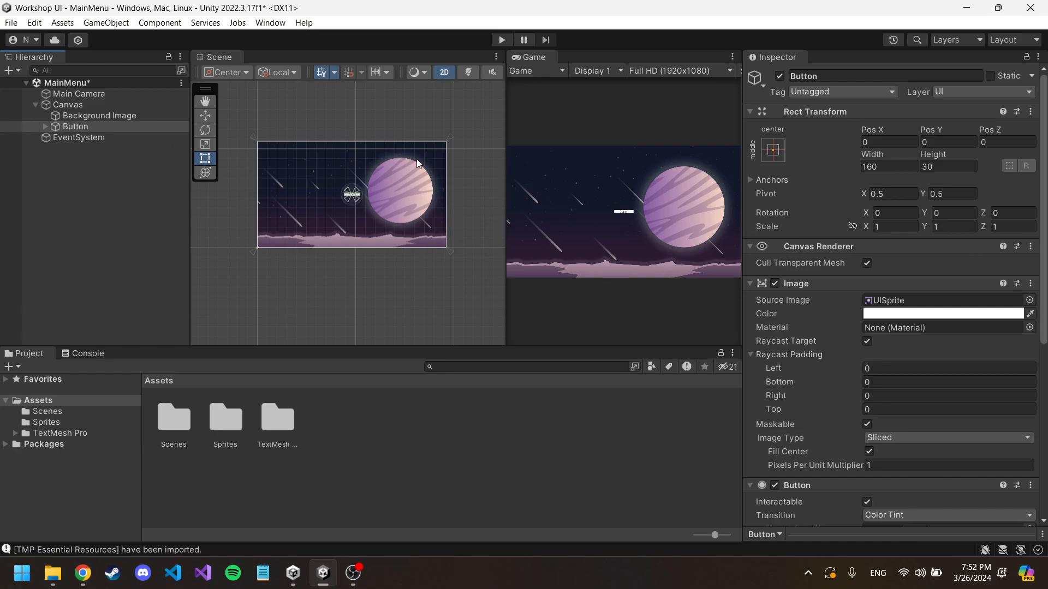
{"action": "left_click_drag", "start_coordinate": [508, 148], "coordinate": [540, 148]}
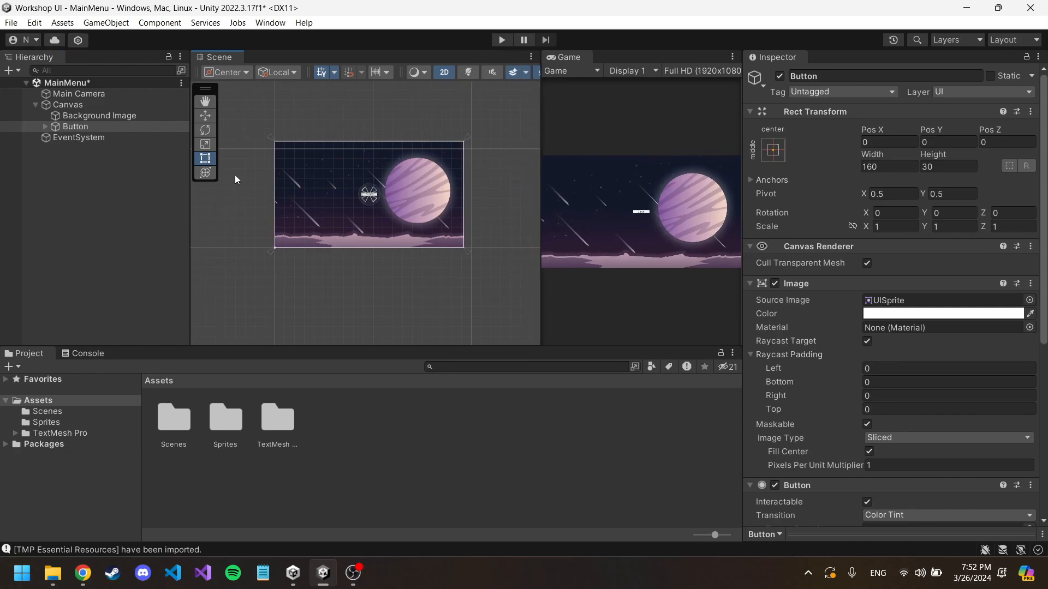
Step: Examine the Button's child Text (TMP) object and its text content, enlarging the Game view for a closer look
{"action": "left_click", "coordinate": [44, 126]}
{"action": "left_click", "coordinate": [74, 126]}
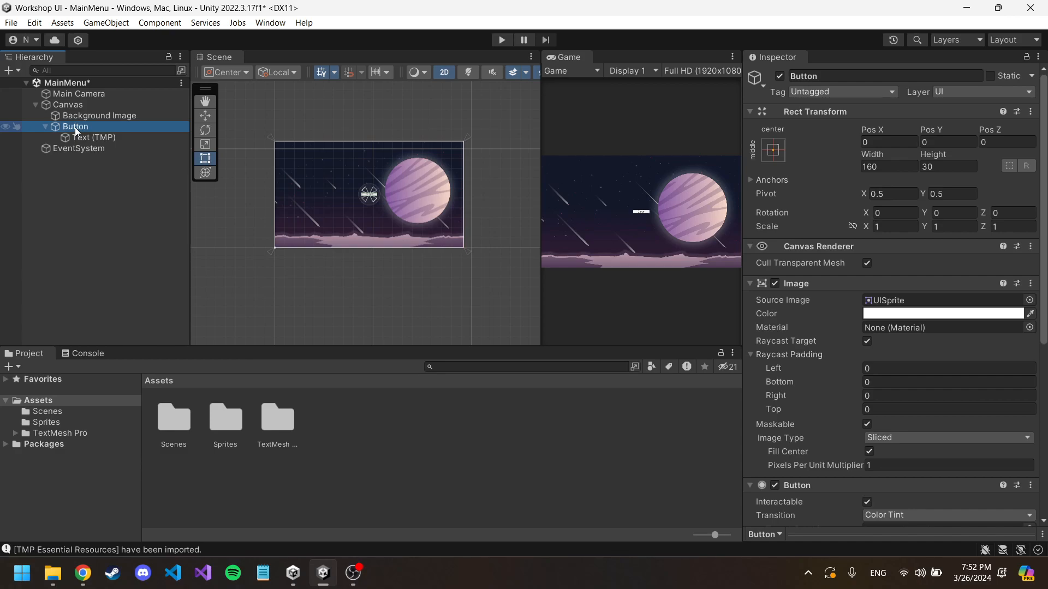
{"action": "left_click", "coordinate": [90, 137]}
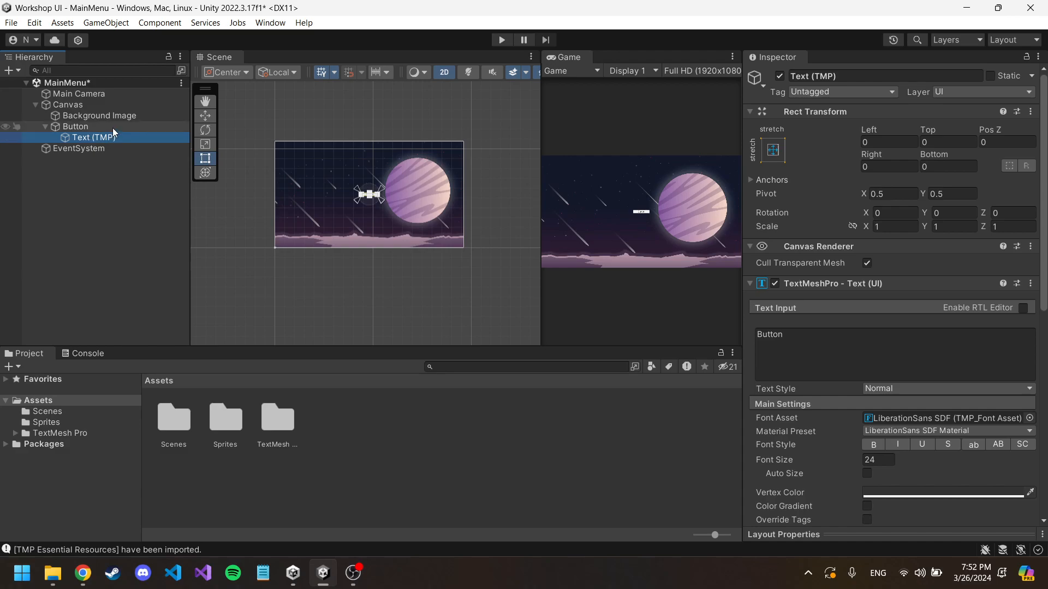
{"action": "scroll", "coordinate": [341, 207], "scroll_direction": "up", "scroll_amount": 3}
{"action": "scroll", "coordinate": [397, 183], "scroll_direction": "up", "scroll_amount": 5}
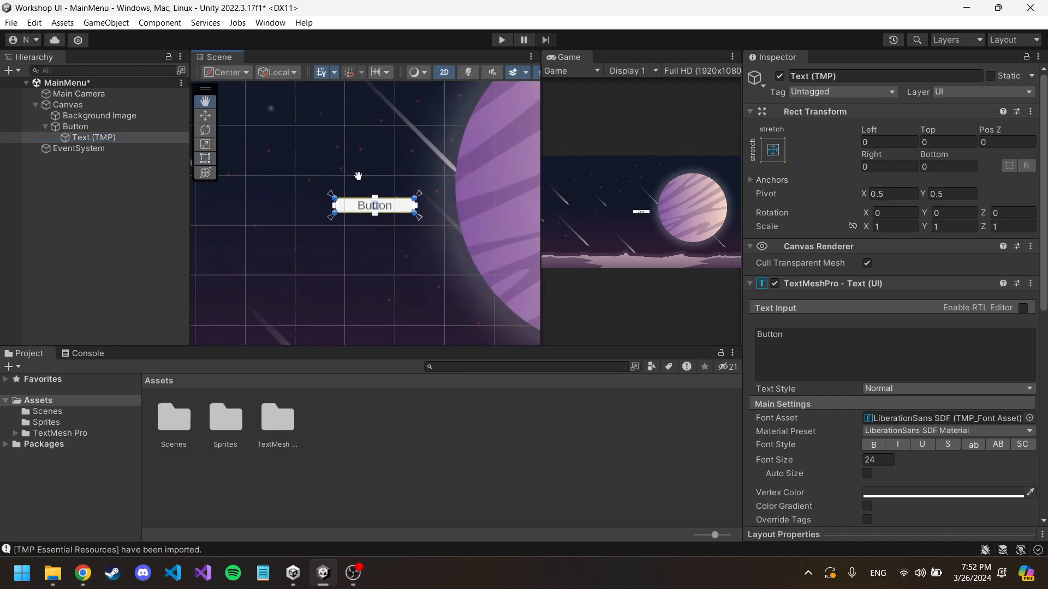
{"action": "left_click_drag", "start_coordinate": [542, 164], "coordinate": [424, 164]}
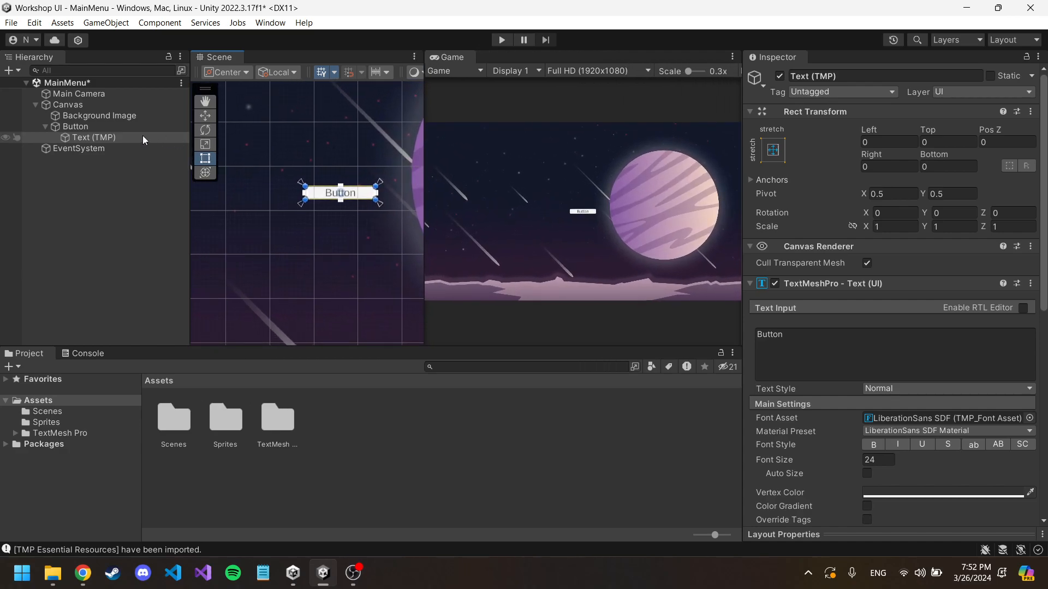
{"action": "left_click", "coordinate": [97, 135]}
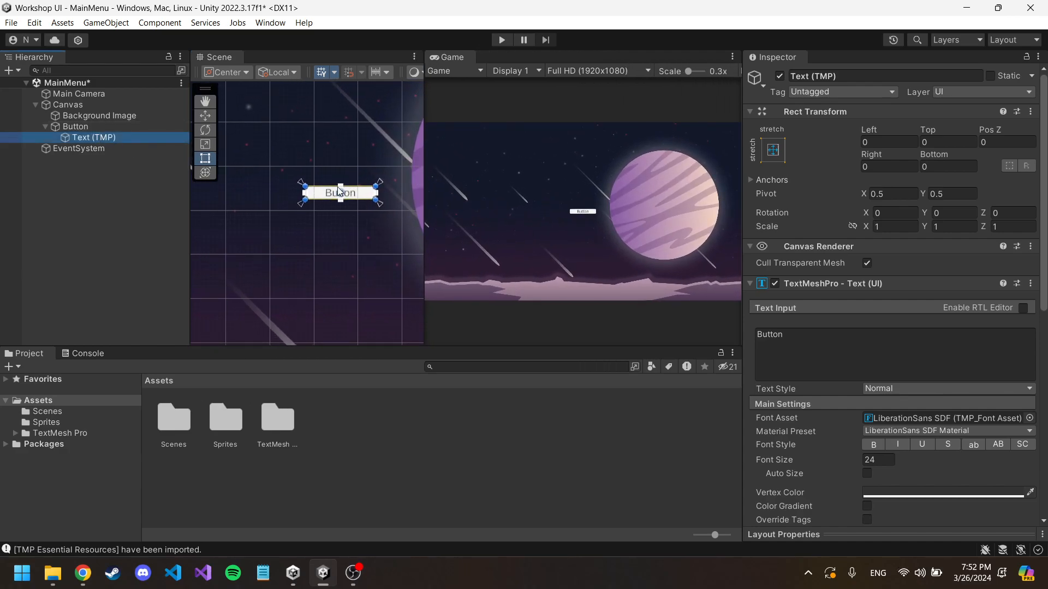
{"action": "left_click_drag", "start_coordinate": [811, 343], "coordinate": [723, 333]}
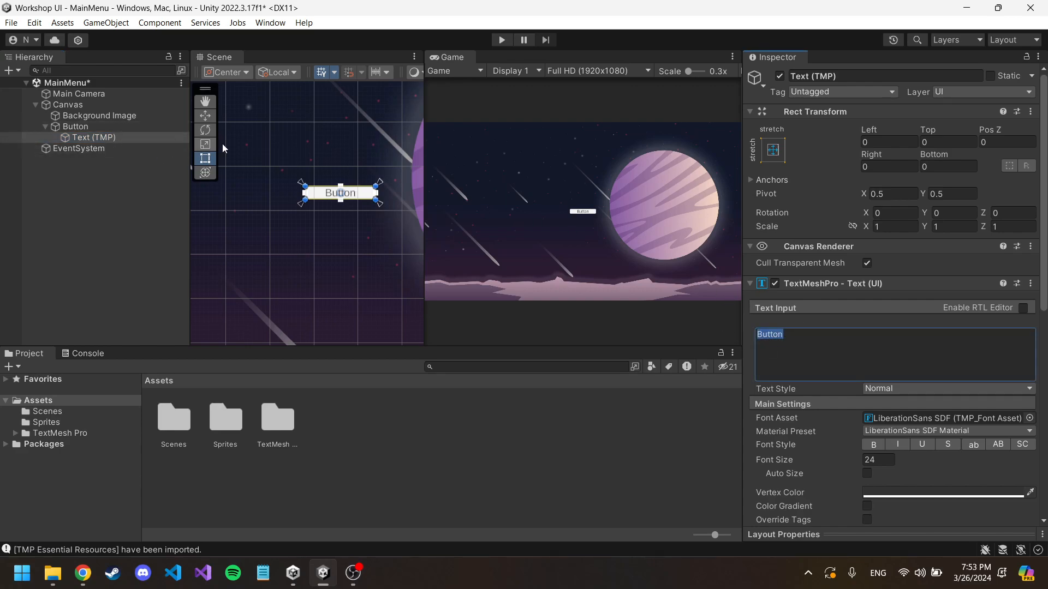
{"action": "left_click", "coordinate": [74, 136]}
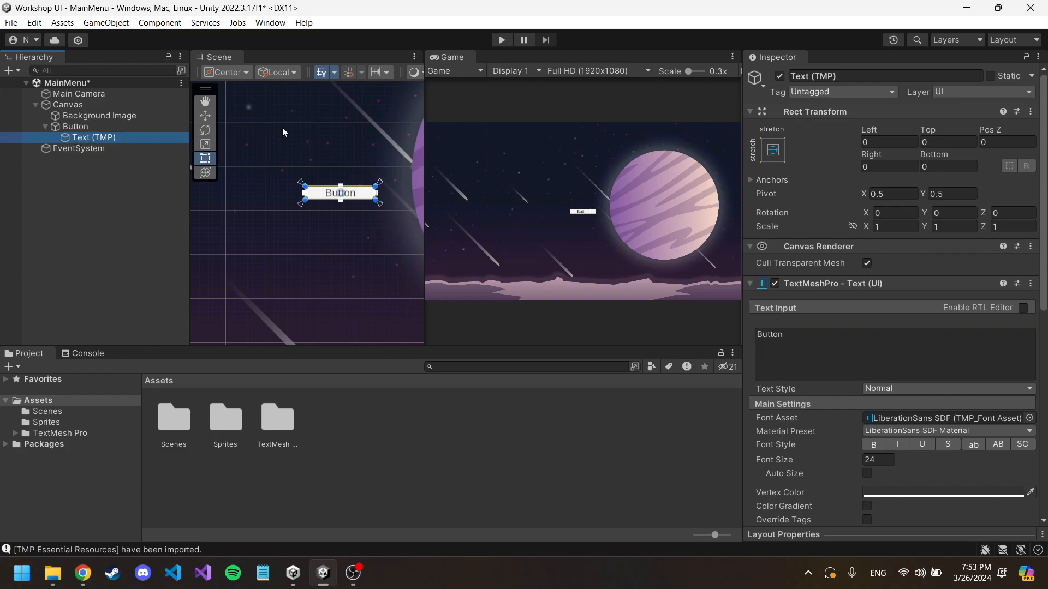
Step: Run the scene in Play mode to check the button in the Game view, and stop it again
{"action": "left_click", "coordinate": [501, 40]}
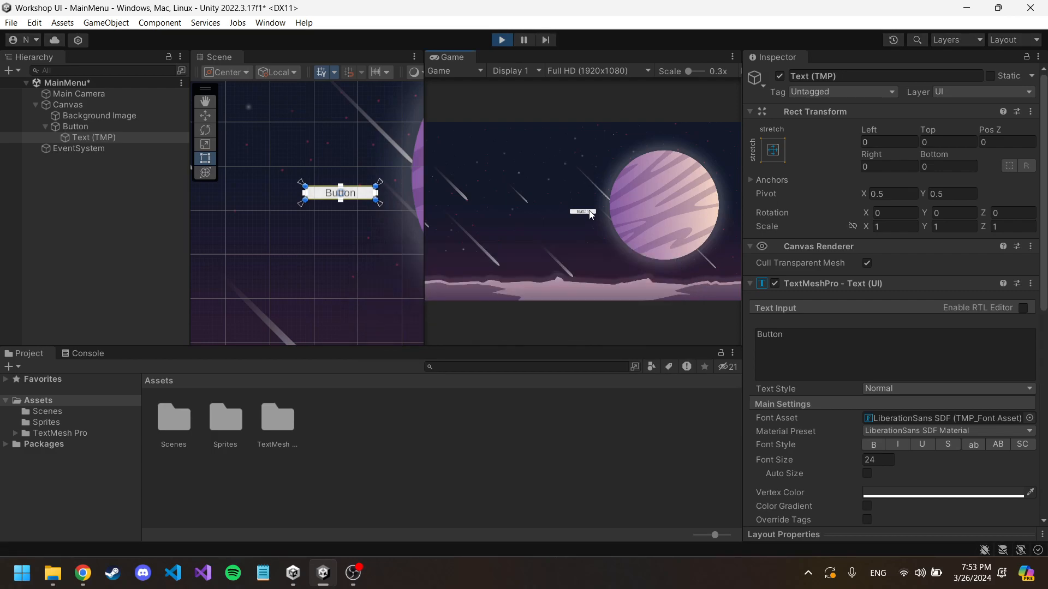
{"action": "mouse_move", "coordinate": [424, 160]}
{"action": "left_mouse_down"}
{"action": "mouse_move", "coordinate": [316, 160]}
{"action": "mouse_move", "coordinate": [419, 159]}
{"action": "left_mouse_up"}
{"action": "left_click", "coordinate": [499, 40]}
Step: Set the Button's Rect Transform width to 500 and height to 100
{"action": "left_click", "coordinate": [92, 129]}
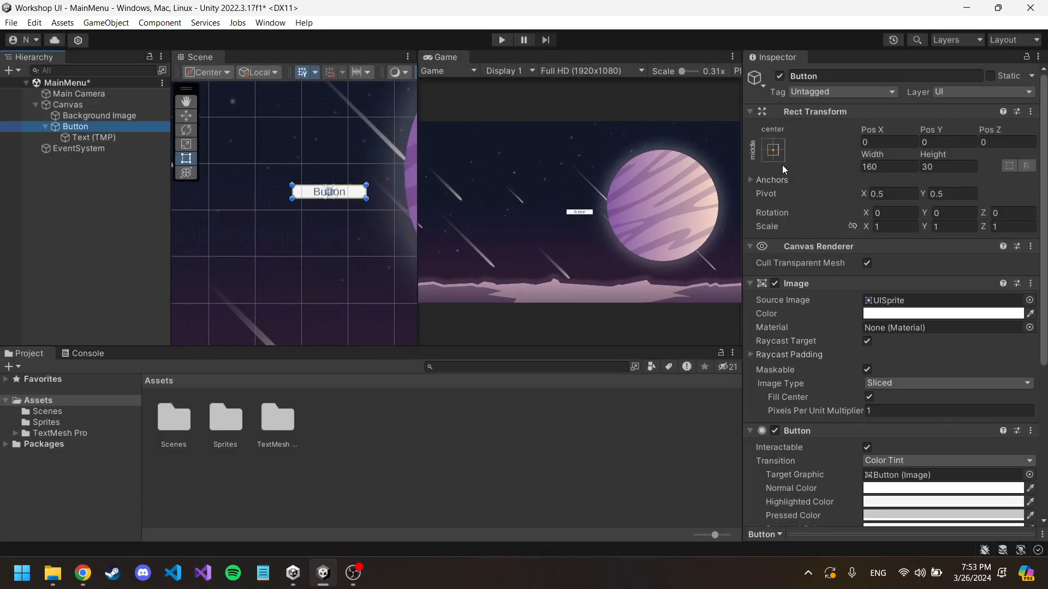
{"action": "left_click", "coordinate": [880, 166]}
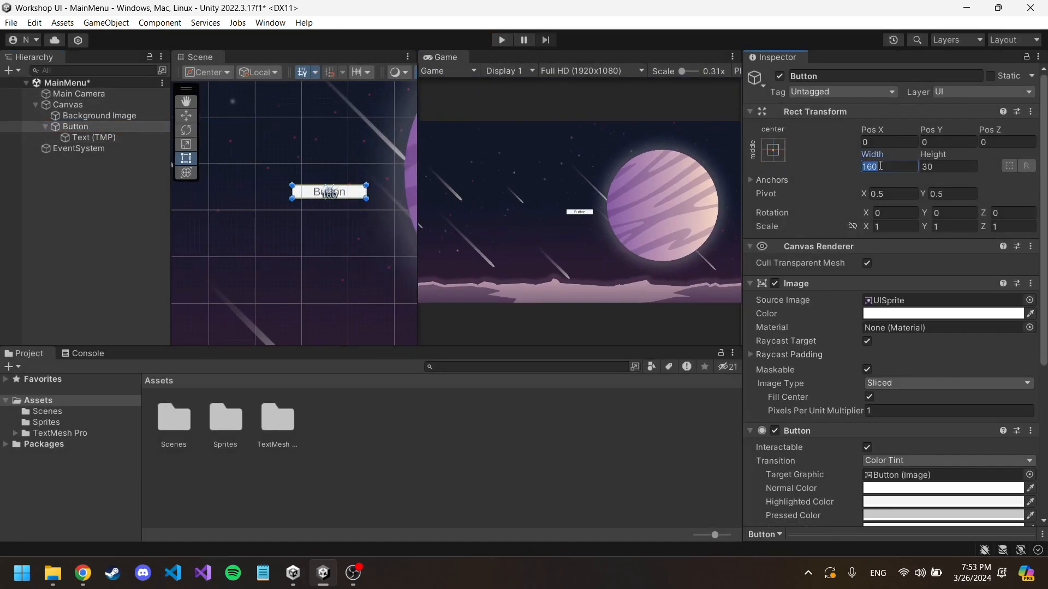
{"action": "left_click", "coordinate": [90, 127]}
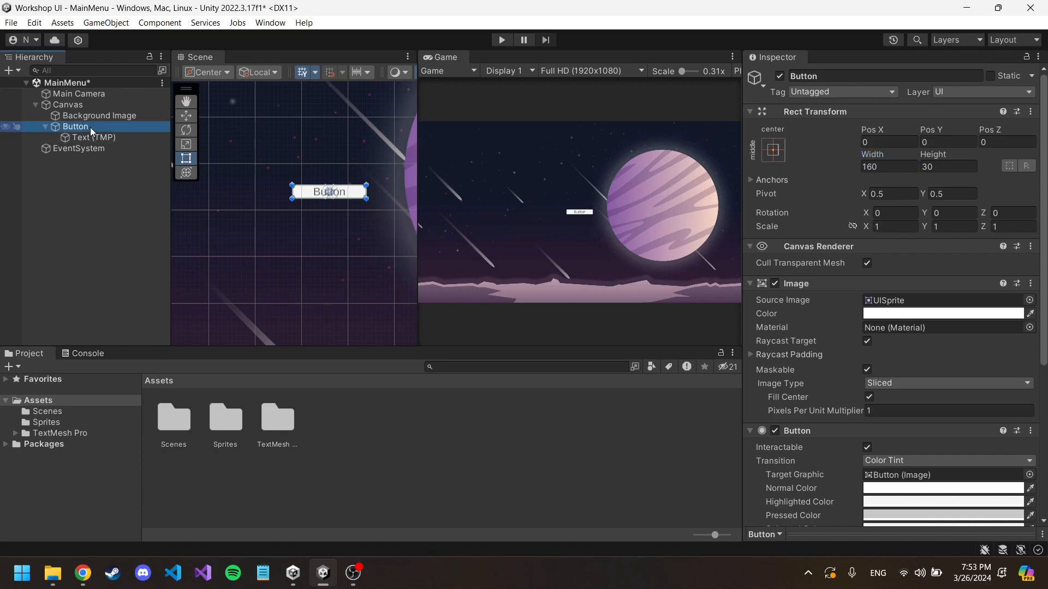
{"action": "left_click", "coordinate": [90, 127]}
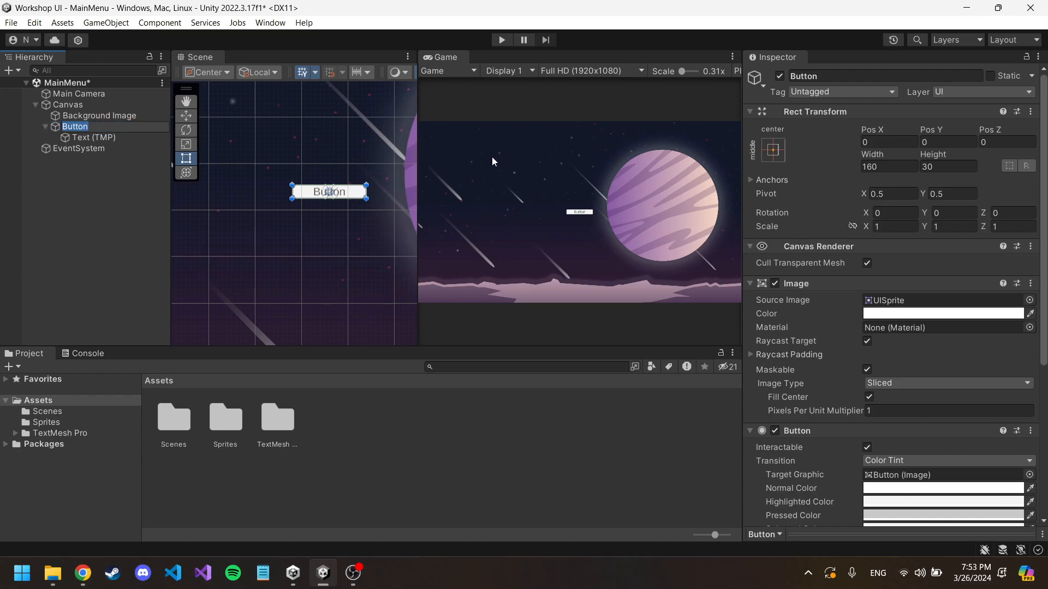
{"action": "left_click", "coordinate": [889, 166]}
{"action": "type", "text": "500"}
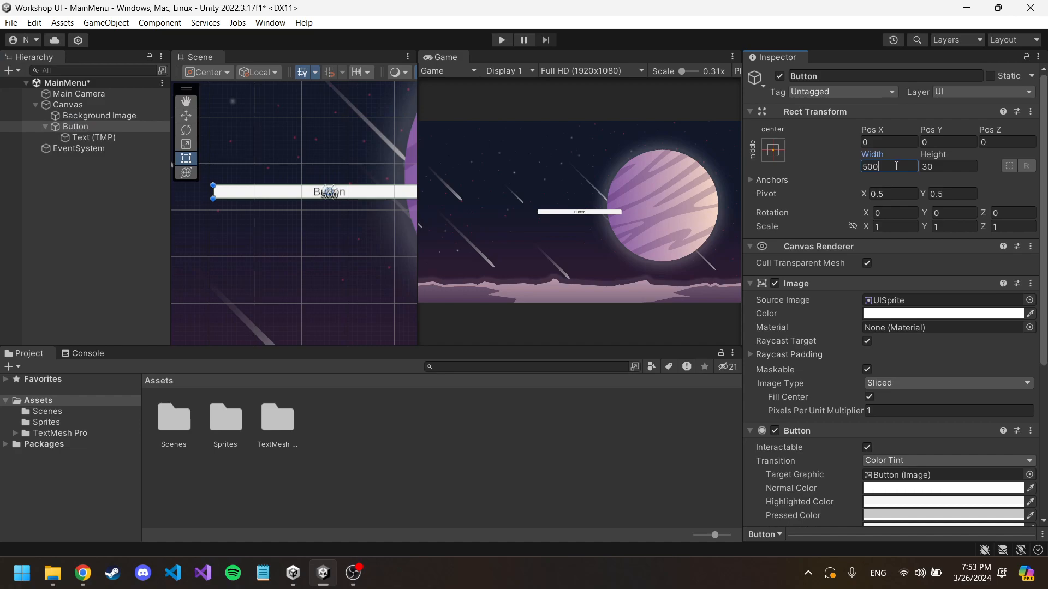
{"action": "key", "text": "Tab"}
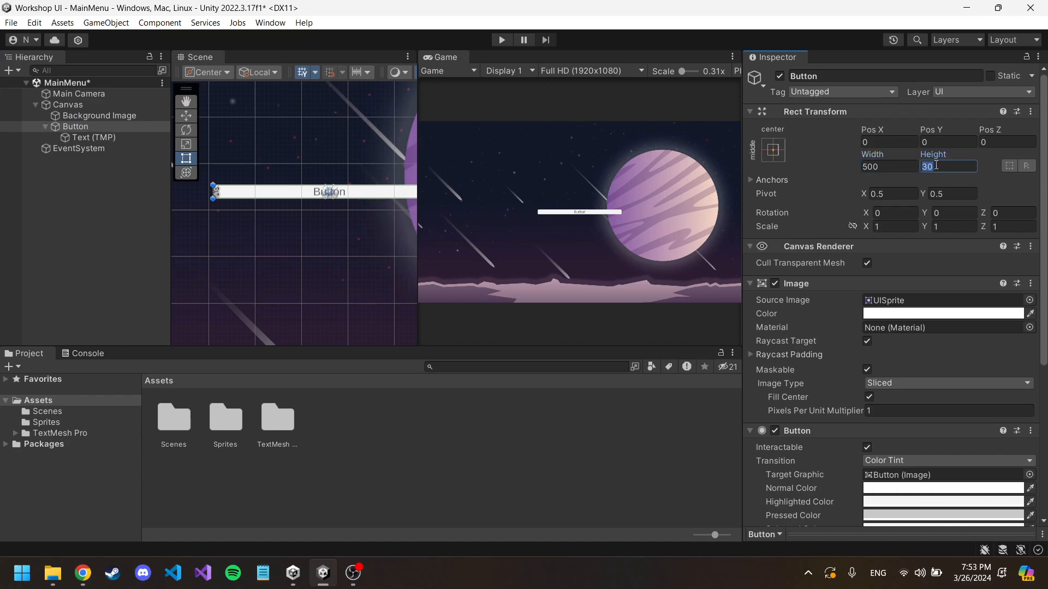
{"action": "type", "text": "100"}
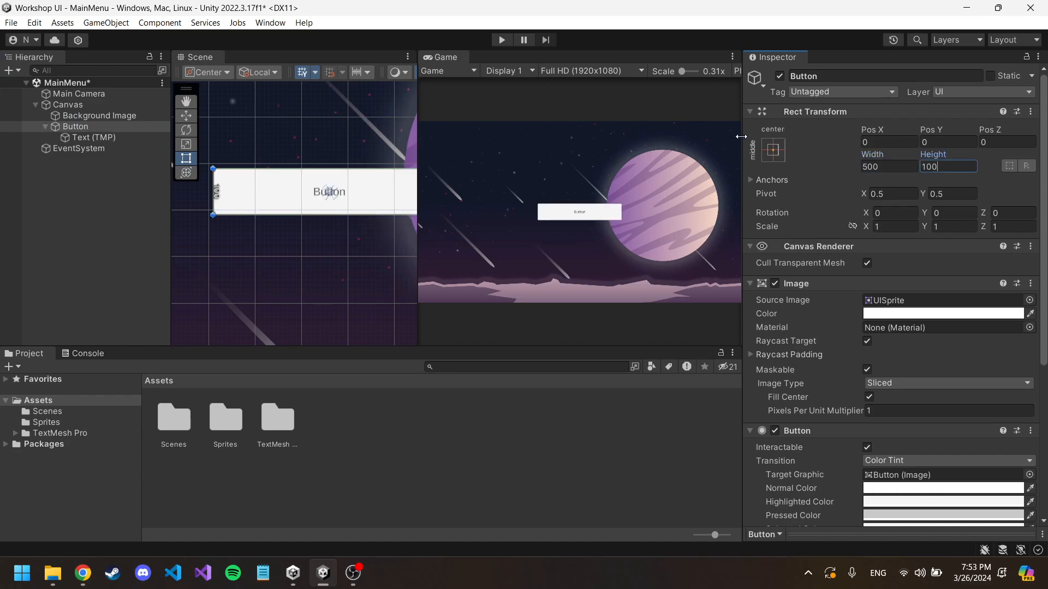
Step: Run the scene in Play mode with an enlarged Game view and test how the button responds to being pressed
{"action": "left_click_drag", "start_coordinate": [740, 137], "coordinate": [741, 138]}
{"action": "left_click_drag", "start_coordinate": [416, 207], "coordinate": [387, 207]}
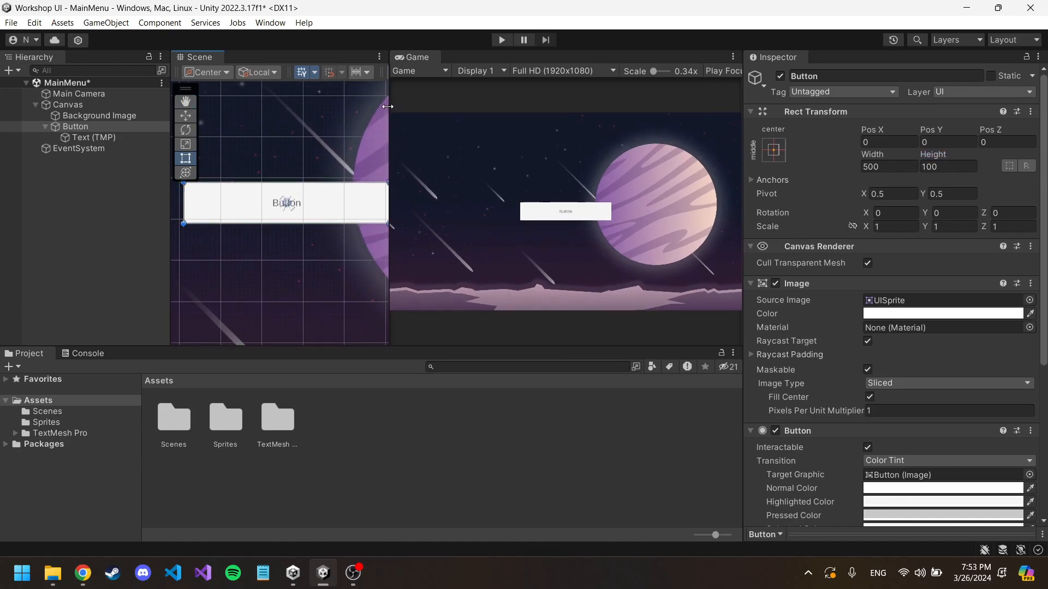
{"action": "left_click", "coordinate": [501, 39]}
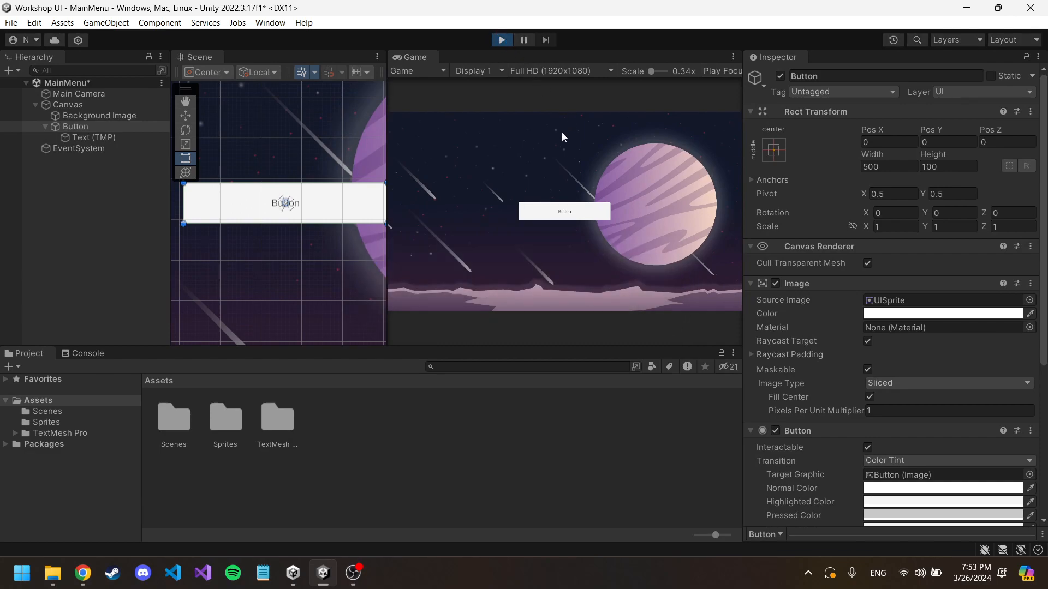
{"action": "left_click", "coordinate": [565, 210]}
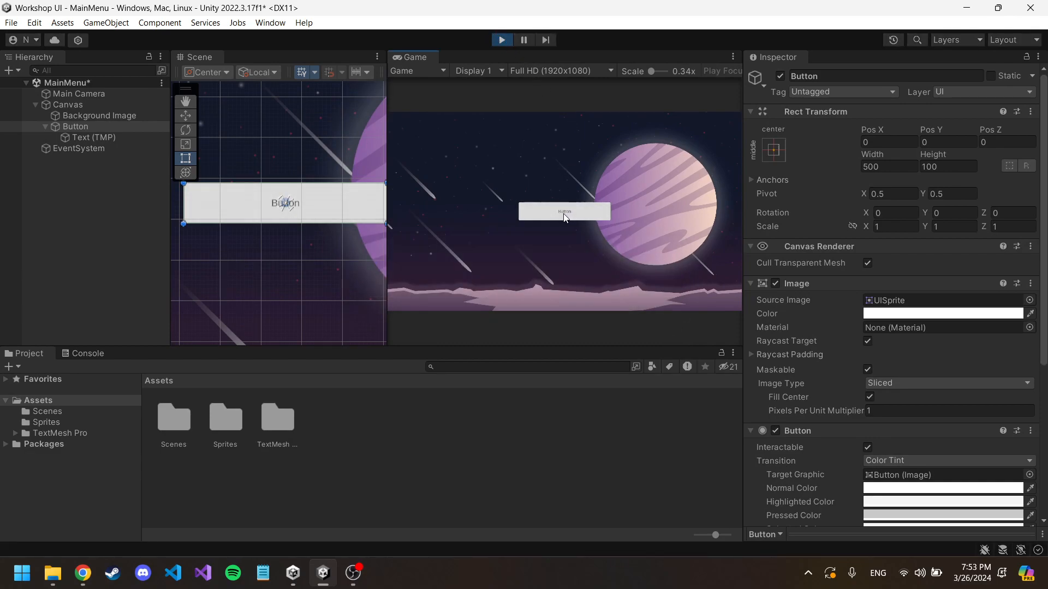
{"action": "left_click_drag", "start_coordinate": [387, 156], "coordinate": [283, 156]}
{"action": "left_click", "coordinate": [492, 213]}
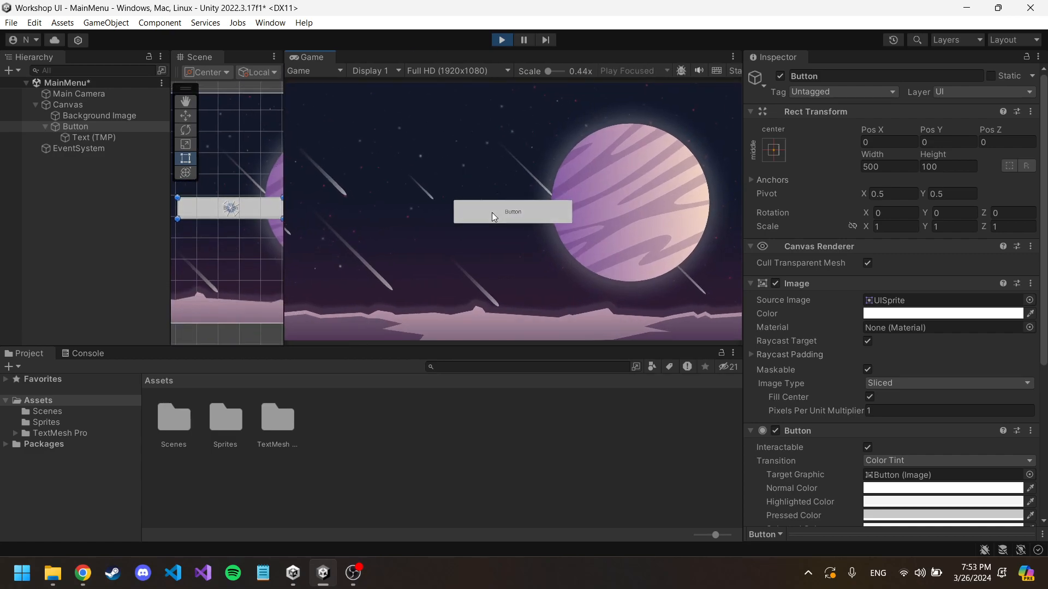
{"action": "left_click", "coordinate": [492, 212]}
{"action": "left_click", "coordinate": [492, 212]}
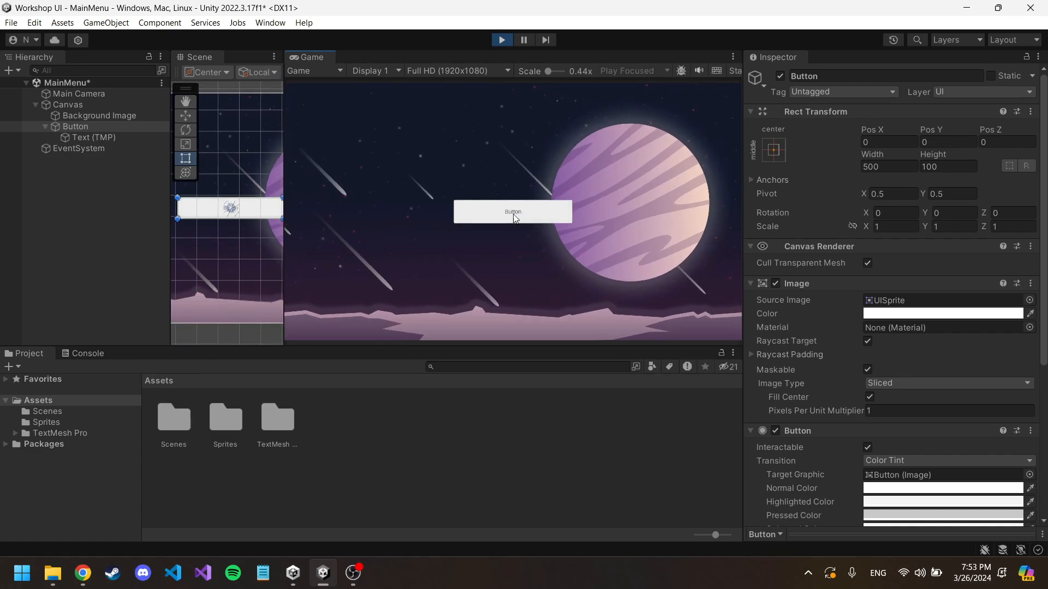
Step: Examine the Button's color transition settings and compare its source image with the Background Image's
{"action": "scroll", "coordinate": [819, 354], "scroll_direction": "down", "scroll_amount": 5}
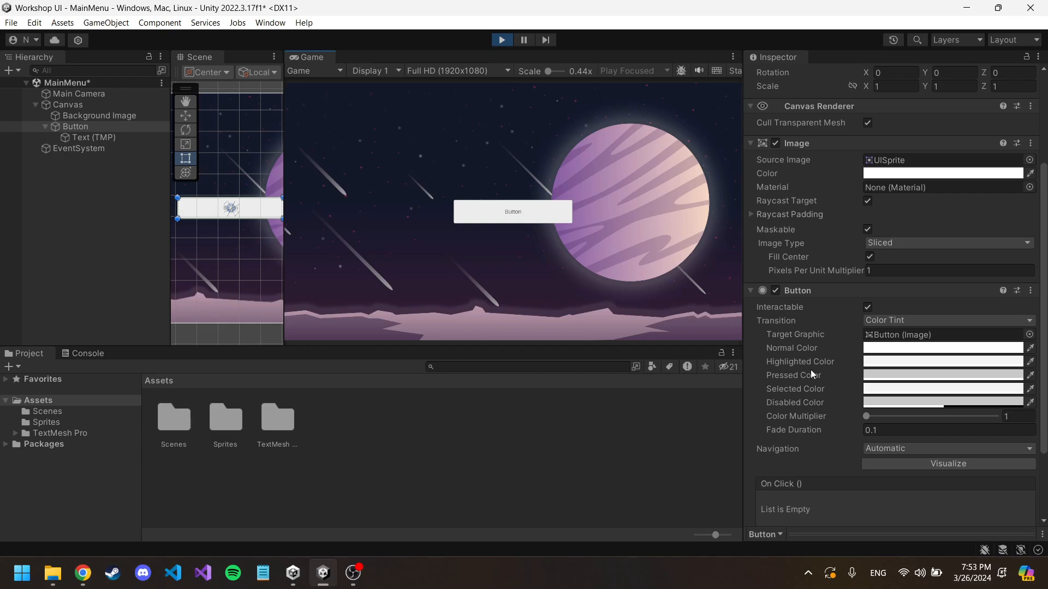
{"action": "scroll", "coordinate": [816, 326], "scroll_direction": "up", "scroll_amount": 3}
{"action": "scroll", "coordinate": [818, 325], "scroll_direction": "down", "scroll_amount": 3}
{"action": "left_click", "coordinate": [507, 215]}
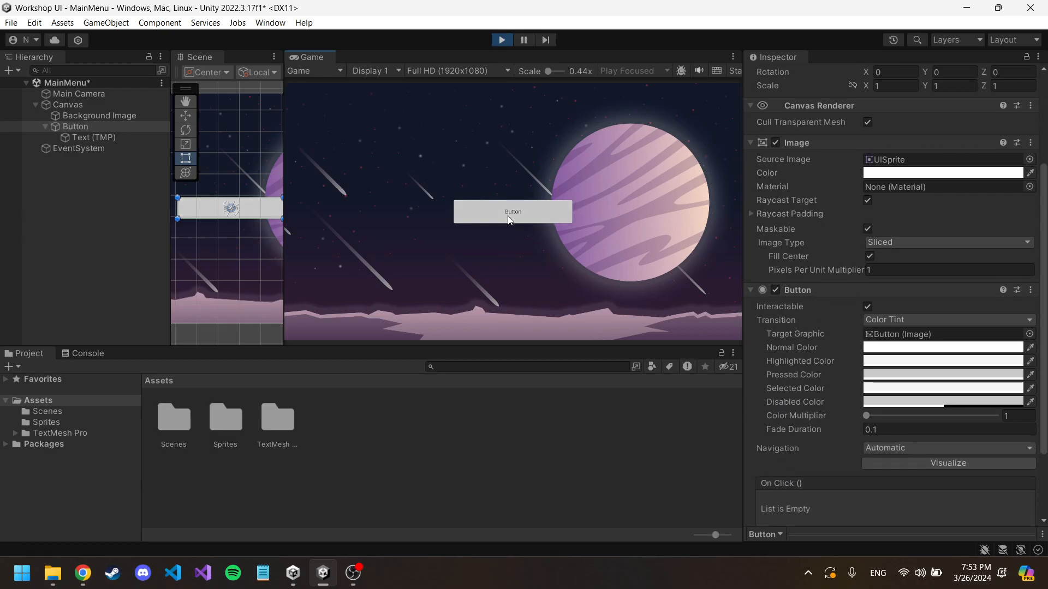
{"action": "scroll", "coordinate": [805, 184], "scroll_direction": "up", "scroll_amount": 2}
{"action": "scroll", "coordinate": [806, 184], "scroll_direction": "up", "scroll_amount": 1}
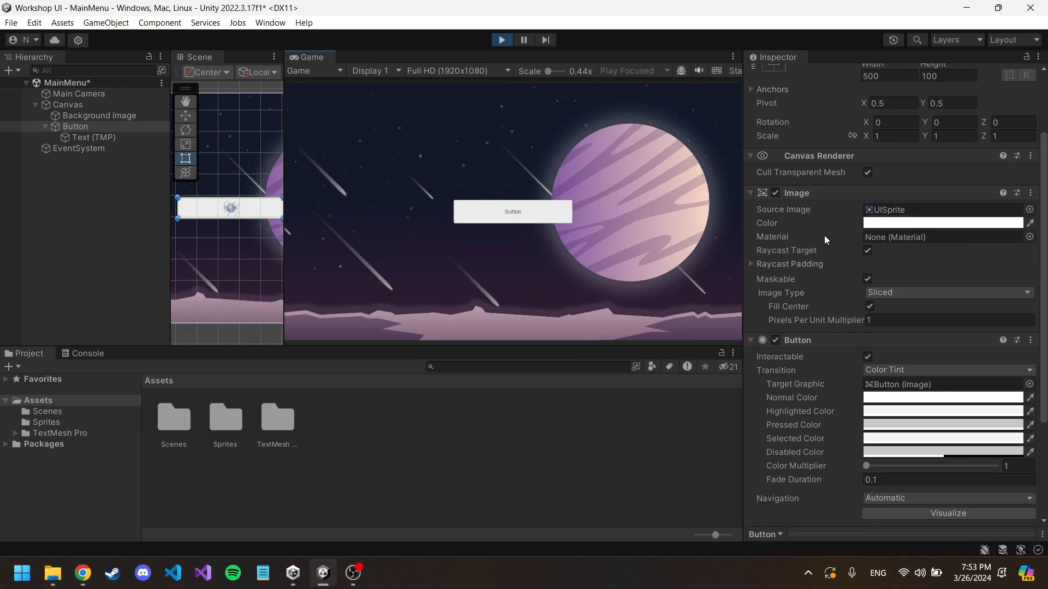
{"action": "left_click", "coordinate": [112, 116]}
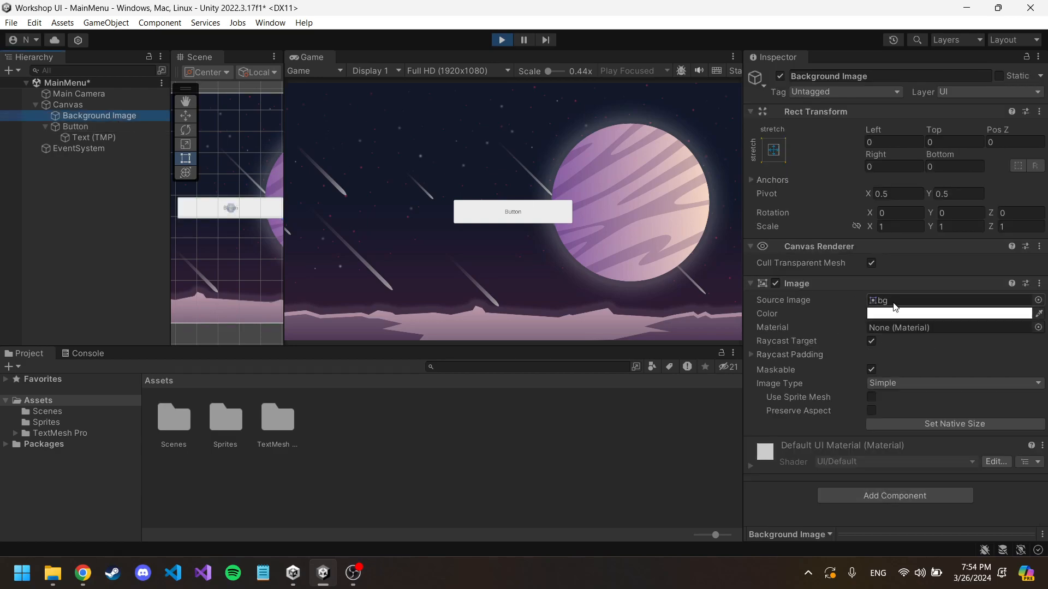
{"action": "key", "text": "Down"}
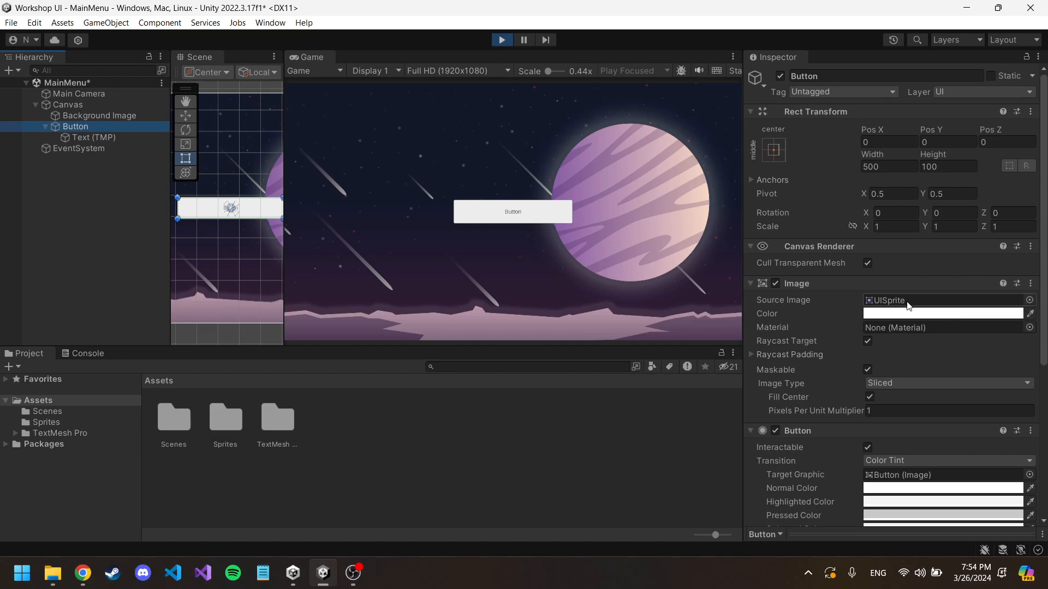
{"action": "left_click", "coordinate": [500, 208]}
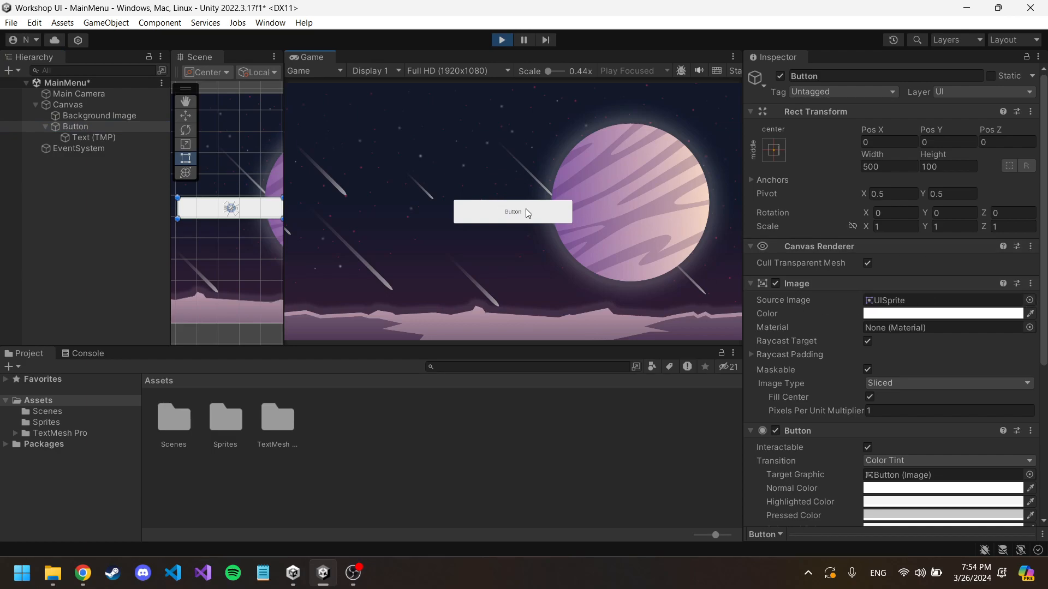
{"action": "left_click_drag", "start_coordinate": [284, 138], "coordinate": [299, 142]}
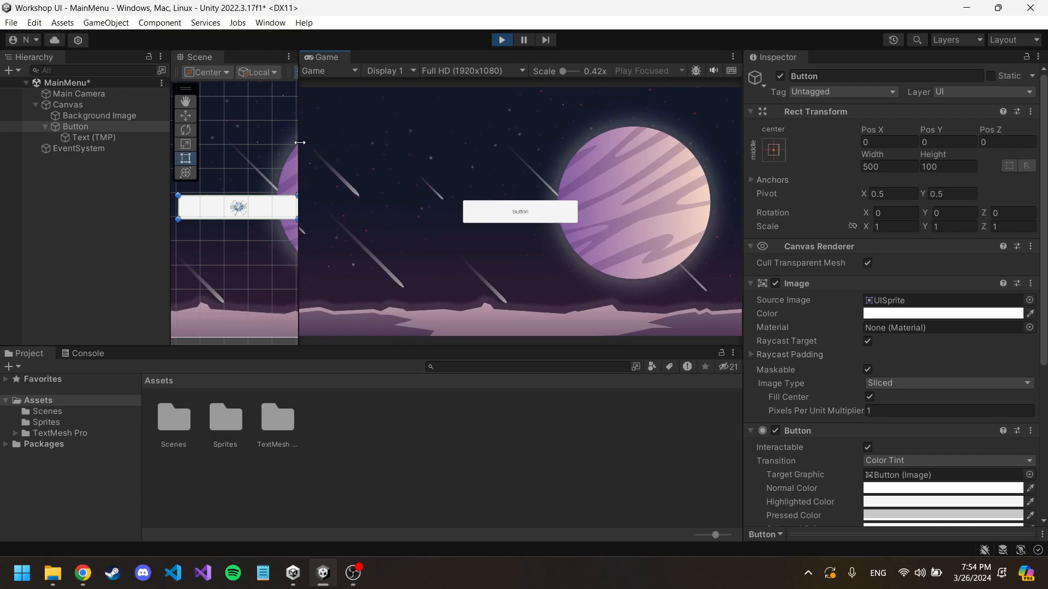
Step: Try a green Image color (1FDD12) on the Button during Play mode, and exit Play mode
{"action": "scroll", "coordinate": [873, 367], "scroll_direction": "down", "scroll_amount": 3}
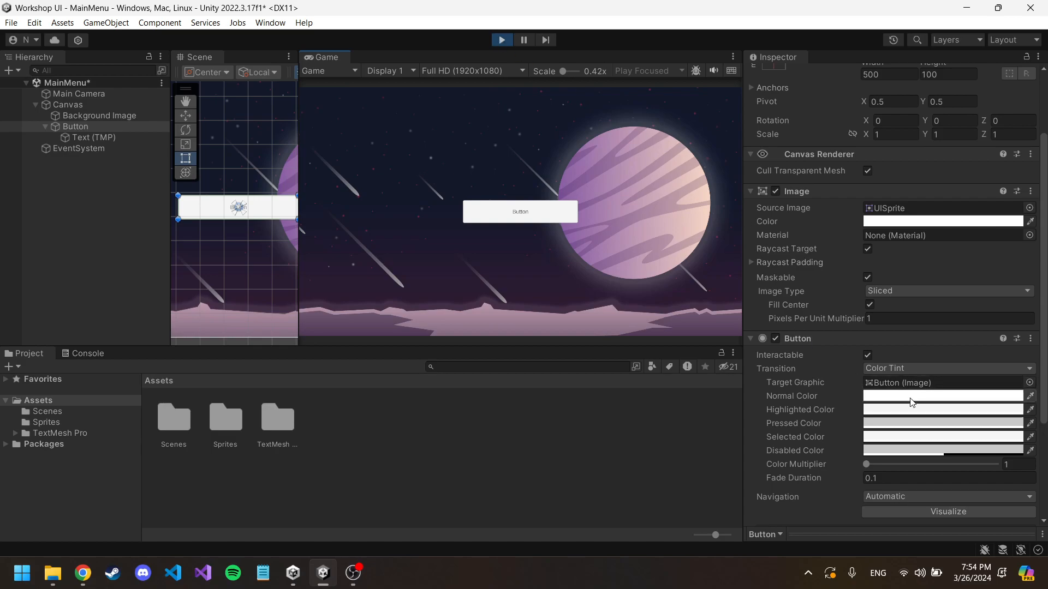
{"action": "left_click", "coordinate": [927, 221]}
{"action": "left_click_drag", "start_coordinate": [967, 333], "coordinate": [992, 303]}
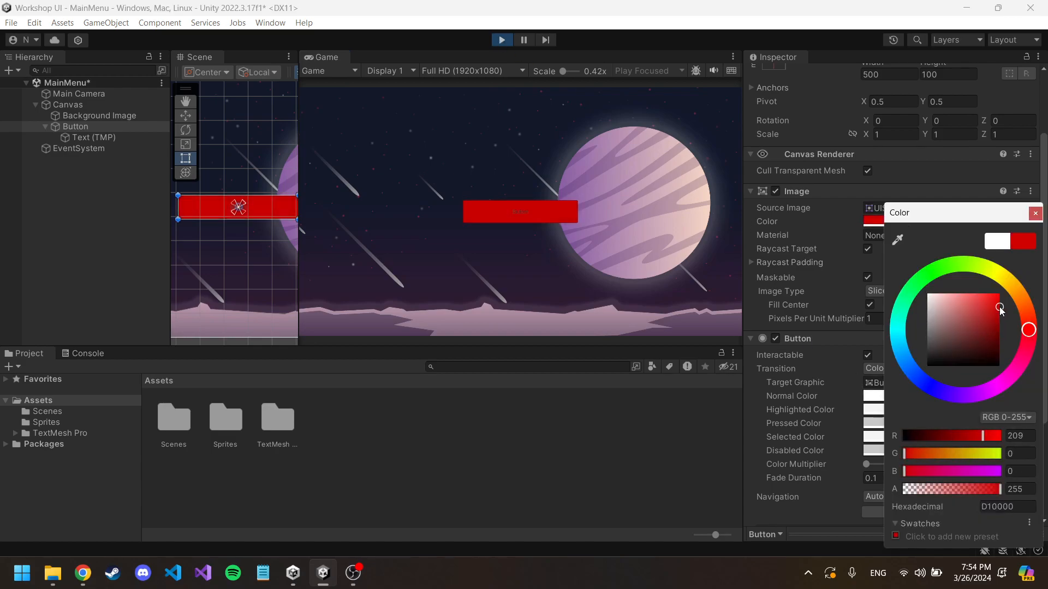
{"action": "left_click_drag", "start_coordinate": [966, 266], "coordinate": [934, 270]}
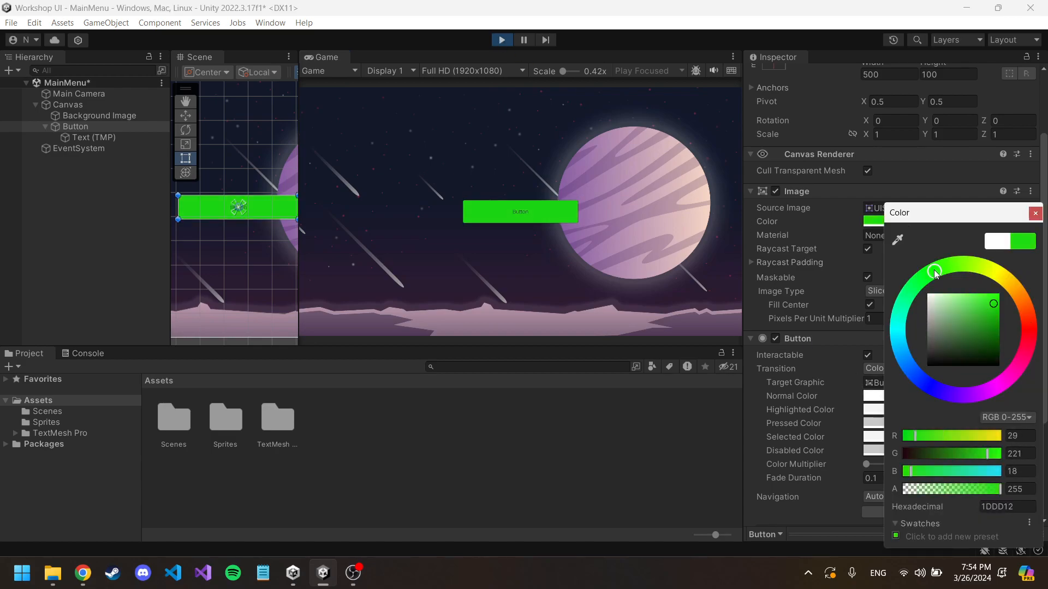
{"action": "left_click", "coordinate": [1035, 213]}
{"action": "left_click", "coordinate": [502, 40]}
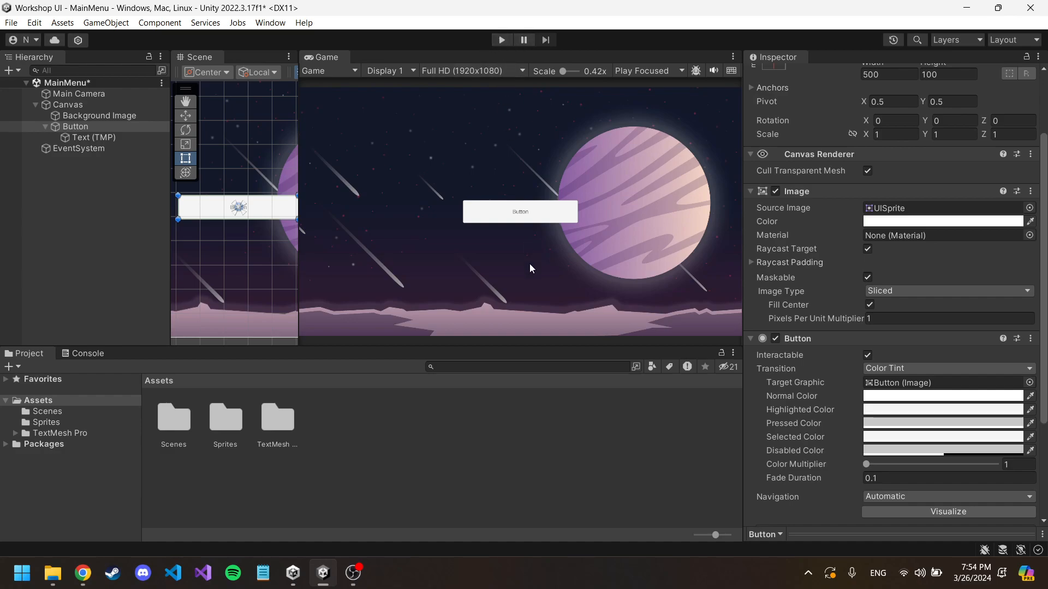
Step: Widen the Scene view and set the Button component's Normal Color to purple
{"action": "left_click_drag", "start_coordinate": [298, 133], "coordinate": [341, 162]}
{"action": "middle_click_drag", "start_coordinate": [299, 156], "coordinate": [280, 138]}
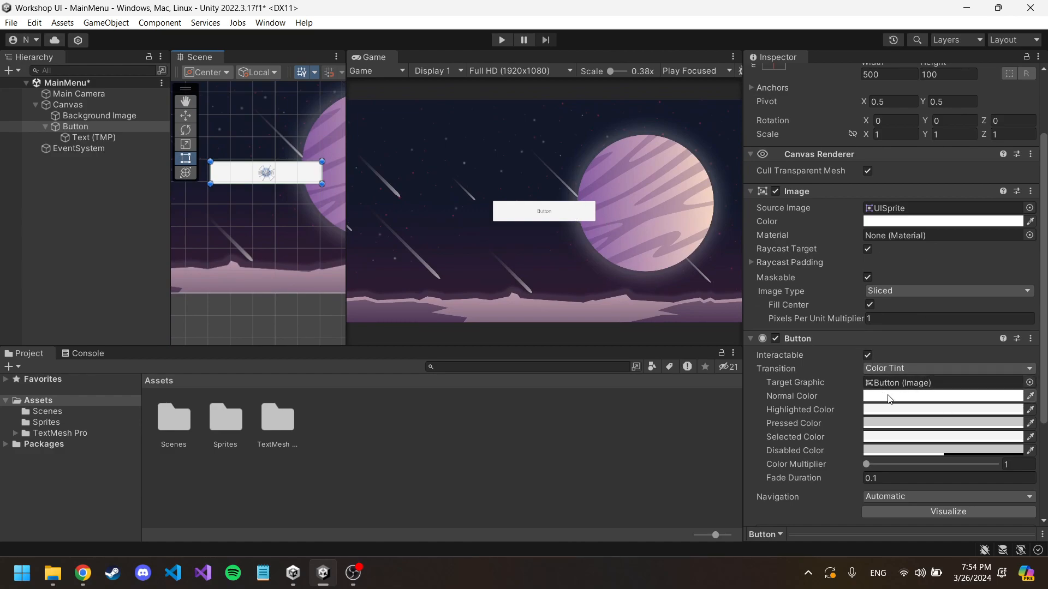
{"action": "scroll", "coordinate": [876, 377], "scroll_direction": "down", "scroll_amount": 2}
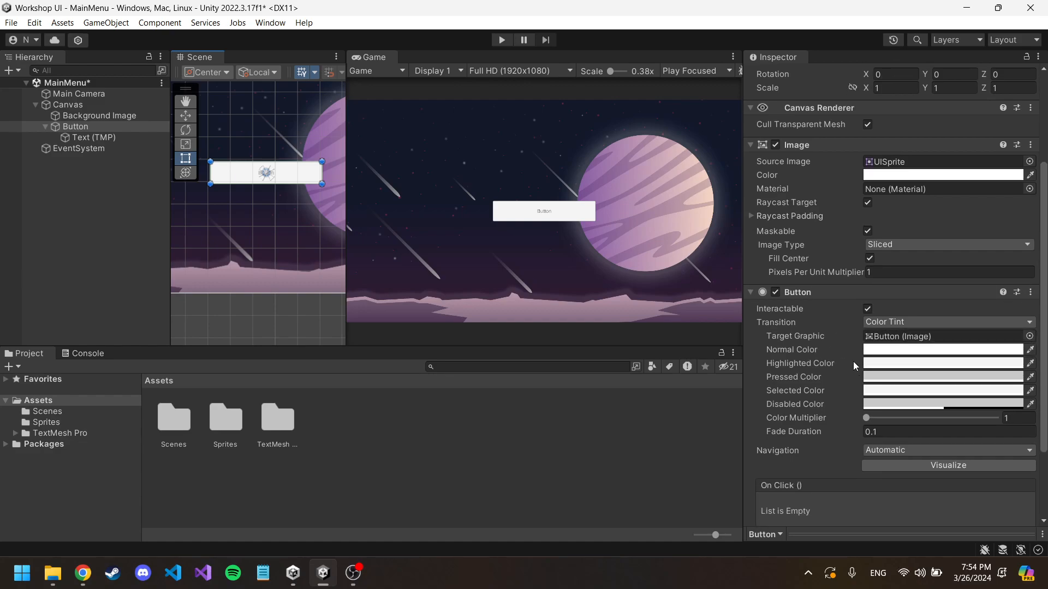
{"action": "left_click", "coordinate": [884, 349]}
{"action": "mouse_move", "coordinate": [929, 315]}
{"action": "left_mouse_down"}
{"action": "mouse_move", "coordinate": [976, 307]}
{"action": "mouse_move", "coordinate": [921, 301]}
{"action": "mouse_move", "coordinate": [973, 299]}
{"action": "mouse_move", "coordinate": [975, 333]}
{"action": "mouse_move", "coordinate": [956, 323]}
{"action": "left_mouse_up"}
{"action": "left_click", "coordinate": [1009, 381]}
{"action": "left_click_drag", "start_coordinate": [1009, 381], "coordinate": [991, 394]}
{"action": "left_click_drag", "start_coordinate": [969, 323], "coordinate": [965, 318]}
{"action": "left_click", "coordinate": [1035, 217]}
Step: Set the Button component's Highlighted Color to red and its Pressed Color to yellow
{"action": "left_click", "coordinate": [898, 364]}
{"action": "mouse_move", "coordinate": [991, 316]}
{"action": "left_mouse_down"}
{"action": "mouse_move", "coordinate": [985, 303]}
{"action": "mouse_move", "coordinate": [969, 312]}
{"action": "left_mouse_up"}
{"action": "left_click", "coordinate": [1035, 217]}
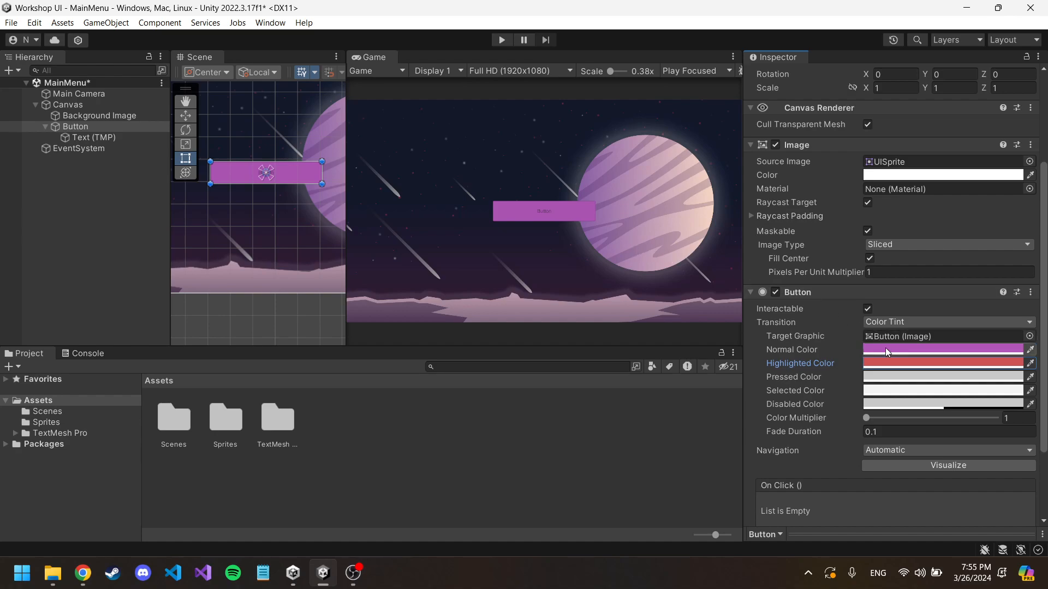
{"action": "mouse_move", "coordinate": [965, 308]}
{"action": "left_mouse_down"}
{"action": "mouse_move", "coordinate": [992, 303]}
{"action": "mouse_move", "coordinate": [957, 331]}
{"action": "mouse_move", "coordinate": [945, 323]}
{"action": "mouse_move", "coordinate": [972, 336]}
{"action": "mouse_move", "coordinate": [948, 343]}
{"action": "mouse_move", "coordinate": [954, 349]}
{"action": "mouse_move", "coordinate": [949, 329]}
{"action": "left_mouse_up"}
{"action": "left_click", "coordinate": [1004, 283]}
{"action": "left_click", "coordinate": [966, 318]}
{"action": "left_click", "coordinate": [1035, 217]}
Step: Set the Button component's Selected Color to dark red and its Disabled Color to a muted reddish tone
{"action": "left_click", "coordinate": [890, 394]}
{"action": "left_click", "coordinate": [1035, 217]}
{"action": "left_click", "coordinate": [916, 404]}
{"action": "left_click", "coordinate": [1035, 217]}
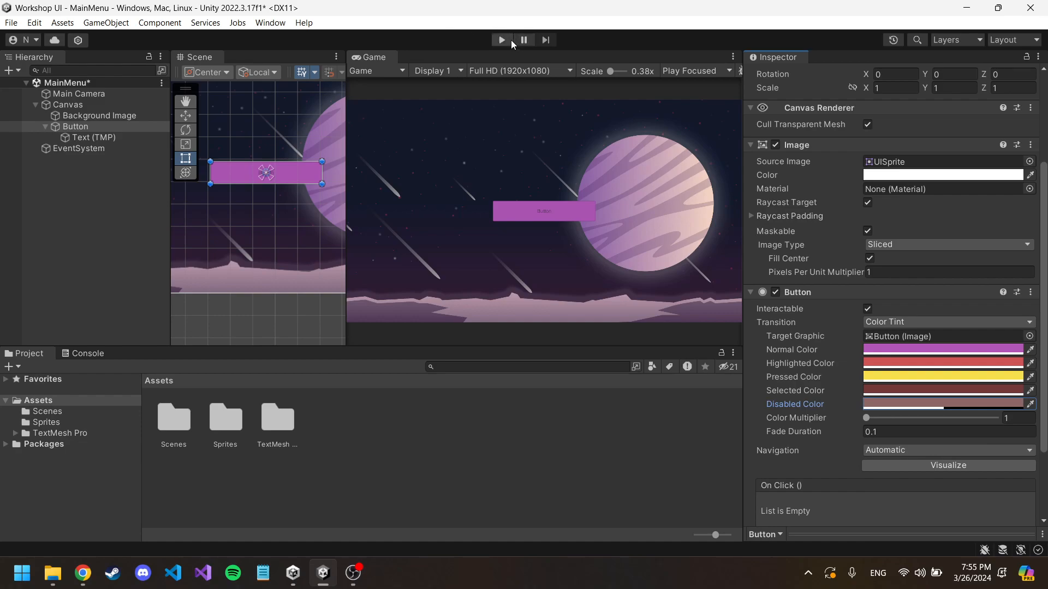
Step: Test the Button's pressed, selected and normal colors in Play mode
{"action": "left_click", "coordinate": [502, 41]}
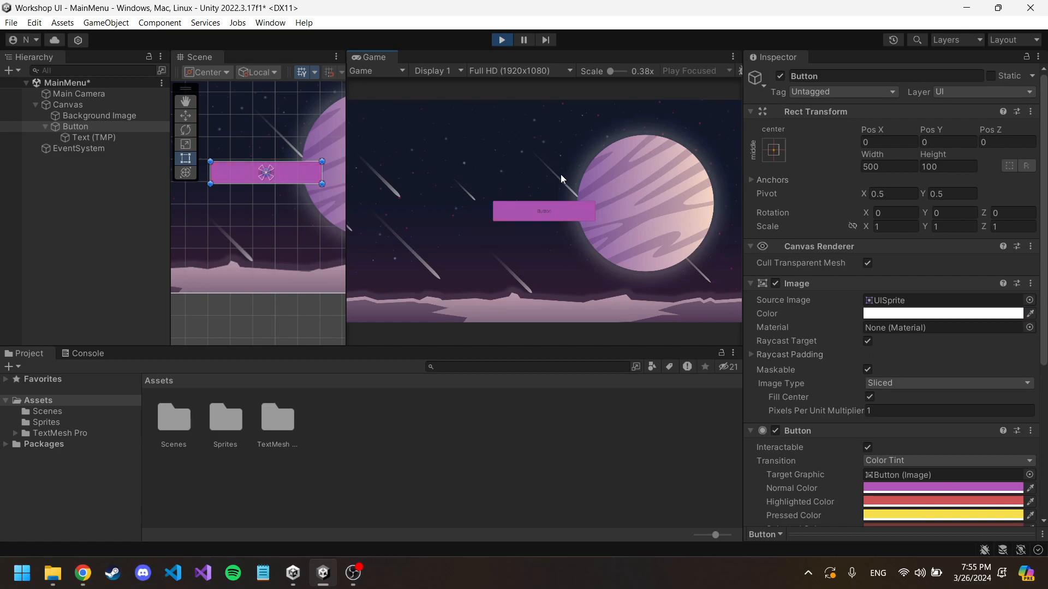
{"action": "left_click", "coordinate": [577, 213]}
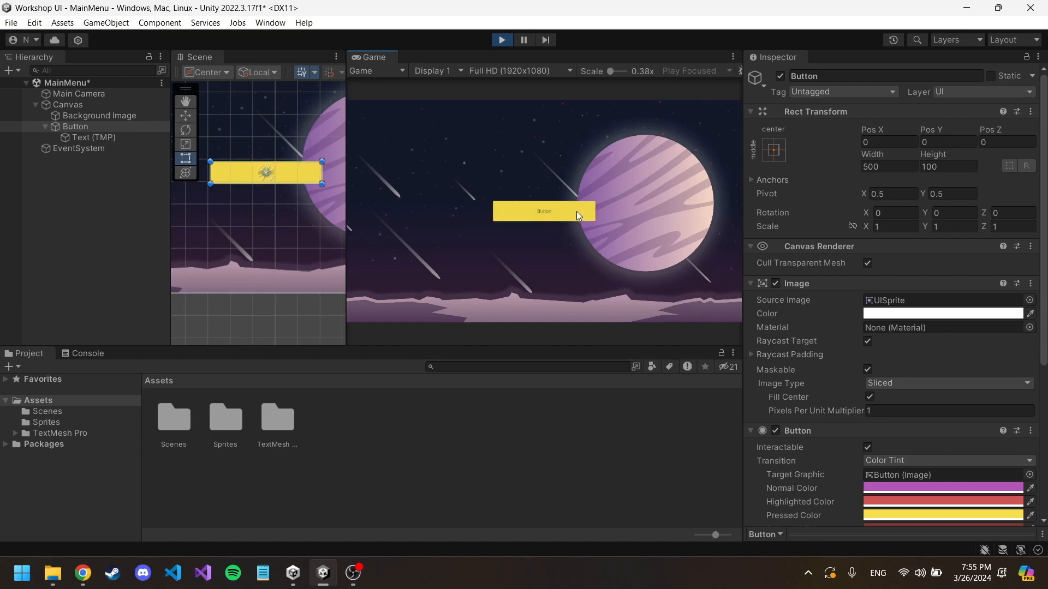
{"action": "scroll", "coordinate": [863, 293], "scroll_direction": "down", "scroll_amount": 3}
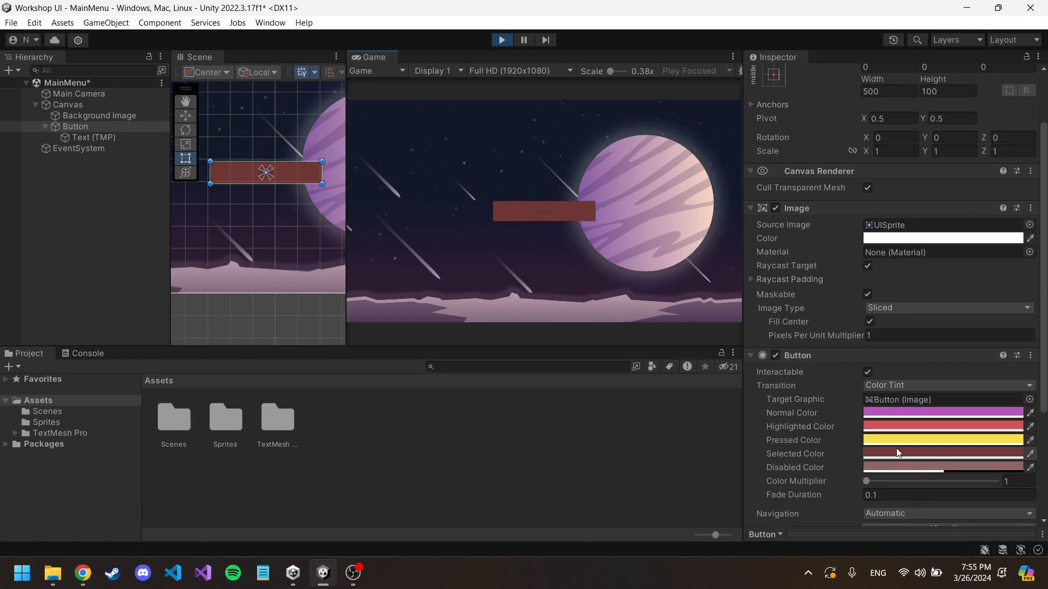
{"action": "left_click", "coordinate": [548, 248]}
Step: Examine the Button's Image and Button component color settings in the Inspector, and exit Play mode
{"action": "scroll", "coordinate": [880, 279], "scroll_direction": "down", "scroll_amount": 6}
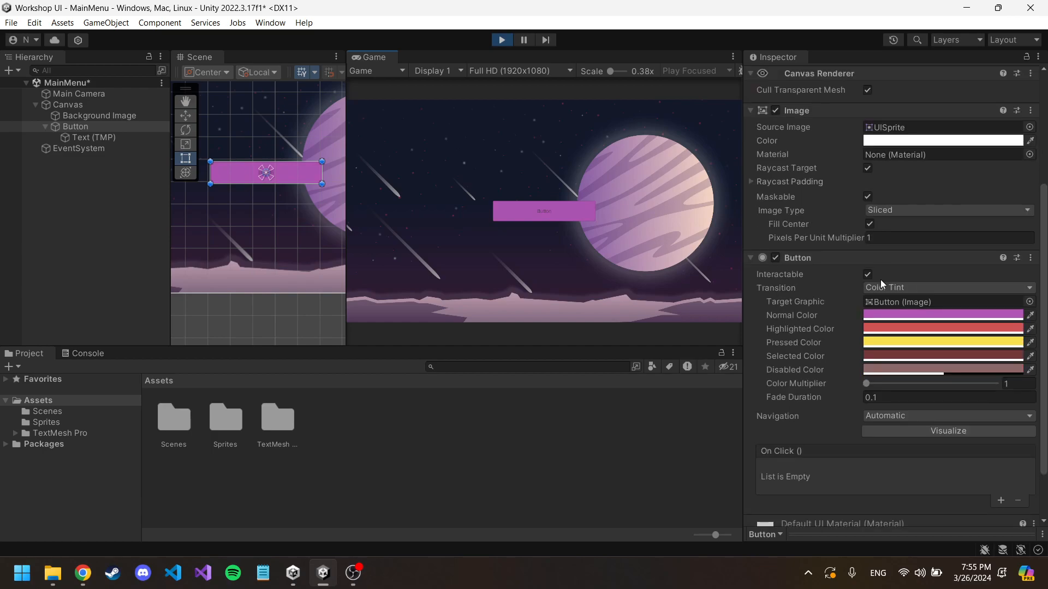
{"action": "scroll", "coordinate": [855, 251], "scroll_direction": "up", "scroll_amount": 3}
{"action": "scroll", "coordinate": [856, 250], "scroll_direction": "up", "scroll_amount": 5}
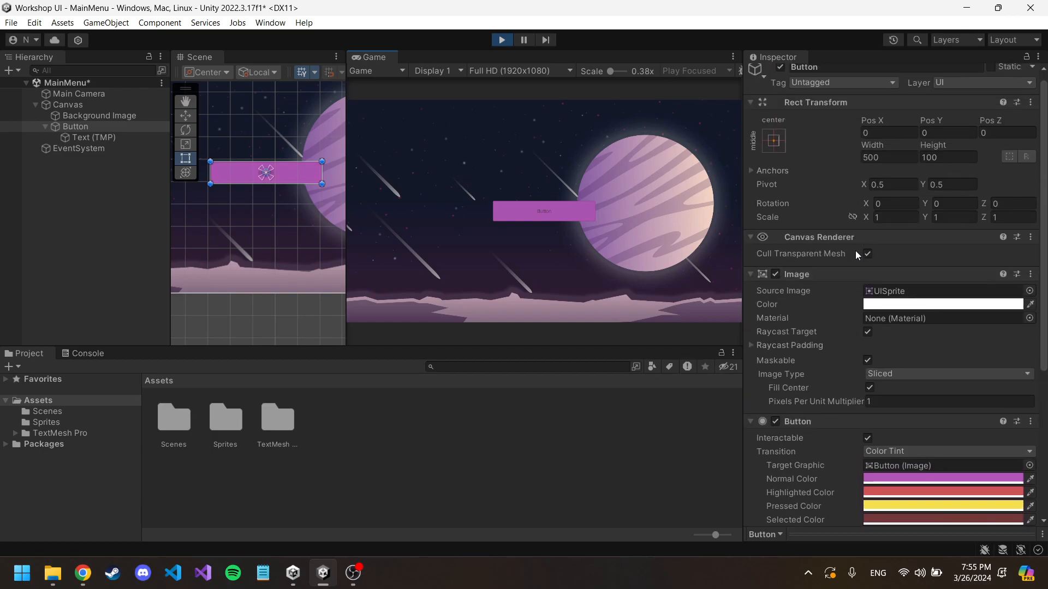
{"action": "scroll", "coordinate": [869, 216], "scroll_direction": "down", "scroll_amount": 10}
{"action": "scroll", "coordinate": [876, 220], "scroll_direction": "down", "scroll_amount": 1}
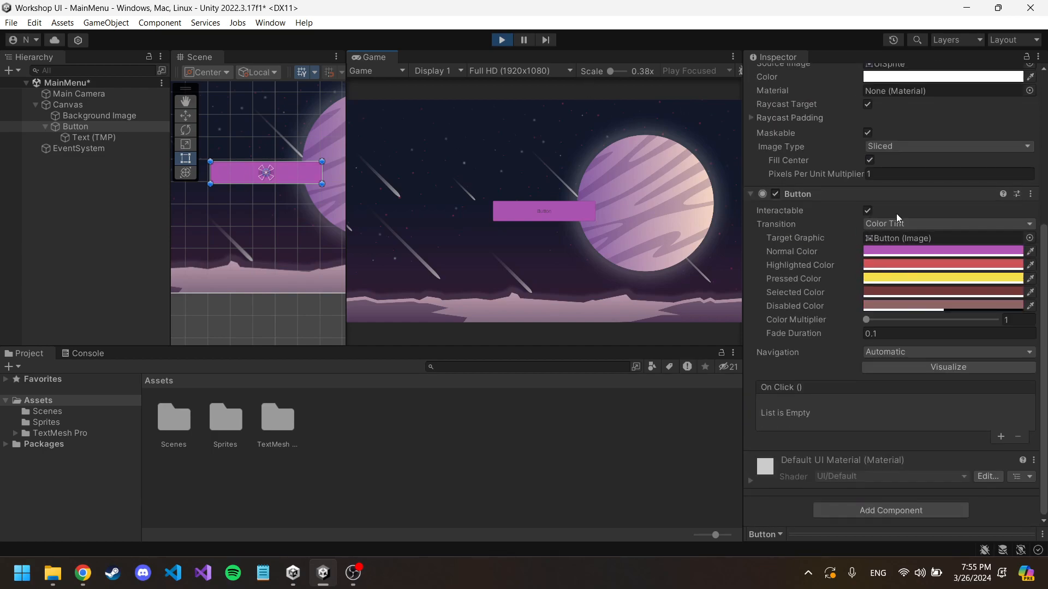
{"action": "scroll", "coordinate": [905, 346], "scroll_direction": "up", "scroll_amount": 8}
{"action": "scroll", "coordinate": [909, 382], "scroll_direction": "down", "scroll_amount": 6}
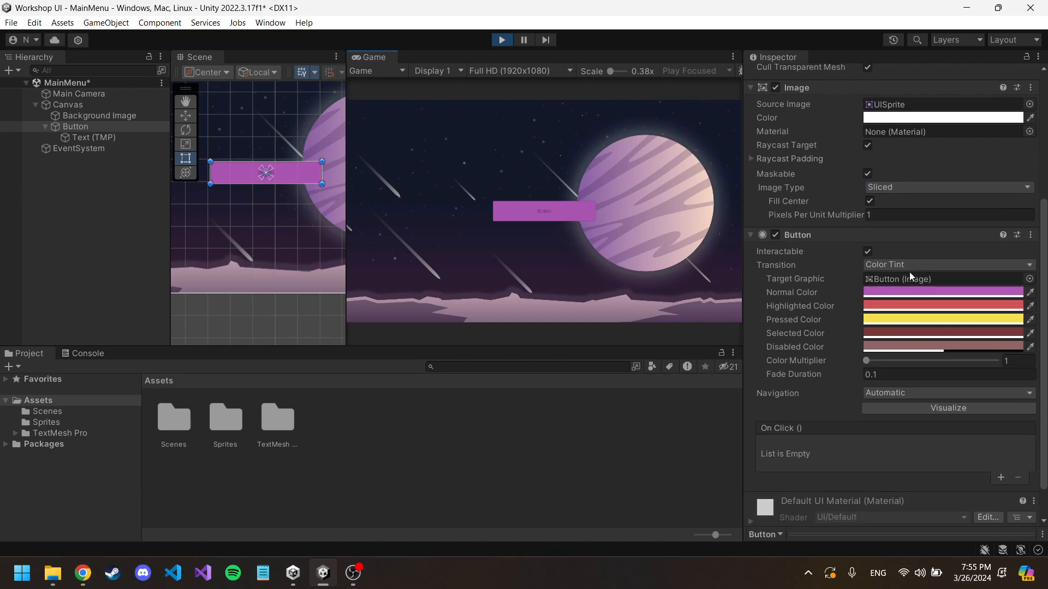
{"action": "scroll", "coordinate": [895, 154], "scroll_direction": "up", "scroll_amount": 5}
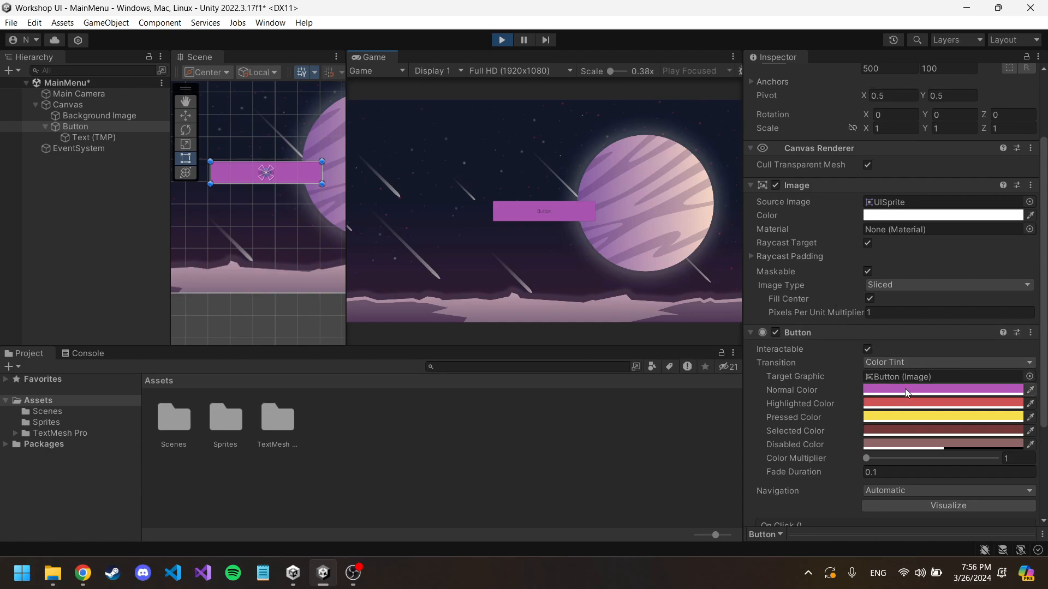
{"action": "key", "text": "ctrl+p"}
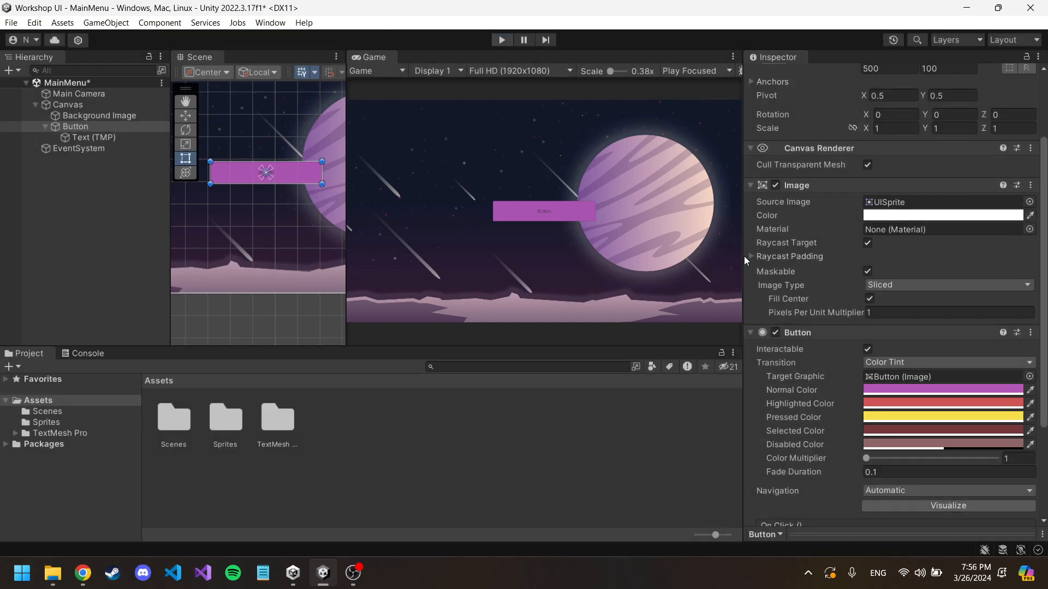
Step: Try an alpha of 0 on the Button's Normal Color in Play mode, and restore the alpha to 255
{"action": "left_click", "coordinate": [897, 390]}
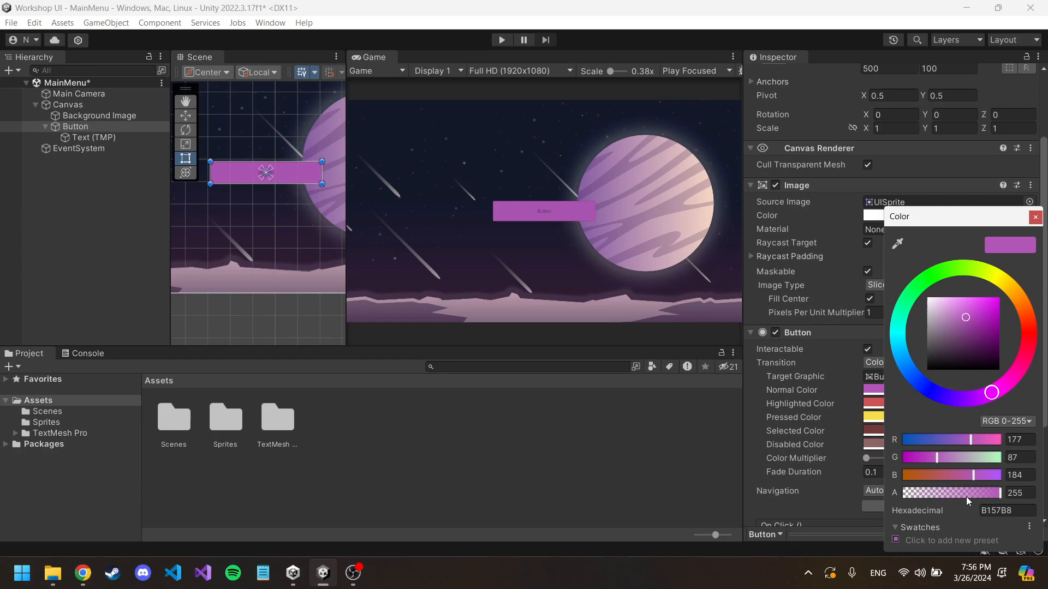
{"action": "left_click_drag", "start_coordinate": [999, 494], "coordinate": [896, 483]}
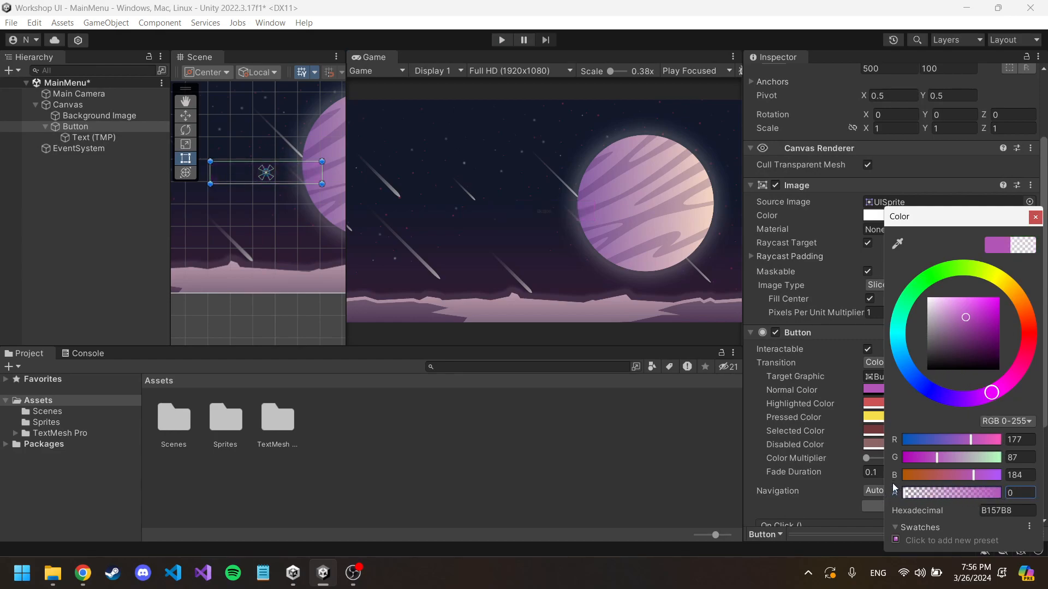
{"action": "left_click", "coordinate": [1035, 217]}
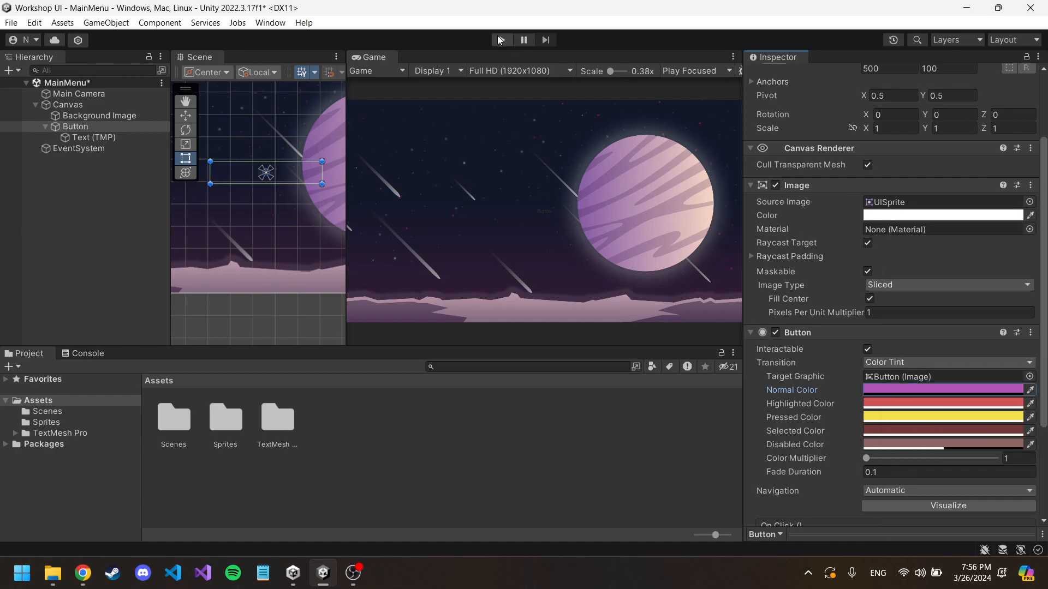
{"action": "left_click", "coordinate": [501, 39]}
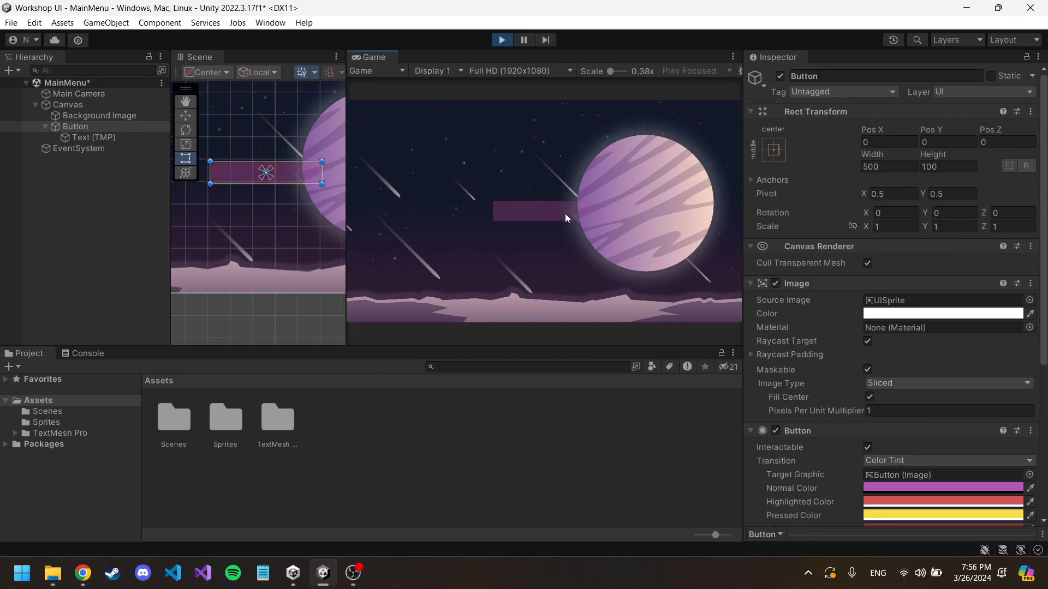
{"action": "left_click", "coordinate": [502, 40]}
{"action": "left_click", "coordinate": [965, 486]}
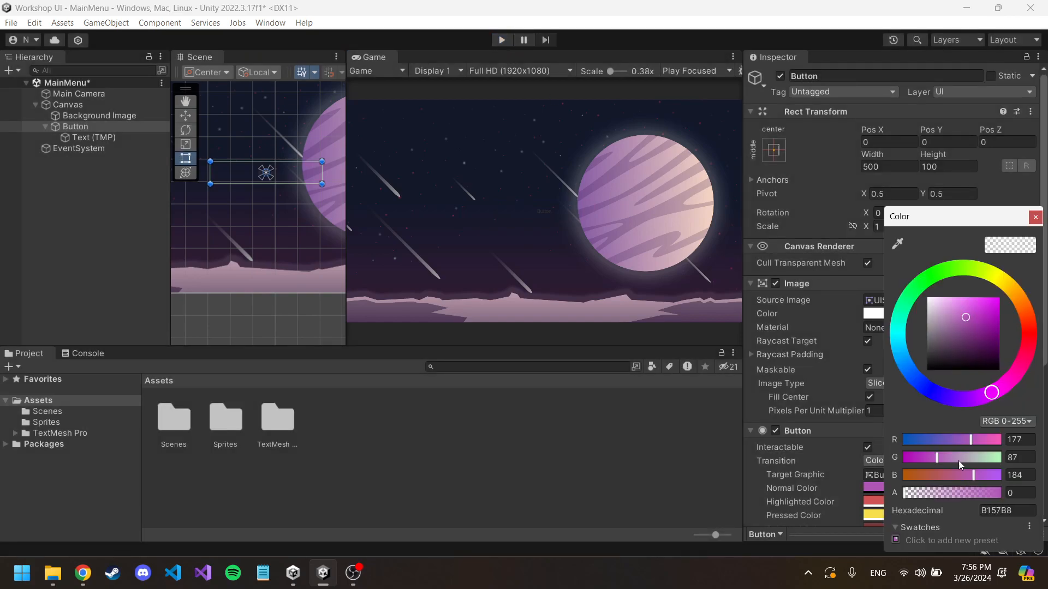
{"action": "left_click_drag", "start_coordinate": [952, 493], "coordinate": [1002, 491]}
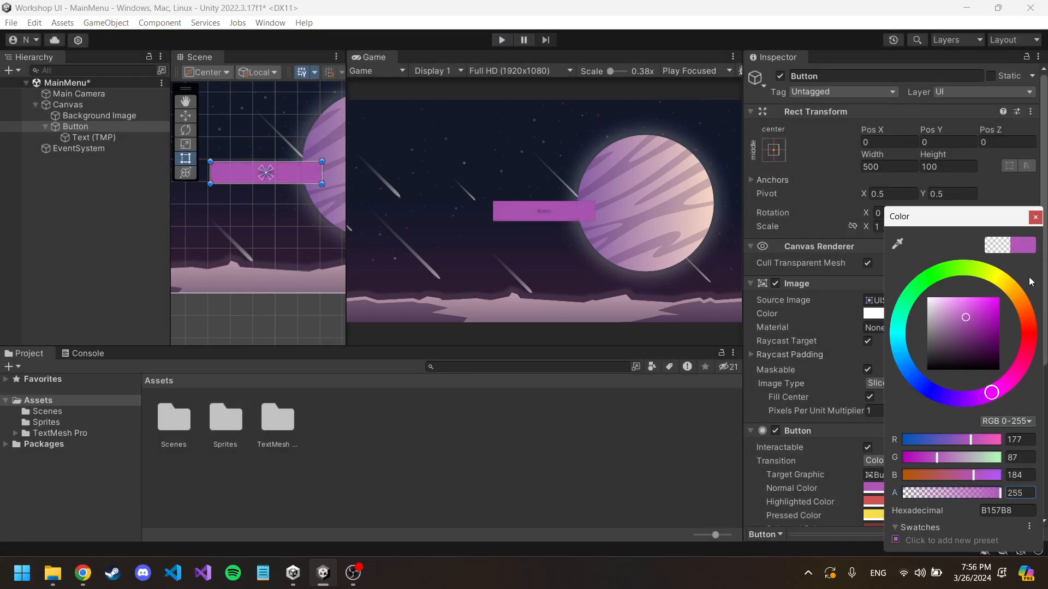
{"action": "left_click", "coordinate": [1036, 217]}
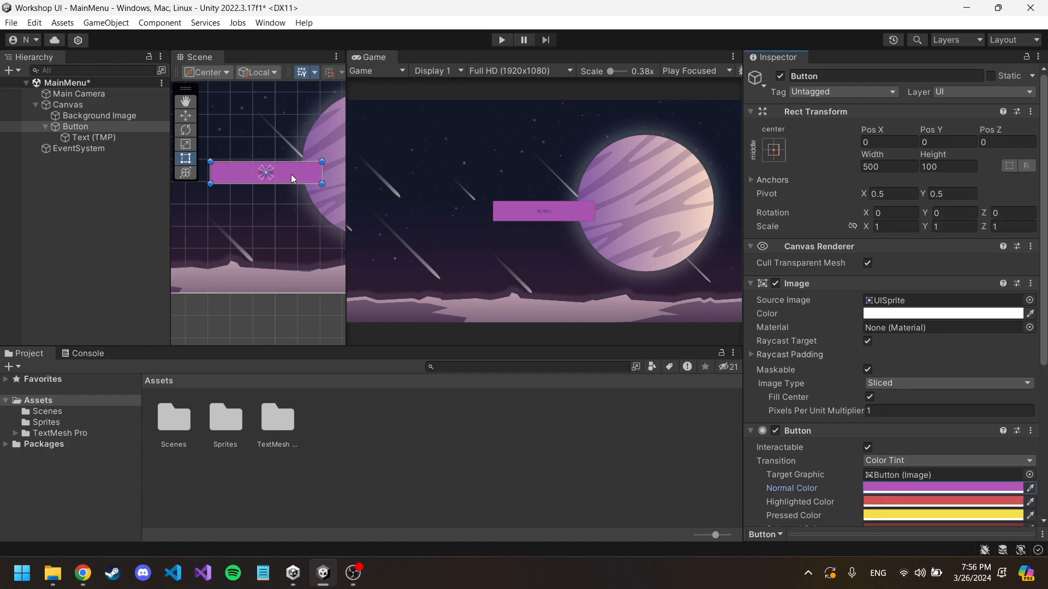
Step: Set the Vertex Color of the Button's Text (TMP) object to white (FFFFFF)
{"action": "left_click", "coordinate": [100, 136]}
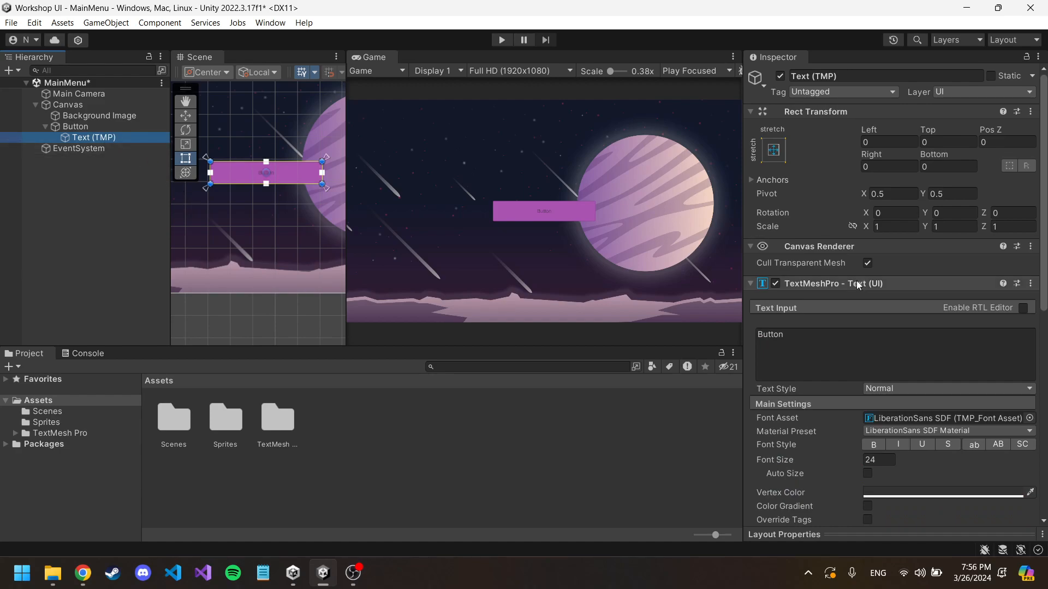
{"action": "scroll", "coordinate": [888, 340], "scroll_direction": "down", "scroll_amount": 3}
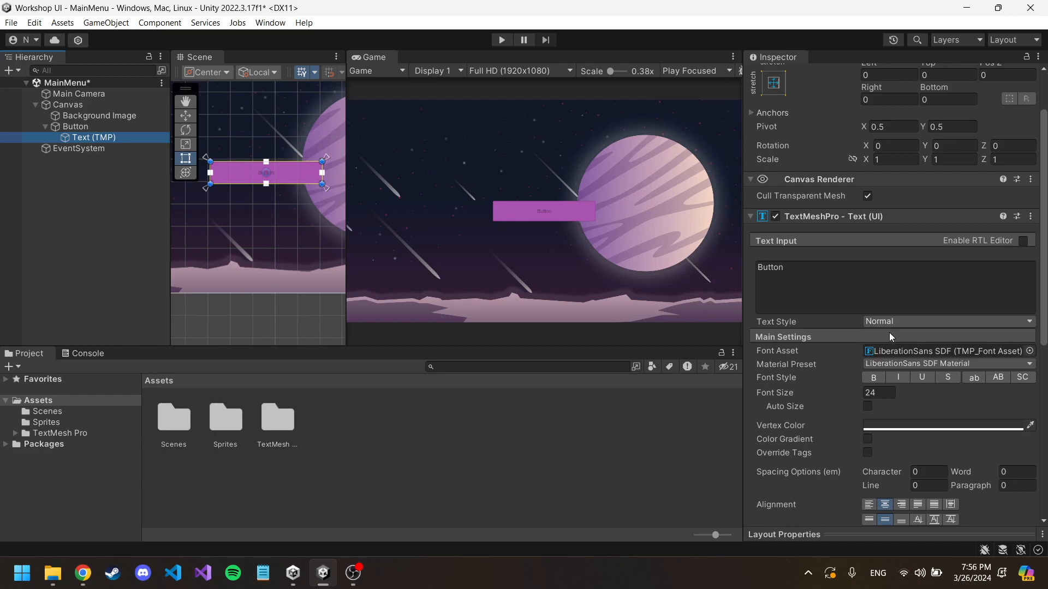
{"action": "scroll", "coordinate": [927, 333], "scroll_direction": "down", "scroll_amount": 3}
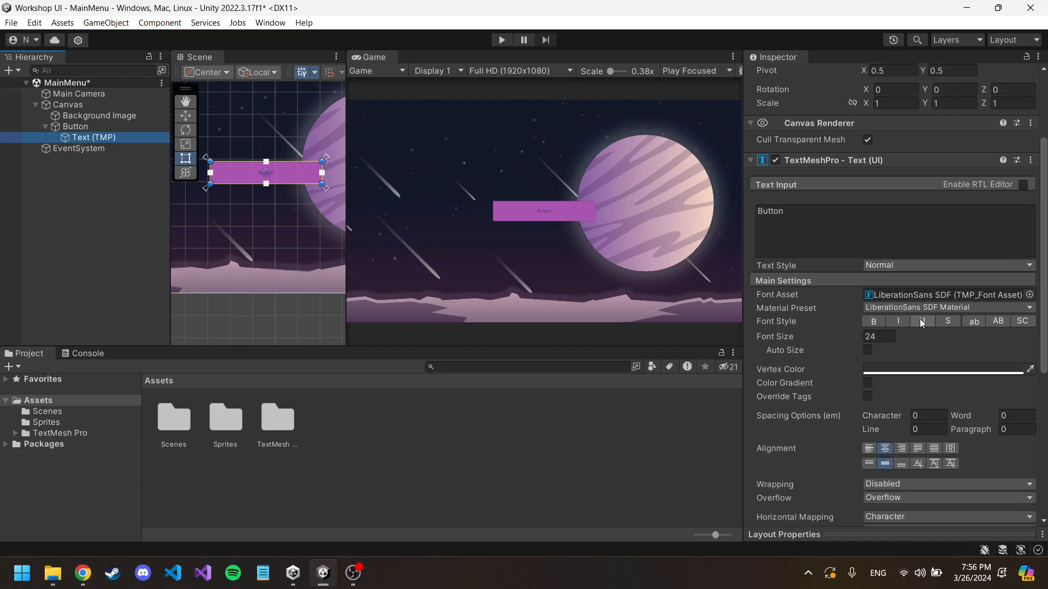
{"action": "scroll", "coordinate": [921, 324], "scroll_direction": "down", "scroll_amount": 2}
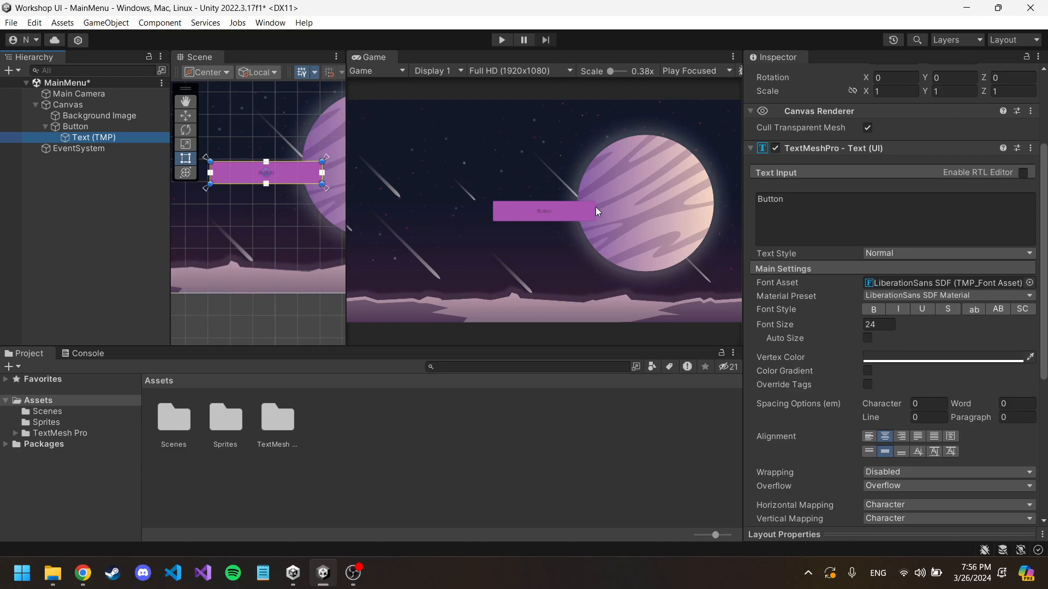
{"action": "left_click", "coordinate": [926, 360]}
{"action": "left_click_drag", "start_coordinate": [938, 346], "coordinate": [917, 283]}
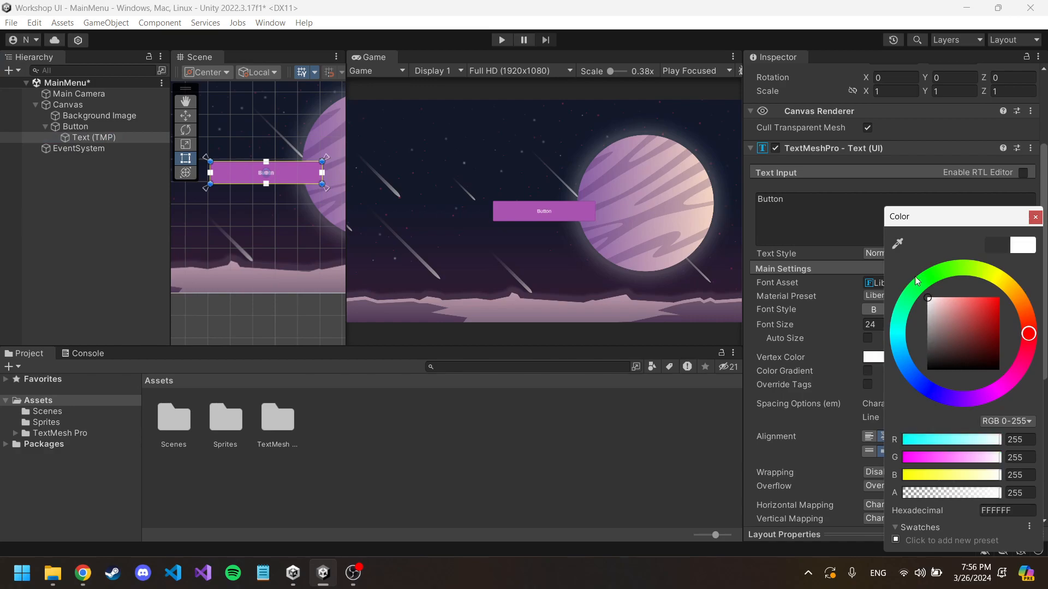
{"action": "left_click", "coordinate": [1035, 217]}
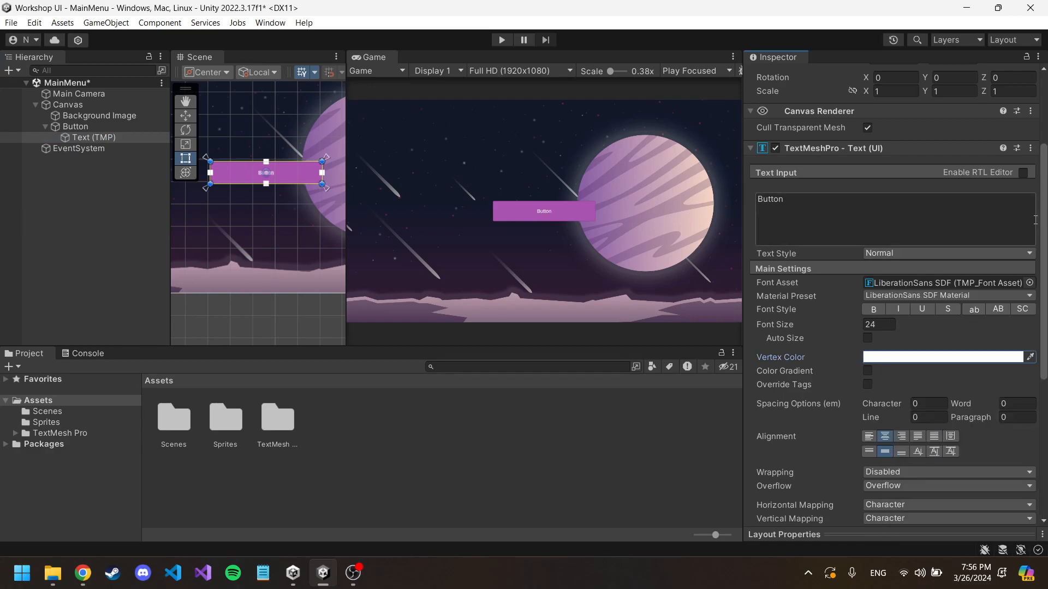
Step: Try Auto Size on the Button's text with the Game view enlarged, and turn Auto Size off again
{"action": "left_click", "coordinate": [867, 338]}
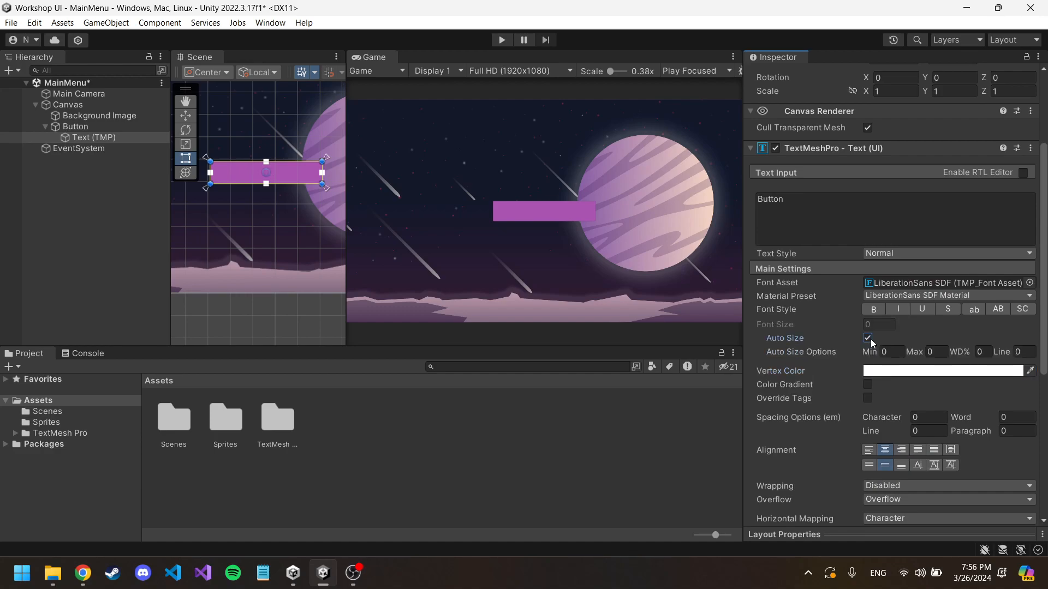
{"action": "left_click", "coordinate": [867, 338]}
{"action": "left_click", "coordinate": [90, 128]}
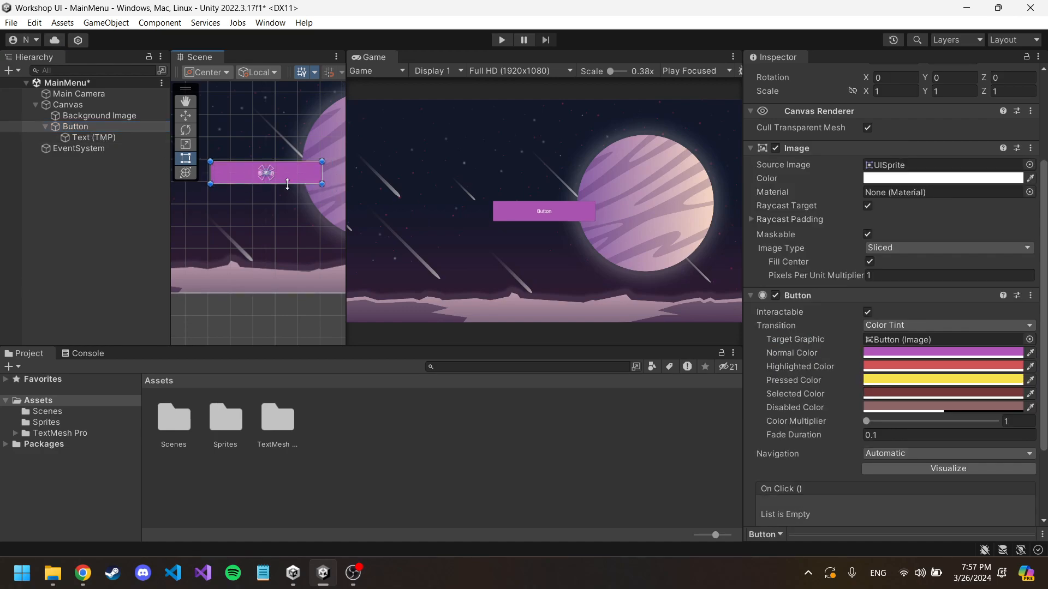
{"action": "left_click", "coordinate": [123, 137]}
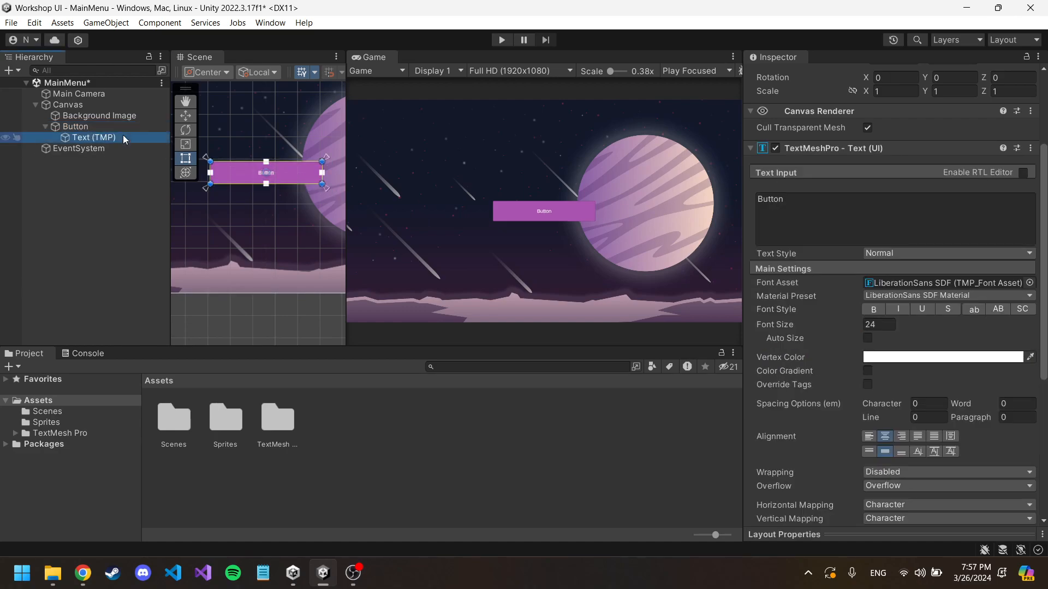
{"action": "left_click", "coordinate": [867, 338]}
{"action": "scroll", "coordinate": [508, 218], "scroll_direction": "up", "scroll_amount": 3}
{"action": "scroll", "coordinate": [483, 211], "scroll_direction": "up", "scroll_amount": 2}
{"action": "scroll", "coordinate": [914, 393], "scroll_direction": "down", "scroll_amount": 4}
{"action": "scroll", "coordinate": [882, 345], "scroll_direction": "up", "scroll_amount": 3}
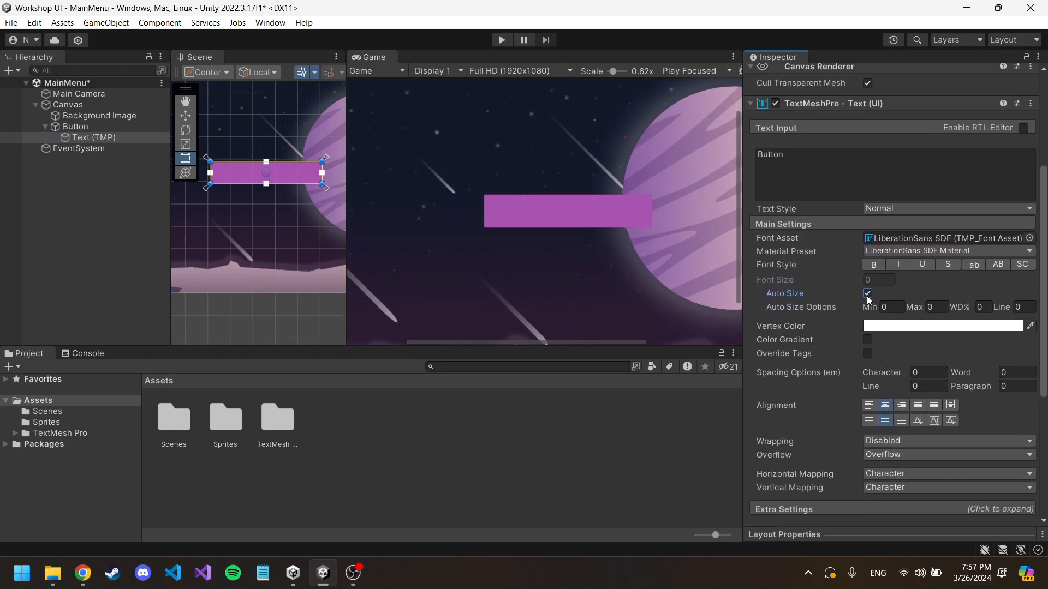
{"action": "left_click", "coordinate": [867, 294]}
Step: Set the font size of the Button's text to 72
{"action": "scroll", "coordinate": [871, 289], "scroll_direction": "up", "scroll_amount": 3}
{"action": "left_click_drag", "start_coordinate": [860, 417], "coordinate": [1031, 389]}
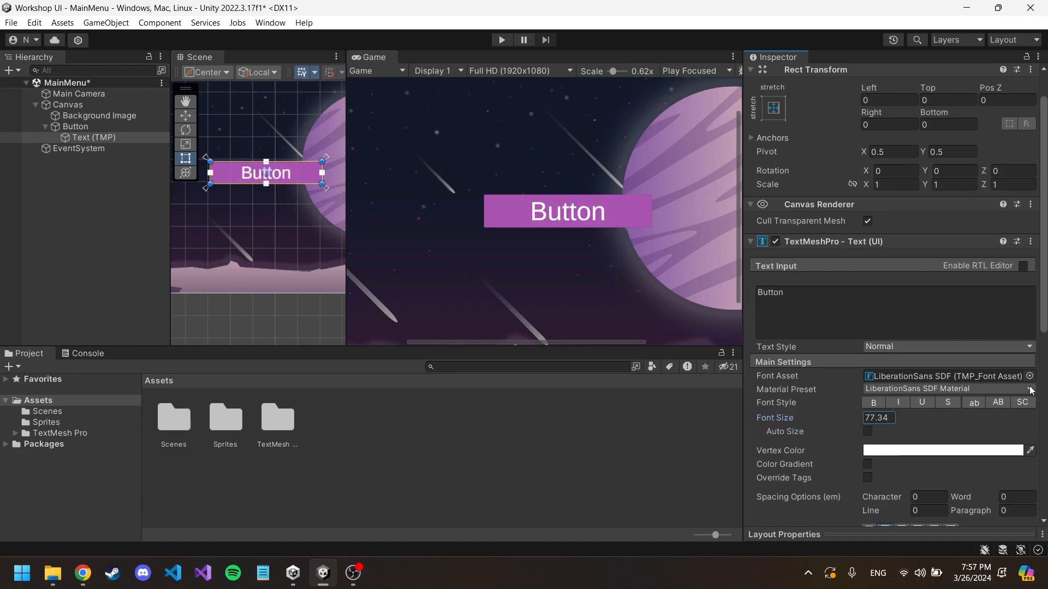
{"action": "left_click", "coordinate": [879, 418]}
{"action": "type", "text": "72"}
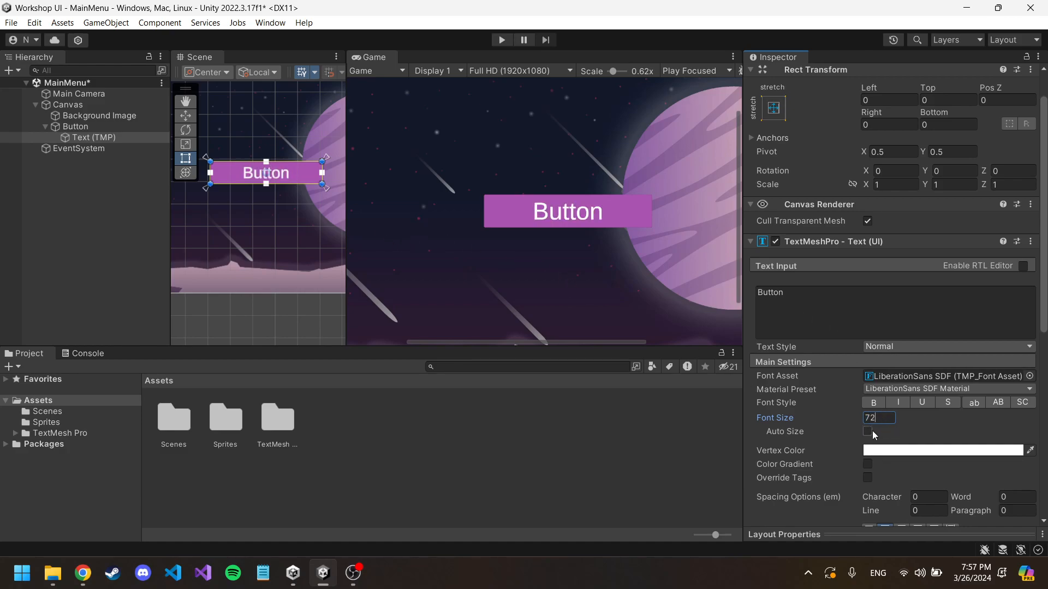
Step: Try Auto Size once more, turn it off, and undo a trial resize of the text's rectangle in the Scene view
{"action": "left_click", "coordinate": [868, 432]}
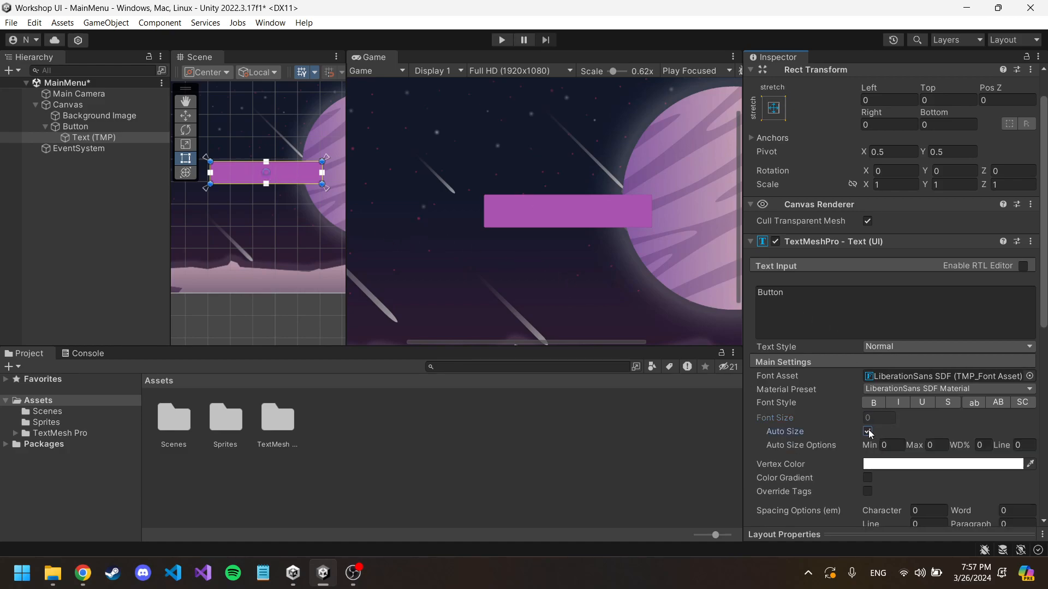
{"action": "left_click", "coordinate": [868, 431]}
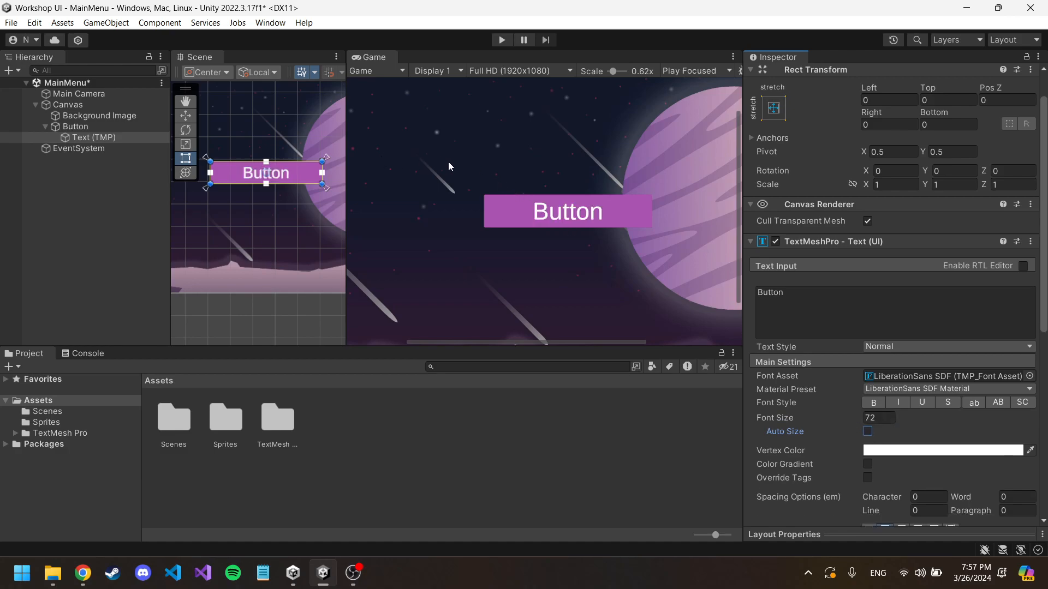
{"action": "middle_click_drag", "start_coordinate": [447, 161], "coordinate": [478, 168]}
{"action": "left_click", "coordinate": [320, 183]}
{"action": "left_click_drag", "start_coordinate": [320, 183], "coordinate": [335, 196]}
{"action": "key", "text": "ctrl+z"}
Step: Try scrubbing the text's font size to another value, and return it to 72
{"action": "scroll", "coordinate": [902, 422], "scroll_direction": "down", "scroll_amount": 3}
{"action": "left_click_drag", "start_coordinate": [829, 316], "coordinate": [860, 321]}
{"action": "left_click", "coordinate": [874, 319]}
{"action": "type", "text": "72"}
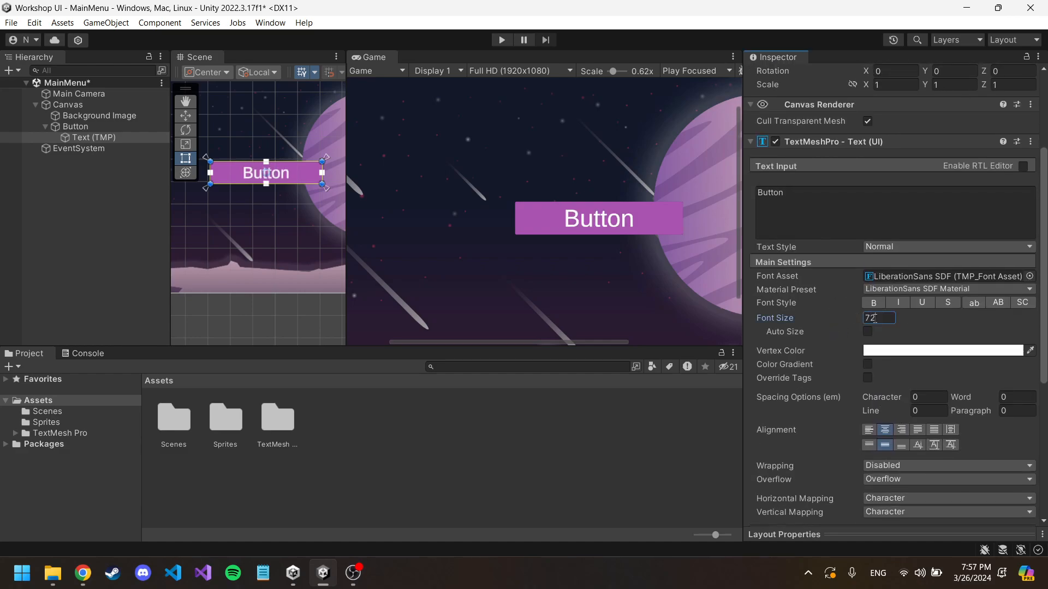
Step: Try left, bottom and top alignments on the Button's text, and restore center and middle alignment
{"action": "scroll", "coordinate": [920, 320], "scroll_direction": "down", "scroll_amount": 2}
{"action": "scroll", "coordinate": [921, 321], "scroll_direction": "down", "scroll_amount": 2}
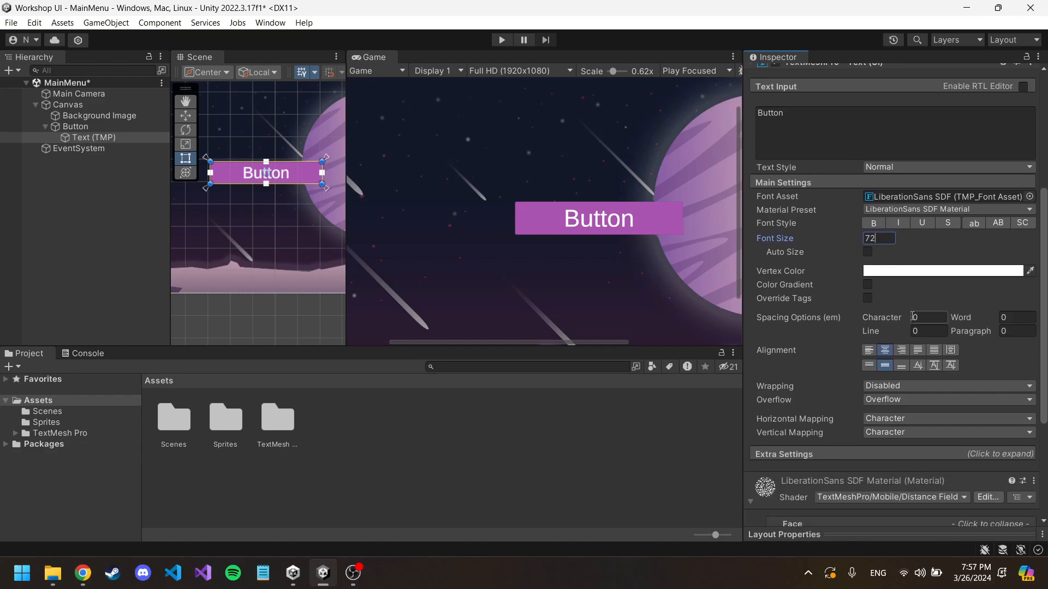
{"action": "left_click", "coordinate": [869, 345]}
{"action": "left_click", "coordinate": [900, 360]}
{"action": "left_click", "coordinate": [884, 361]}
{"action": "left_click", "coordinate": [866, 362]}
{"action": "left_click", "coordinate": [884, 345]}
{"action": "left_click", "coordinate": [884, 360]}
Step: Try wrapping and Auto Size on the Button's text with a long string of filler characters
{"action": "scroll", "coordinate": [887, 353], "scroll_direction": "up", "scroll_amount": 1}
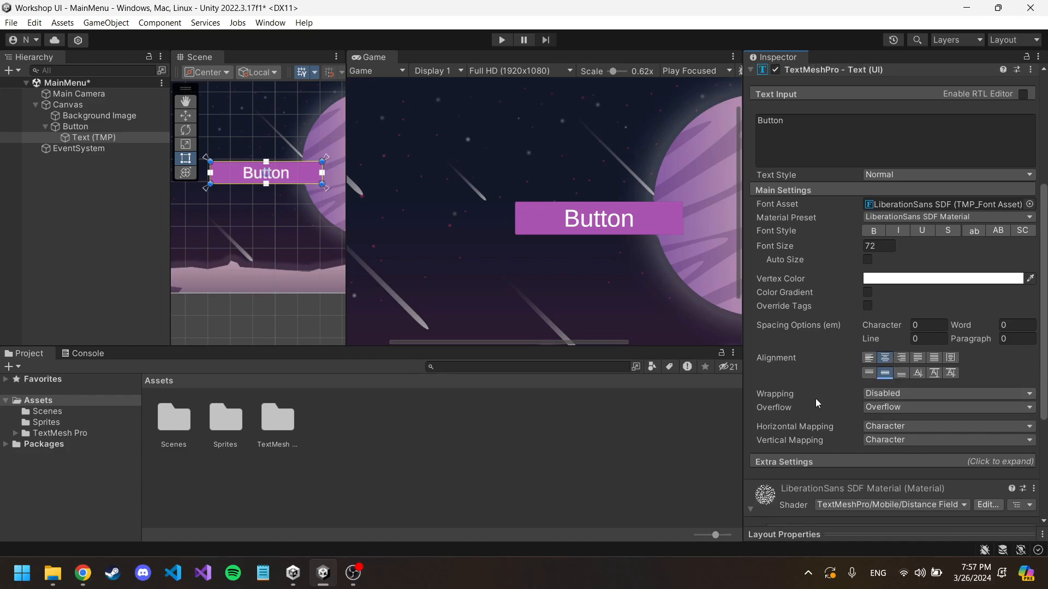
{"action": "left_click", "coordinate": [885, 397]}
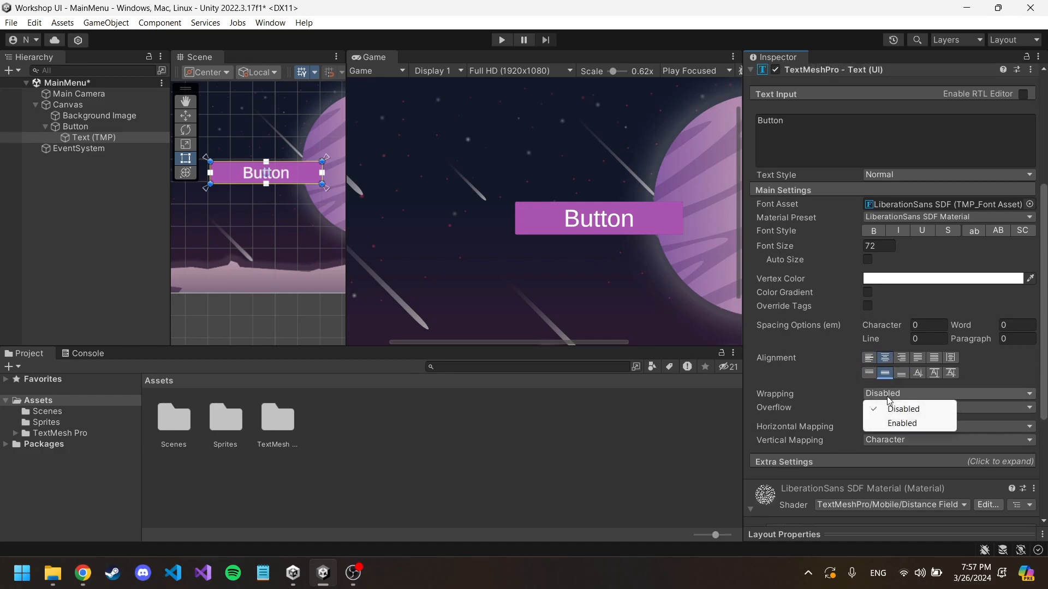
{"action": "left_click", "coordinate": [902, 424]}
{"action": "left_click", "coordinate": [834, 129]}
{"action": "type", "text": "sdgsdgsdgs"}
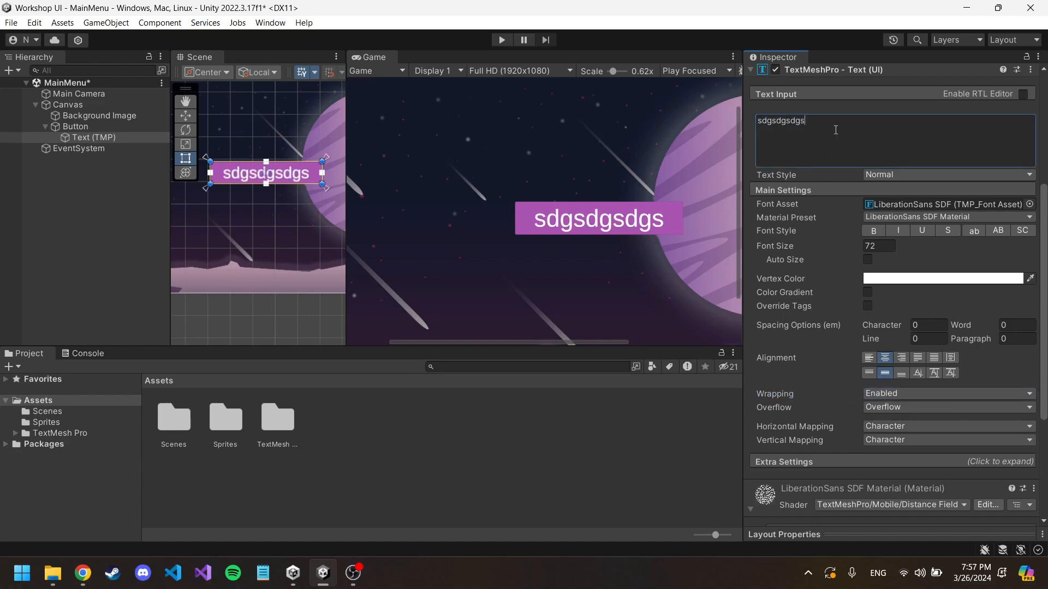
{"action": "type", "text": "sdgsdgsdgsdgsdgsdgsdg"}
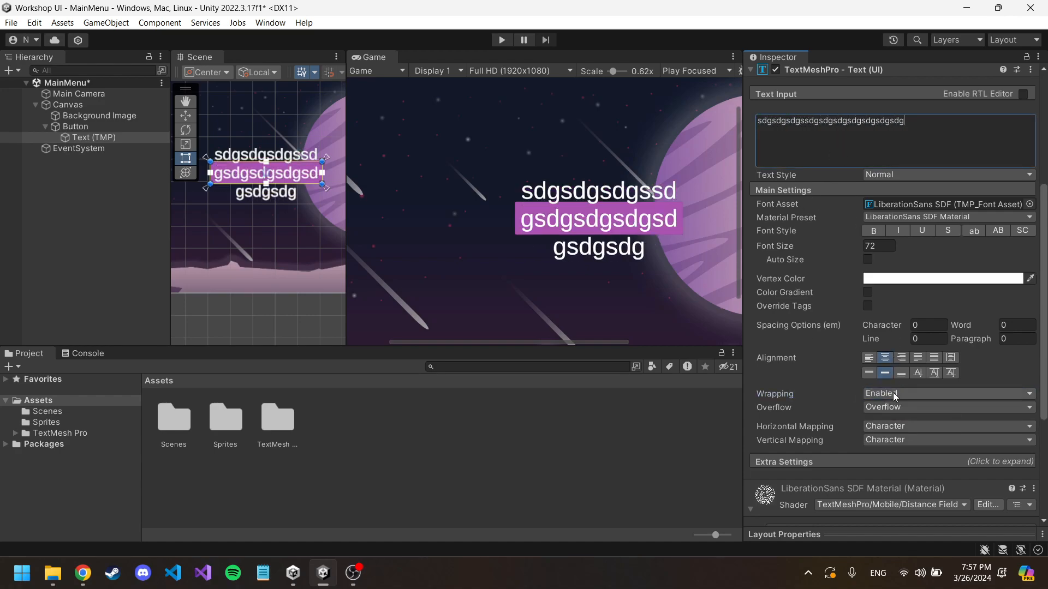
{"action": "left_click", "coordinate": [867, 259]}
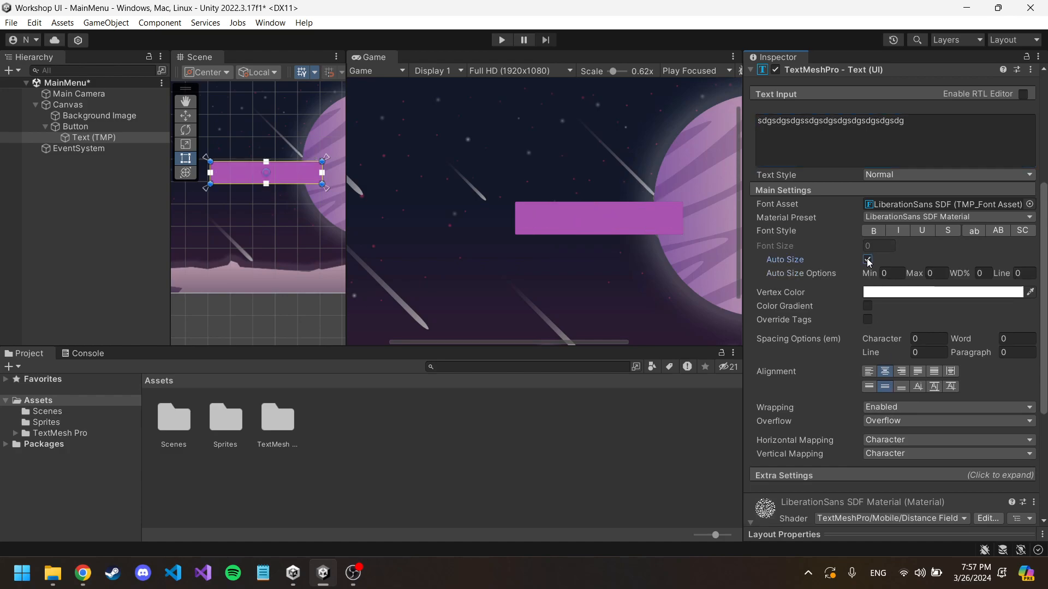
{"action": "left_click", "coordinate": [867, 259]}
Step: Disable wrapping and change the text back to "Button"
{"action": "left_click", "coordinate": [903, 393]}
{"action": "left_click", "coordinate": [898, 409]}
{"action": "left_click_drag", "start_coordinate": [904, 120], "coordinate": [765, 121]}
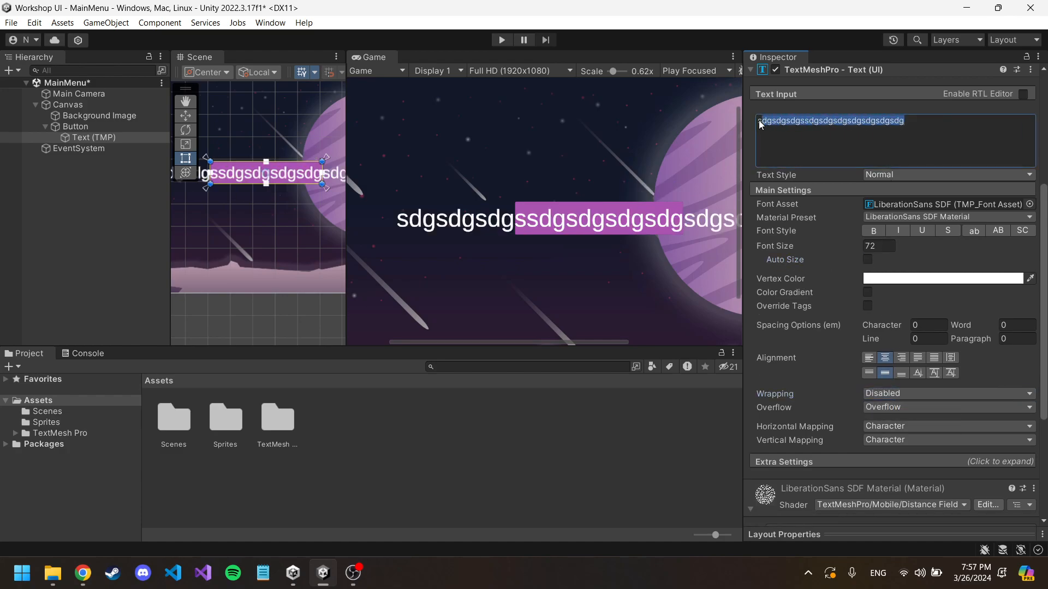
{"action": "type", "text": "Butto"}
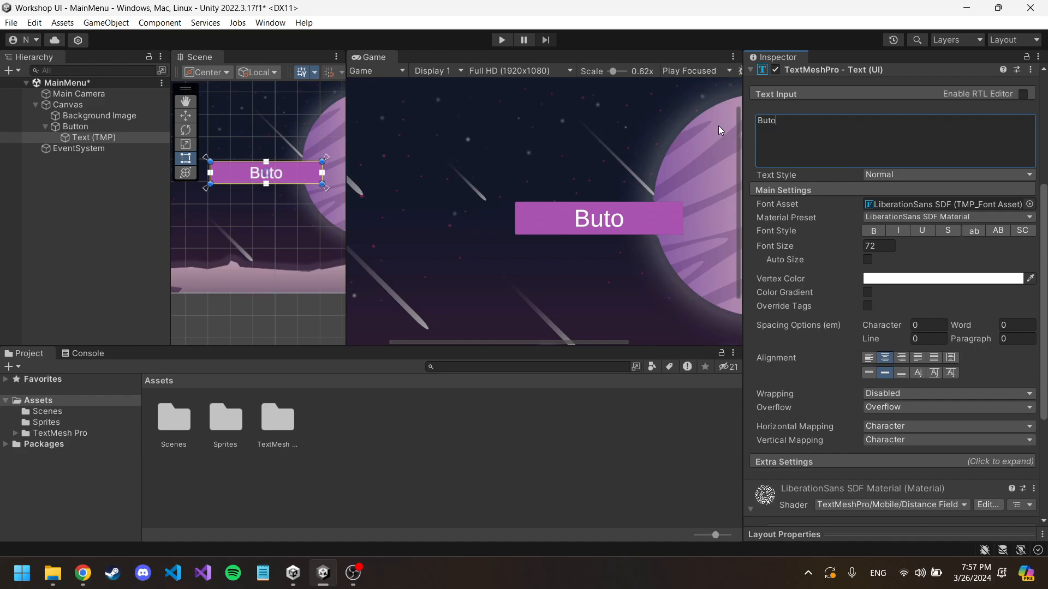
{"action": "type", "text": "n"}
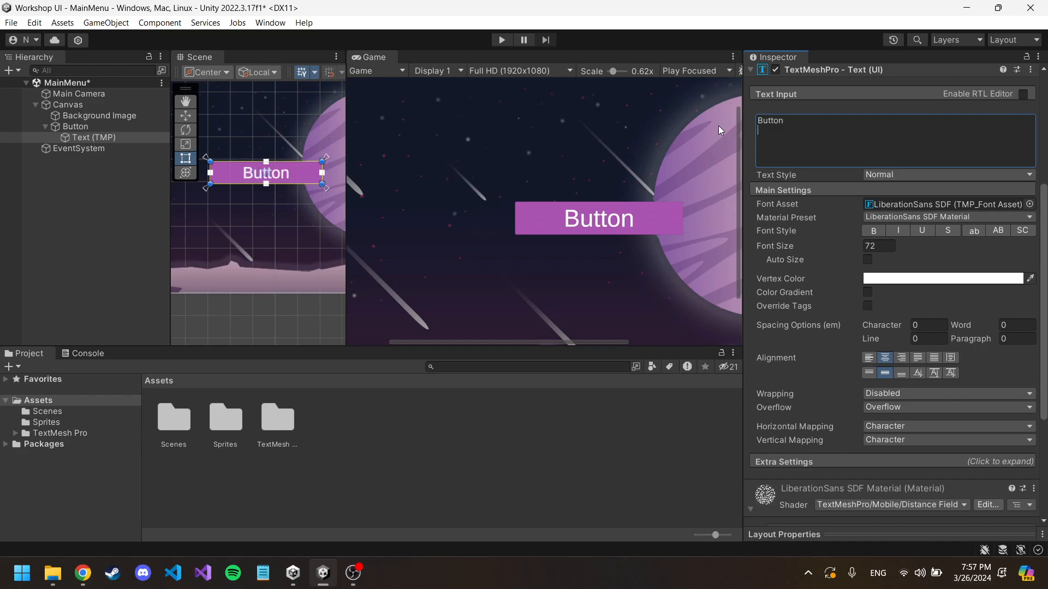
{"action": "key", "text": "BackSpace"}
Step: Widen the Scene view, try moving the Button's text by itself with the Move tool, and undo the move
{"action": "scroll", "coordinate": [258, 163], "scroll_direction": "down", "scroll_amount": 5}
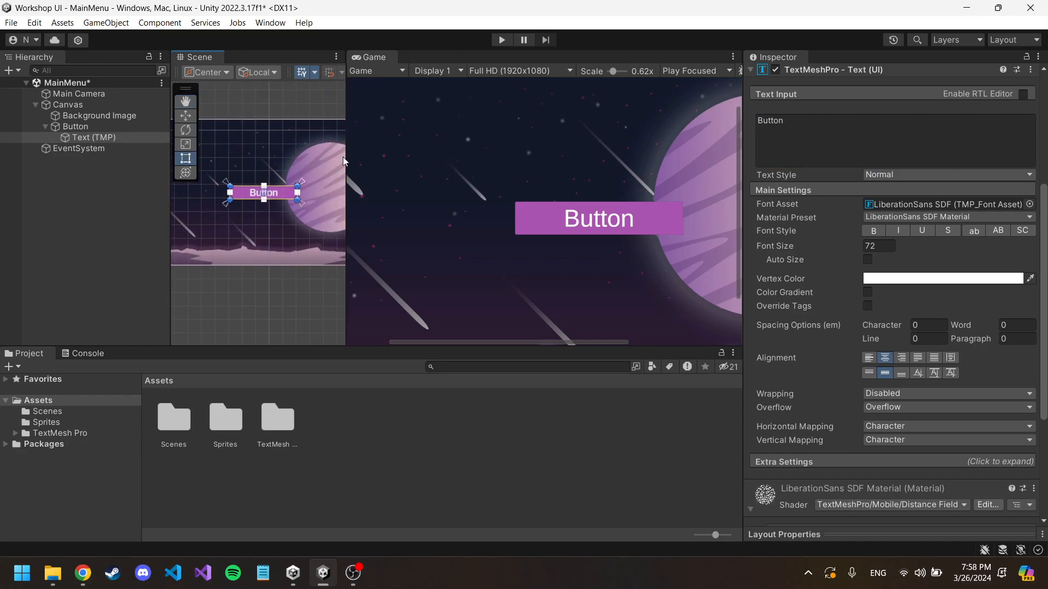
{"action": "left_click_drag", "start_coordinate": [346, 158], "coordinate": [480, 137]}
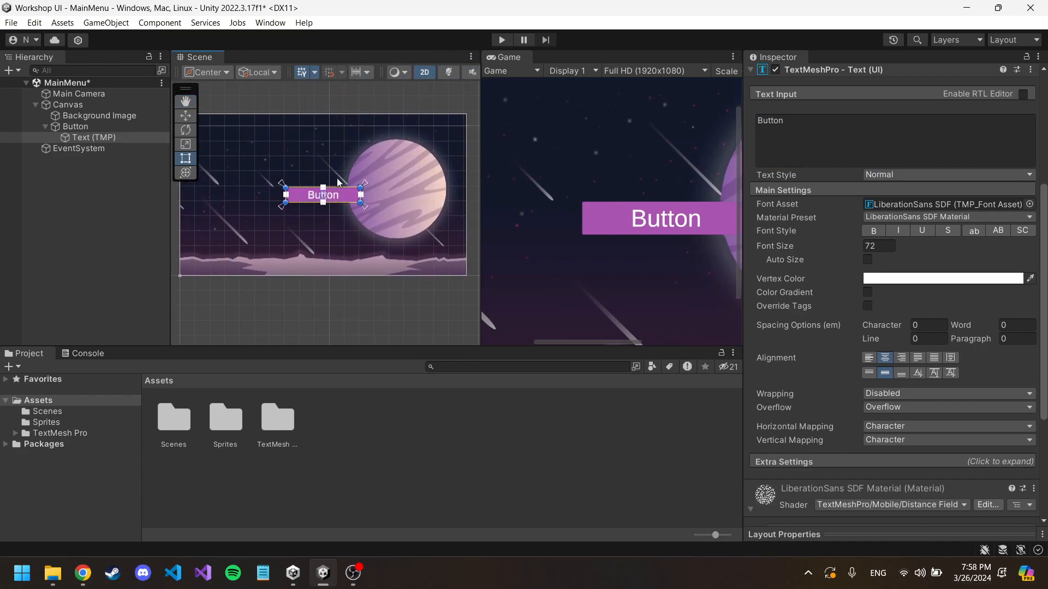
{"action": "left_click", "coordinate": [186, 116]}
{"action": "left_click_drag", "start_coordinate": [330, 193], "coordinate": [280, 194]}
{"action": "key", "text": "ctrl+z"}
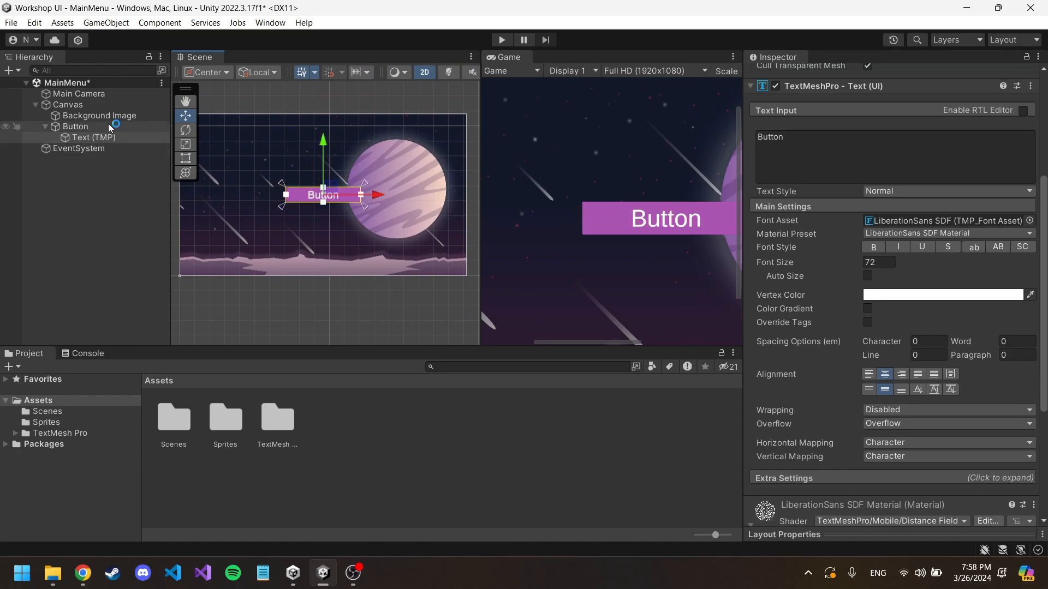
Step: Try moving the whole Button with the Move tool and the Rect tool, and undo the changes
{"action": "left_click", "coordinate": [108, 127]}
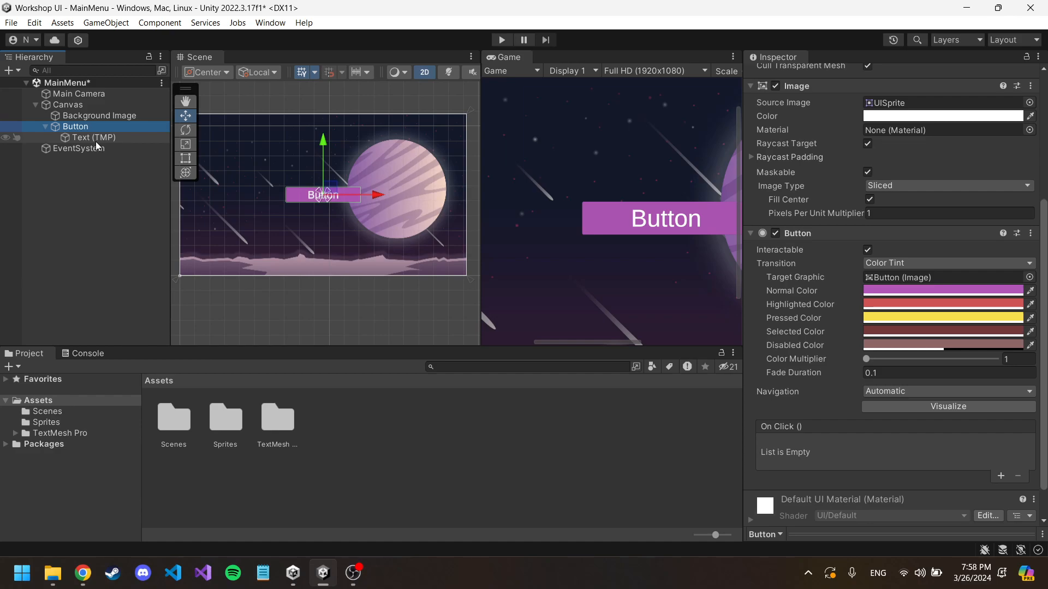
{"action": "left_click_drag", "start_coordinate": [335, 188], "coordinate": [265, 171]}
{"action": "scroll", "coordinate": [582, 159], "scroll_direction": "down", "scroll_amount": 2}
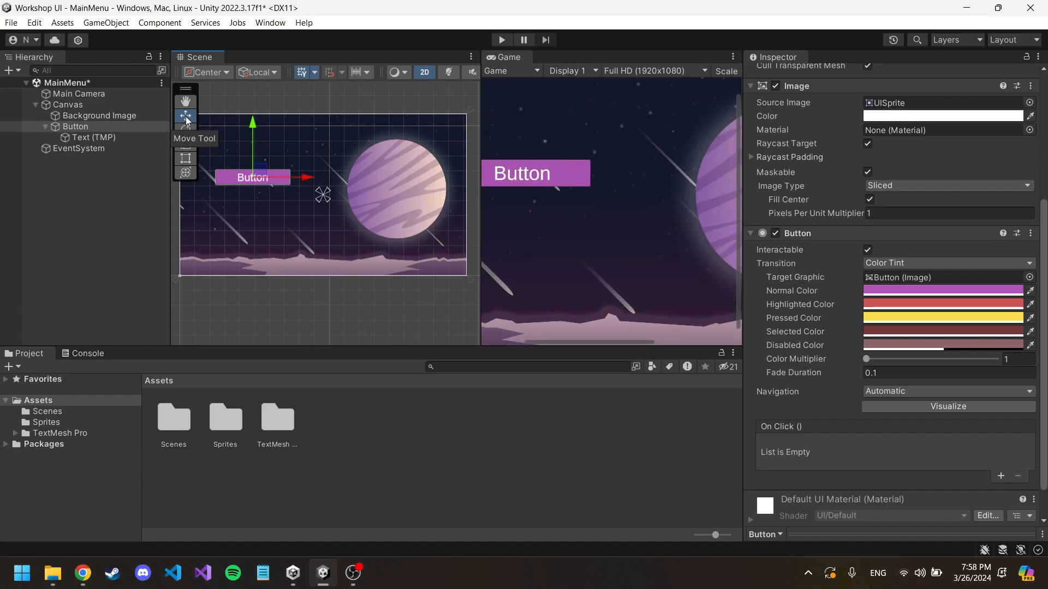
{"action": "left_click", "coordinate": [186, 159]}
{"action": "mouse_move", "coordinate": [252, 178]}
{"action": "left_mouse_down"}
{"action": "mouse_move", "coordinate": [320, 194]}
{"action": "mouse_move", "coordinate": [275, 147]}
{"action": "mouse_move", "coordinate": [283, 157]}
{"action": "mouse_move", "coordinate": [264, 144]}
{"action": "mouse_move", "coordinate": [309, 162]}
{"action": "mouse_move", "coordinate": [248, 167]}
{"action": "left_mouse_up"}
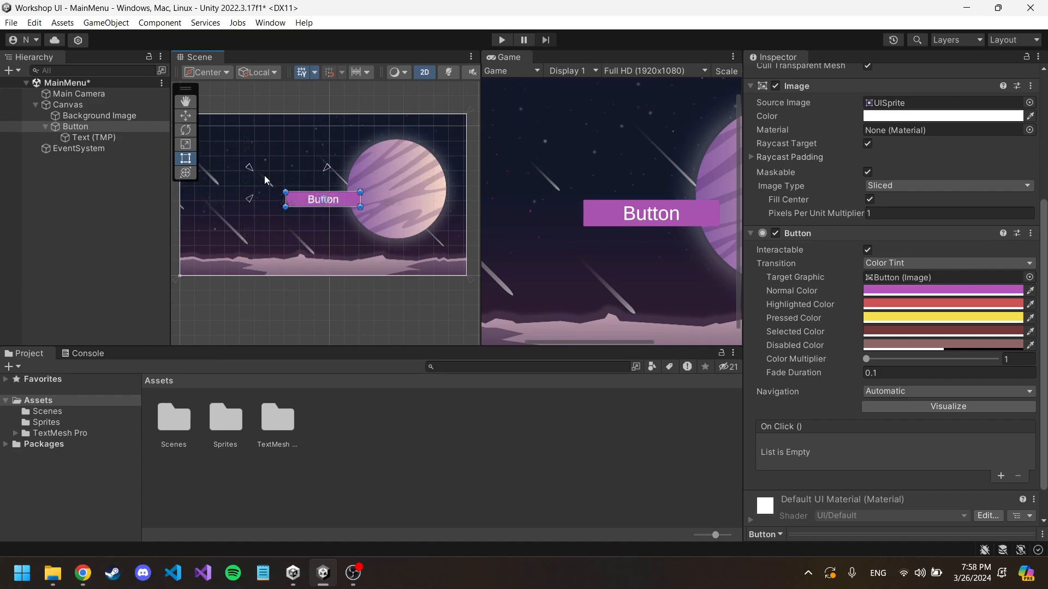
{"action": "key", "text": "ctrl+z"}
Step: Move the Button toward the canvas's upper left, to about Pos X -398 and Pos Y 121, and enlarge the Scene and Game views
{"action": "scroll", "coordinate": [839, 167], "scroll_direction": "up", "scroll_amount": 5}
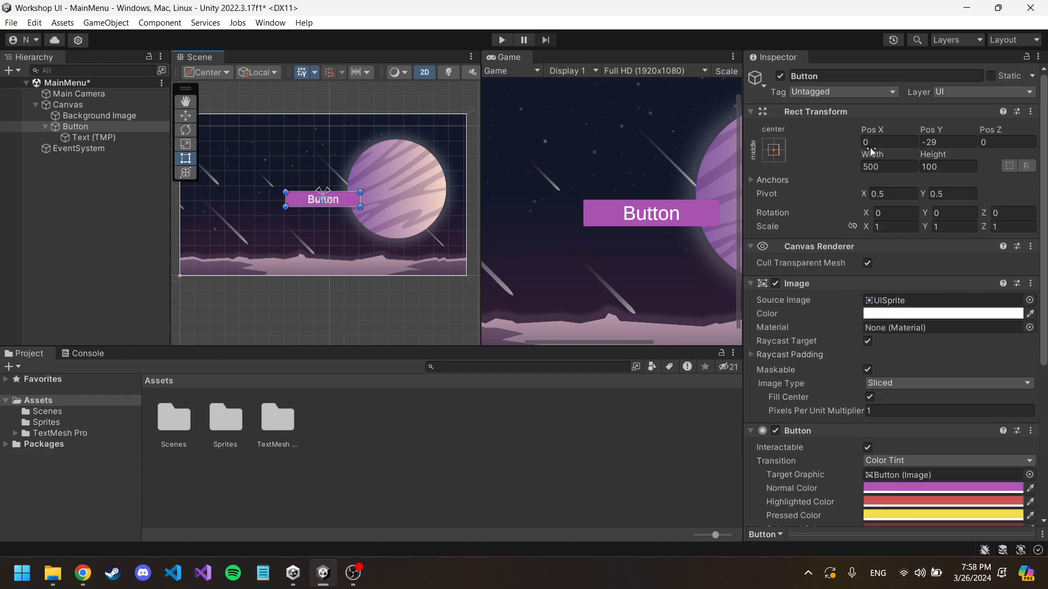
{"action": "left_click", "coordinate": [185, 115]}
{"action": "left_click_drag", "start_coordinate": [335, 198], "coordinate": [270, 174]}
{"action": "middle_click_drag", "start_coordinate": [379, 182], "coordinate": [433, 182]}
{"action": "left_click_drag", "start_coordinate": [479, 135], "coordinate": [445, 137]}
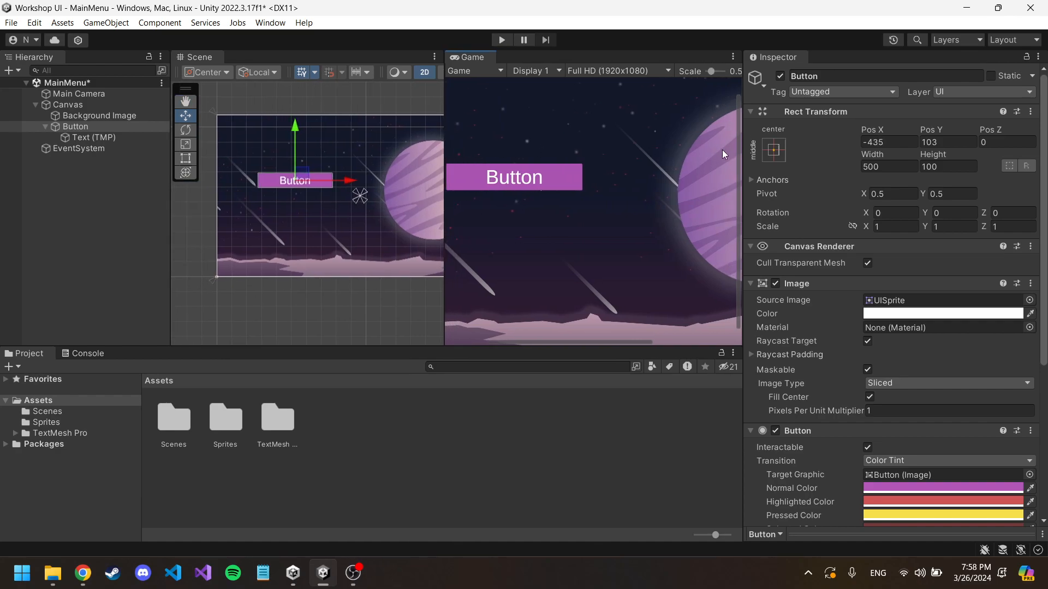
{"action": "left_click_drag", "start_coordinate": [742, 152], "coordinate": [892, 158]}
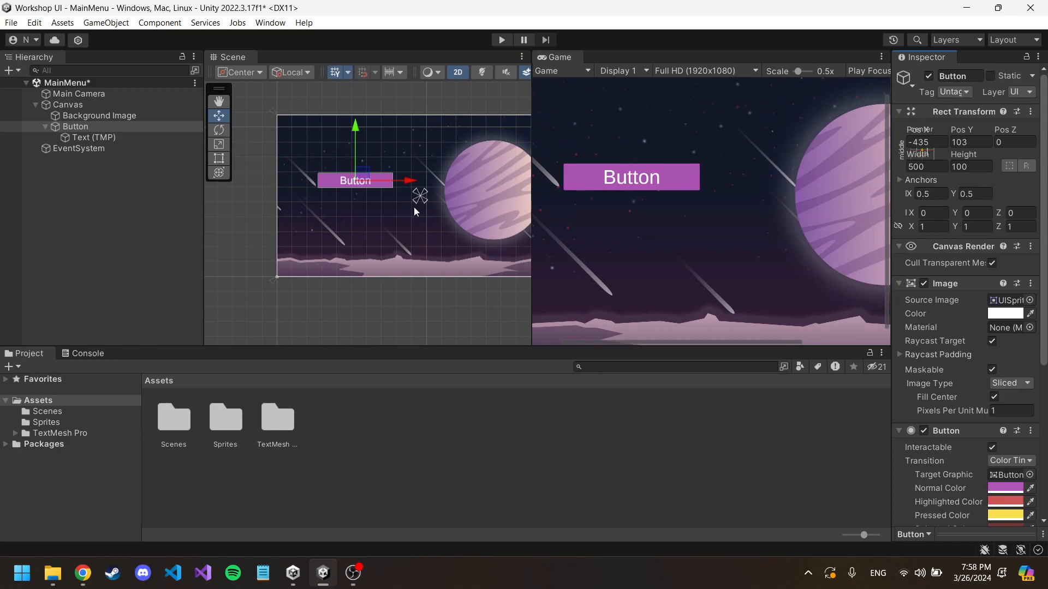
{"action": "left_click_drag", "start_coordinate": [368, 169], "coordinate": [373, 166]}
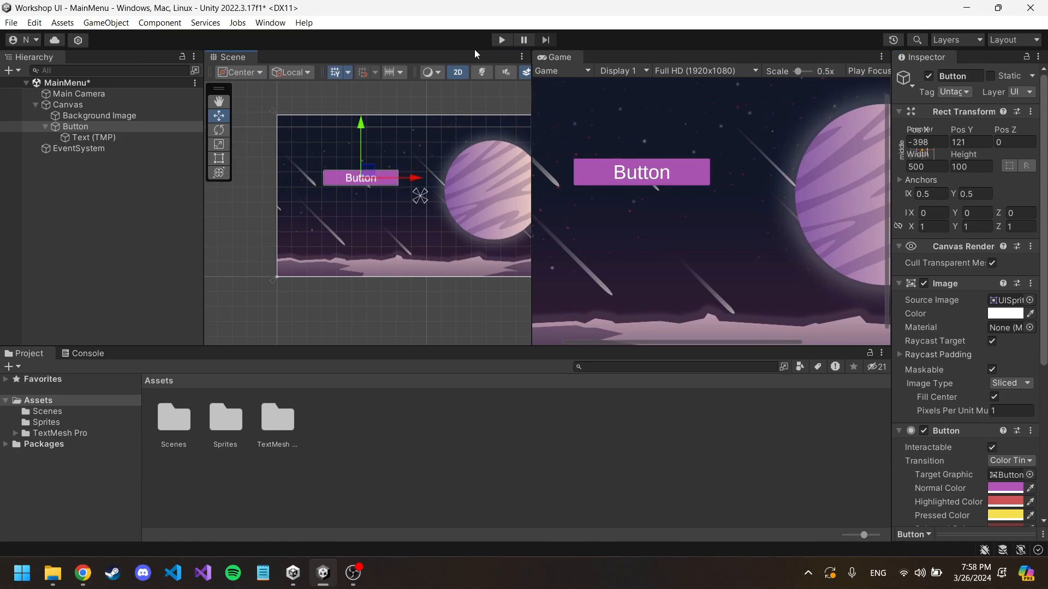
Step: Test the Button's highlight and press colors in Play mode, and exit Play mode
{"action": "left_click", "coordinate": [501, 39]}
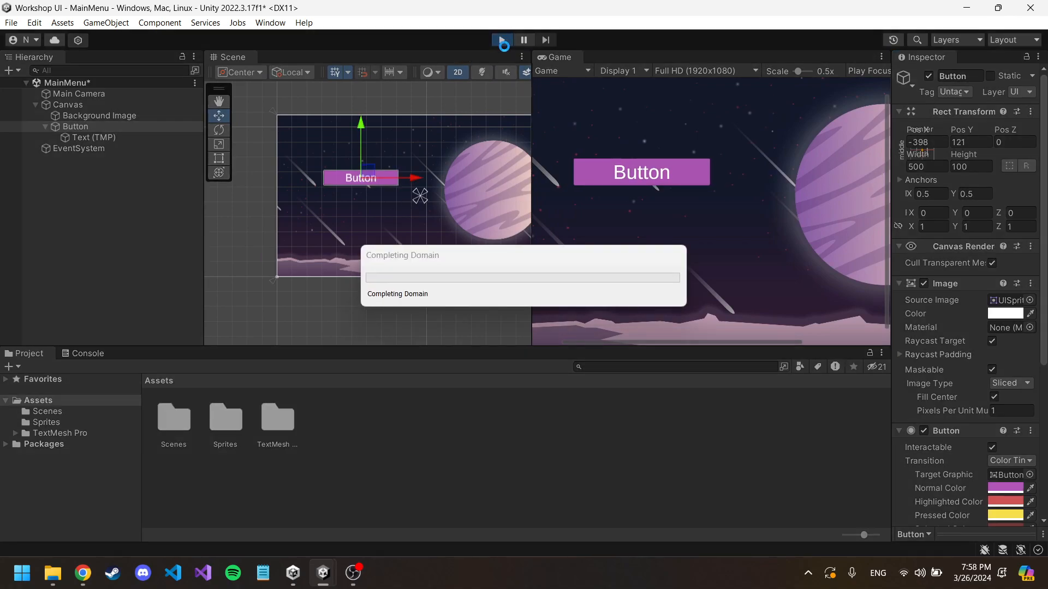
{"action": "left_click", "coordinate": [634, 172]}
{"action": "left_click", "coordinate": [501, 40]}
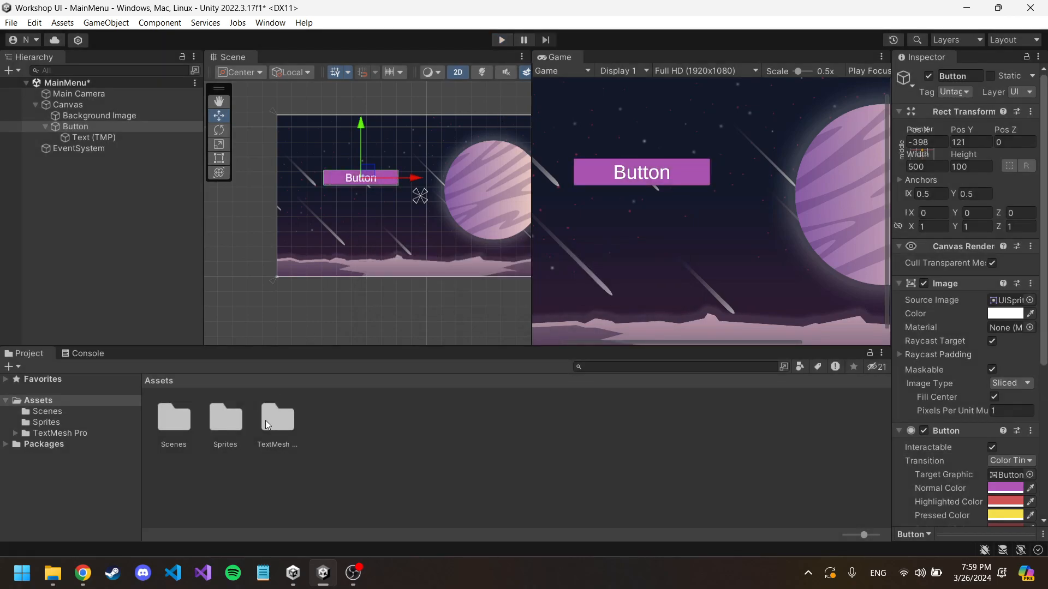
Step: Create a folder named Prefabs in the Assets folder
{"action": "left_click", "coordinate": [383, 405]}
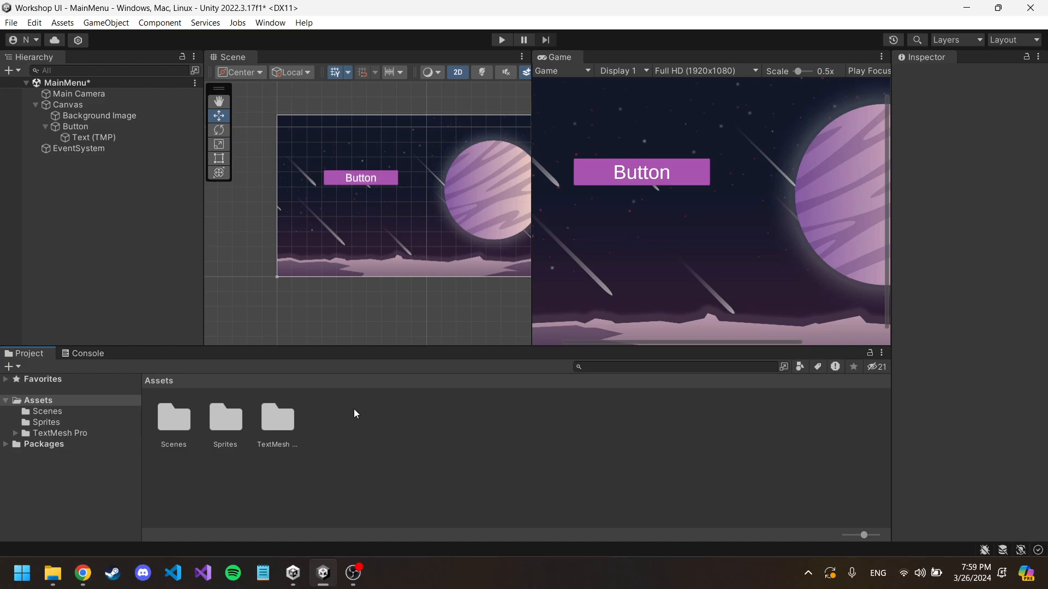
{"action": "right_click", "coordinate": [340, 413]}
{"action": "mouse_move", "coordinate": [430, 49]}
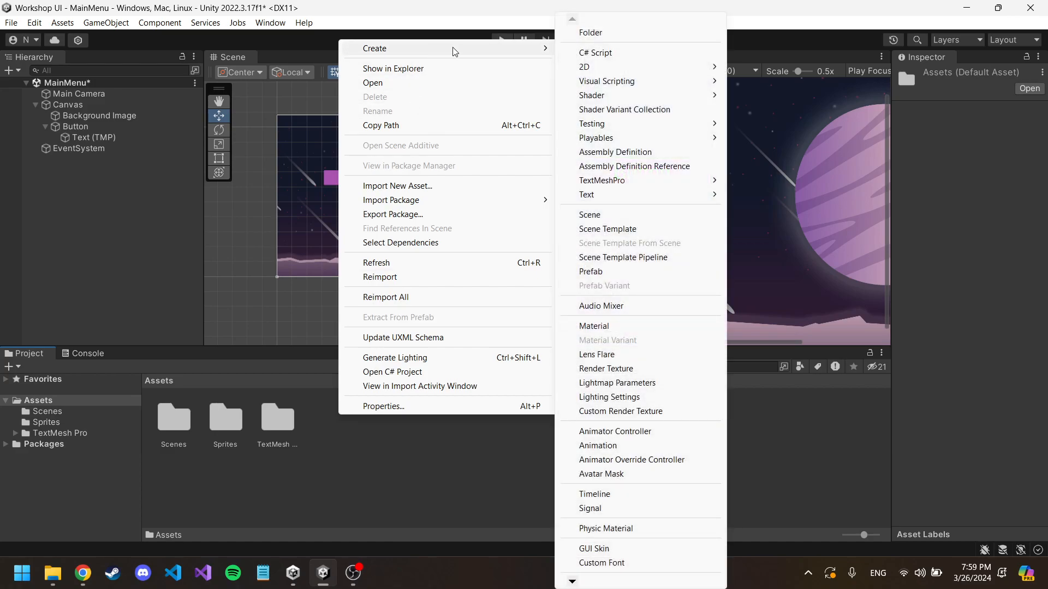
{"action": "left_click", "coordinate": [603, 31]}
{"action": "type", "text": "Prefabs"}
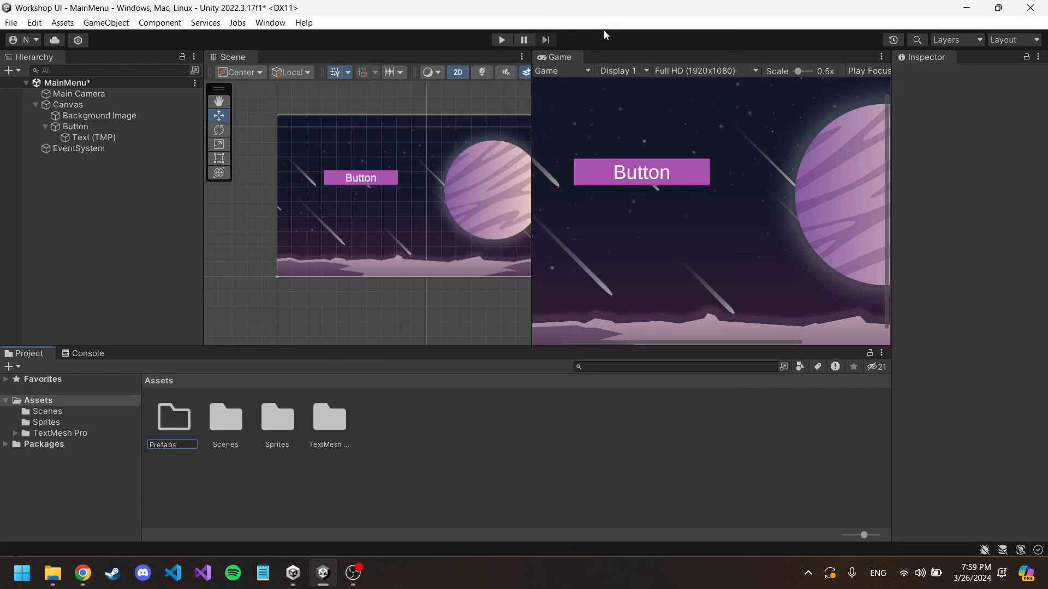
{"action": "key", "text": "Return"}
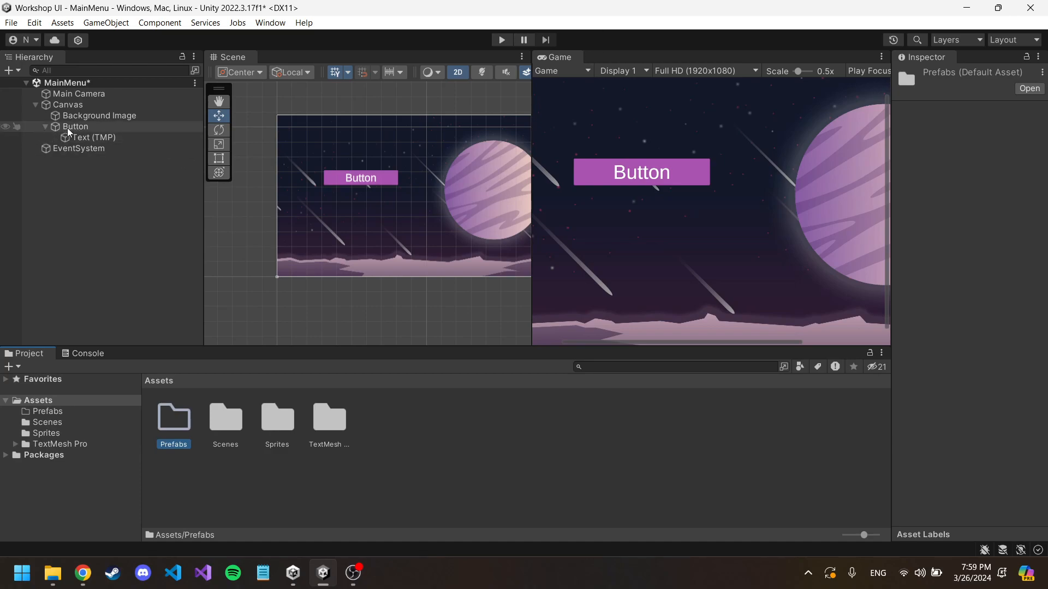
Step: Save the Canvas's Button with its child text as a prefab in the Prefabs folder
{"action": "left_click", "coordinate": [46, 127]}
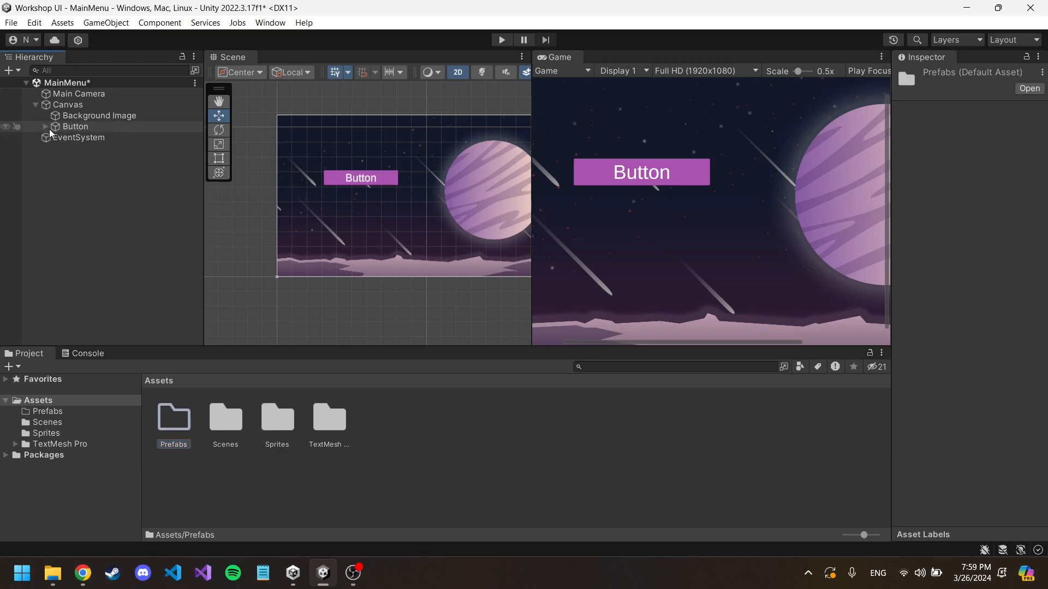
{"action": "left_click", "coordinate": [77, 129]}
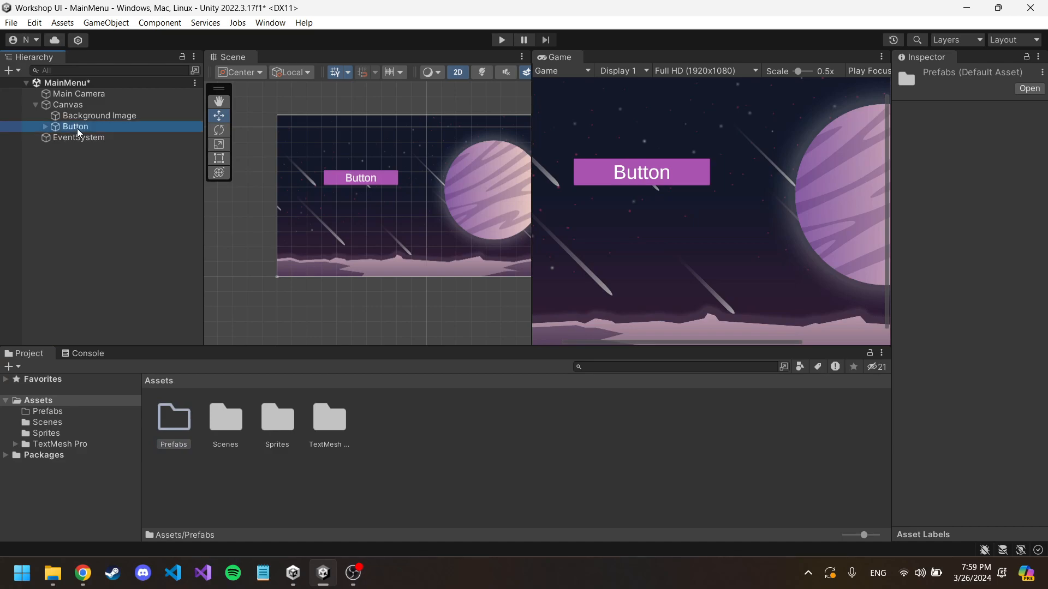
{"action": "left_click_drag", "start_coordinate": [77, 128], "coordinate": [166, 422]}
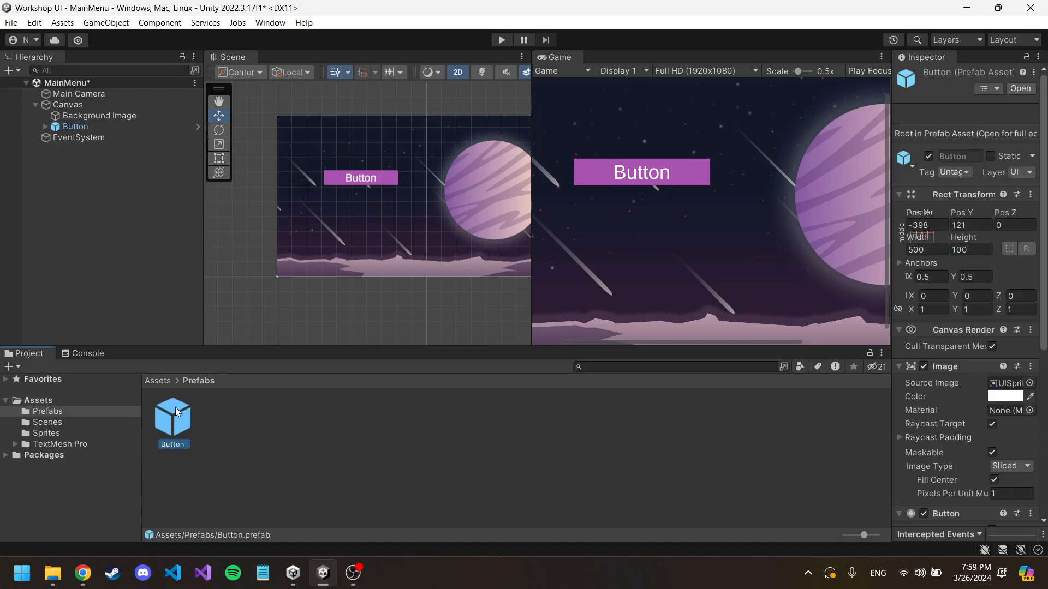
Step: Create another Button prefab directly in Assets, try to move it into the Prefabs folder, and cancel the move
{"action": "left_click", "coordinate": [162, 384]}
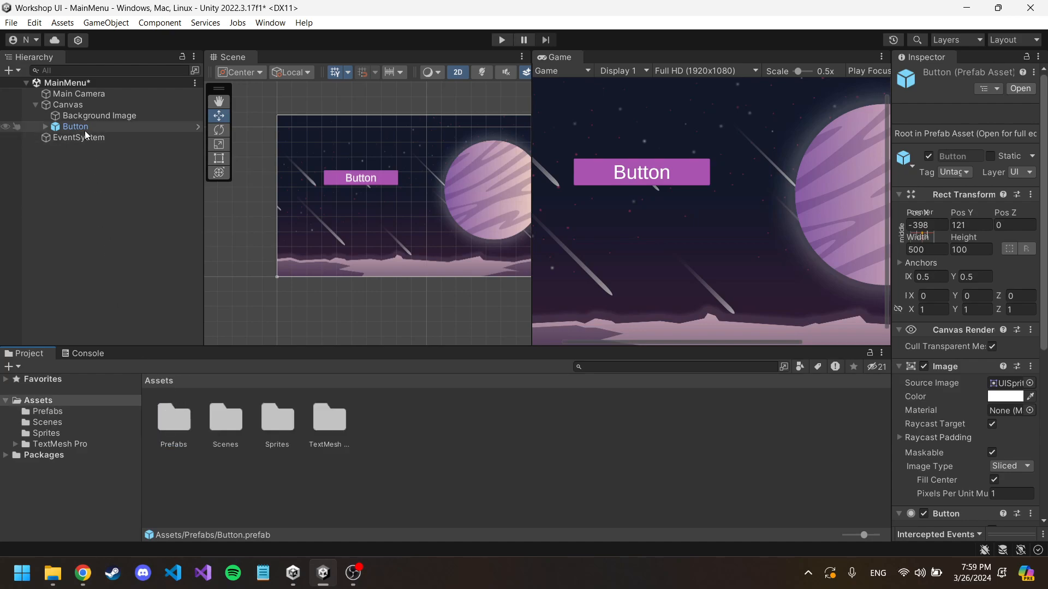
{"action": "left_click", "coordinate": [178, 427]}
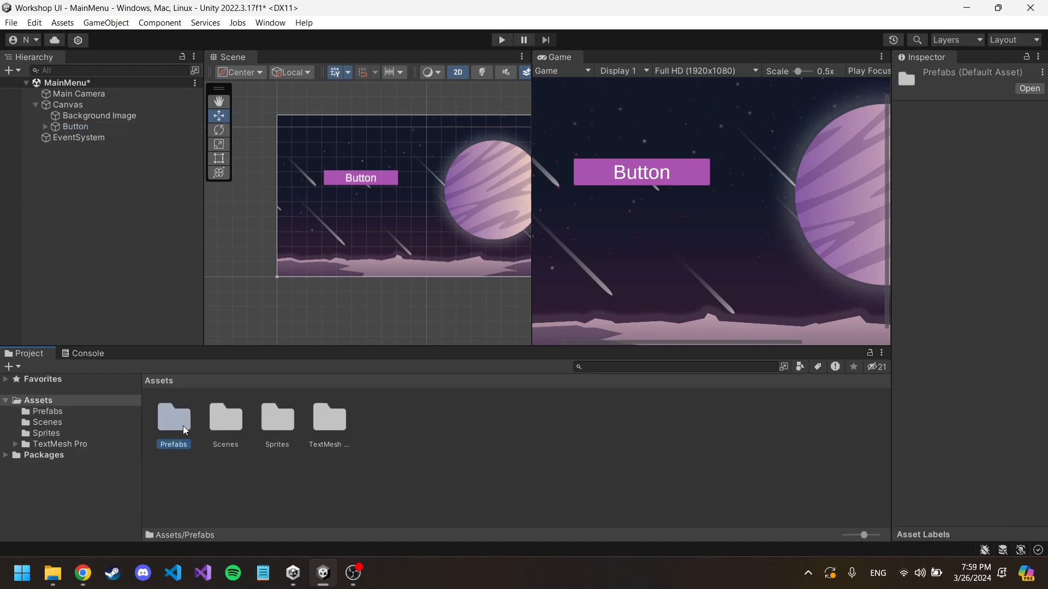
{"action": "left_click", "coordinate": [84, 128]}
{"action": "left_click_drag", "start_coordinate": [84, 129], "coordinate": [384, 426]}
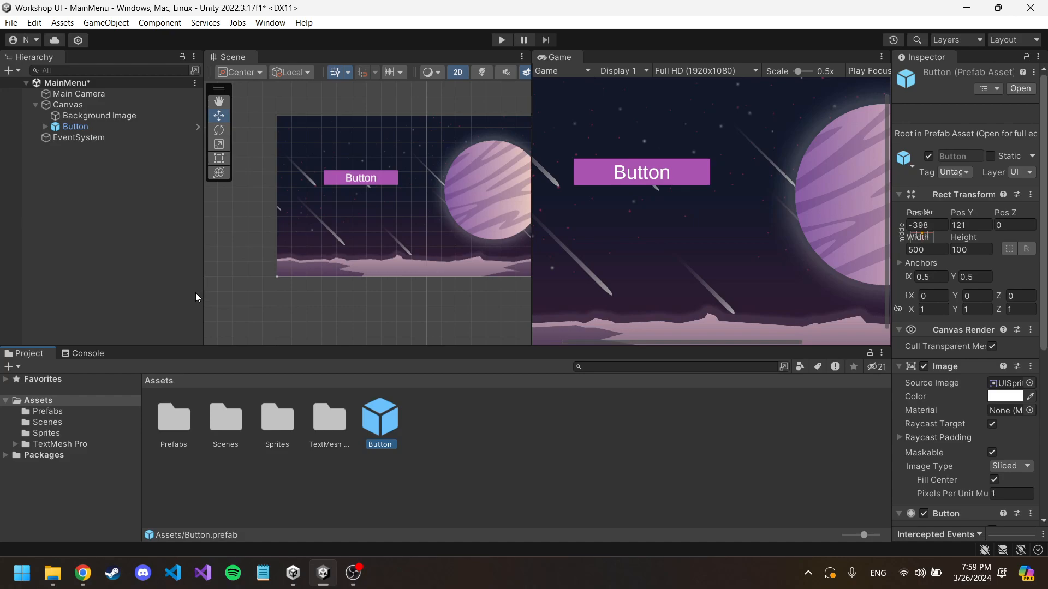
{"action": "left_click_drag", "start_coordinate": [382, 425], "coordinate": [171, 417]}
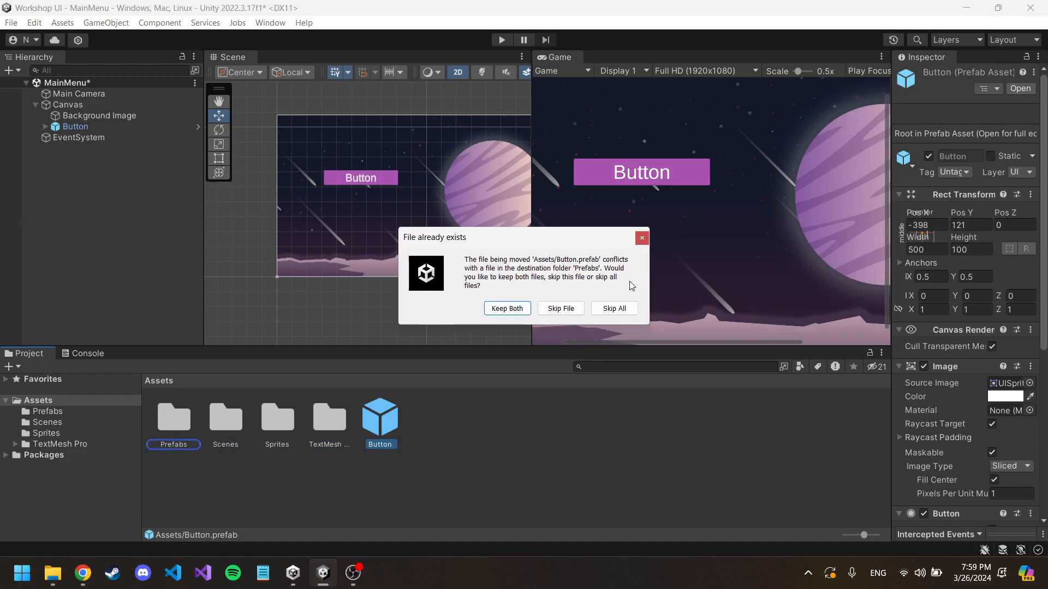
{"action": "left_click", "coordinate": [641, 238]}
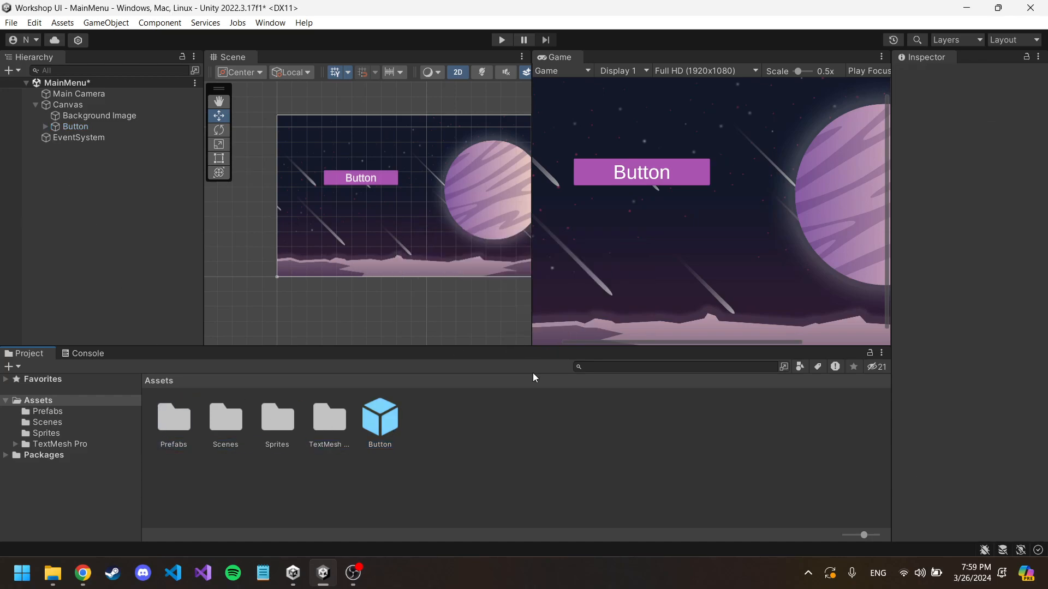
Step: Delete the extra Button prefab from the root of the Assets folder
{"action": "left_click", "coordinate": [385, 425]}
{"action": "key", "text": "Delete"}
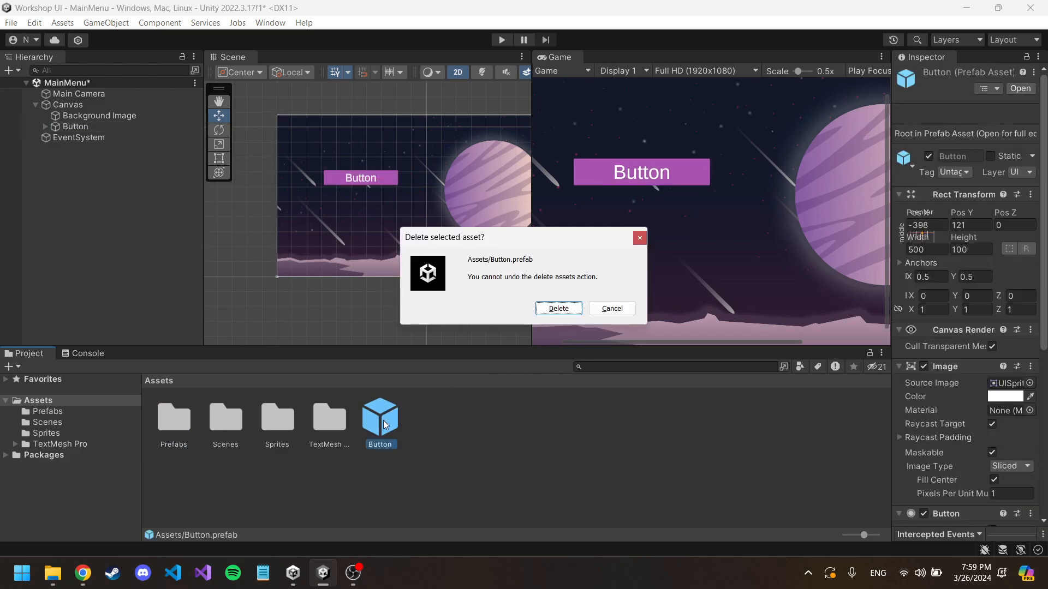
{"action": "left_click", "coordinate": [559, 309]}
Step: Save the Button as a prefab in the Prefabs folder once more, and delete the resulting duplicate prefab
{"action": "left_click", "coordinate": [91, 125]}
{"action": "left_click_drag", "start_coordinate": [90, 126], "coordinate": [178, 420]}
{"action": "left_click", "coordinate": [215, 427]}
{"action": "key", "text": "Delete"}
{"action": "left_click", "coordinate": [562, 307]}
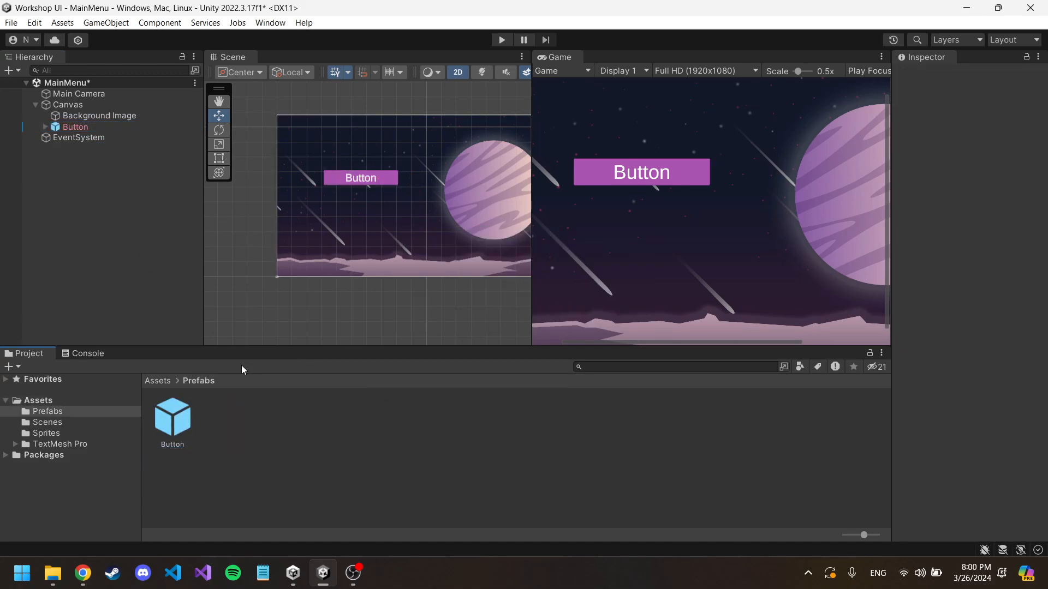
Step: Replace the Canvas's broken Button with a fresh instance of the Button prefab, nudging it slightly up
{"action": "left_click", "coordinate": [172, 420]}
{"action": "left_click", "coordinate": [94, 129]}
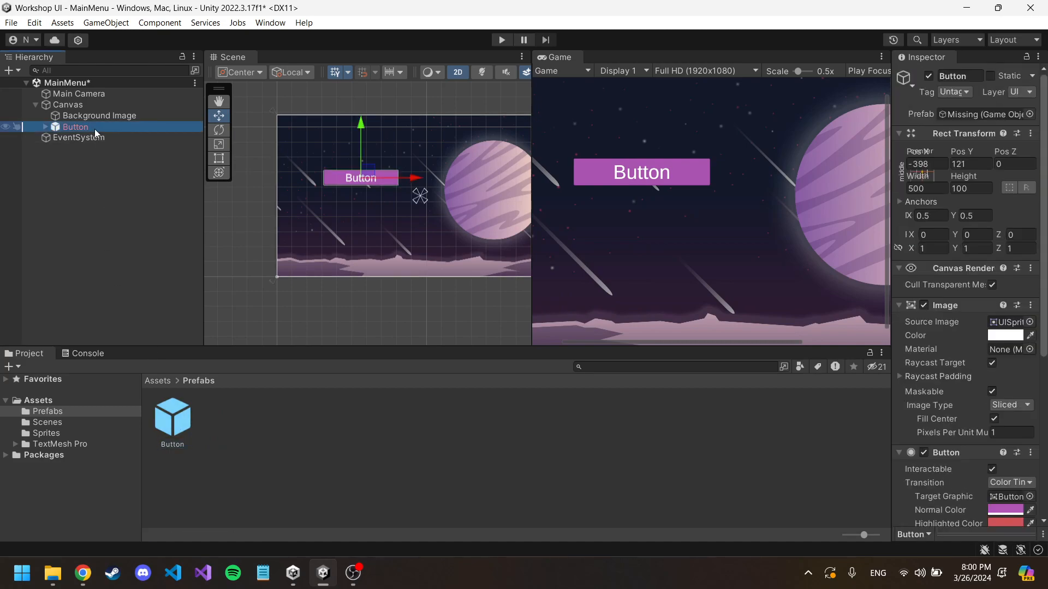
{"action": "key", "text": "Delete"}
{"action": "left_click_drag", "start_coordinate": [180, 437], "coordinate": [104, 120]}
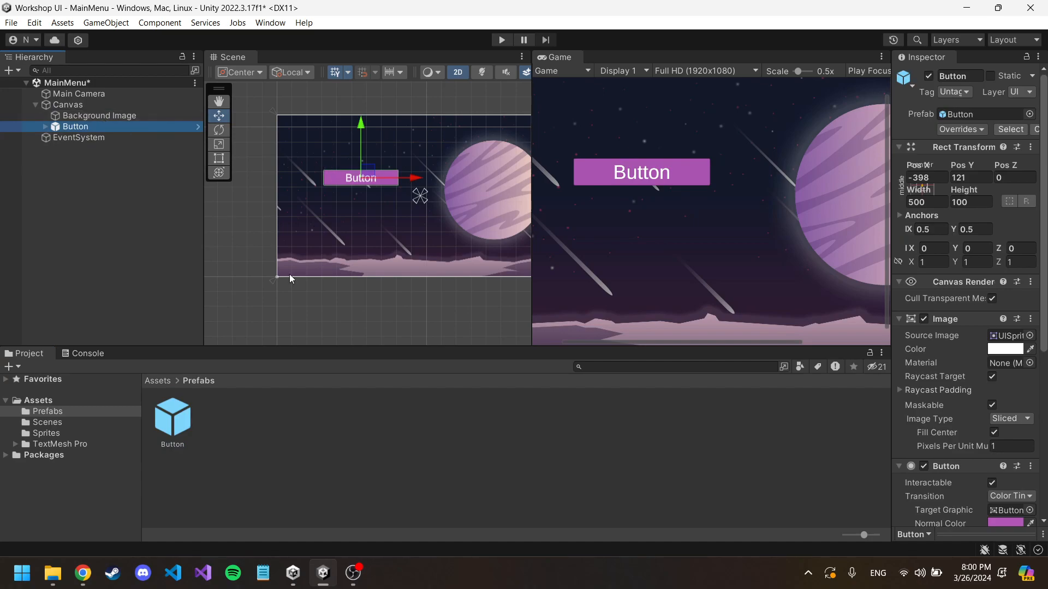
{"action": "left_click_drag", "start_coordinate": [369, 169], "coordinate": [367, 162]}
Step: Add a second Button prefab instance to the Canvas and place it directly below the first, at about X -402, Y 70
{"action": "left_click", "coordinate": [171, 427]}
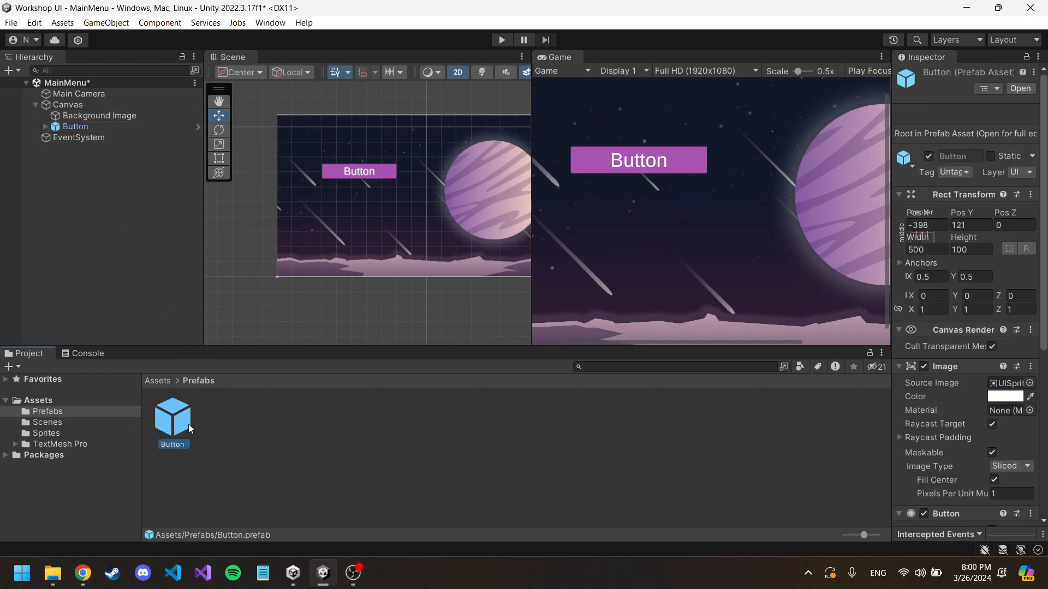
{"action": "left_click_drag", "start_coordinate": [96, 128], "coordinate": [91, 132]}
{"action": "left_click_drag", "start_coordinate": [369, 176], "coordinate": [368, 183]}
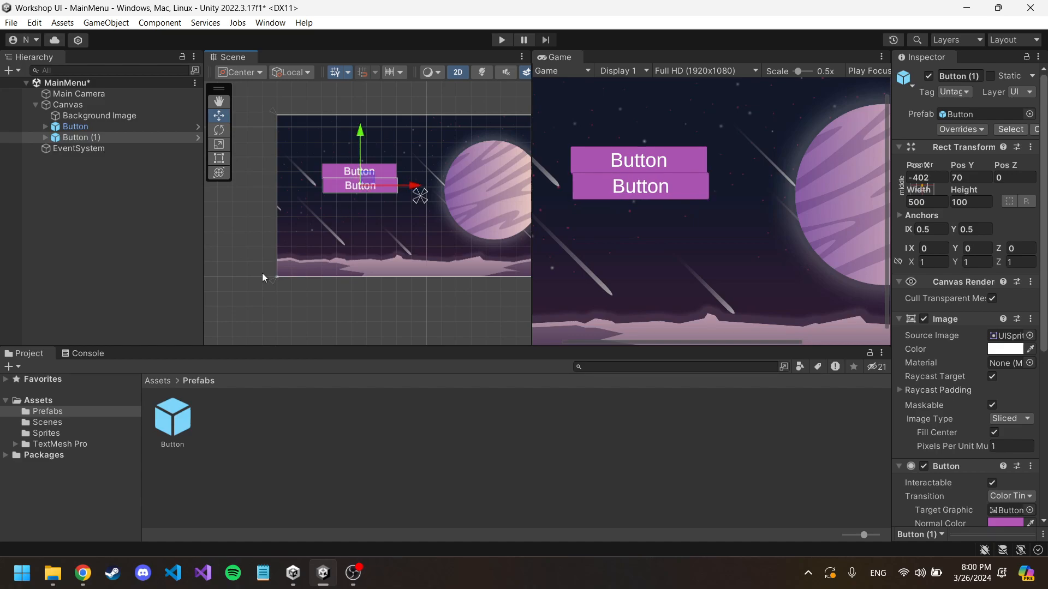
Step: Add a third Button prefab instance to the Canvas and place it below the other two, at about X -398, Y -40
{"action": "left_click", "coordinate": [175, 423]}
{"action": "mouse_move", "coordinate": [114, 141]}
{"action": "left_mouse_down"}
{"action": "mouse_move", "coordinate": [99, 165]}
{"action": "mouse_move", "coordinate": [103, 133]}
{"action": "left_mouse_up"}
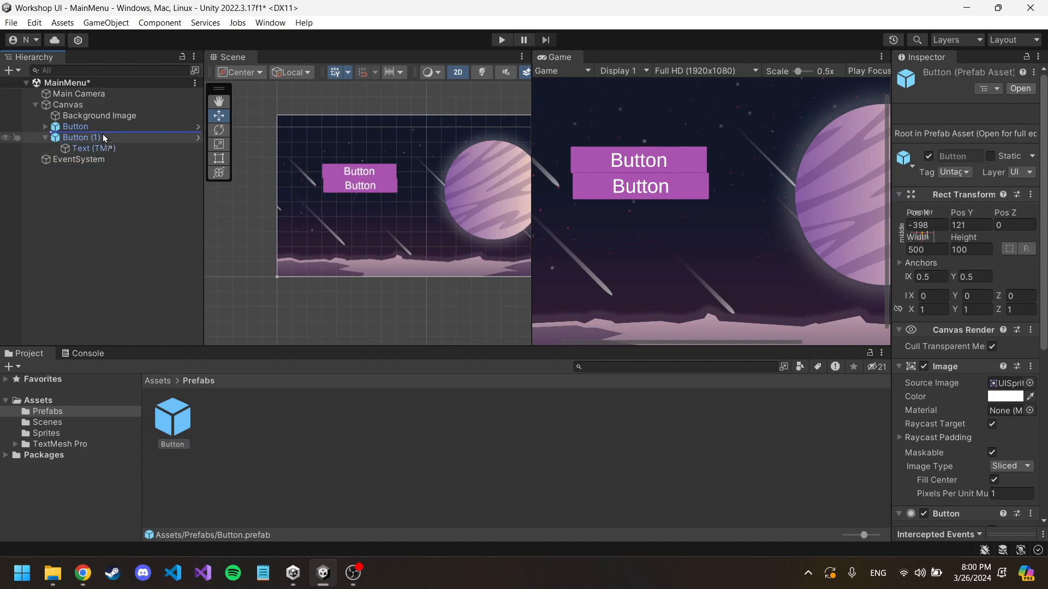
{"action": "left_click", "coordinate": [44, 148]}
{"action": "left_click_drag", "start_coordinate": [99, 135], "coordinate": [98, 158]}
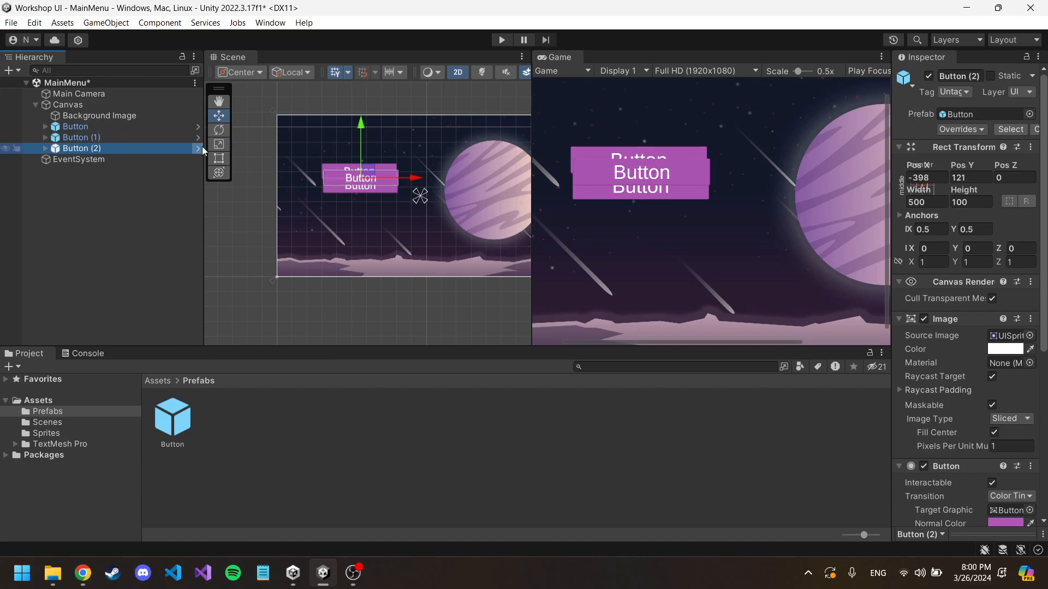
{"action": "left_click_drag", "start_coordinate": [361, 179], "coordinate": [366, 204]}
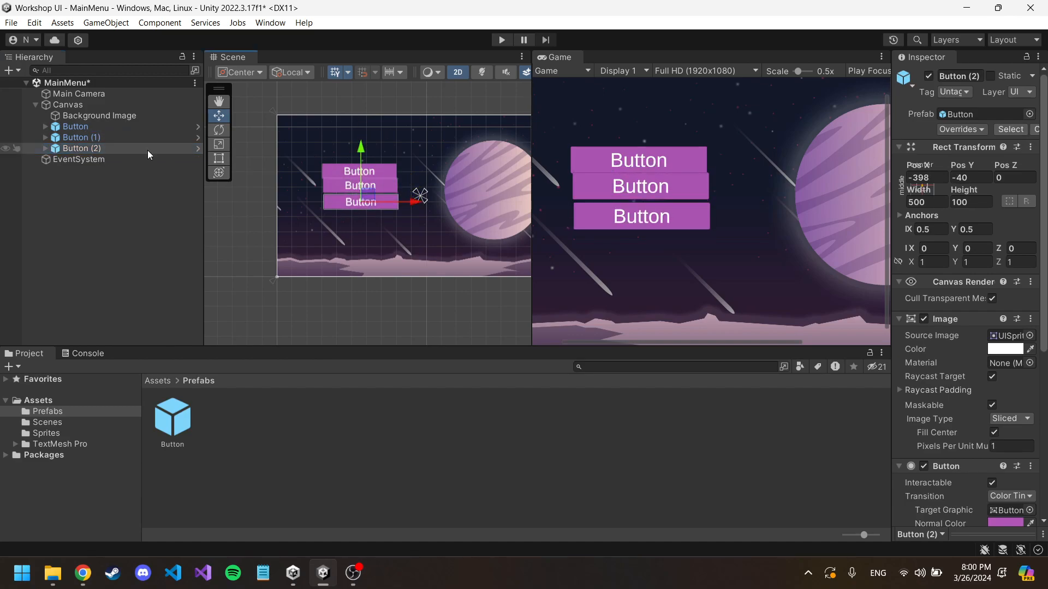
Step: Edit the Button prefab so its Normal Color has an alpha of 0, and return to the MainMenu scene
{"action": "left_click", "coordinate": [96, 126]}
{"action": "left_click", "coordinate": [171, 419]}
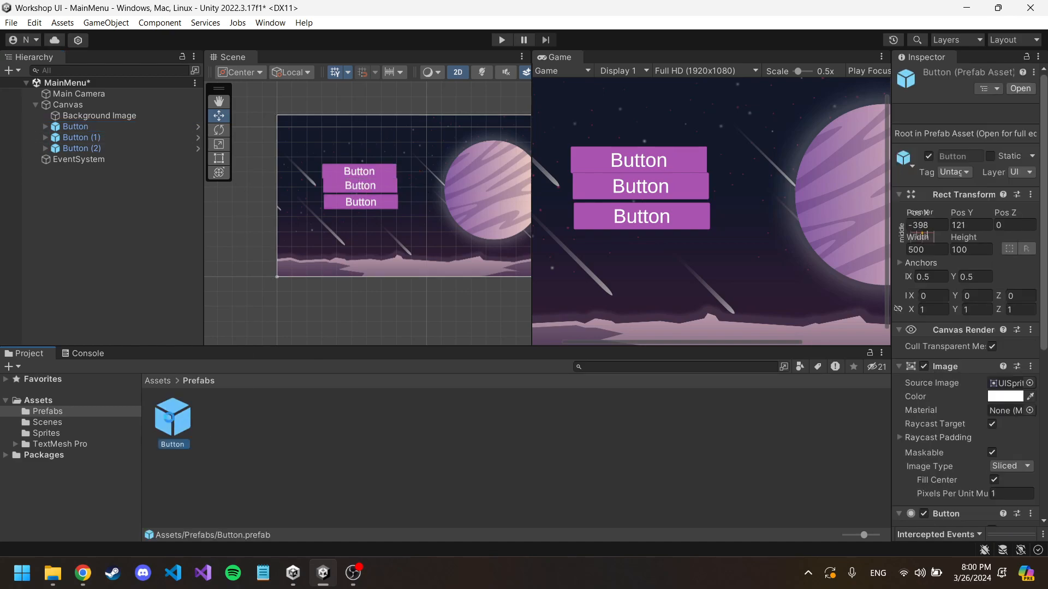
{"action": "double_click", "coordinate": [169, 418]}
{"action": "left_click_drag", "start_coordinate": [892, 223], "coordinate": [727, 218]}
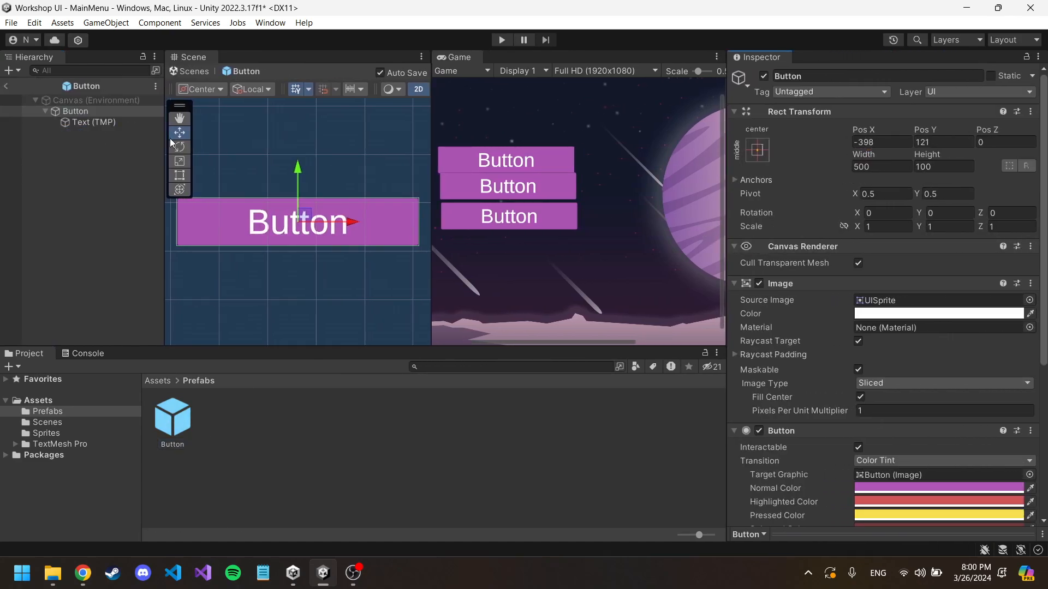
{"action": "left_click", "coordinate": [933, 487]}
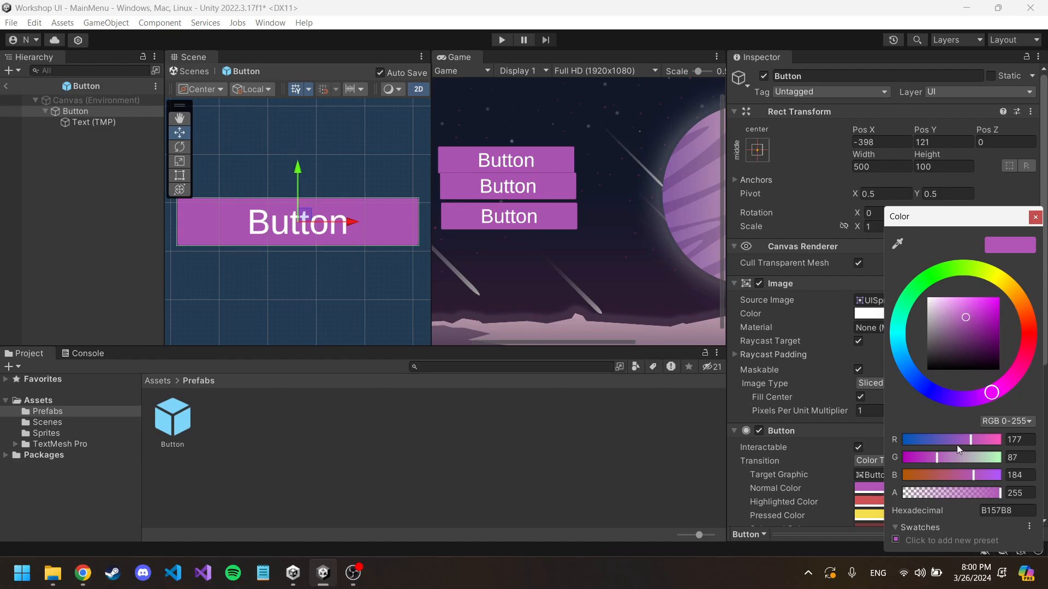
{"action": "left_click_drag", "start_coordinate": [995, 494], "coordinate": [880, 498]}
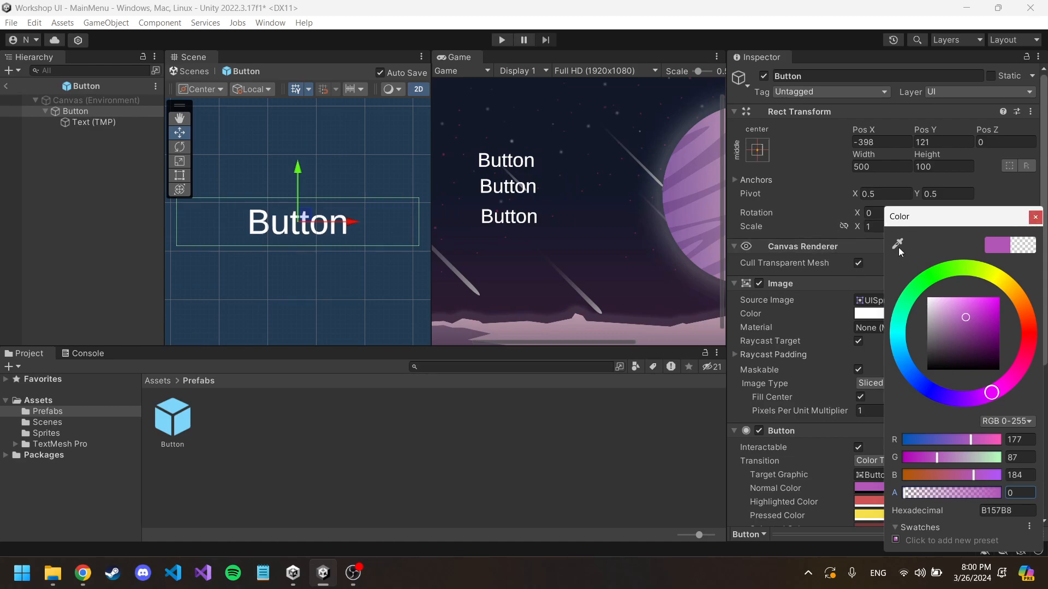
{"action": "left_click", "coordinate": [1035, 218]}
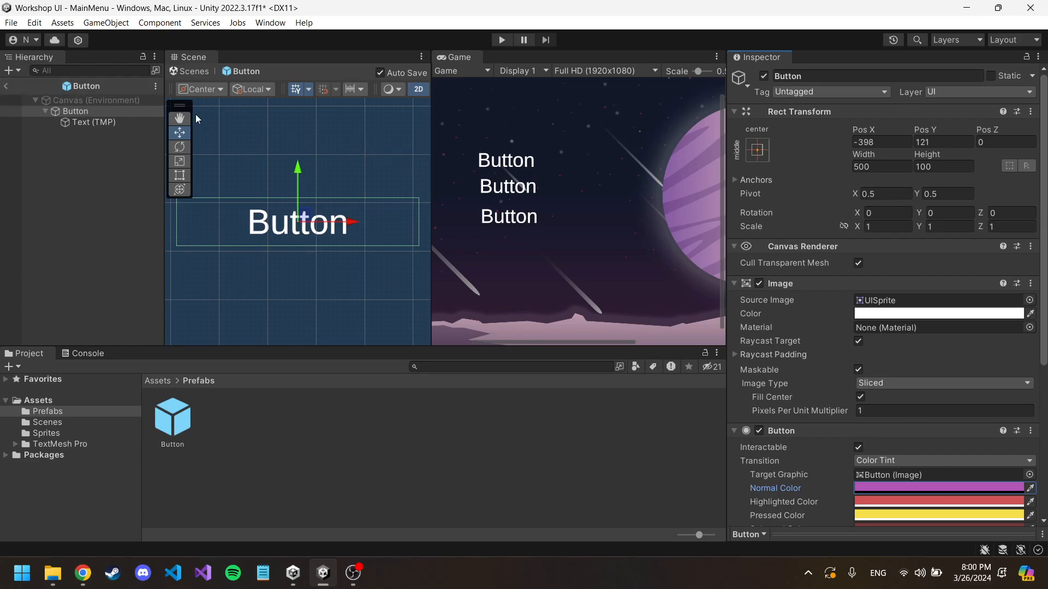
{"action": "left_click", "coordinate": [6, 88]}
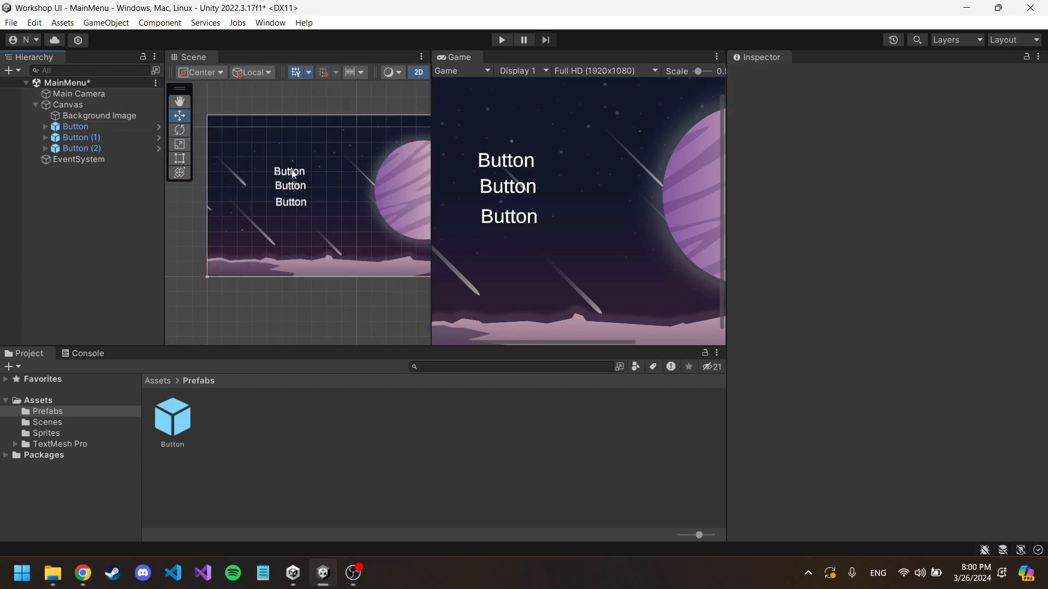
Step: Align the three buttons in an evenly spaced column at X -402, with Y positions 150, 50 and -50
{"action": "left_click", "coordinate": [98, 152]}
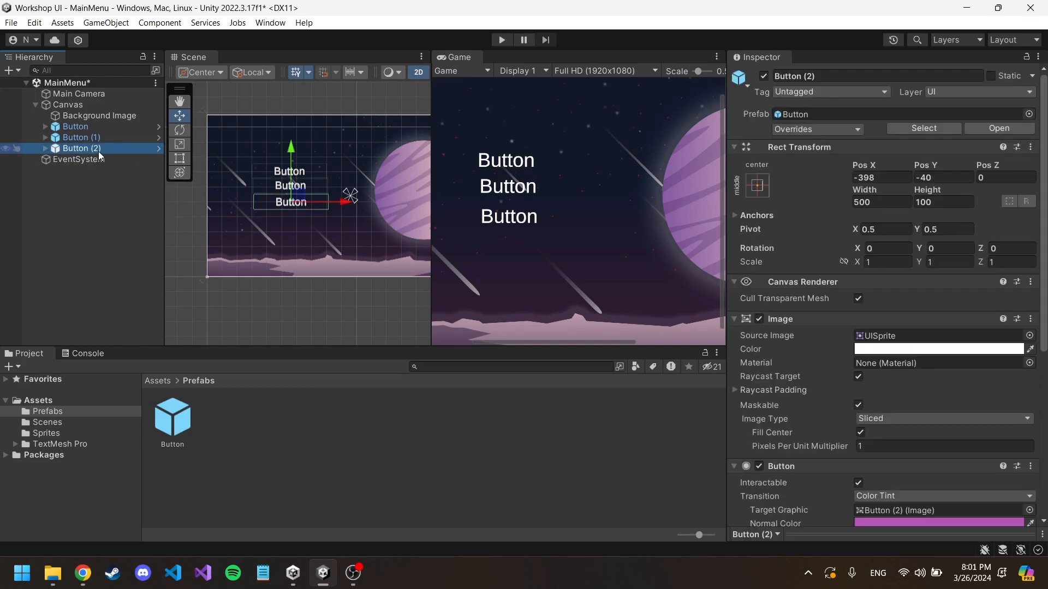
{"action": "left_click_drag", "start_coordinate": [295, 195], "coordinate": [306, 207]}
{"action": "left_click", "coordinate": [180, 158]}
{"action": "left_click", "coordinate": [299, 174]}
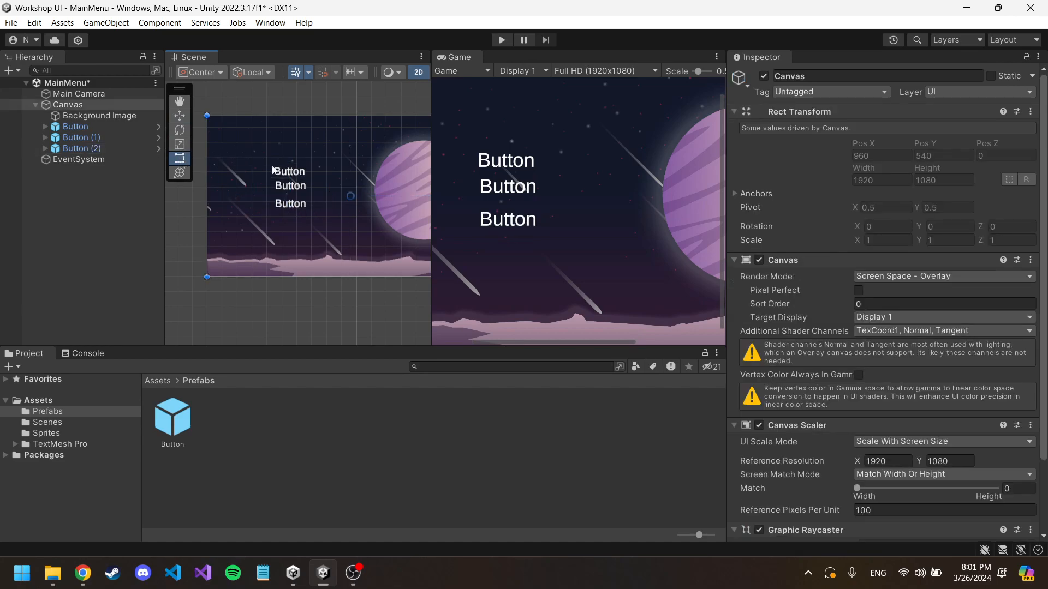
{"action": "left_click", "coordinate": [304, 174]}
{"action": "left_click", "coordinate": [297, 174]}
{"action": "mouse_move", "coordinate": [297, 174]}
{"action": "left_mouse_down"}
{"action": "mouse_move", "coordinate": [294, 165]}
{"action": "mouse_move", "coordinate": [298, 189]}
{"action": "mouse_move", "coordinate": [297, 179]}
{"action": "mouse_move", "coordinate": [379, 207]}
{"action": "mouse_move", "coordinate": [331, 170]}
{"action": "mouse_move", "coordinate": [296, 179]}
{"action": "left_mouse_up"}
{"action": "left_click", "coordinate": [297, 186]}
{"action": "left_click", "coordinate": [298, 187]}
{"action": "left_click", "coordinate": [297, 187]}
{"action": "left_click", "coordinate": [296, 168]}
{"action": "left_click", "coordinate": [295, 168]}
{"action": "left_click", "coordinate": [295, 168]}
{"action": "left_click", "coordinate": [296, 168]}
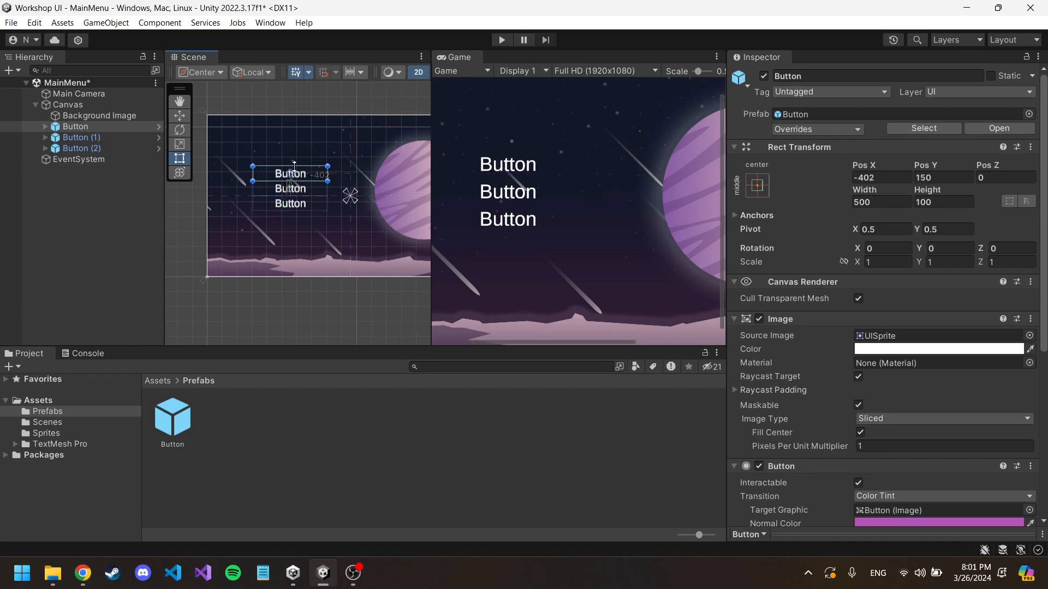
{"action": "left_click", "coordinate": [105, 126]}
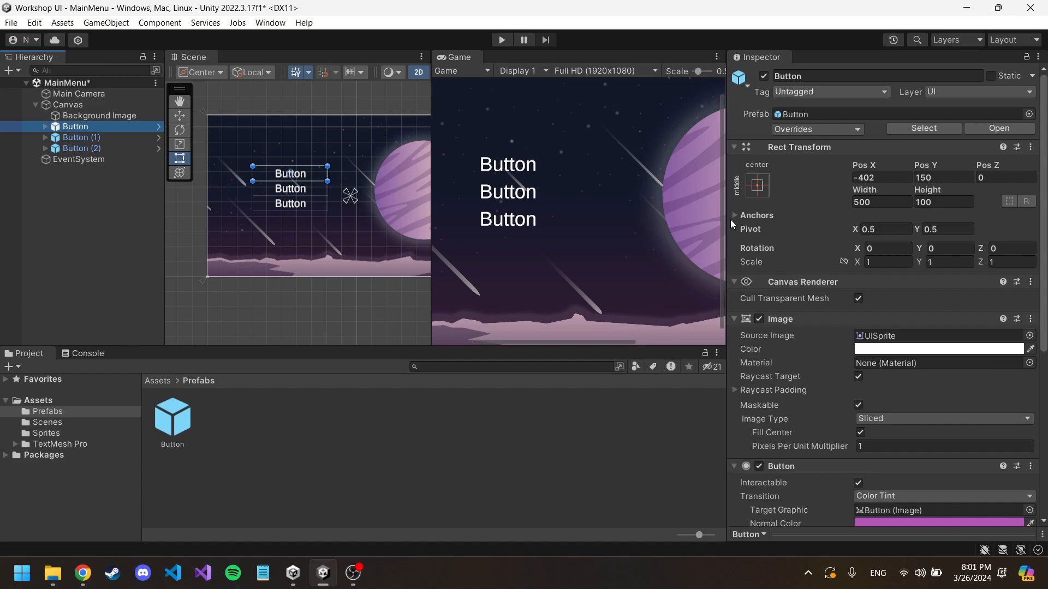
{"action": "left_click", "coordinate": [353, 573]}
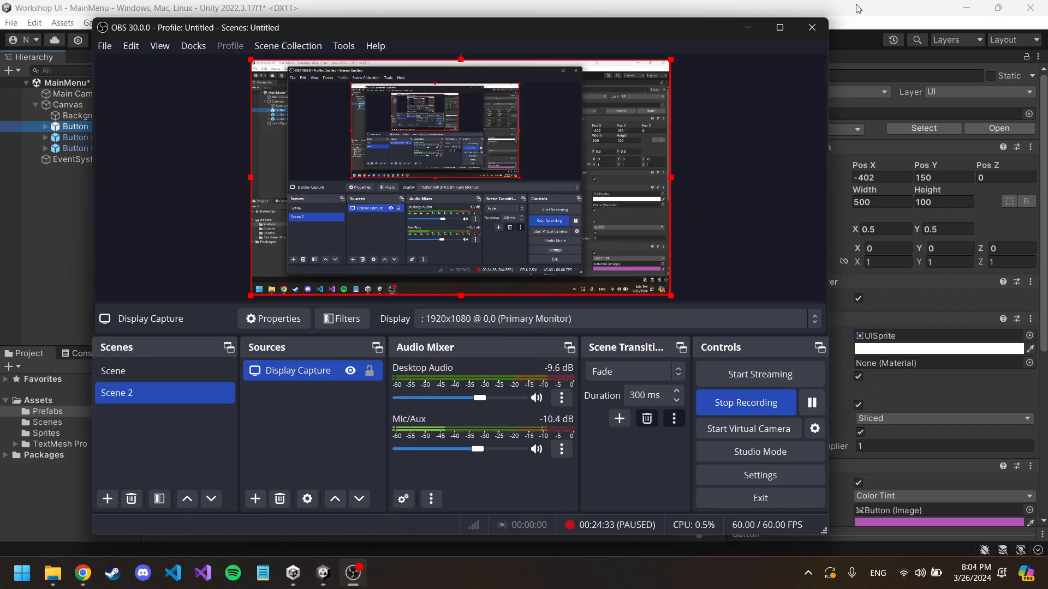
{"action": "left_click", "coordinate": [857, 9]}
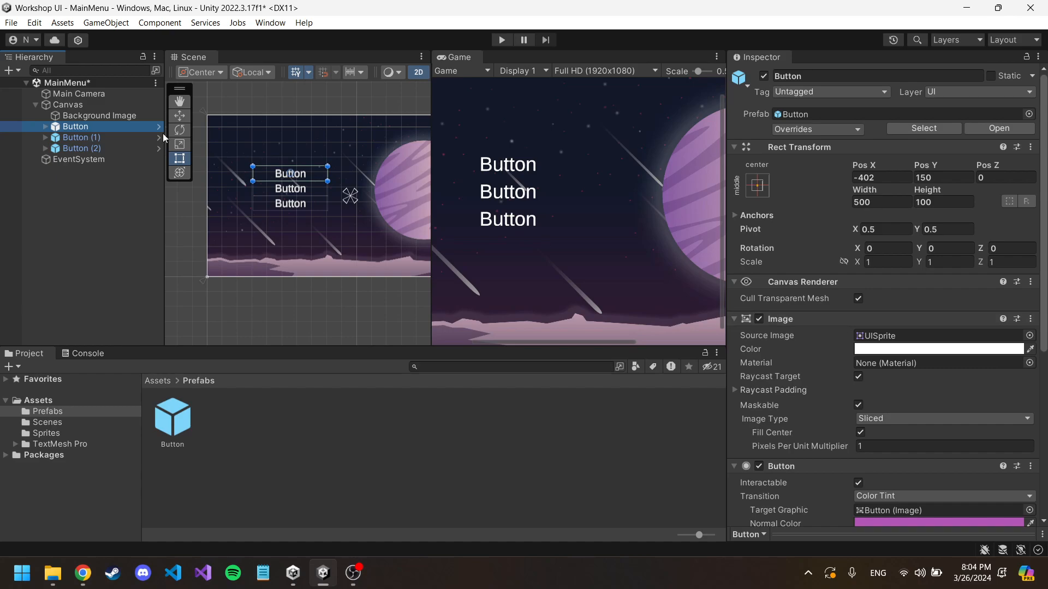
Step: Rename the first button object to "Play" and set its child text to "Play"
{"action": "left_click", "coordinate": [820, 79]}
{"action": "type", "text": "Play"}
{"action": "key", "text": "Return"}
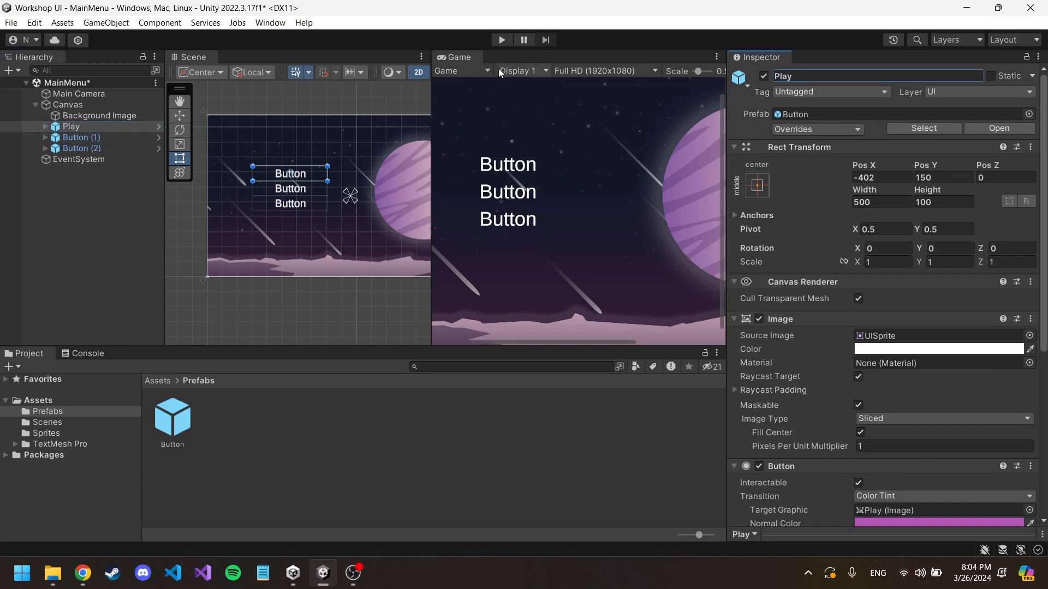
{"action": "left_click", "coordinate": [64, 127]}
{"action": "left_click", "coordinate": [45, 126]}
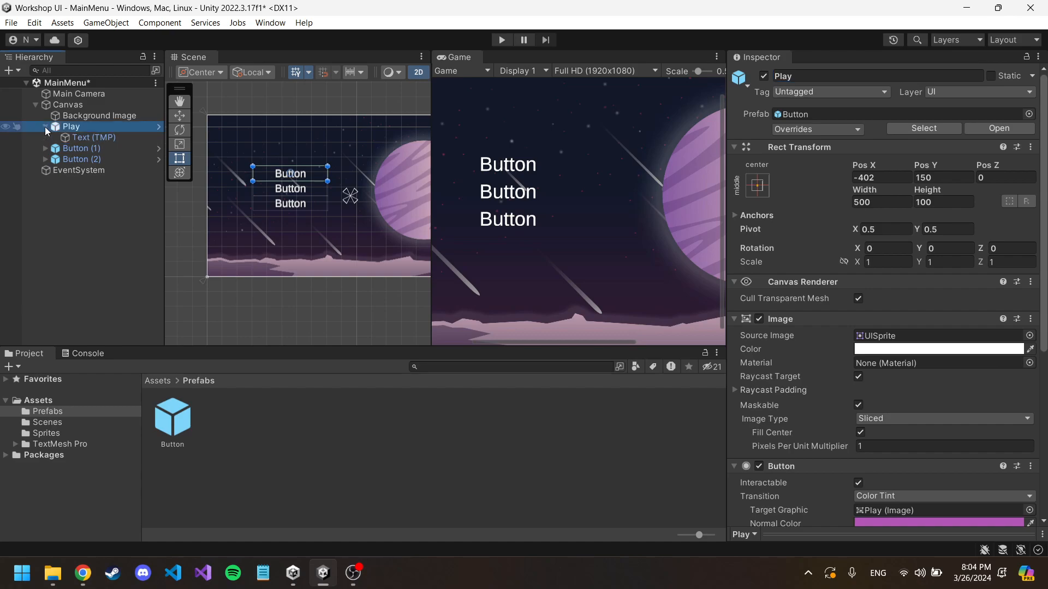
{"action": "left_click", "coordinate": [80, 138]}
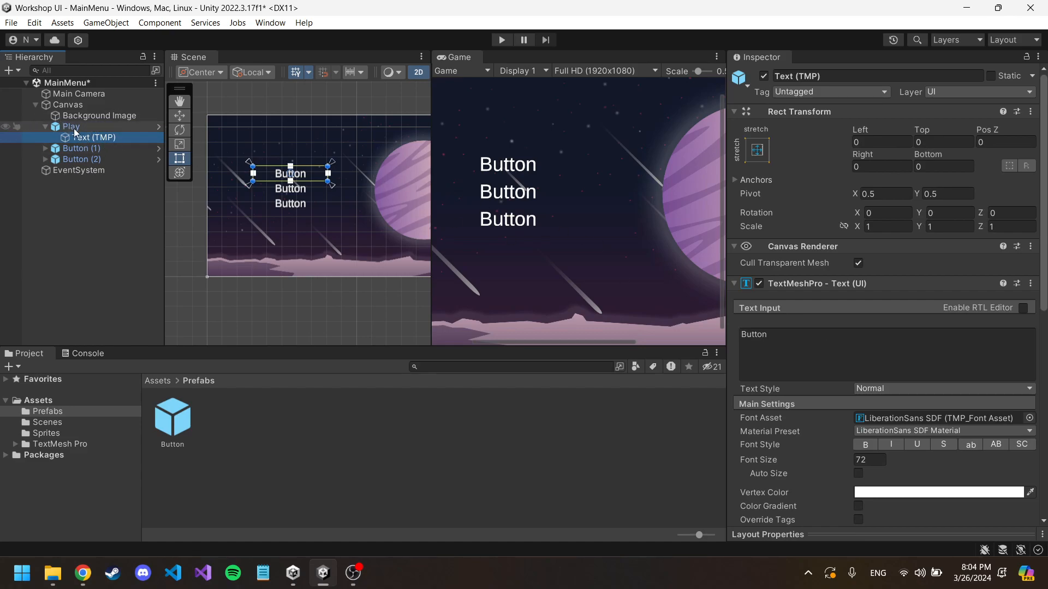
{"action": "left_click", "coordinate": [769, 346]}
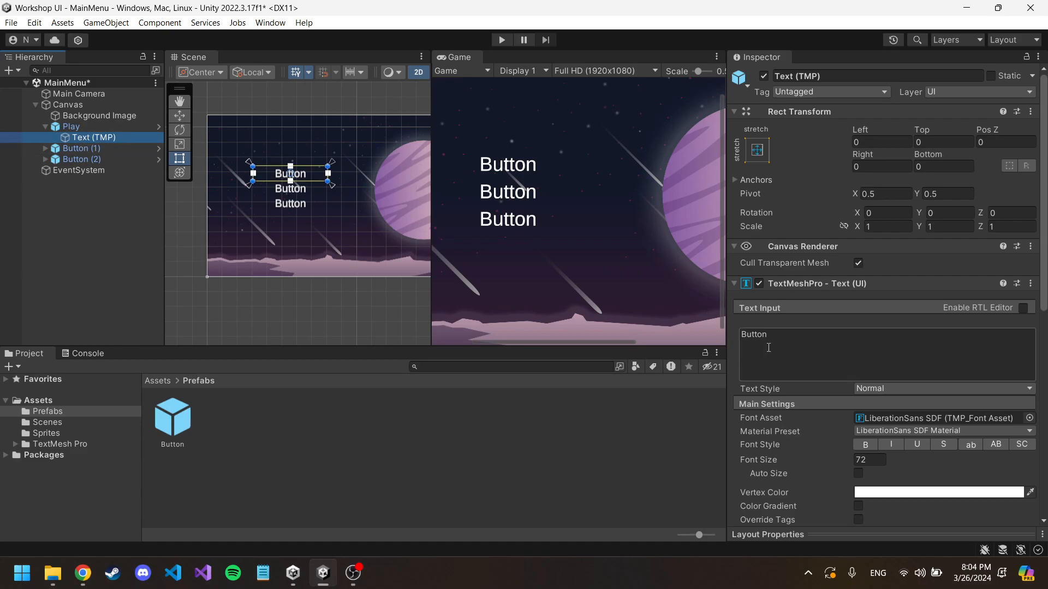
{"action": "type", "text": "Play"}
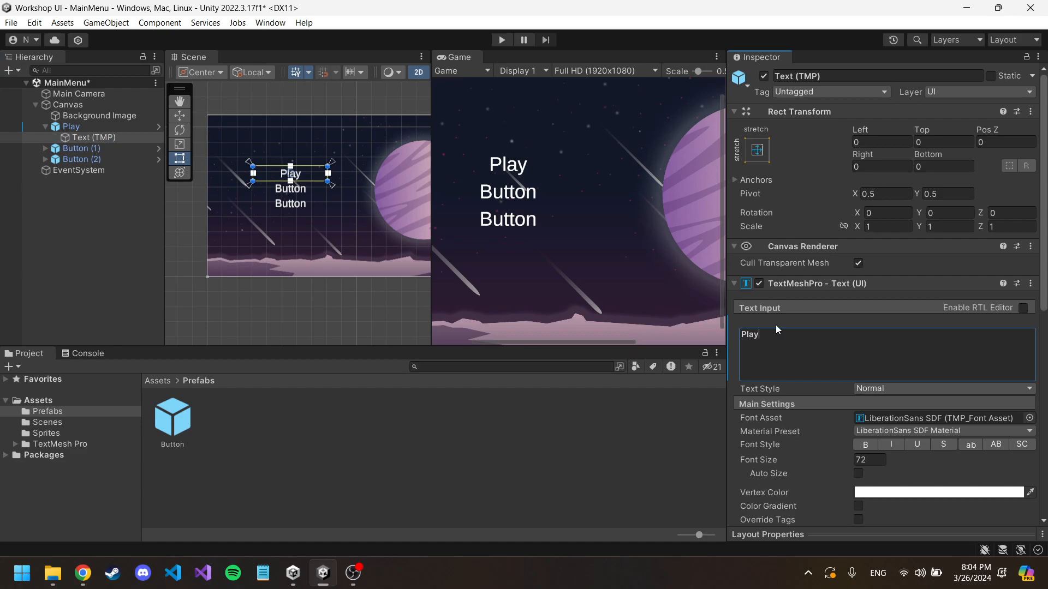
Step: Rename the second button object, Button (1), to "Options Button"
{"action": "left_click", "coordinate": [102, 149]}
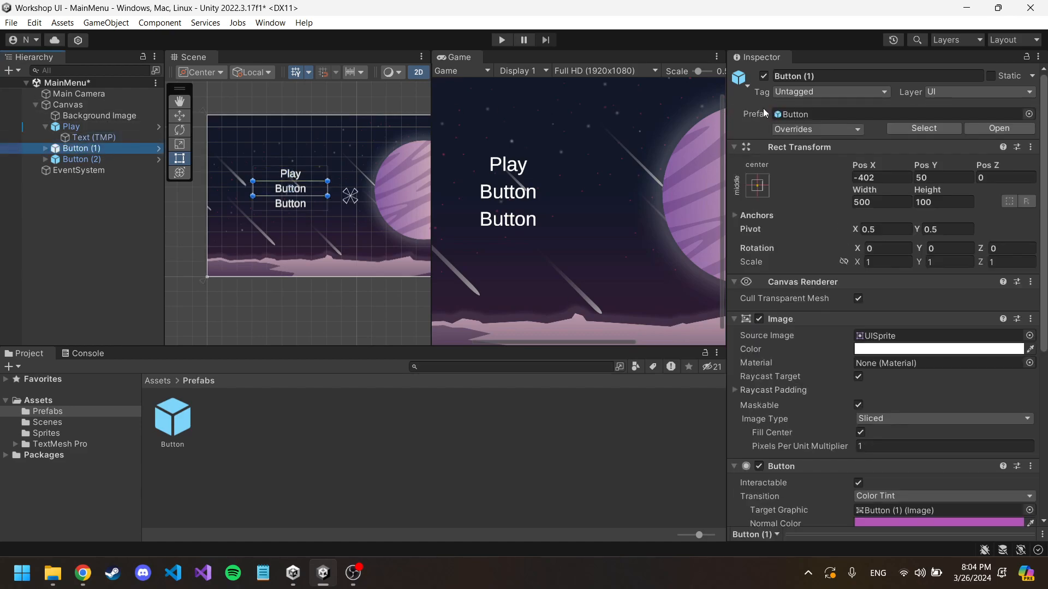
{"action": "left_click", "coordinate": [825, 76]}
{"action": "type", "text": "Opti"}
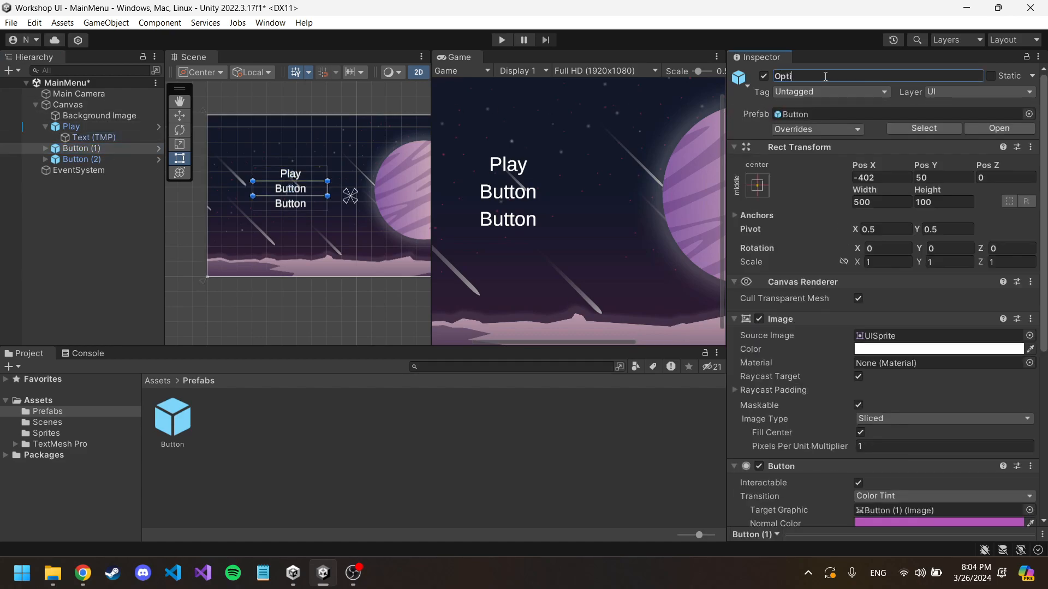
{"action": "type", "text": "ons Button"}
{"action": "key", "text": "Return"}
Step: Rename the Play object to "Play Button"
{"action": "left_click", "coordinate": [97, 128]}
{"action": "left_click", "coordinate": [811, 74]}
{"action": "left_click", "coordinate": [810, 73]}
{"action": "type", "text": "Button"}
{"action": "key", "text": "Return"}
Step: Set the child text of the Options Button to "Options"
{"action": "left_click", "coordinate": [116, 149]}
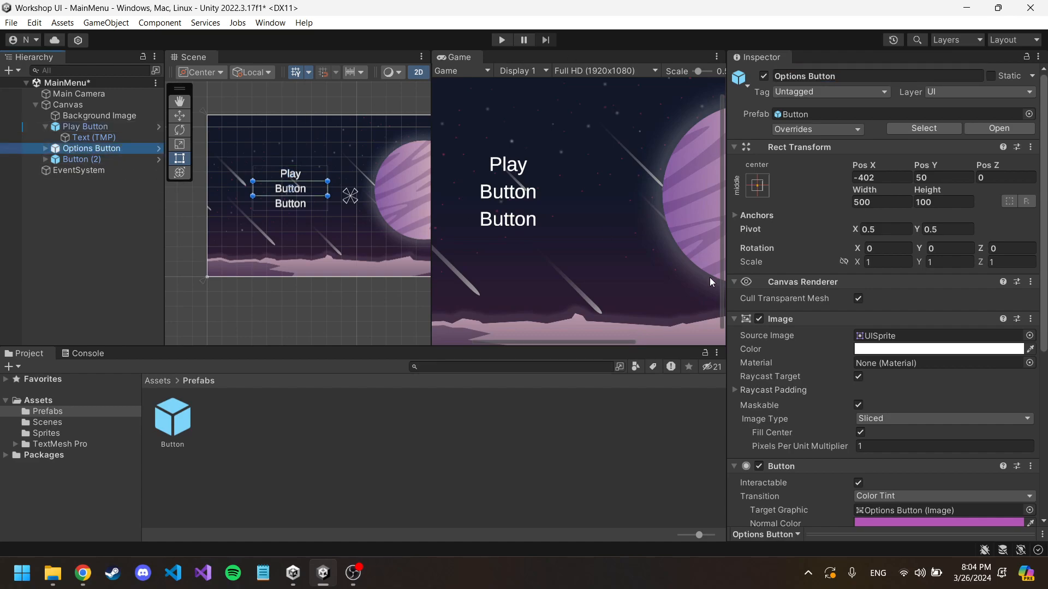
{"action": "left_click", "coordinate": [45, 149]}
{"action": "left_click", "coordinate": [76, 160]}
{"action": "left_click", "coordinate": [795, 346]}
{"action": "type", "text": "Options"}
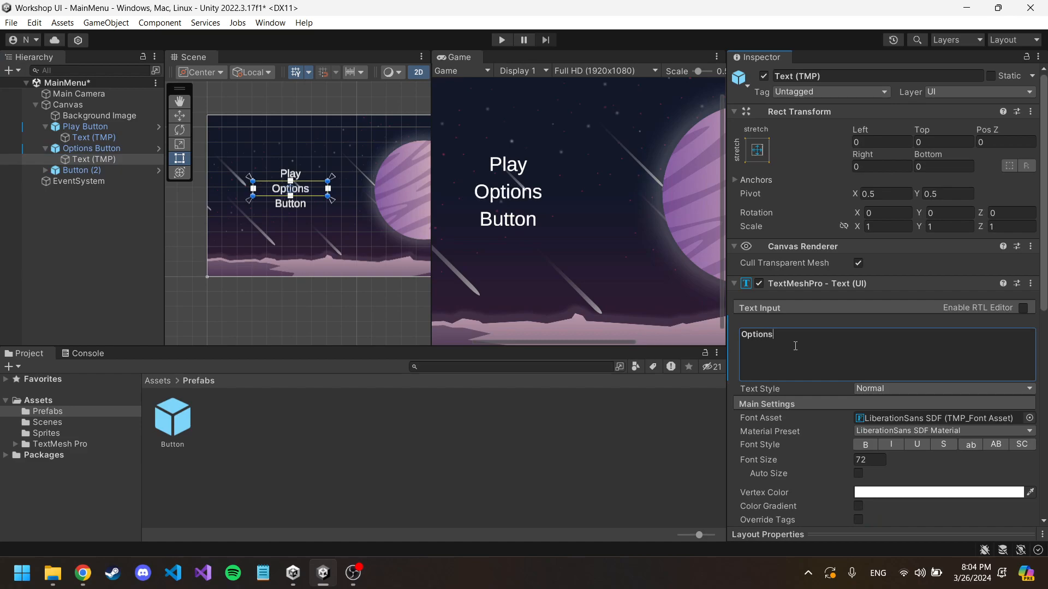
Step: Rename the third button object, Button (2), to "Exit Button" and set its child text to "Exit"
{"action": "left_click", "coordinate": [109, 169]}
{"action": "left_click", "coordinate": [837, 77]}
{"action": "type", "text": "Exit Button"}
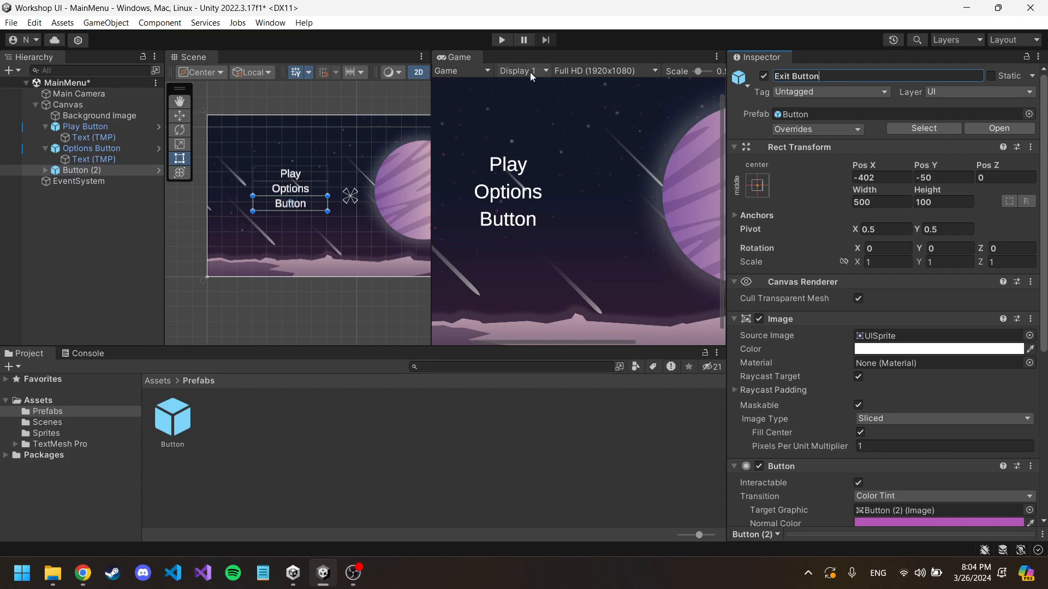
{"action": "left_click", "coordinate": [46, 170]}
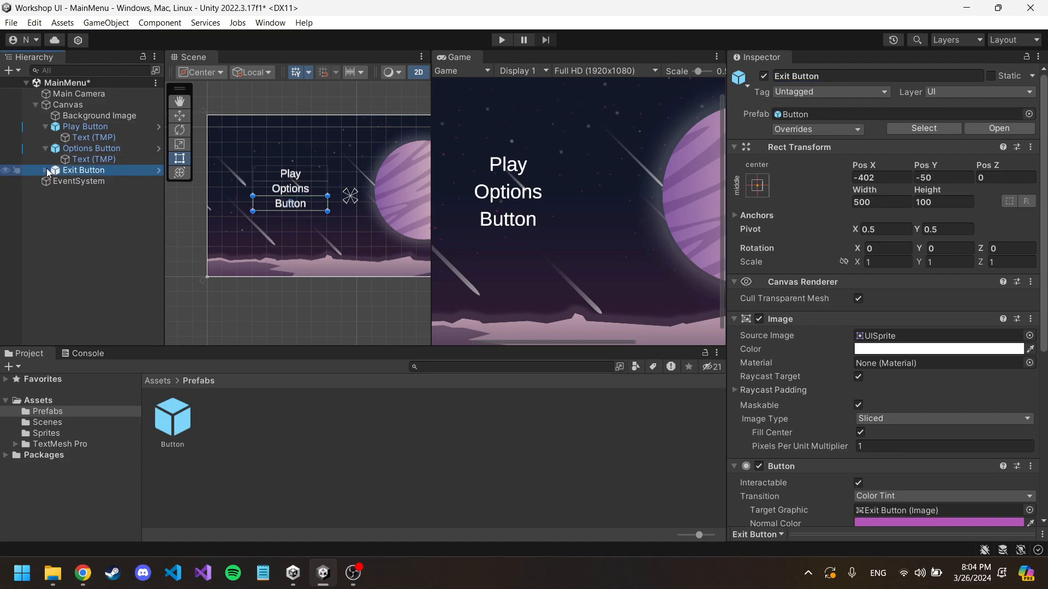
{"action": "left_click", "coordinate": [93, 180]}
{"action": "left_click", "coordinate": [778, 334]}
{"action": "type", "text": "Exit"}
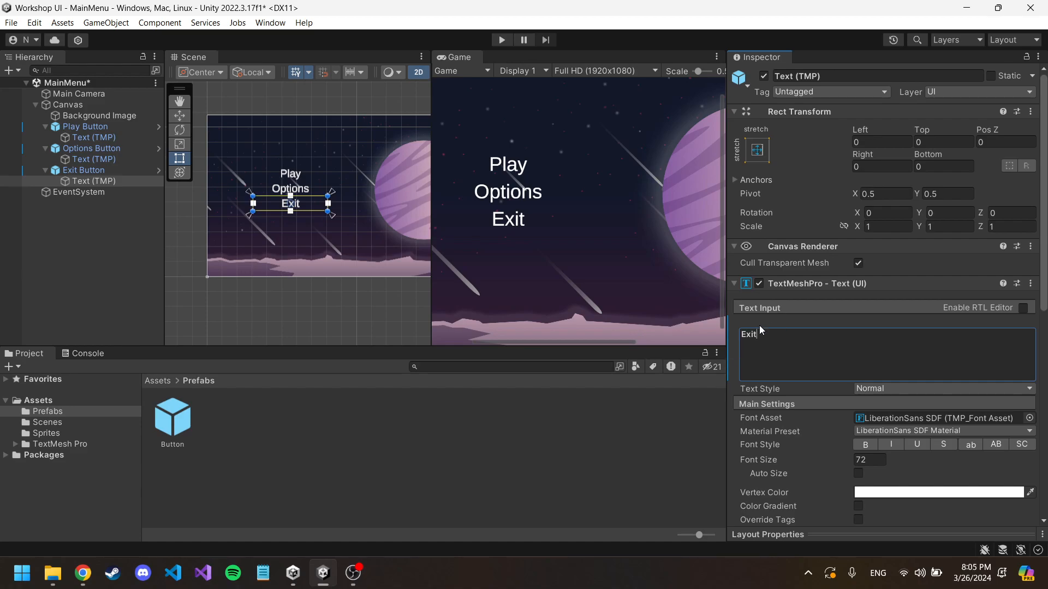
Step: Open the Game view's aspect ratio and resolution options
{"action": "left_click", "coordinate": [631, 58]}
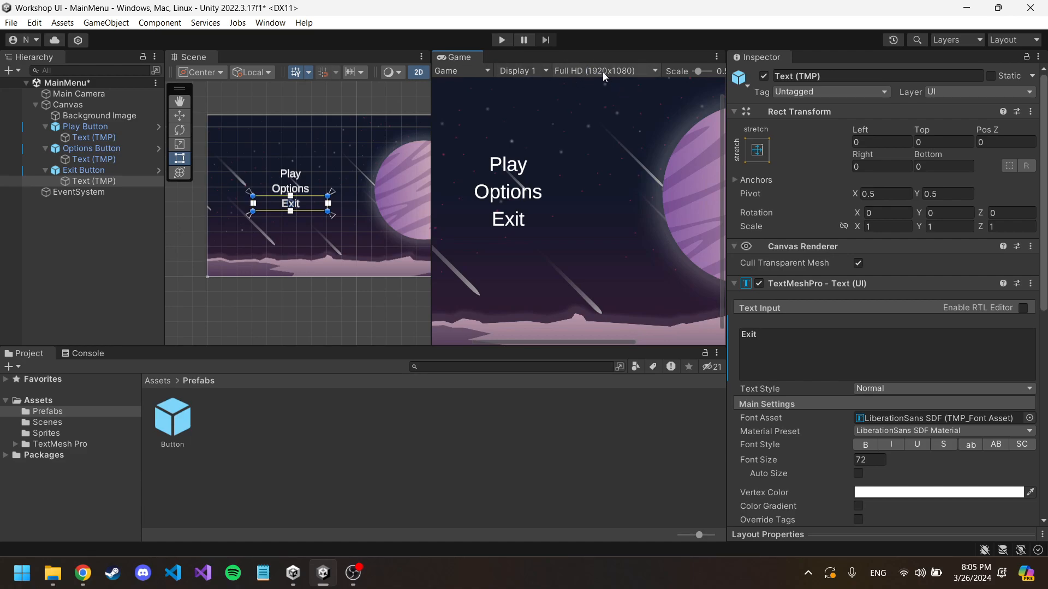
{"action": "left_click", "coordinate": [619, 75]}
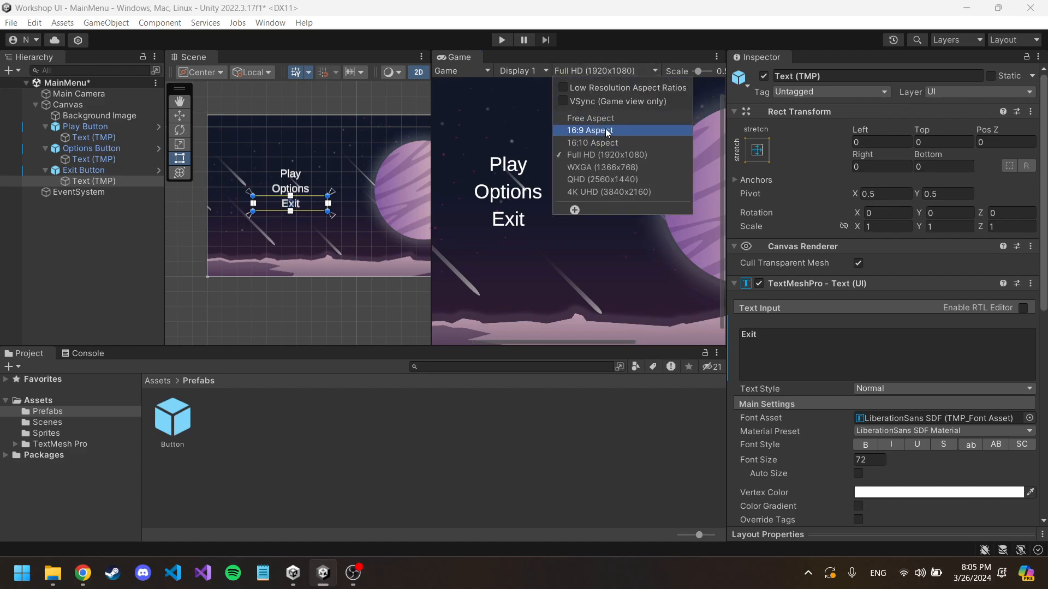
{"action": "left_click", "coordinate": [571, 88]}
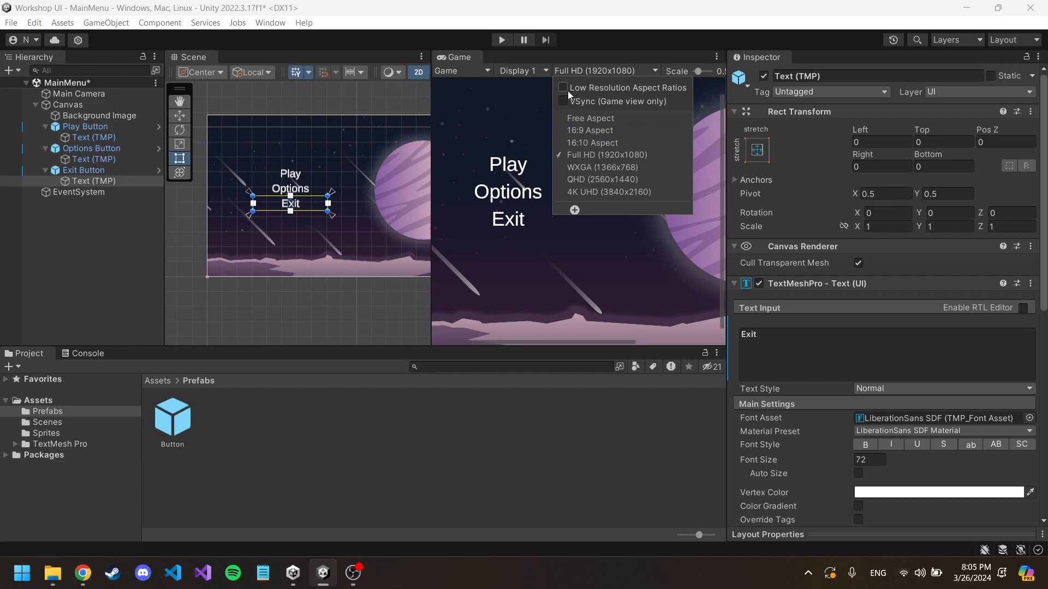
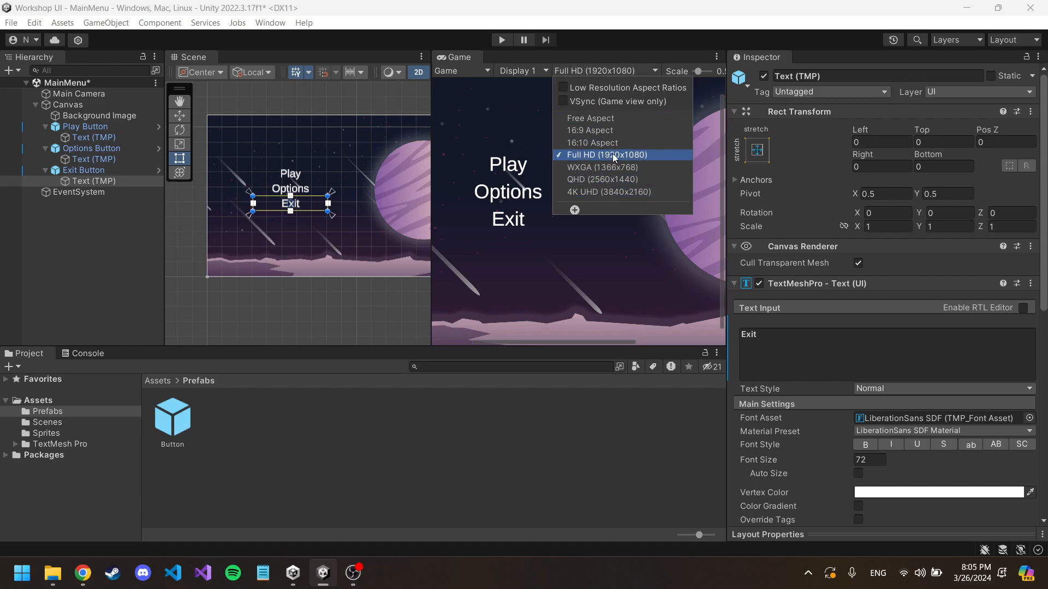
Step: Try adding an empty On Click event entry to the Play Button, and remove it
{"action": "left_click", "coordinate": [616, 71]}
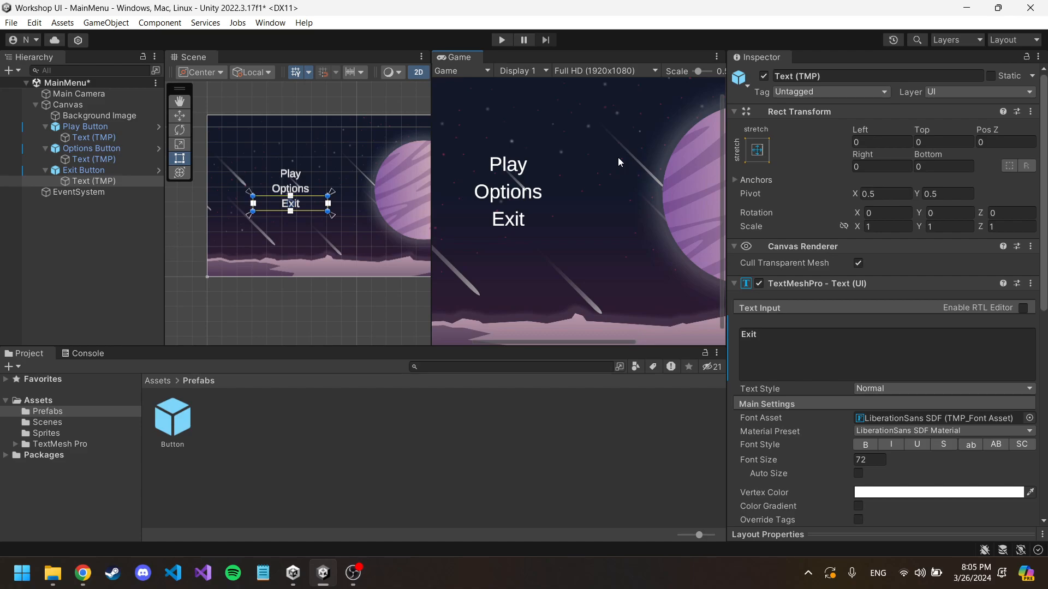
{"action": "left_click", "coordinate": [93, 130]}
{"action": "scroll", "coordinate": [879, 297], "scroll_direction": "down", "scroll_amount": 2}
{"action": "scroll", "coordinate": [879, 298], "scroll_direction": "down", "scroll_amount": 2}
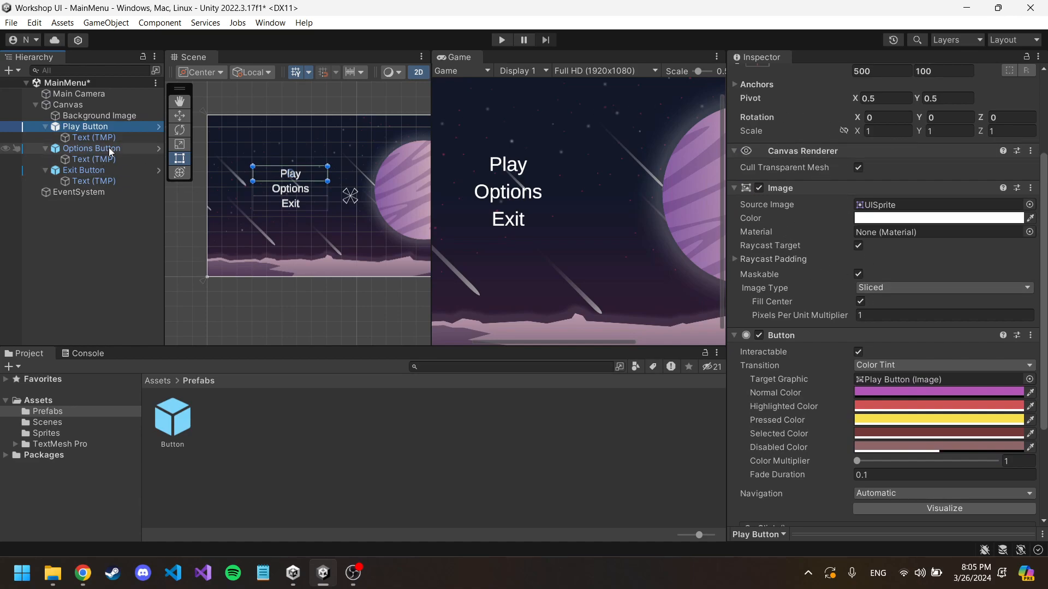
{"action": "scroll", "coordinate": [901, 300], "scroll_direction": "down", "scroll_amount": 3}
{"action": "scroll", "coordinate": [901, 300], "scroll_direction": "down", "scroll_amount": 2}
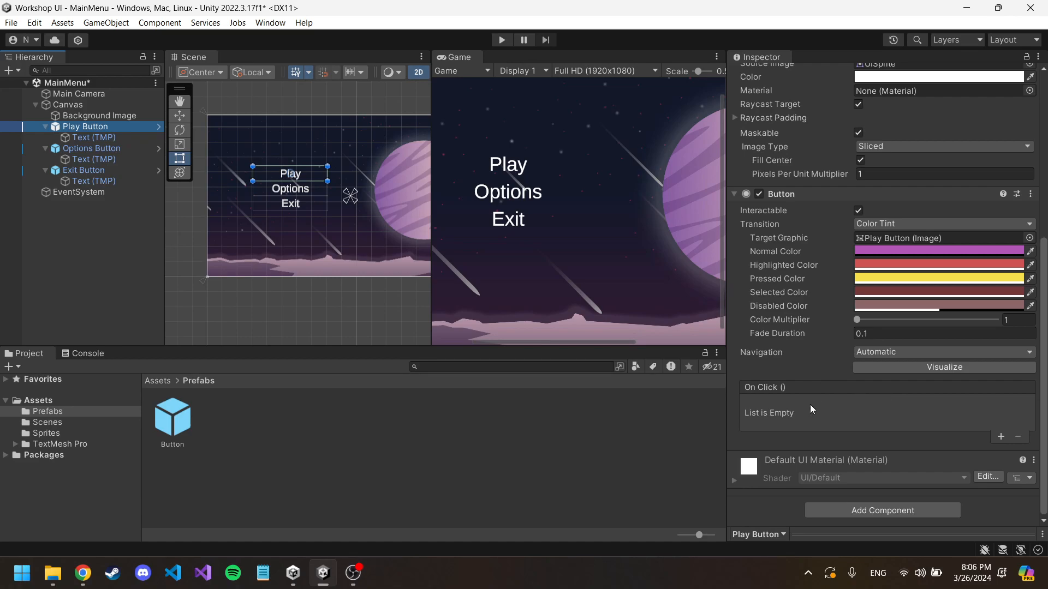
{"action": "left_click", "coordinate": [1001, 438]}
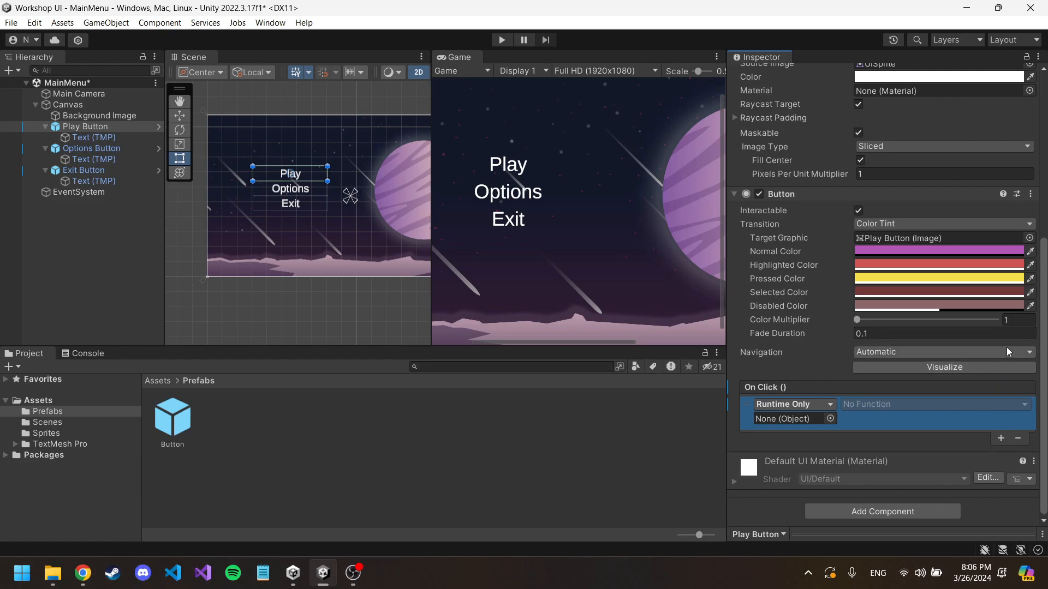
{"action": "left_click", "coordinate": [1018, 442]}
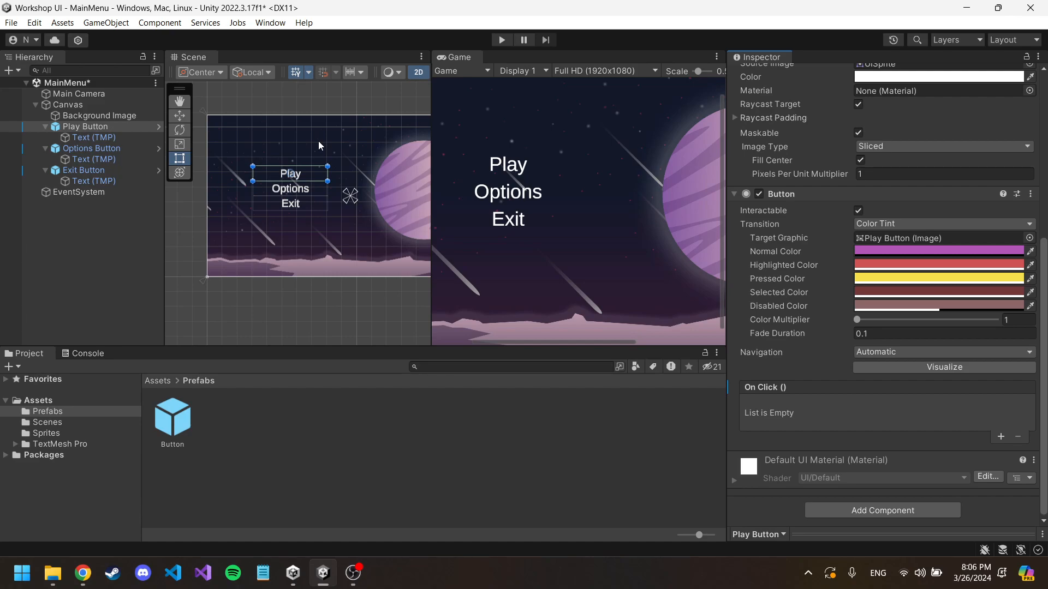
Step: Show the Scenes folder's contents and collapse the Play, Options and Exit buttons in the hierarchy
{"action": "left_click", "coordinate": [51, 424]}
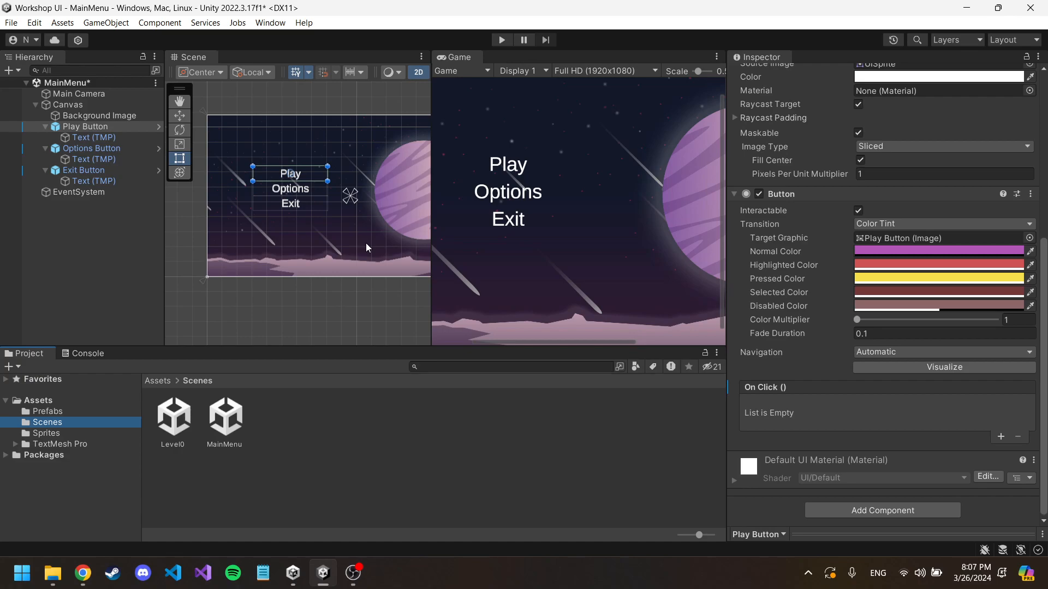
{"action": "left_click", "coordinate": [45, 127]}
{"action": "left_click", "coordinate": [45, 137]}
{"action": "left_click", "coordinate": [48, 146]}
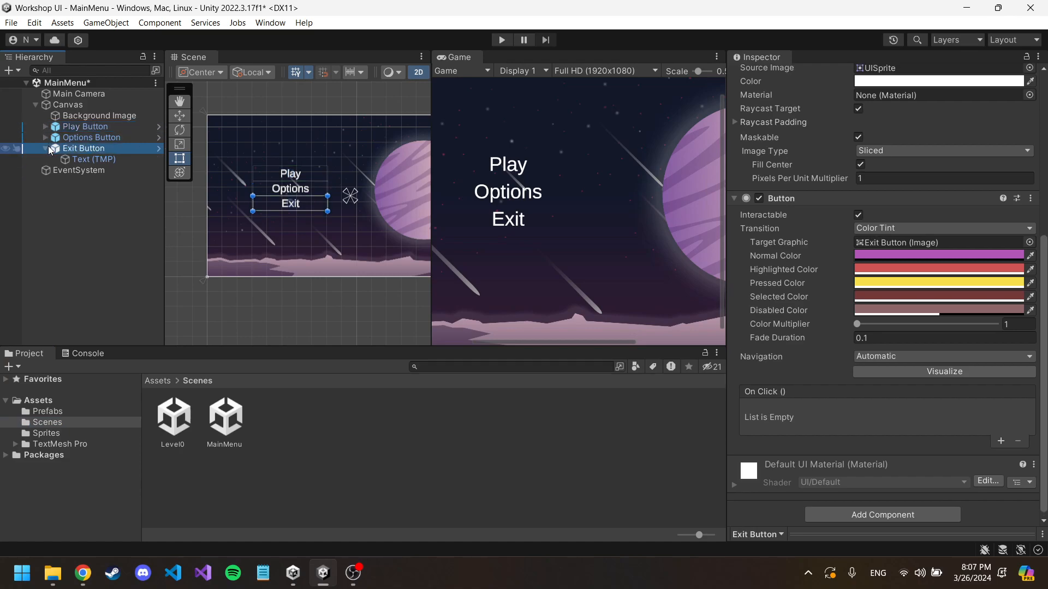
{"action": "left_click", "coordinate": [45, 149]}
Step: Create an empty child object under the Canvas
{"action": "left_click", "coordinate": [68, 104]}
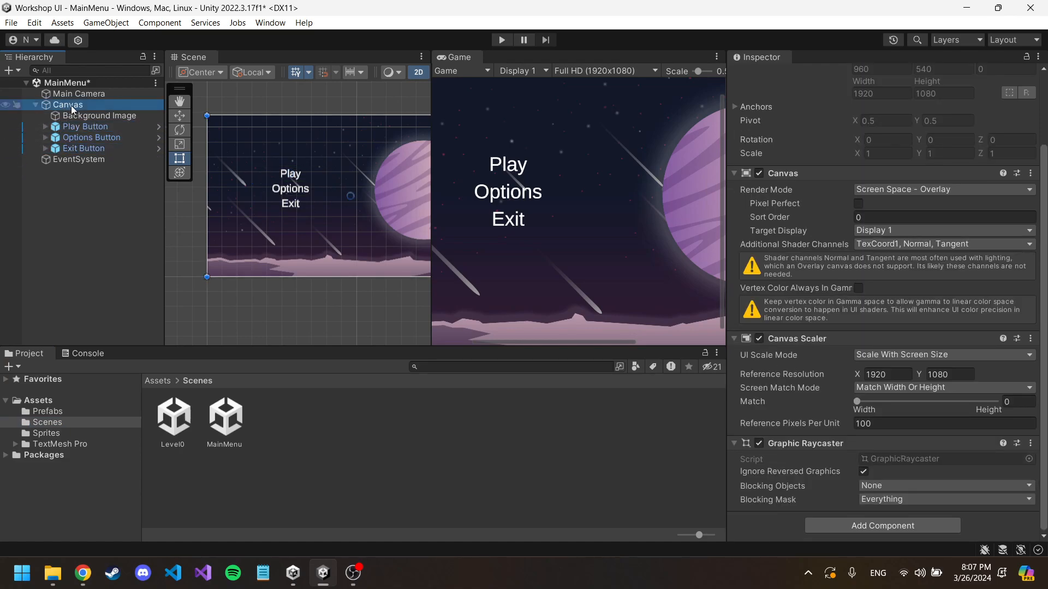
{"action": "right_click", "coordinate": [69, 104]}
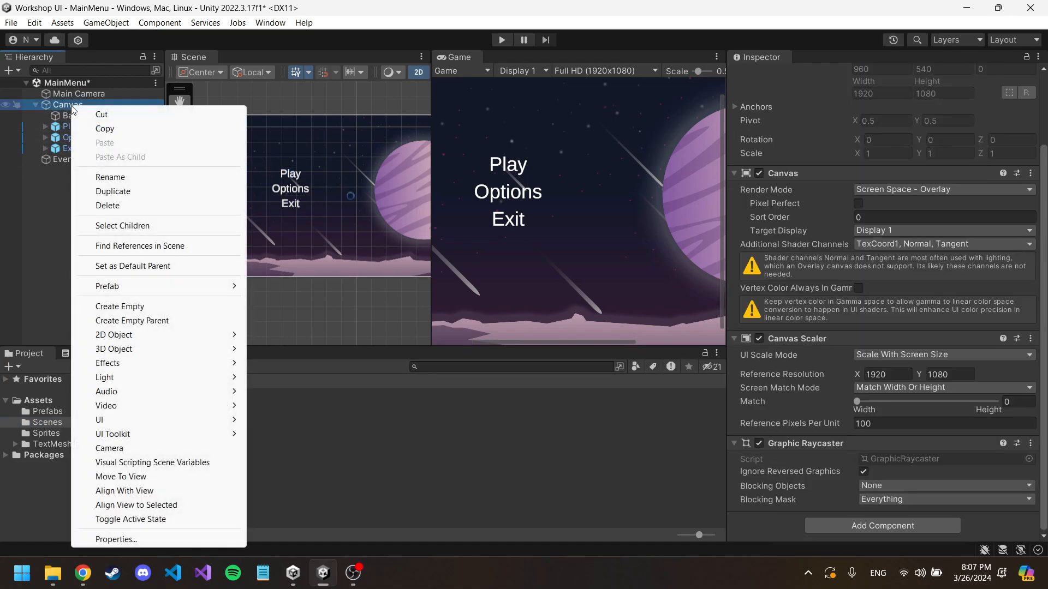
{"action": "left_click", "coordinate": [136, 309]}
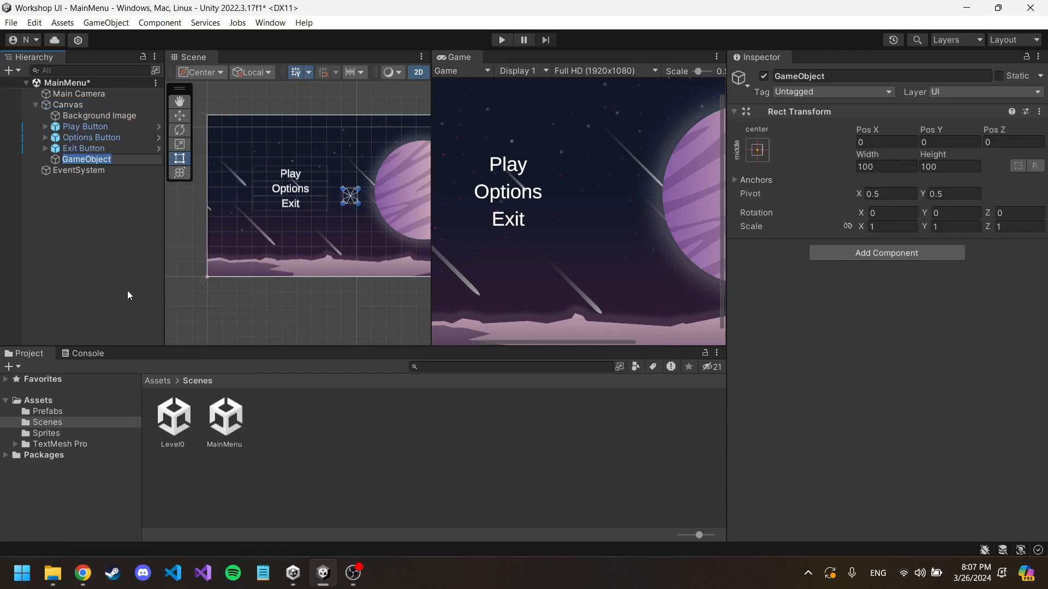
Step: Group the Play, Options and Exit buttons together as children of the empty GameObject
{"action": "left_click", "coordinate": [88, 127]}
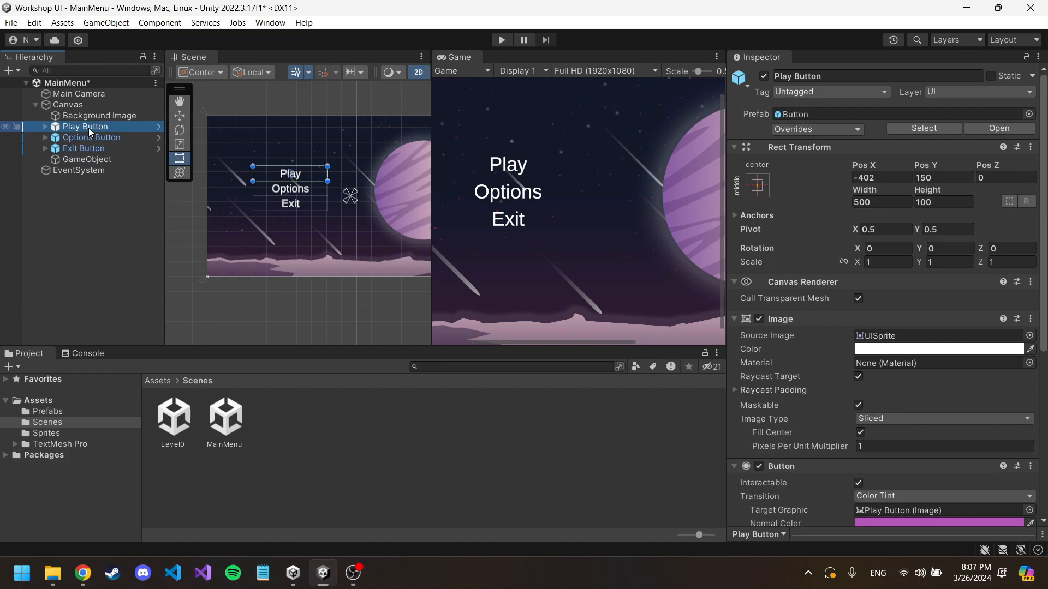
{"action": "key", "text": "shift+Down"}
{"action": "key", "text": "shift+Down"}
{"action": "left_click_drag", "start_coordinate": [89, 129], "coordinate": [102, 158]}
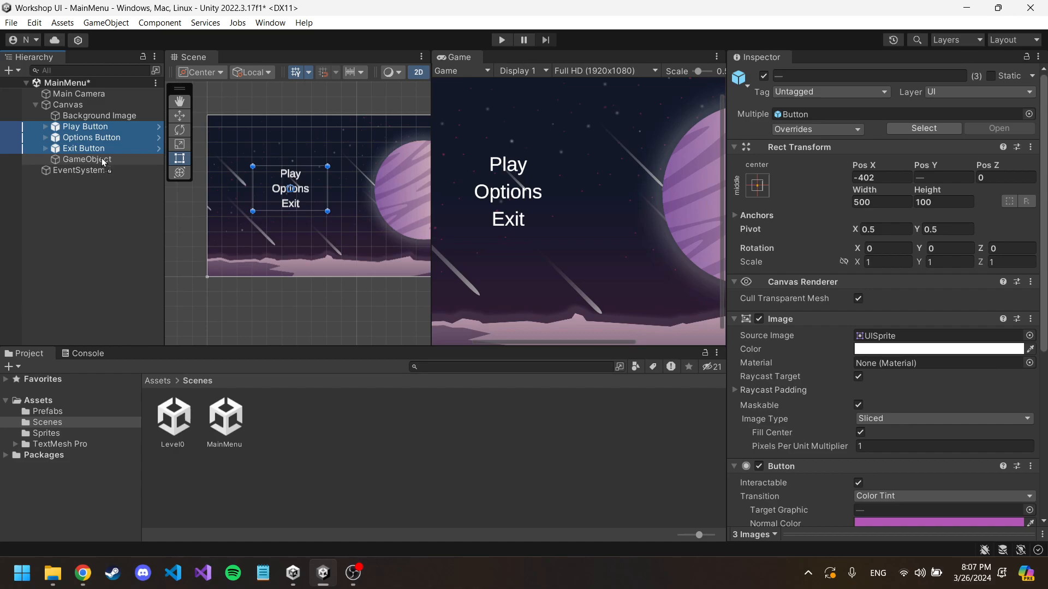
{"action": "left_click_drag", "start_coordinate": [103, 162], "coordinate": [103, 162]}
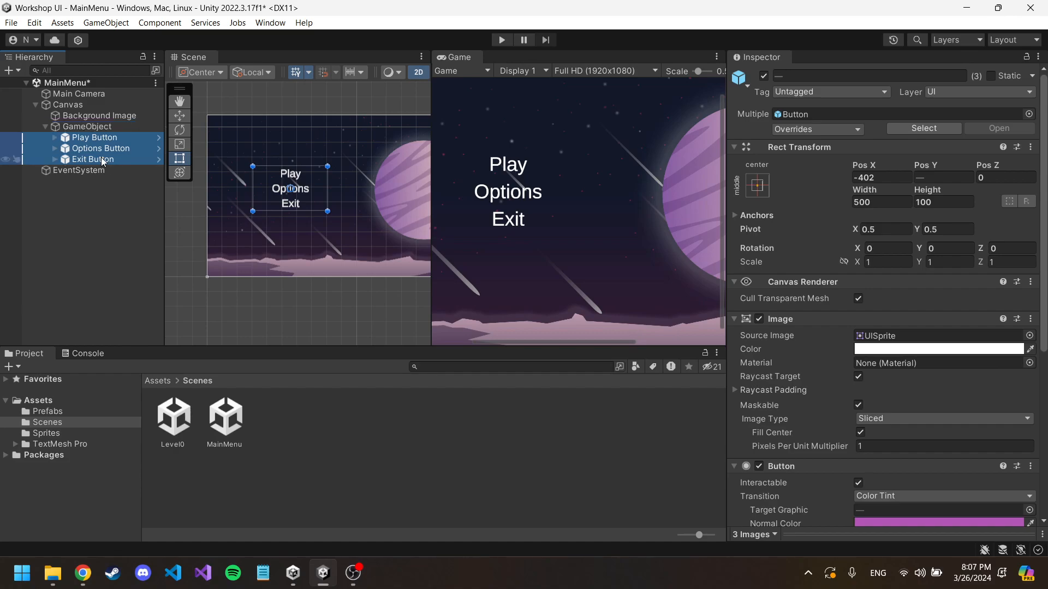
Step: Try moving the buttons' parent GameObject with the Move tool, and switch it inactive and active again
{"action": "left_click", "coordinate": [96, 128]}
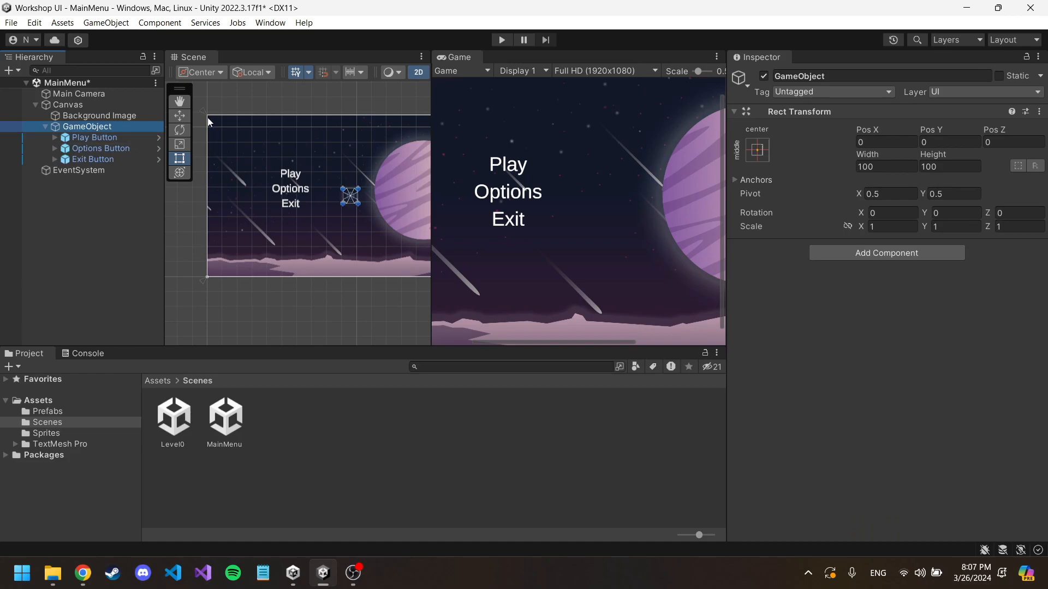
{"action": "left_click", "coordinate": [182, 117]}
{"action": "mouse_move", "coordinate": [320, 186]}
{"action": "left_mouse_down"}
{"action": "mouse_move", "coordinate": [330, 183]}
{"action": "mouse_move", "coordinate": [293, 187]}
{"action": "mouse_move", "coordinate": [315, 191]}
{"action": "mouse_move", "coordinate": [298, 201]}
{"action": "mouse_move", "coordinate": [338, 177]}
{"action": "mouse_move", "coordinate": [371, 182]}
{"action": "mouse_move", "coordinate": [304, 216]}
{"action": "mouse_move", "coordinate": [387, 184]}
{"action": "mouse_move", "coordinate": [289, 171]}
{"action": "mouse_move", "coordinate": [349, 210]}
{"action": "mouse_move", "coordinate": [397, 191]}
{"action": "mouse_move", "coordinate": [314, 181]}
{"action": "left_mouse_up"}
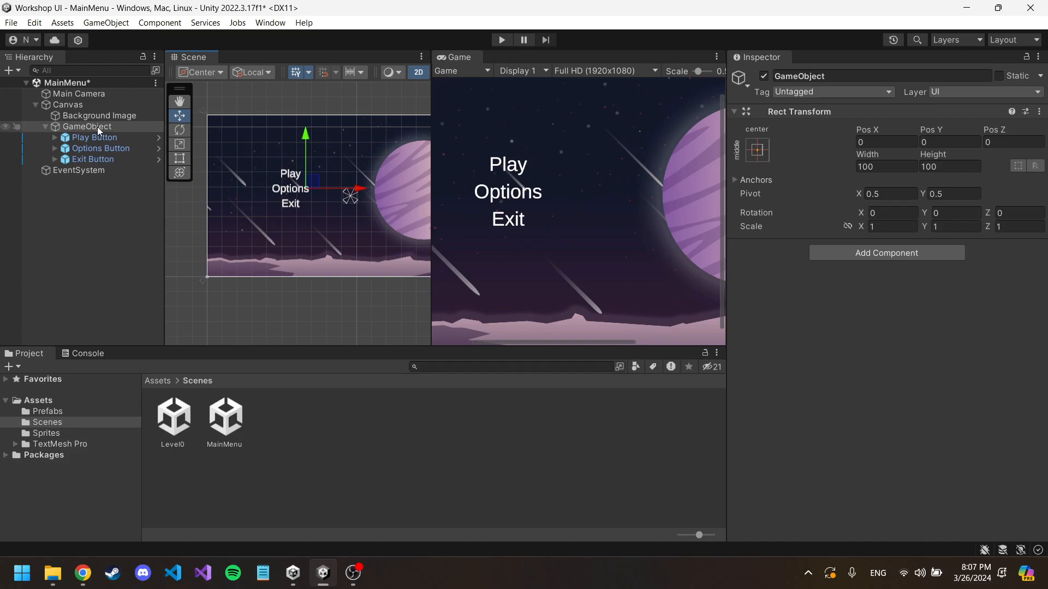
{"action": "left_click", "coordinate": [763, 76]}
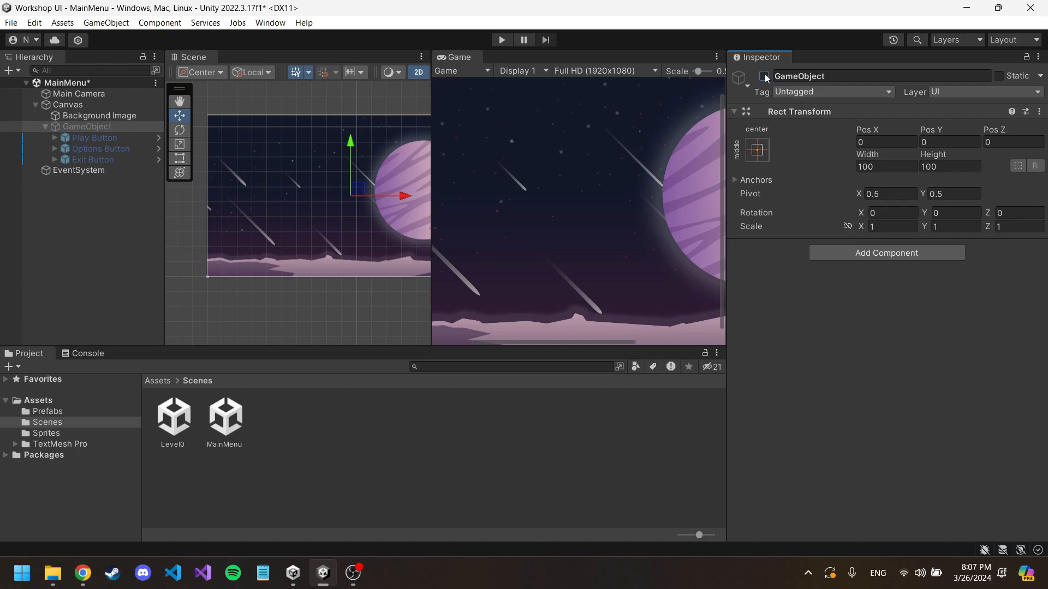
{"action": "left_click", "coordinate": [763, 76]}
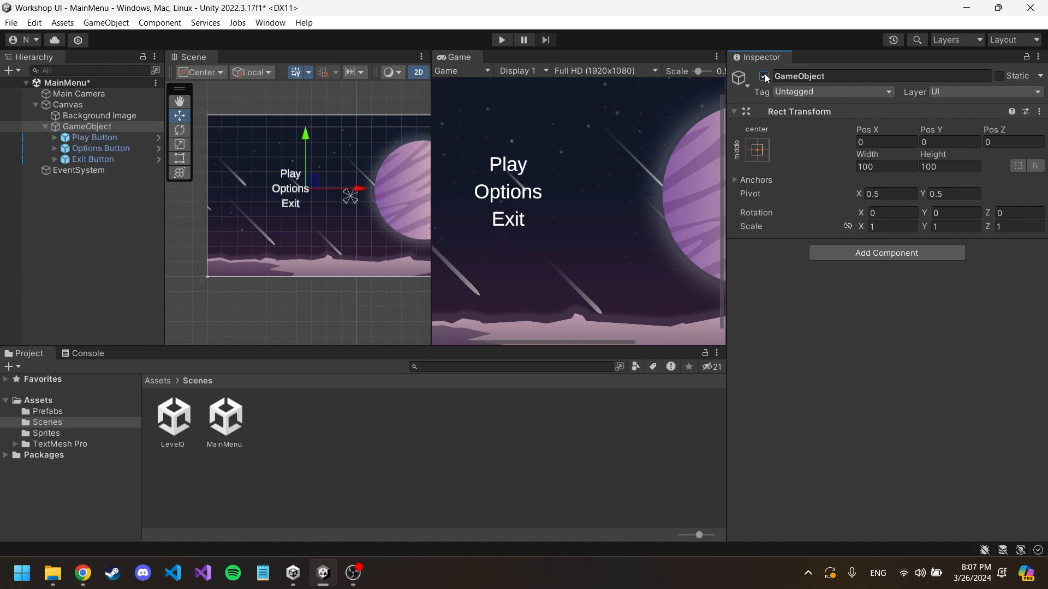
{"action": "left_click", "coordinate": [840, 78]}
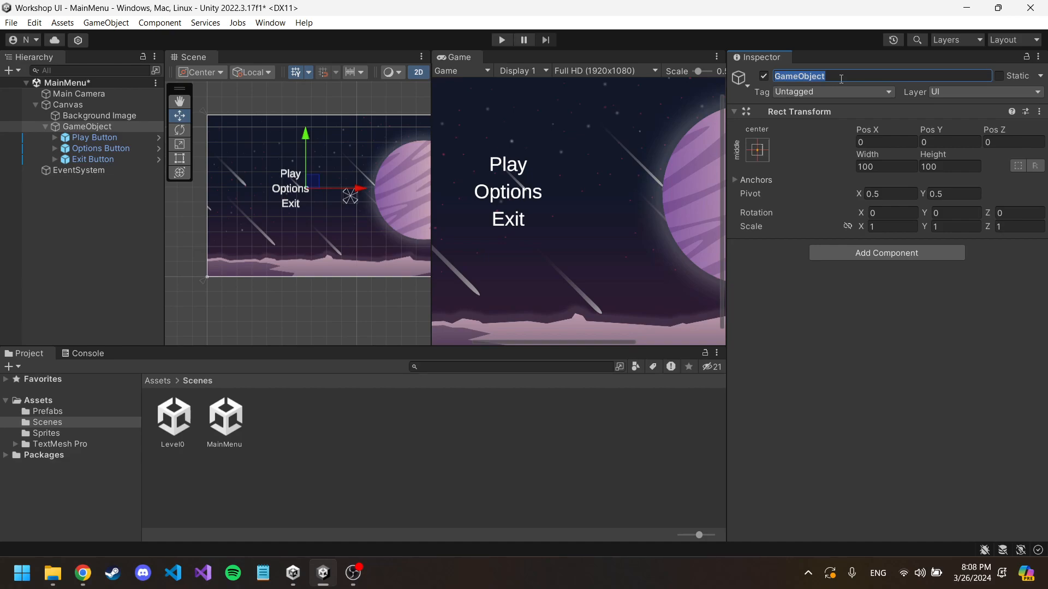
{"action": "left_click", "coordinate": [98, 104]}
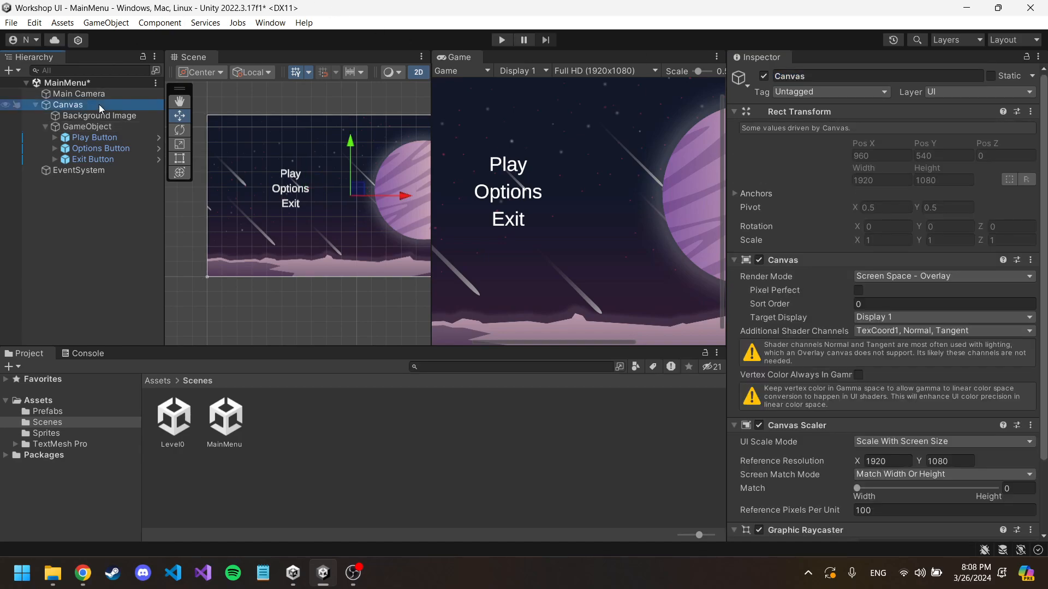
{"action": "right_click", "coordinate": [100, 104]}
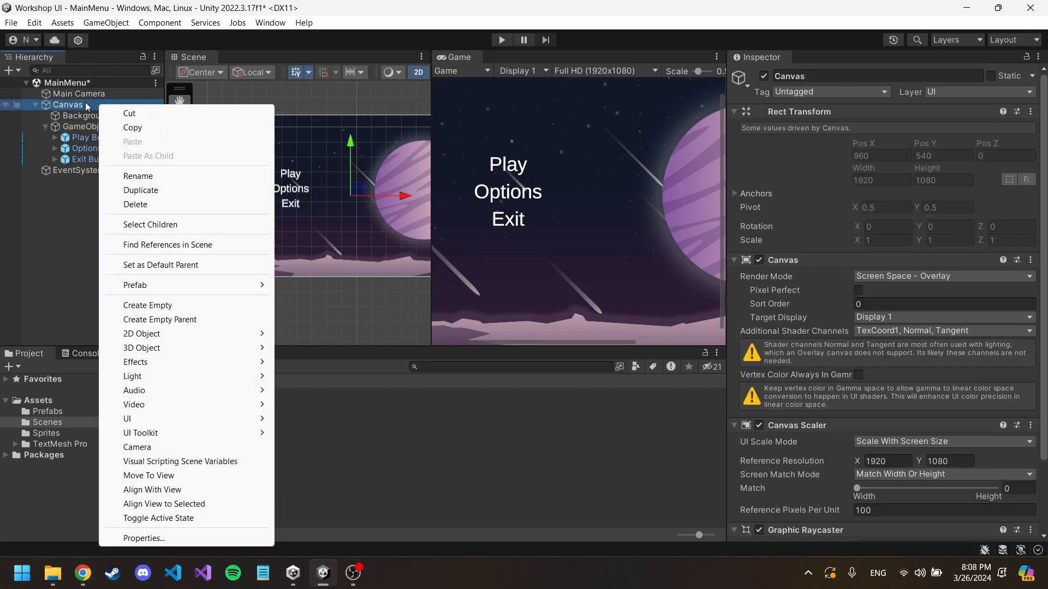
Step: Rename the buttons' parent GameObject to "MainMenu"
{"action": "left_click", "coordinate": [73, 128]}
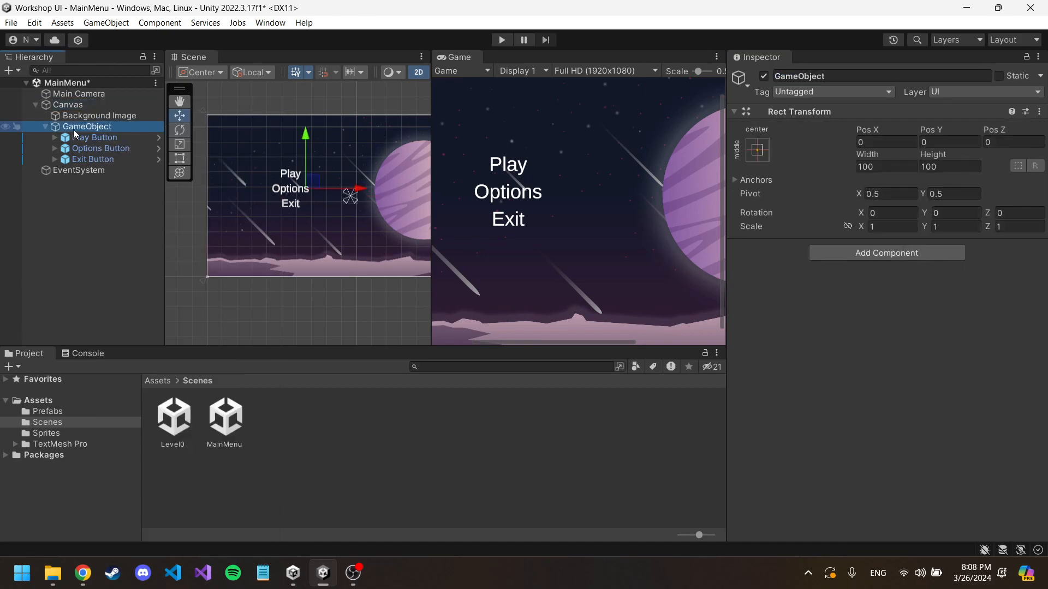
{"action": "left_click", "coordinate": [104, 126]}
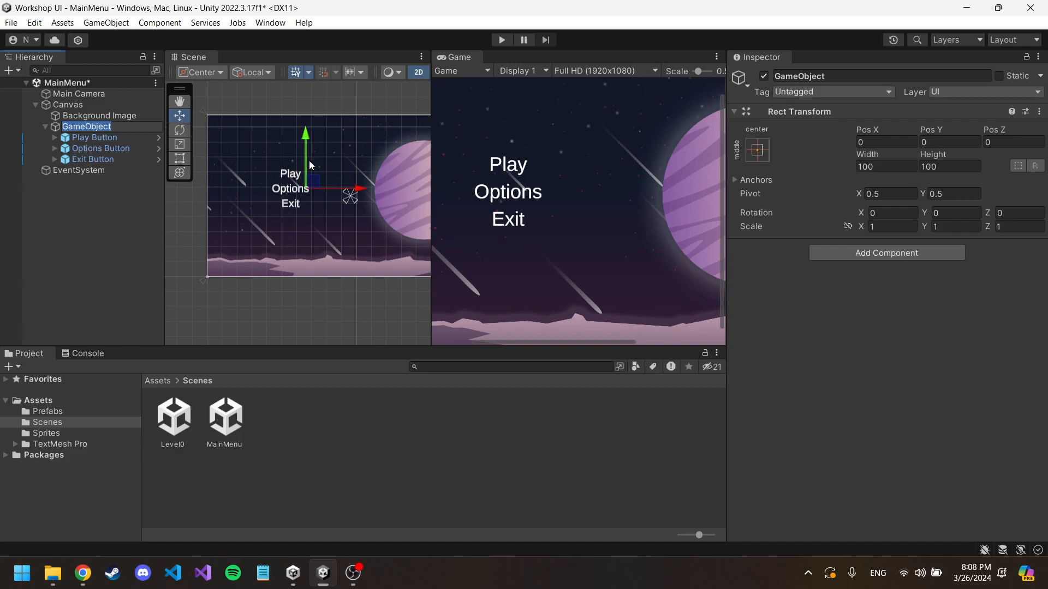
{"action": "type", "text": "MainMenu"}
{"action": "key", "text": "Return"}
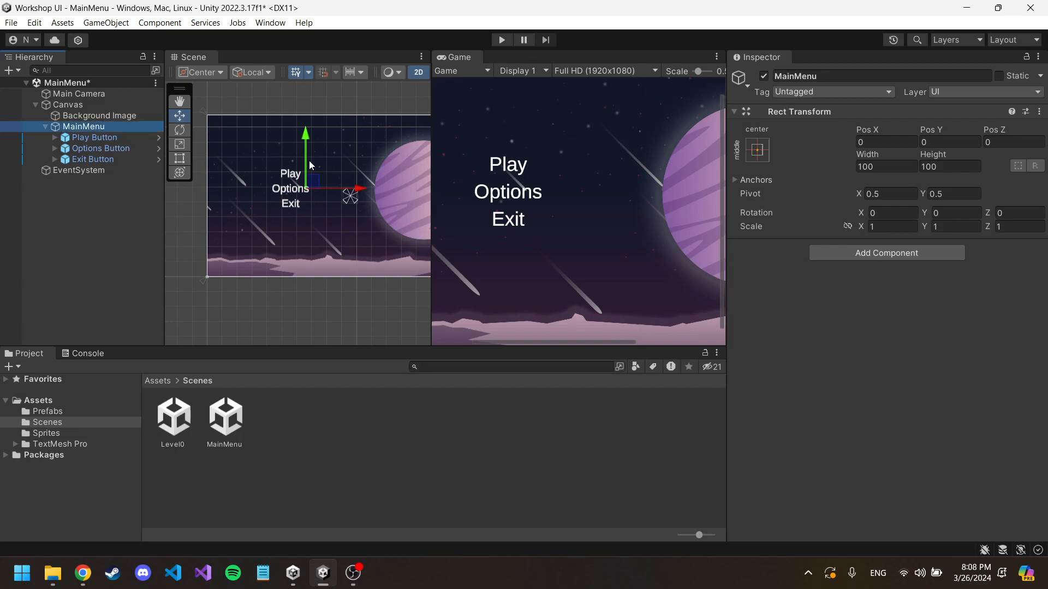
Step: Try moving the MainMenu object with its buttons in the scene, undoing each move
{"action": "left_click_drag", "start_coordinate": [319, 182], "coordinate": [330, 203]}
{"action": "key", "text": "ctrl+z"}
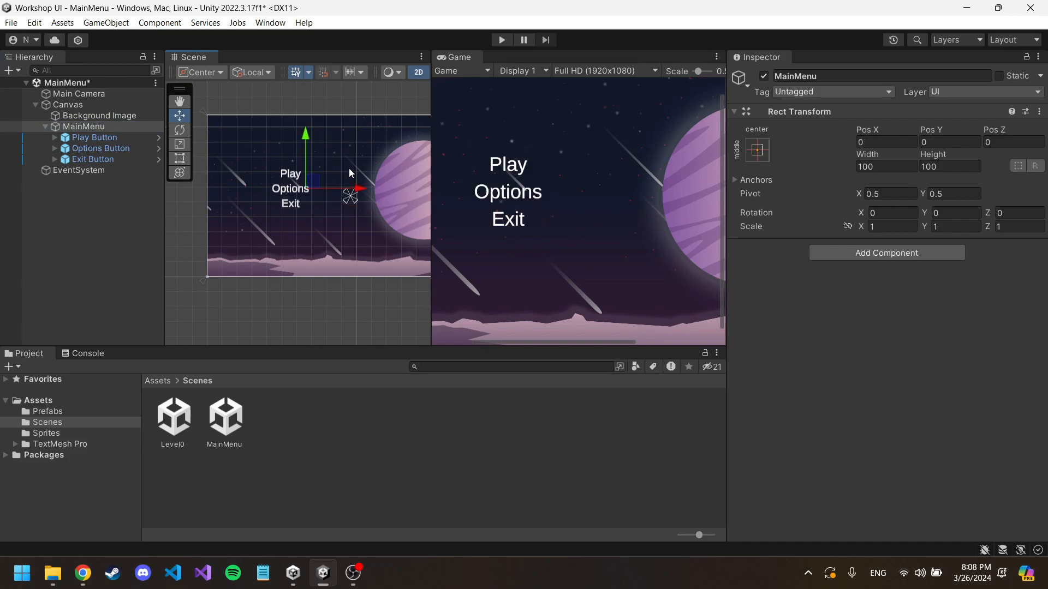
{"action": "left_click", "coordinate": [87, 126]}
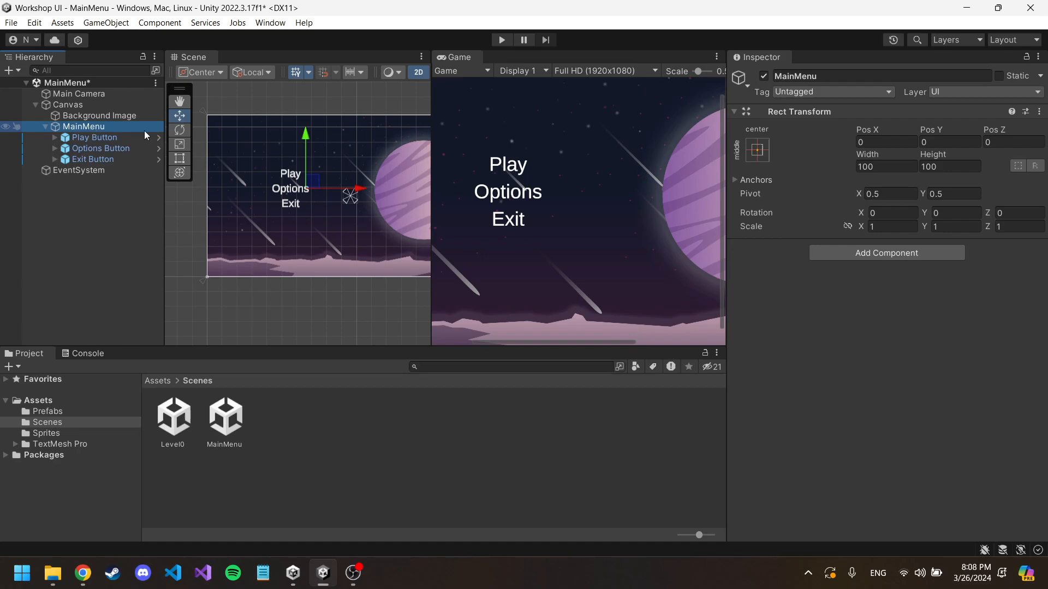
{"action": "mouse_move", "coordinate": [308, 181]}
{"action": "left_mouse_down"}
{"action": "mouse_move", "coordinate": [347, 149]}
{"action": "mouse_move", "coordinate": [312, 199]}
{"action": "left_mouse_up"}
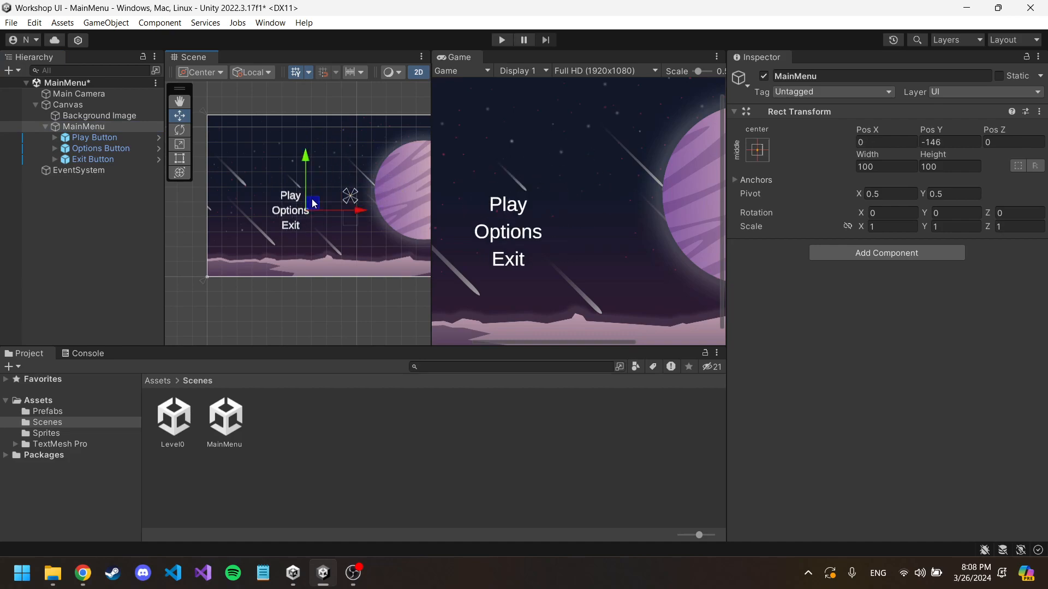
{"action": "key", "text": "ctrl+z"}
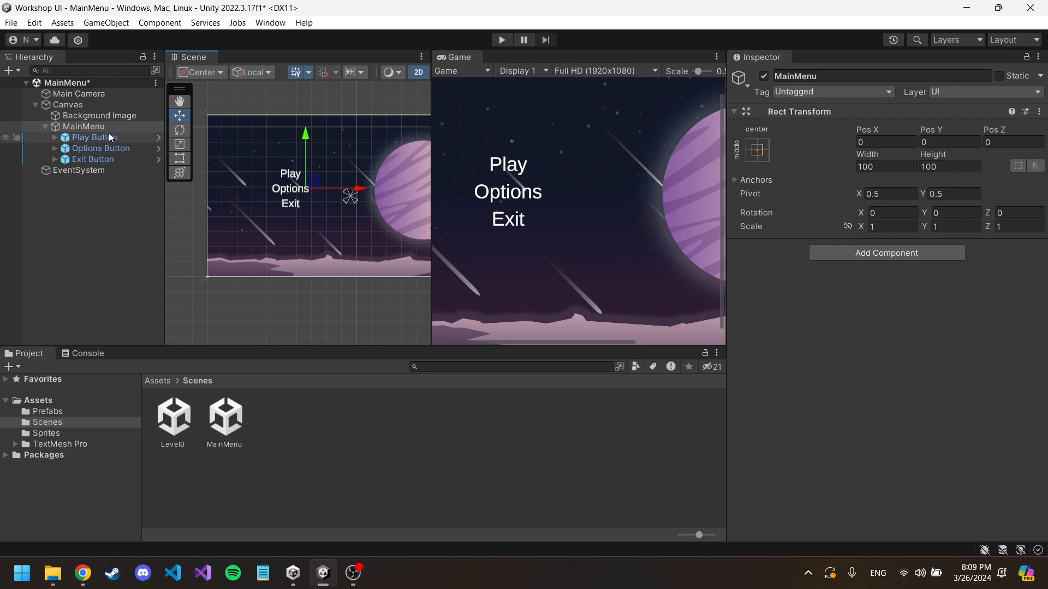
Step: Create a new script named "MainMenu" in the Assets folder and attach it to the MainMenu object
{"action": "left_click", "coordinate": [161, 381]}
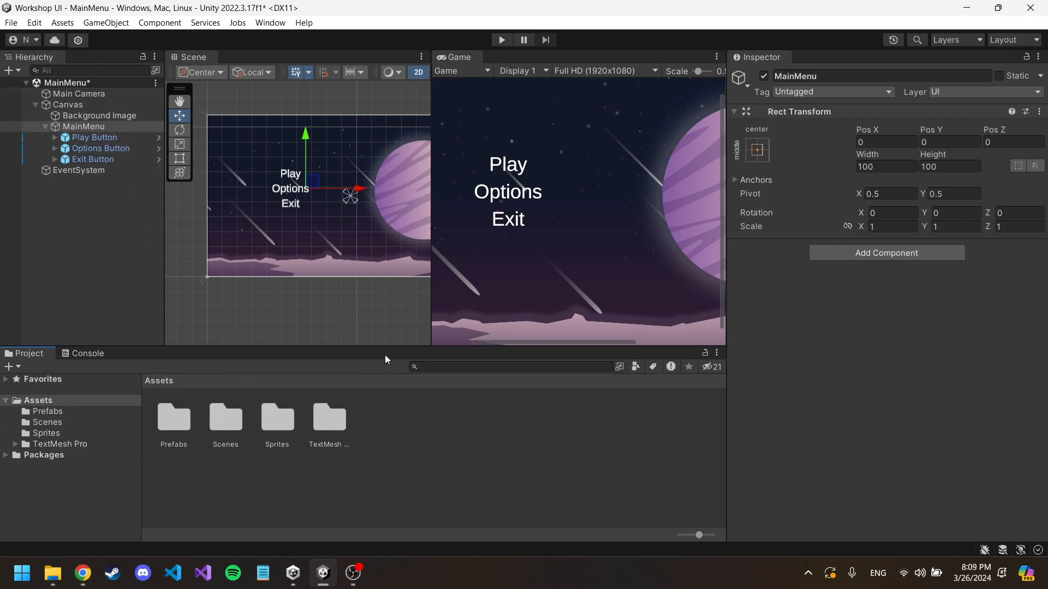
{"action": "left_click", "coordinate": [912, 252]}
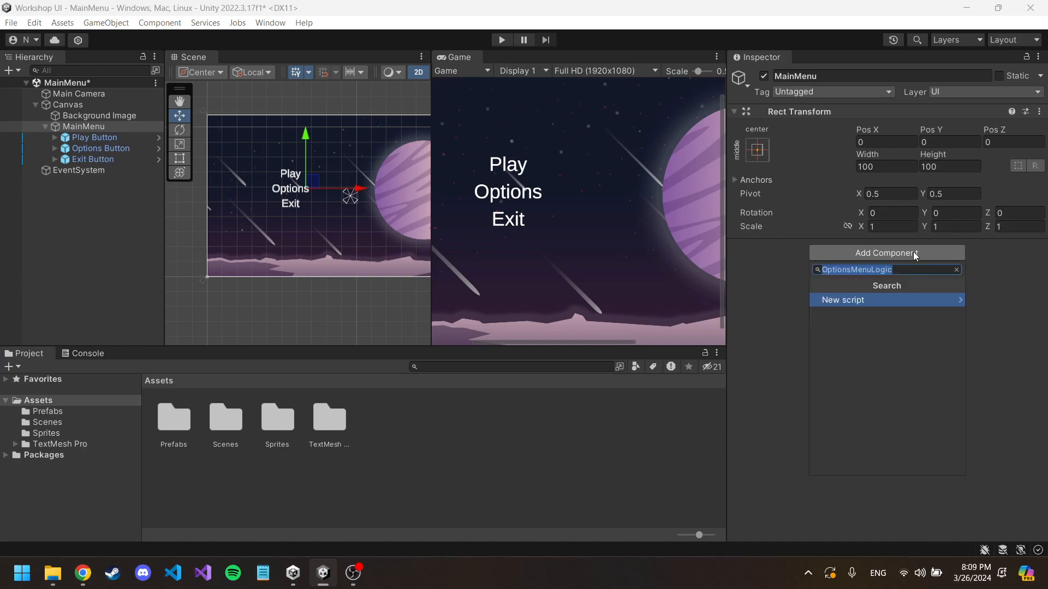
{"action": "key", "text": "BackSpace"}
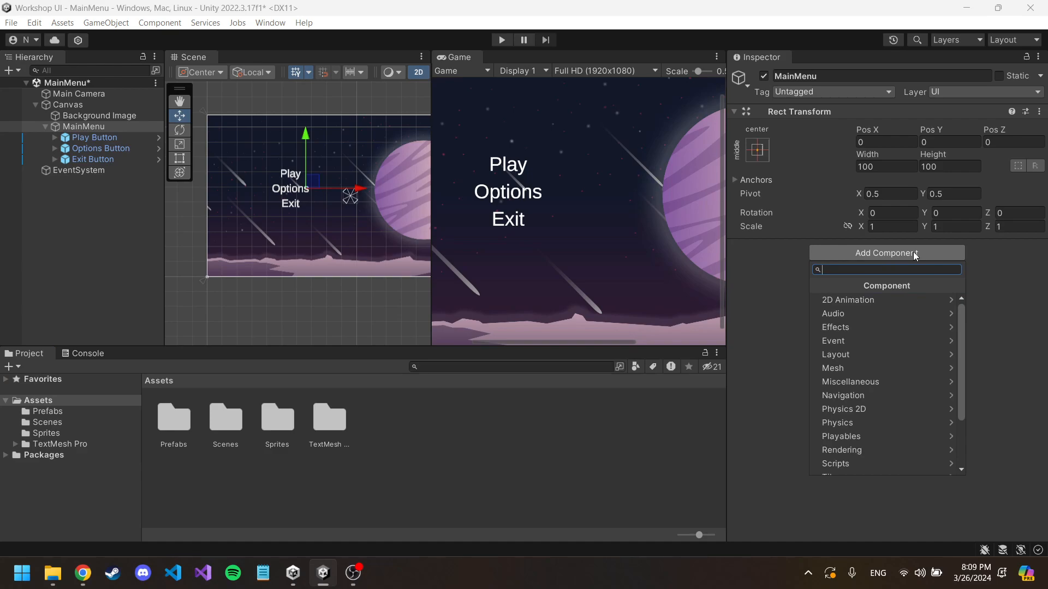
{"action": "type", "text": "MainMenu"}
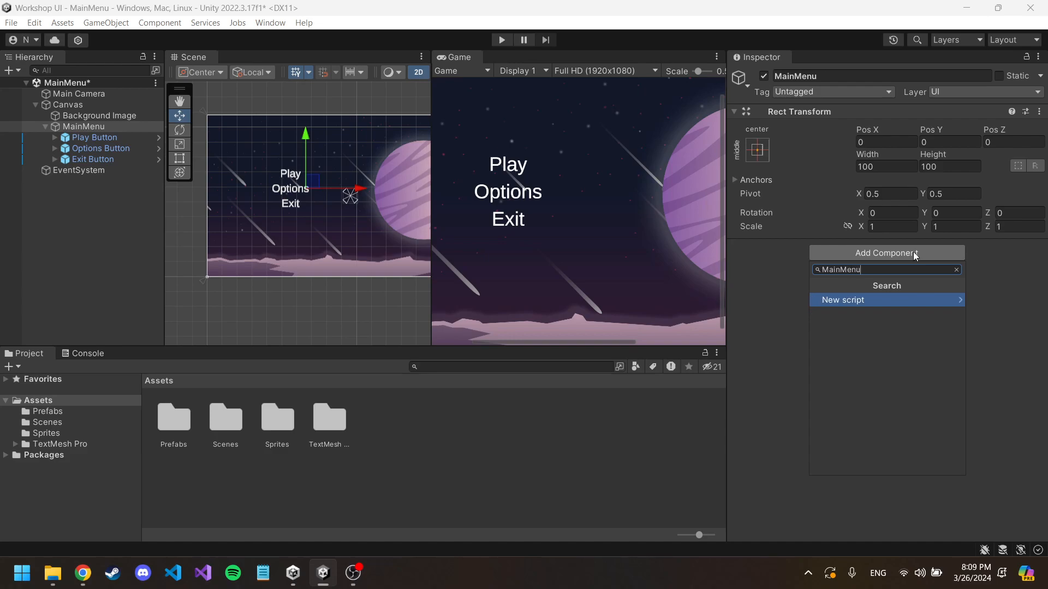
{"action": "key", "text": "Return"}
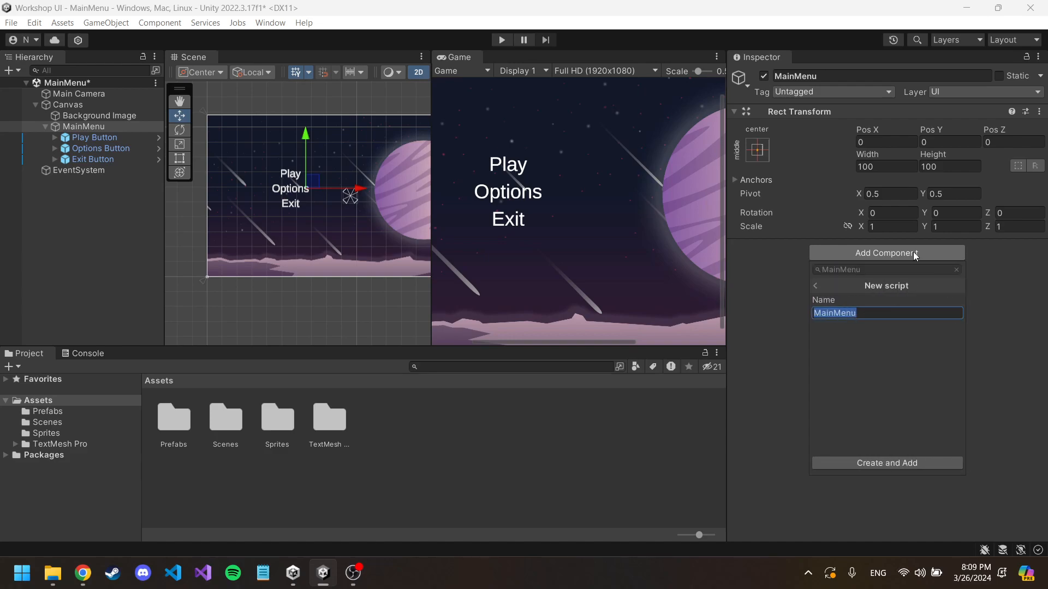
{"action": "key", "text": "Return"}
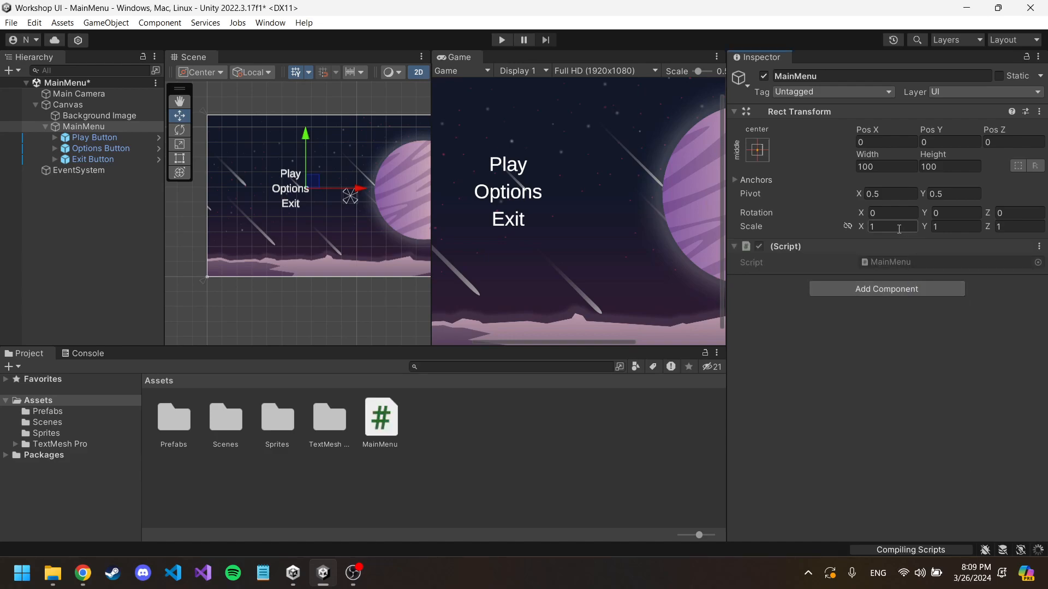
Step: Create a new folder named "Scripts" in the project's Assets folder
{"action": "right_click", "coordinate": [471, 412]}
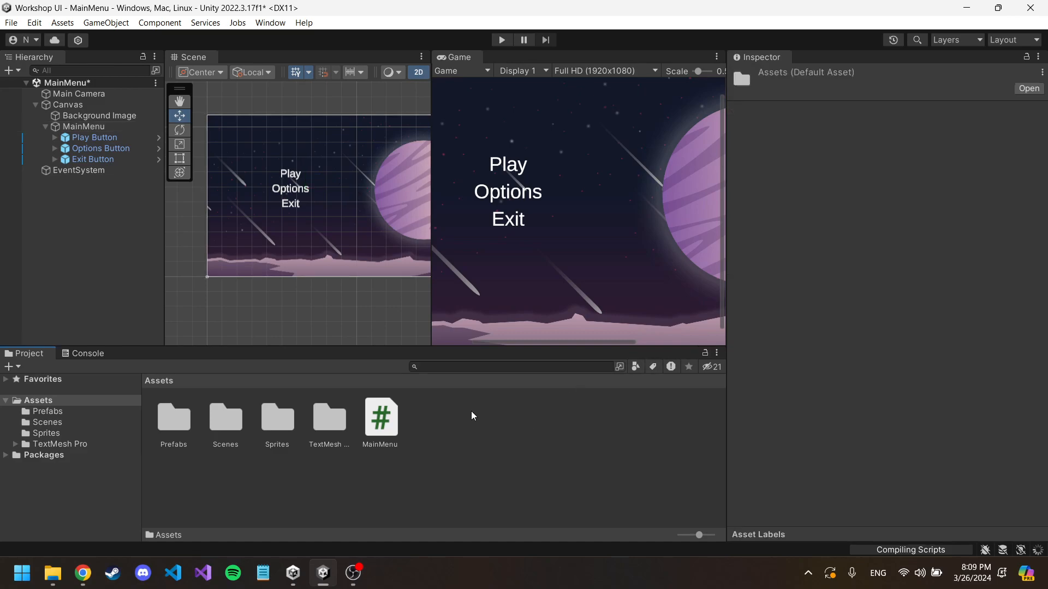
{"action": "mouse_move", "coordinate": [546, 48]}
{"action": "left_click", "coordinate": [785, 28]}
{"action": "type", "text": "Scripts"}
{"action": "key", "text": "Return"}
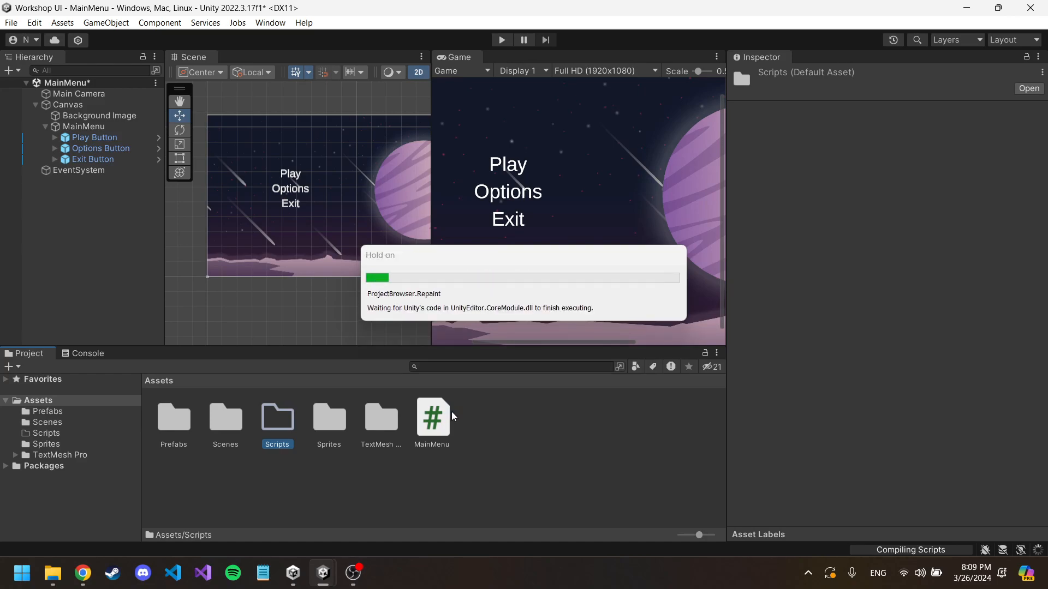
Step: Rename the MainMenu script asset to "MainMenuLogic" and move it into the Scripts folder
{"action": "left_click", "coordinate": [443, 404]}
{"action": "left_click", "coordinate": [437, 409]}
{"action": "type", "text": "Logic"}
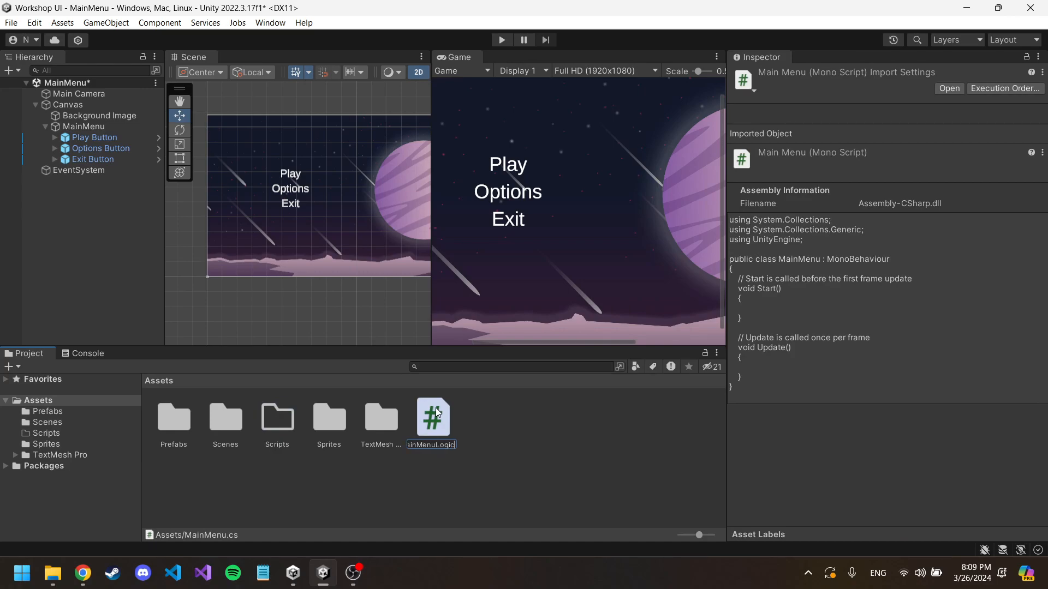
{"action": "key", "text": "Return"}
{"action": "left_click_drag", "start_coordinate": [433, 417], "coordinate": [119, 127]}
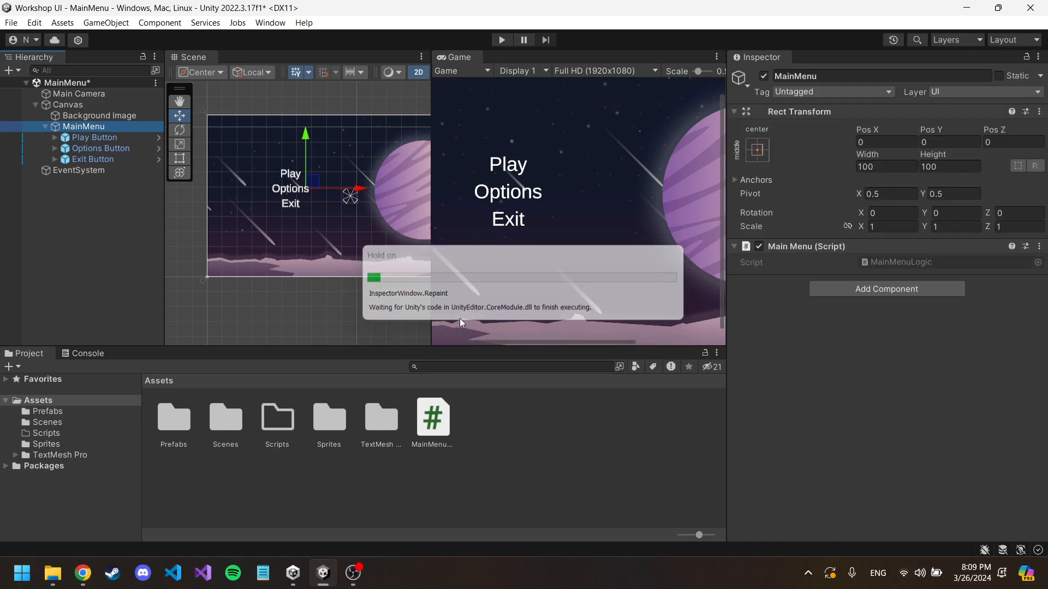
{"action": "left_click_drag", "start_coordinate": [431, 422], "coordinate": [274, 415]}
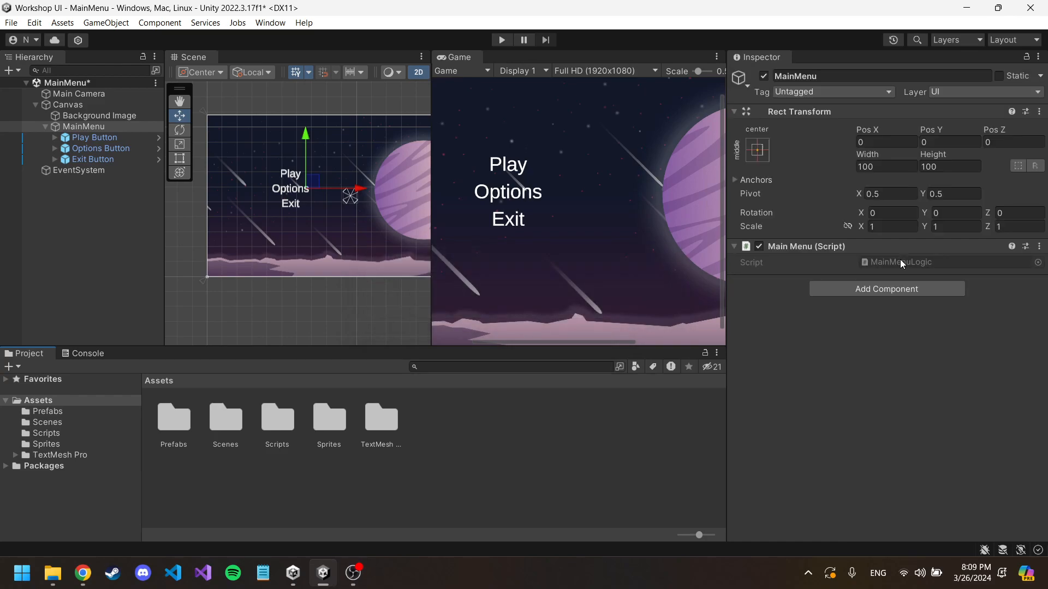
Step: Open the MainMenuLogic script in Visual Studio and delete its Start and Update methods with their comments
{"action": "double_click", "coordinate": [901, 261]}
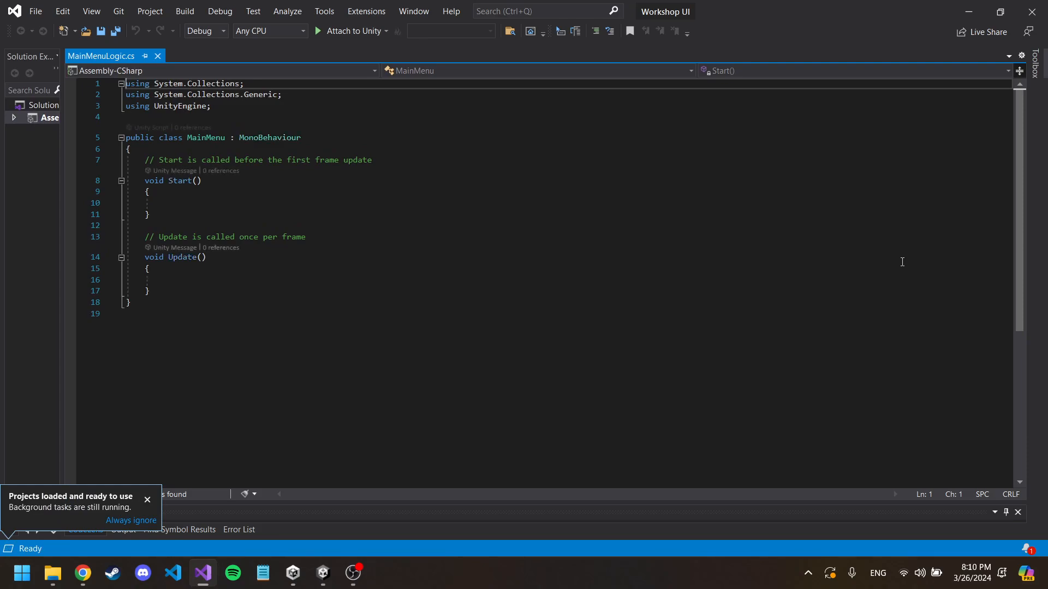
{"action": "left_click_drag", "start_coordinate": [151, 292], "coordinate": [144, 155]}
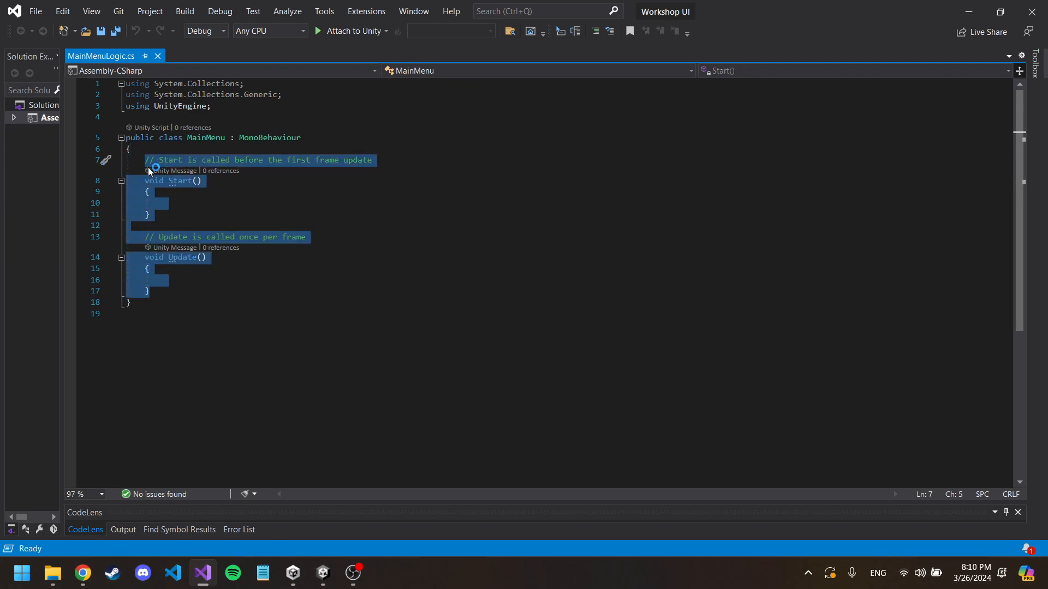
{"action": "key", "text": "Delete"}
Step: Rename the script's class to MainMenuLogic to match the file name and save the file
{"action": "left_click", "coordinate": [224, 142]}
{"action": "type", "text": "Logi"}
{"action": "key", "text": "BackSpace"}
{"action": "key", "text": "BackSpace"}
{"action": "key", "text": "BackSpace"}
{"action": "type", "text": "ogic"}
{"action": "key", "text": "ctrl+s"}
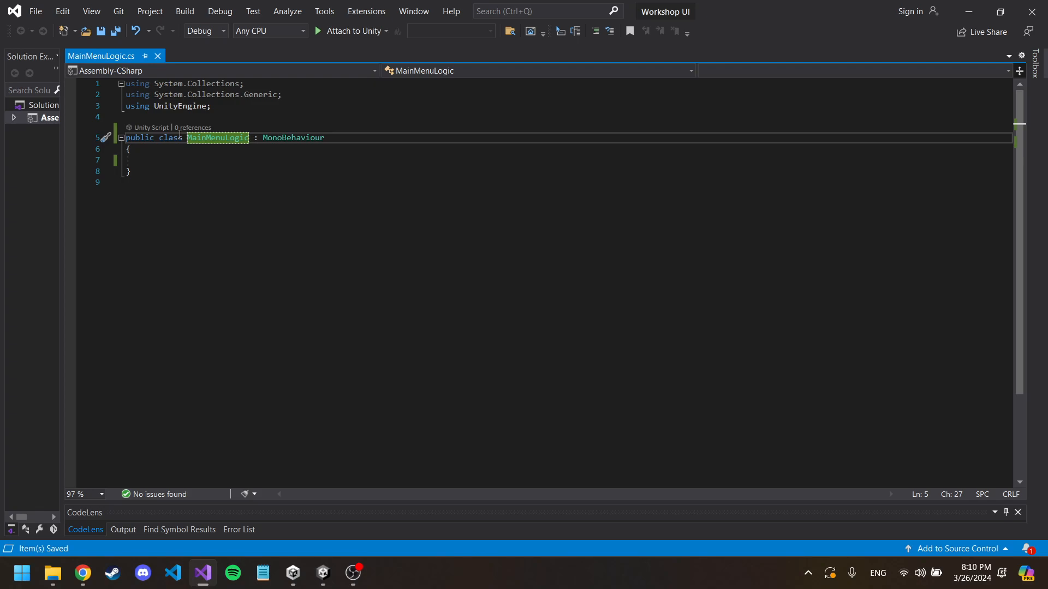
Step: Remove the System.Collections and System.Collections.Generic using directives from the script
{"action": "scroll", "coordinate": [180, 133], "scroll_direction": "up", "scroll_amount": 3, "text": "ctrl"}
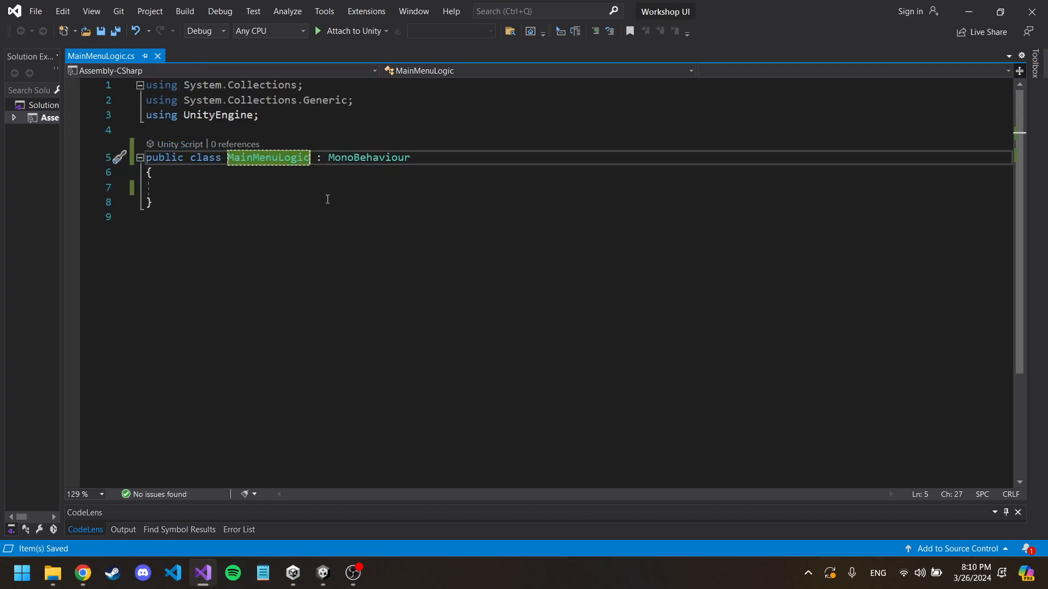
{"action": "left_click", "coordinate": [278, 121]}
{"action": "left_click", "coordinate": [337, 91]}
{"action": "key", "text": "ctrl+x"}
{"action": "key", "text": "ctrl+x"}
Step: Declare an empty method "public void PlayButtonLogic()" with its braces inside the MainMenuLogic class
{"action": "left_click", "coordinate": [295, 163]}
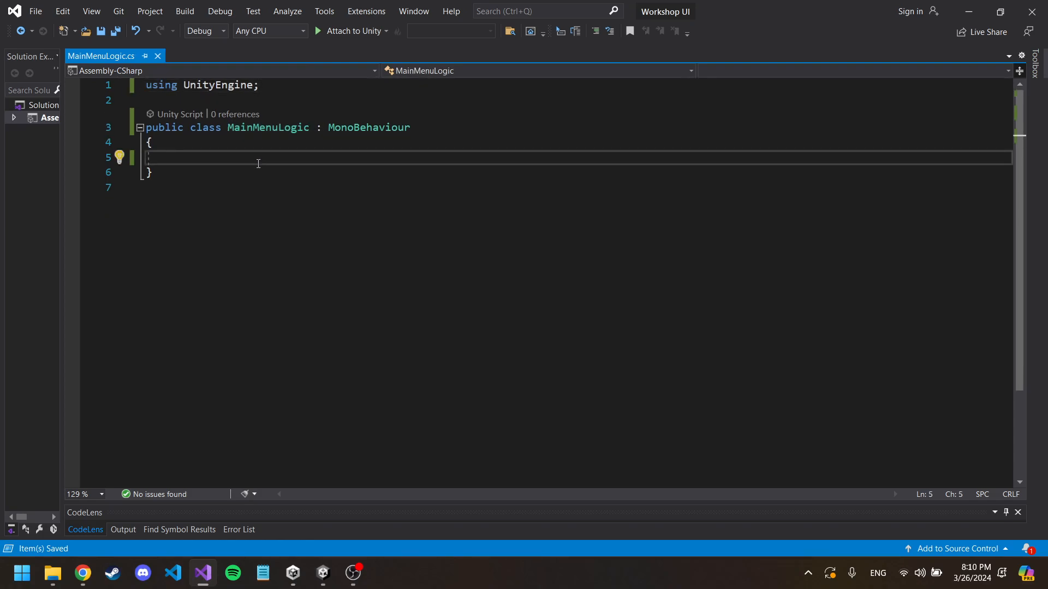
{"action": "type", "text": "public vo"}
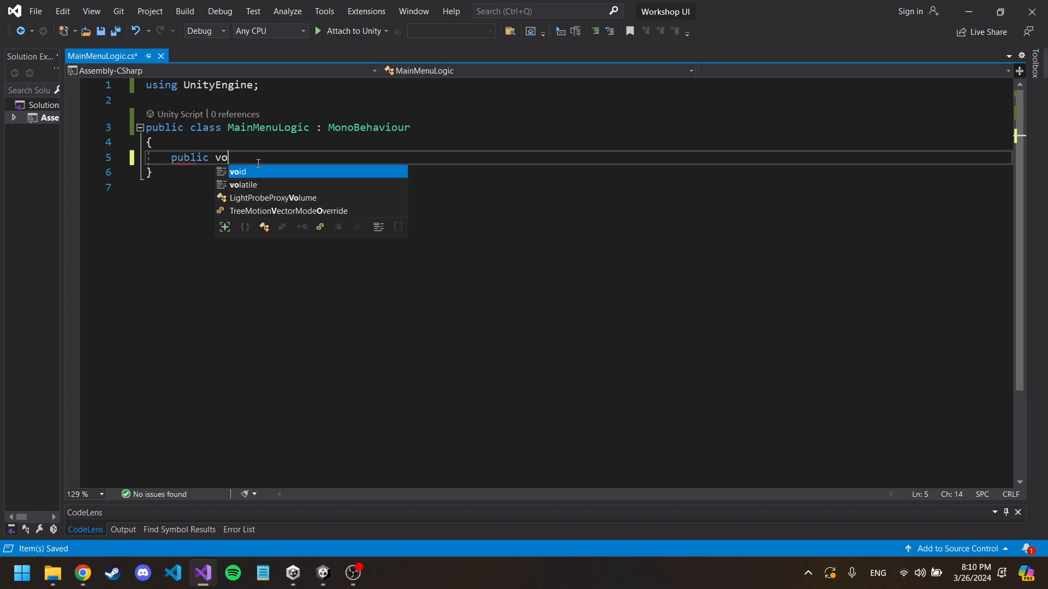
{"action": "type", "text": "id Pl"}
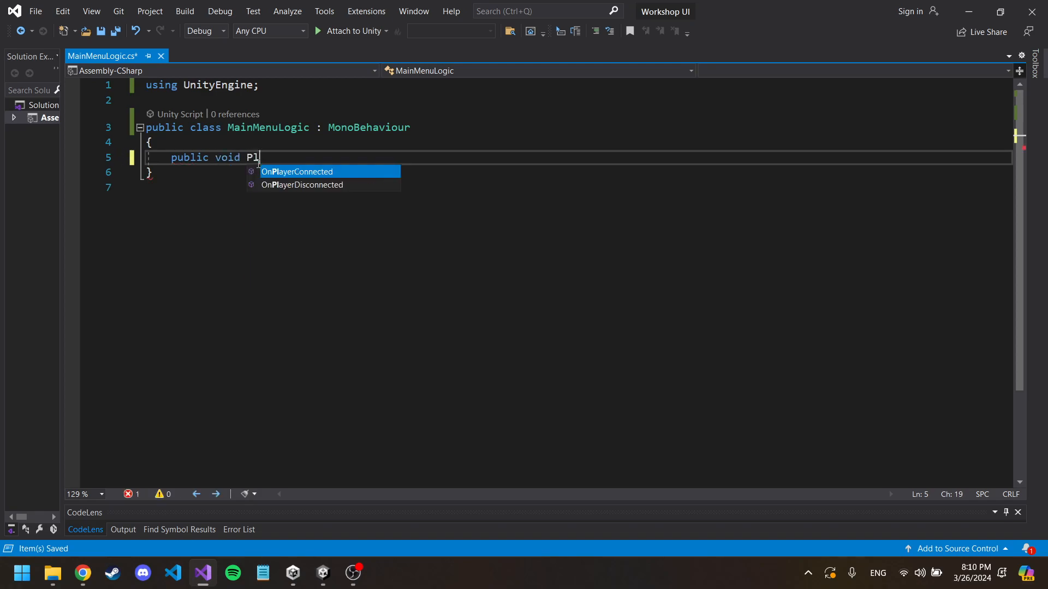
{"action": "type", "text": "ayG"}
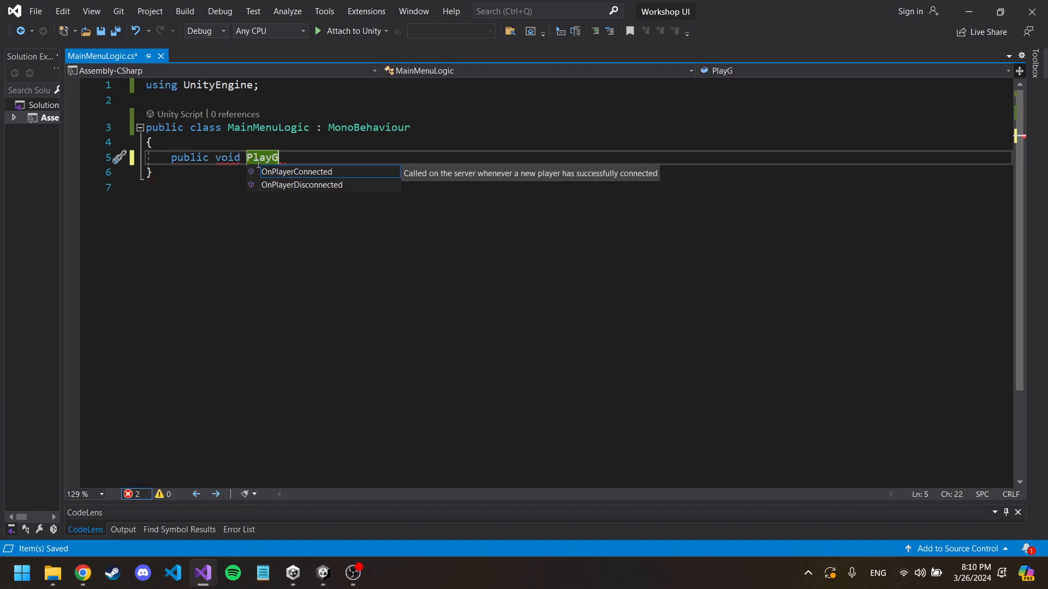
{"action": "key", "text": "BackSpace"}
{"action": "type", "text": "b"}
{"action": "key", "text": "BackSpace"}
{"action": "type", "text": "ButtonL"}
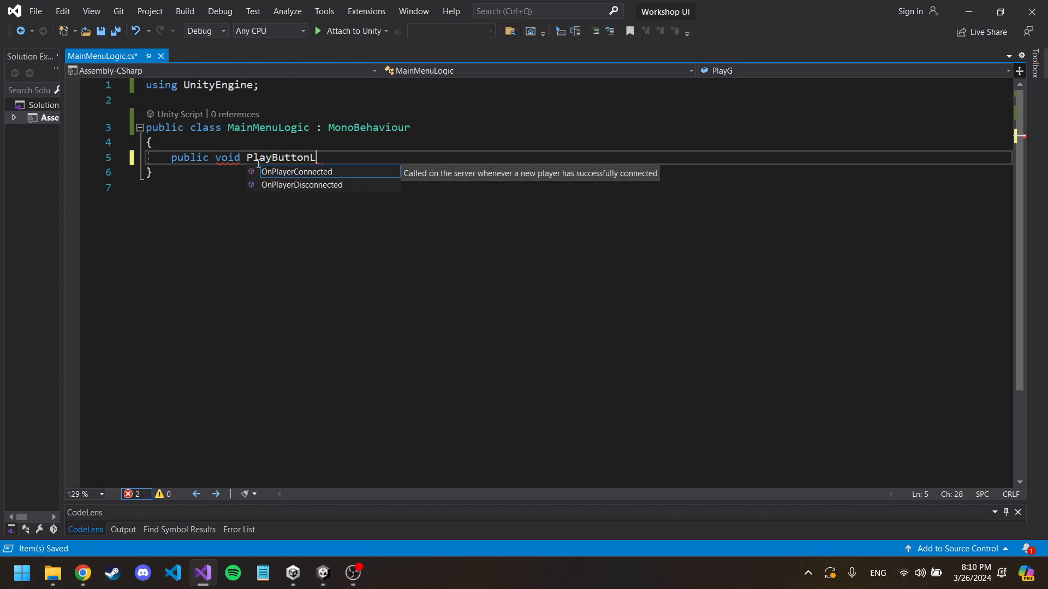
{"action": "type", "text": "ogic()"}
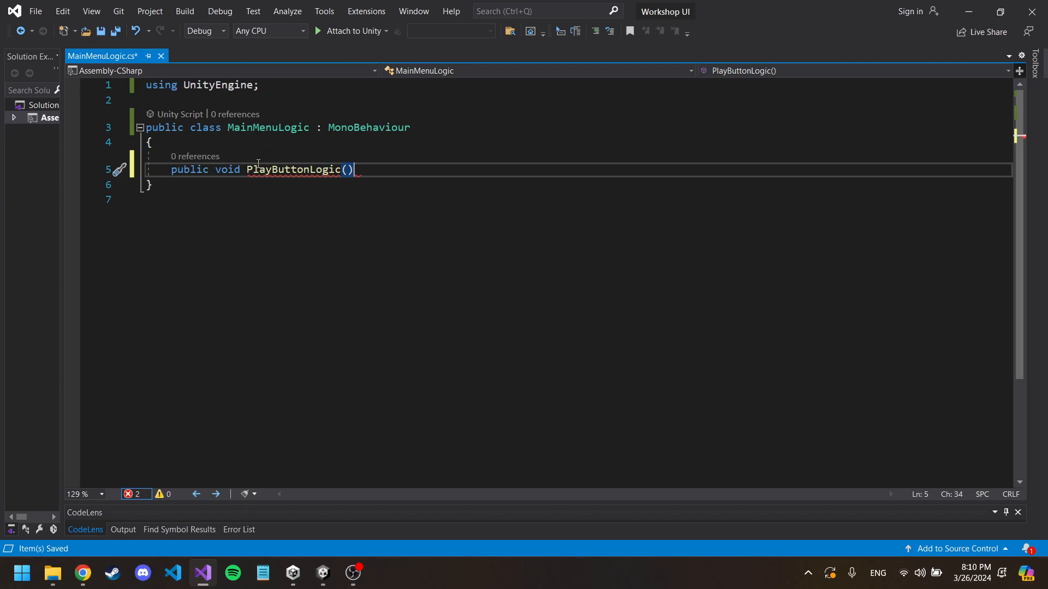
{"action": "key", "text": "Return"}
{"action": "type", "text": "{"}
{"action": "key", "text": "Return"}
{"action": "left_click_drag", "start_coordinate": [248, 171], "coordinate": [361, 167]}
{"action": "left_click", "coordinate": [356, 198]}
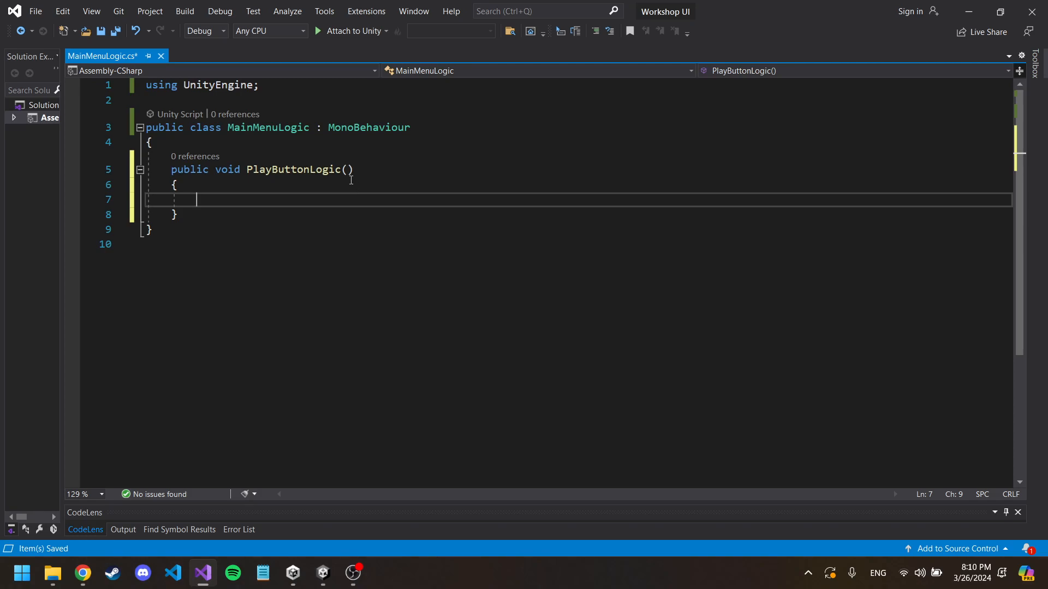
Step: Add Debug.Log("Play button is clicked"); to the body of PlayButtonLogic and save the script
{"action": "type", "text": "Debug.Log"}
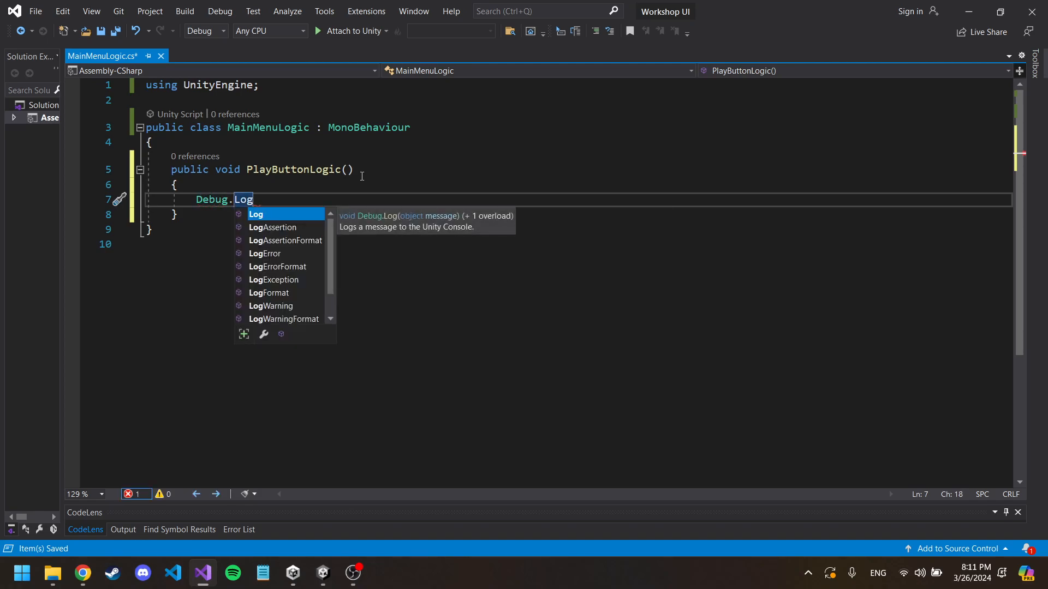
{"action": "type", "text": "()"}
{"action": "type", "text": "\""}
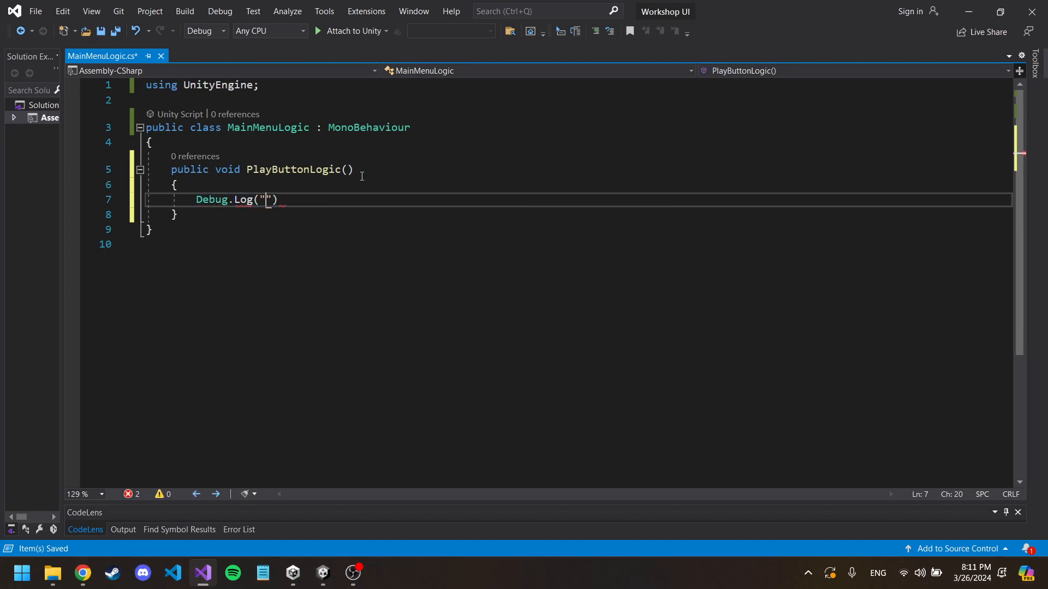
{"action": "type", "text": "Play button is clicked\");"}
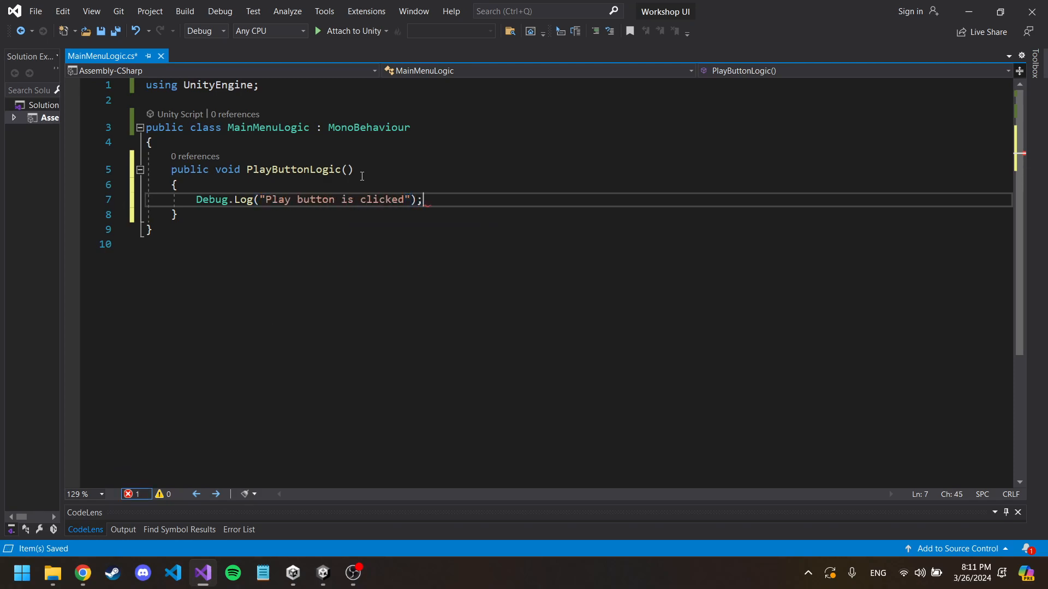
{"action": "key", "text": "ctrl+s"}
{"action": "left_click", "coordinate": [233, 143]}
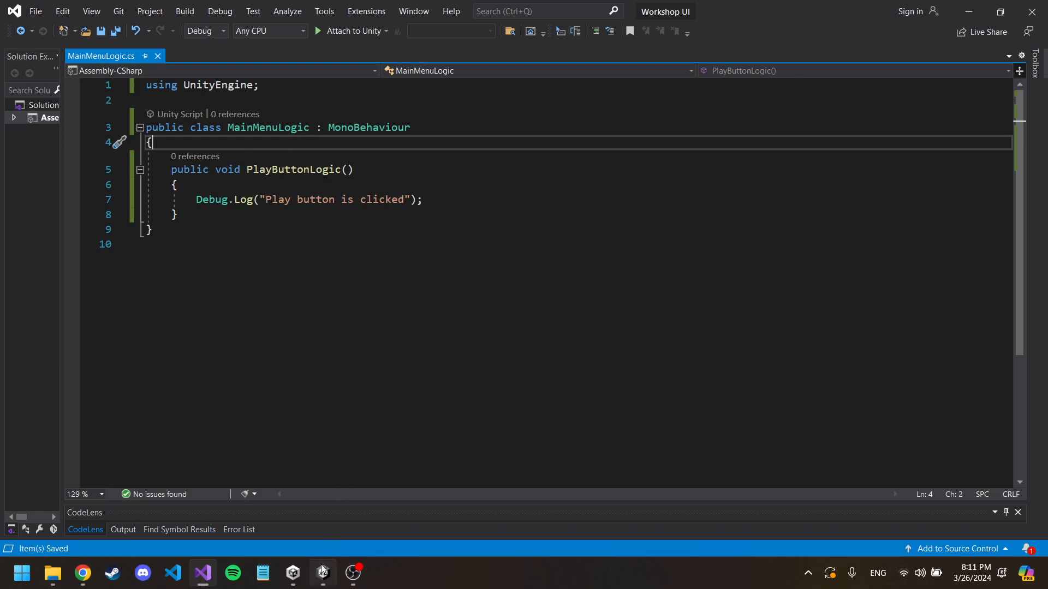
Step: Switch back to Unity and add an empty entry to the Play Button's On Click event list
{"action": "mouse_move", "coordinate": [323, 573]}
{"action": "left_click", "coordinate": [324, 499]}
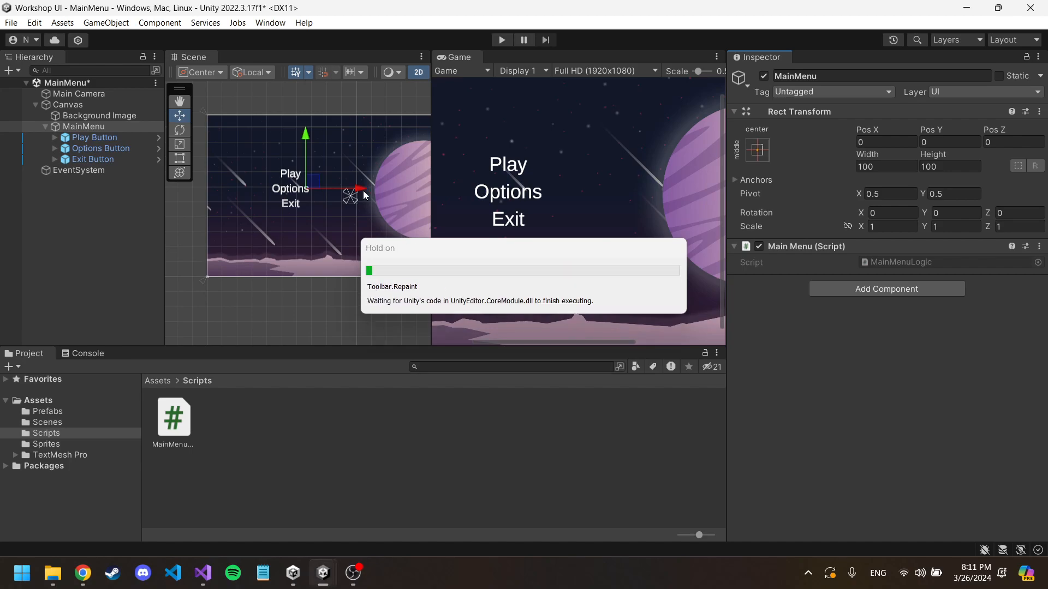
{"action": "left_click", "coordinate": [111, 136]}
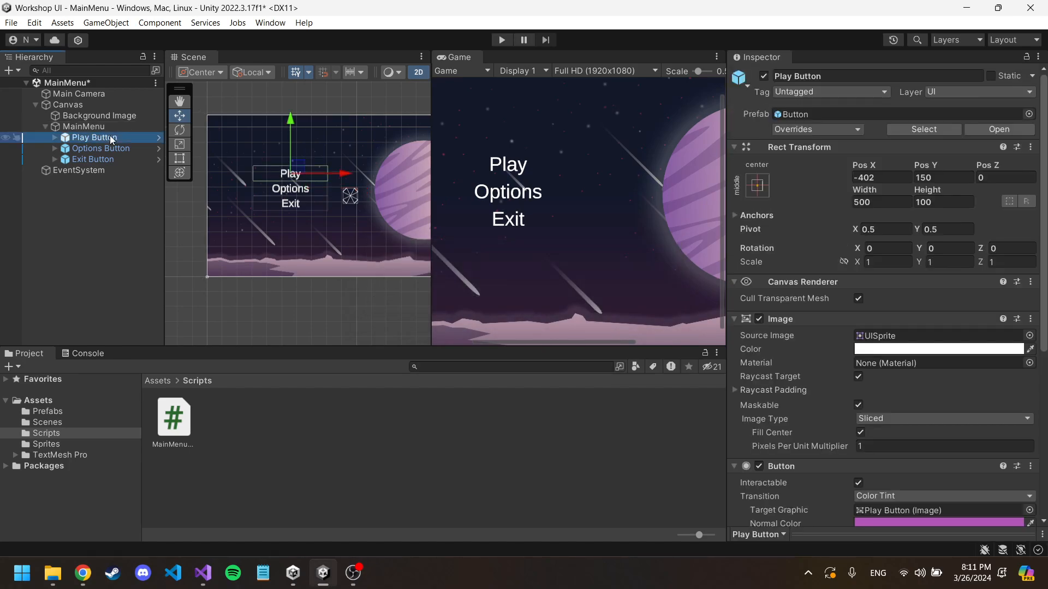
{"action": "scroll", "coordinate": [775, 246], "scroll_direction": "down", "scroll_amount": 3}
{"action": "left_click", "coordinate": [734, 162]}
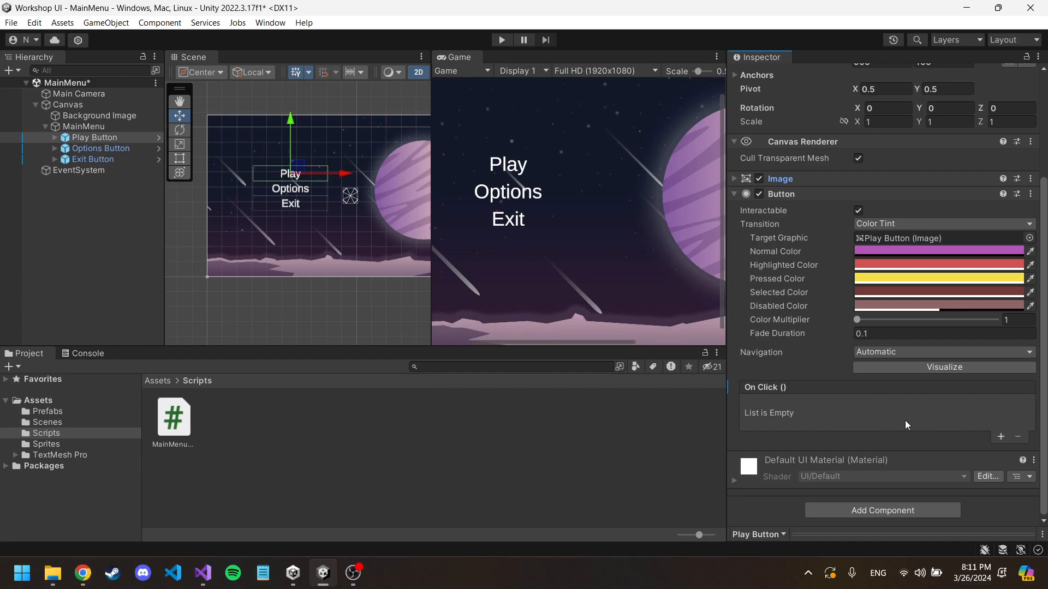
{"action": "left_click", "coordinate": [1001, 438]}
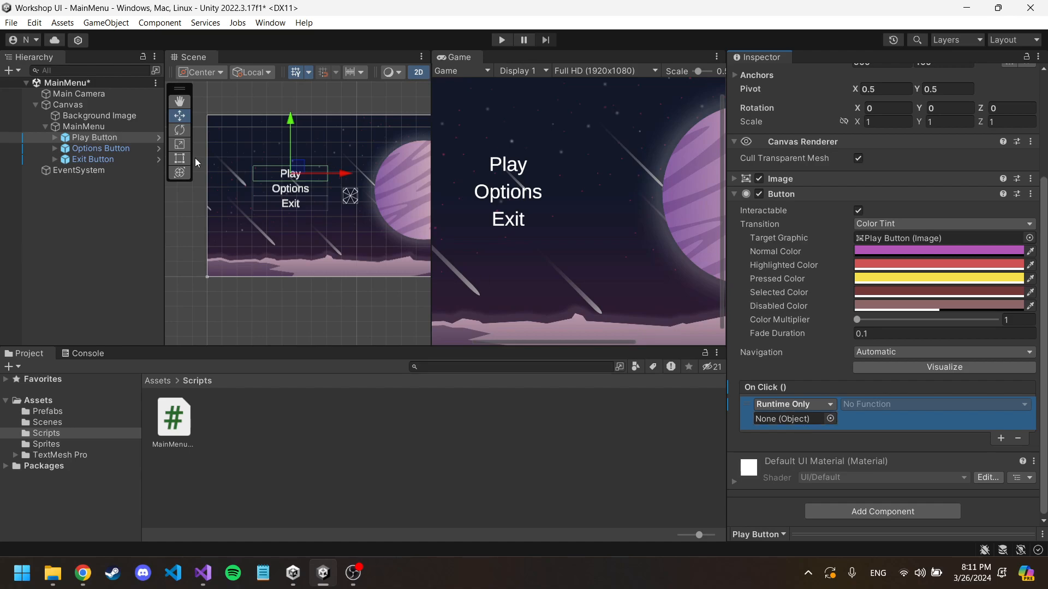
Step: Assign the MainMenu object as the target of the Play Button's On Click entry
{"action": "mouse_move", "coordinate": [206, 574]}
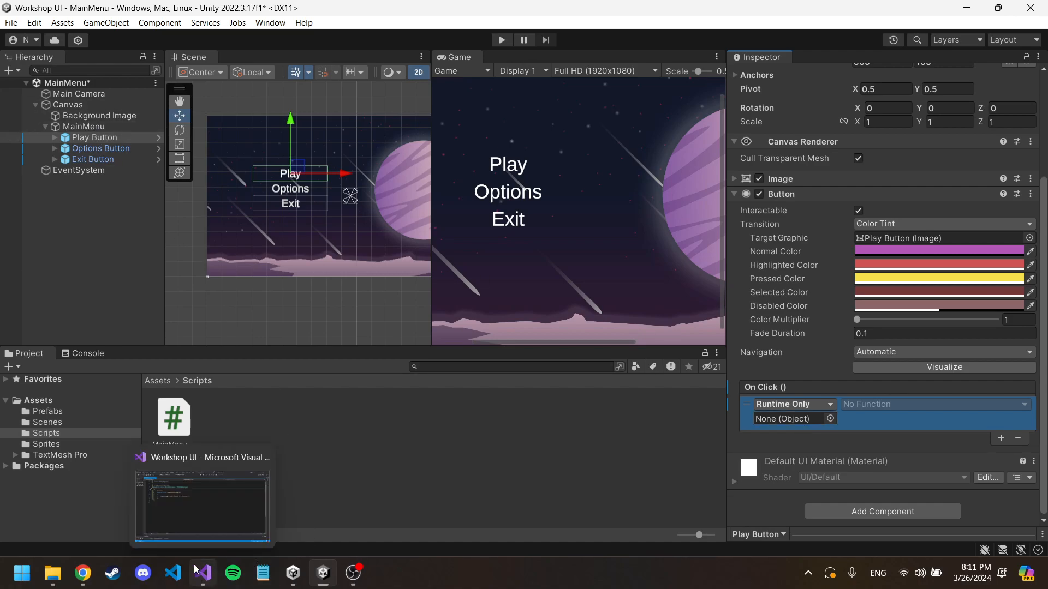
{"action": "left_click", "coordinate": [207, 498]}
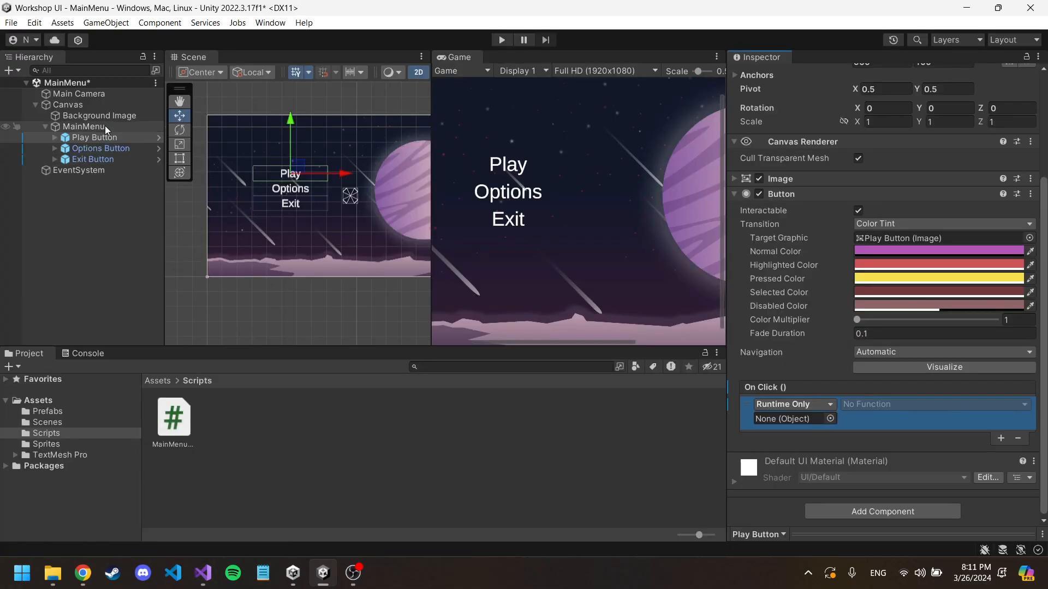
{"action": "left_click", "coordinate": [100, 126]}
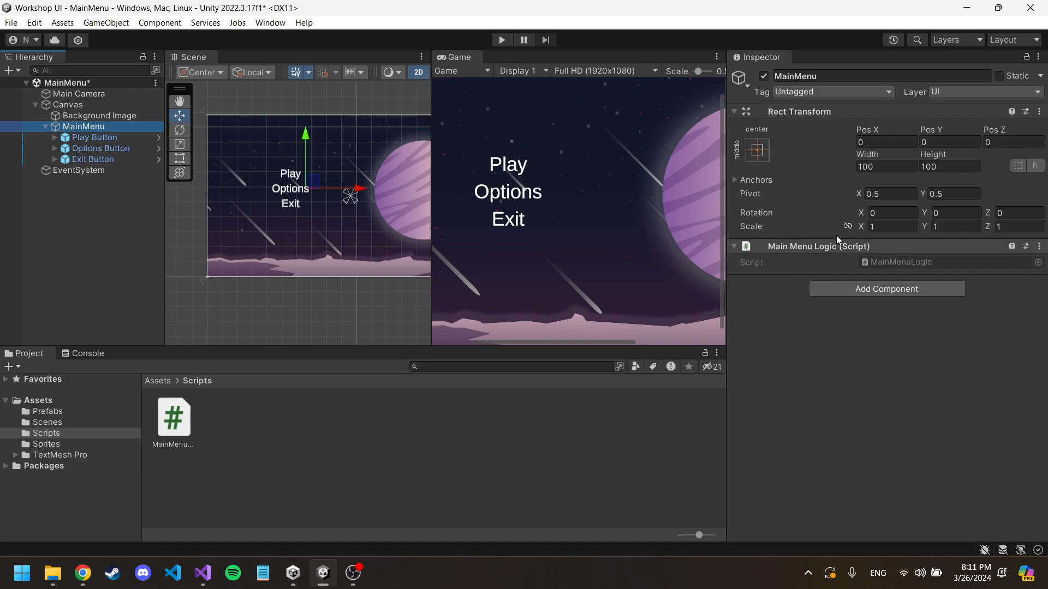
{"action": "left_click", "coordinate": [93, 137]}
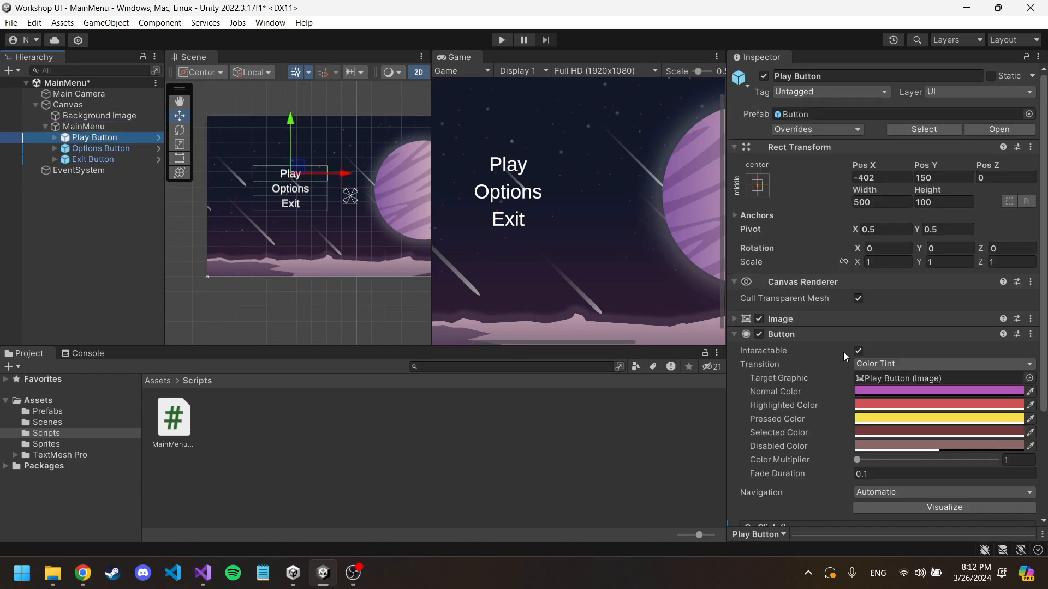
{"action": "scroll", "coordinate": [884, 359], "scroll_direction": "down", "scroll_amount": 5}
{"action": "left_click_drag", "start_coordinate": [101, 136], "coordinate": [797, 423]}
{"action": "left_click", "coordinate": [87, 126]}
{"action": "left_click", "coordinate": [94, 138]}
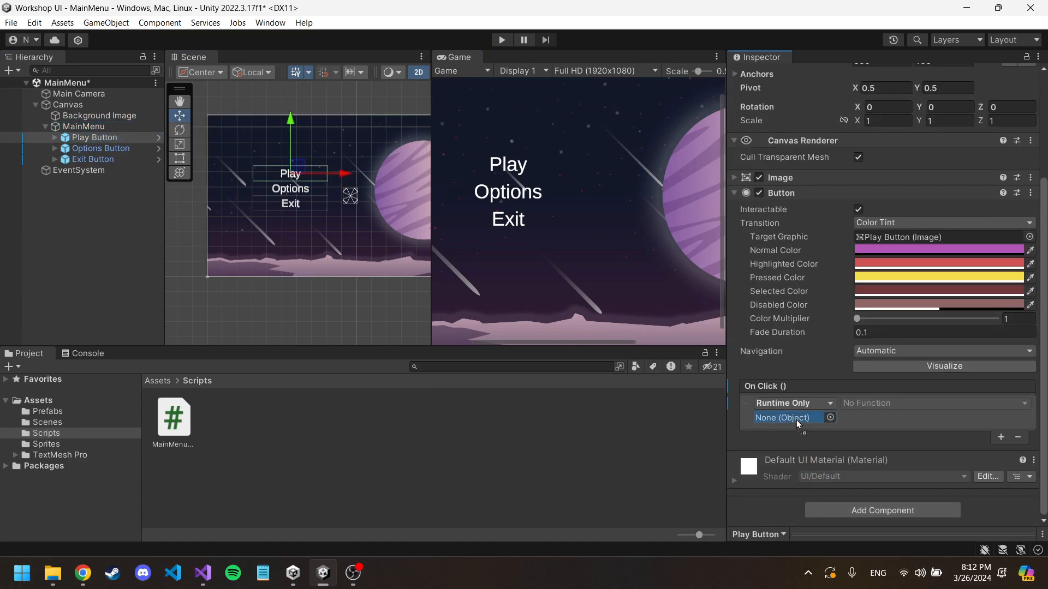
{"action": "left_click_drag", "start_coordinate": [799, 418], "coordinate": [798, 417]}
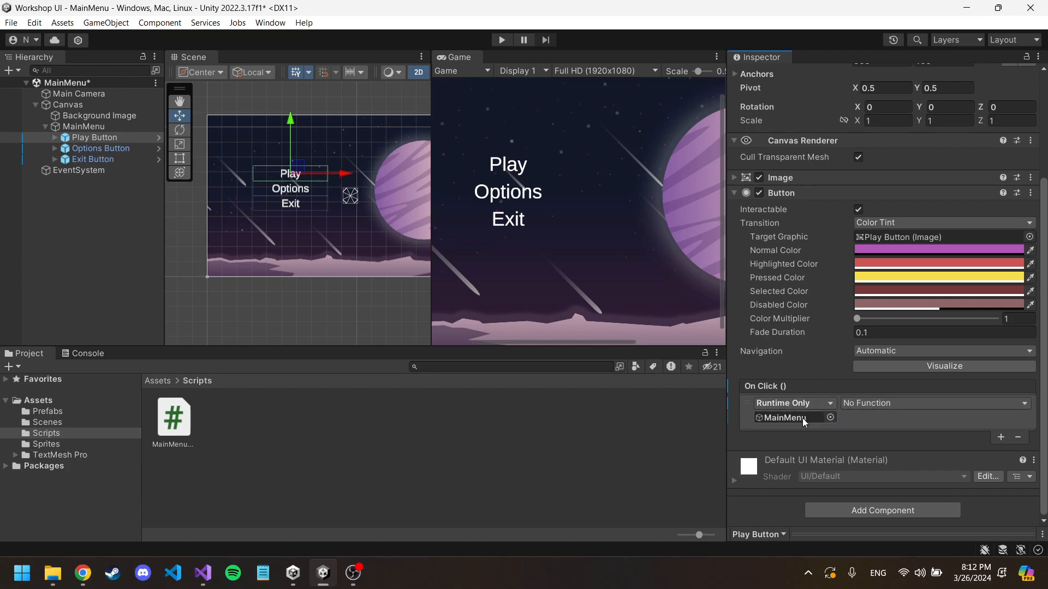
Step: Set the Play Button's On Click function to MainMenuLogic.PlayButtonLogic
{"action": "left_click", "coordinate": [882, 406]}
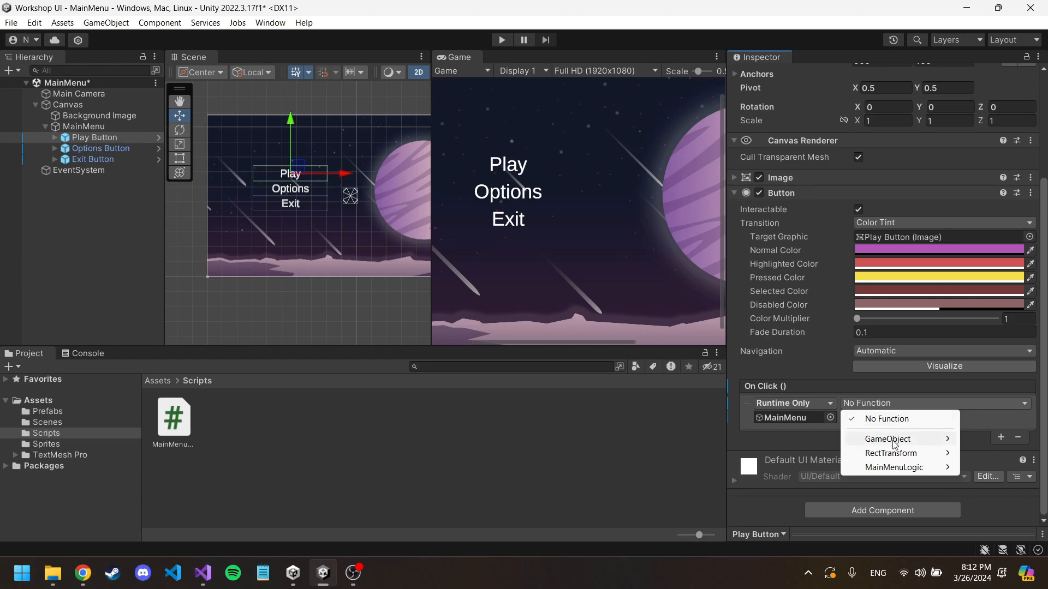
{"action": "mouse_move", "coordinate": [895, 446]}
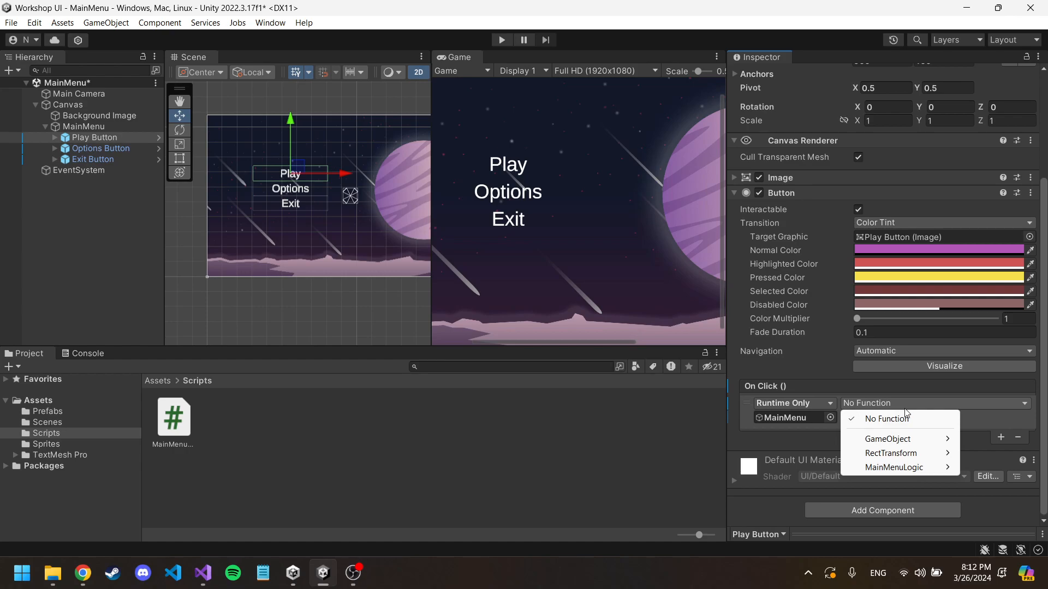
{"action": "mouse_move", "coordinate": [912, 473]}
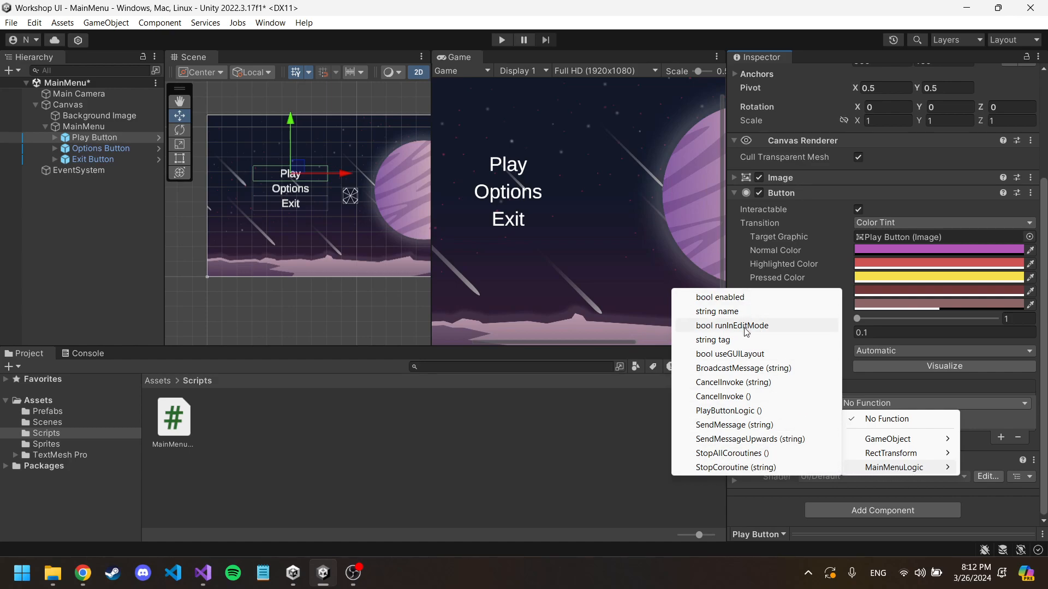
{"action": "left_click", "coordinate": [752, 411]}
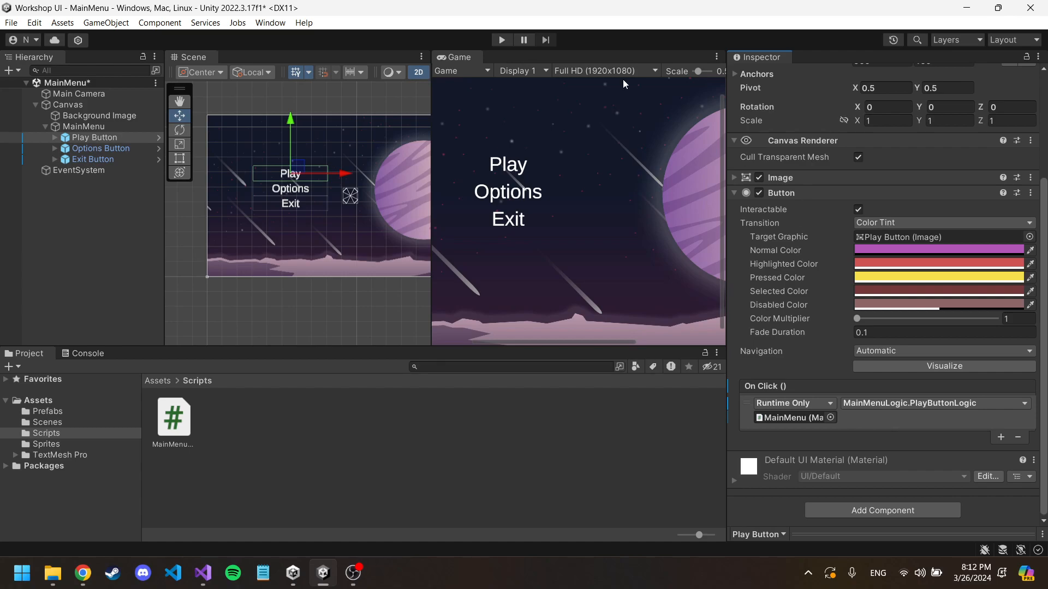
Step: Test the Play button repeatedly in play mode with the Console shown, stop the run, and return to the script in Visual Studio
{"action": "left_click", "coordinate": [203, 573]}
{"action": "left_click", "coordinate": [323, 573]}
{"action": "left_click", "coordinate": [506, 39]}
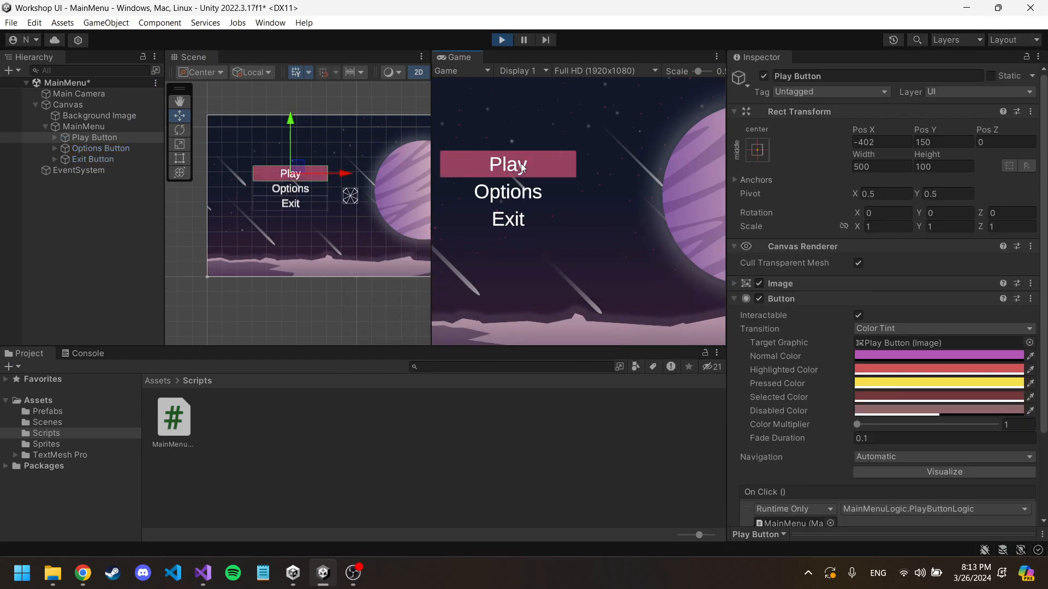
{"action": "left_click", "coordinate": [70, 358]}
{"action": "left_click", "coordinate": [503, 168]}
{"action": "left_click", "coordinate": [503, 167]}
{"action": "left_click", "coordinate": [503, 167]}
{"action": "left_click", "coordinate": [502, 169]}
{"action": "left_click", "coordinate": [502, 171]}
{"action": "left_click", "coordinate": [501, 168]}
{"action": "left_click", "coordinate": [501, 168]}
{"action": "left_click", "coordinate": [501, 168]}
{"action": "left_click", "coordinate": [501, 168]}
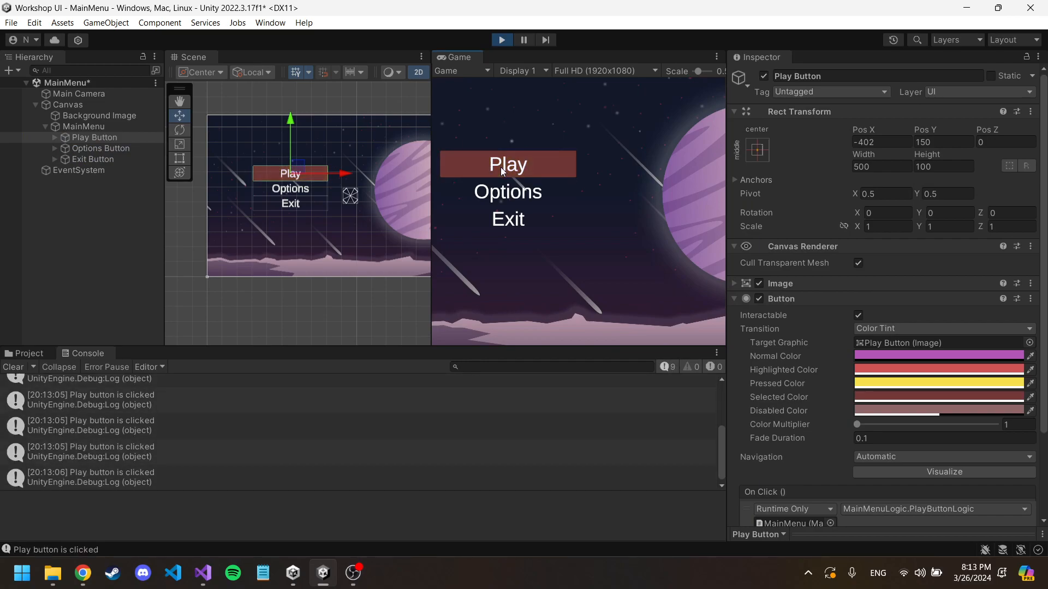
{"action": "left_click", "coordinate": [501, 40]}
{"action": "left_click", "coordinate": [202, 573]}
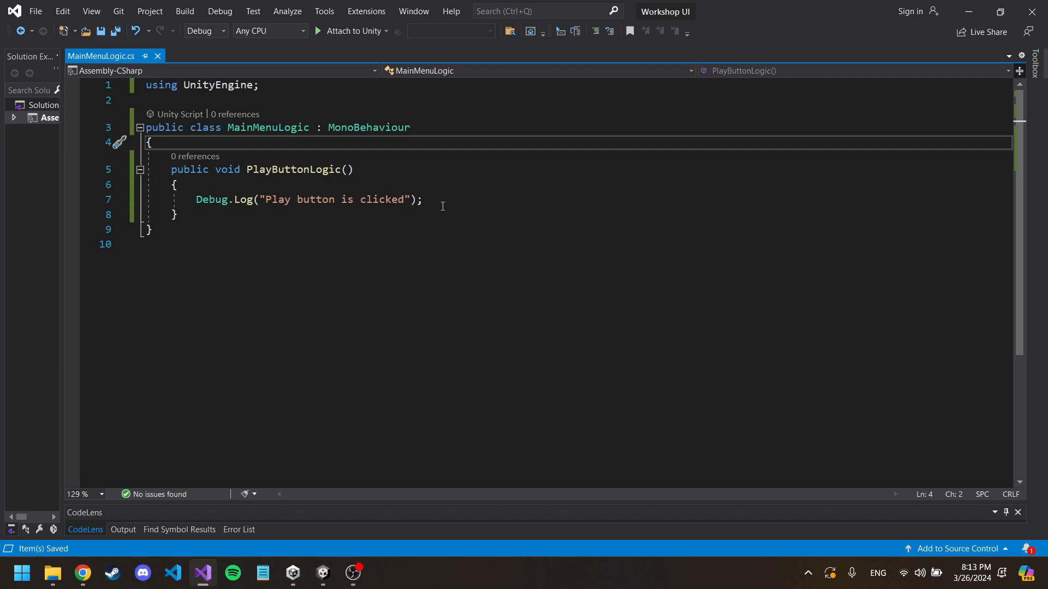
Step: Comment out the Debug.Log line in the PlayButtonLogic method
{"action": "left_click", "coordinate": [439, 202]}
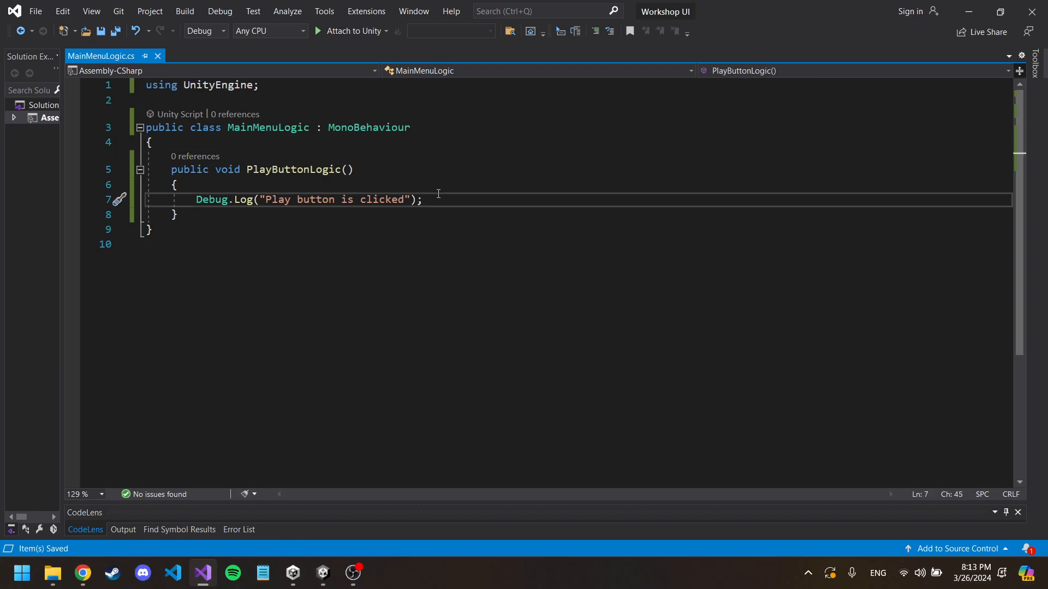
{"action": "key", "text": "ctrl+k"}
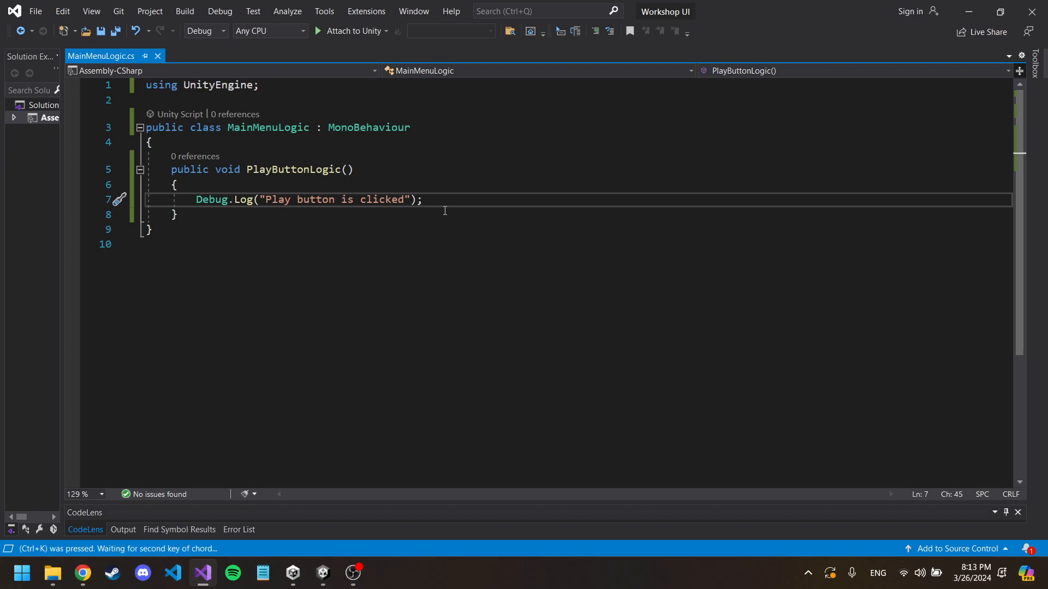
{"action": "key", "text": "ctrl+c"}
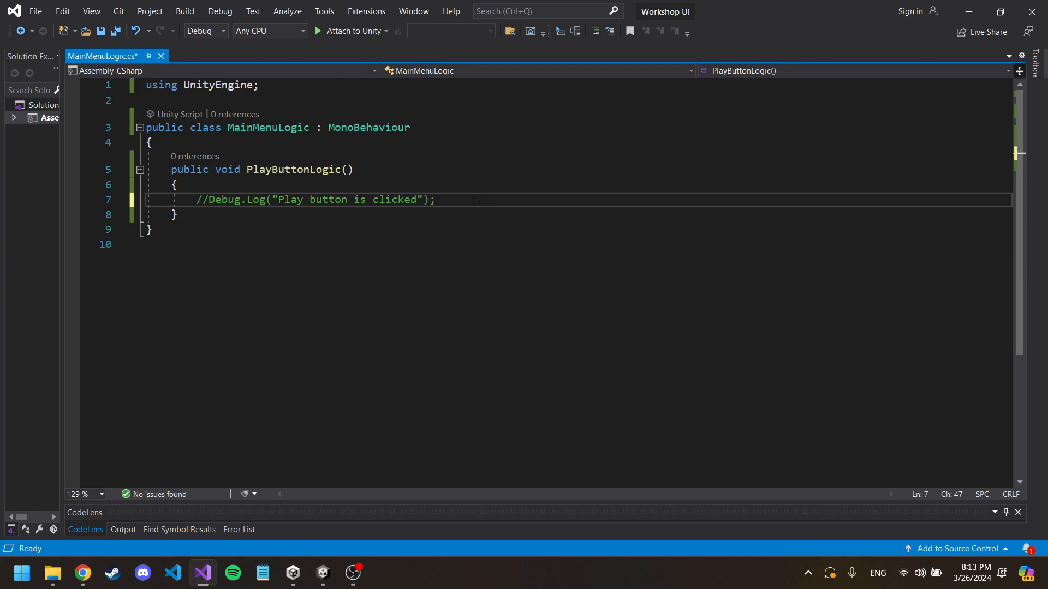
Step: Add the directive using UnityEngine.SceneManagement; below the existing using line
{"action": "left_click", "coordinate": [308, 87]}
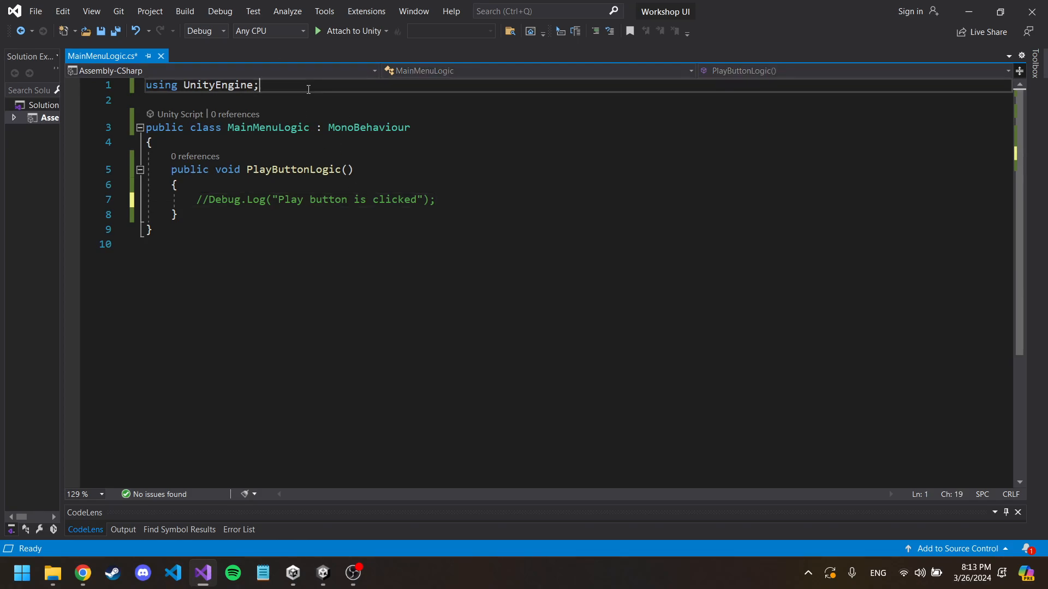
{"action": "key", "text": "Return"}
{"action": "type", "text": "using "}
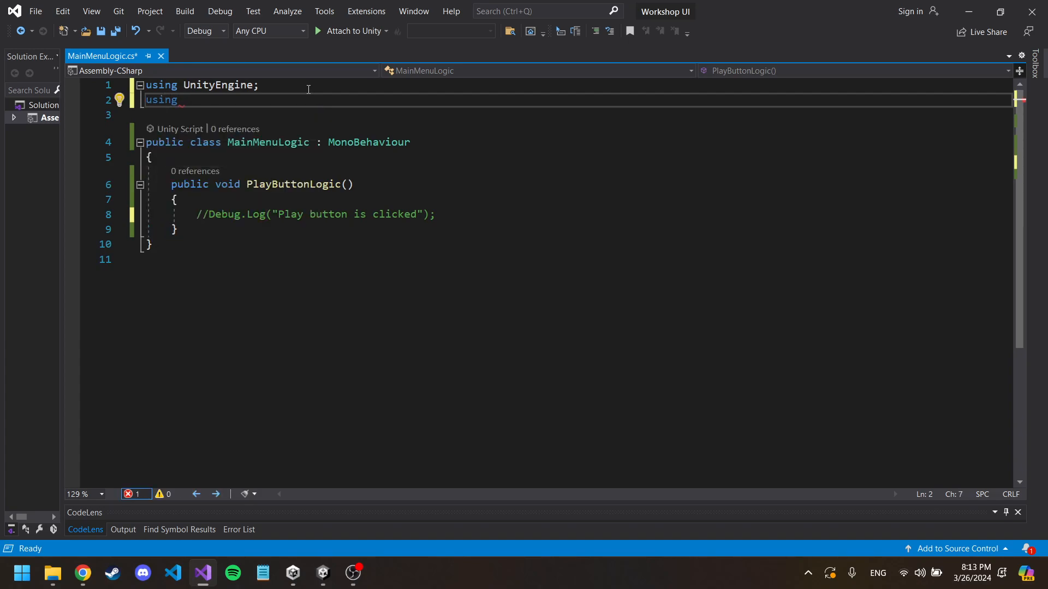
{"action": "type", "text": "U"}
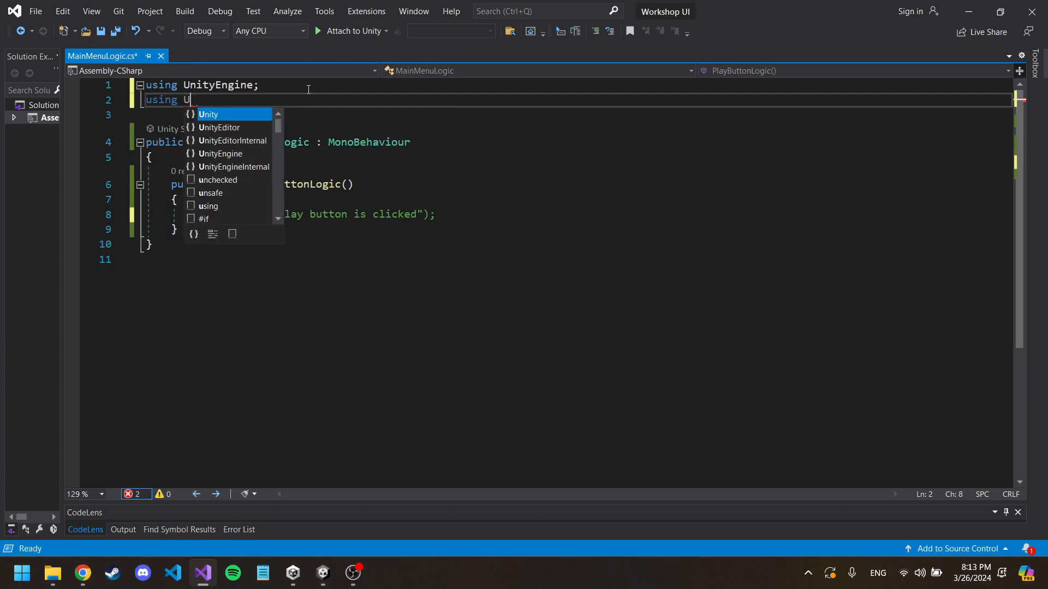
{"action": "type", "text": "nity"}
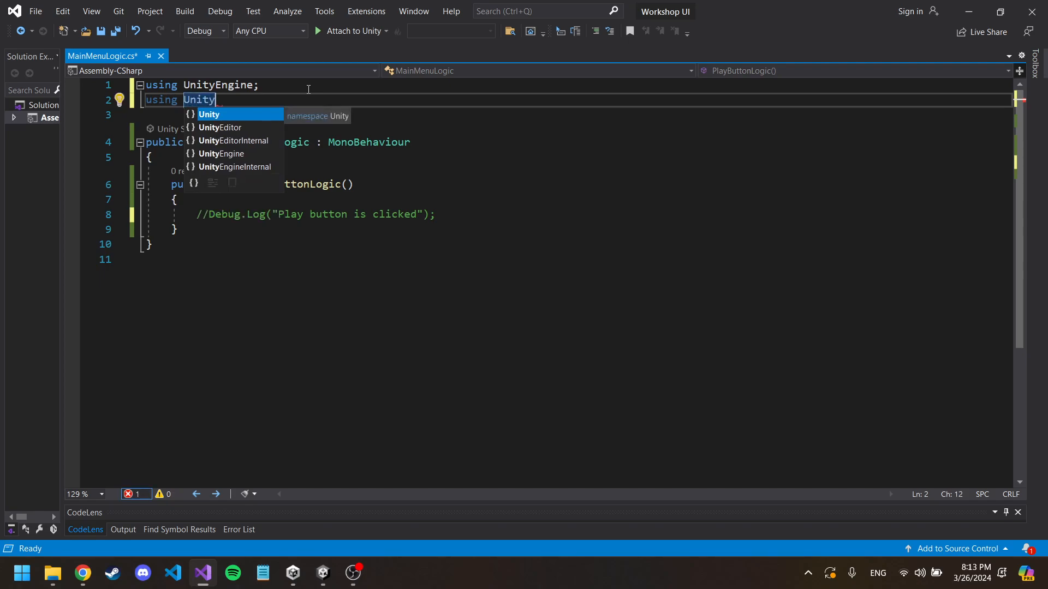
{"action": "type", "text": "Engi"}
{"action": "key", "text": "Tab"}
{"action": "type", "text": ".Scen"}
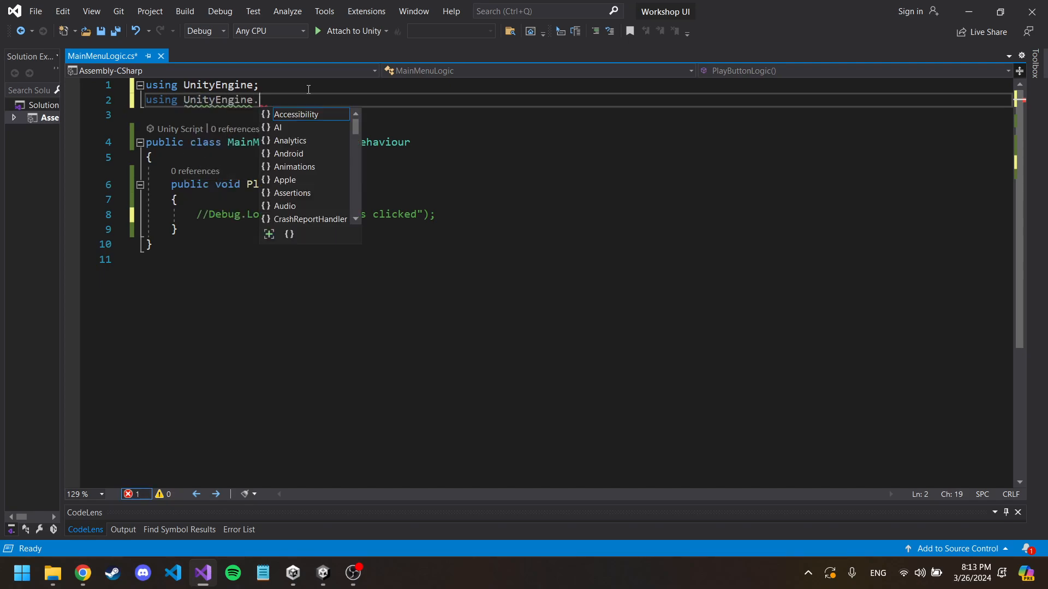
{"action": "key", "text": "Tab"}
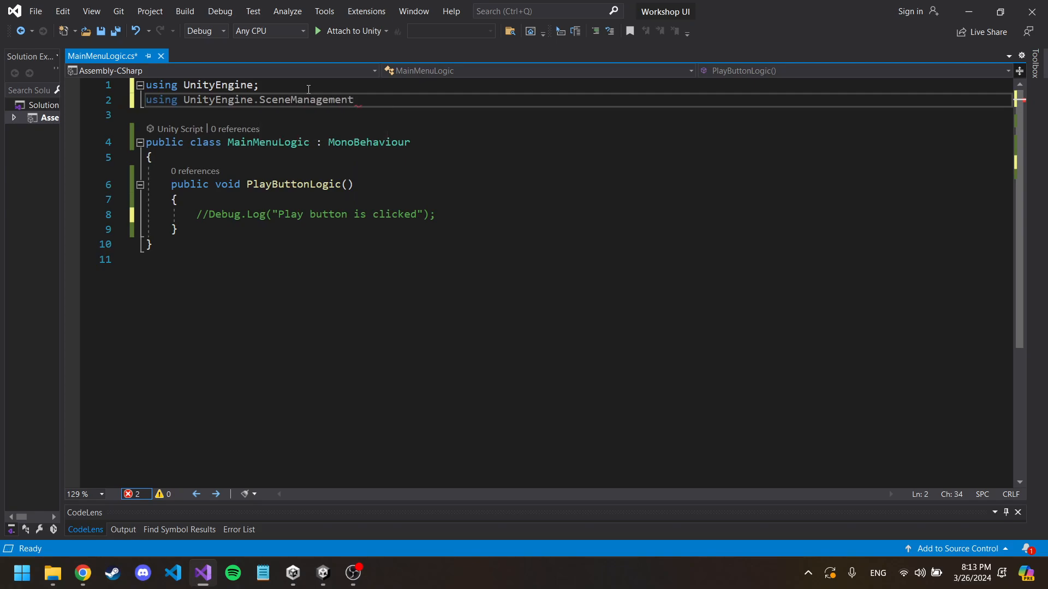
{"action": "left_click", "coordinate": [353, 574]}
{"action": "left_click", "coordinate": [354, 577]}
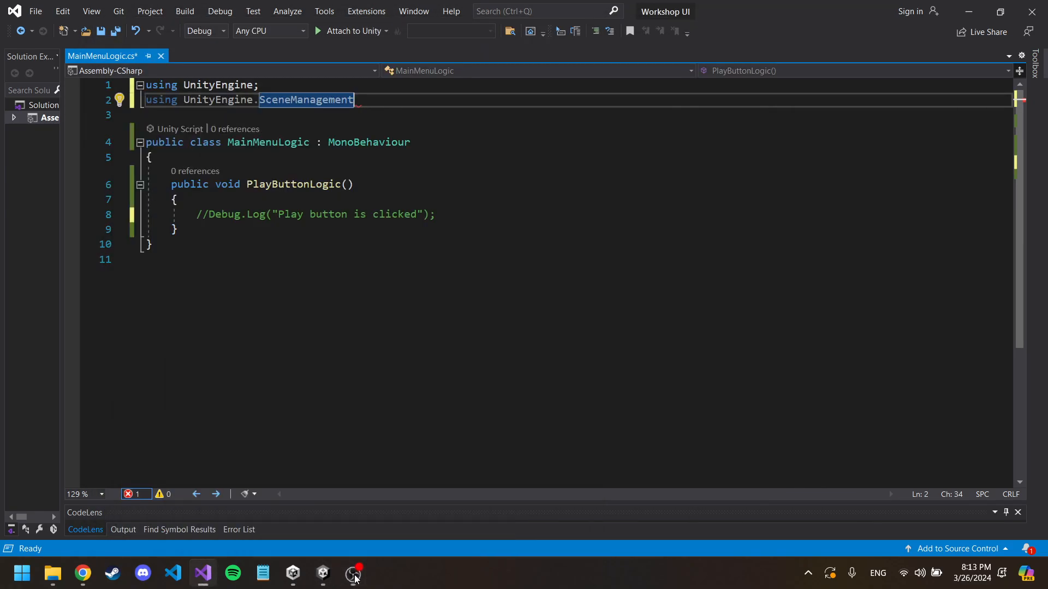
{"action": "type", "text": ";"}
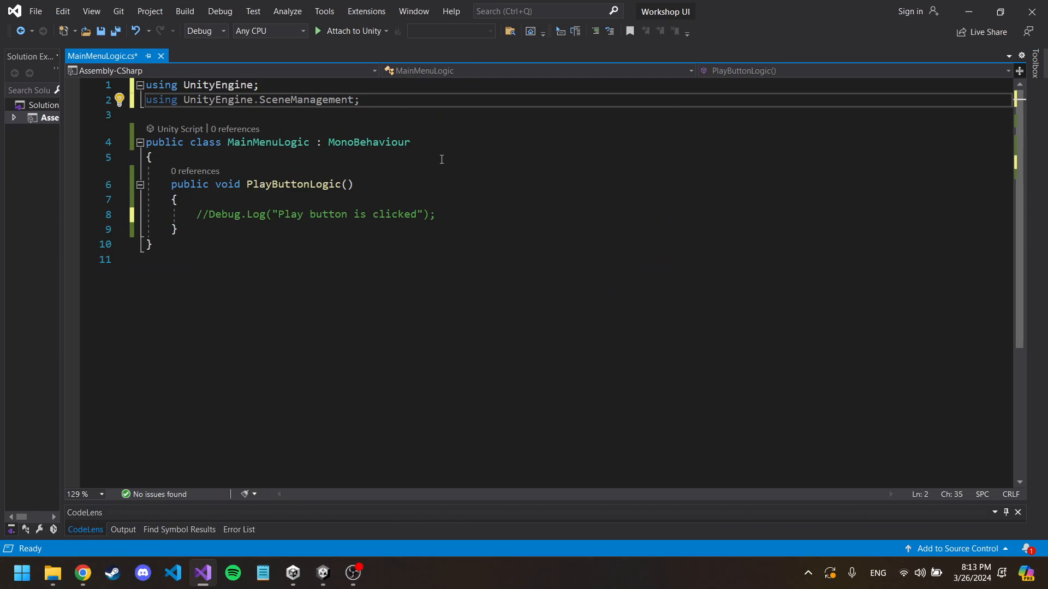
Step: Add the statement SceneManager.LoadScene("Level0"); below the commented-out log line in PlayButtonLogic
{"action": "left_click", "coordinate": [448, 217]}
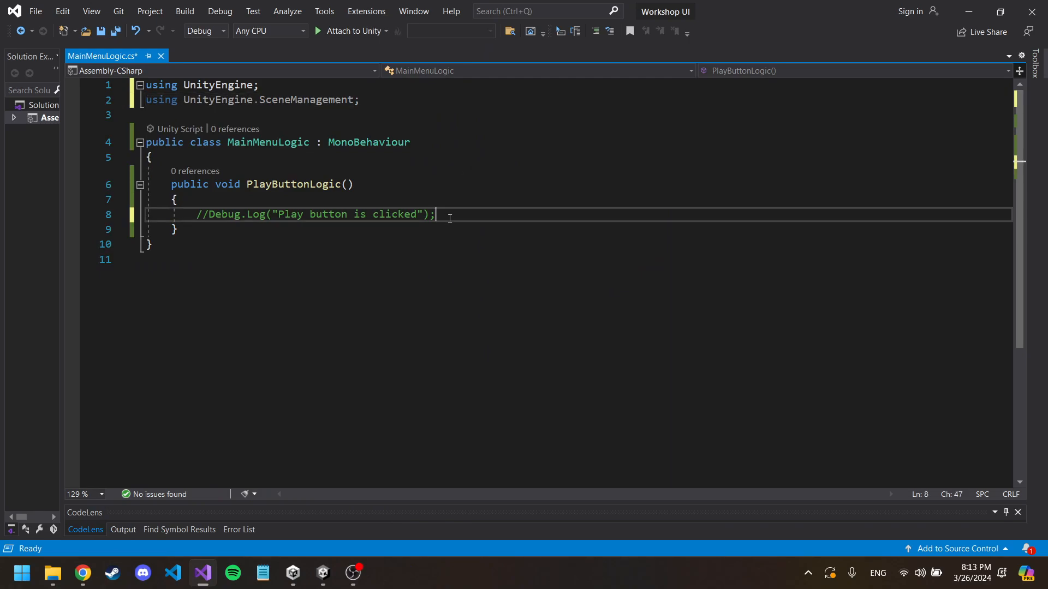
{"action": "key", "text": "Return"}
{"action": "type", "text": "Sce"}
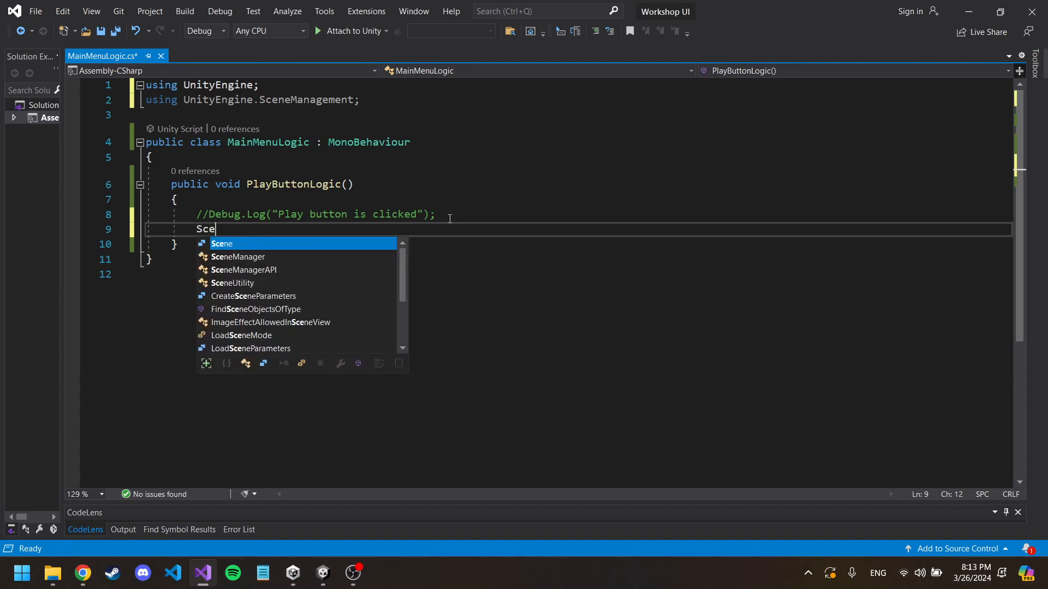
{"action": "type", "text": "neManager"}
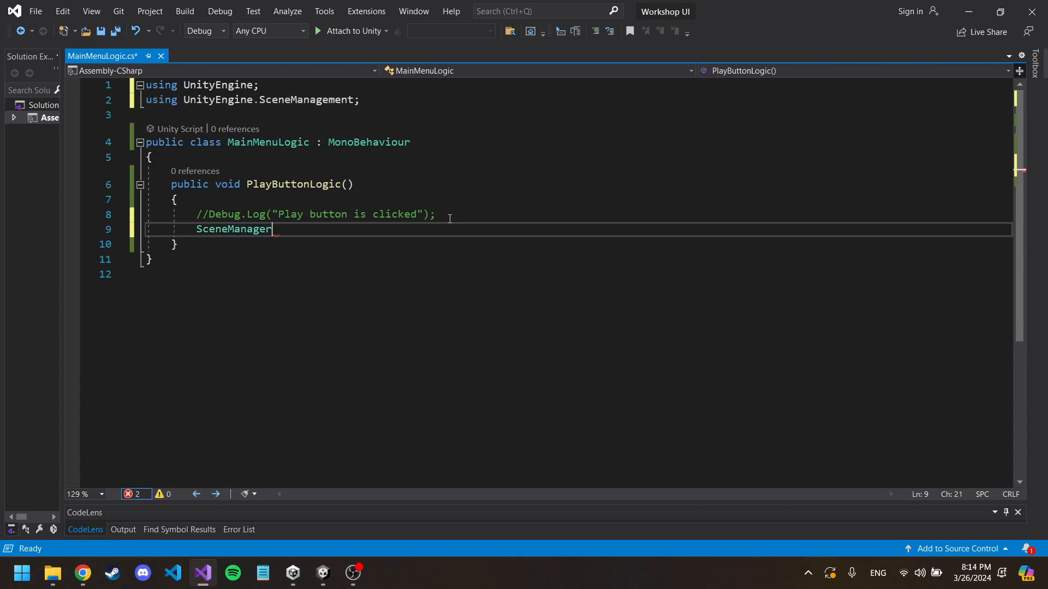
{"action": "type", "text": ".Load"}
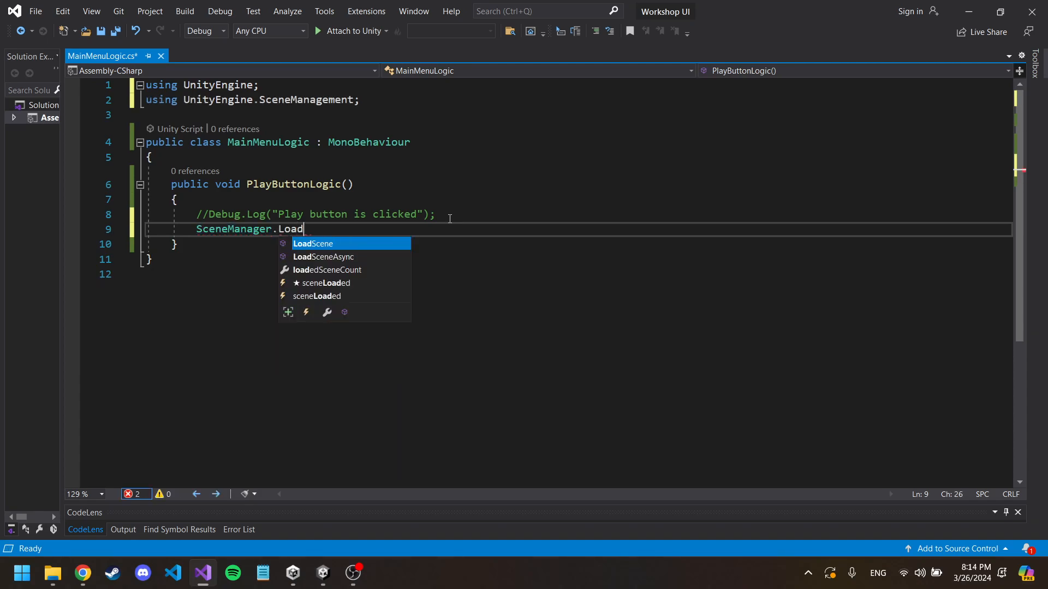
{"action": "type", "text": "Scene(\""}
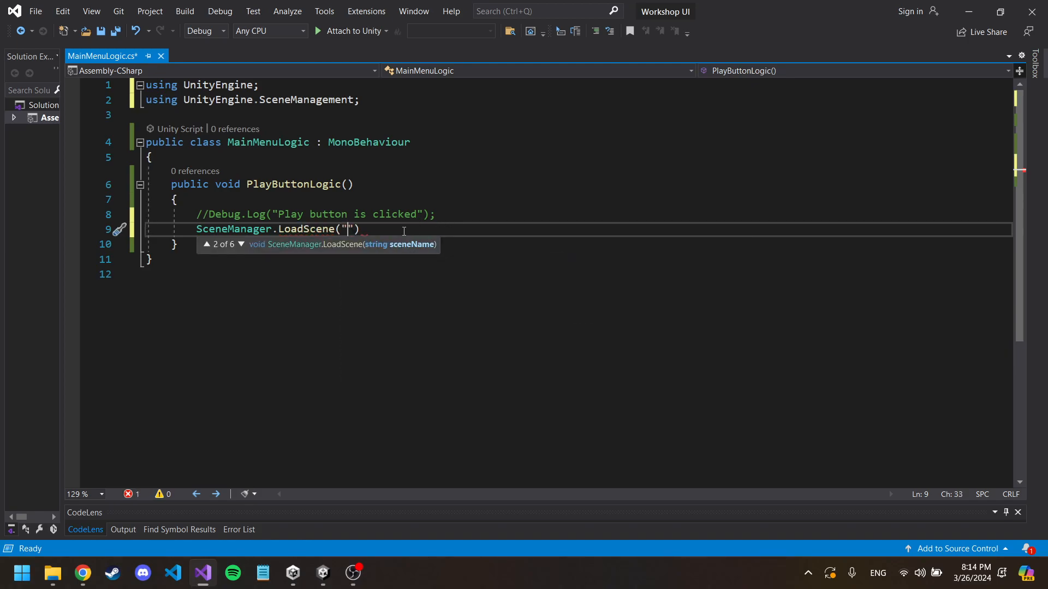
{"action": "type", "text": "Level0"}
{"action": "left_click", "coordinate": [404, 232]}
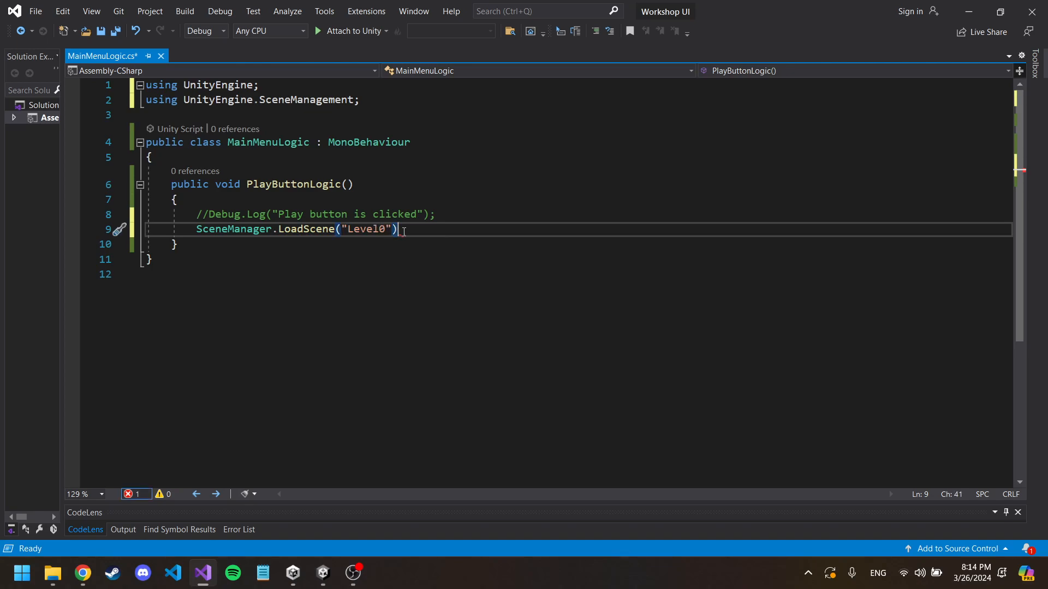
{"action": "type", "text": ";"}
{"action": "left_click", "coordinate": [344, 232]}
{"action": "left_click_drag", "start_coordinate": [343, 232], "coordinate": [390, 234]}
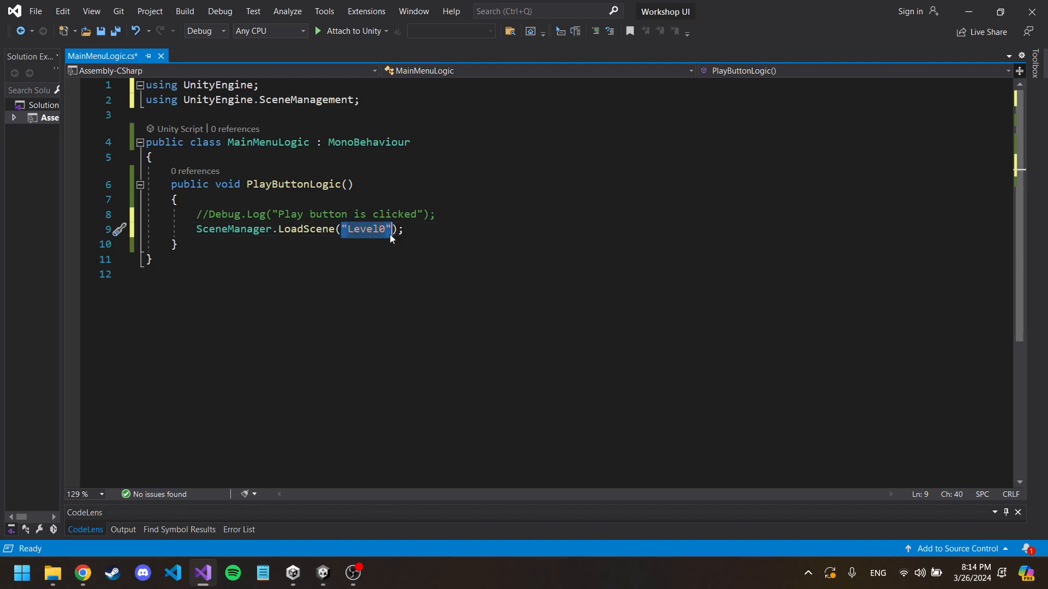
{"action": "left_click", "coordinate": [446, 212]}
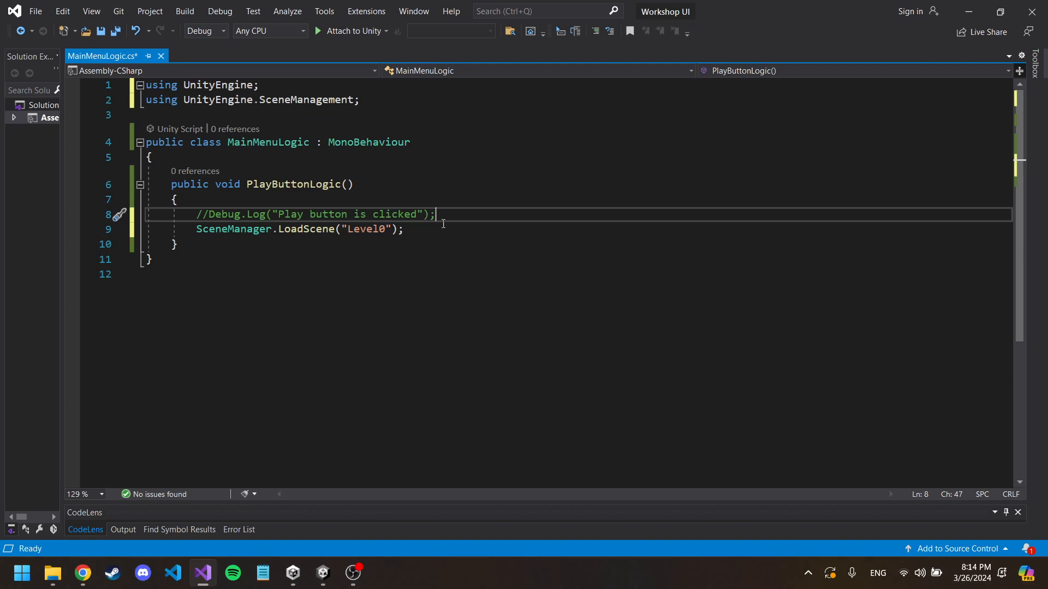
{"action": "key", "text": "Return"}
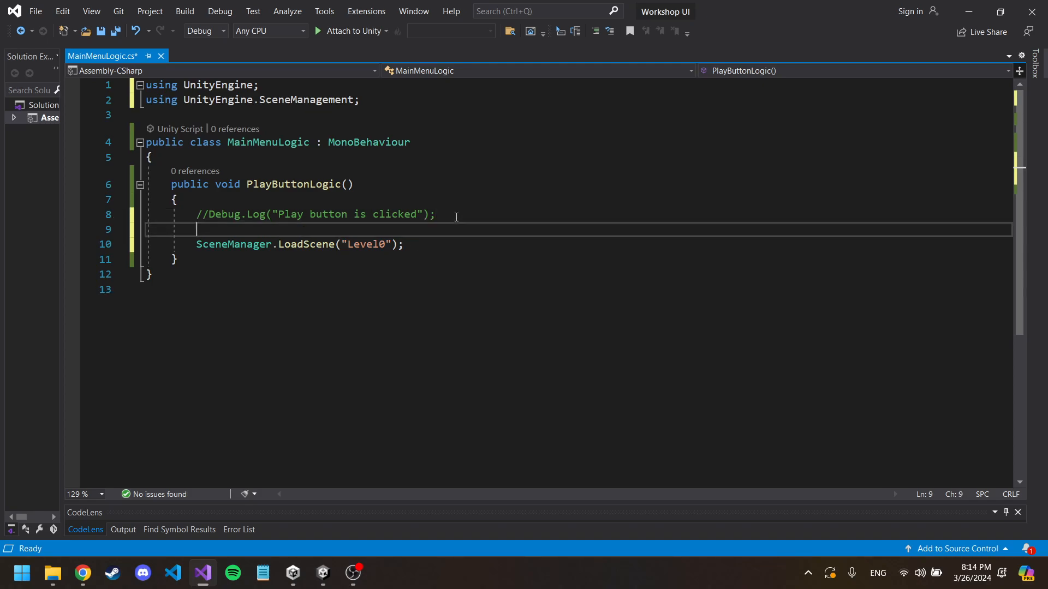
{"action": "key", "text": "Return"}
{"action": "key", "text": "Return"}
{"action": "key", "text": "Up"}
{"action": "type", "text": "int current"}
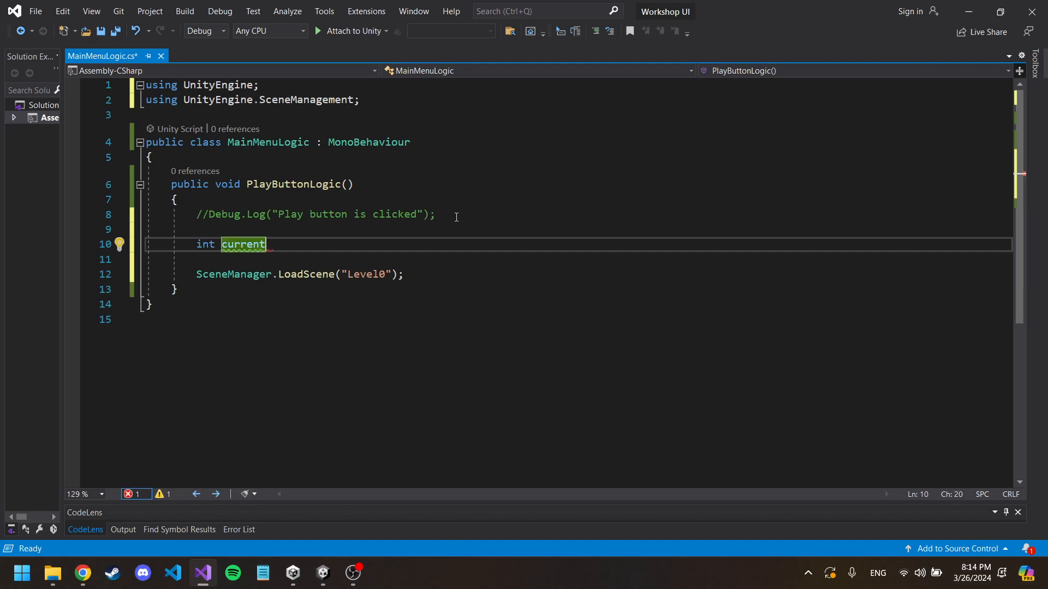
{"action": "key", "text": "ctrl+x"}
{"action": "key", "text": "ctrl+x"}
Step: Insert blank lines above the LoadScene call in PlayButtonLogic and save the script
{"action": "key", "text": "Up"}
{"action": "key", "text": "Return"}
{"action": "key", "text": "Return"}
{"action": "key", "text": "Up"}
{"action": "key", "text": "ctrl+s"}
Step: Switch to Unity, open the Build Settings and shift the window aside
{"action": "left_click", "coordinate": [323, 572]}
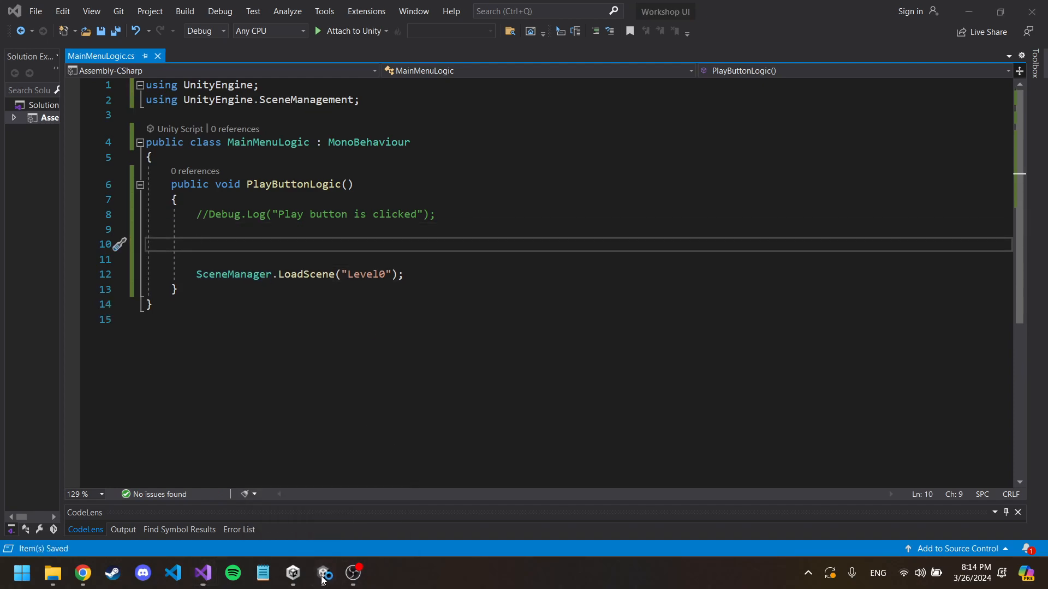
{"action": "mouse_move", "coordinate": [323, 574]}
{"action": "mouse_move", "coordinate": [255, 483]}
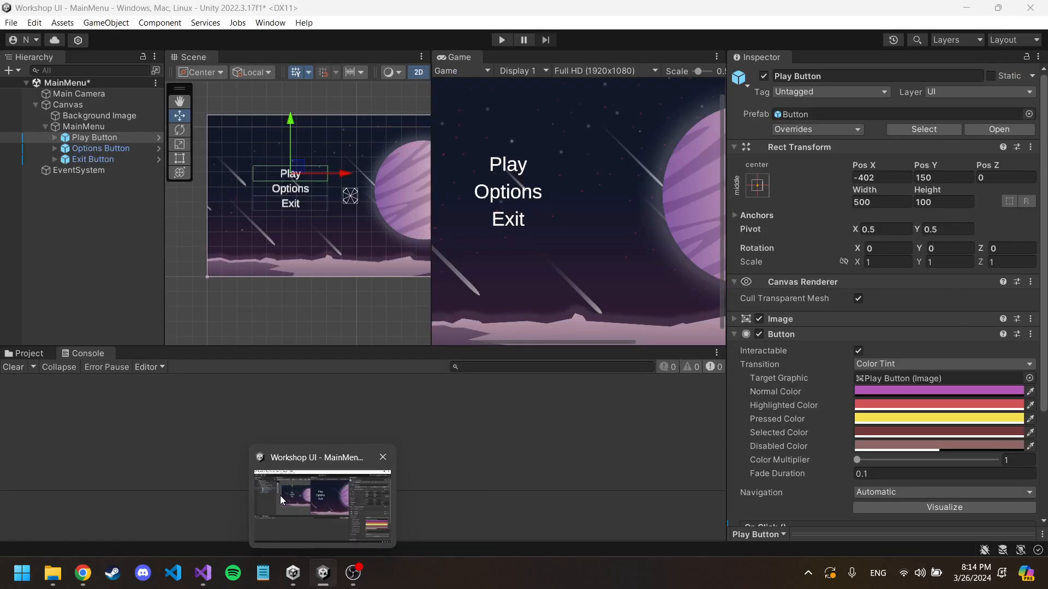
{"action": "left_click", "coordinate": [278, 494]}
{"action": "left_click", "coordinate": [11, 23]}
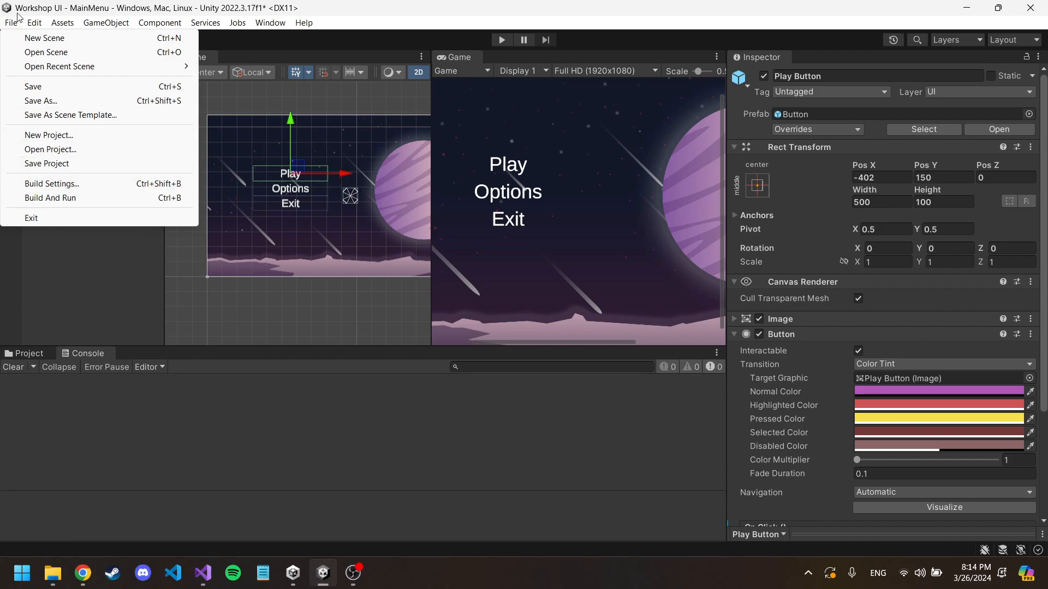
{"action": "left_click", "coordinate": [54, 184]}
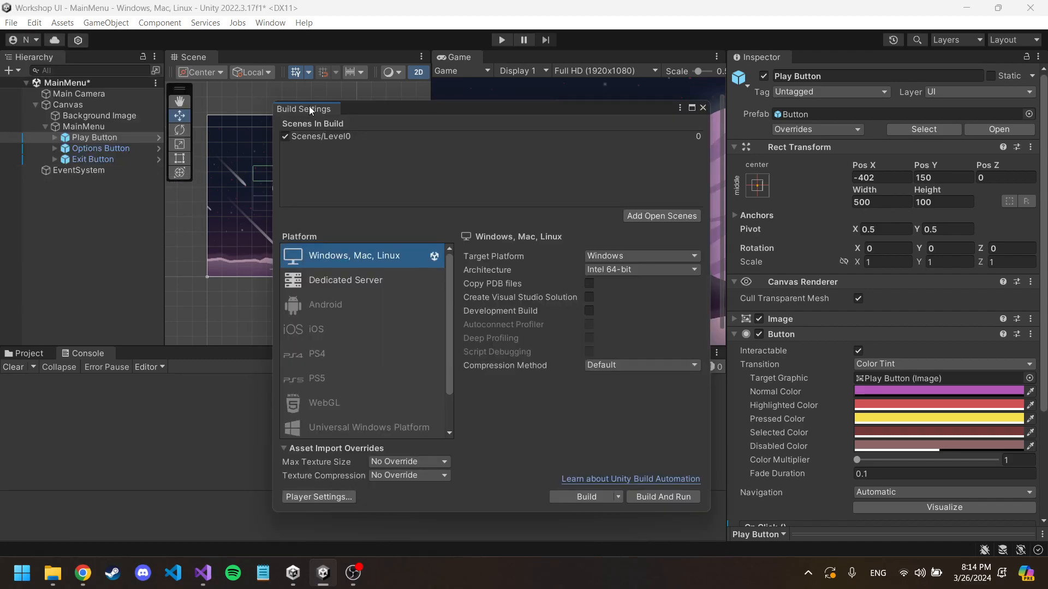
{"action": "left_click_drag", "start_coordinate": [363, 109], "coordinate": [443, 135]}
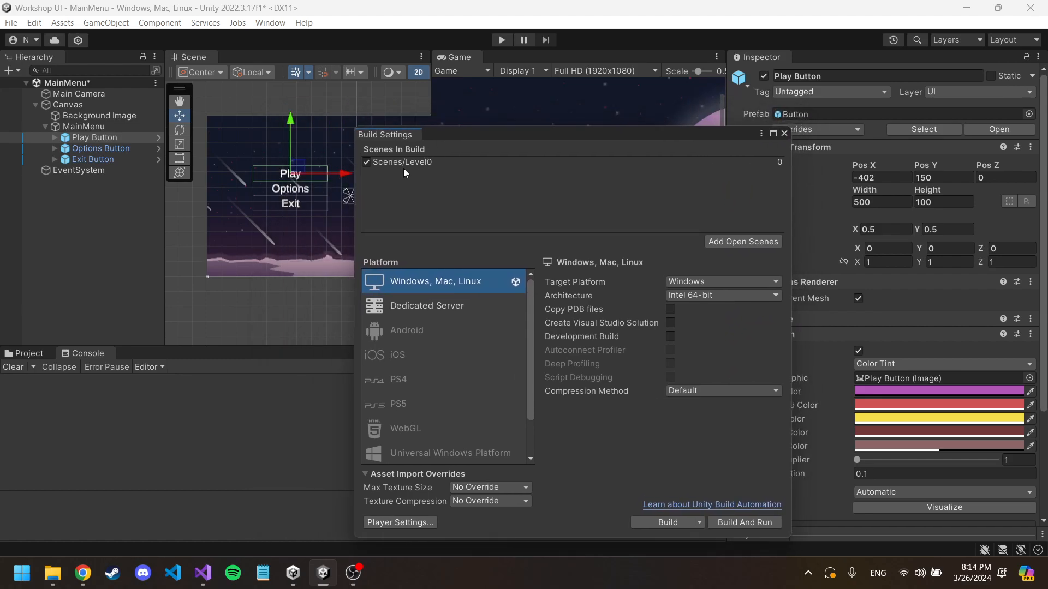
Step: Show the contents of the project's Scenes folder with the Build Settings window moved clear of it
{"action": "left_click", "coordinate": [27, 353]}
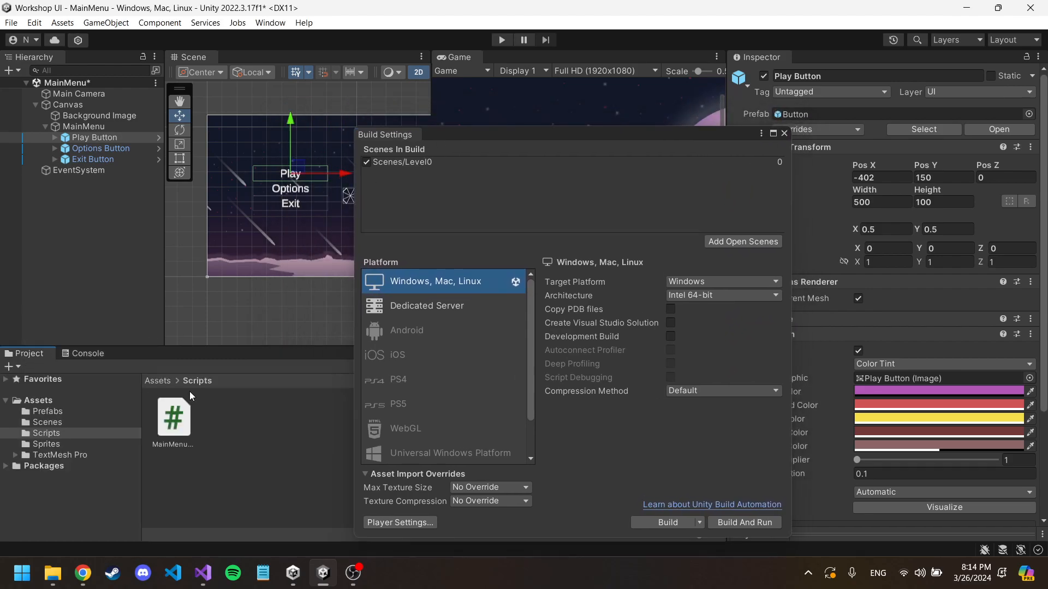
{"action": "left_click", "coordinate": [157, 380]}
{"action": "left_click_drag", "start_coordinate": [533, 130], "coordinate": [606, 121]}
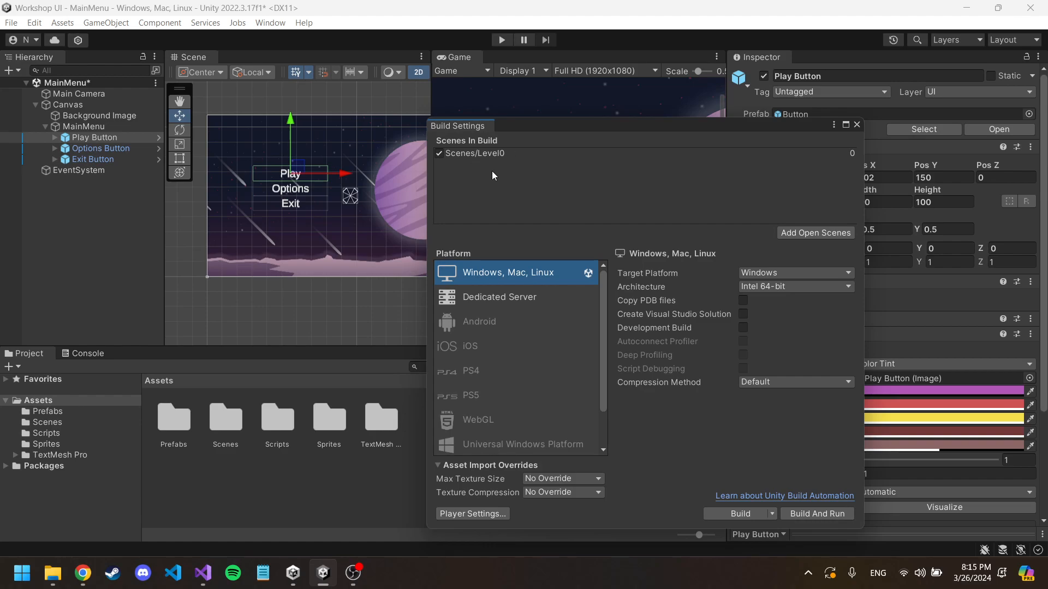
{"action": "double_click", "coordinate": [230, 427]}
{"action": "left_click", "coordinate": [224, 429]}
{"action": "mouse_move", "coordinate": [225, 428]}
{"action": "left_mouse_down"}
{"action": "mouse_move", "coordinate": [428, 215]}
{"action": "mouse_move", "coordinate": [476, 147]}
{"action": "mouse_move", "coordinate": [479, 161]}
{"action": "mouse_move", "coordinate": [217, 424]}
{"action": "mouse_move", "coordinate": [225, 431]}
{"action": "left_mouse_up"}
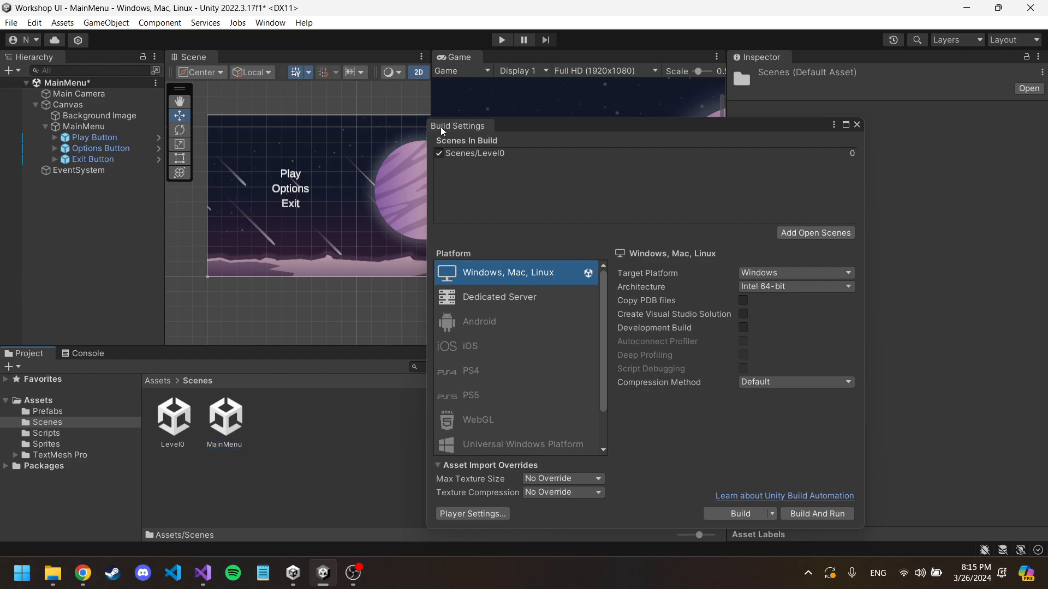
Step: Add the MainMenu scene from the Scenes folder to the Scenes In Build list
{"action": "left_click", "coordinate": [11, 24]}
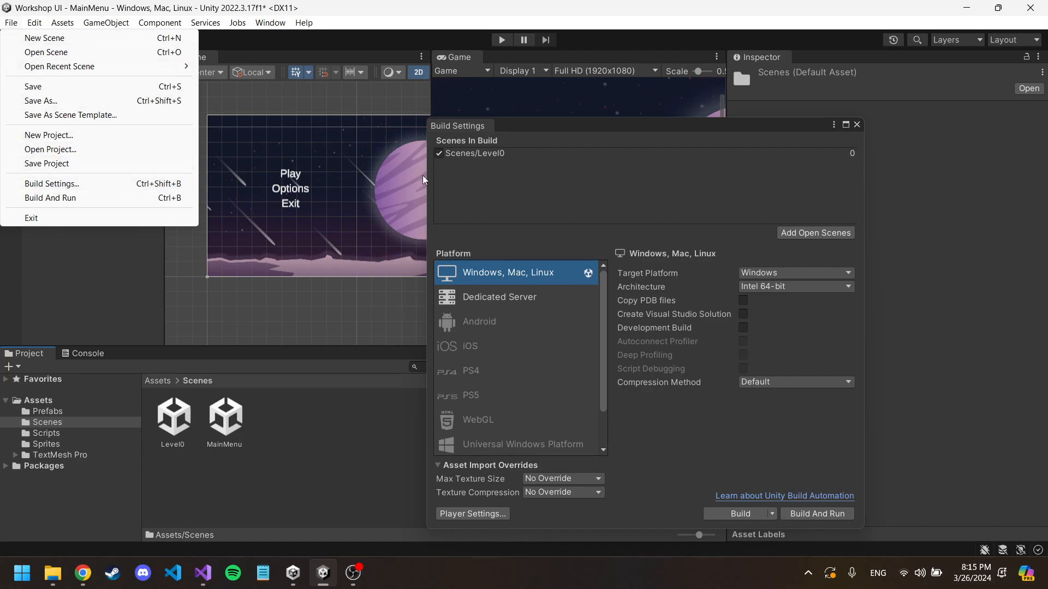
{"action": "left_click", "coordinate": [516, 125]}
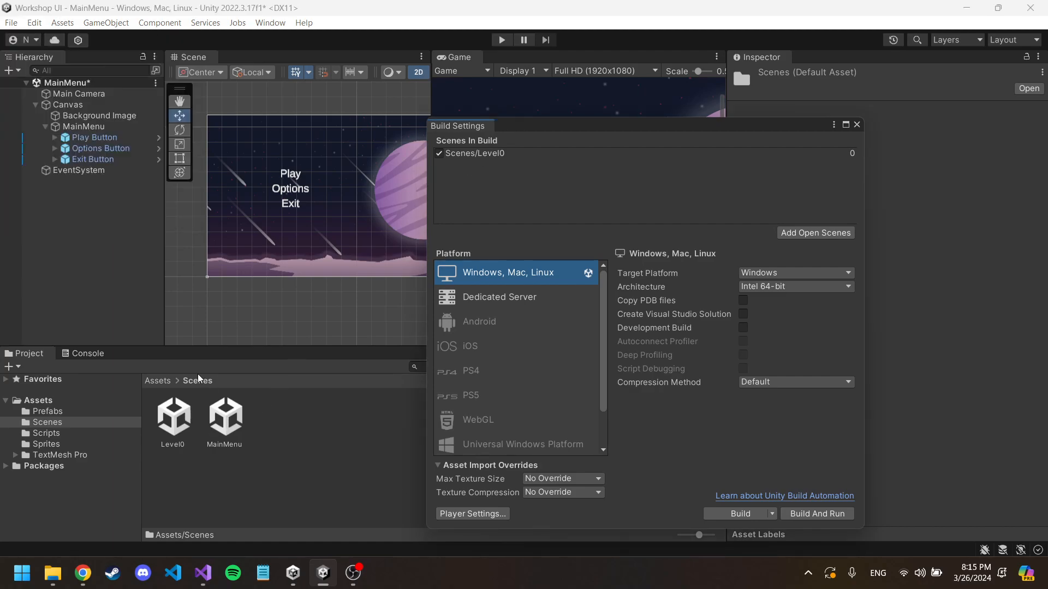
{"action": "left_click_drag", "start_coordinate": [221, 423], "coordinate": [468, 156]}
{"action": "left_click", "coordinate": [475, 165]}
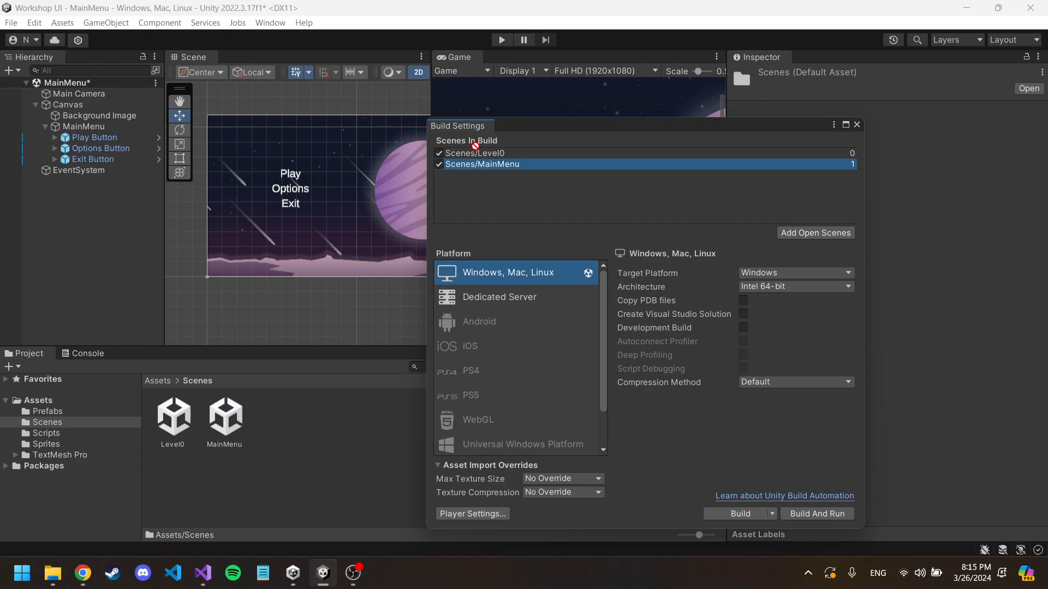
Step: Order MainMenu before Level0 in the Scenes In Build list and return to the script in Visual Studio
{"action": "left_click_drag", "start_coordinate": [480, 154], "coordinate": [483, 172]}
{"action": "left_click", "coordinate": [476, 154]}
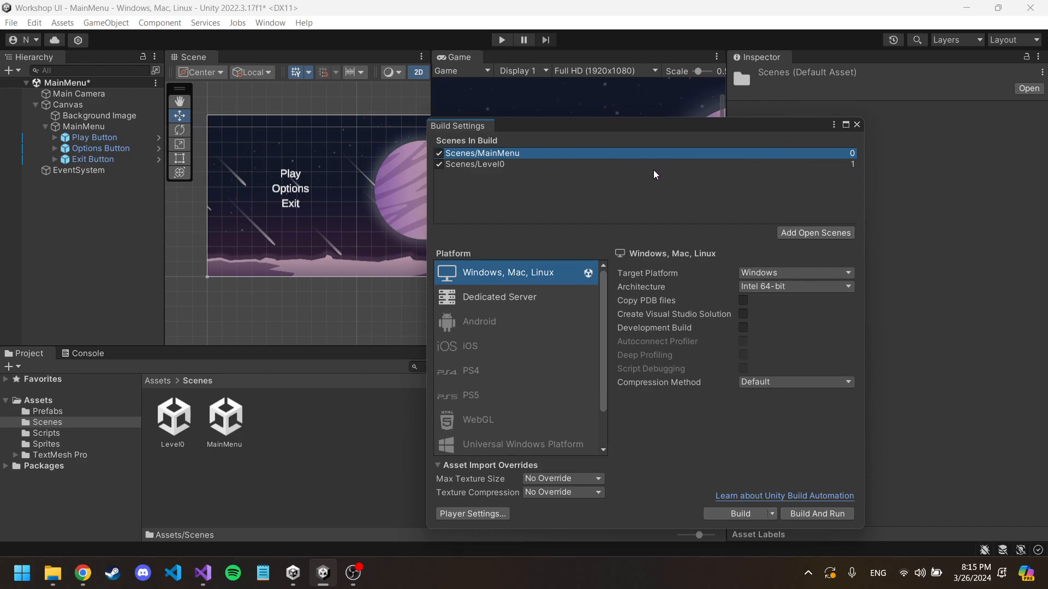
{"action": "mouse_move", "coordinate": [203, 573]}
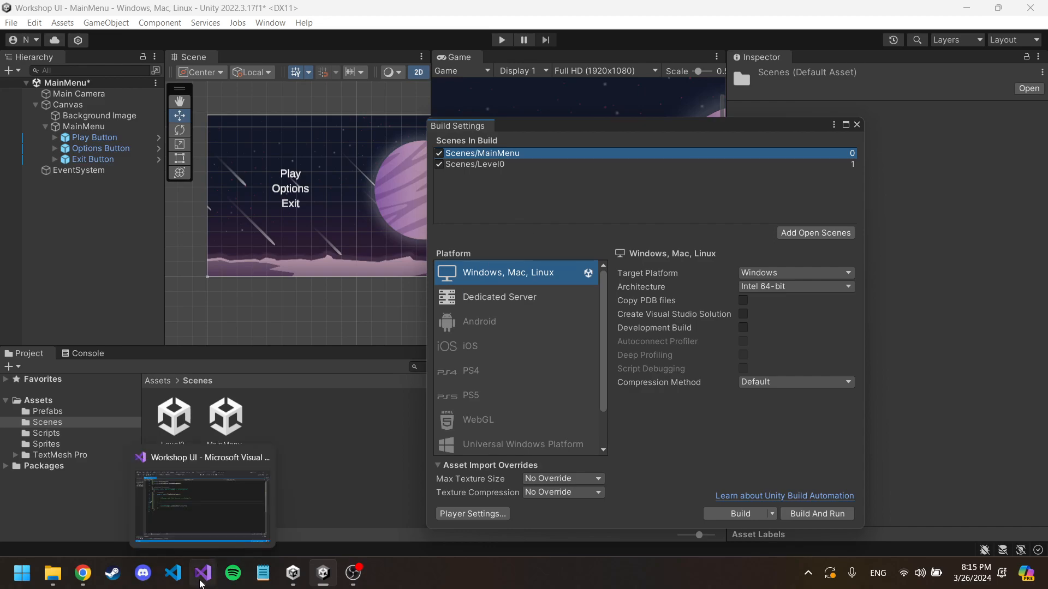
{"action": "left_click", "coordinate": [212, 509]}
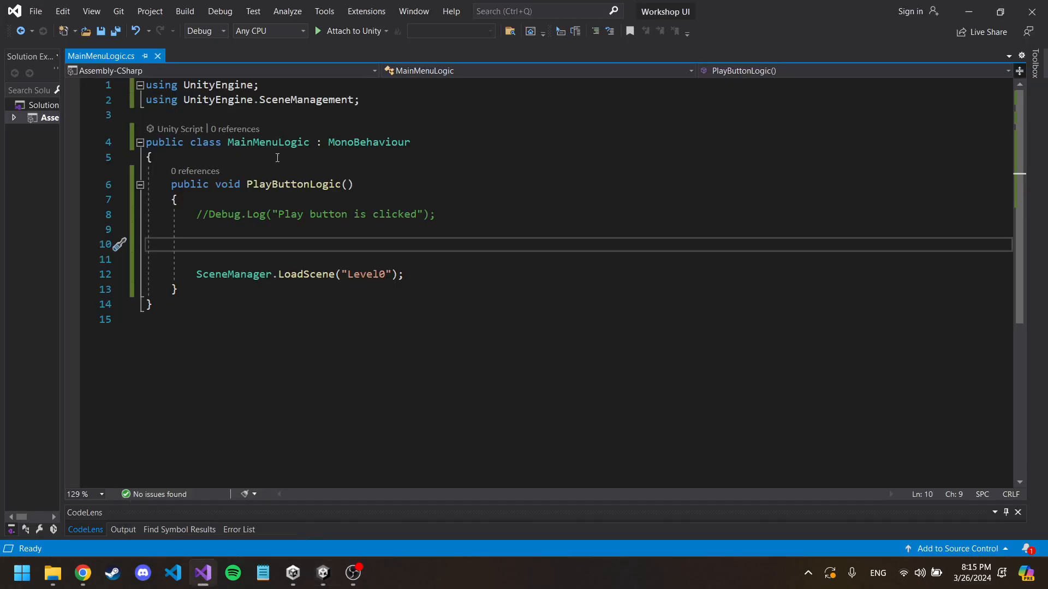
Step: Compare the LoadScene("Level0") line with the Scenes In Build list in Unity's Build Settings, returning to the script in Visual Studio
{"action": "left_click_drag", "start_coordinate": [196, 274], "coordinate": [404, 276]}
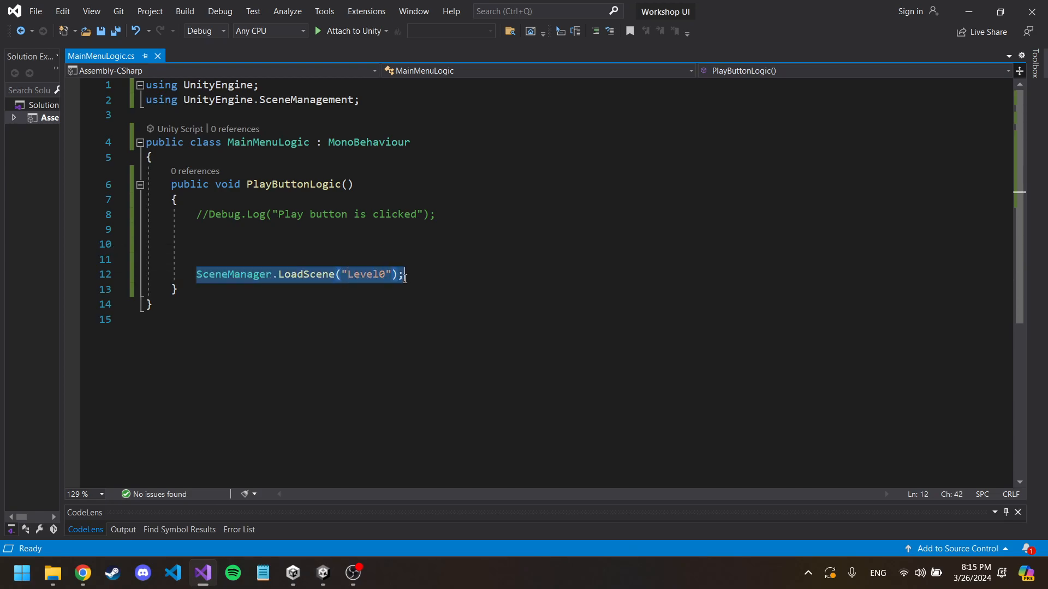
{"action": "left_click", "coordinate": [323, 572]}
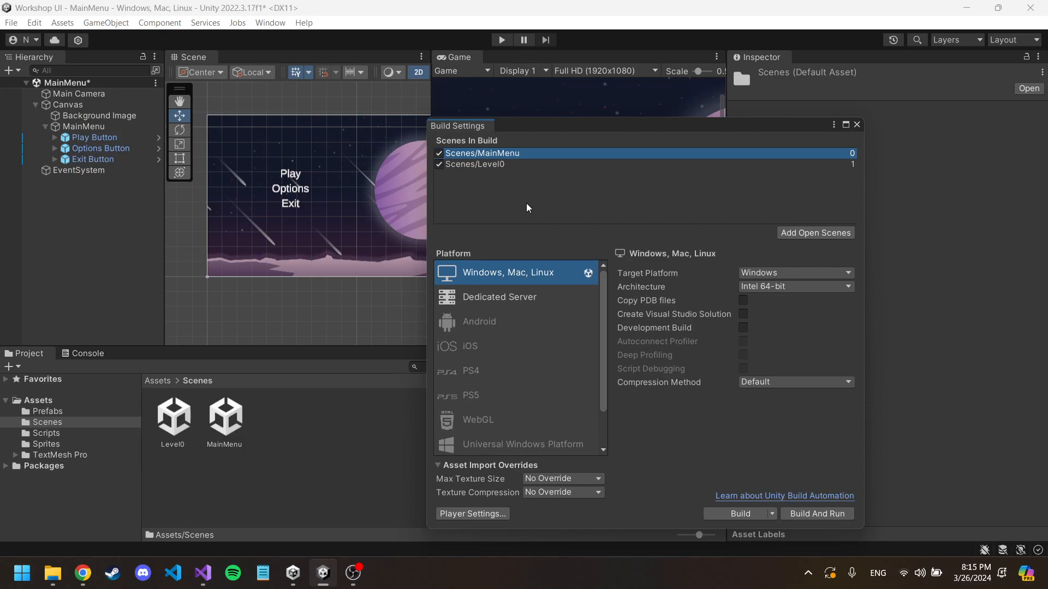
{"action": "left_click", "coordinate": [212, 577]}
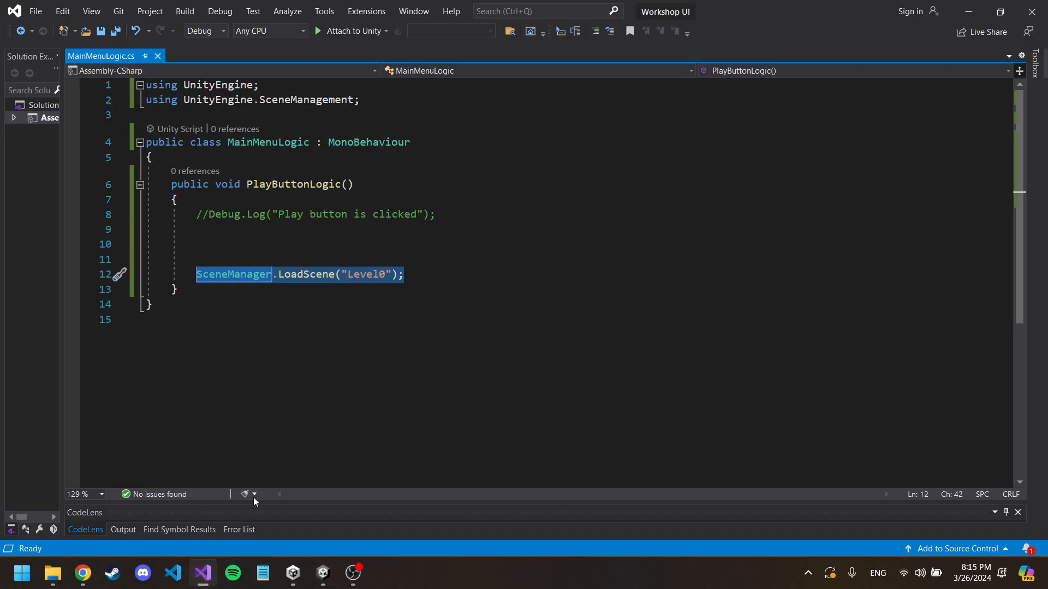
{"action": "left_click", "coordinate": [398, 244]}
{"action": "left_click", "coordinate": [428, 276]}
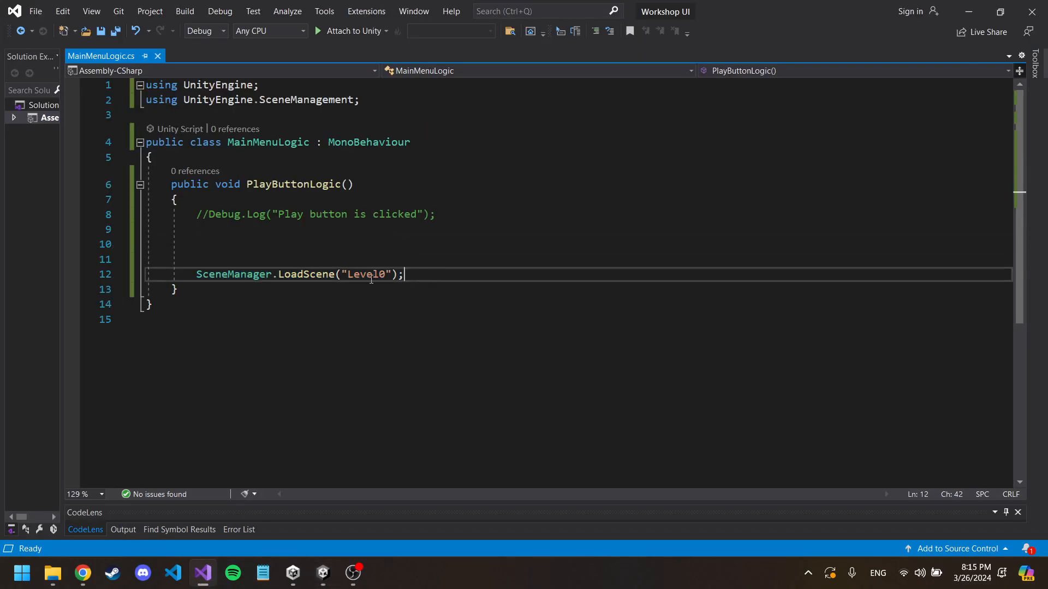
{"action": "left_click_drag", "start_coordinate": [428, 278], "coordinate": [197, 275]}
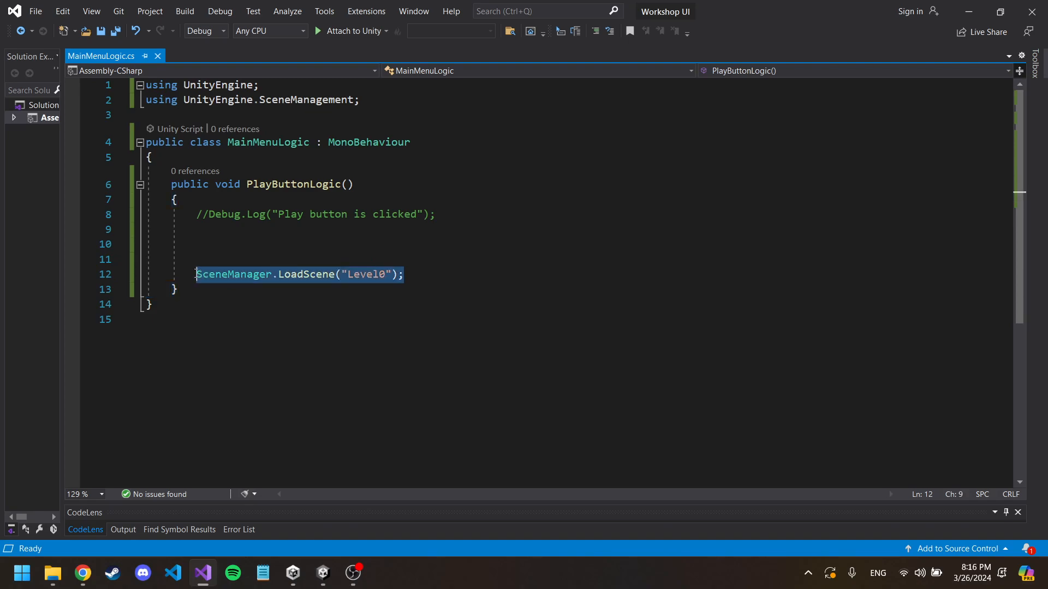
{"action": "left_click", "coordinate": [239, 229]}
{"action": "left_click", "coordinate": [239, 244]}
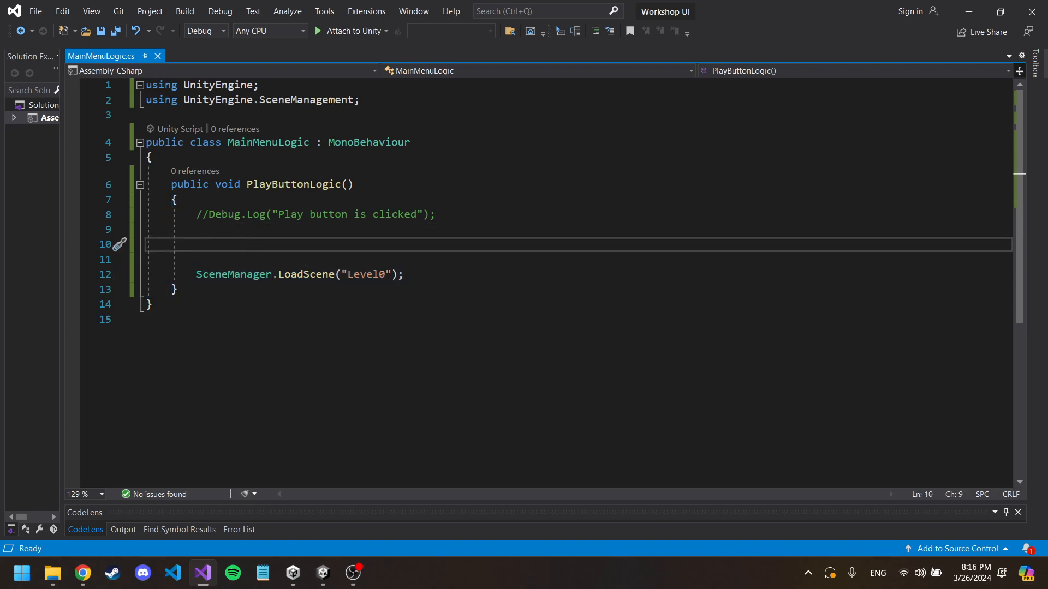
Step: Comment out the SceneManager.LoadScene("Level0") line in PlayButtonLogic
{"action": "left_click", "coordinate": [425, 279]}
{"action": "key", "text": "ctrl+k"}
{"action": "key", "text": "ctrl+c"}
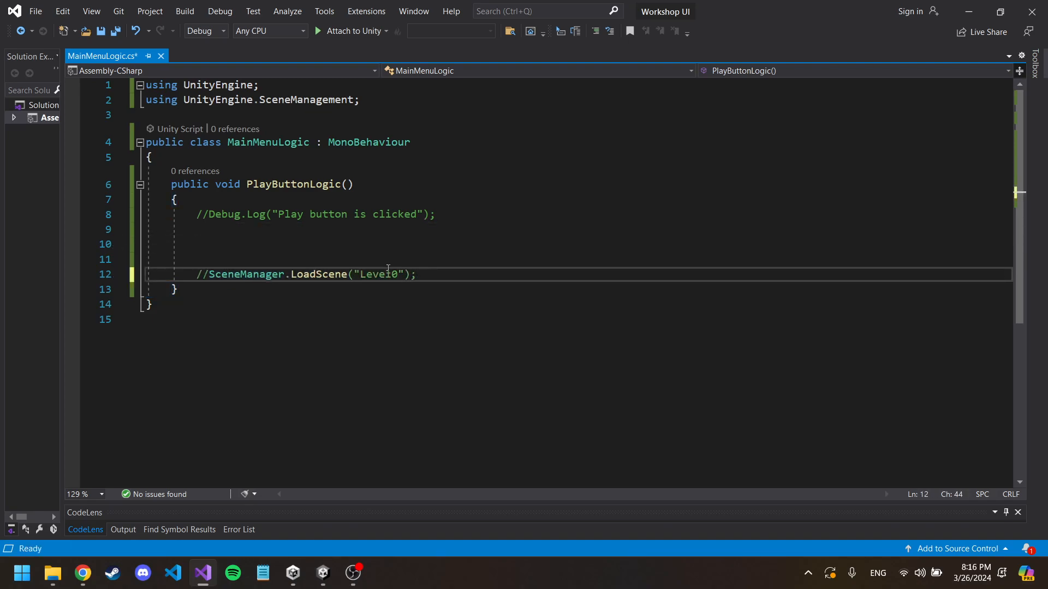
Step: Above the commented LoadScene line, begin an int currentSceneIndex declaration assigned from SceneManager.GetActiveScene()
{"action": "left_click", "coordinate": [387, 244]}
{"action": "type", "text": "int"}
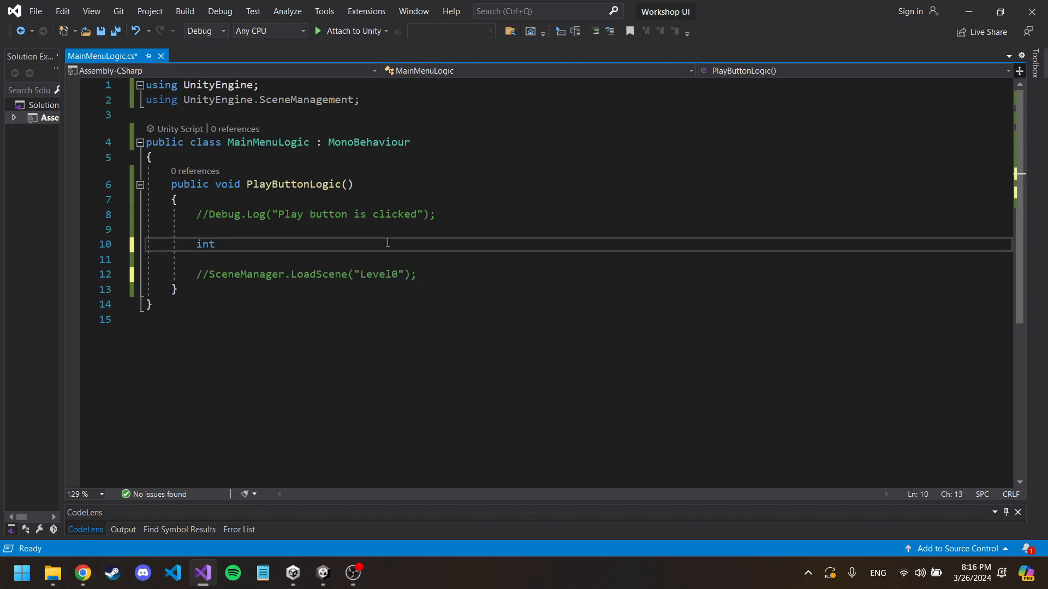
{"action": "key", "text": "alt+Tab"}
{"action": "key", "text": "alt+Tab"}
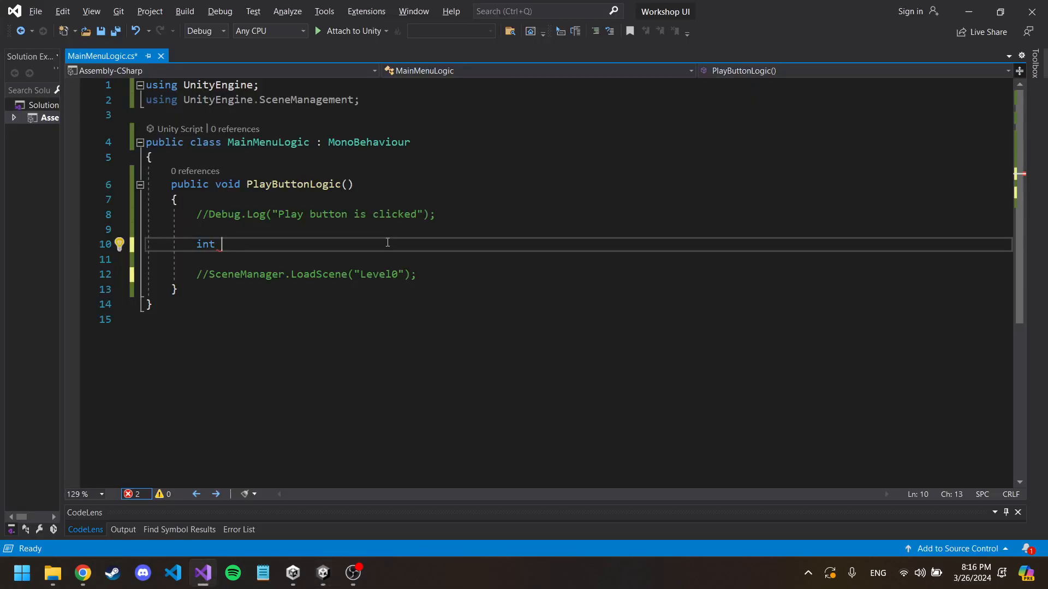
{"action": "type", "text": "currentSceneIndex = Sc"}
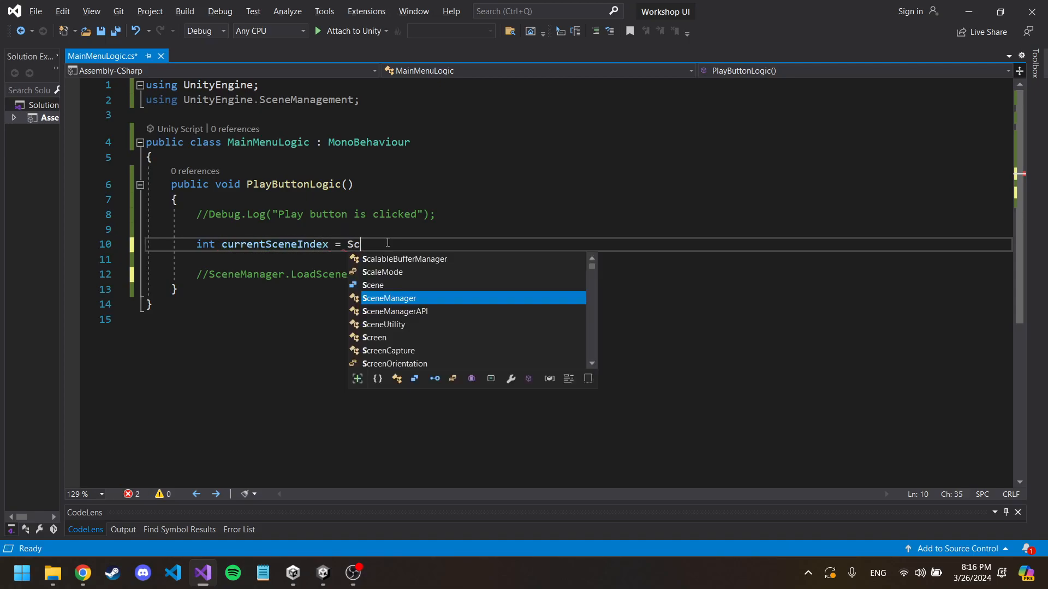
{"action": "type", "text": "eneManager.Get"}
{"action": "key", "text": "Tab"}
{"action": "type", "text": "()"}
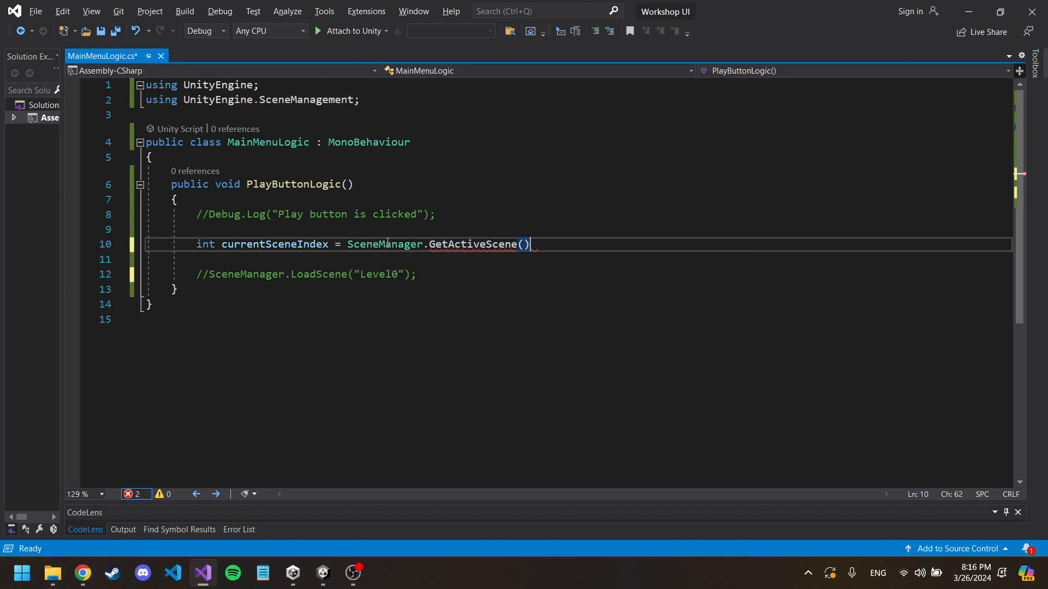
Step: Complete the currentSceneIndex declaration by reading the active scene's buildIndex and ending the statement
{"action": "mouse_move", "coordinate": [466, 244]}
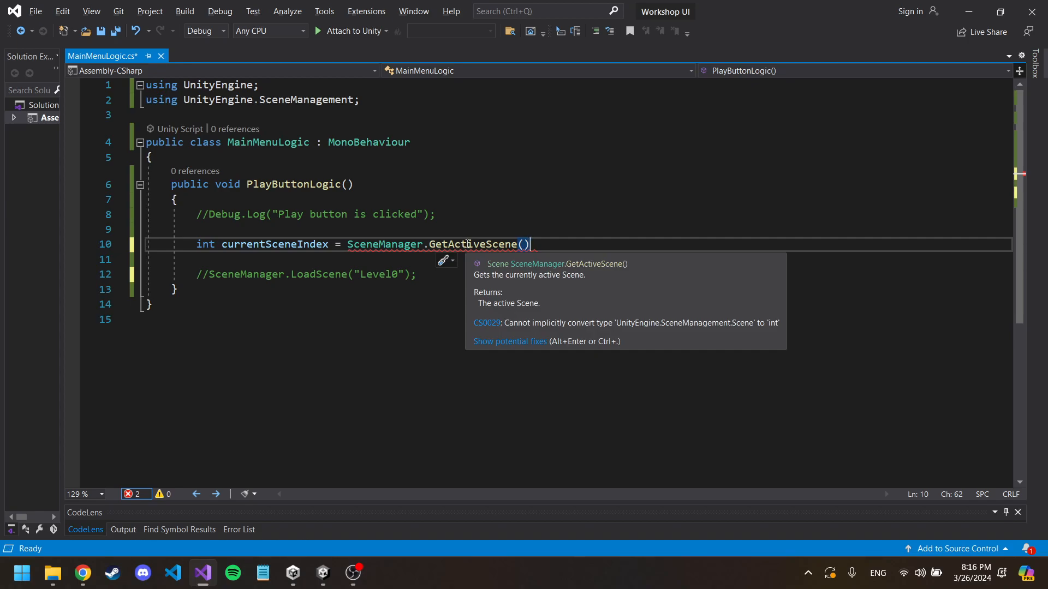
{"action": "type", "text": ".BUI"}
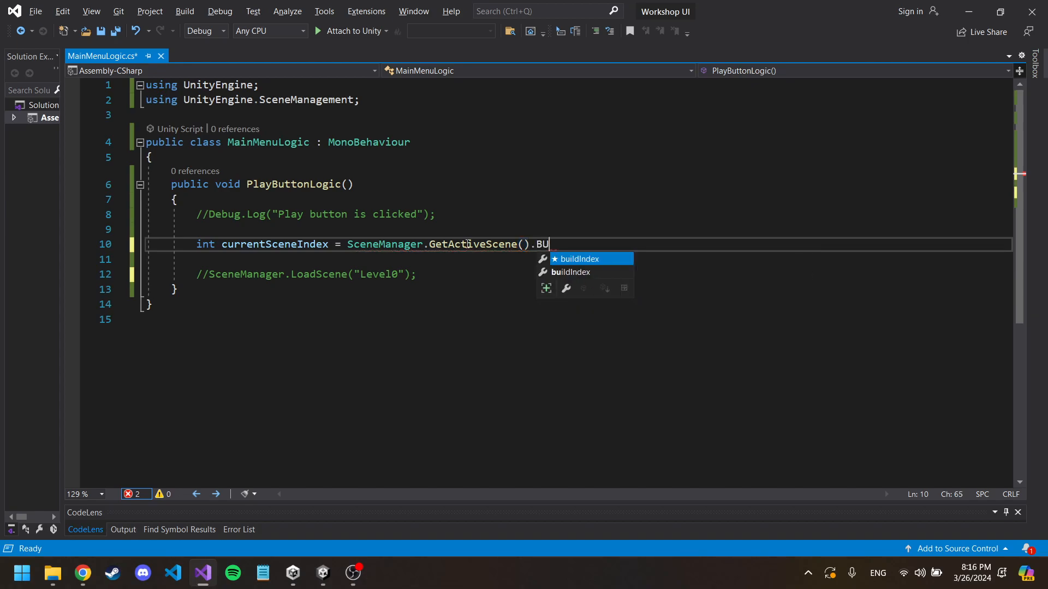
{"action": "key", "text": "Down"}
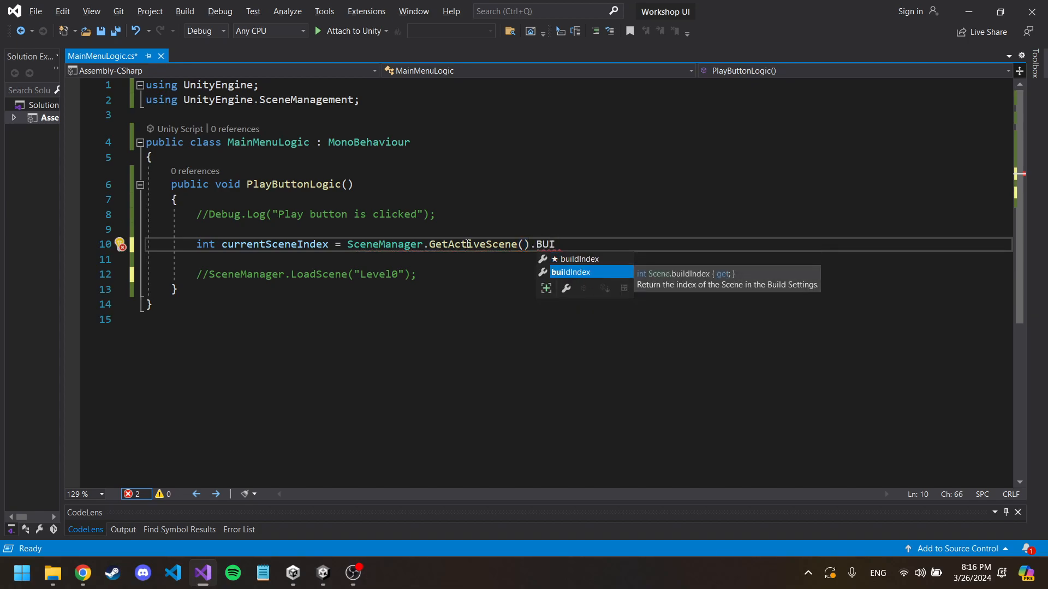
{"action": "key", "text": "Tab"}
{"action": "type", "text": ";"}
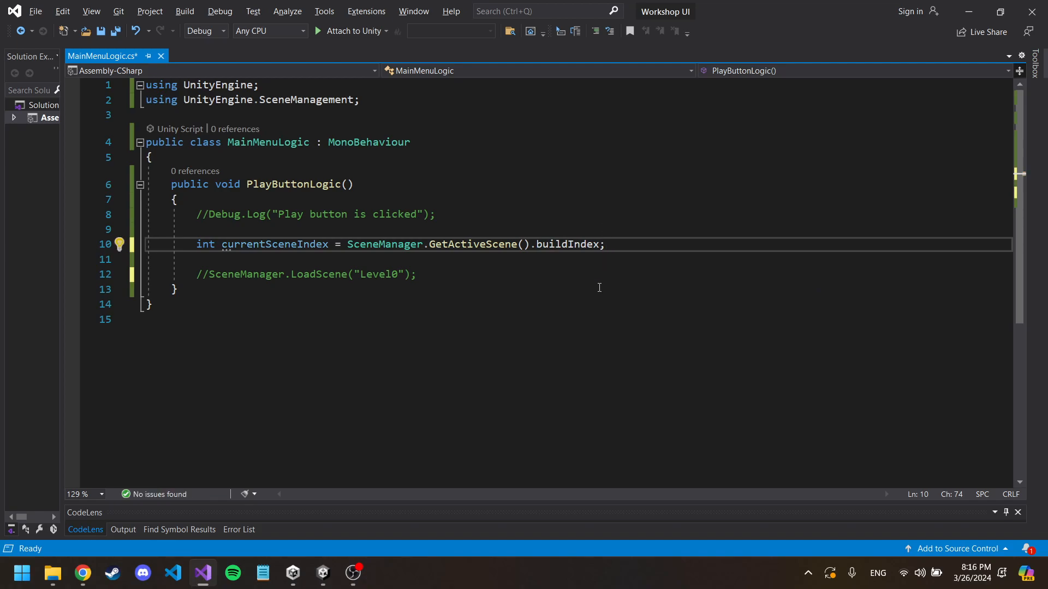
Step: Check the scene index numbers in Unity's Build Settings against the GetActiveScene().buildIndex expression in the script
{"action": "left_click", "coordinate": [323, 573]}
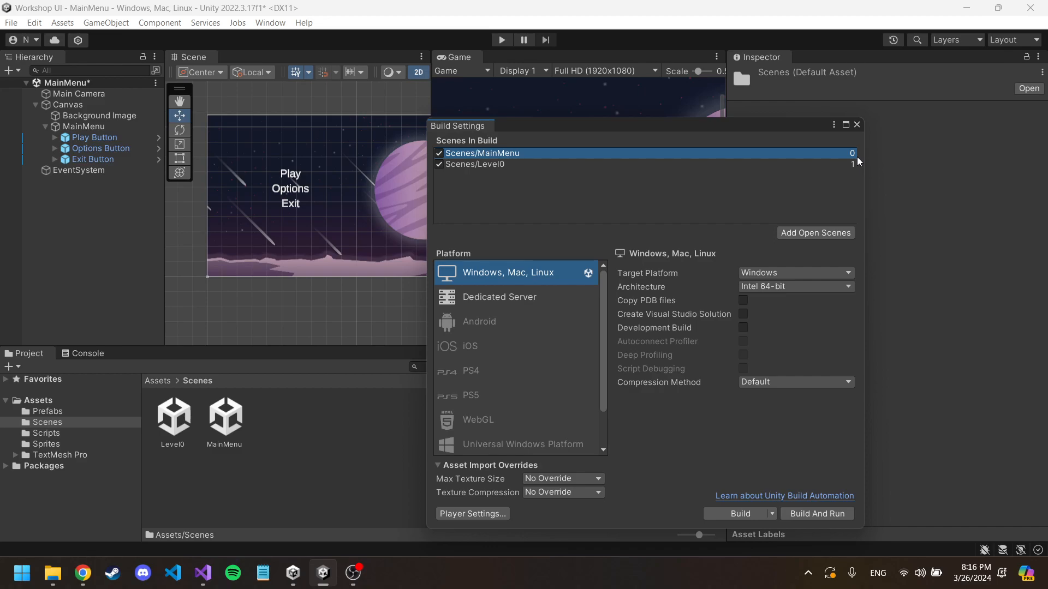
{"action": "key", "text": "alt+Tab"}
{"action": "left_click_drag", "start_coordinate": [348, 245], "coordinate": [617, 244]}
Step: Add a SceneManager.LoadScene() call on a new line directly below the currentSceneIndex declaration
{"action": "left_click", "coordinate": [617, 245]}
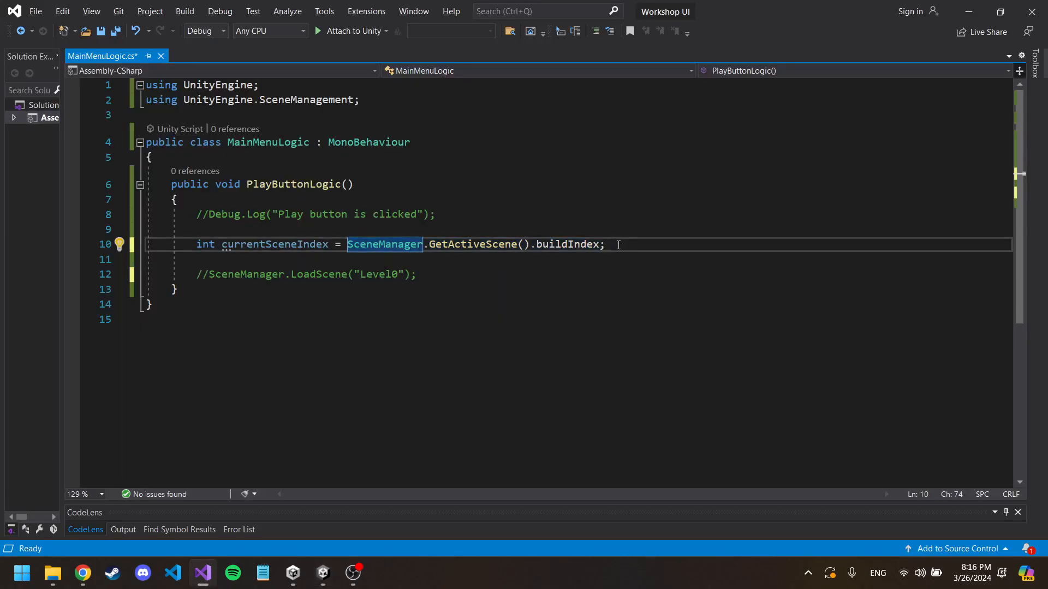
{"action": "key", "text": "Return"}
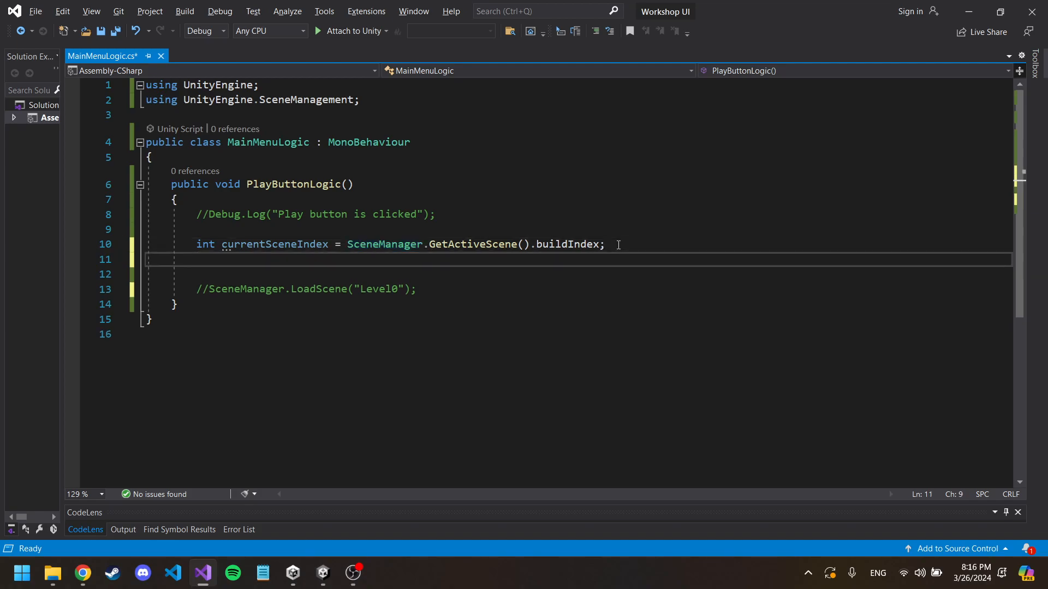
{"action": "type", "text": "Scene"}
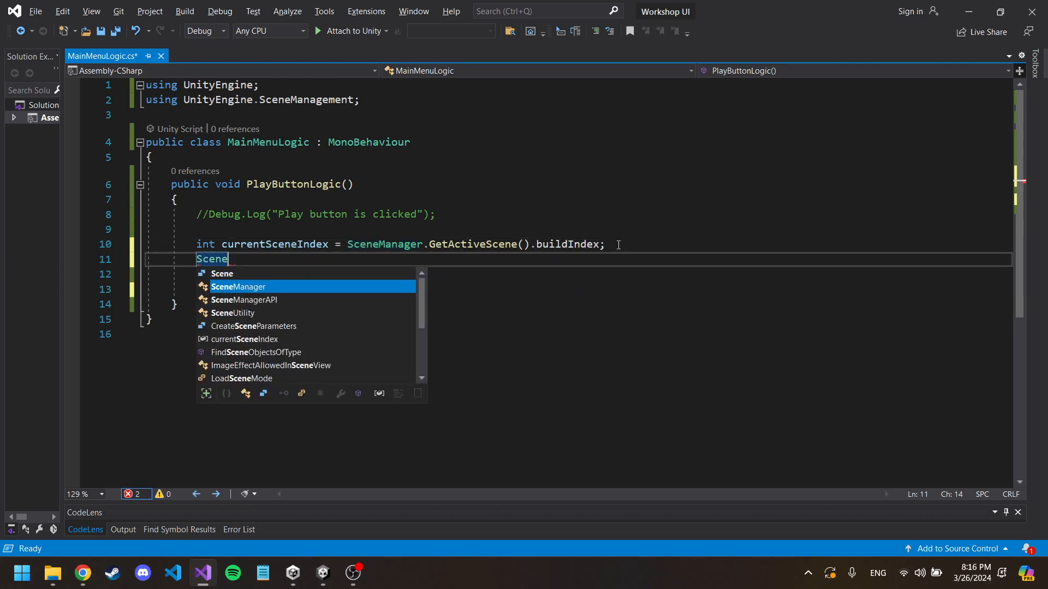
{"action": "key", "text": "Tab"}
{"action": "type", "text": "."}
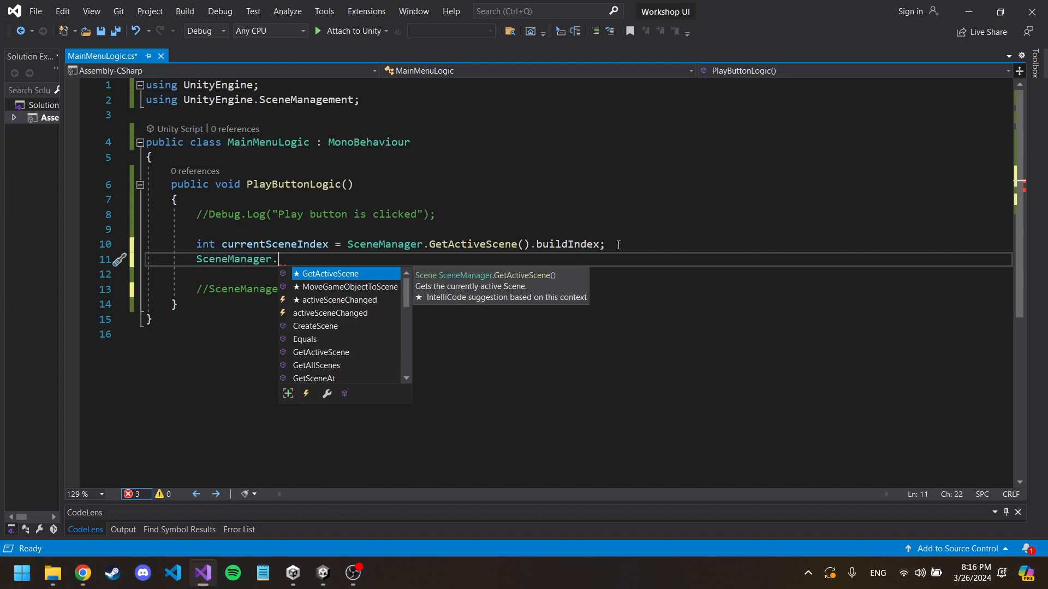
{"action": "type", "text": "Load"}
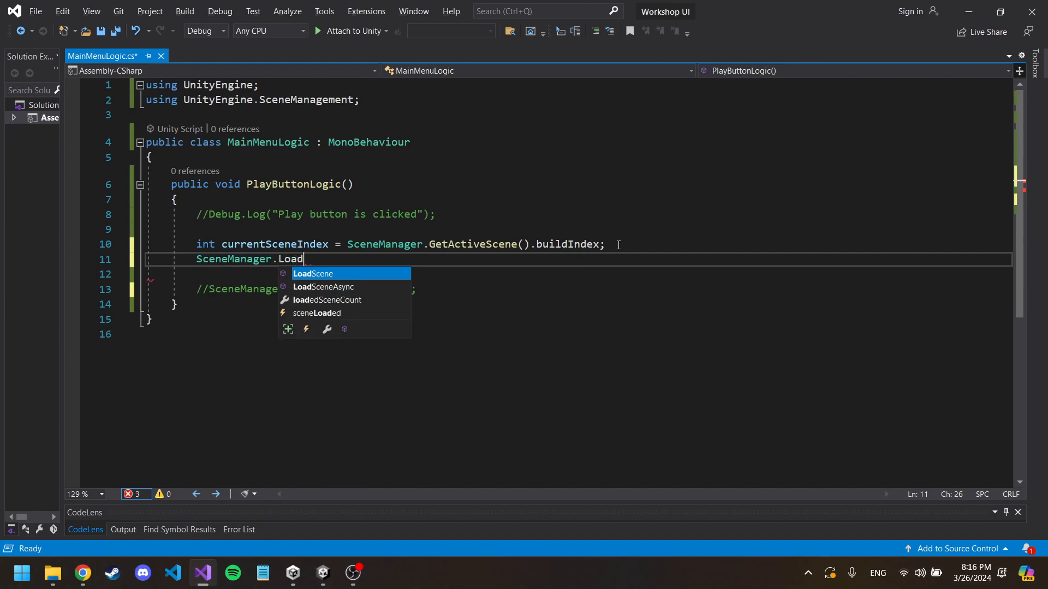
{"action": "key", "text": "Tab"}
{"action": "type", "text": "()"}
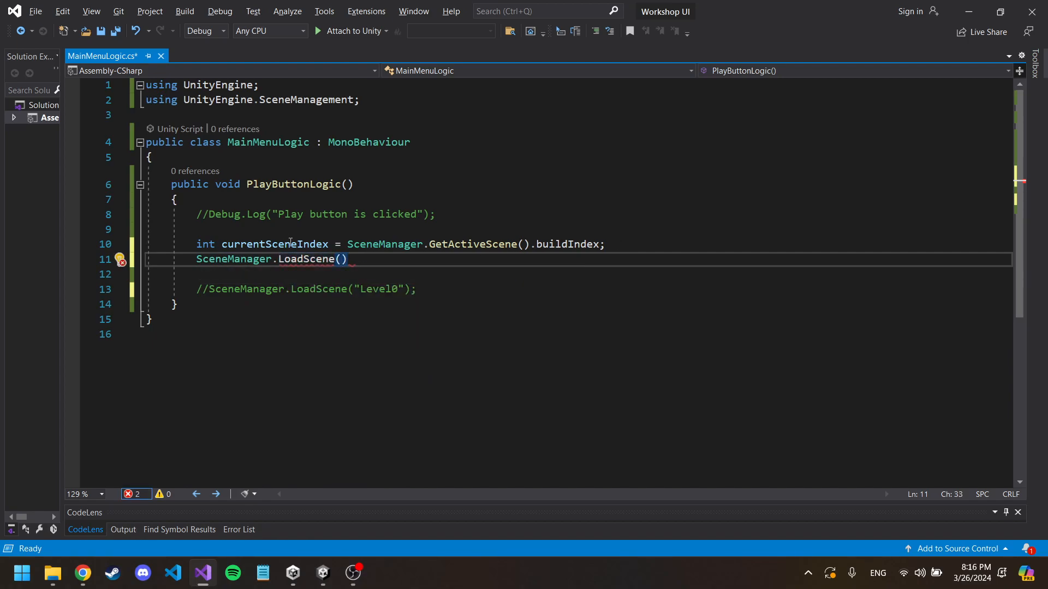
Step: Examine the available parameter overloads of the LoadScene method in the new call
{"action": "mouse_move", "coordinate": [319, 258]}
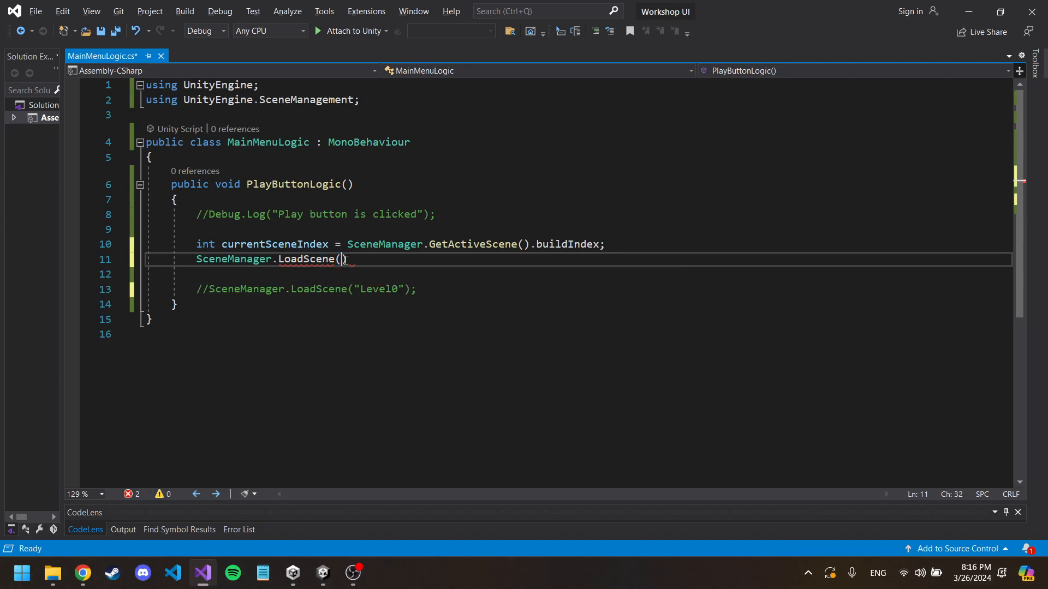
{"action": "key", "text": "BackSpace"}
{"action": "key", "text": "BackSpace"}
{"action": "type", "text": "("}
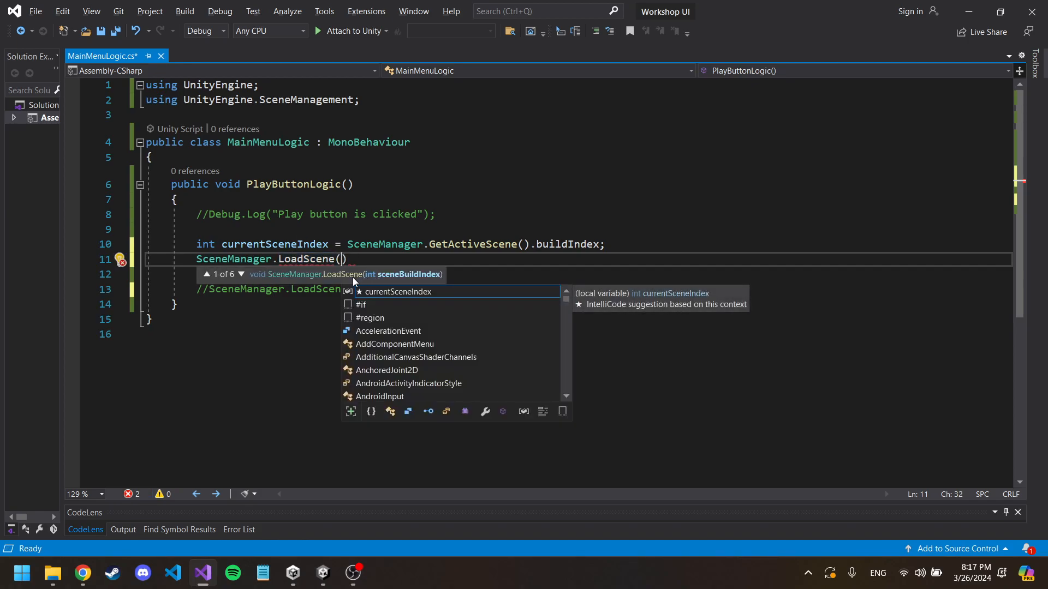
{"action": "left_click", "coordinate": [240, 275]}
{"action": "left_click", "coordinate": [241, 274]}
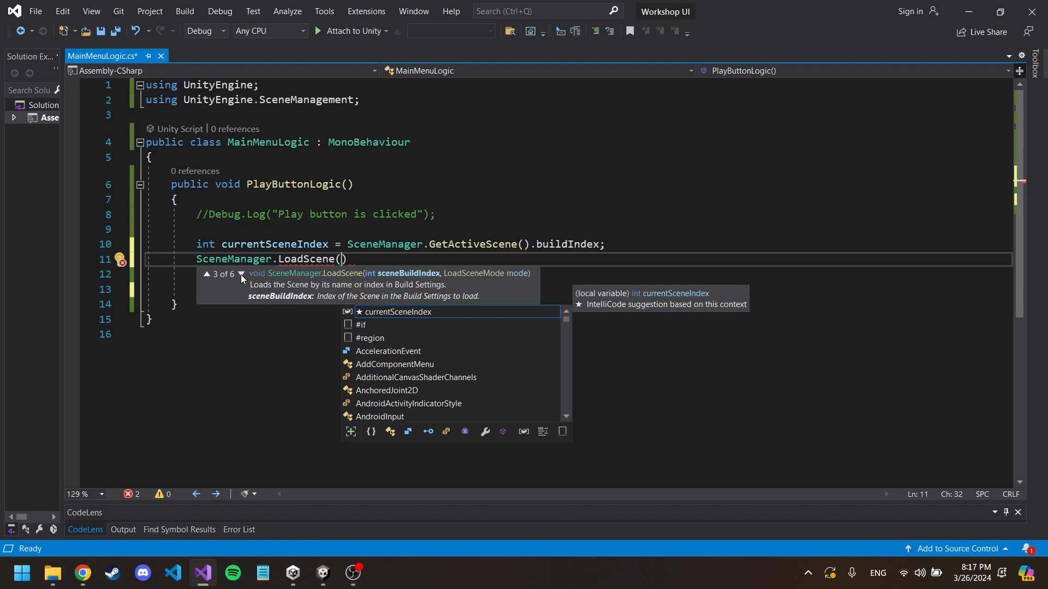
{"action": "left_click", "coordinate": [240, 274]}
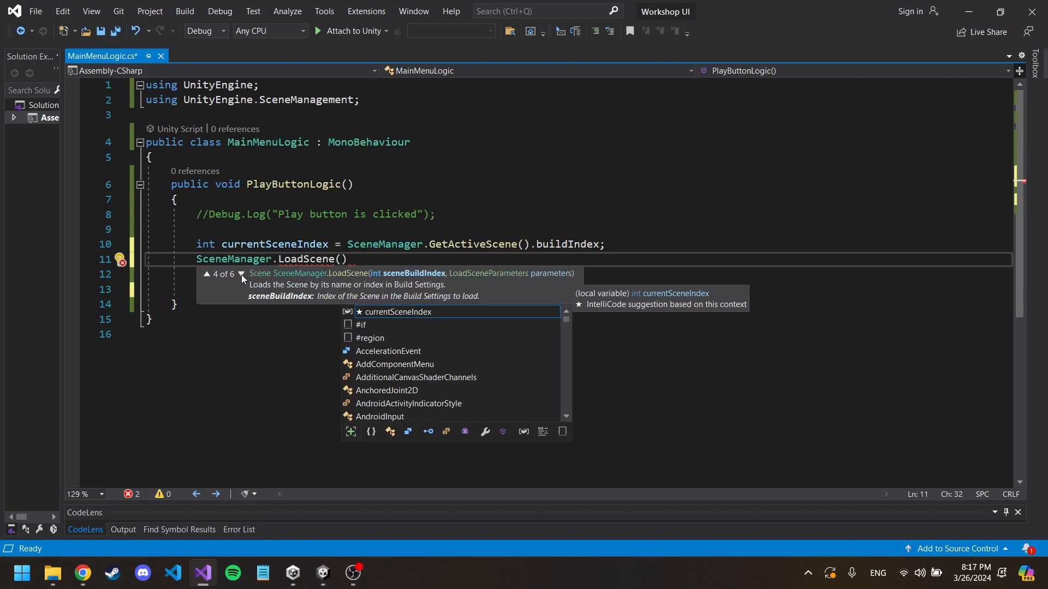
{"action": "left_click", "coordinate": [241, 274]}
{"action": "left_click", "coordinate": [241, 274]}
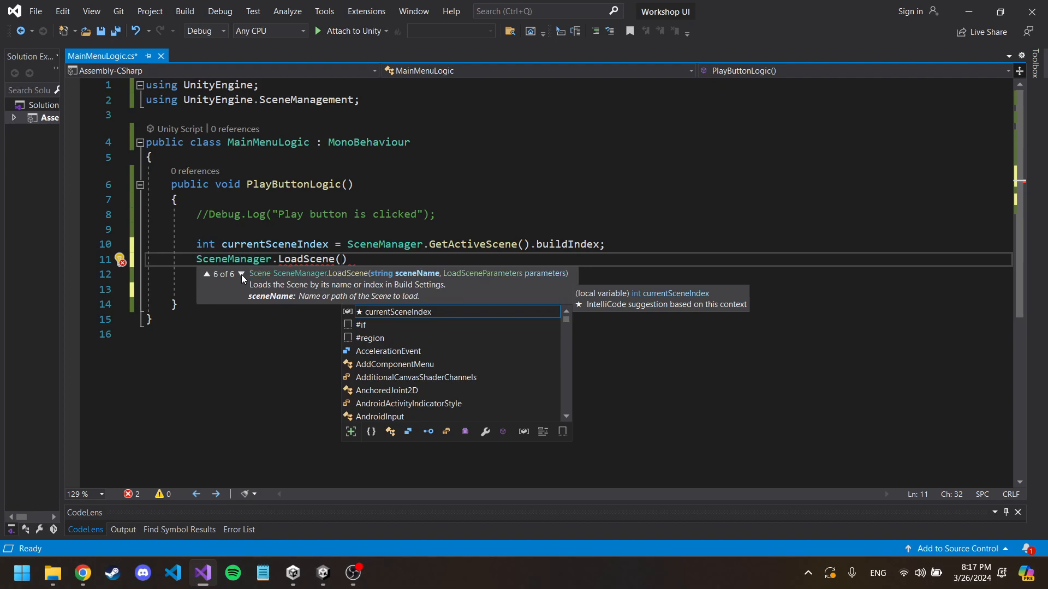
{"action": "left_click", "coordinate": [241, 273]}
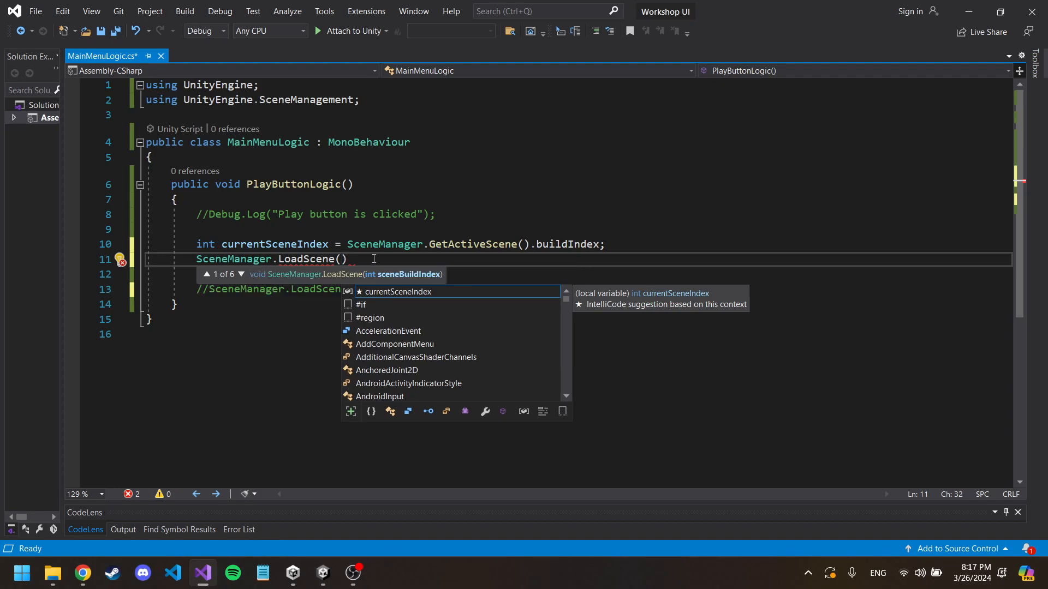
Step: Pass currentSceneIndex+1 to the new LoadScene call, end the statement with a semicolon and save the script
{"action": "type", "text": "currentSceneIndex"}
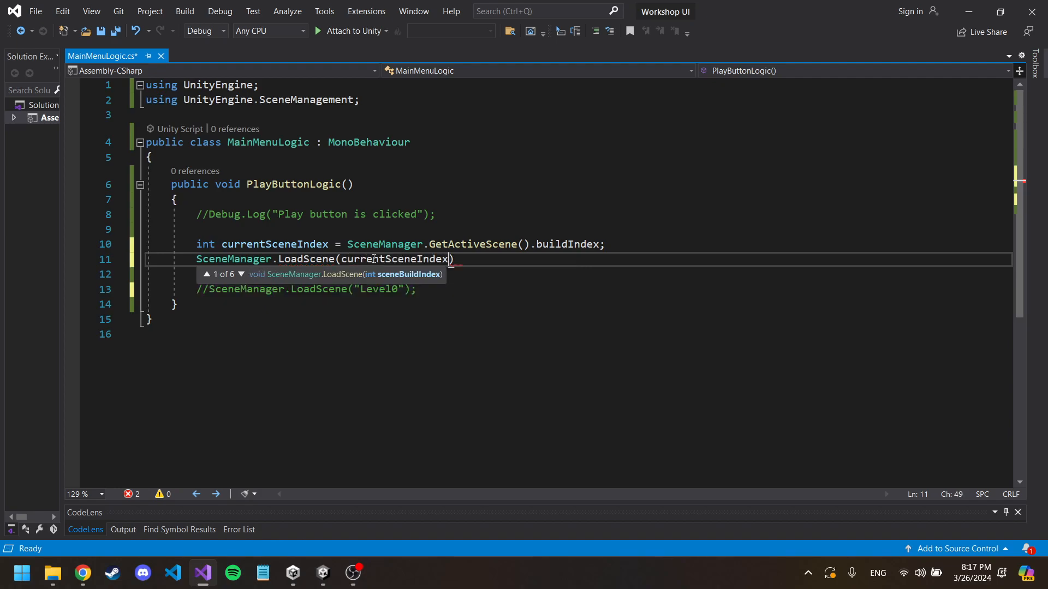
{"action": "type", "text": ");"}
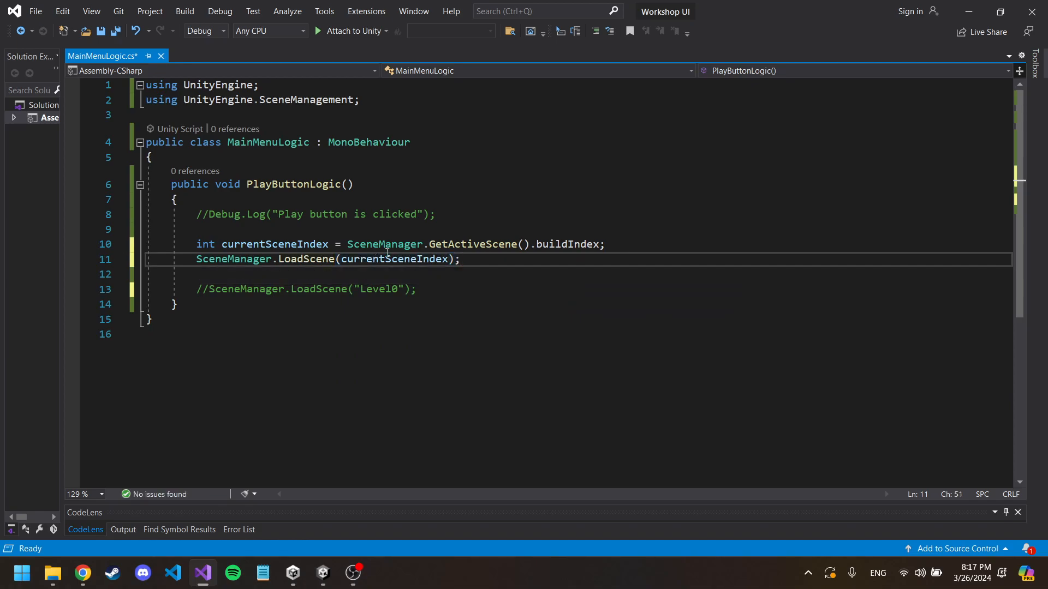
{"action": "left_click", "coordinate": [281, 245]}
{"action": "left_click", "coordinate": [450, 260]}
{"action": "type", "text": "+1"}
{"action": "key", "text": "ctrl+s"}
{"action": "key", "text": "alt+Tab"}
{"action": "key", "text": "alt+Tab"}
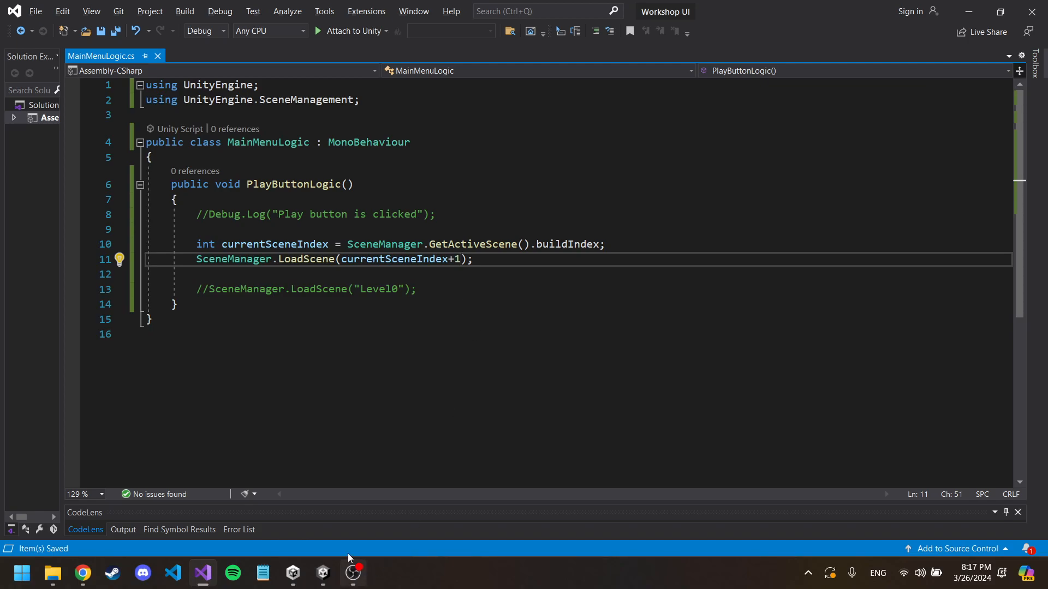
{"action": "left_click_drag", "start_coordinate": [341, 258], "coordinate": [204, 256]}
{"action": "left_click", "coordinate": [490, 254]}
{"action": "left_click_drag", "start_coordinate": [427, 289], "coordinate": [197, 286]}
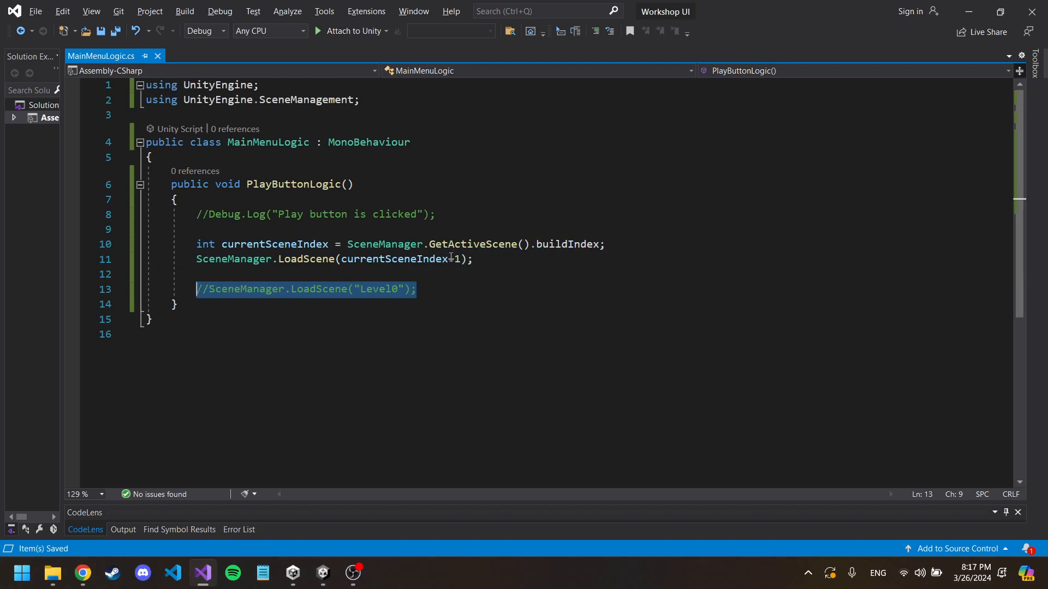
Step: Comment out the currentSceneIndex declaration and the LoadScene(currentSceneIndex+1) line, placing the cursor after the commented LoadScene("Level0") line
{"action": "left_click_drag", "start_coordinate": [486, 259], "coordinate": [196, 245]}
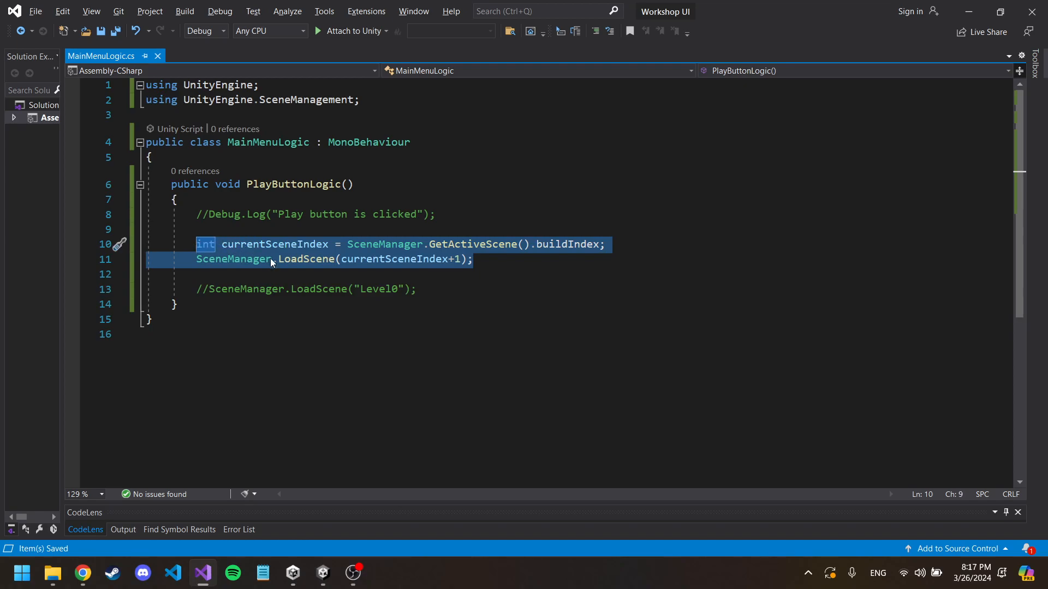
{"action": "key", "text": "ctrl"}
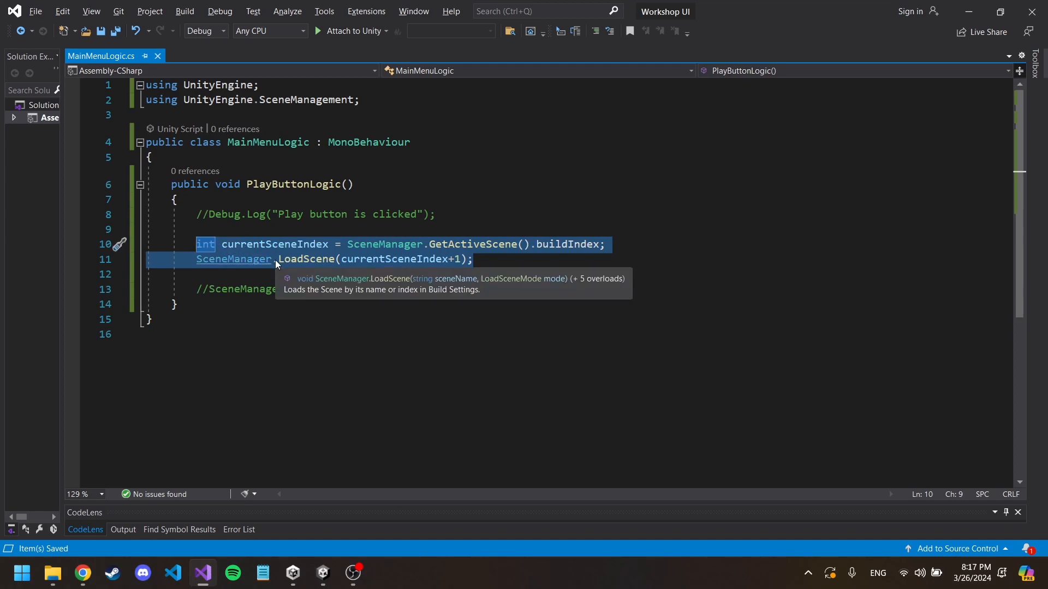
{"action": "key", "text": "ctrl+k"}
{"action": "key", "text": "ctrl+c"}
{"action": "left_click", "coordinate": [434, 291]}
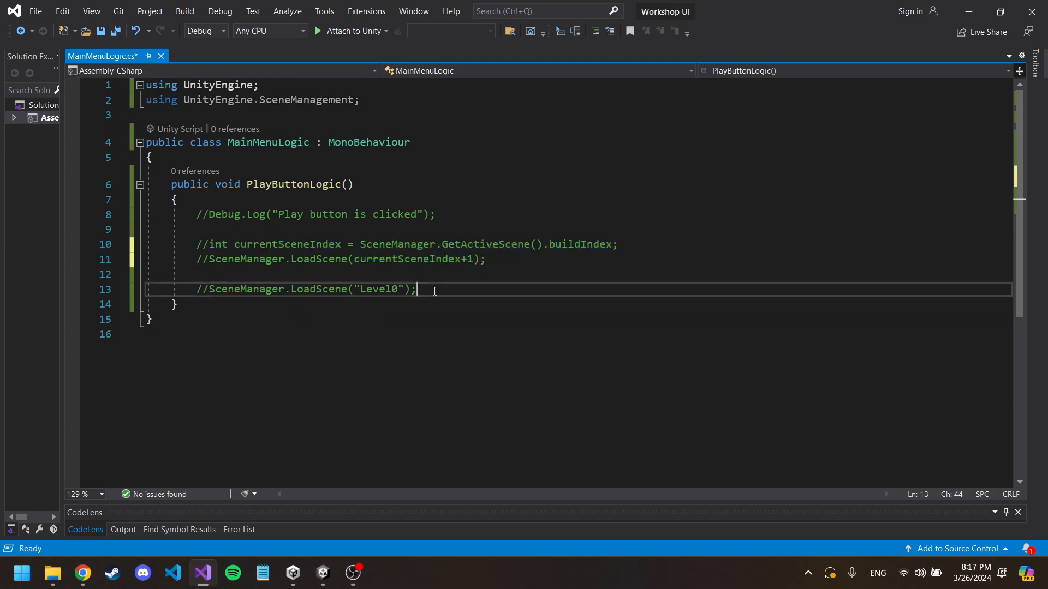
Step: Uncomment the SceneManager.LoadScene("Level0") line in PlayButtonLogic and save the script
{"action": "key", "text": "ctrl+k"}
{"action": "key", "text": "ctrl+u"}
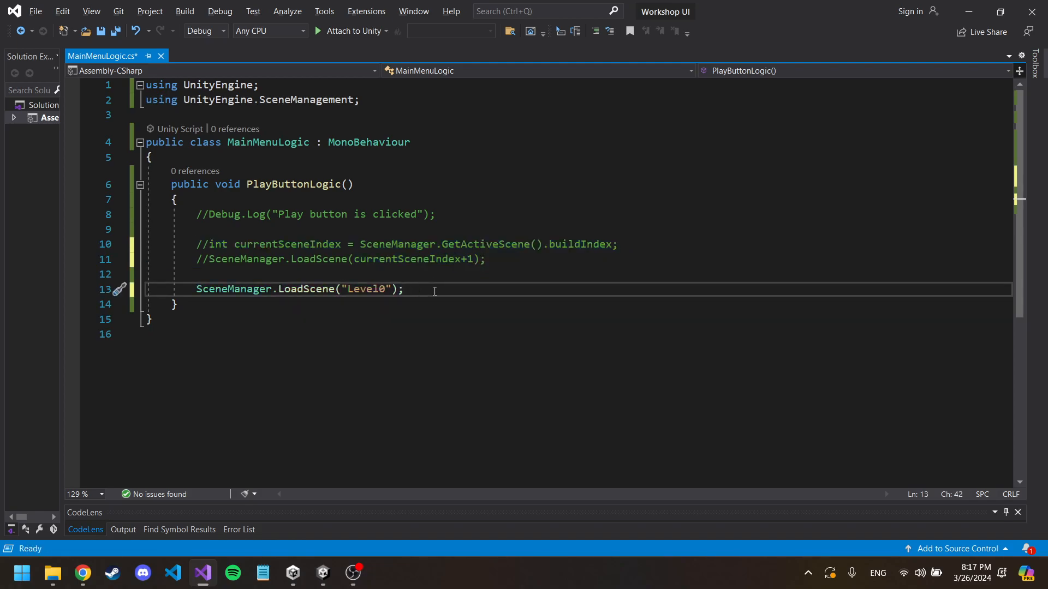
{"action": "key", "text": "ctrl+s"}
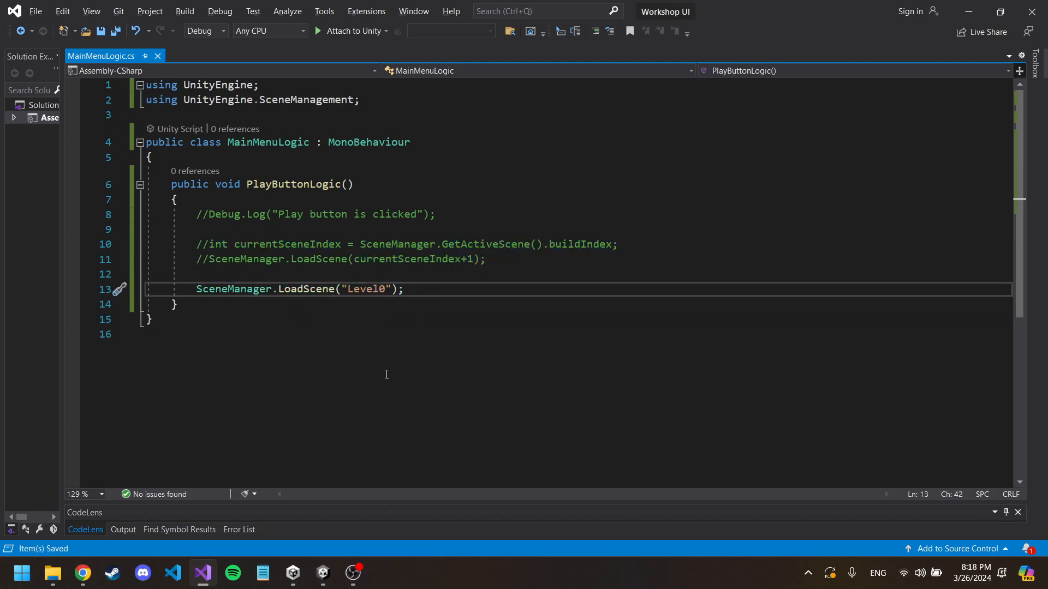
Step: Switch to Unity, close the Build Settings window and run the main menu to test loading Level0 with its Play button
{"action": "mouse_move", "coordinate": [325, 575]}
{"action": "left_click", "coordinate": [323, 573]}
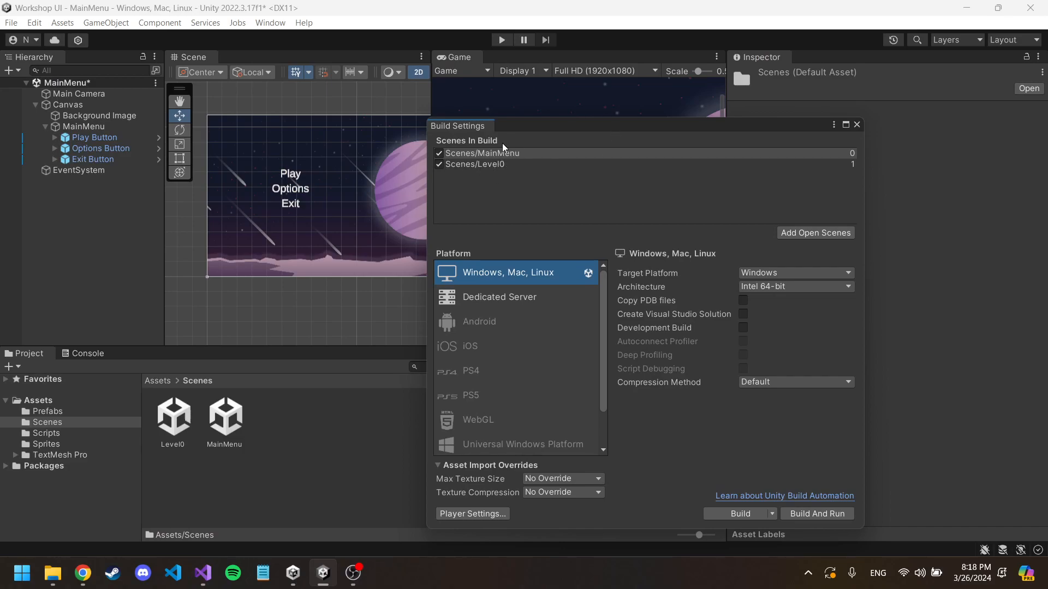
{"action": "left_click", "coordinate": [856, 124]}
{"action": "left_click", "coordinate": [501, 40]}
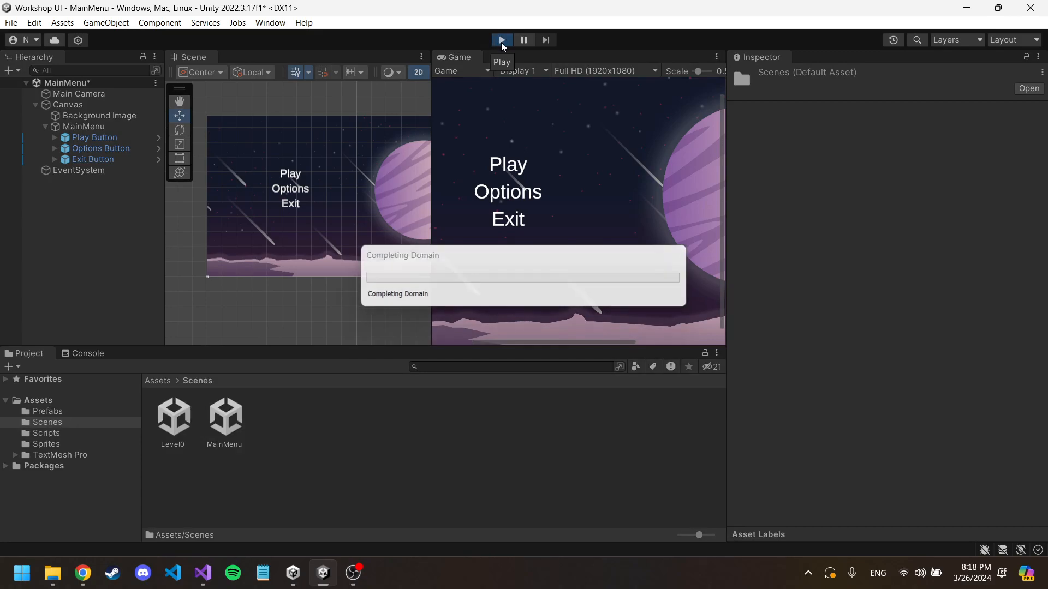
{"action": "left_click", "coordinate": [511, 171]}
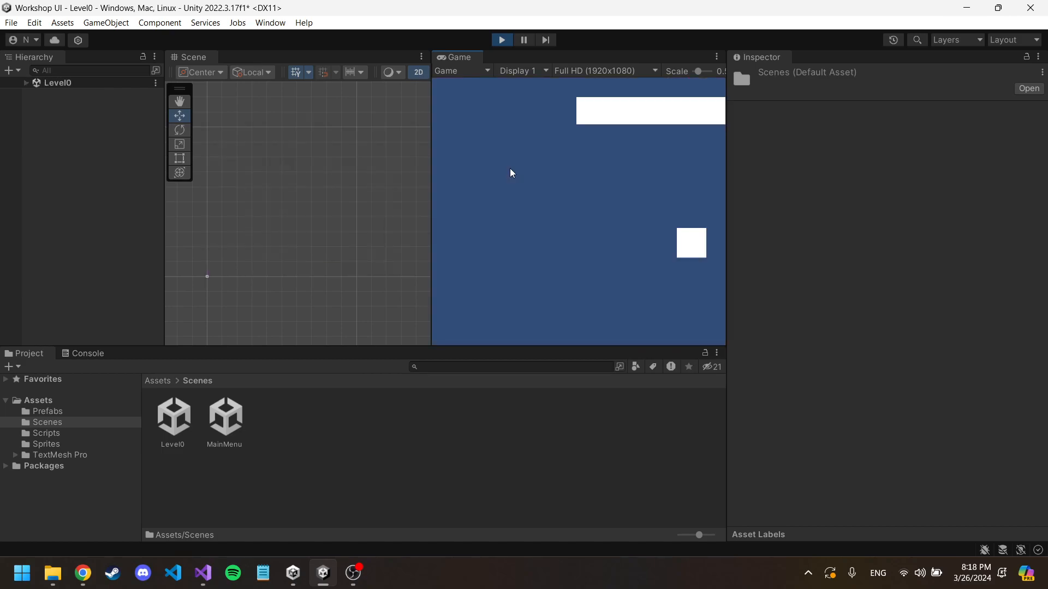
Step: Adjust the editor layout to narrow the Inspector and enlarge the Hierarchy and Scene views, and exit play mode
{"action": "left_click_drag", "start_coordinate": [430, 161], "coordinate": [347, 162]}
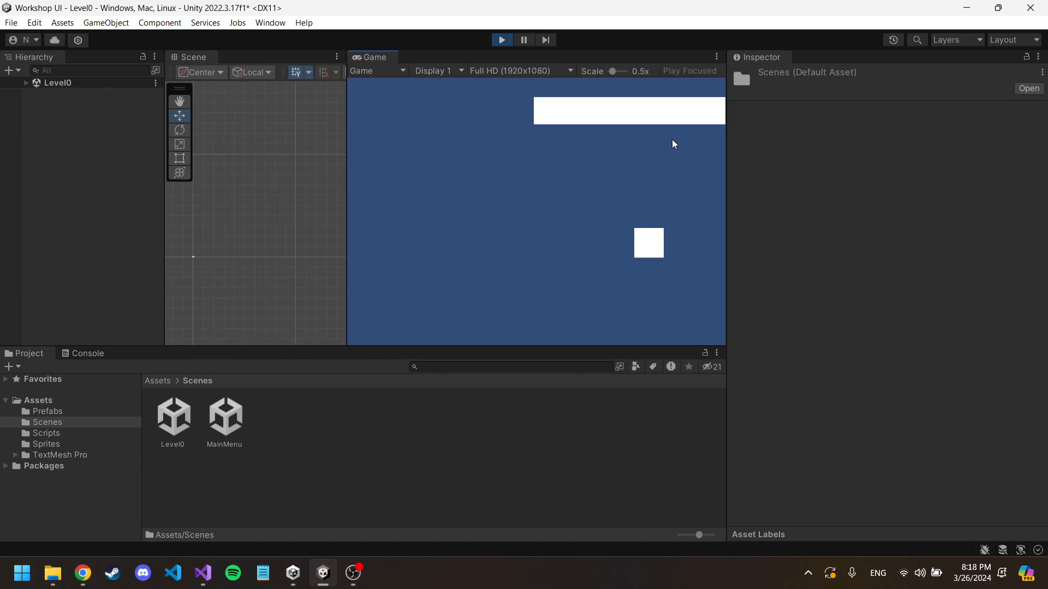
{"action": "left_click_drag", "start_coordinate": [727, 142], "coordinate": [856, 156]}
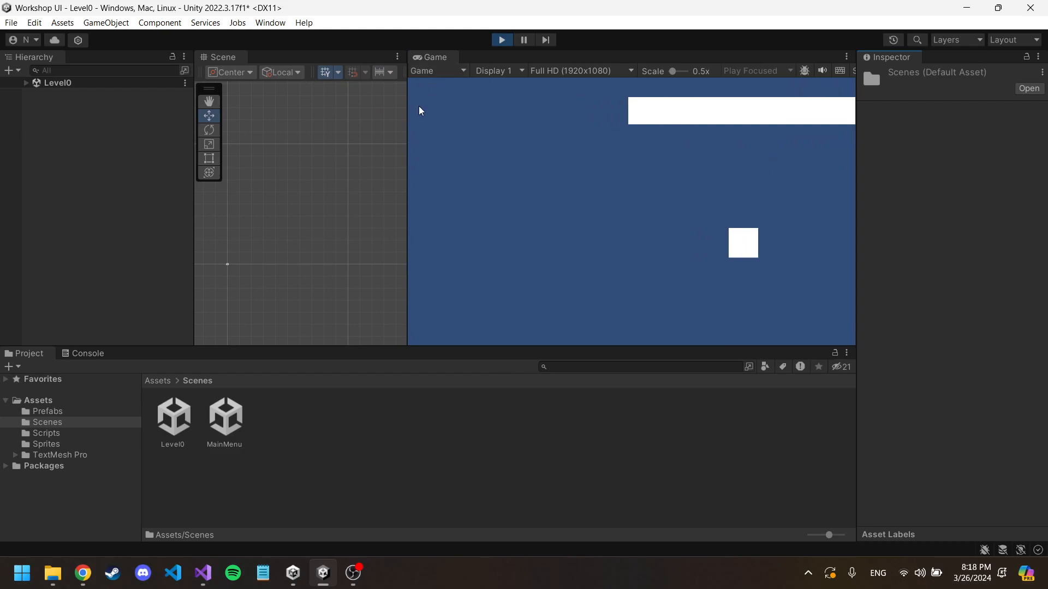
{"action": "left_click_drag", "start_coordinate": [407, 128], "coordinate": [505, 133]}
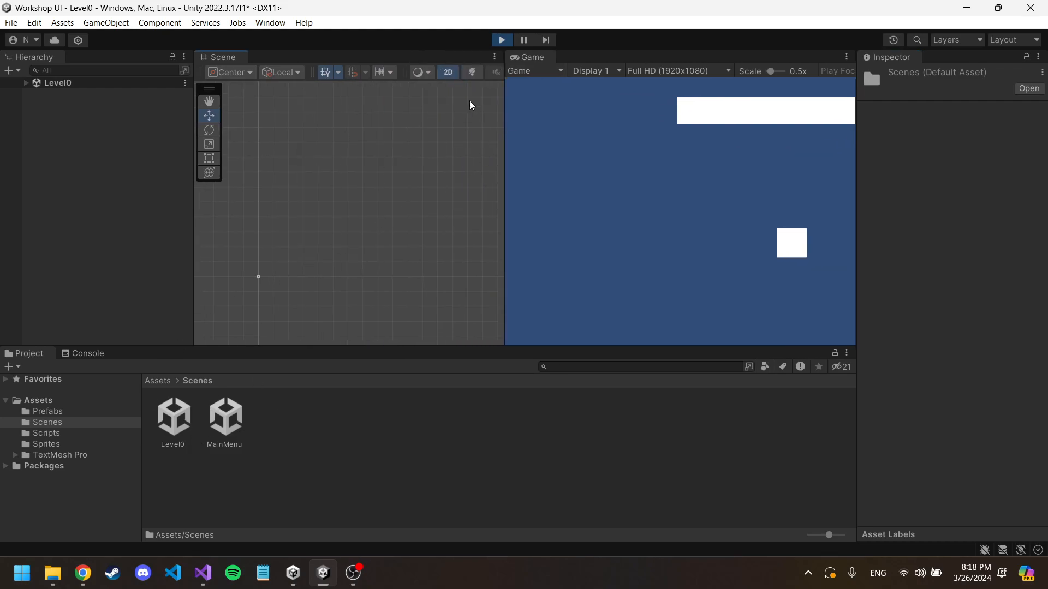
{"action": "left_click", "coordinate": [500, 42]}
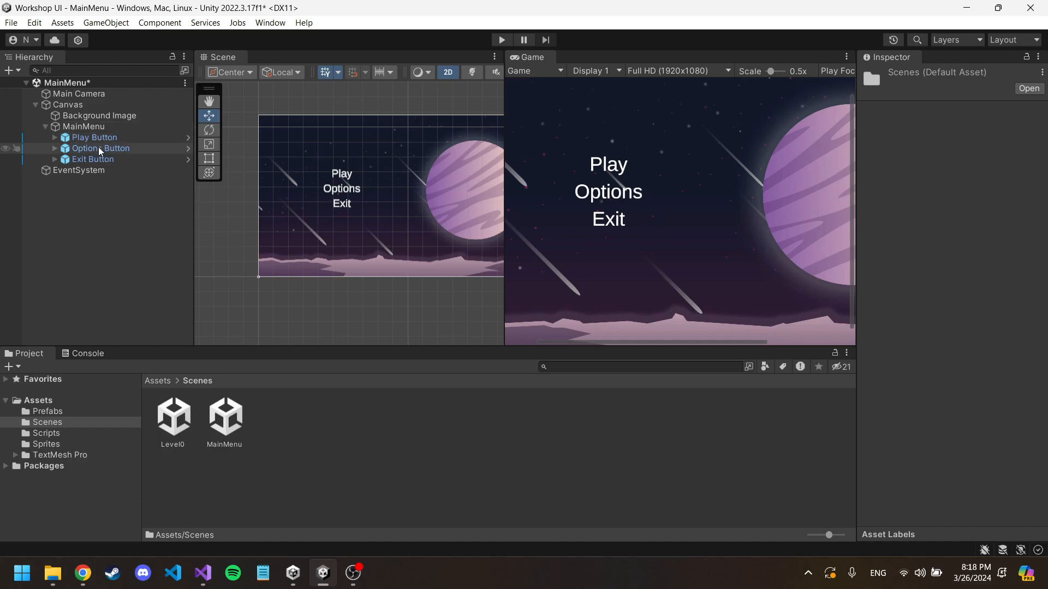
Step: Create an empty child object named OptionsMenu under the Canvas
{"action": "left_click", "coordinate": [73, 128]}
{"action": "right_click", "coordinate": [85, 105]}
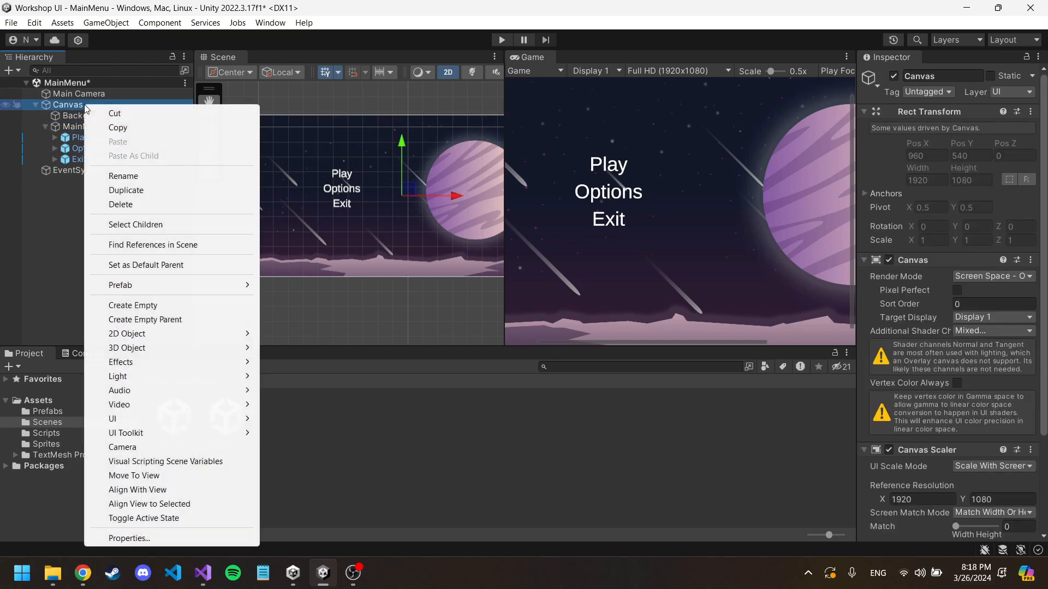
{"action": "left_click", "coordinate": [176, 307]}
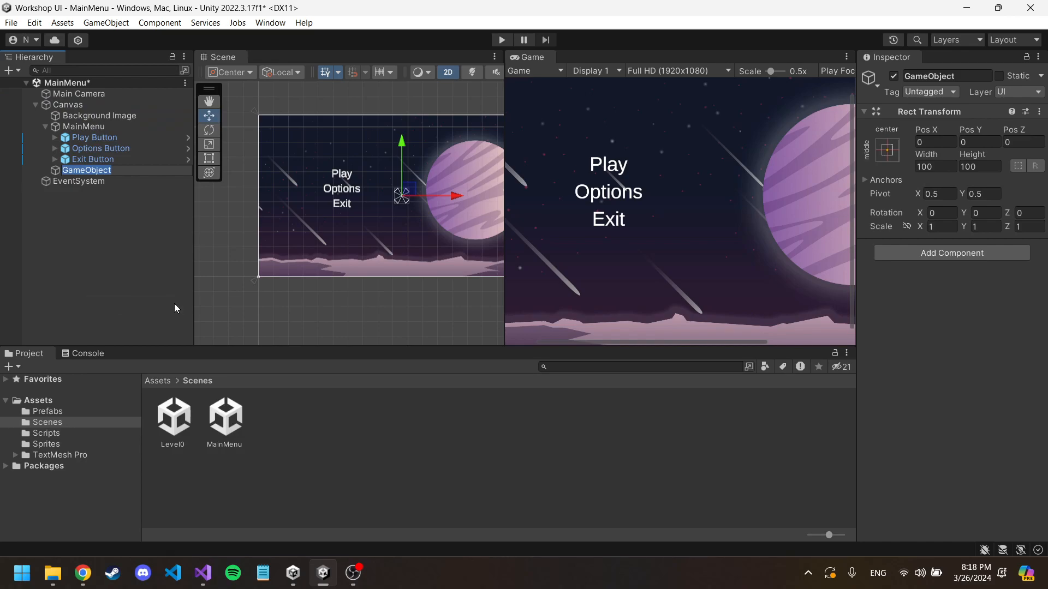
{"action": "type", "text": "OptionsMenu"}
{"action": "key", "text": "Return"}
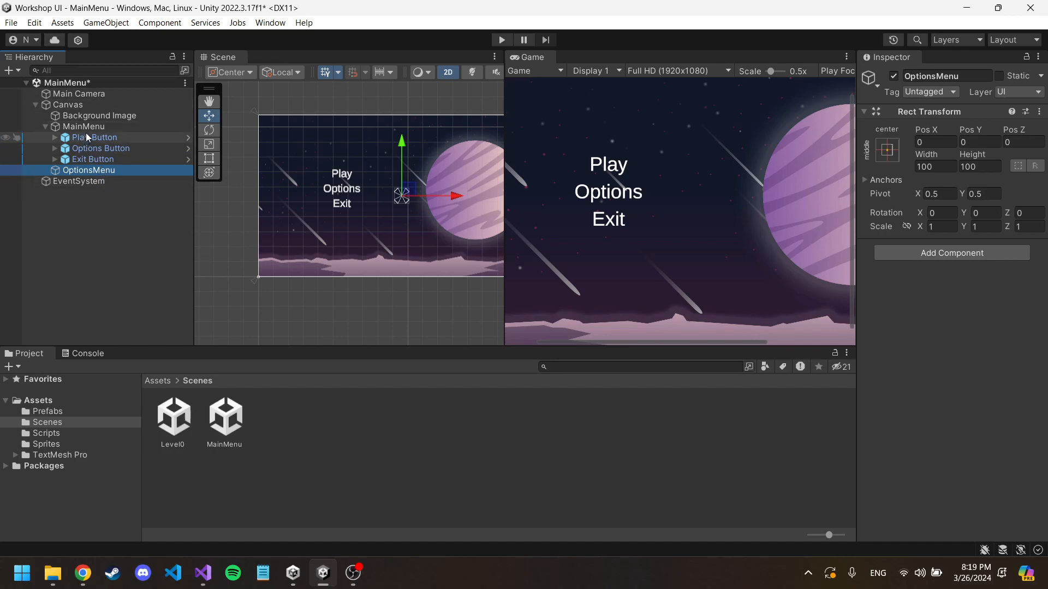
Step: Add an instance of the Button prefab from Assets/Prefabs as a child of OptionsMenu
{"action": "right_click", "coordinate": [103, 172]}
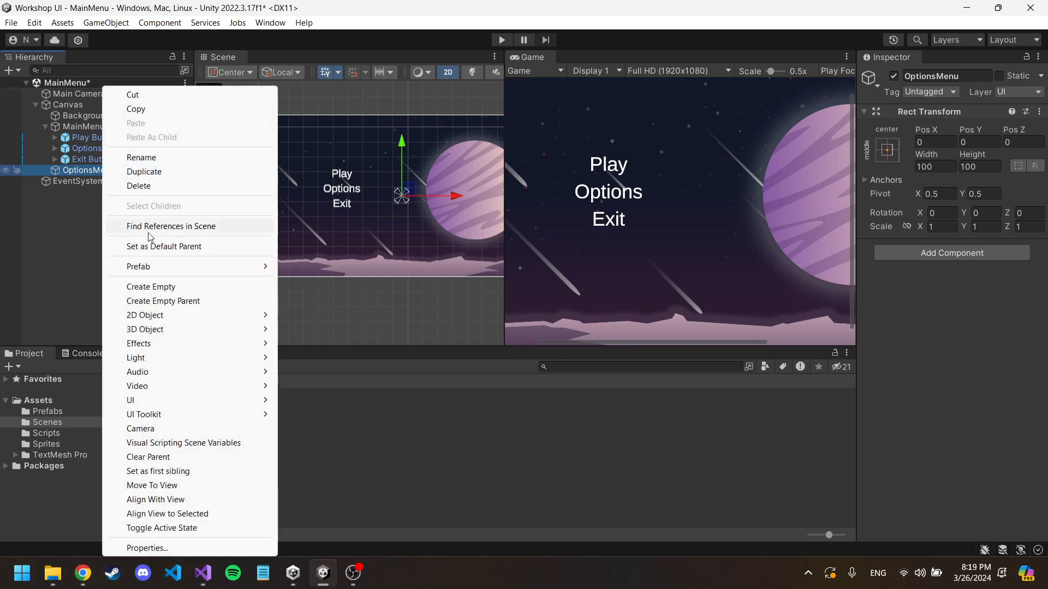
{"action": "left_click", "coordinate": [92, 172]}
{"action": "left_click", "coordinate": [163, 381]}
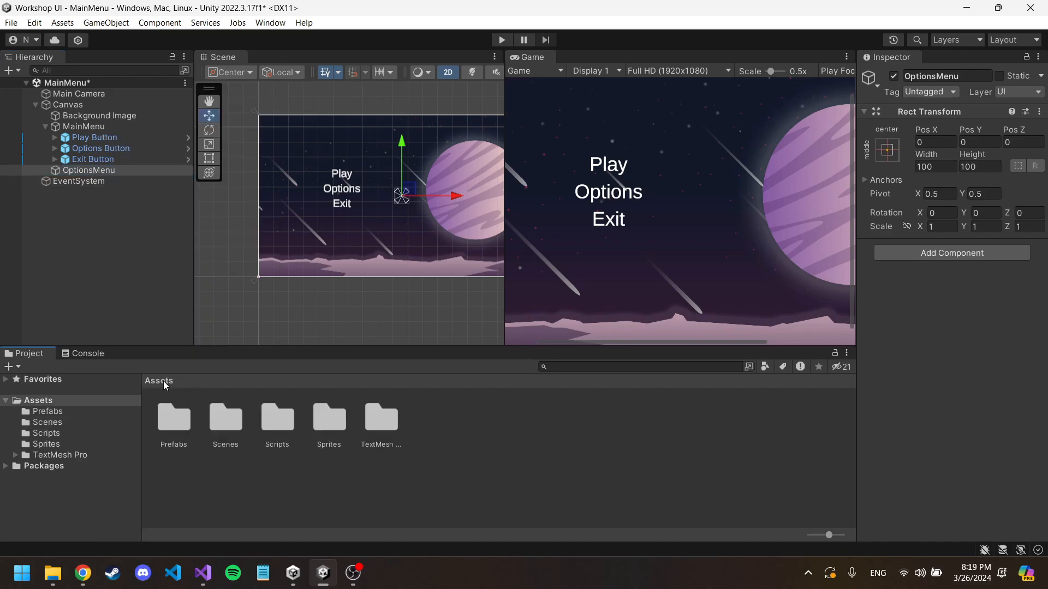
{"action": "double_click", "coordinate": [167, 414]}
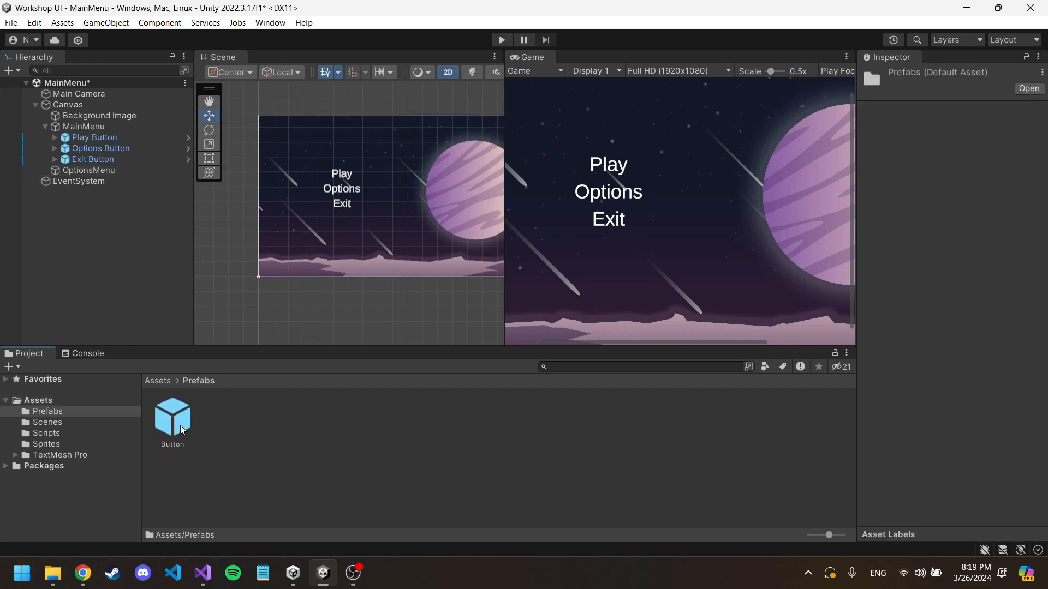
{"action": "left_click_drag", "start_coordinate": [179, 424], "coordinate": [105, 172]}
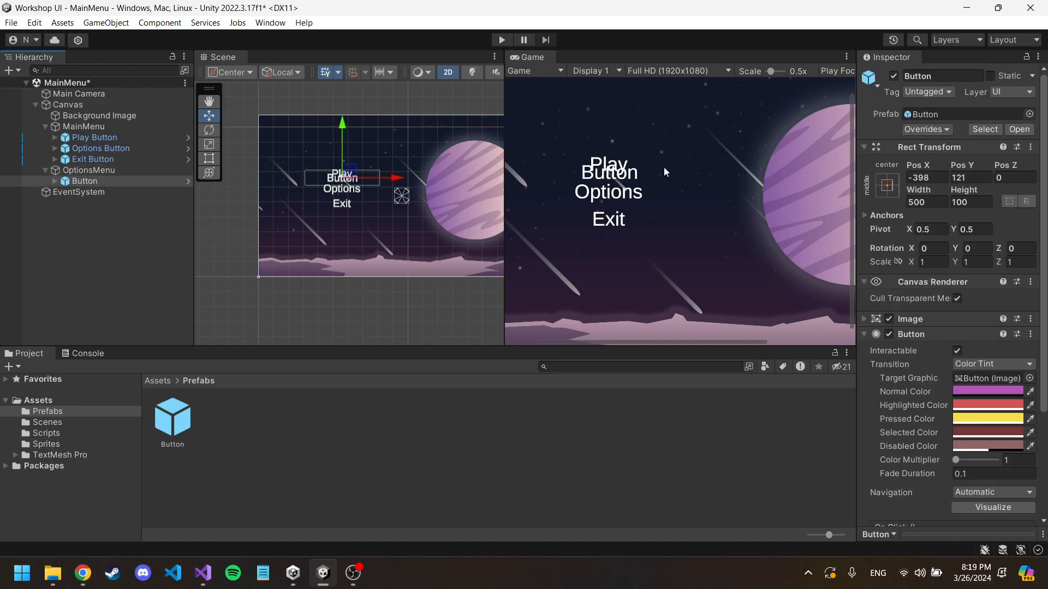
Step: Collapse the MainMenu object in the hierarchy and deactivate it
{"action": "left_click", "coordinate": [93, 128]}
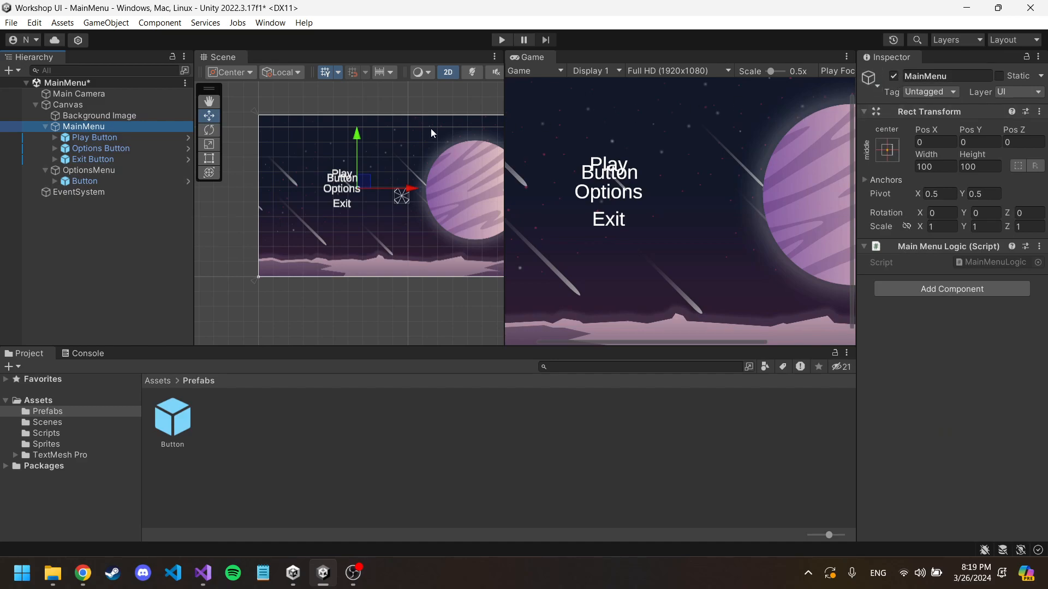
{"action": "left_click", "coordinate": [45, 126]}
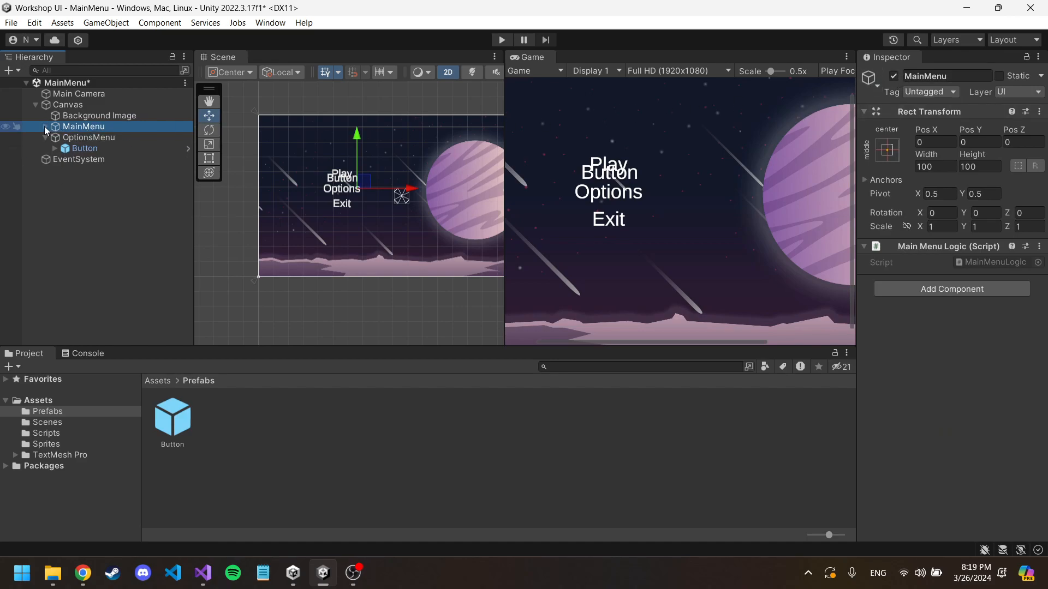
{"action": "left_click", "coordinate": [893, 76]}
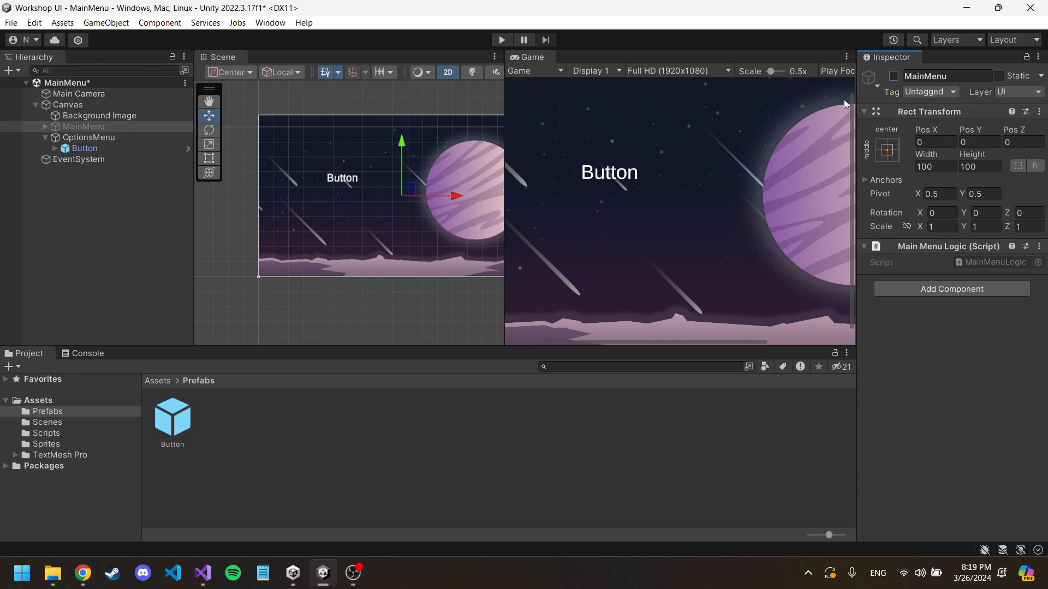
Step: Move the OptionsMenu button down to about X -314, Y -274 and rename it Back Button
{"action": "left_click", "coordinate": [96, 148]}
{"action": "left_click_drag", "start_coordinate": [360, 171], "coordinate": [373, 231]}
{"action": "left_click", "coordinate": [934, 76]}
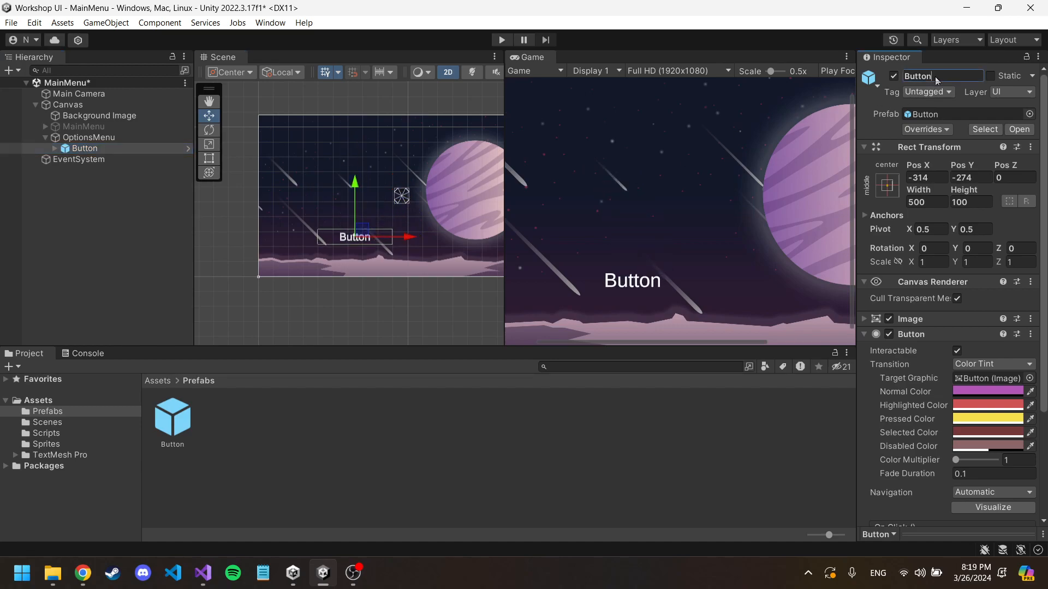
{"action": "type", "text": "Back Button"}
Step: Add a TextMeshPro text object under OptionsMenu and move it up to about X -281, Y 417
{"action": "left_click", "coordinate": [117, 136]}
{"action": "right_click", "coordinate": [115, 135]}
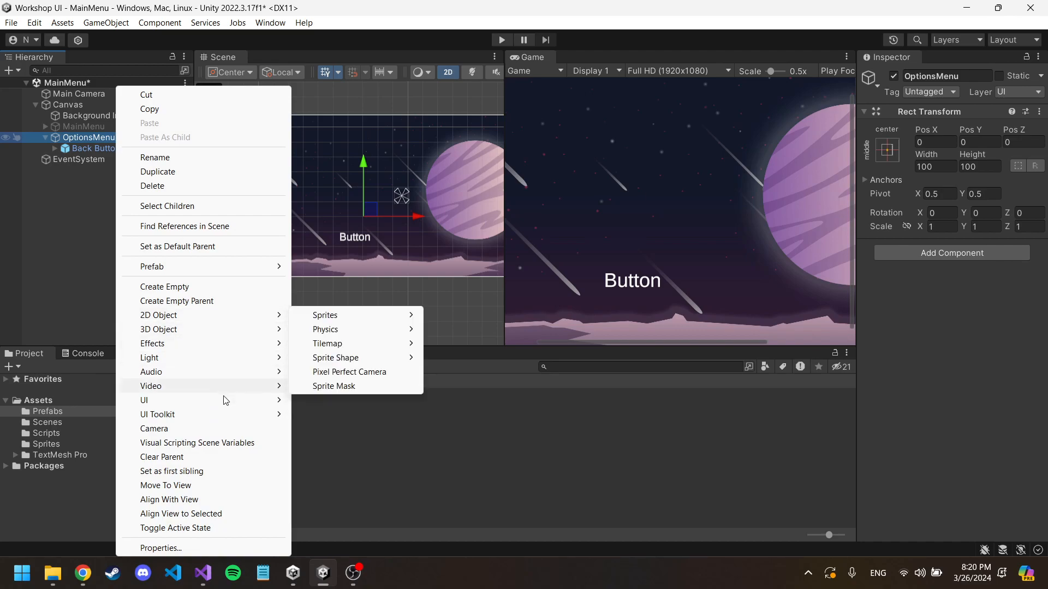
{"action": "mouse_move", "coordinate": [239, 402]}
{"action": "mouse_move", "coordinate": [323, 397]}
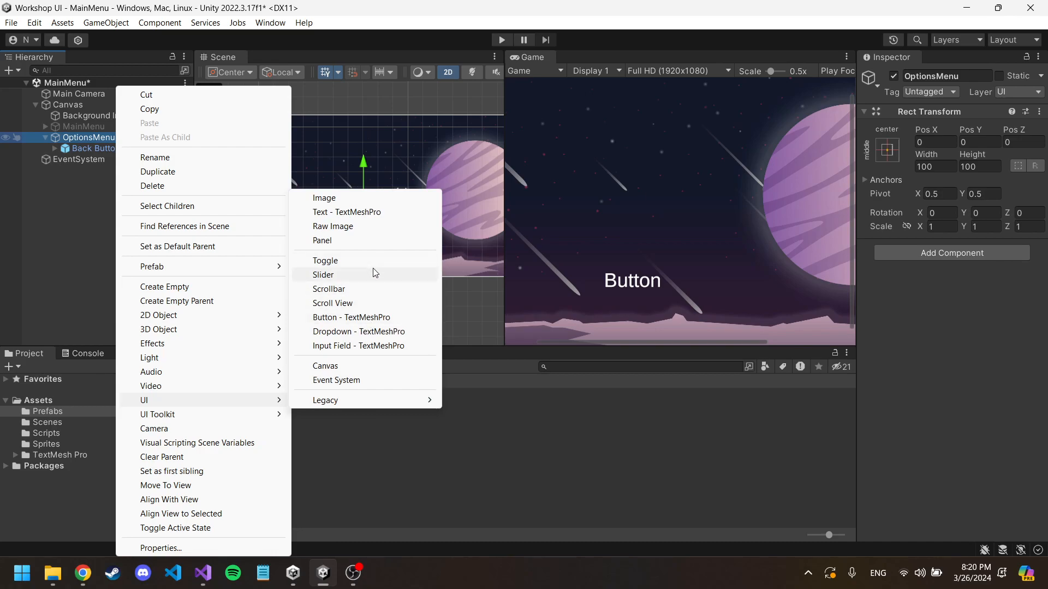
{"action": "left_click", "coordinate": [375, 213]}
{"action": "left_click_drag", "start_coordinate": [406, 202], "coordinate": [364, 141]}
Step: Set the new text's content to OPTIONS, widen the Inspector and enable Auto Size for the font
{"action": "left_click", "coordinate": [967, 348]}
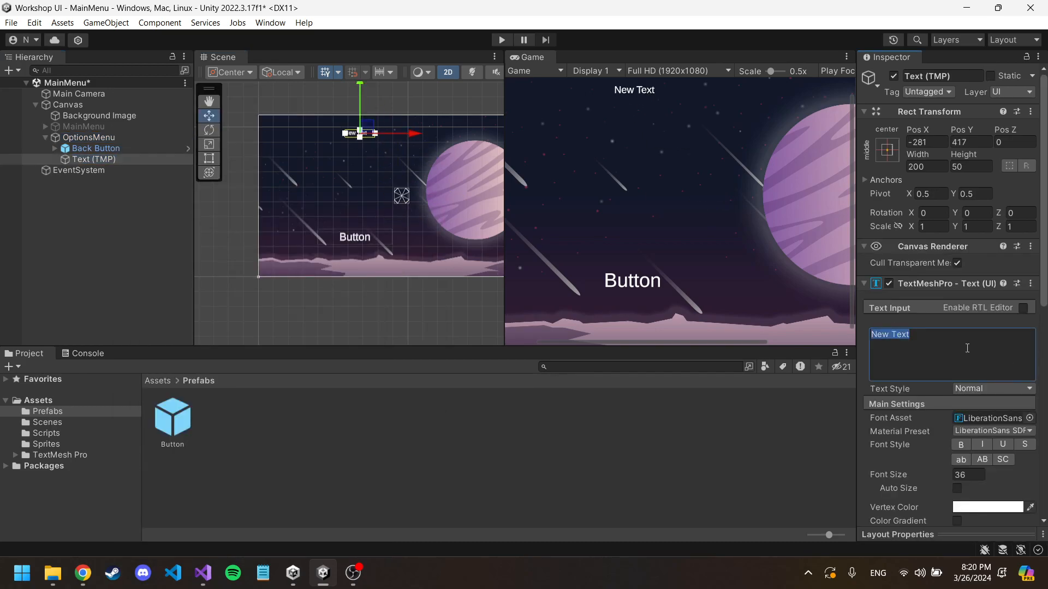
{"action": "type", "text": "OPTIONS"}
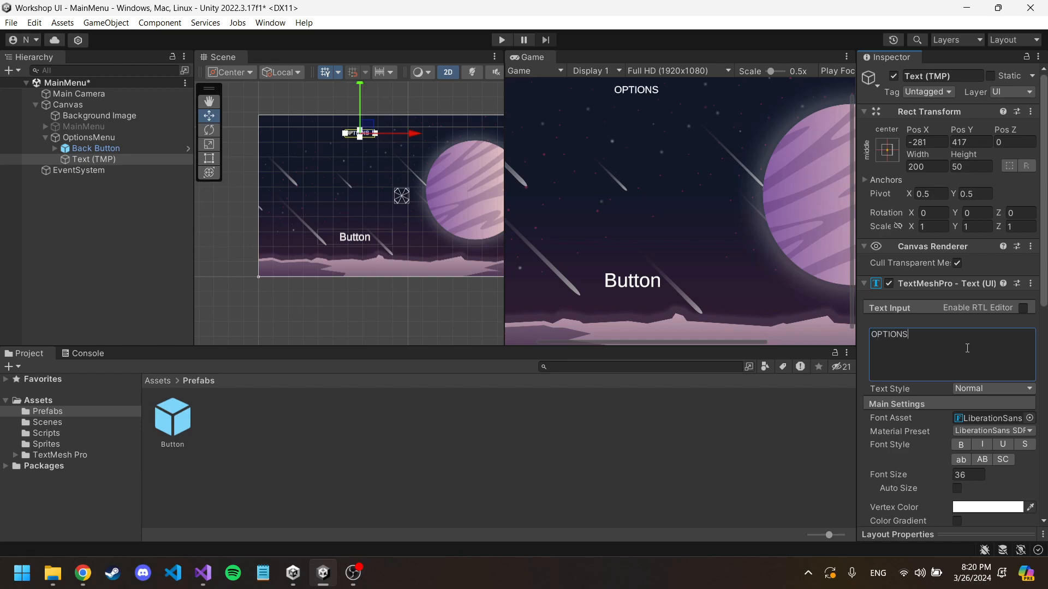
{"action": "left_click_drag", "start_coordinate": [855, 251], "coordinate": [675, 328]}
{"action": "left_click", "coordinate": [830, 473]}
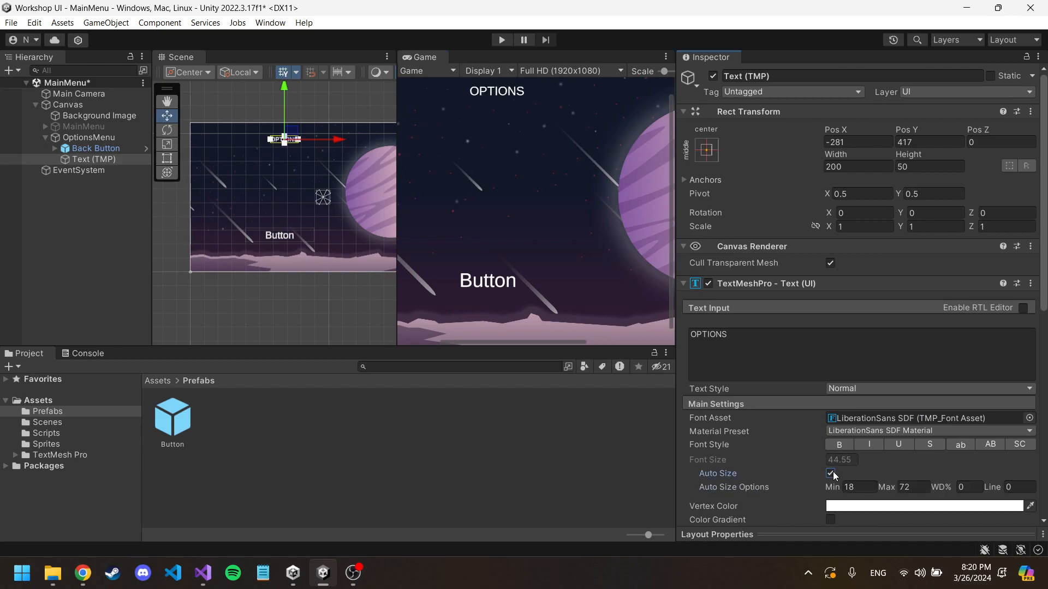
Step: Enlarge the OPTIONS text box to about 752 by 158 and move it to about X 286, Y 385
{"action": "left_click", "coordinate": [93, 159]}
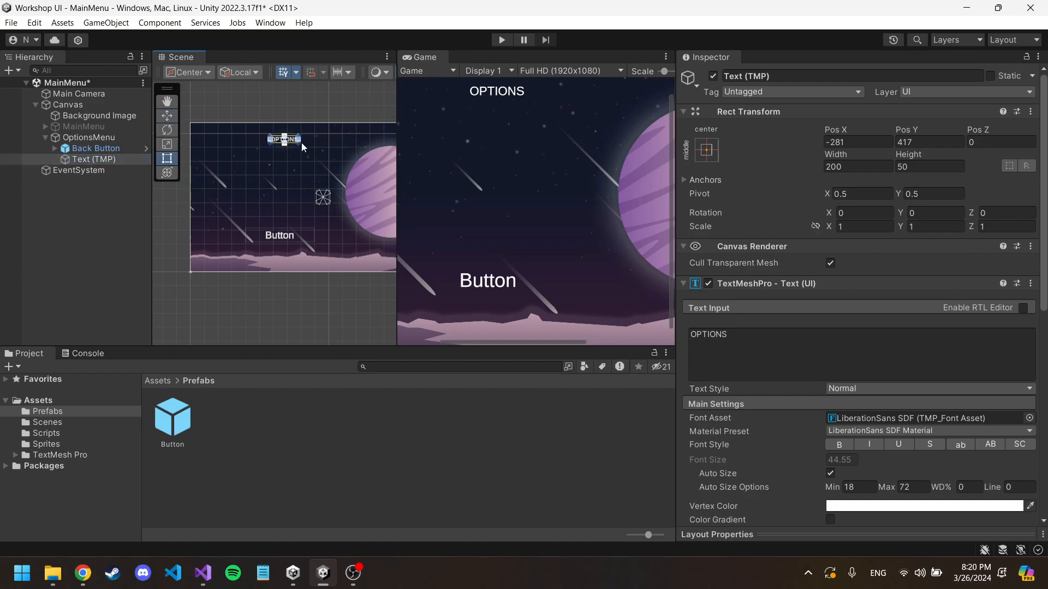
{"action": "scroll", "coordinate": [302, 143], "scroll_direction": "up", "scroll_amount": 3}
{"action": "left_click_drag", "start_coordinate": [305, 146], "coordinate": [443, 168]}
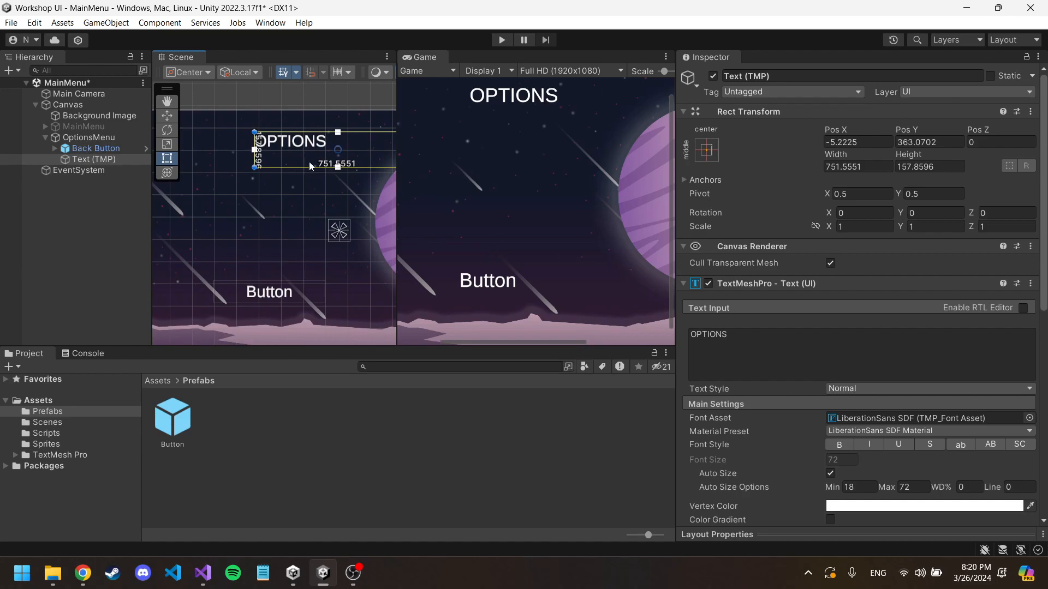
{"action": "middle_click_drag", "start_coordinate": [360, 142], "coordinate": [304, 170]}
{"action": "left_click_drag", "start_coordinate": [304, 170], "coordinate": [369, 165]}
{"action": "middle_click_drag", "start_coordinate": [353, 214], "coordinate": [315, 213]}
{"action": "scroll", "coordinate": [315, 213], "scroll_direction": "down", "scroll_amount": 3}
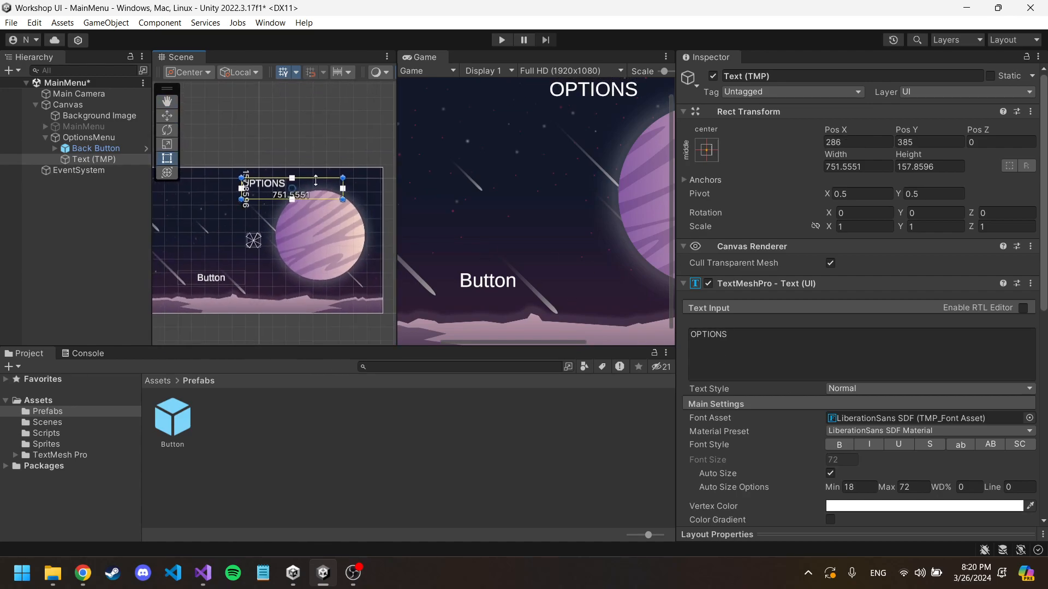
Step: Compare the LiberationSans SDF - Fallback font asset with LiberationSans SDF on the OPTIONS text, ending on LiberationSans SDF
{"action": "scroll", "coordinate": [796, 346], "scroll_direction": "down", "scroll_amount": 5}
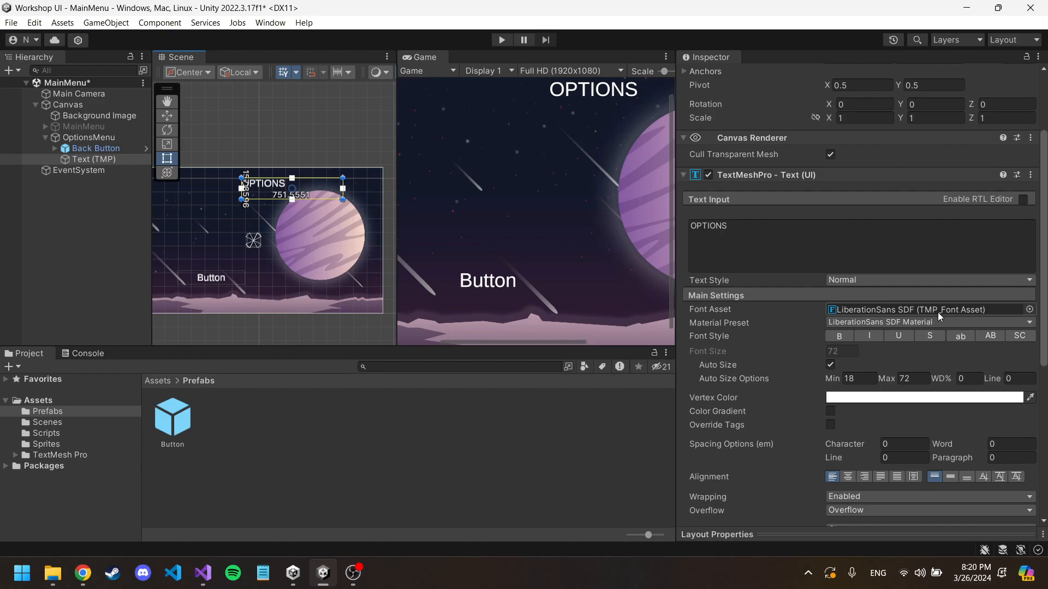
{"action": "left_click", "coordinate": [1029, 309]}
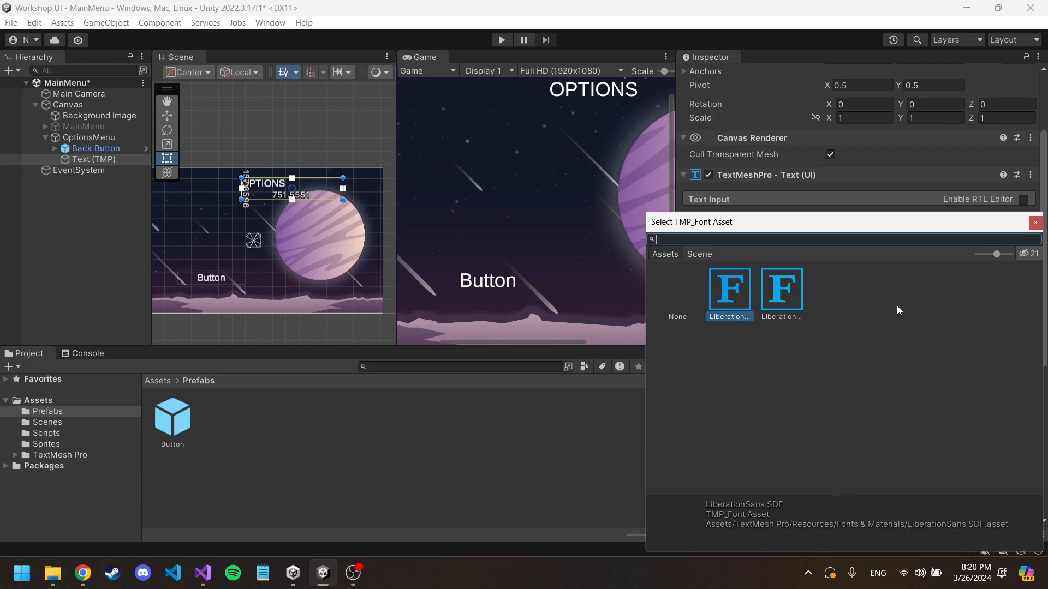
{"action": "left_click", "coordinate": [791, 290]}
{"action": "left_click", "coordinate": [723, 294]}
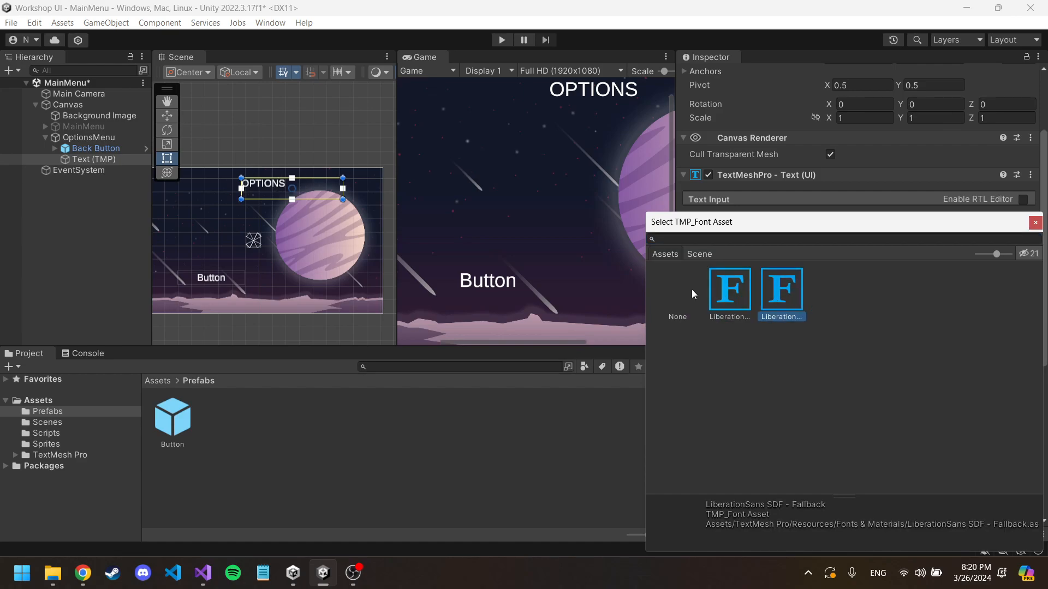
{"action": "left_click", "coordinate": [783, 288]}
{"action": "left_click", "coordinate": [730, 289]}
{"action": "left_click", "coordinate": [781, 287]}
{"action": "left_click", "coordinate": [730, 289]}
{"action": "left_click", "coordinate": [779, 289]}
{"action": "left_click", "coordinate": [728, 295]}
{"action": "left_click", "coordinate": [1035, 222]}
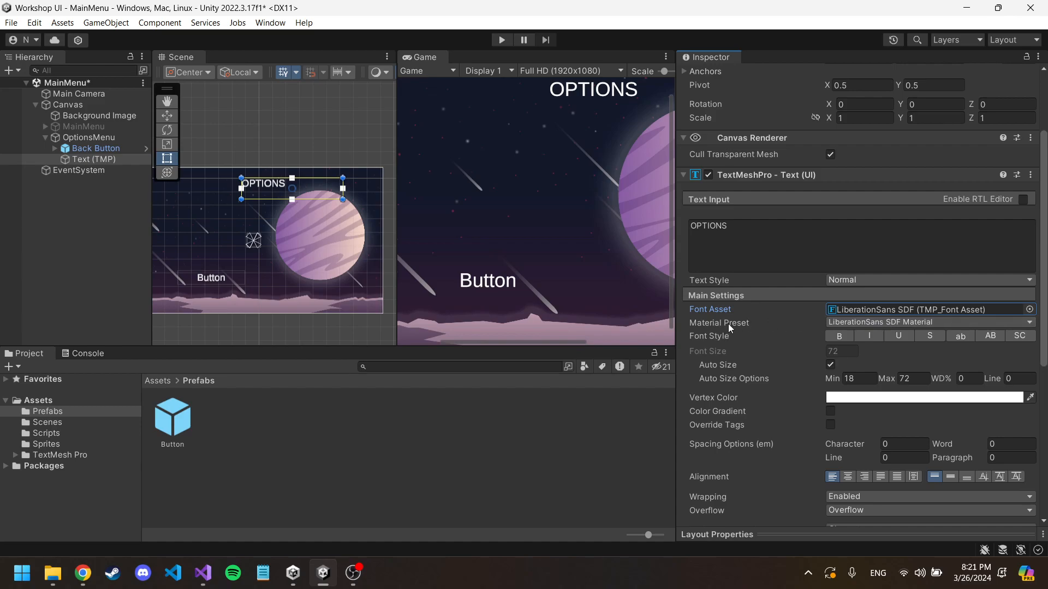
Step: Set the OPTIONS text's material preset to LiberationSans SDF - Drop Shadow and inspect it closely in the Game view
{"action": "left_click", "coordinate": [867, 323]}
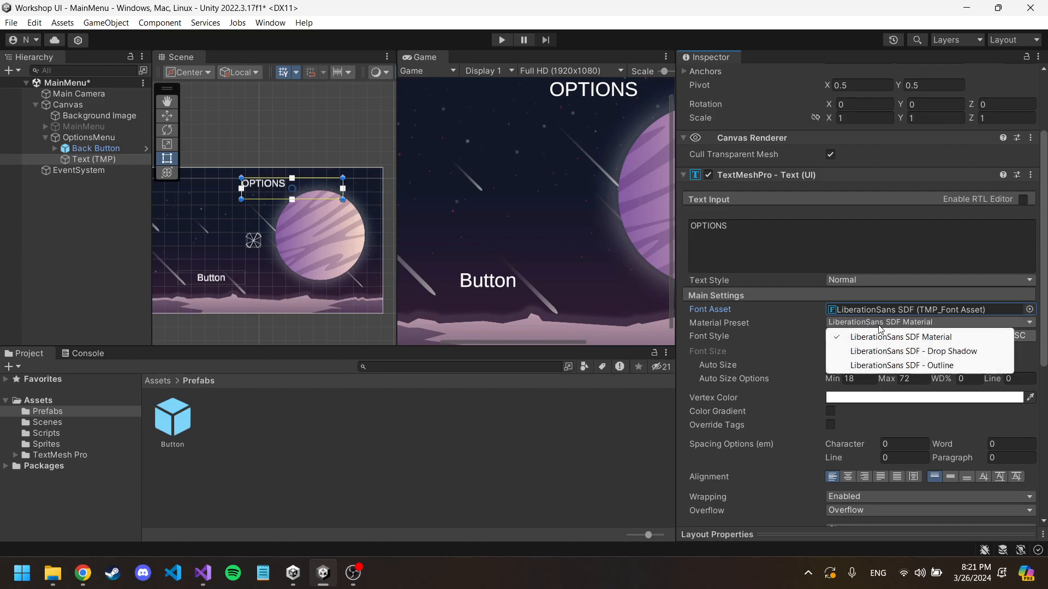
{"action": "left_click", "coordinate": [925, 352]}
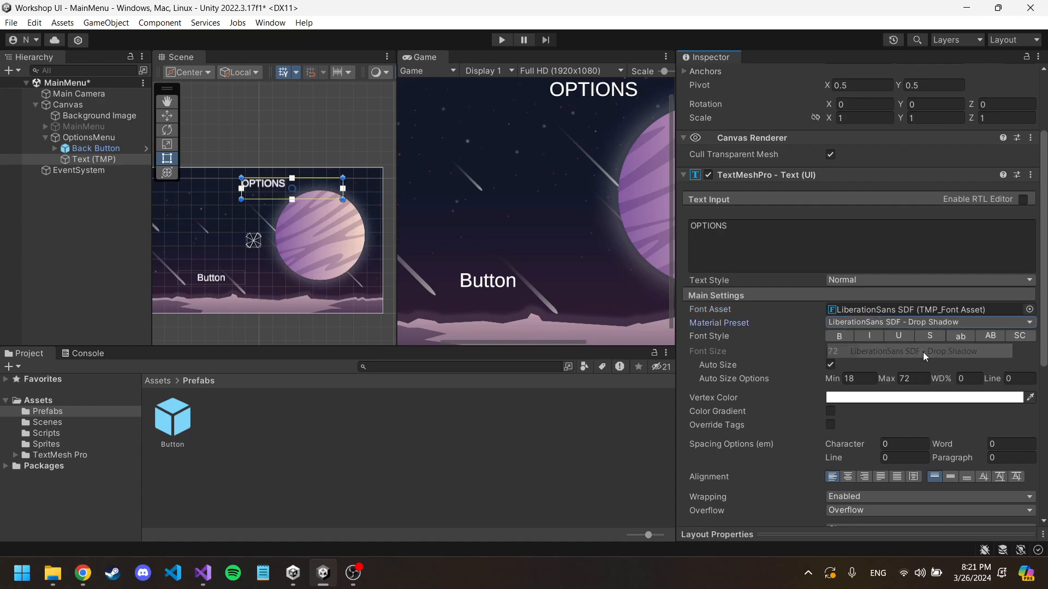
{"action": "scroll", "coordinate": [545, 106], "scroll_direction": "up", "scroll_amount": 6}
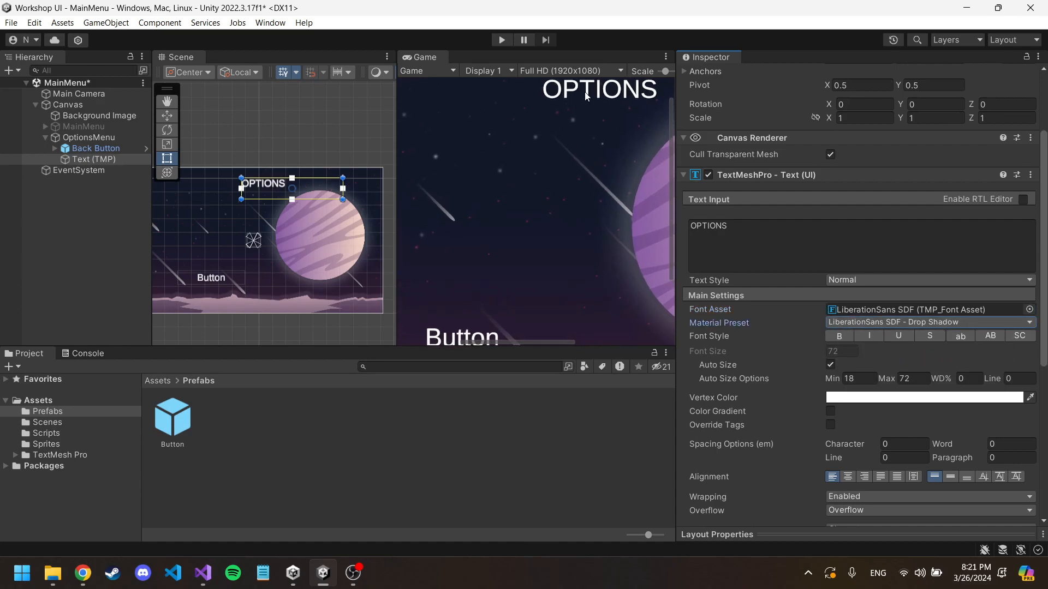
Step: Give the OPTIONS text's Drop Shadow material a red outline with a thickness of about 0.209
{"action": "scroll", "coordinate": [511, 116], "scroll_direction": "down", "scroll_amount": 6}
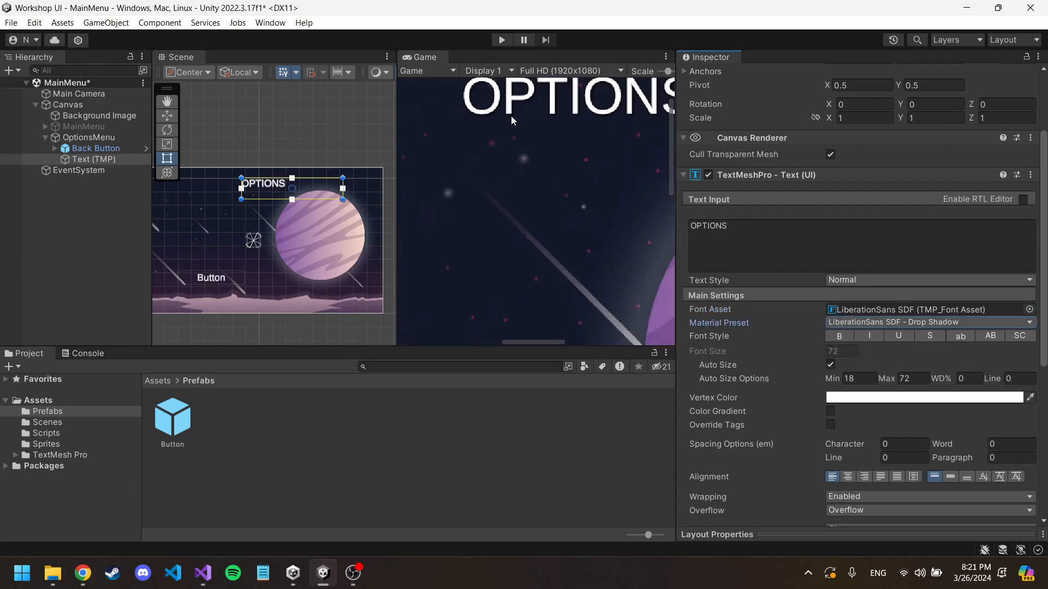
{"action": "scroll", "coordinate": [790, 272], "scroll_direction": "down", "scroll_amount": 10}
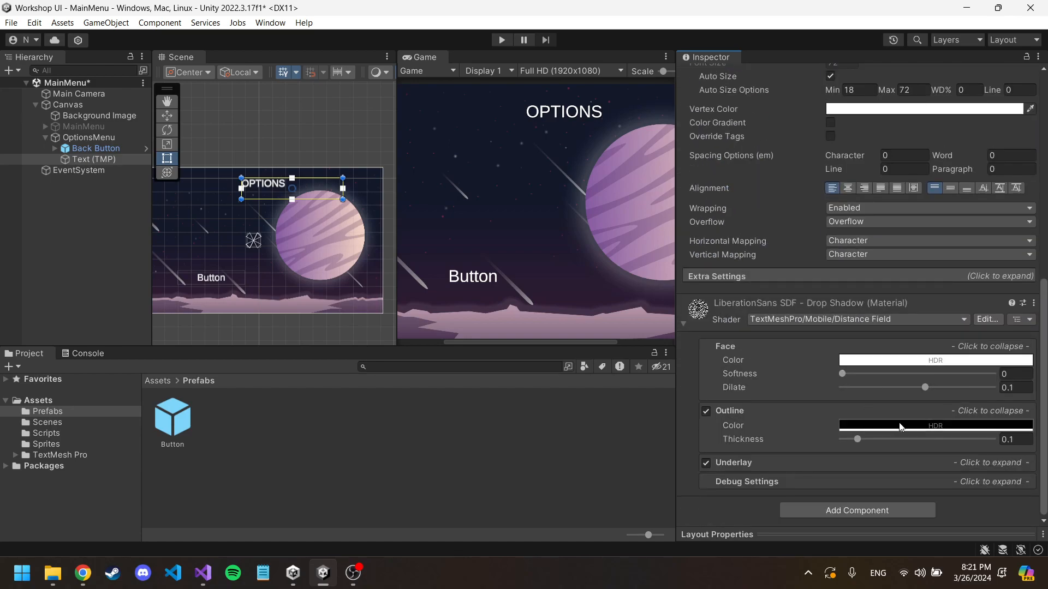
{"action": "left_click", "coordinate": [915, 427]}
{"action": "left_click_drag", "start_coordinate": [976, 319], "coordinate": [997, 305]}
{"action": "left_click", "coordinate": [1035, 218]}
{"action": "mouse_move", "coordinate": [857, 438]}
{"action": "left_mouse_down"}
{"action": "mouse_move", "coordinate": [930, 431]}
{"action": "mouse_move", "coordinate": [875, 436]}
{"action": "left_mouse_up"}
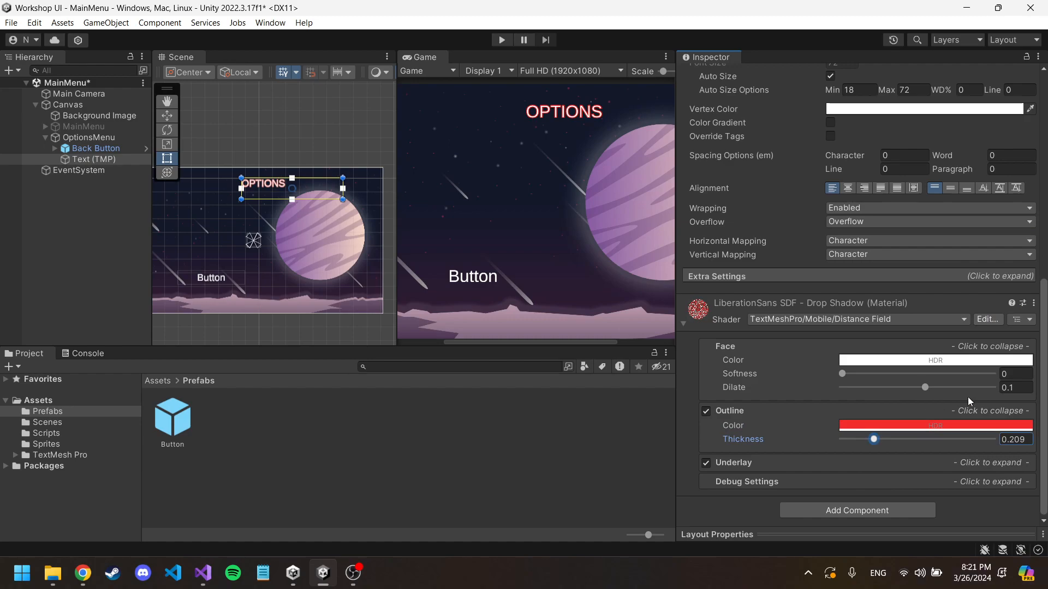
Step: Change the OPTIONS text's outline color to magenta and check it in the Game view
{"action": "left_click", "coordinate": [948, 425]}
{"action": "left_click_drag", "start_coordinate": [1021, 330], "coordinate": [1003, 340]}
{"action": "left_click", "coordinate": [1038, 173]}
{"action": "middle_click_drag", "start_coordinate": [605, 217], "coordinate": [555, 215]}
Step: Shrink the OPTIONS text box to about 493 by 113 and rename the object as Title
{"action": "scroll", "coordinate": [846, 247], "scroll_direction": "up", "scroll_amount": 15}
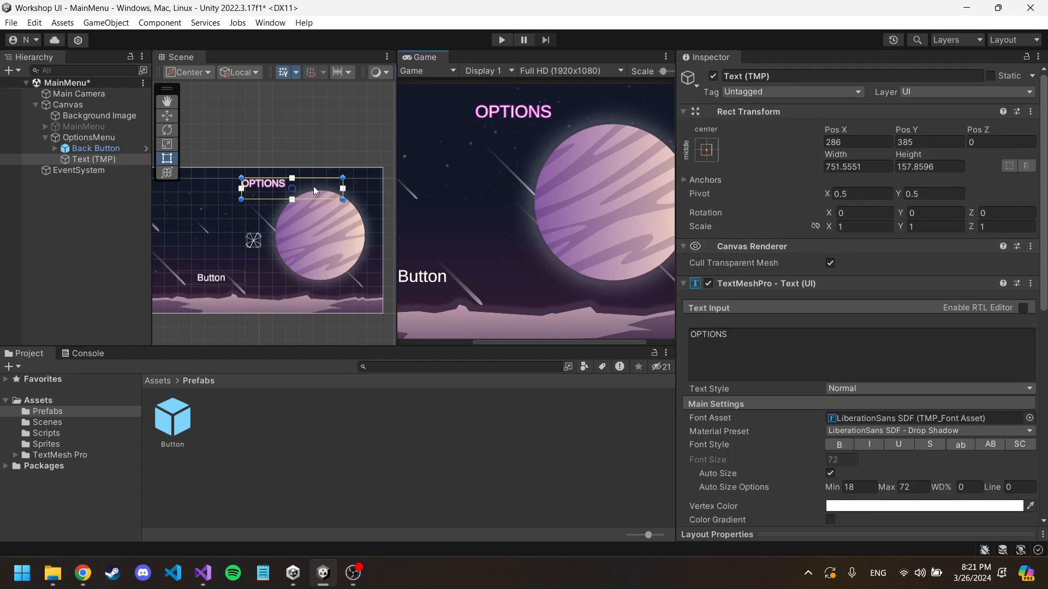
{"action": "left_click_drag", "start_coordinate": [342, 199], "coordinate": [293, 187]}
{"action": "left_click", "coordinate": [84, 159]}
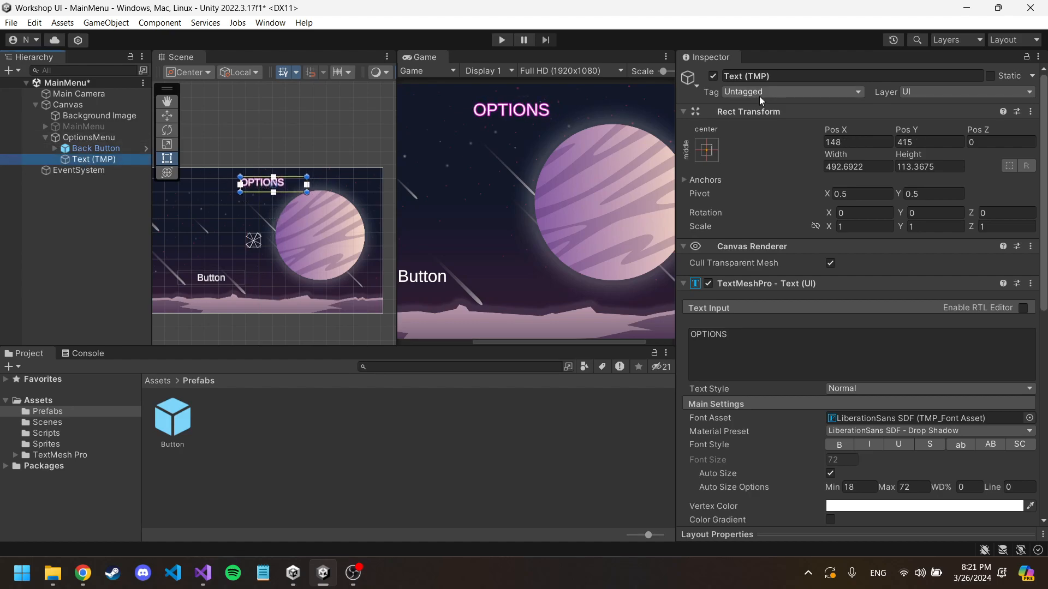
{"action": "left_click", "coordinate": [778, 77]}
{"action": "type", "text": "T"}
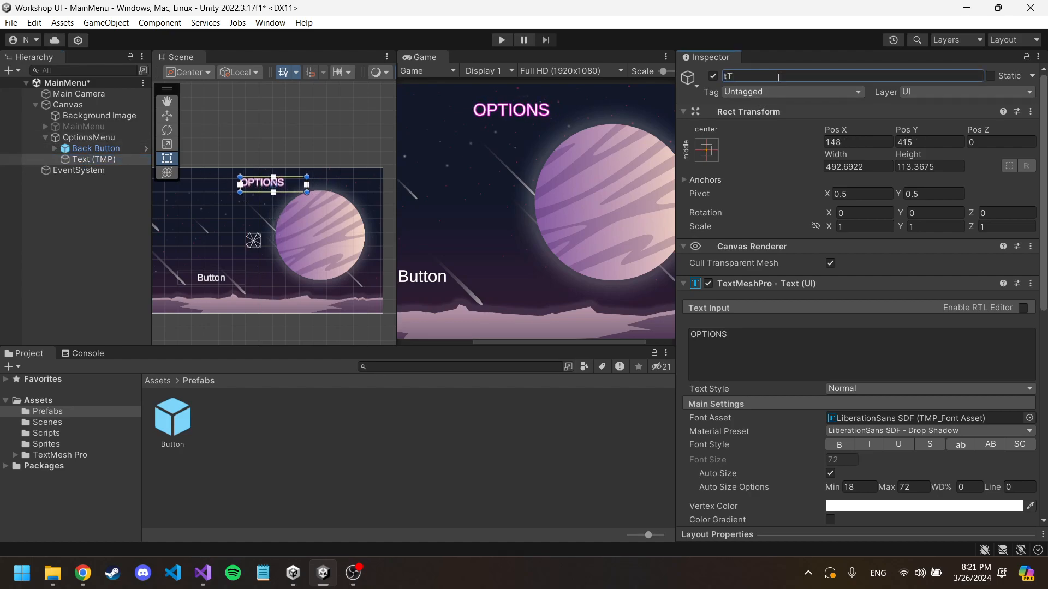
{"action": "type", "text": "itle"}
{"action": "key", "text": "Return"}
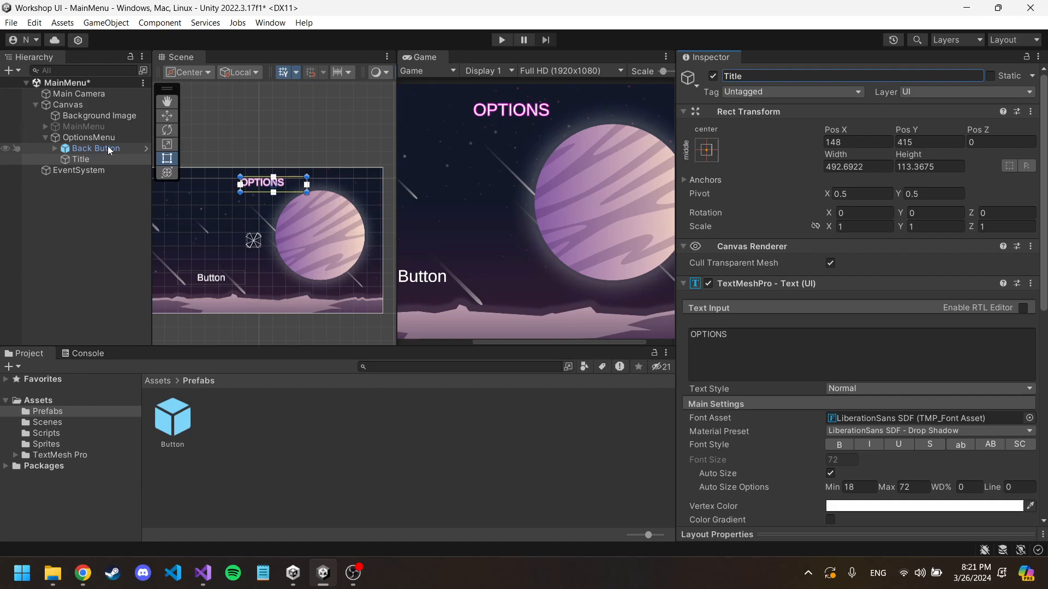
Step: Activate the MainMenu object briefly and deactivate it again
{"action": "left_click", "coordinate": [95, 127]}
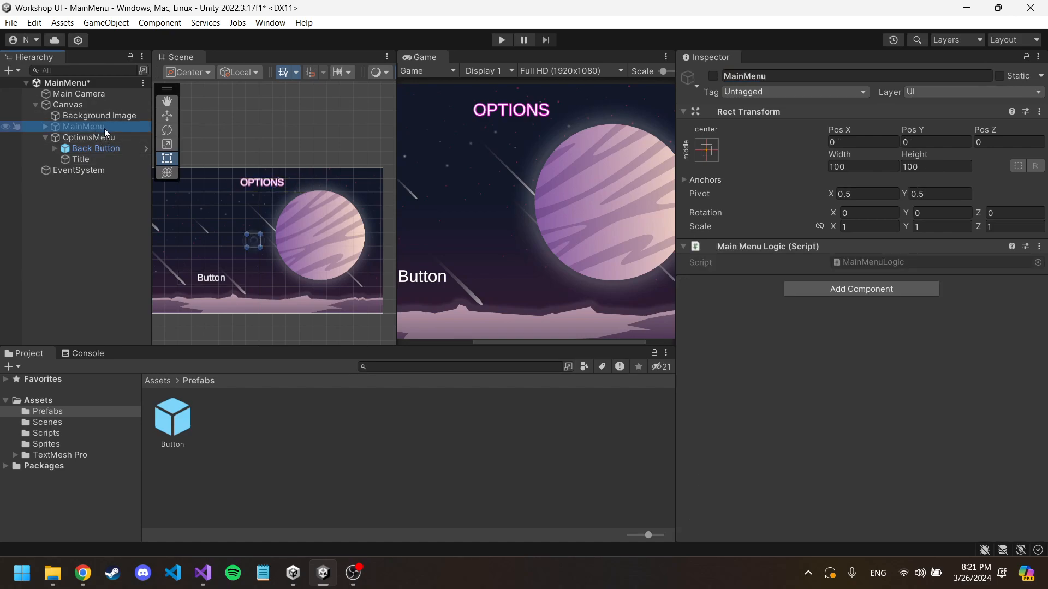
{"action": "left_click", "coordinate": [718, 80]}
{"action": "left_click", "coordinate": [718, 80]}
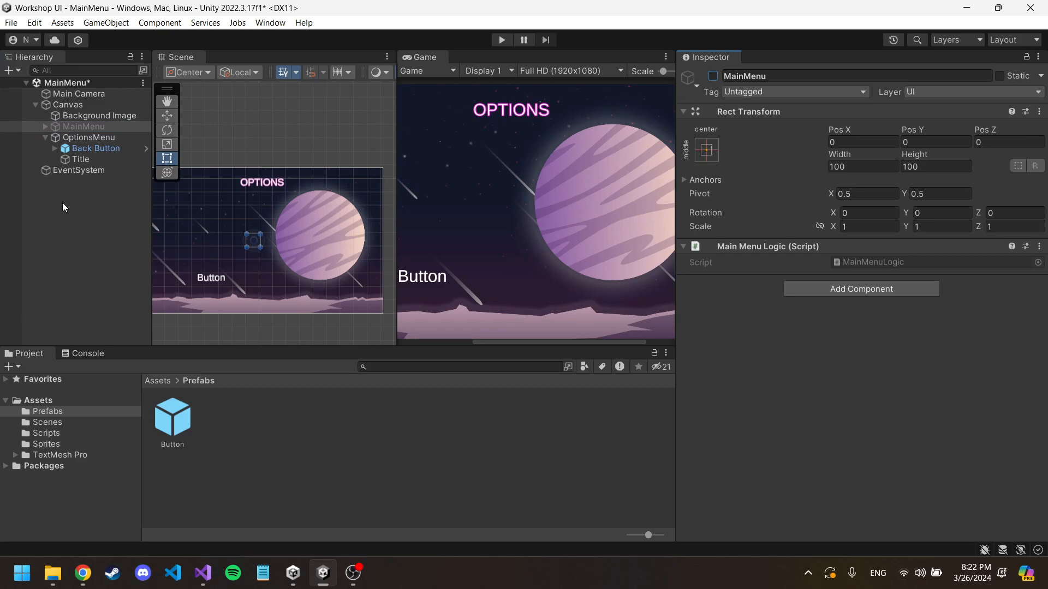
Step: Set the label text of the Back Button in OptionsMenu to Back
{"action": "left_click", "coordinate": [112, 149]}
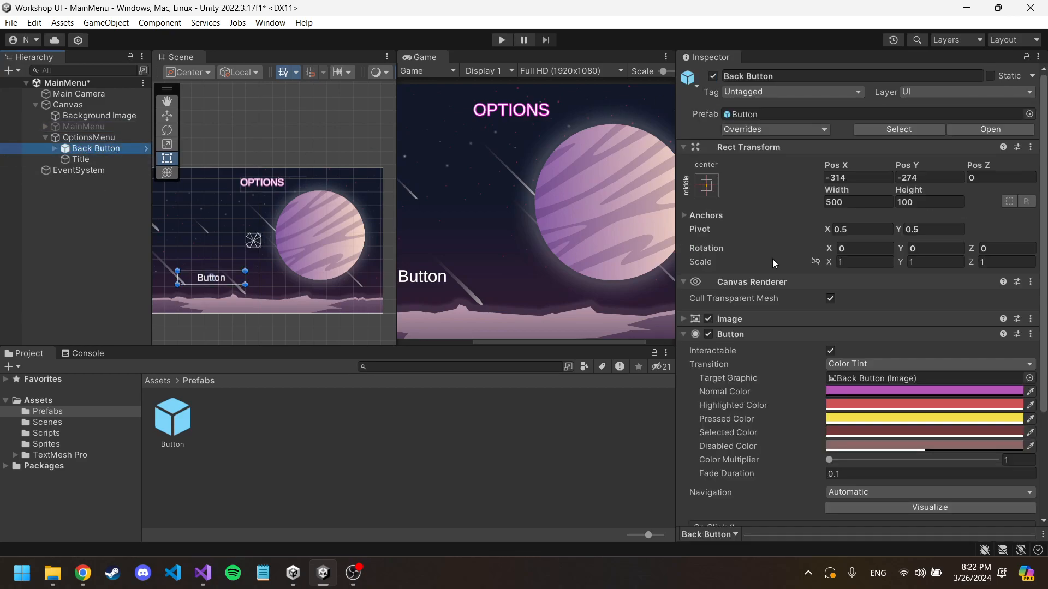
{"action": "scroll", "coordinate": [722, 304], "scroll_direction": "down", "scroll_amount": 5}
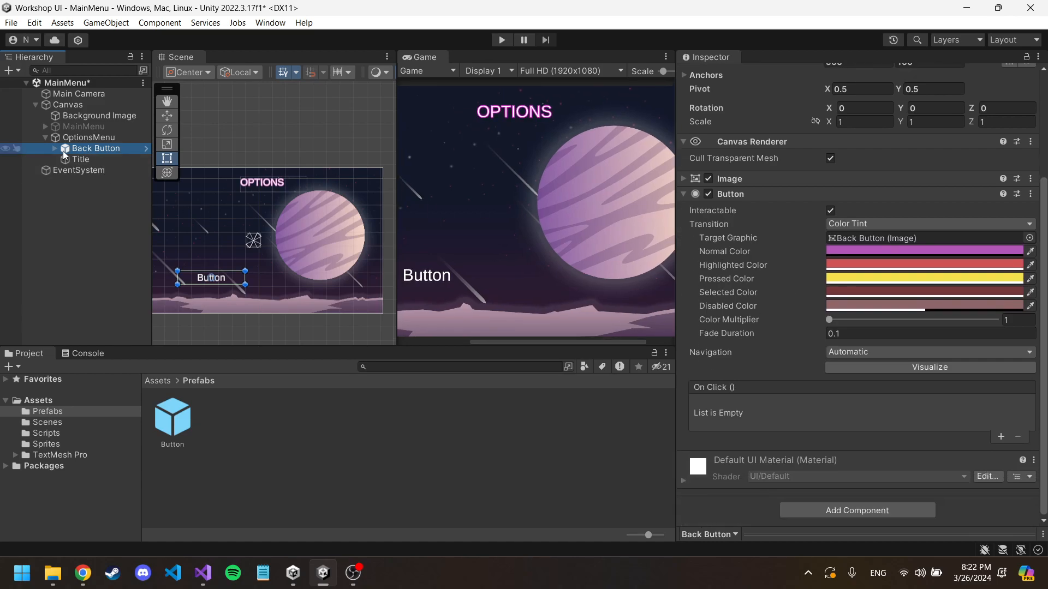
{"action": "left_click", "coordinate": [55, 149]}
{"action": "left_click", "coordinate": [93, 160]}
{"action": "left_click", "coordinate": [815, 208]}
{"action": "type", "text": "Back"}
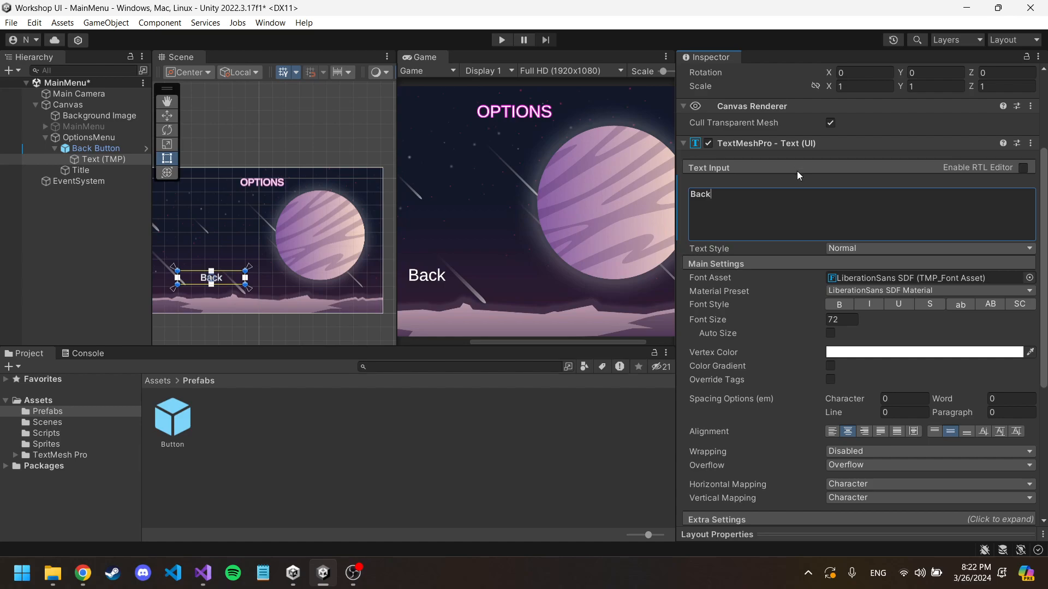
{"action": "left_click", "coordinate": [145, 260]}
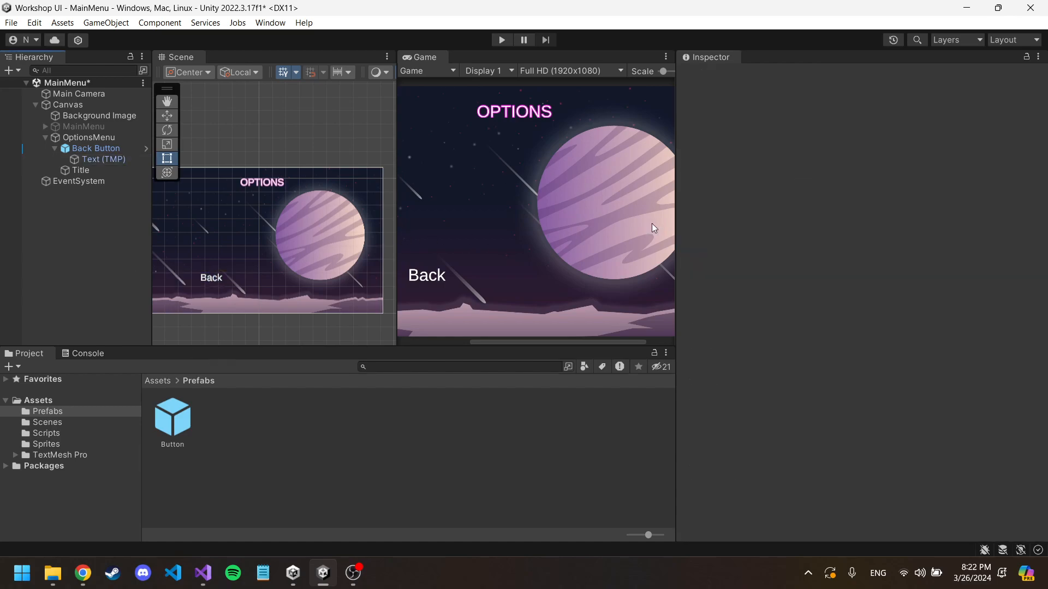
Step: Add an empty On Click entry to the Back Button and widen the Game view
{"action": "left_click", "coordinate": [97, 149]}
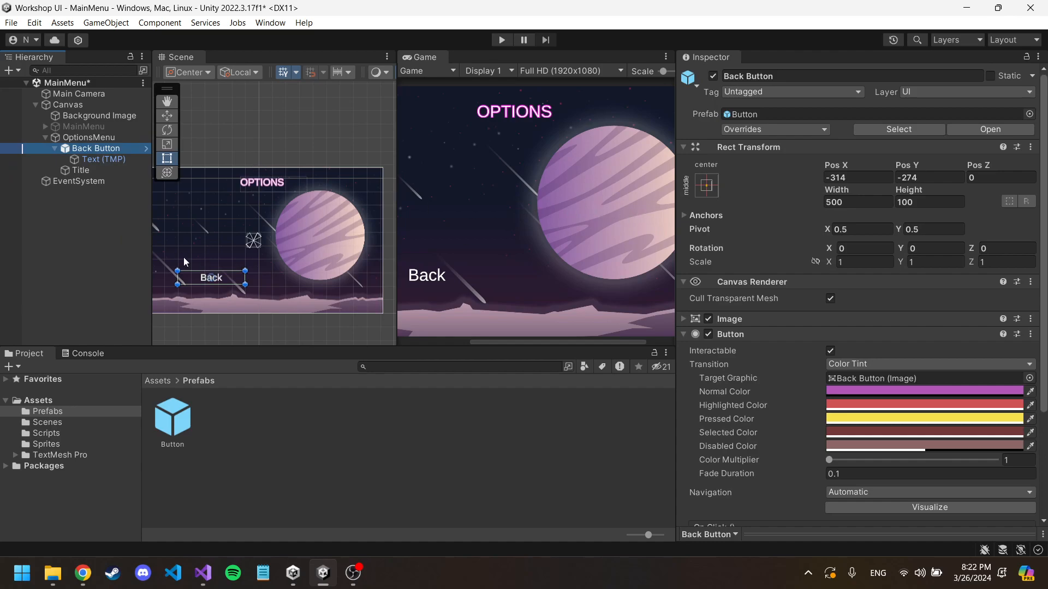
{"action": "scroll", "coordinate": [832, 333], "scroll_direction": "down", "scroll_amount": 3}
{"action": "scroll", "coordinate": [833, 333], "scroll_direction": "up", "scroll_amount": 3}
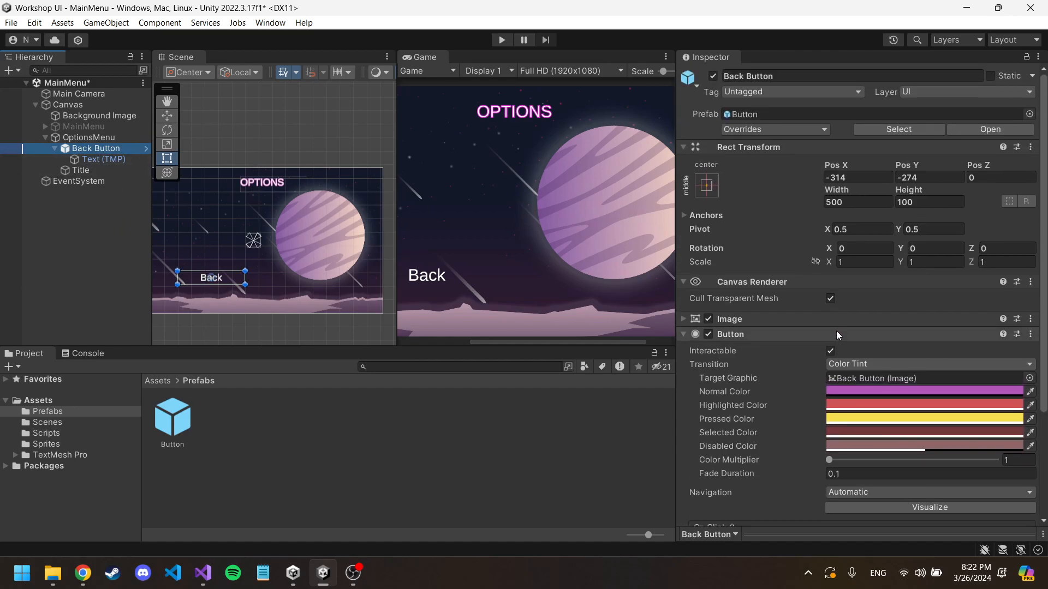
{"action": "scroll", "coordinate": [825, 339], "scroll_direction": "down", "scroll_amount": 3}
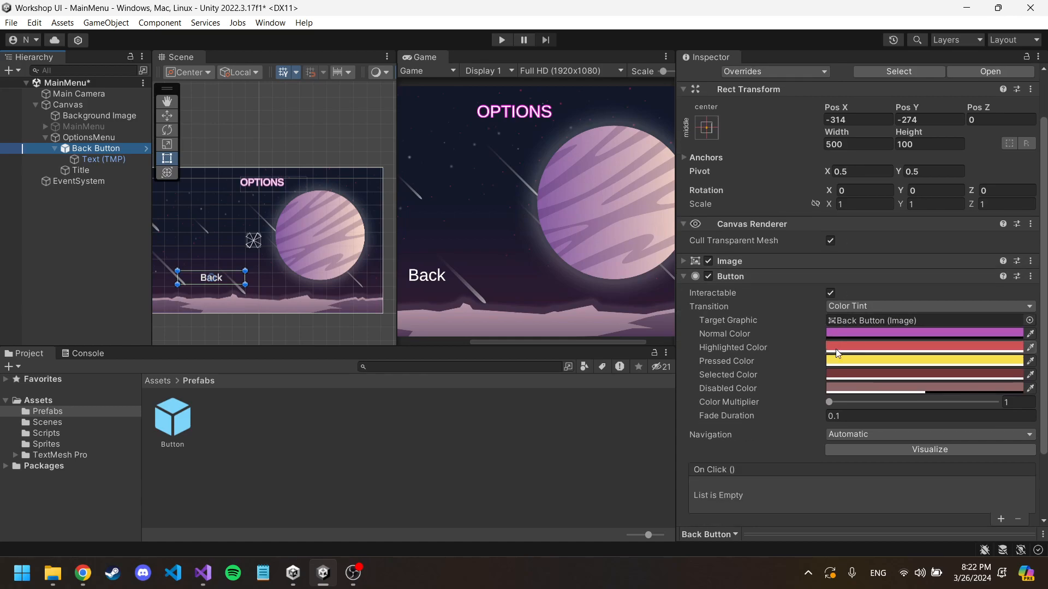
{"action": "scroll", "coordinate": [871, 327], "scroll_direction": "down", "scroll_amount": 3}
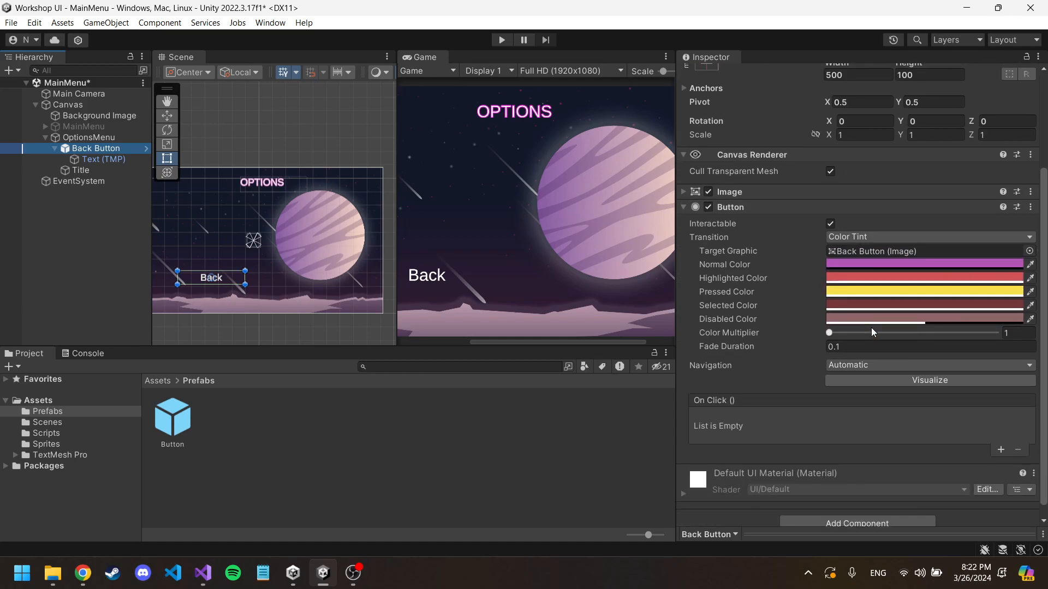
{"action": "scroll", "coordinate": [867, 317], "scroll_direction": "up", "scroll_amount": 6}
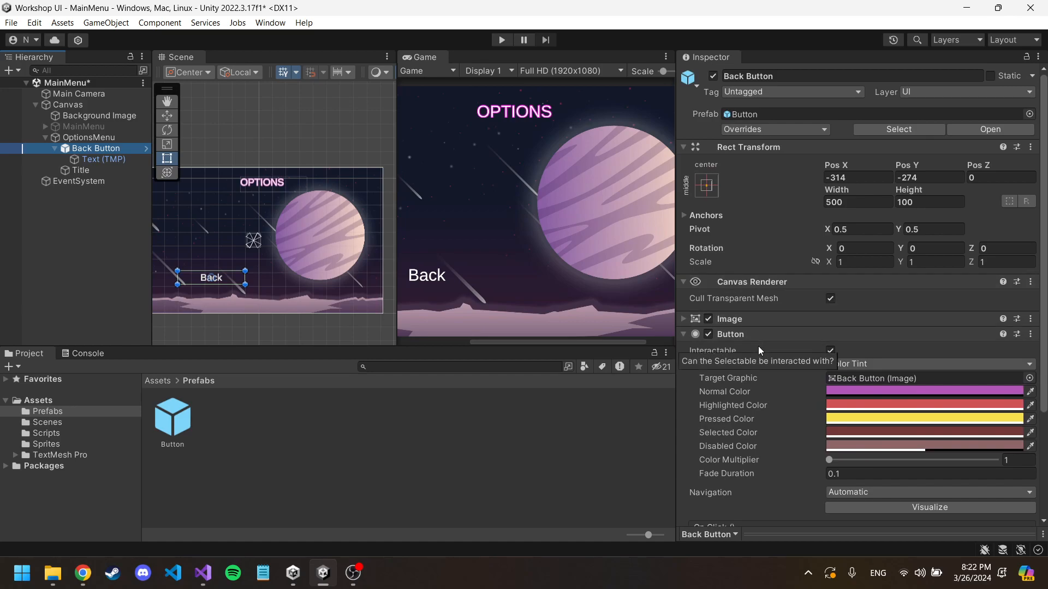
{"action": "scroll", "coordinate": [792, 360], "scroll_direction": "down", "scroll_amount": 6}
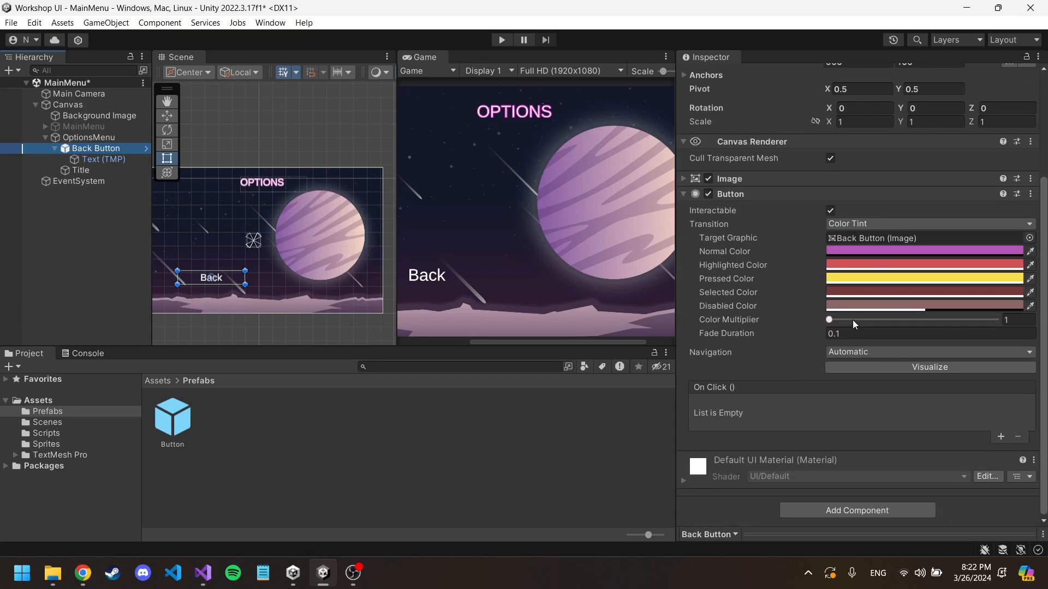
{"action": "left_click", "coordinate": [998, 438]}
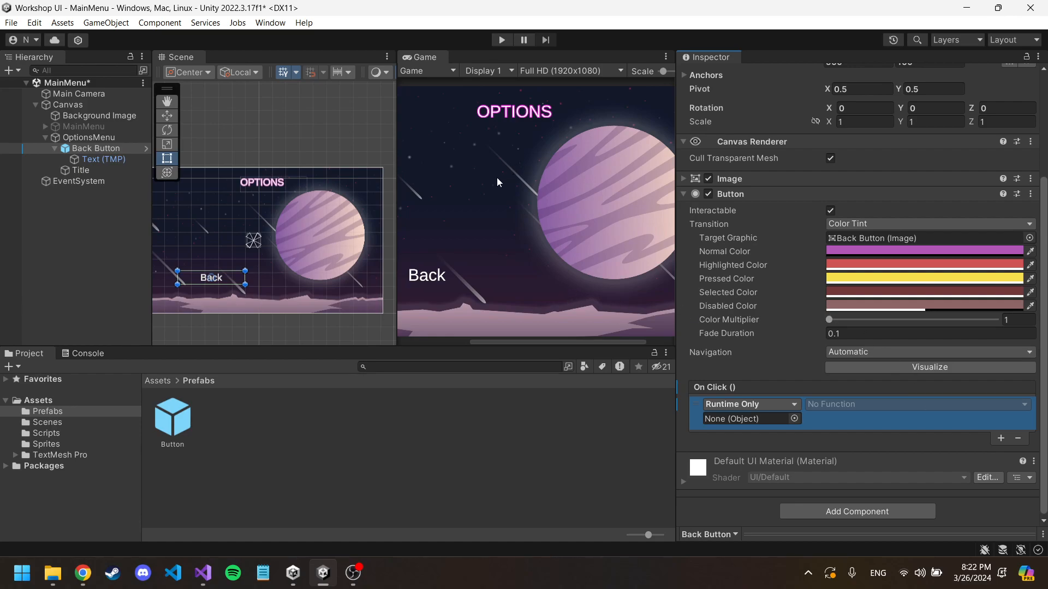
{"action": "left_click_drag", "start_coordinate": [396, 164], "coordinate": [334, 164]}
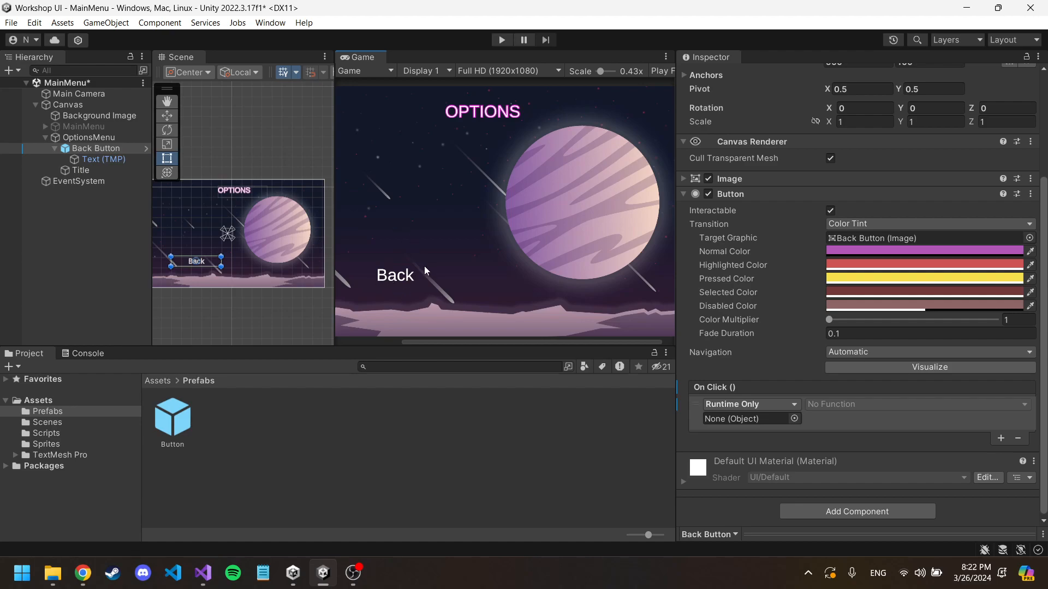
Step: Preview switching between the two menus by toggling OptionsMenu and MainMenu, ending with only OptionsMenu active
{"action": "left_click", "coordinate": [89, 140]}
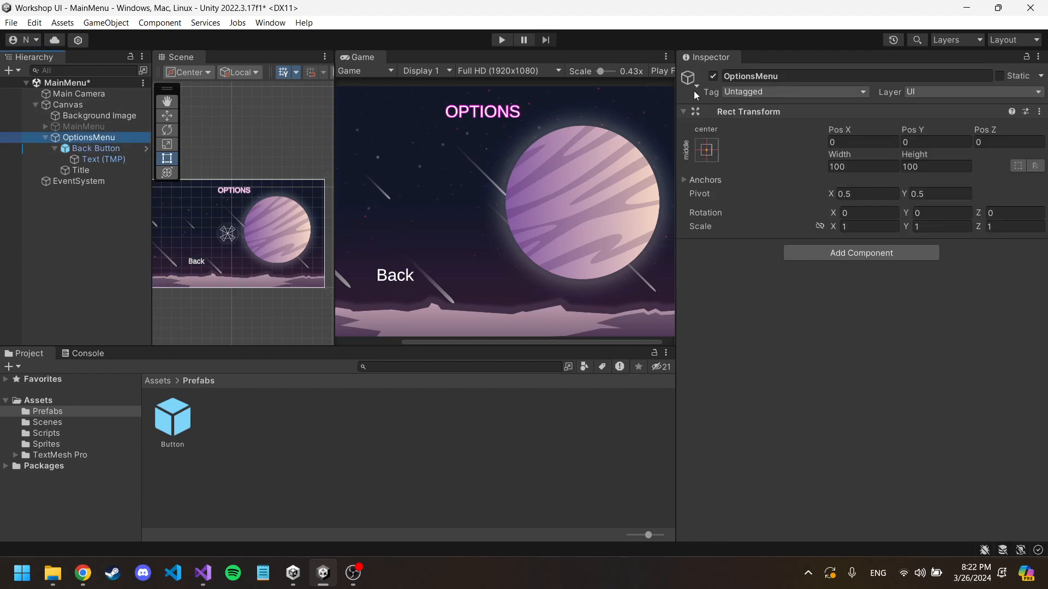
{"action": "left_click", "coordinate": [712, 76]}
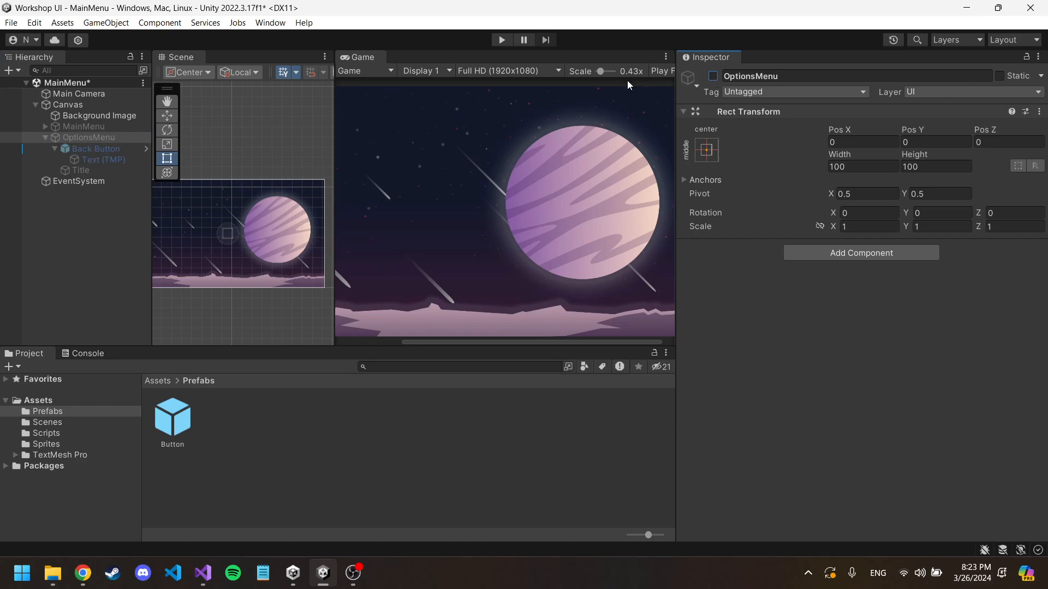
{"action": "left_click", "coordinate": [84, 126]}
{"action": "left_click", "coordinate": [712, 77]}
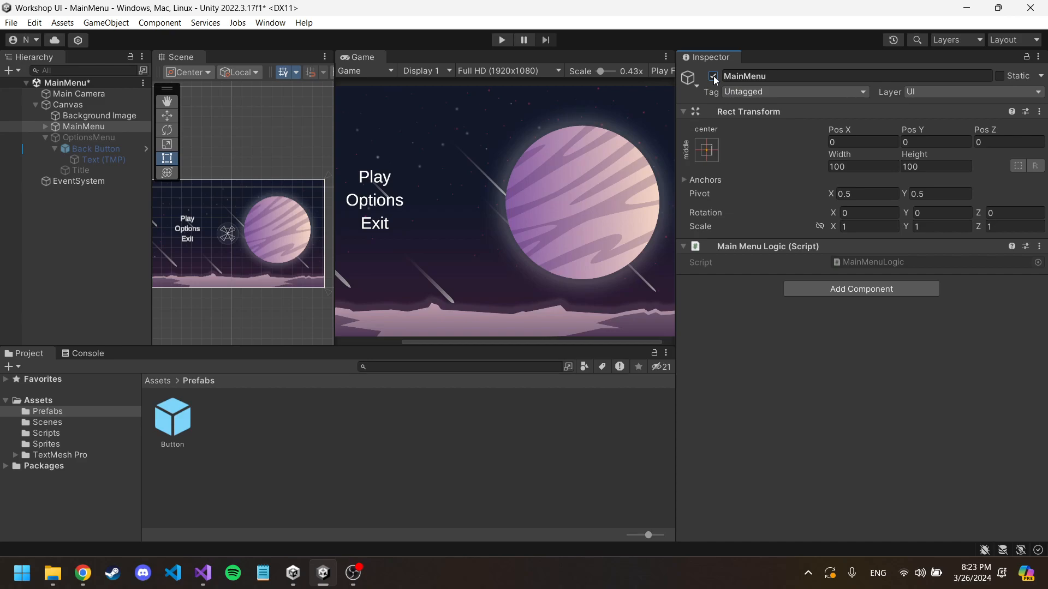
{"action": "left_click", "coordinate": [712, 76]}
{"action": "left_click", "coordinate": [89, 137]}
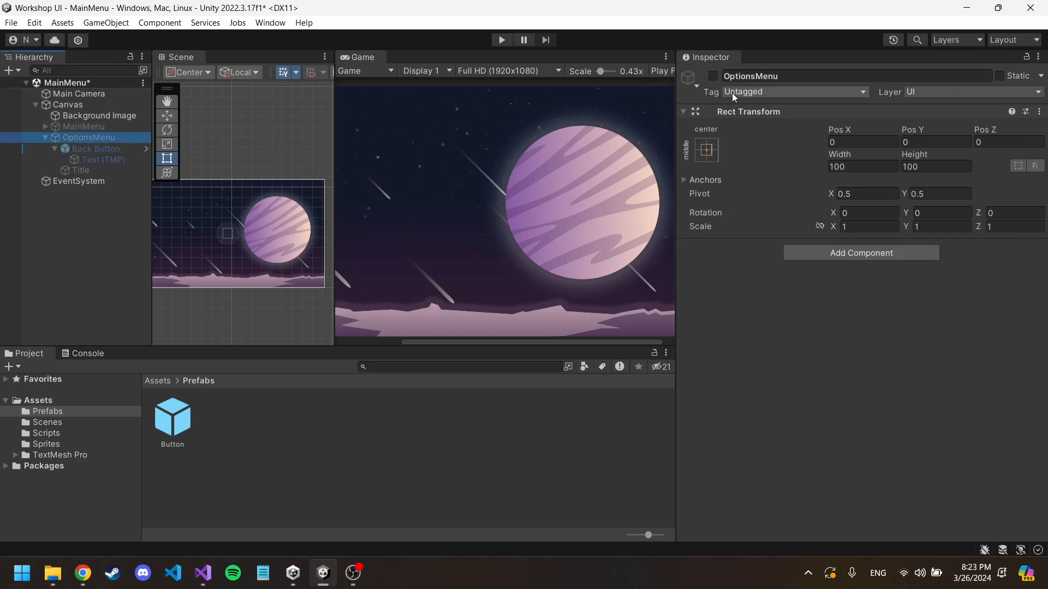
{"action": "left_click", "coordinate": [713, 76]}
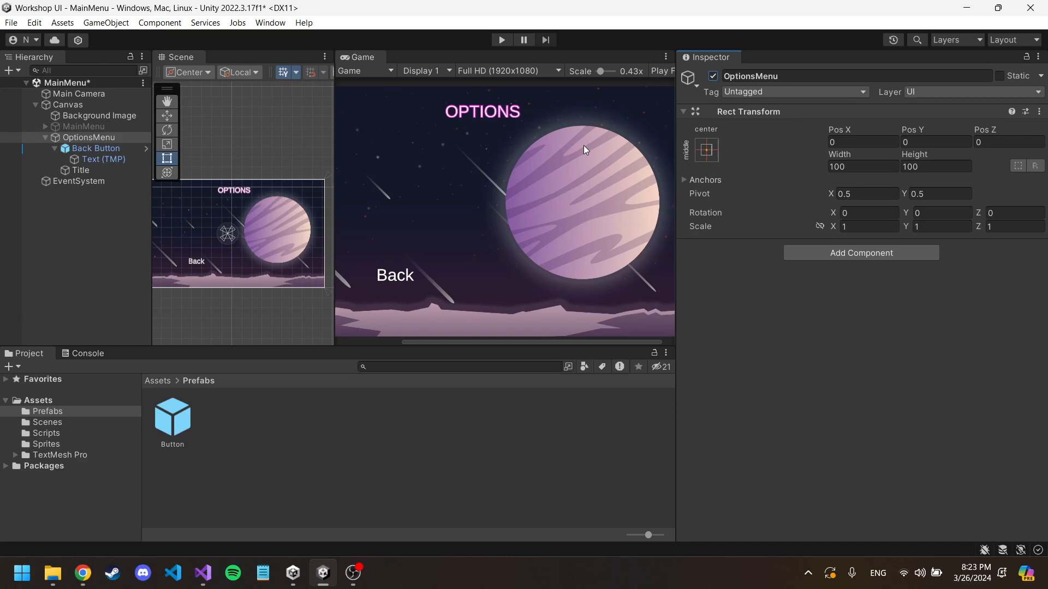
Step: Assign the OptionsMenu object as the target of the Back Button's On Click entry
{"action": "left_click", "coordinate": [102, 151]}
{"action": "scroll", "coordinate": [757, 274], "scroll_direction": "down", "scroll_amount": 3}
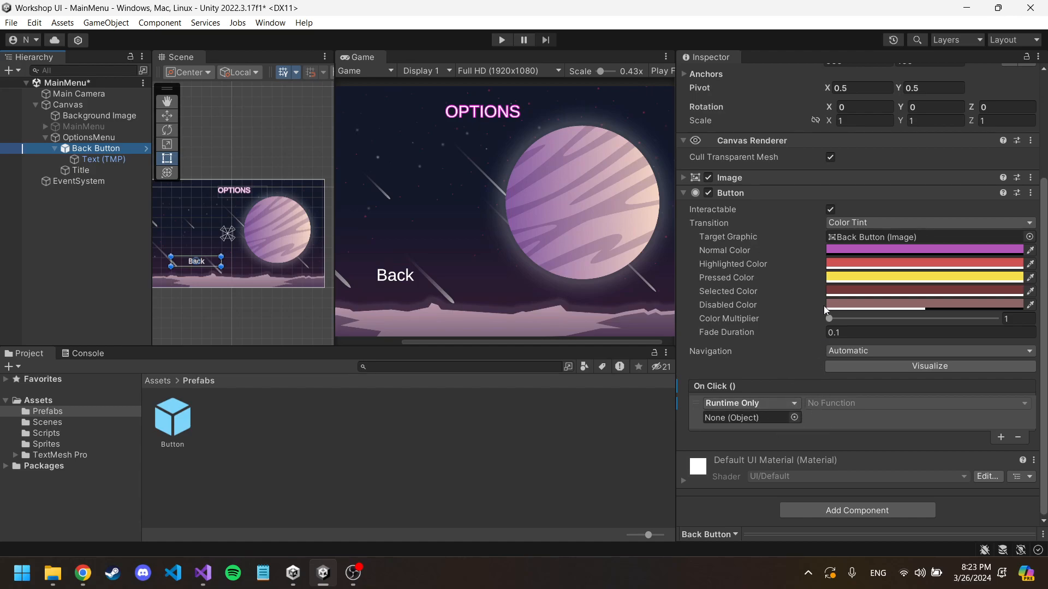
{"action": "left_click", "coordinate": [95, 137]}
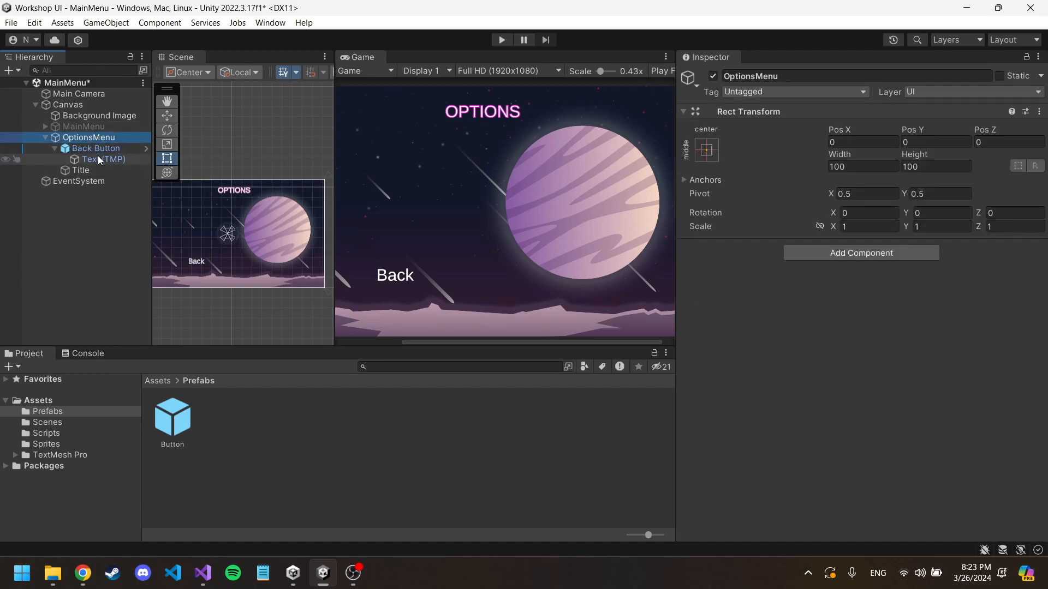
{"action": "left_click", "coordinate": [99, 148]}
{"action": "scroll", "coordinate": [826, 332], "scroll_direction": "down", "scroll_amount": 3}
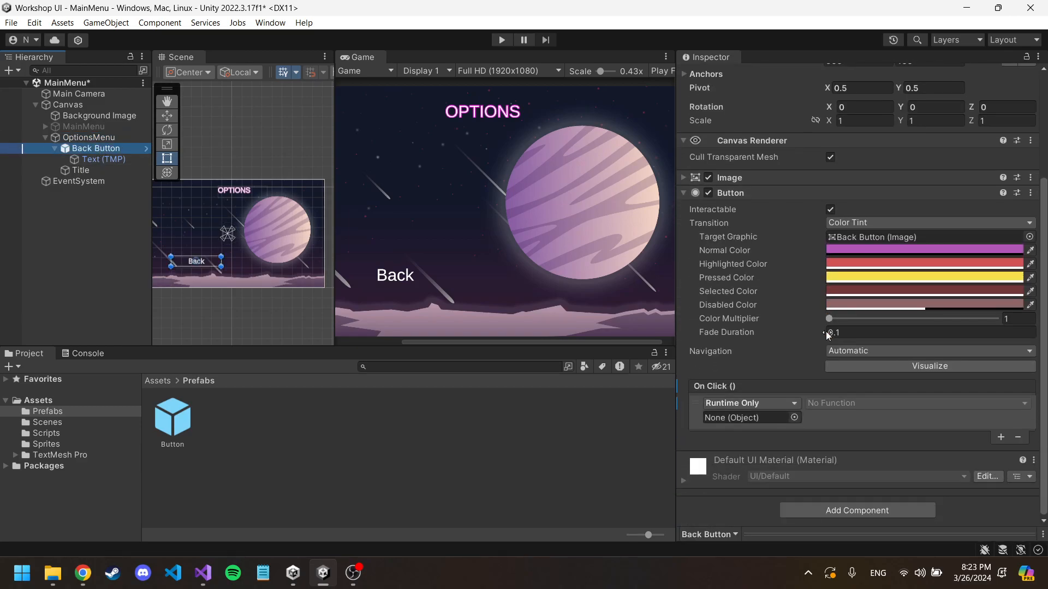
{"action": "left_click", "coordinate": [97, 137]}
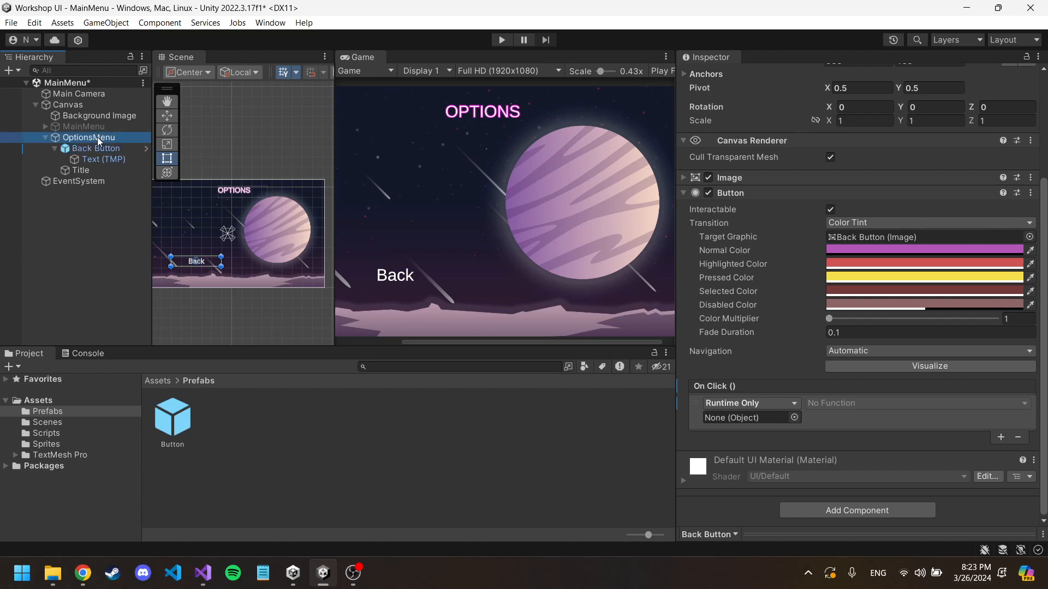
{"action": "left_click_drag", "start_coordinate": [99, 140], "coordinate": [734, 420]}
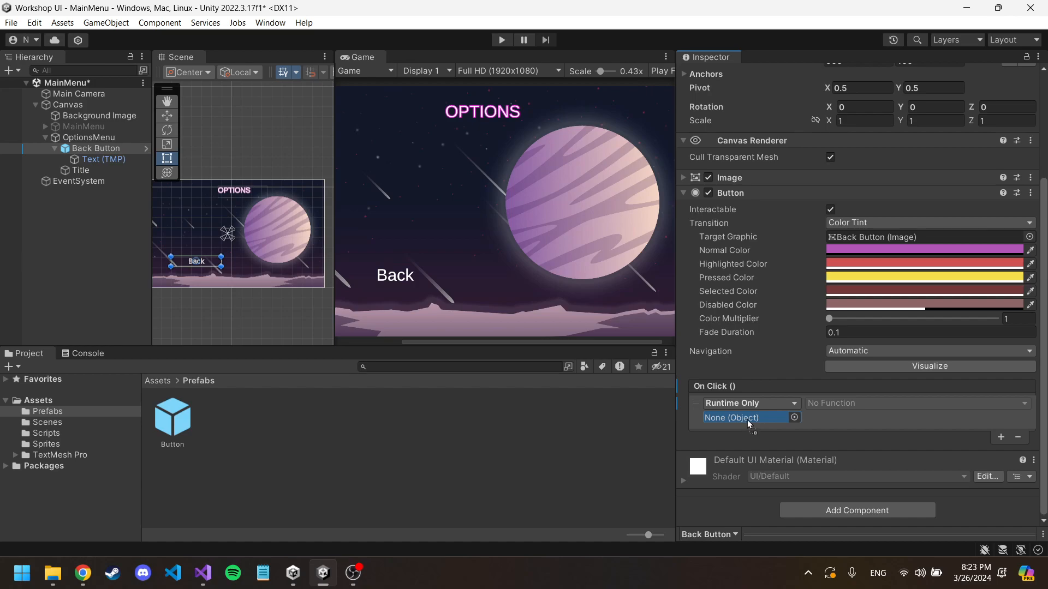
{"action": "left_click_drag", "start_coordinate": [748, 420], "coordinate": [747, 420]}
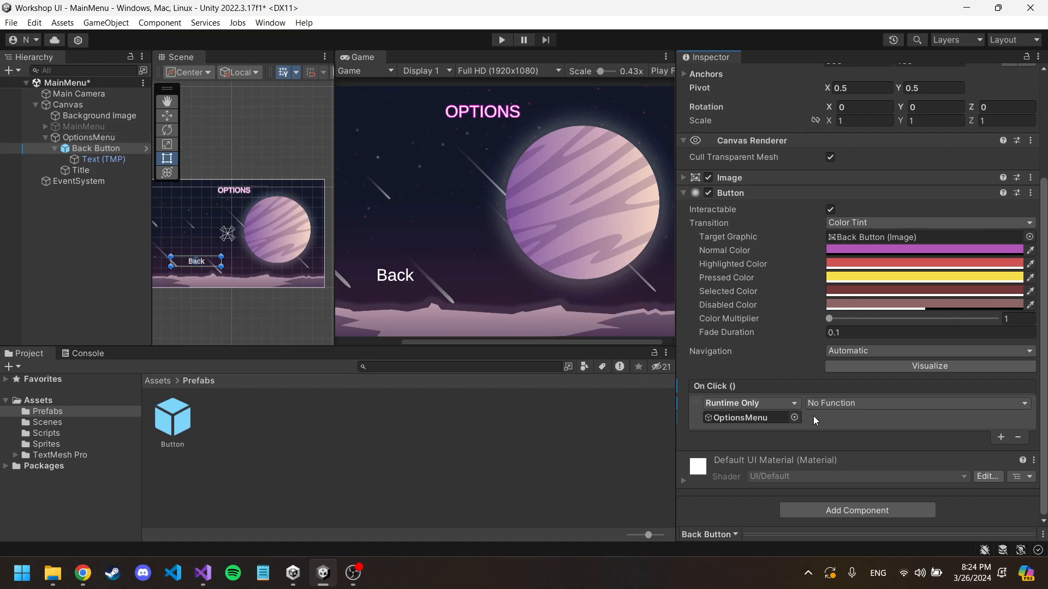
Step: Check the functions offered for OptionsMenu in the On Click entry, and examine MainMenu's script component and child buttons
{"action": "left_click", "coordinate": [849, 404]}
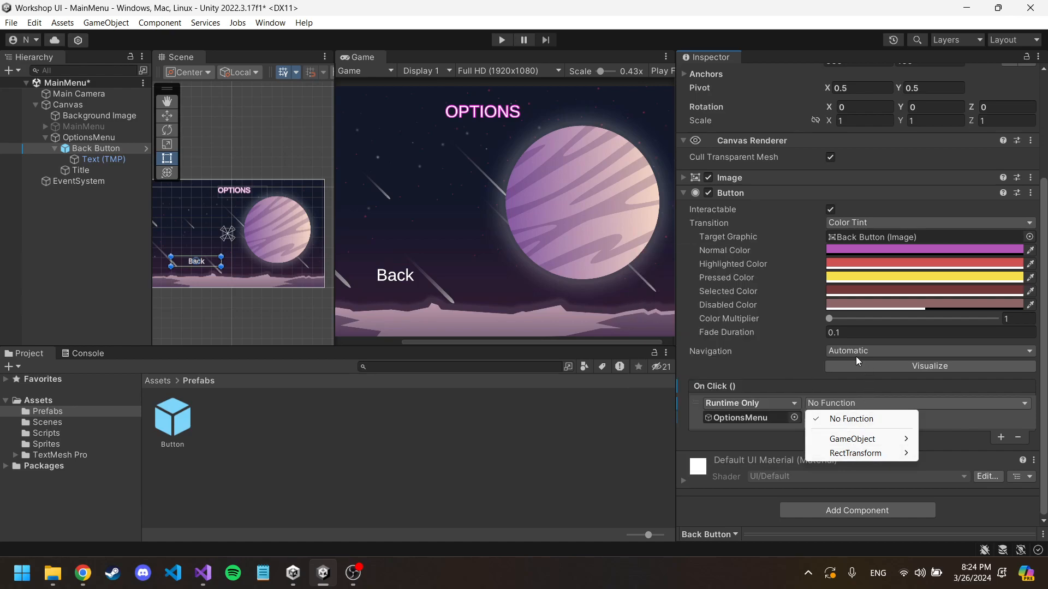
{"action": "left_click", "coordinate": [87, 129]}
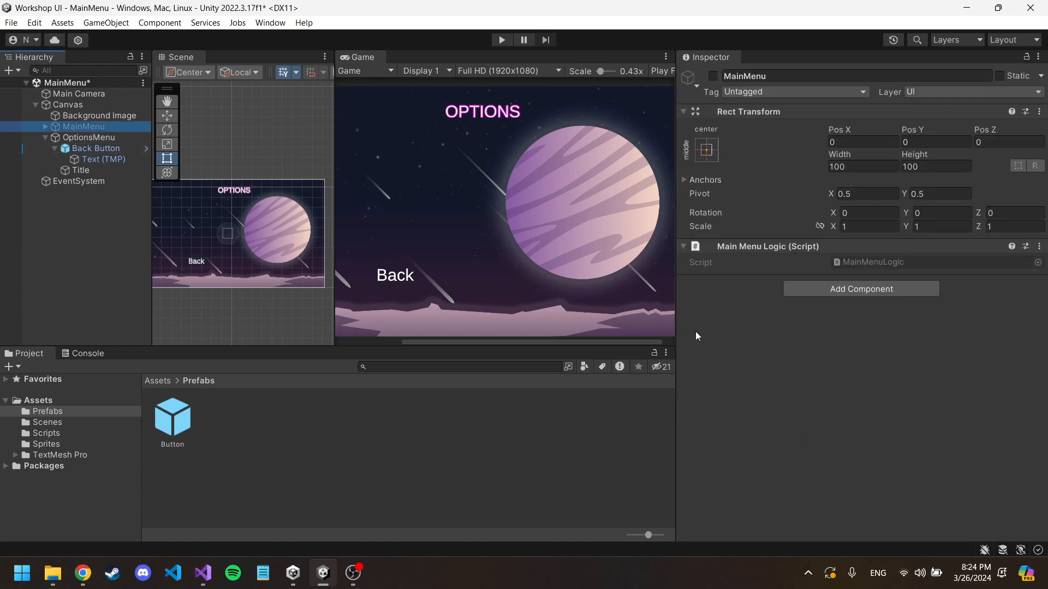
{"action": "left_click", "coordinate": [45, 126]}
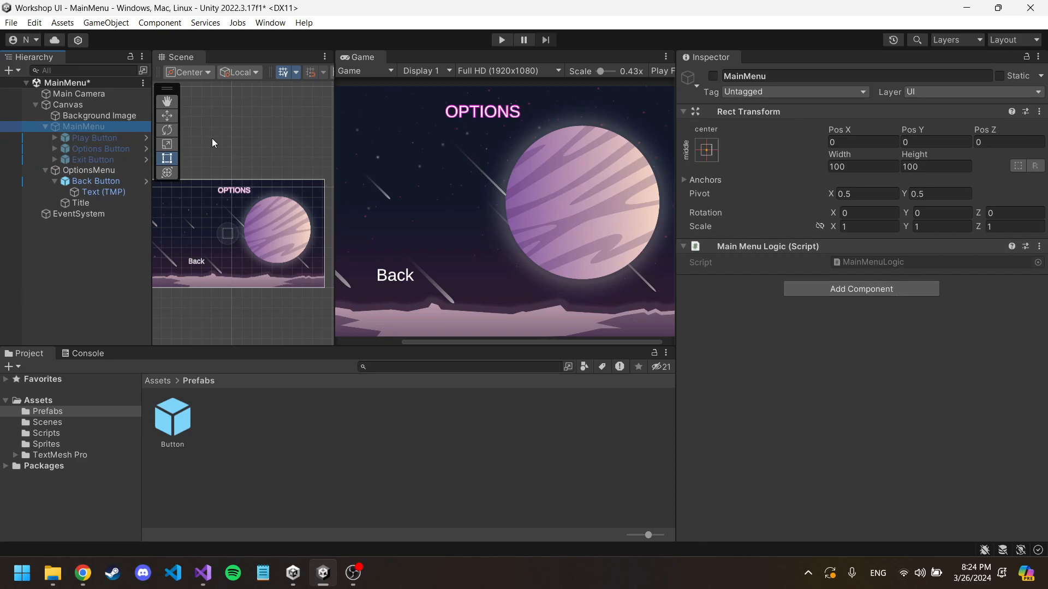
{"action": "left_click", "coordinate": [113, 138]}
{"action": "left_click", "coordinate": [82, 126]}
{"action": "left_click", "coordinate": [46, 126]}
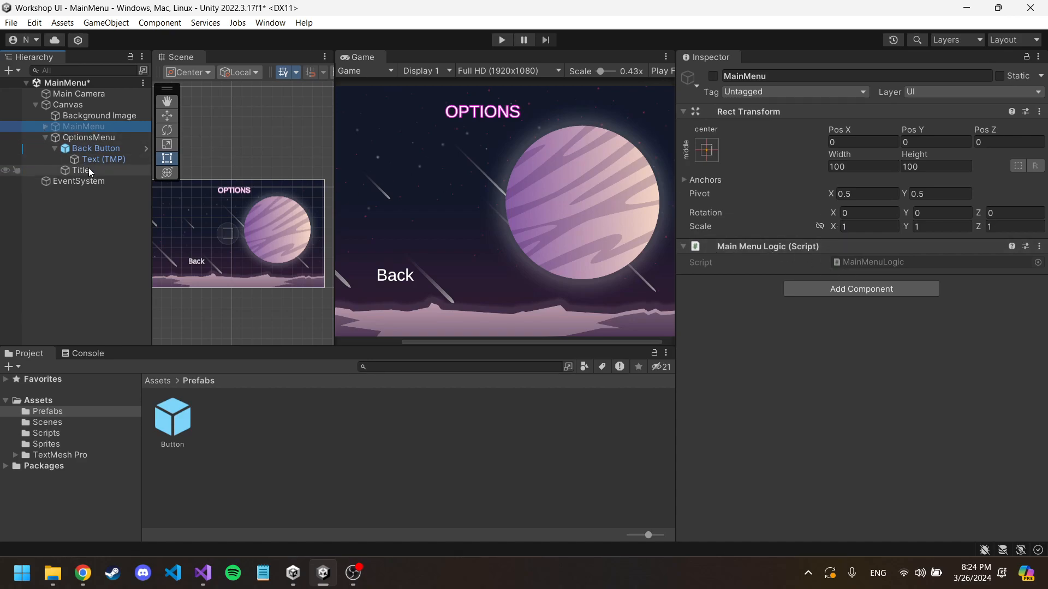
Step: Set the Back Button's On Click function for OptionsMenu to GameObject.SetActive (bool), leaving its checkbox unticked
{"action": "left_click", "coordinate": [94, 147]}
{"action": "left_click", "coordinate": [91, 137]}
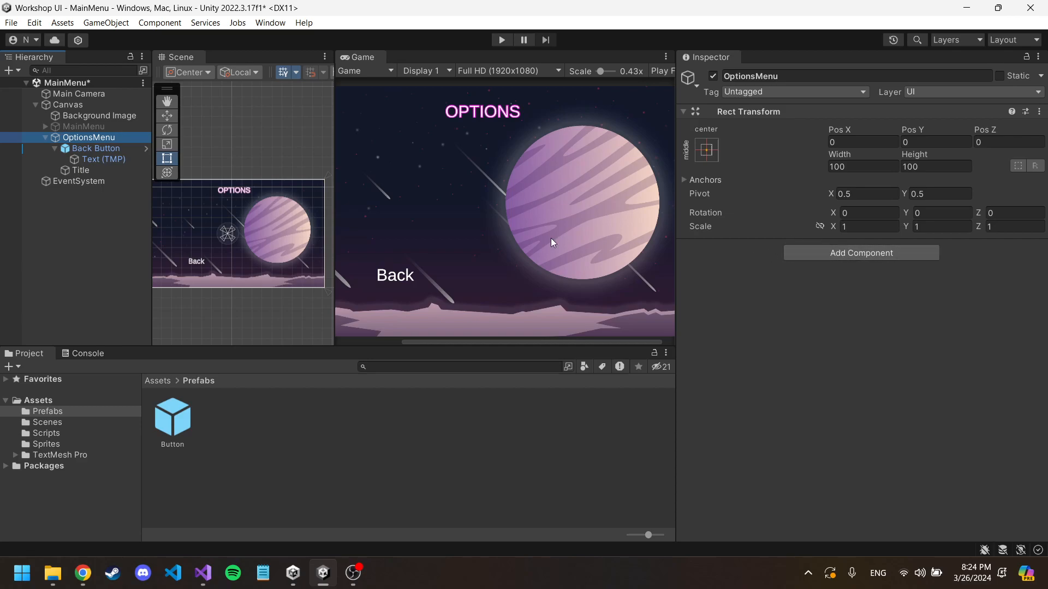
{"action": "left_click", "coordinate": [104, 149]}
{"action": "scroll", "coordinate": [939, 420], "scroll_direction": "down", "scroll_amount": 3}
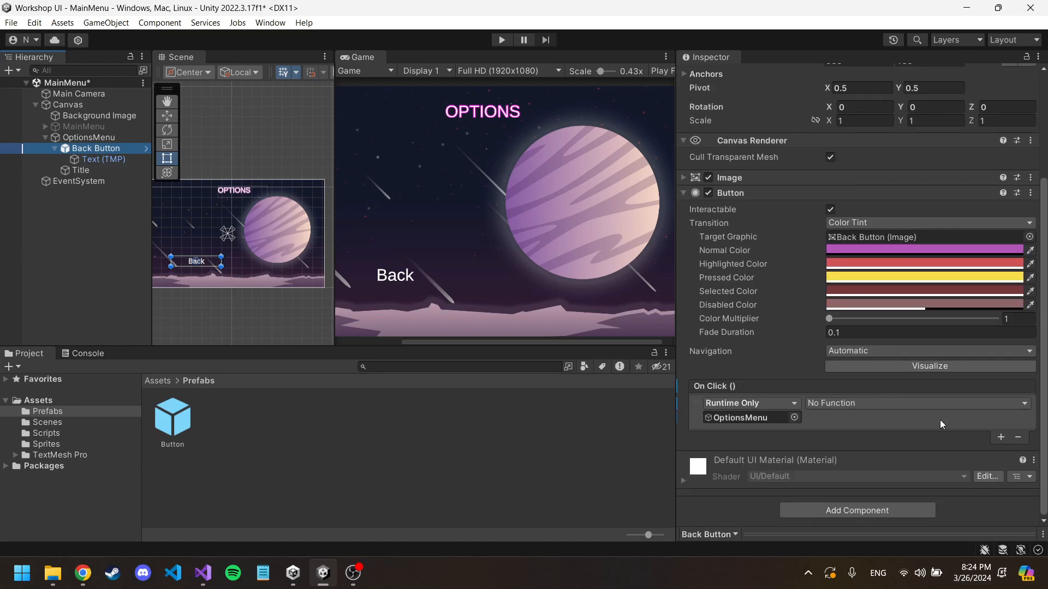
{"action": "left_click", "coordinate": [827, 404]}
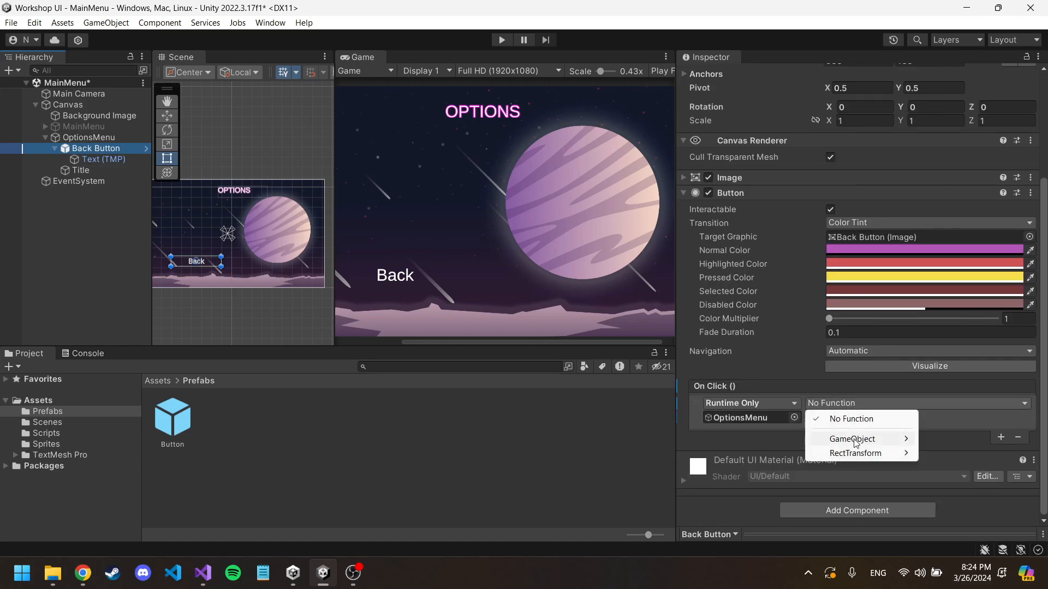
{"action": "mouse_move", "coordinate": [852, 442]}
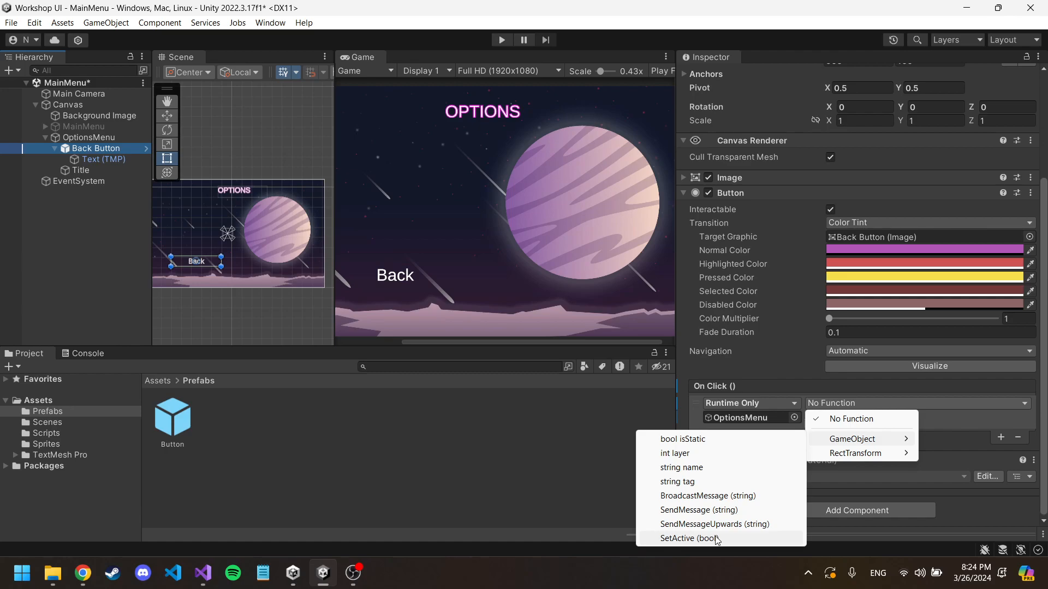
{"action": "left_click", "coordinate": [688, 539]}
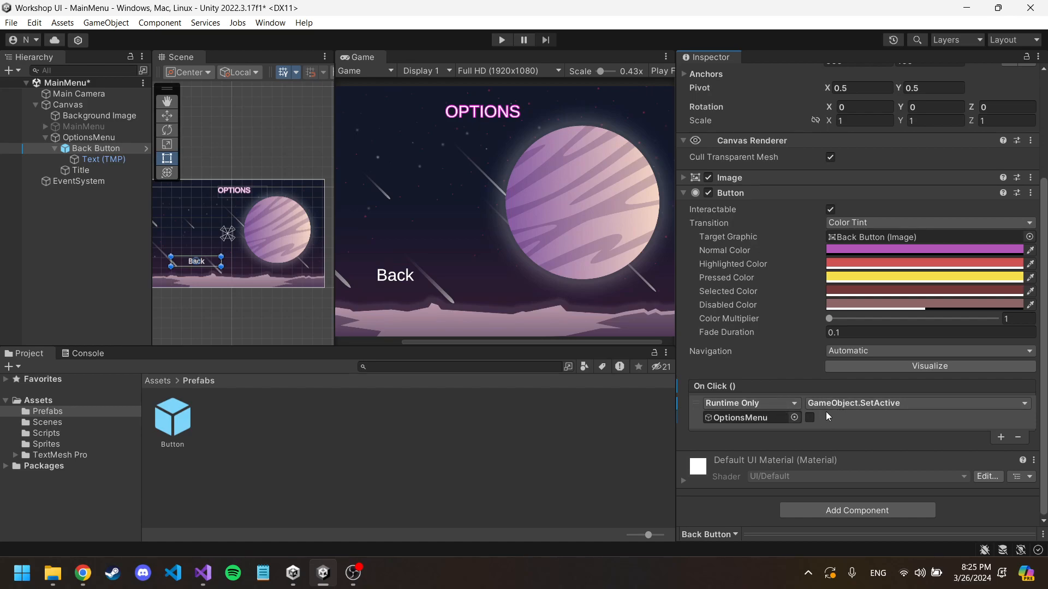
{"action": "left_click", "coordinate": [871, 404]}
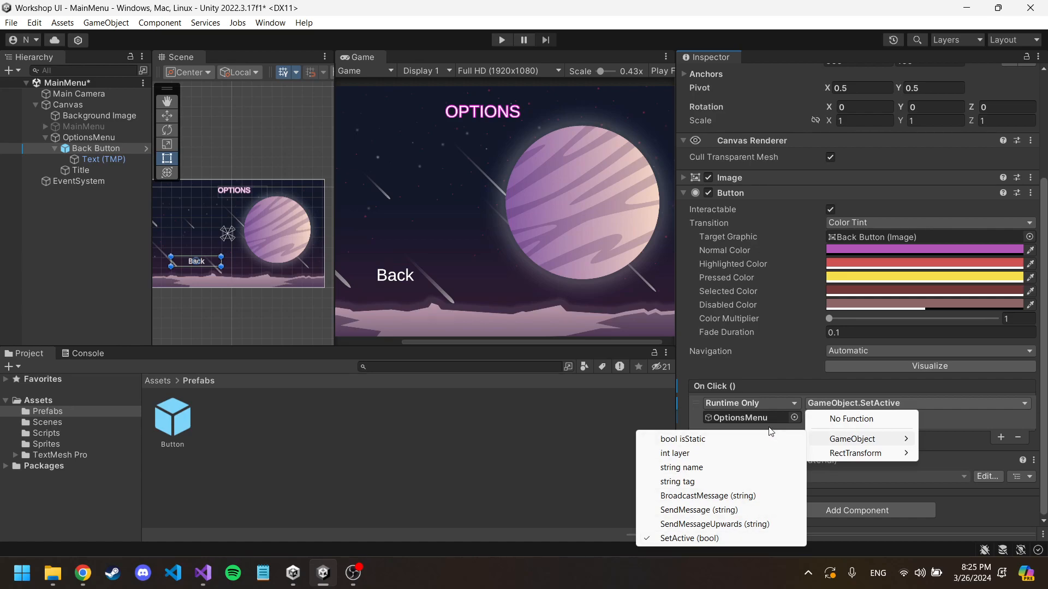
{"action": "left_click", "coordinate": [964, 418]}
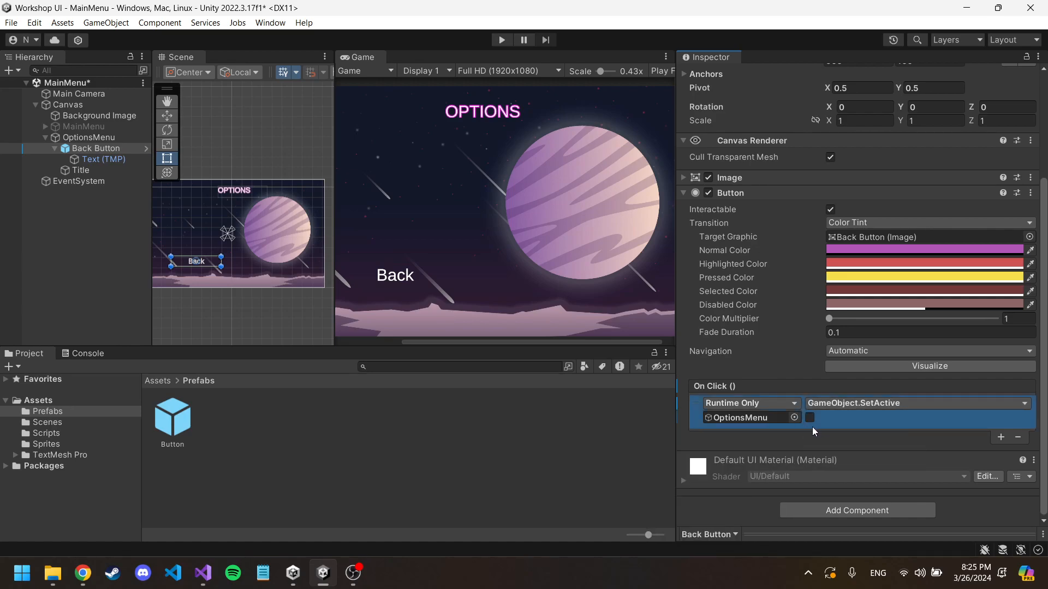
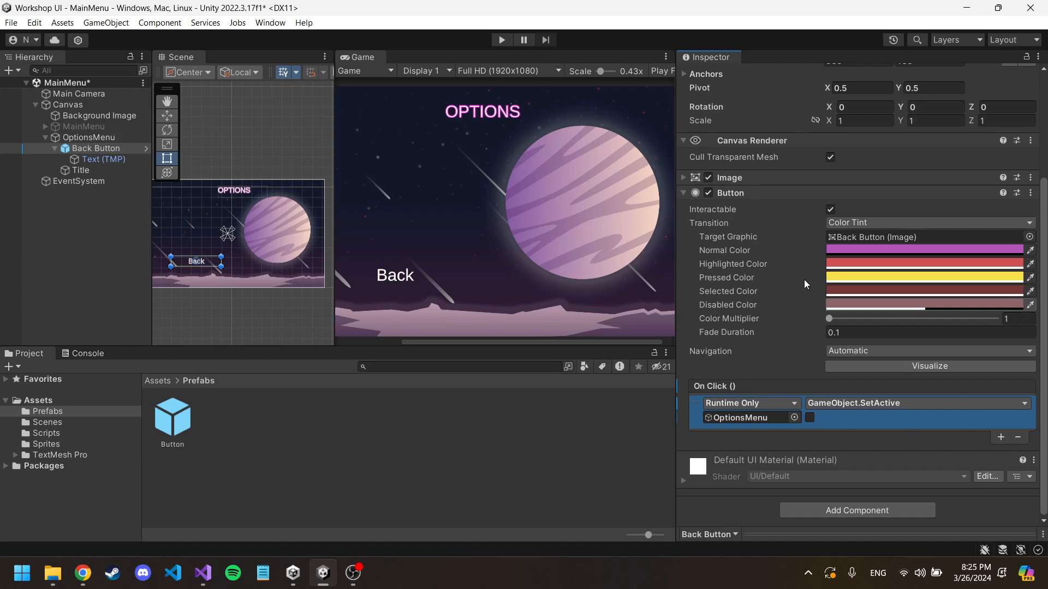
Step: Run the scene, test the Back button in the game view, and stop play mode
{"action": "left_click", "coordinate": [503, 40]}
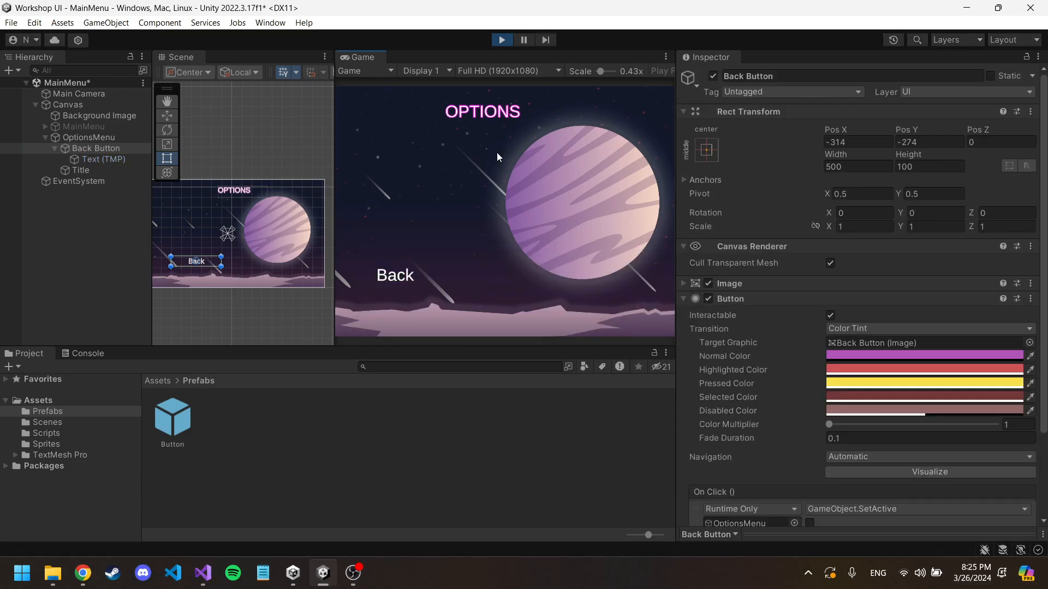
{"action": "left_click", "coordinate": [395, 280]}
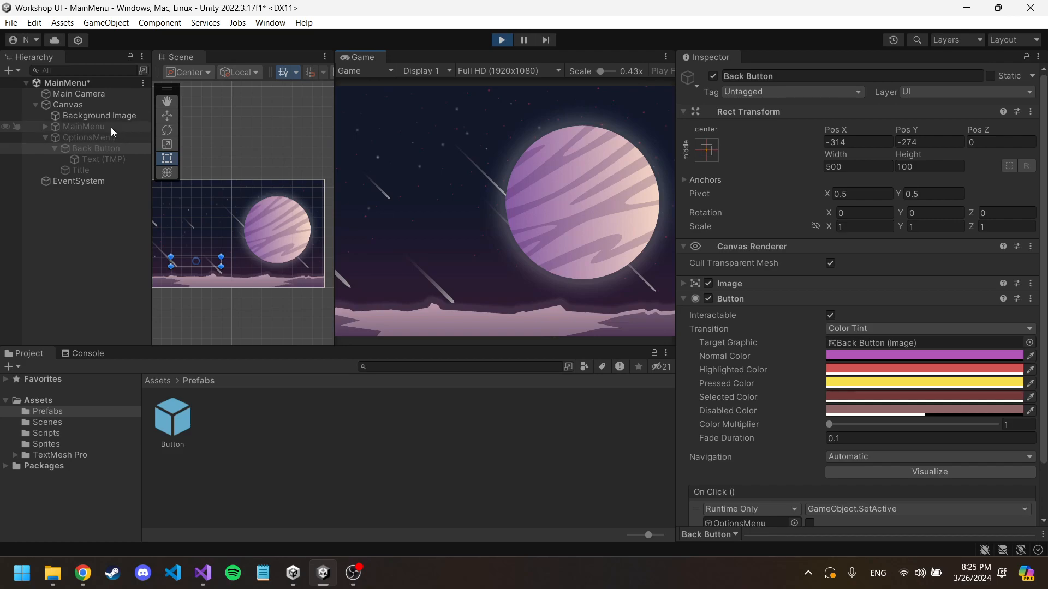
{"action": "left_click", "coordinate": [501, 40]}
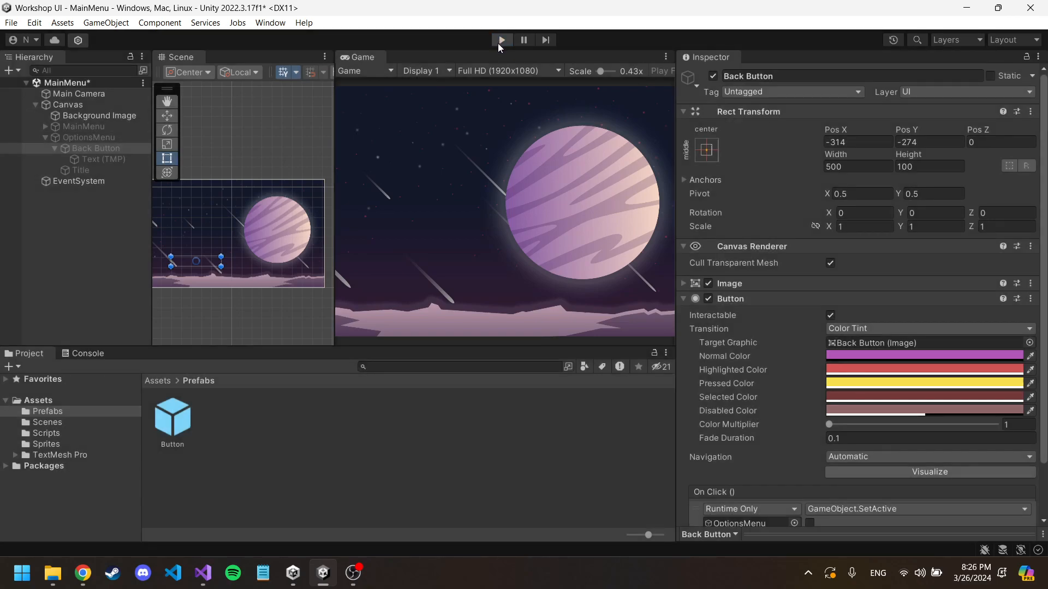
Step: Add a second On Click entry to the Back Button targeting MainMenu, with GameObject.SetActive (bool) and its checkbox ticked
{"action": "scroll", "coordinate": [838, 311], "scroll_direction": "down", "scroll_amount": 4}
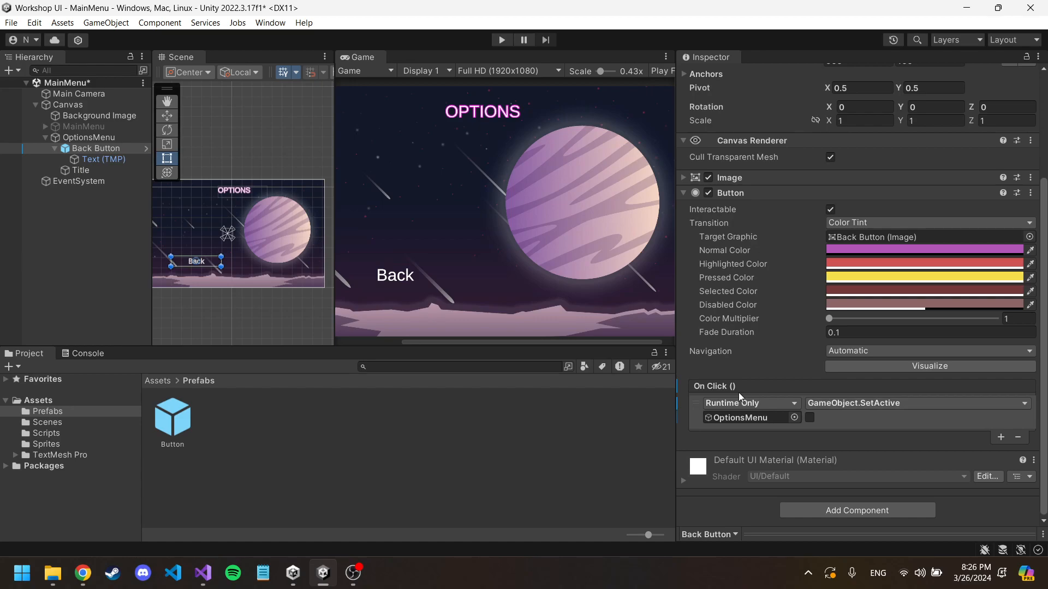
{"action": "left_click", "coordinate": [1002, 438]}
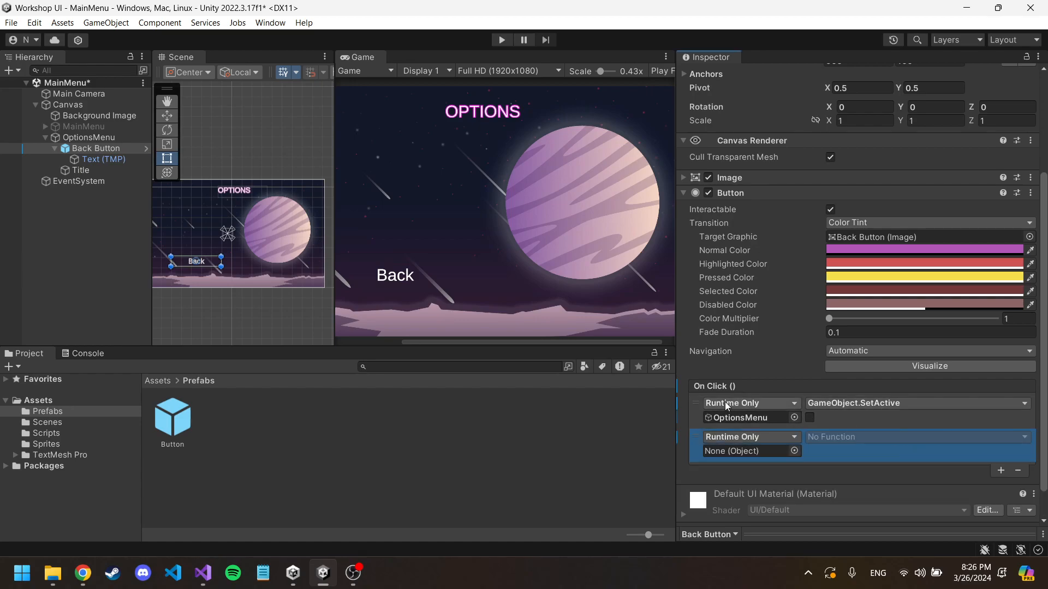
{"action": "left_click_drag", "start_coordinate": [86, 124], "coordinate": [751, 454]}
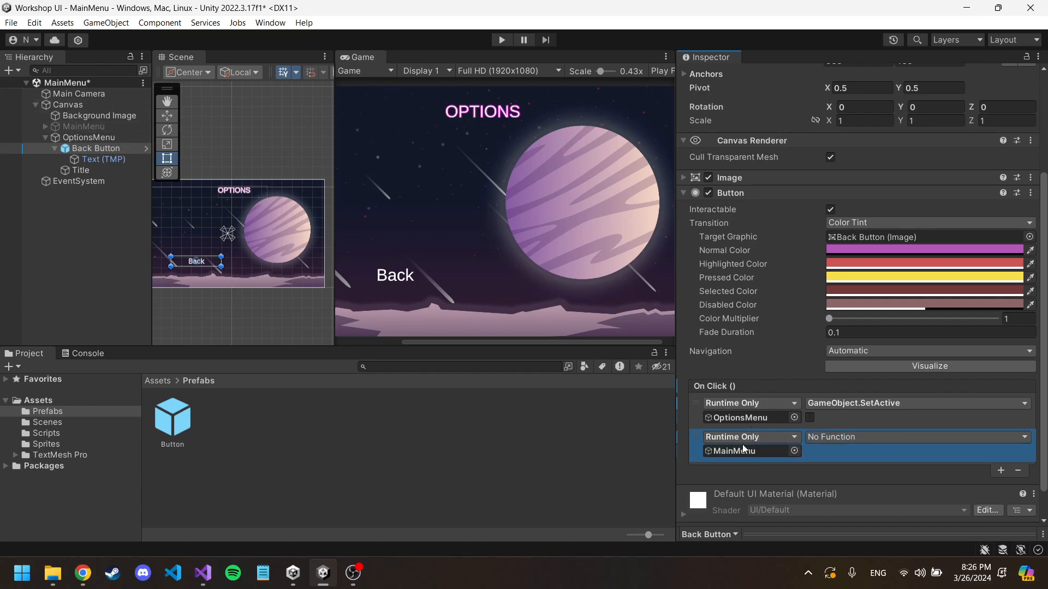
{"action": "left_click", "coordinate": [849, 440]}
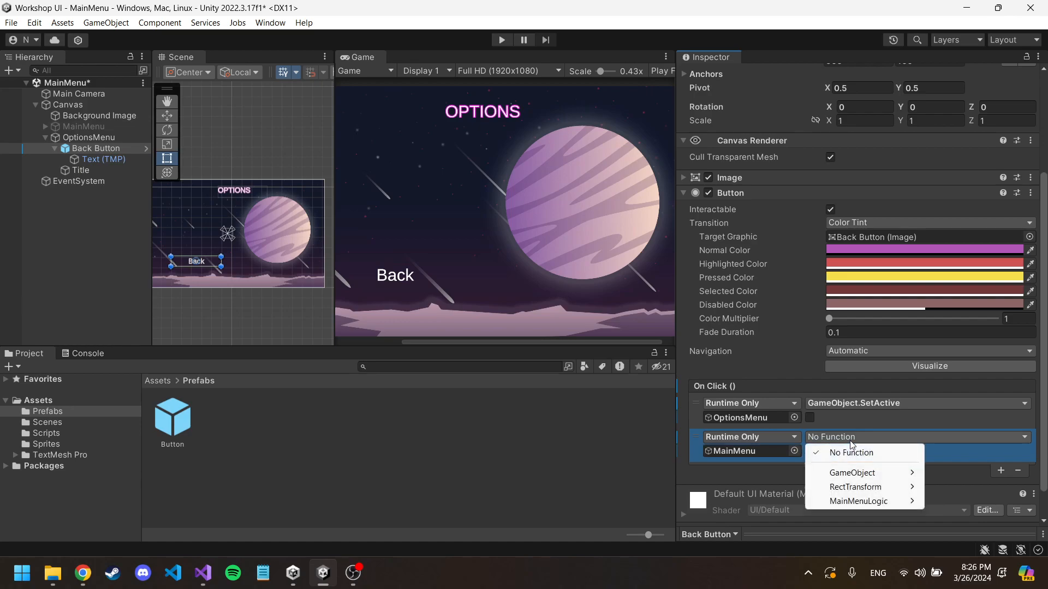
{"action": "mouse_move", "coordinate": [855, 474]}
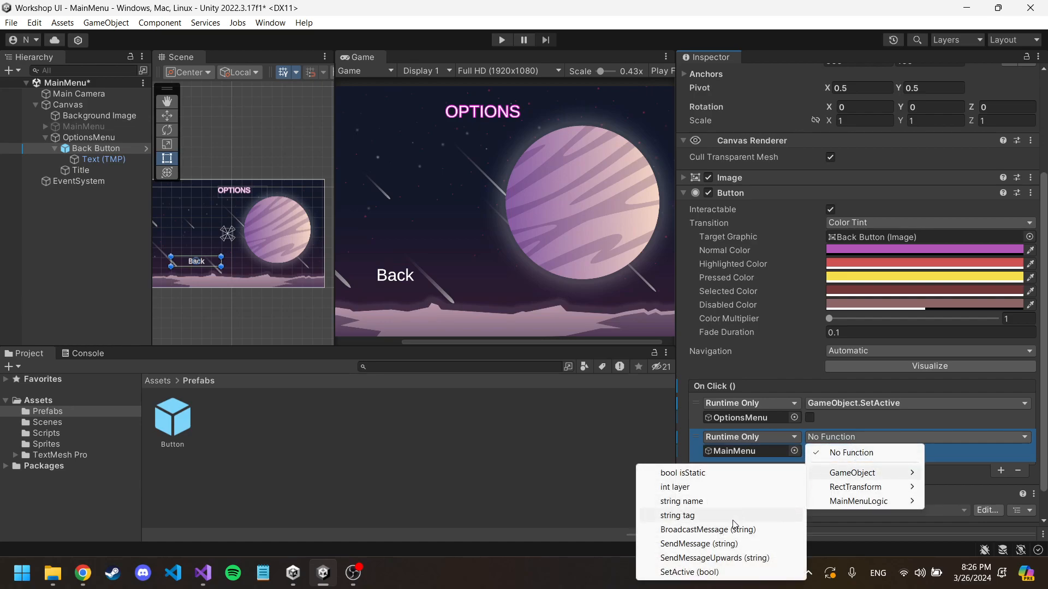
{"action": "left_click", "coordinate": [713, 573]}
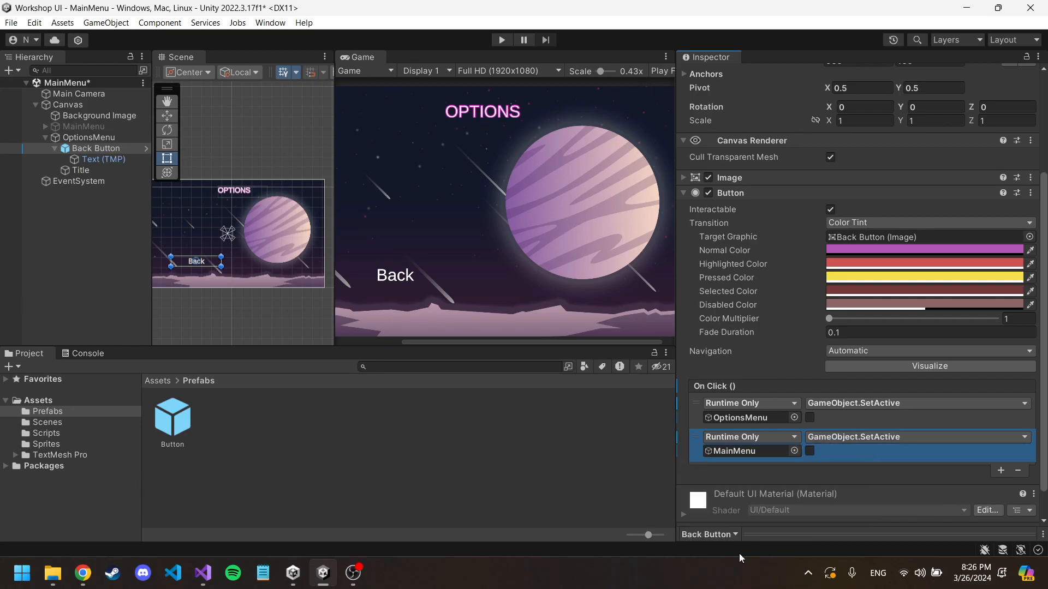
{"action": "left_click", "coordinate": [809, 451]}
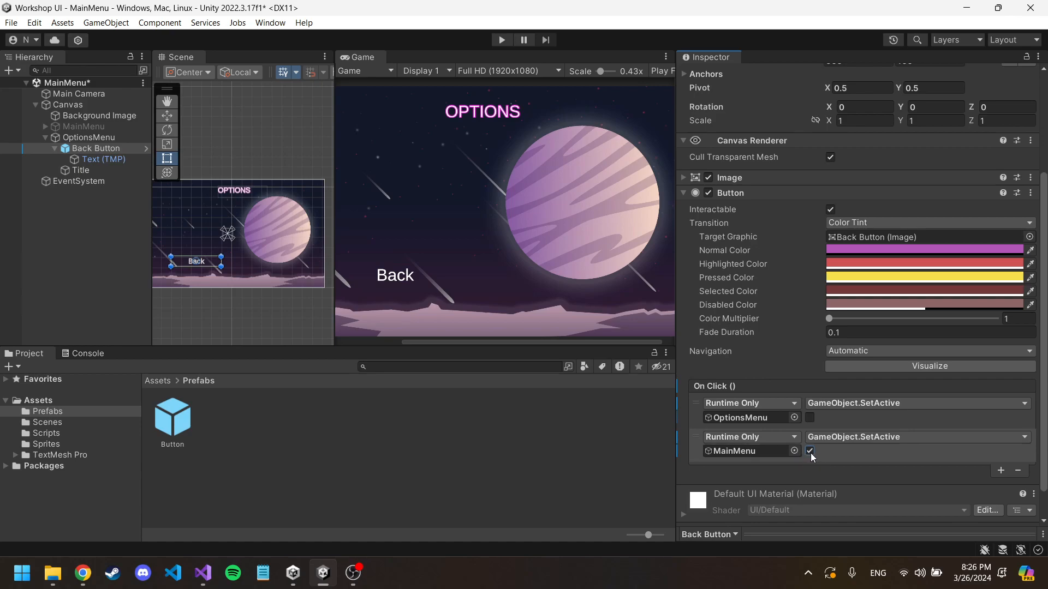
Step: Try GameObject.SendMessage (string) as the MainMenu entry's function, with "dgdgdgdfdfdg" as its argument
{"action": "left_click", "coordinate": [845, 436]}
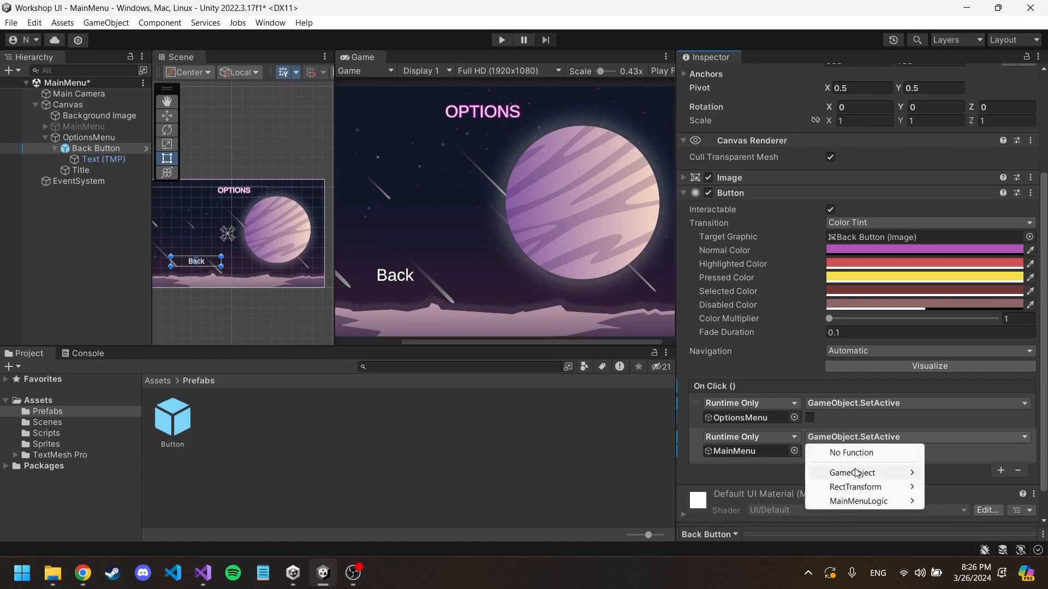
{"action": "mouse_move", "coordinate": [856, 473]}
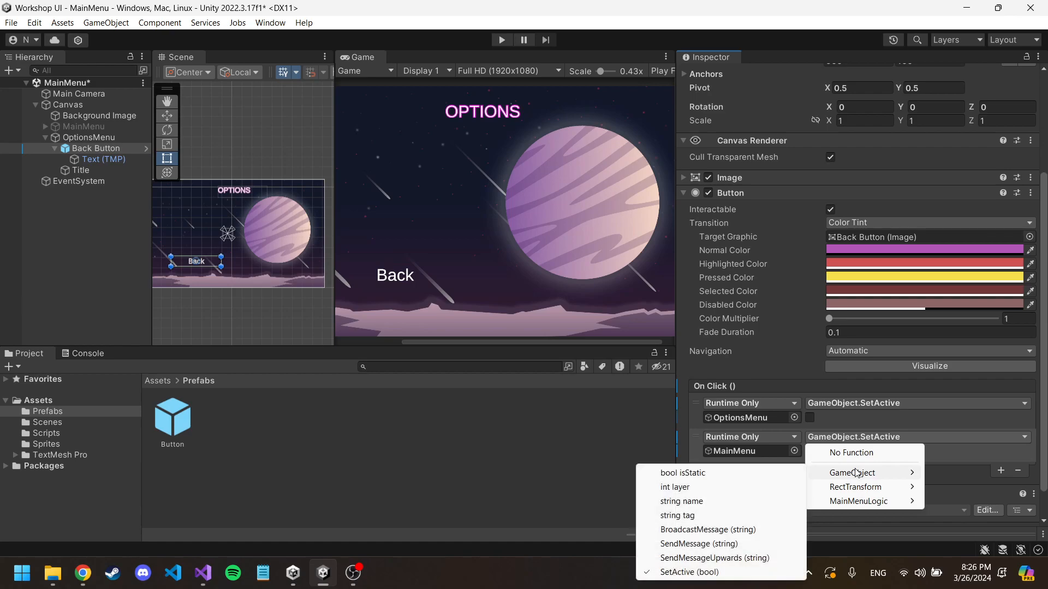
{"action": "left_click", "coordinate": [734, 543]}
{"action": "type", "text": "dgdgdgdfdfdg"}
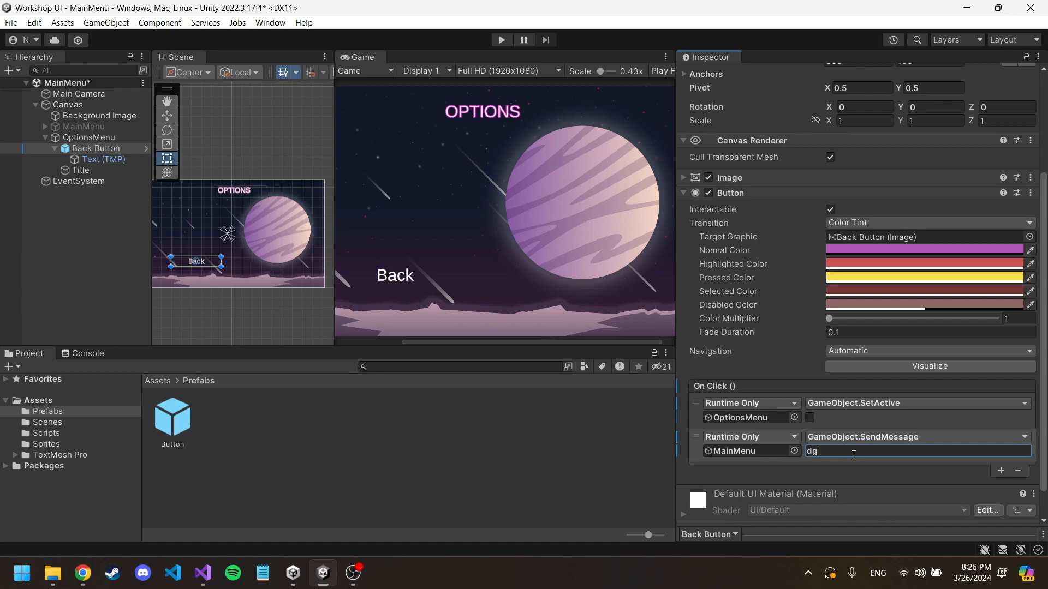
{"action": "left_click", "coordinate": [878, 437]}
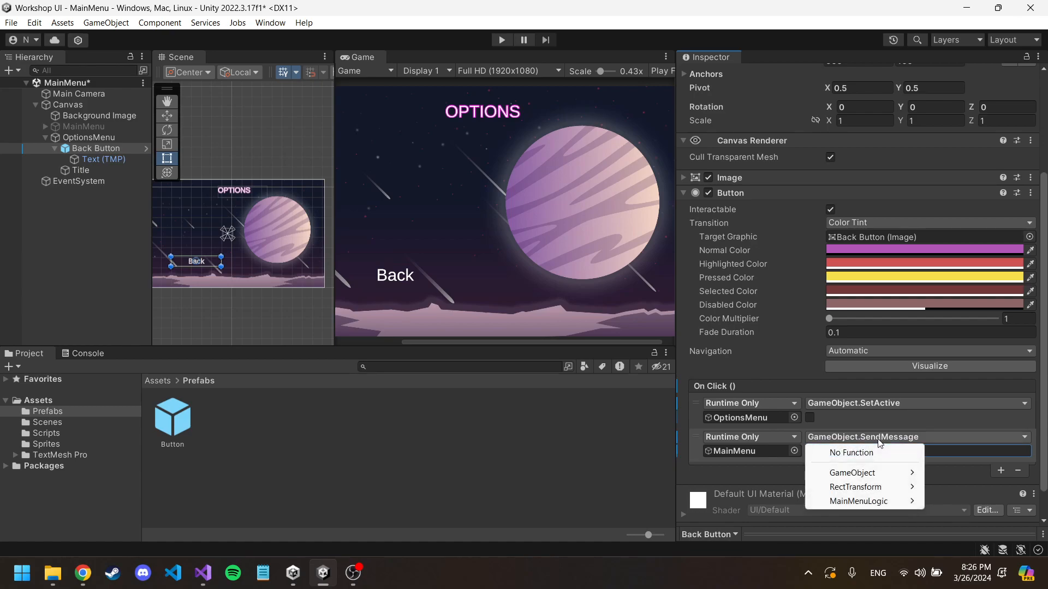
{"action": "mouse_move", "coordinate": [865, 480]}
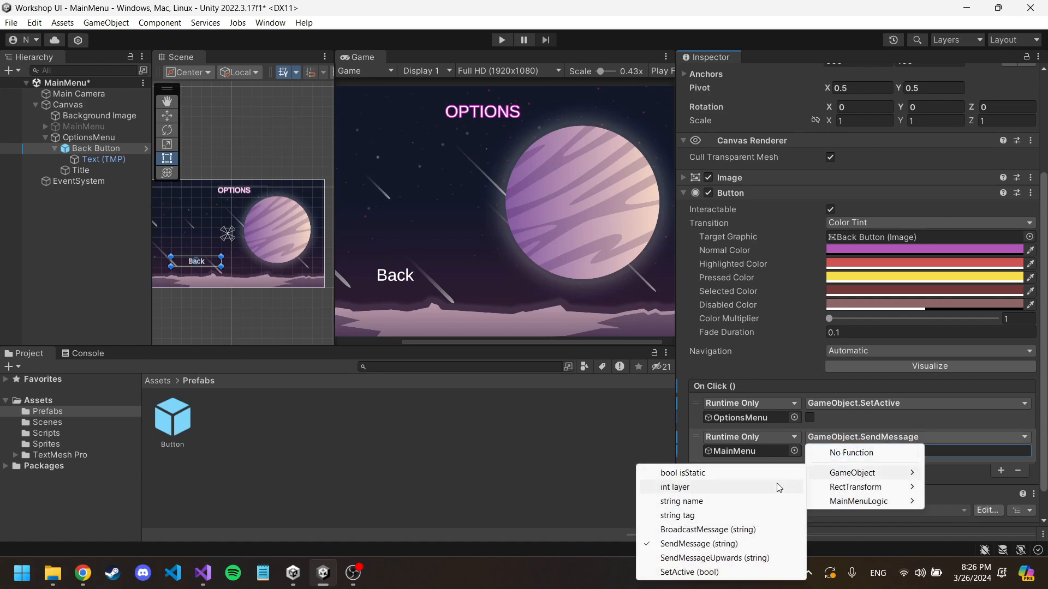
{"action": "left_click", "coordinate": [951, 460]}
{"action": "left_click", "coordinate": [884, 440]}
{"action": "left_click", "coordinate": [931, 451]}
{"action": "left_click_drag", "start_coordinate": [912, 452], "coordinate": [843, 451]}
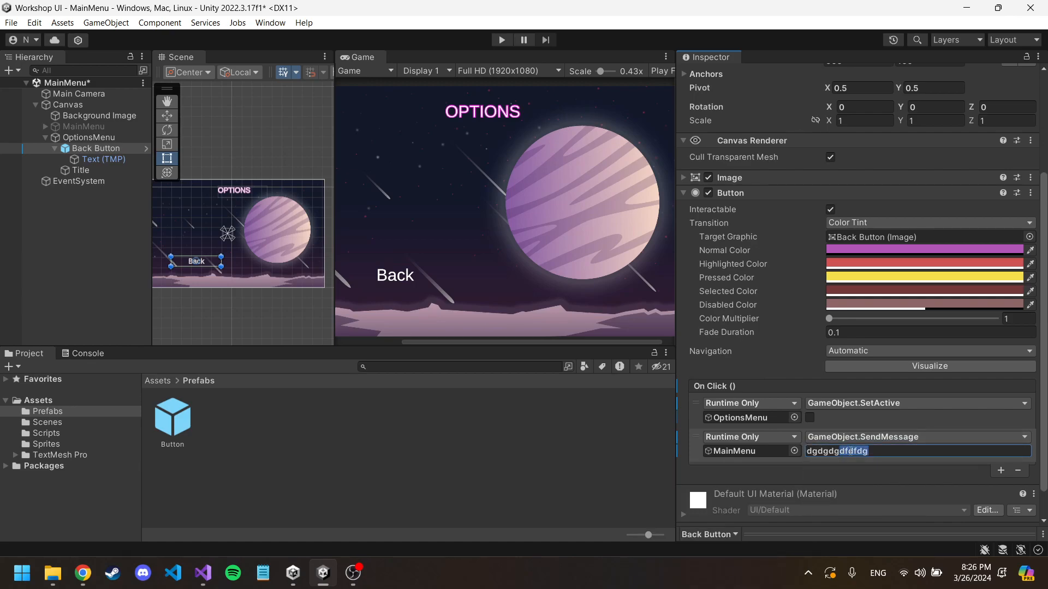
Step: Restore GameObject.SetActive (bool) as the function of the Back Button's MainMenu entry
{"action": "left_click", "coordinate": [864, 440]}
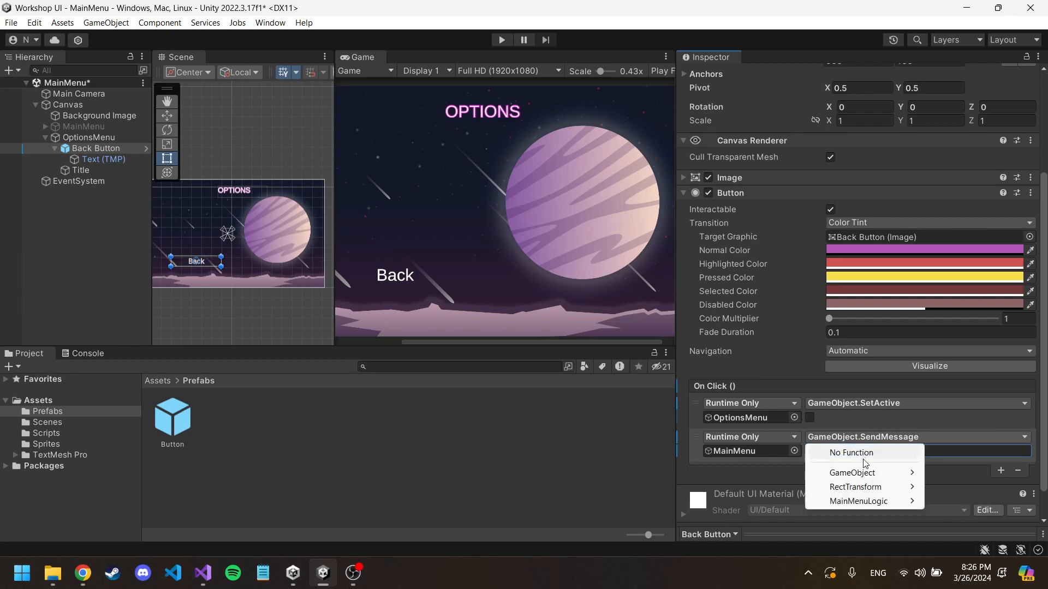
{"action": "mouse_move", "coordinate": [863, 473]}
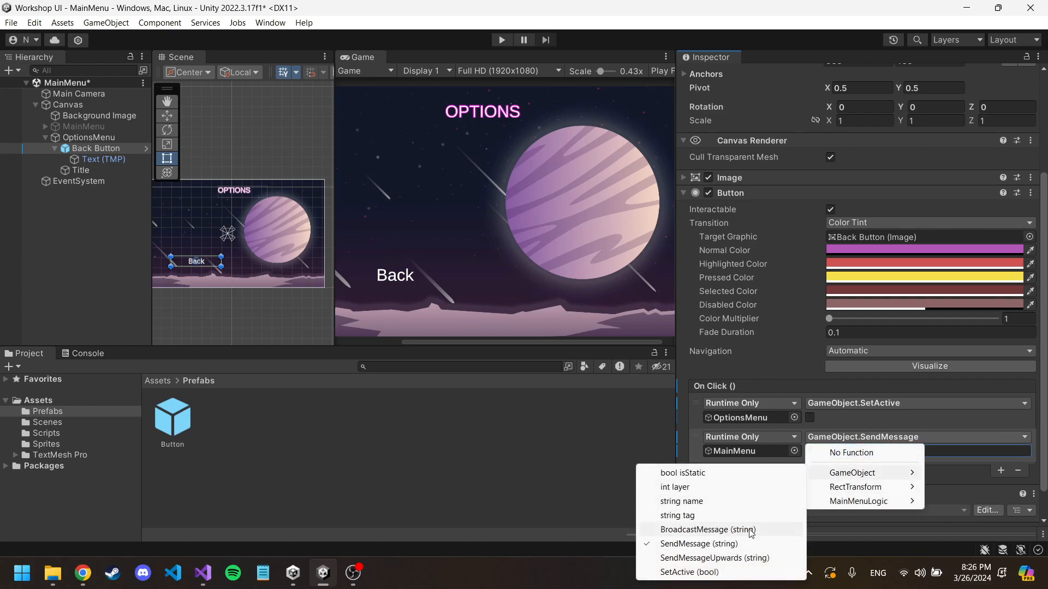
{"action": "left_click", "coordinate": [731, 571]}
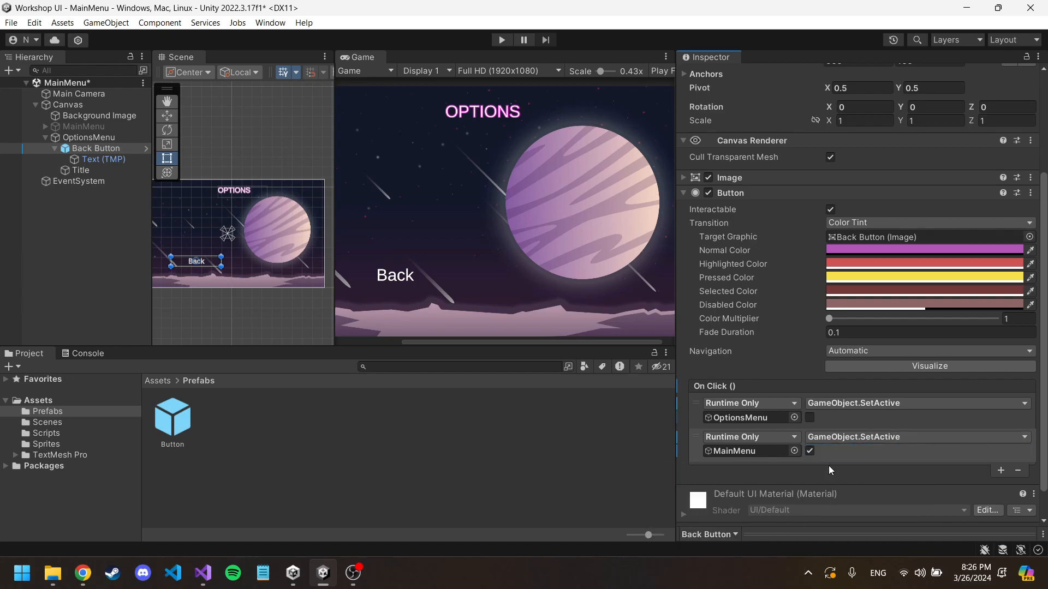
Step: Run the scene, test the Back button followed by MainMenu's Play button, and stop play mode
{"action": "left_click", "coordinate": [501, 39]}
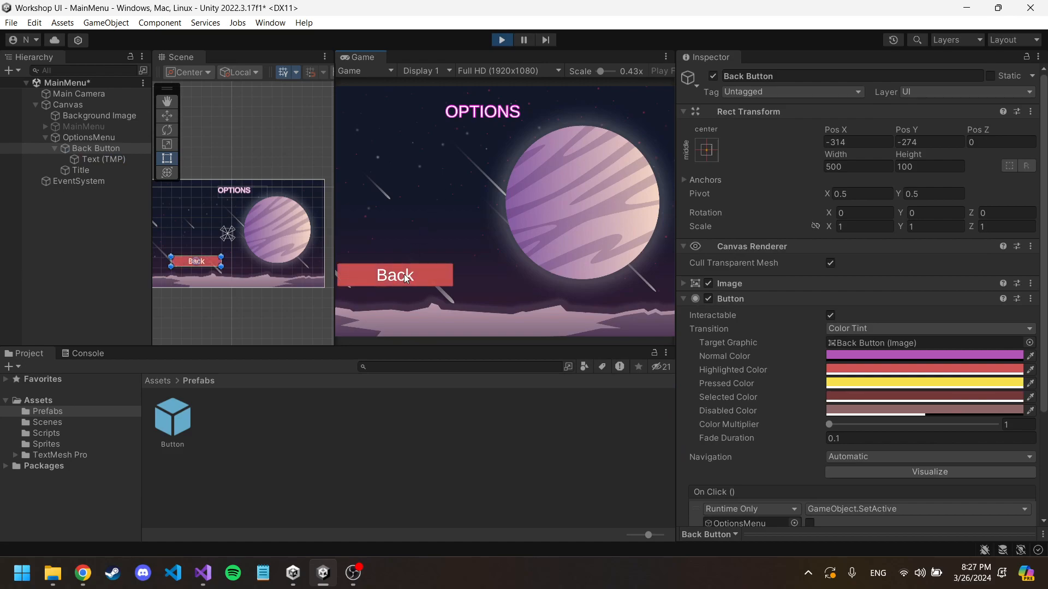
{"action": "left_click", "coordinate": [403, 274]}
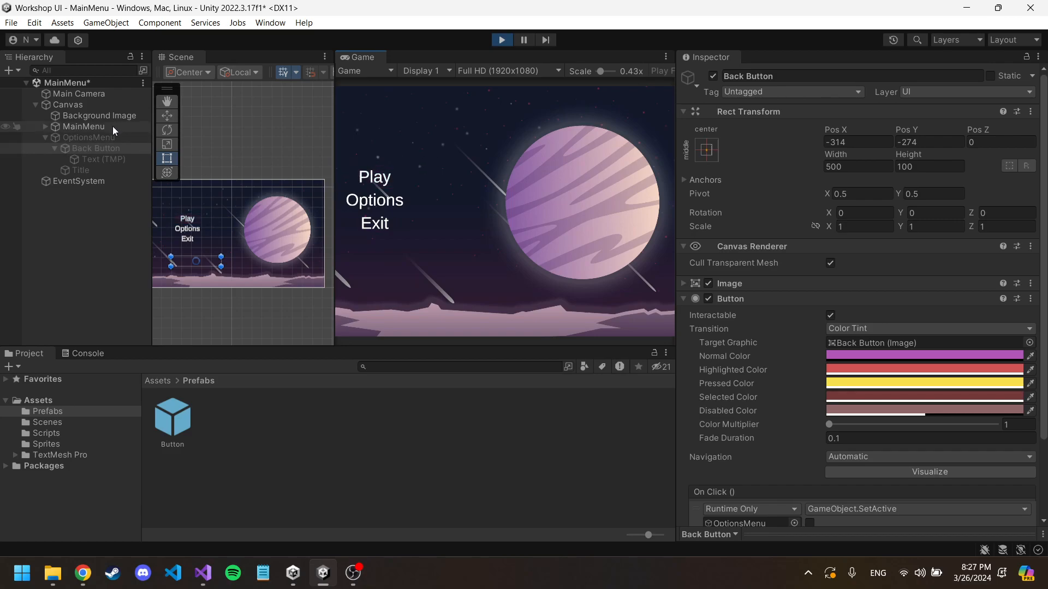
{"action": "left_click", "coordinate": [49, 127]}
{"action": "left_click", "coordinate": [45, 126]}
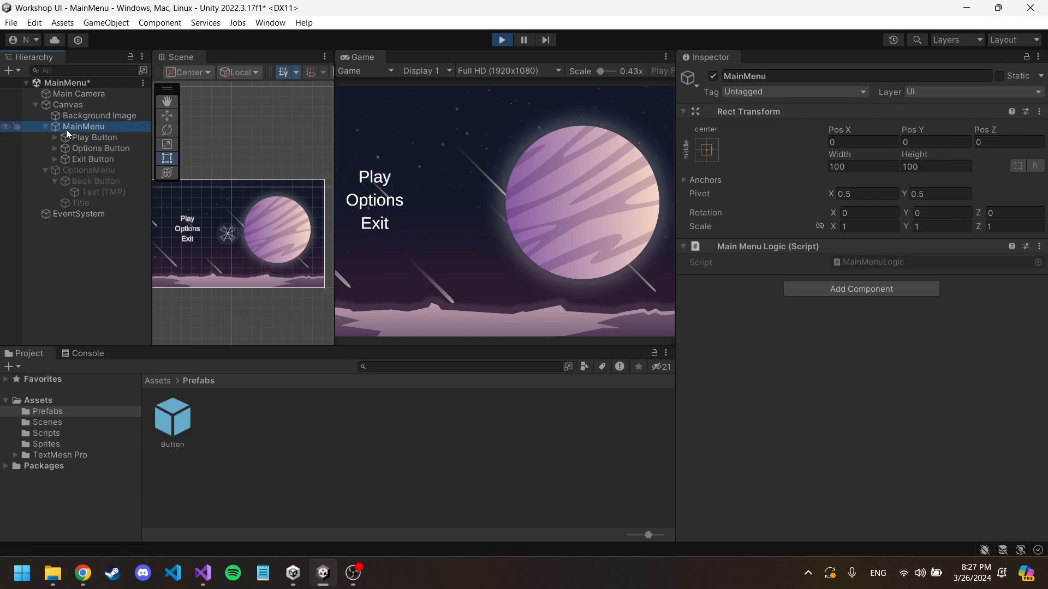
{"action": "left_click", "coordinate": [376, 179]}
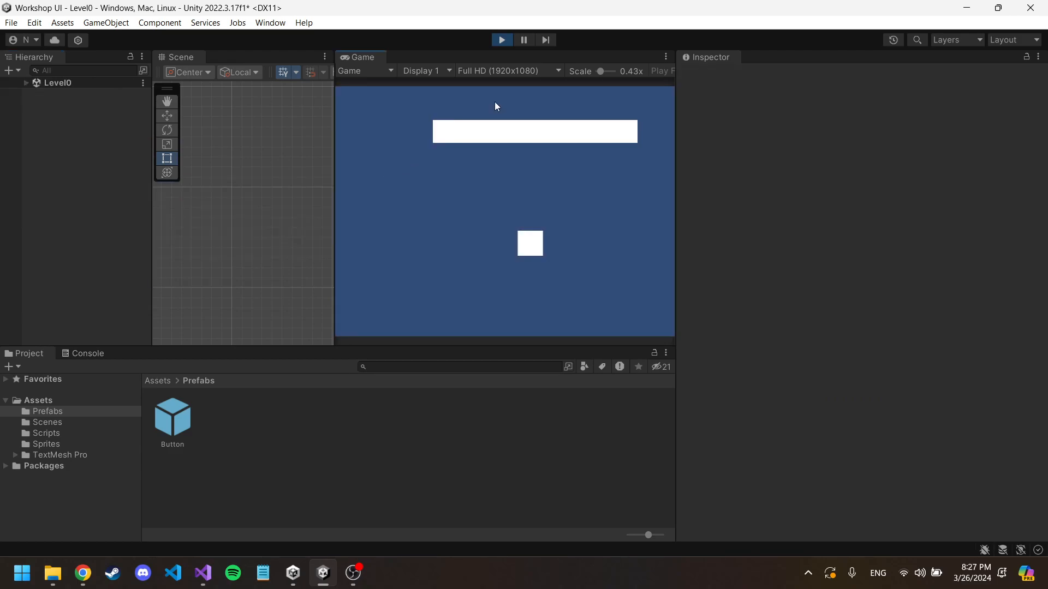
{"action": "left_click", "coordinate": [501, 41]}
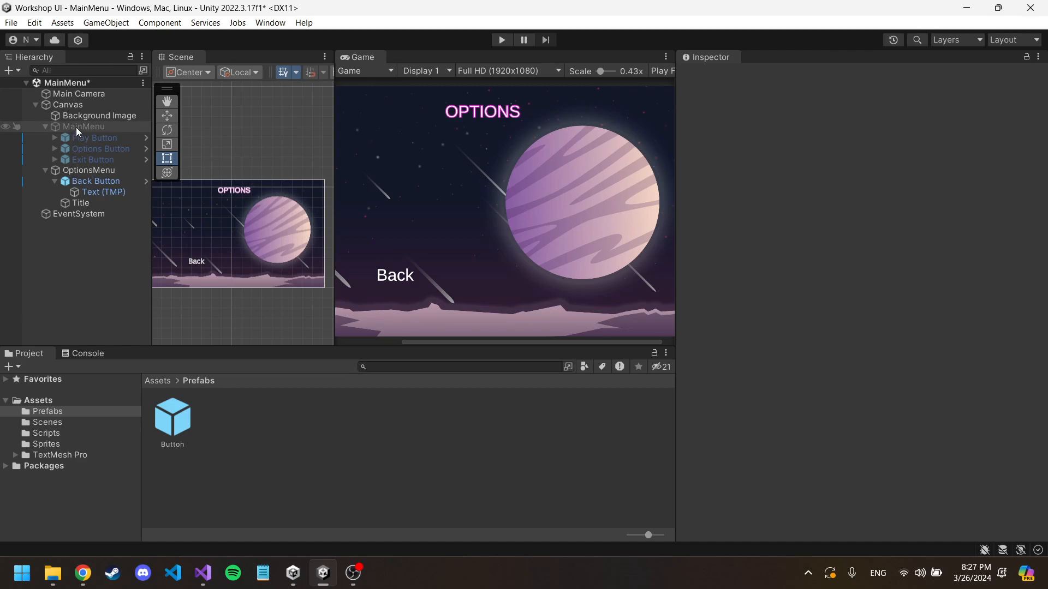
Step: Deactivate the OptionsMenu object and activate the MainMenu object in the scene
{"action": "left_click", "coordinate": [71, 169]}
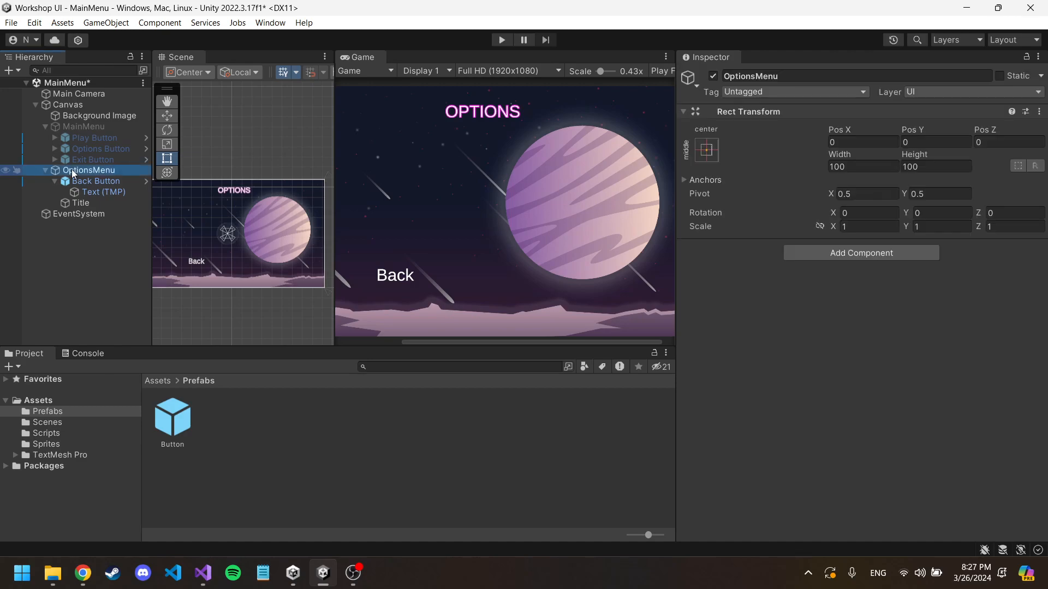
{"action": "left_click", "coordinate": [713, 76]}
{"action": "left_click", "coordinate": [93, 127]}
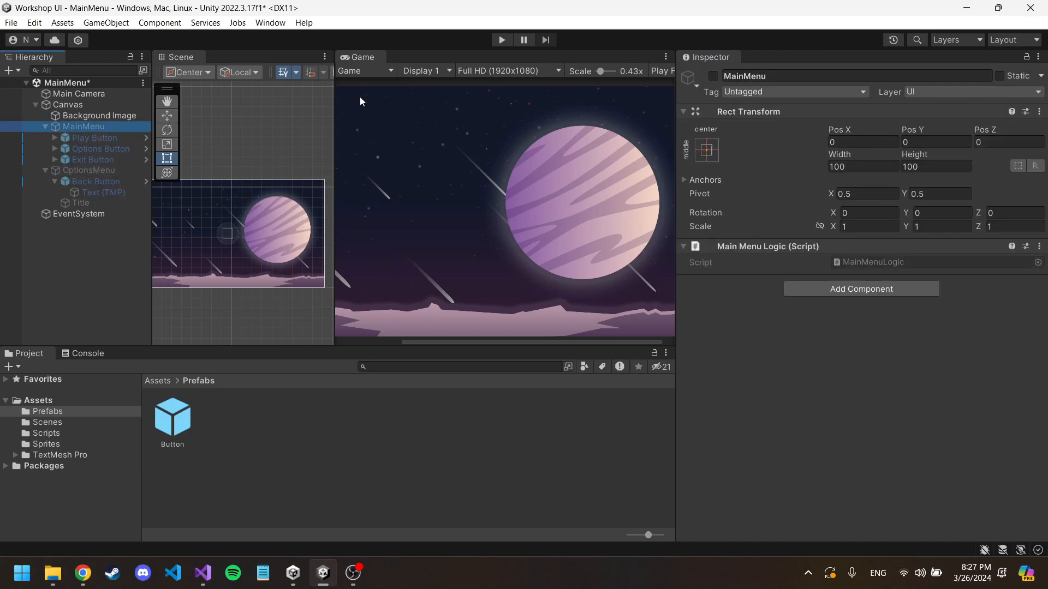
{"action": "left_click", "coordinate": [712, 76]}
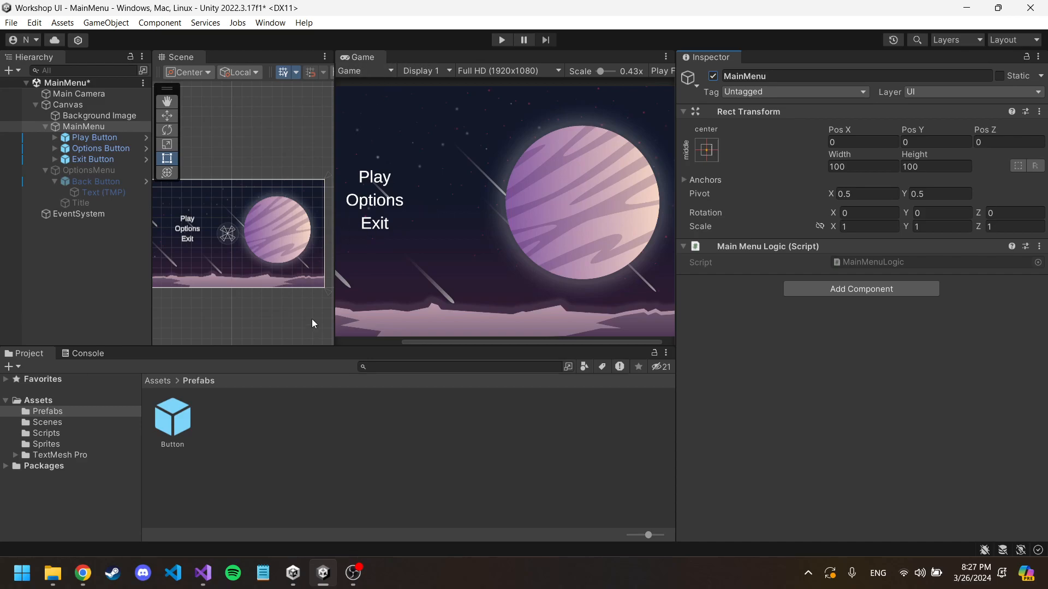
Step: Switch to Visual Studio and add an empty public void ExitButtonLogic() method below PlayButtonLogic in MainMenuLogic.cs
{"action": "left_click", "coordinate": [207, 577]}
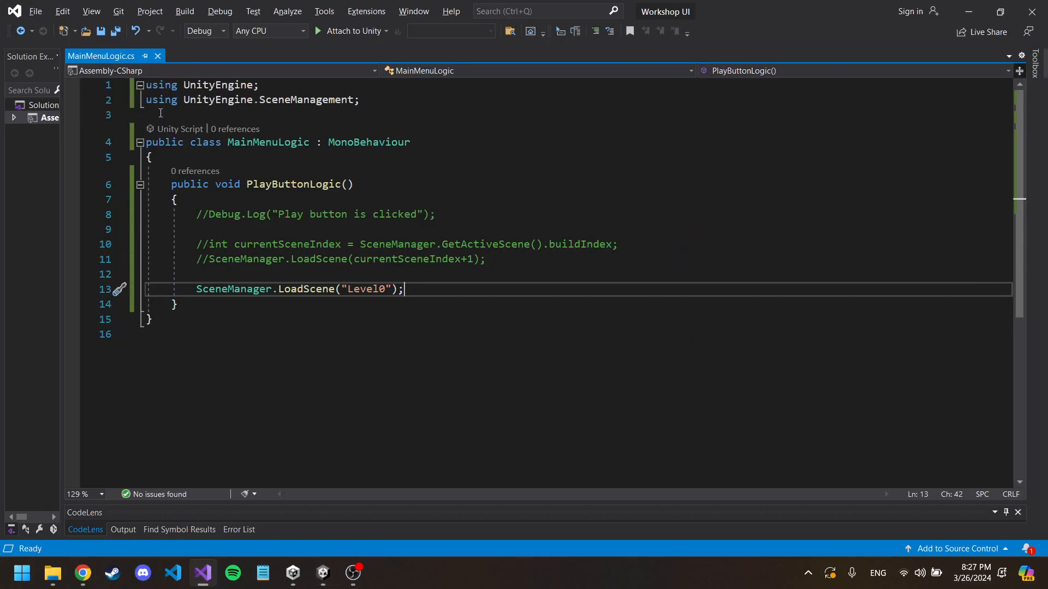
{"action": "left_click", "coordinate": [216, 305]}
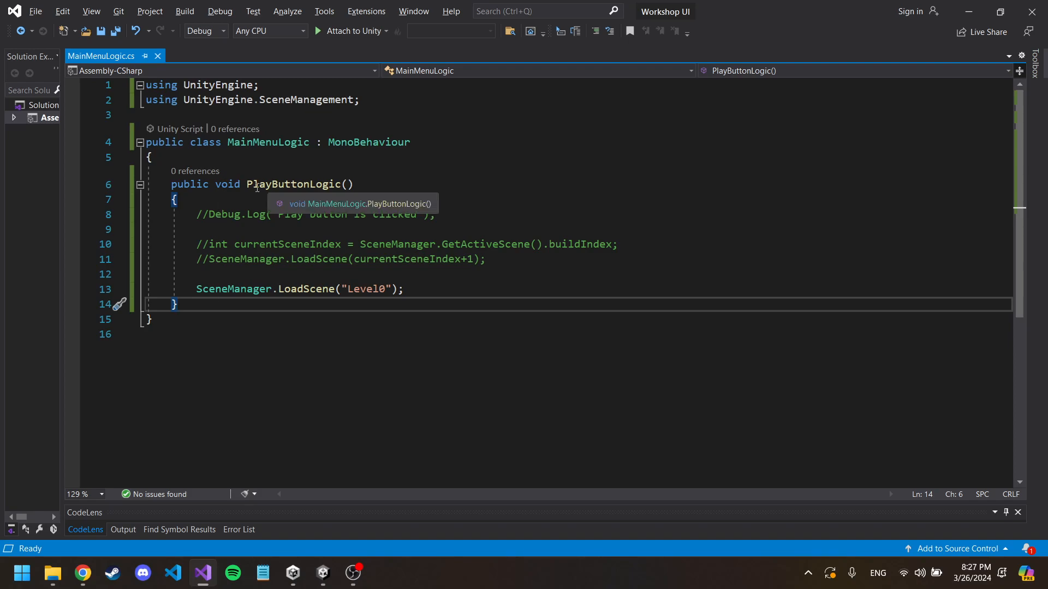
{"action": "key", "text": "Return"}
{"action": "key", "text": "Return"}
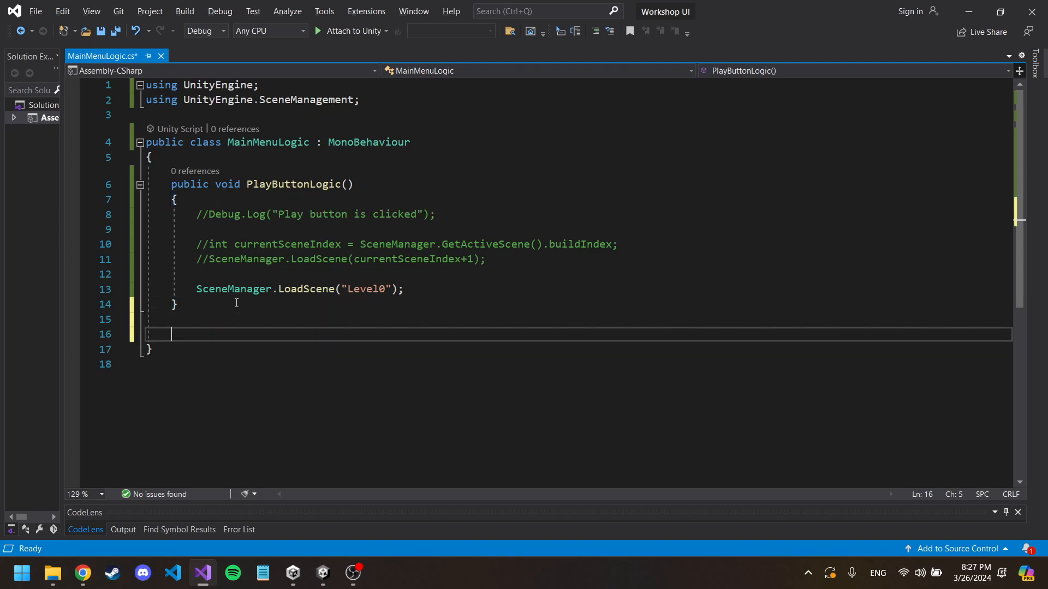
{"action": "type", "text": "p"}
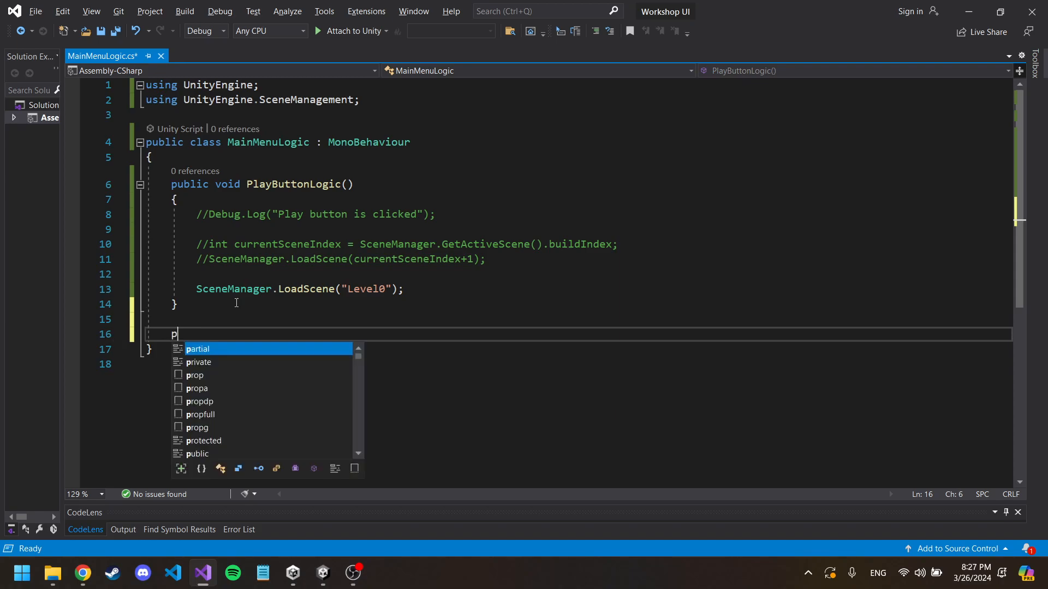
{"action": "type", "text": "ublic void ExitButton"}
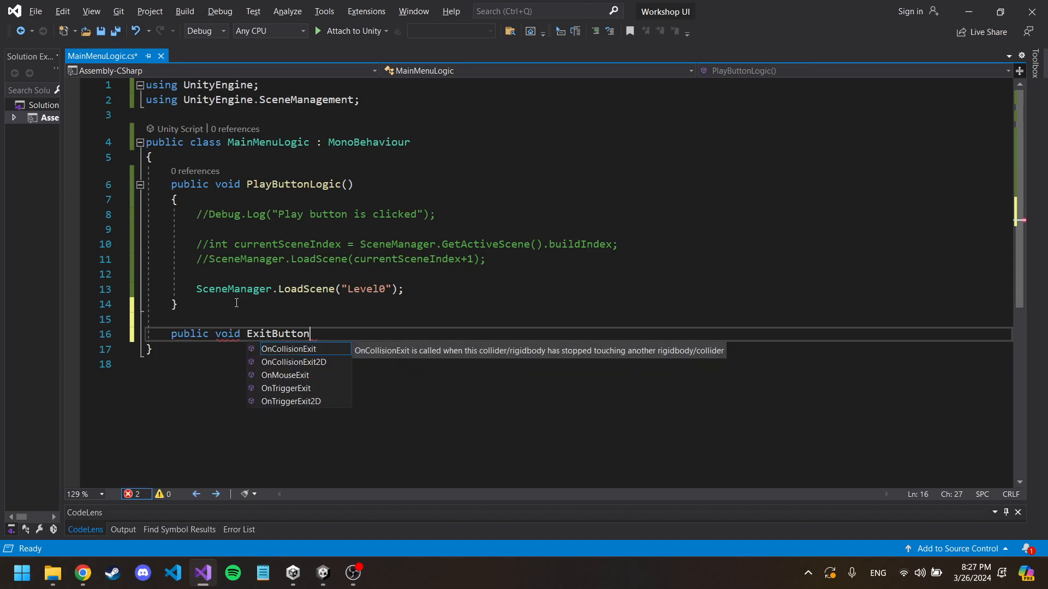
{"action": "type", "text": "Logic()"}
{"action": "key", "text": "Return"}
{"action": "type", "text": "{"}
{"action": "key", "text": "Return"}
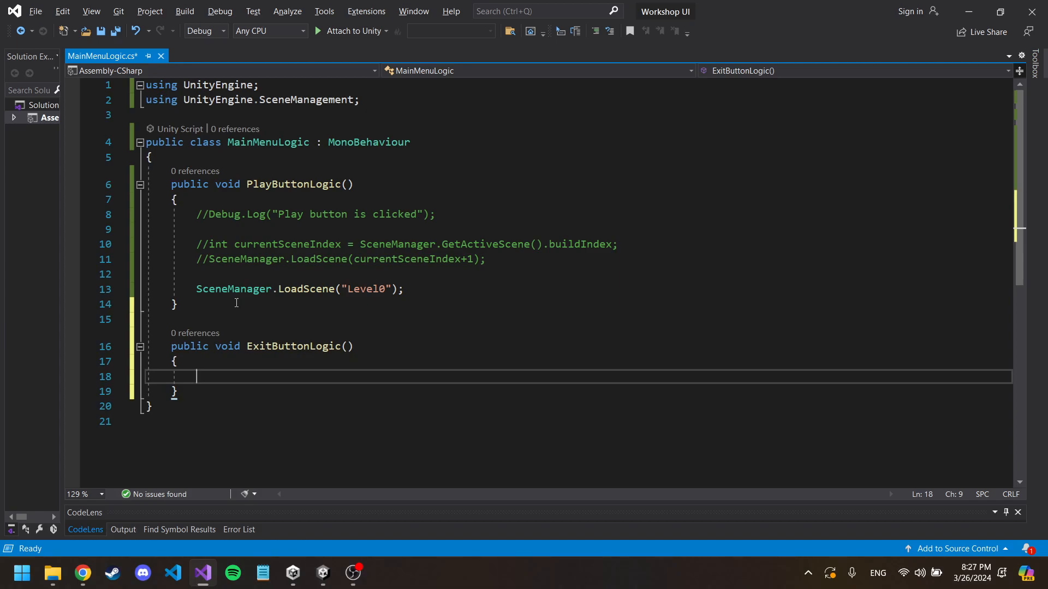
Step: Add an Application.Quit(); call inside the ExitButtonLogic() method and save MainMenuLogic.cs
{"action": "type", "text": "Ap"}
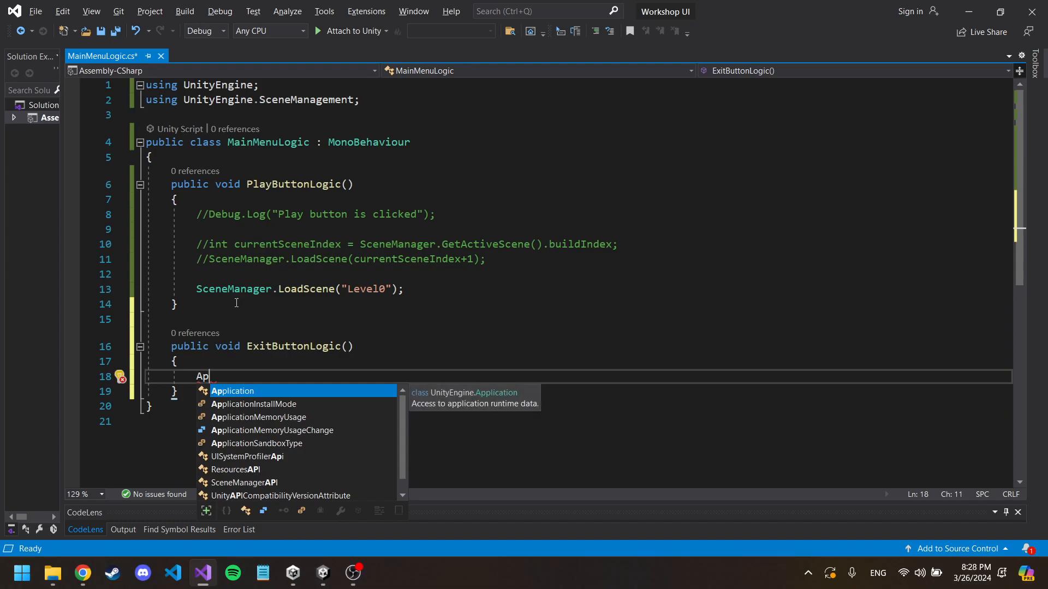
{"action": "key", "text": "Tab"}
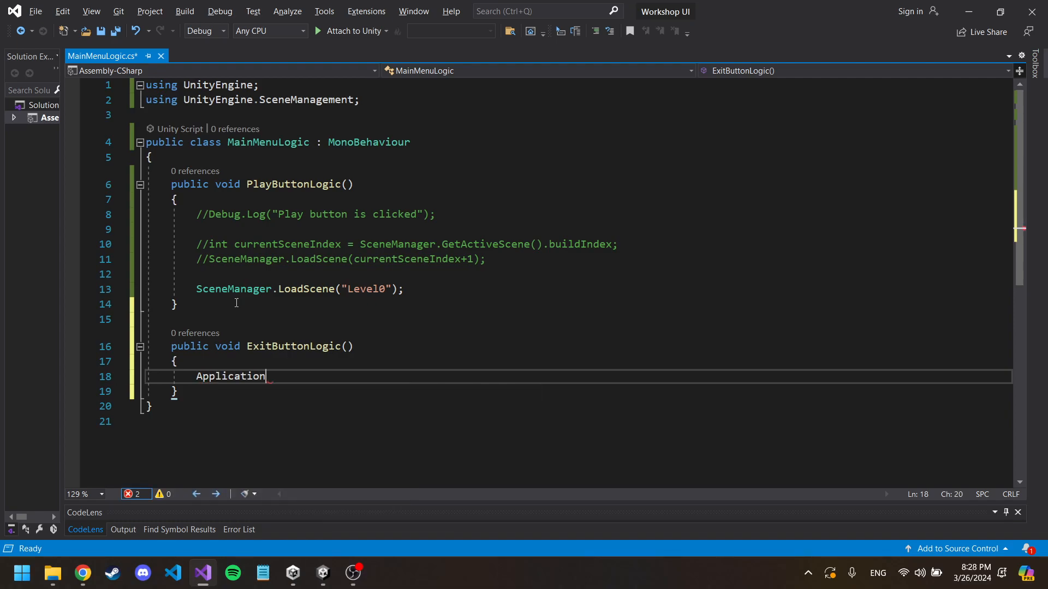
{"action": "type", "text": "."}
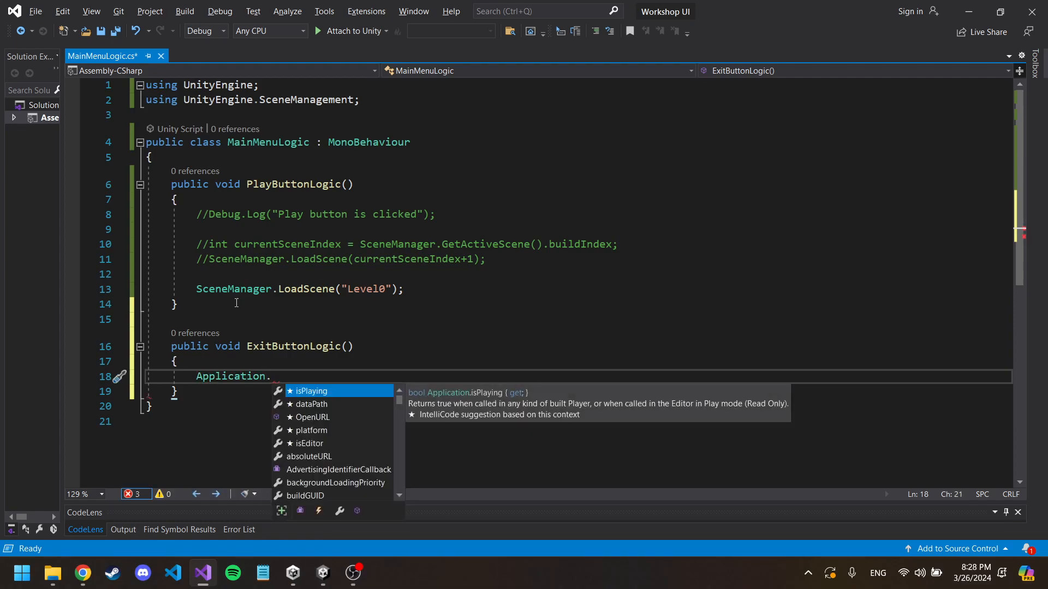
{"action": "type", "text": "Q"}
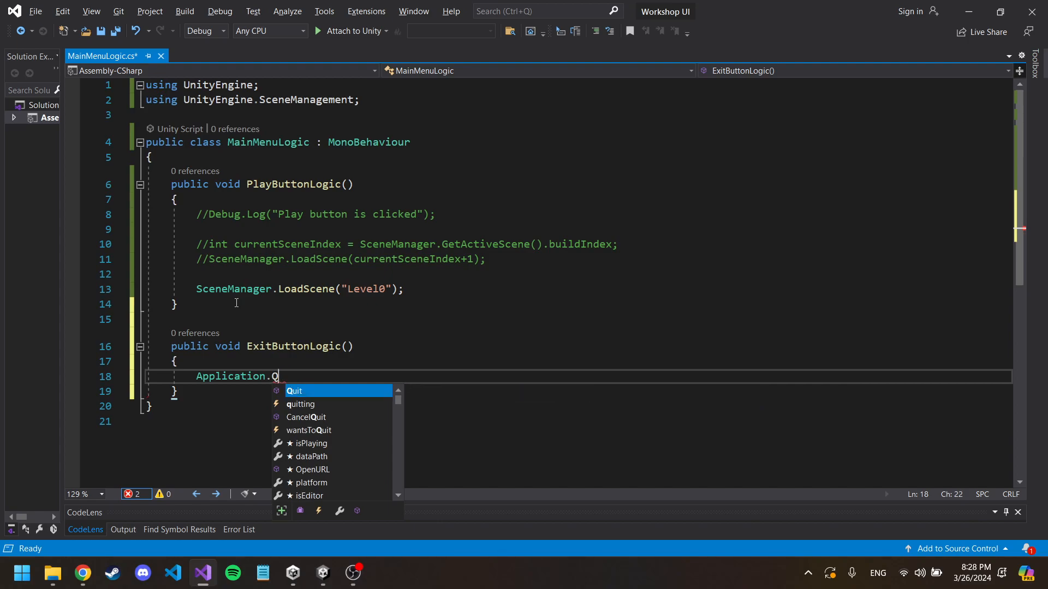
{"action": "type", "text": "uit();"}
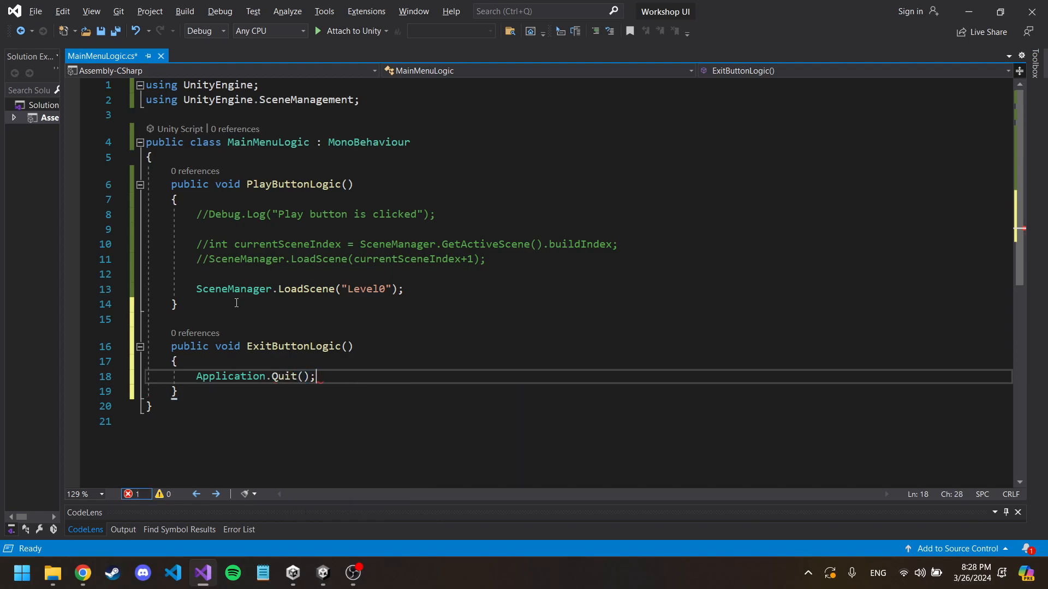
{"action": "key", "text": "ctrl+s"}
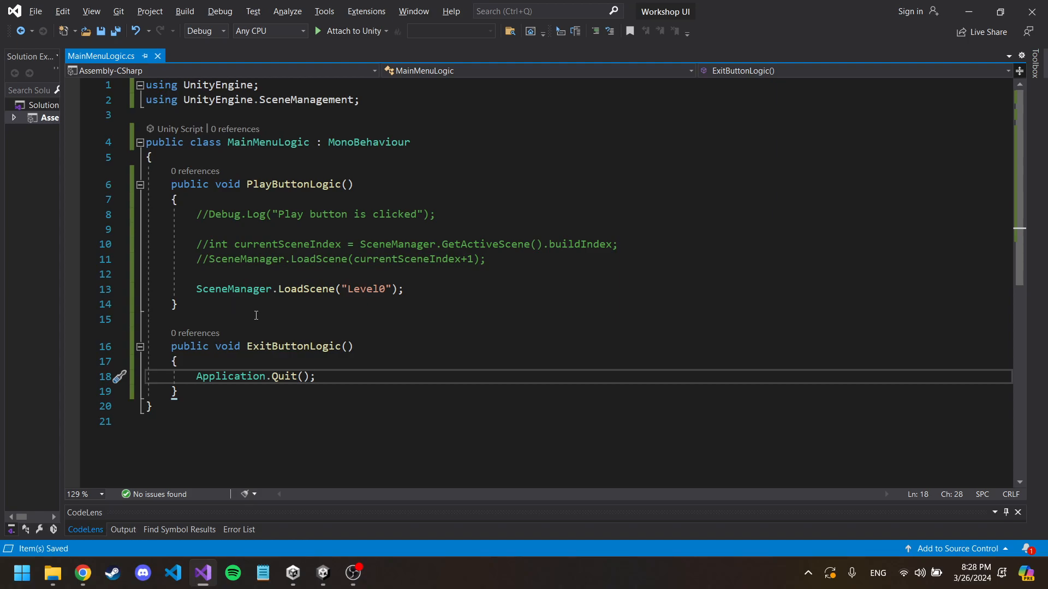
Step: Review the Application.Quit(); line and, in Unity, view the project's Build Settings
{"action": "left_click_drag", "start_coordinate": [317, 376], "coordinate": [198, 377]}
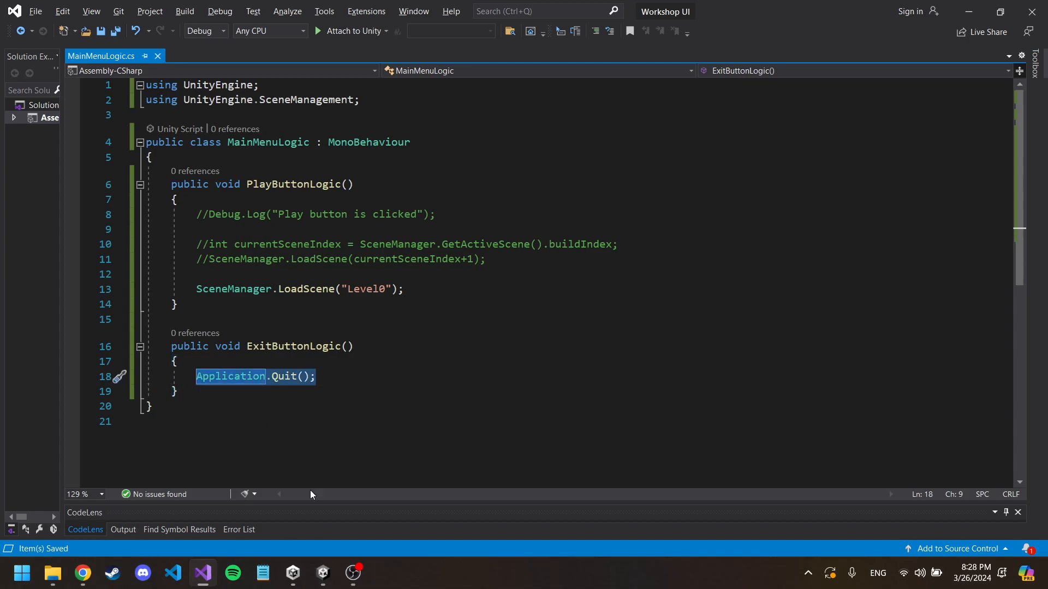
{"action": "mouse_move", "coordinate": [323, 573]}
{"action": "left_click", "coordinate": [270, 488]}
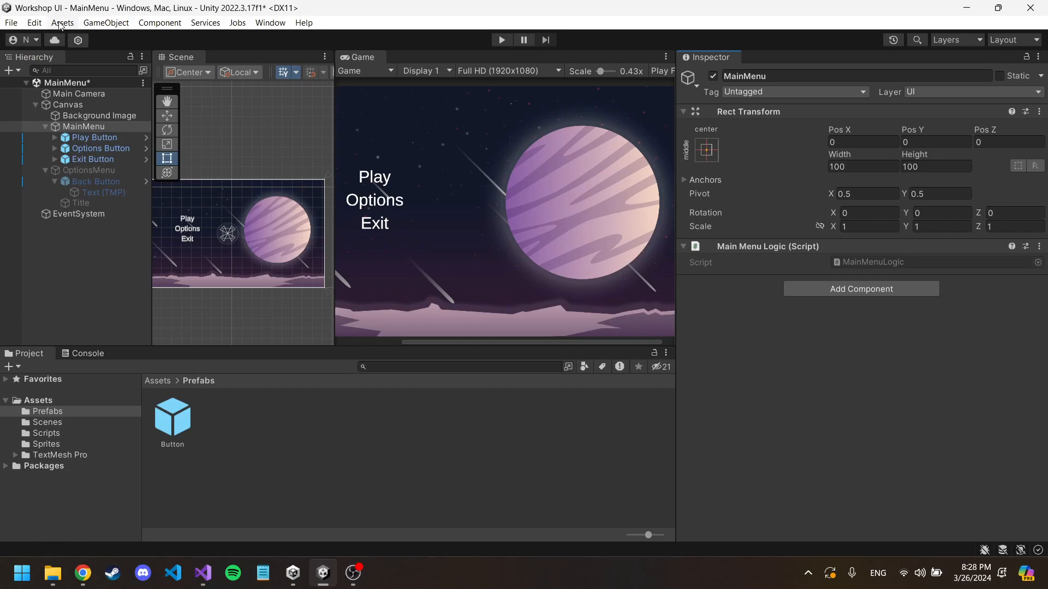
{"action": "left_click", "coordinate": [10, 23]}
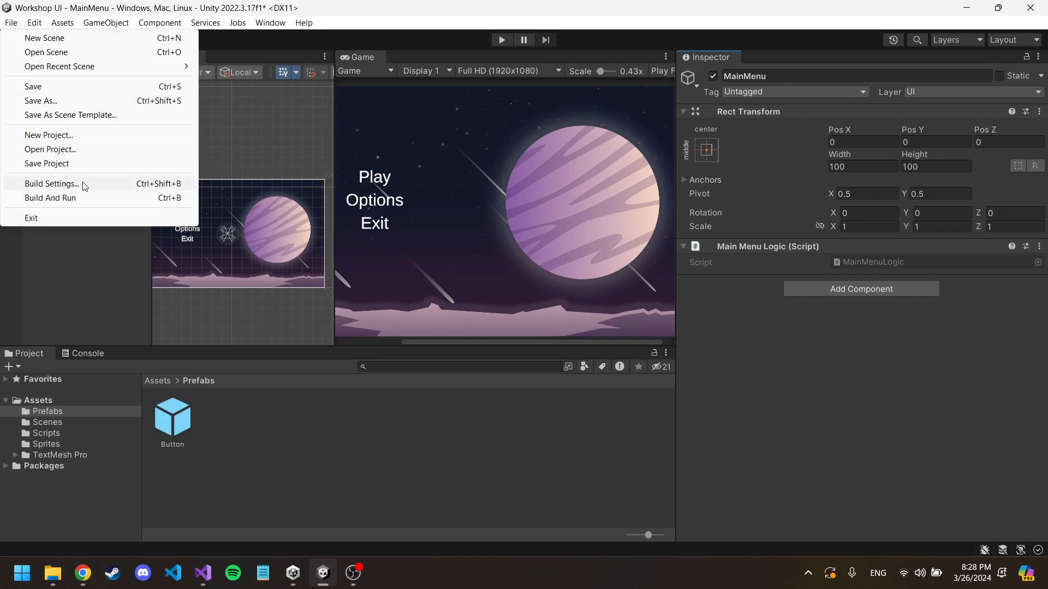
{"action": "left_click", "coordinate": [82, 184]}
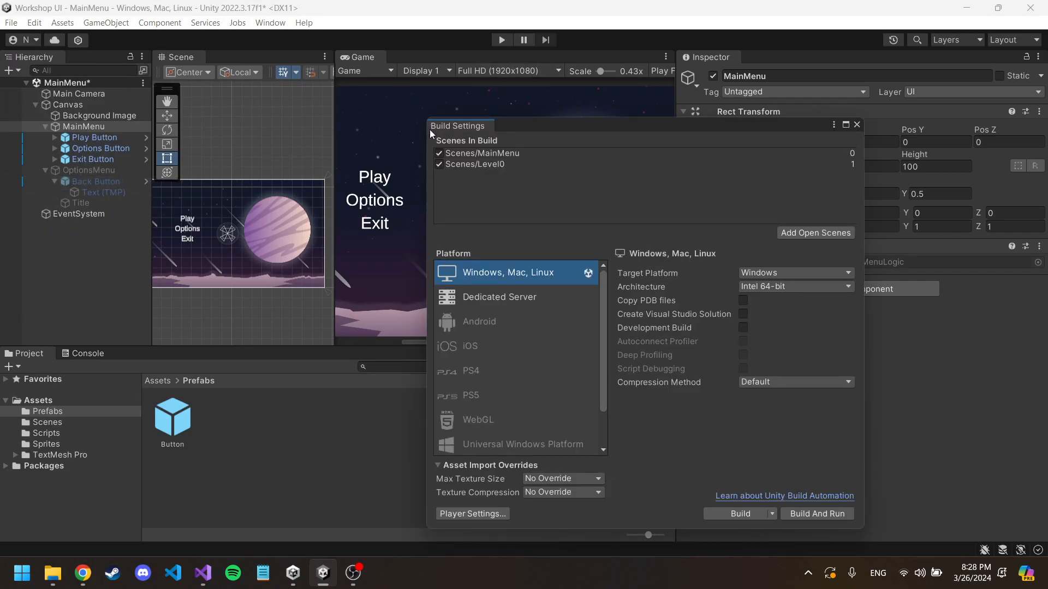
{"action": "key", "text": "alt+Tab"}
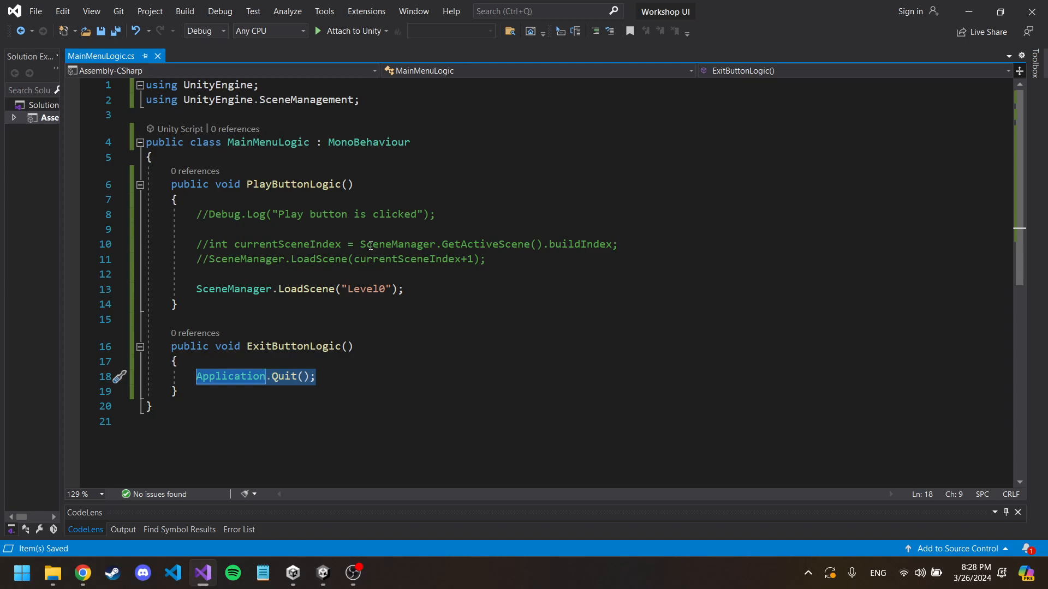
{"action": "left_click_drag", "start_coordinate": [315, 382], "coordinate": [198, 378]}
{"action": "left_click", "coordinate": [323, 572]}
Step: Close the Build Settings, add an On Click entry to the Exit Button, and assign the MainMenu object to it
{"action": "left_click", "coordinate": [92, 159]}
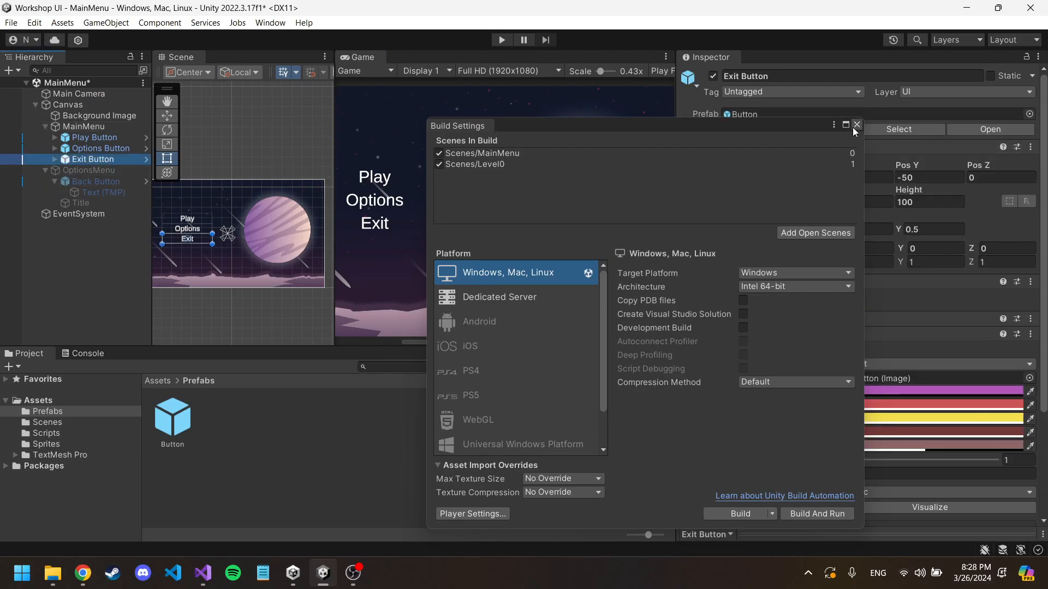
{"action": "left_click", "coordinate": [395, 194]}
{"action": "scroll", "coordinate": [788, 277], "scroll_direction": "down", "scroll_amount": 5}
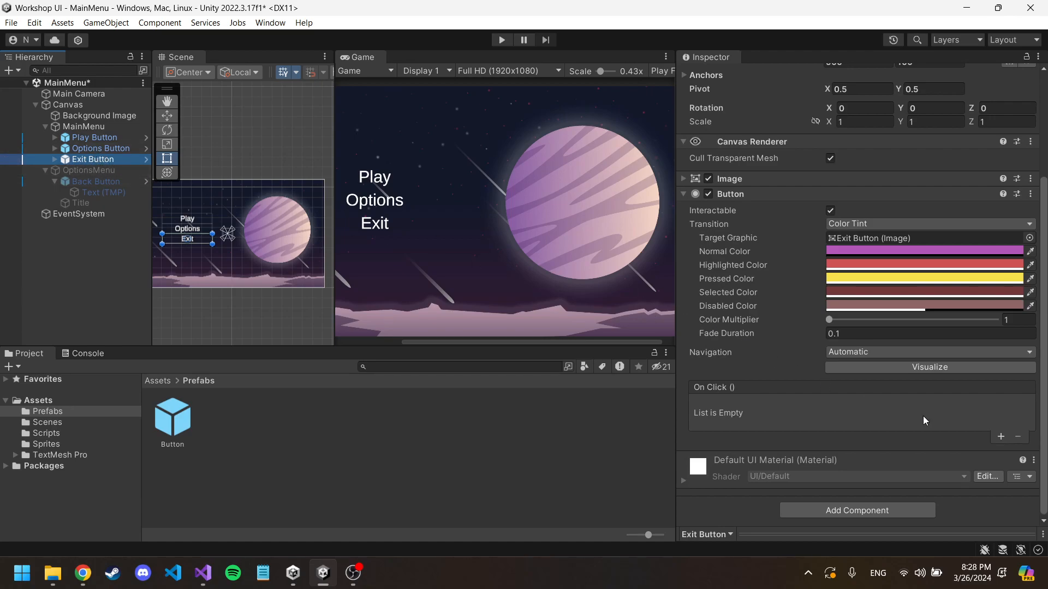
{"action": "left_click", "coordinate": [1000, 438]}
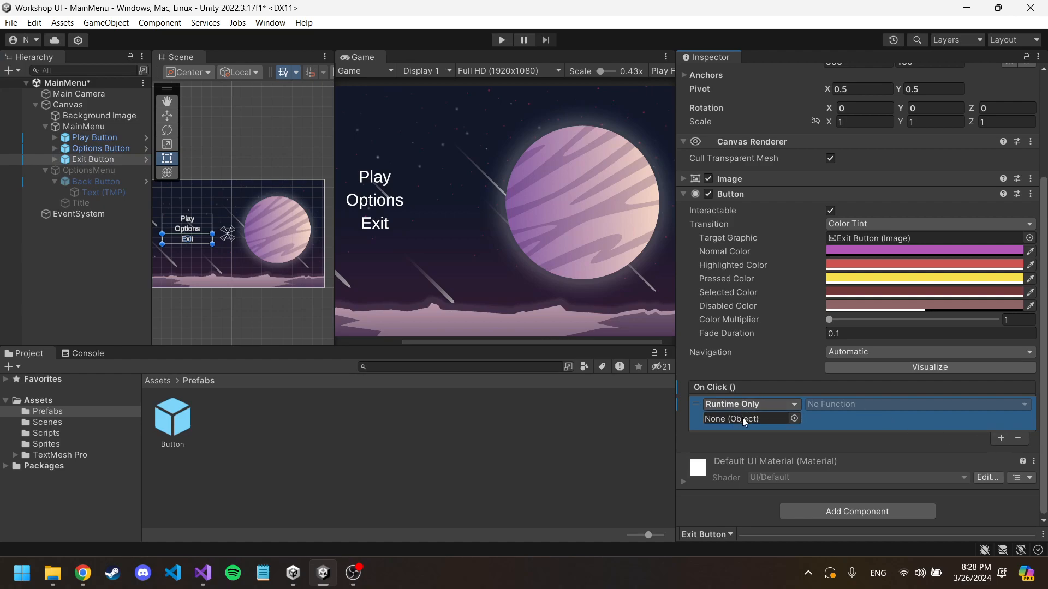
{"action": "left_click_drag", "start_coordinate": [93, 158], "coordinate": [754, 424]}
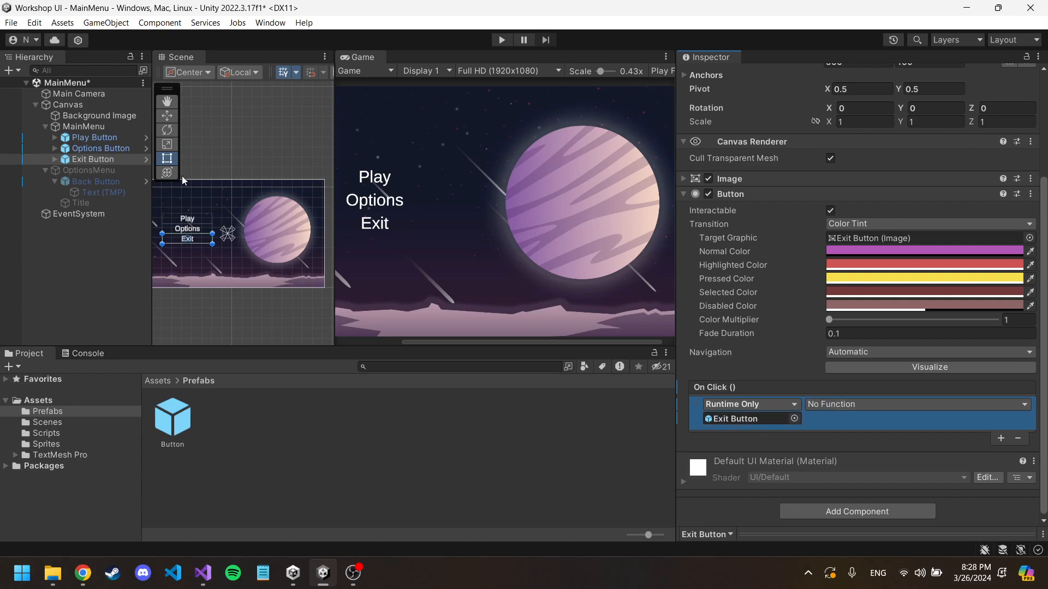
{"action": "left_click_drag", "start_coordinate": [93, 130], "coordinate": [735, 423]}
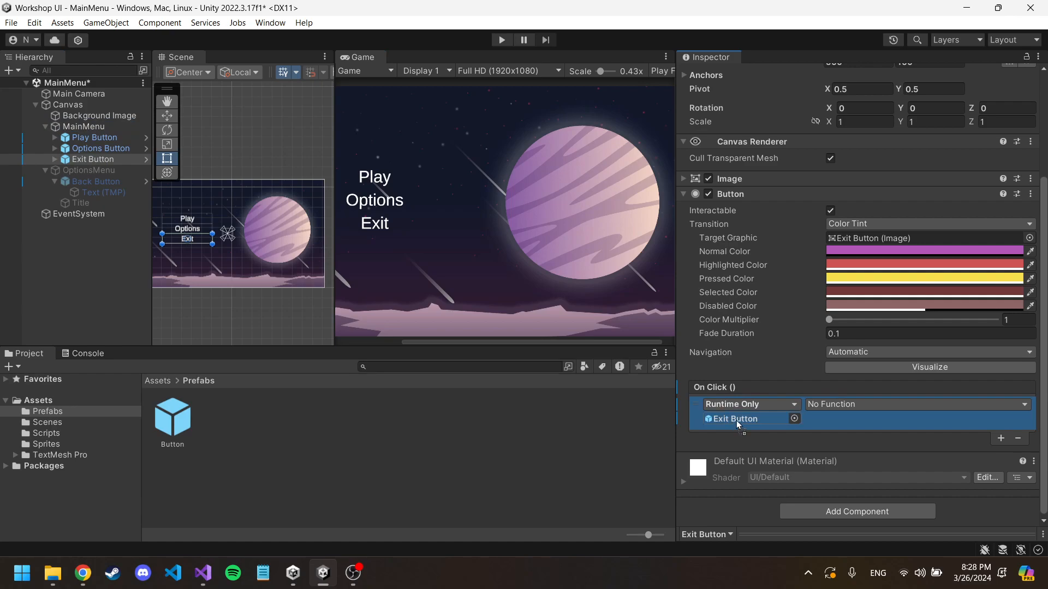
{"action": "left_click_drag", "start_coordinate": [735, 420], "coordinate": [736, 420]}
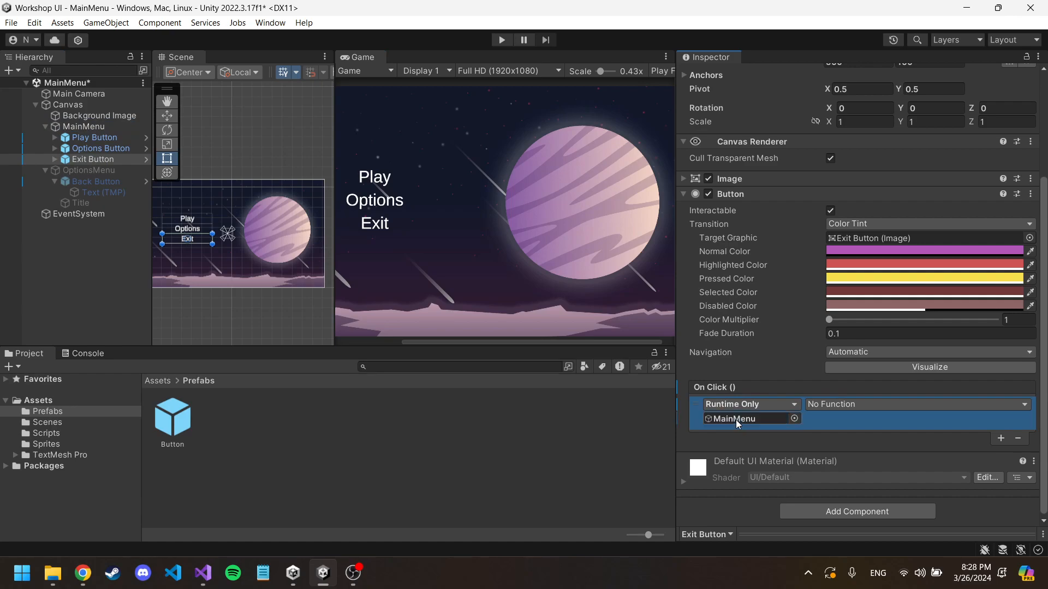
Step: Set the Exit Button's On Click function to MainMenuLogic.ExitButtonLogic
{"action": "left_click", "coordinate": [864, 403]}
{"action": "mouse_move", "coordinate": [856, 470]}
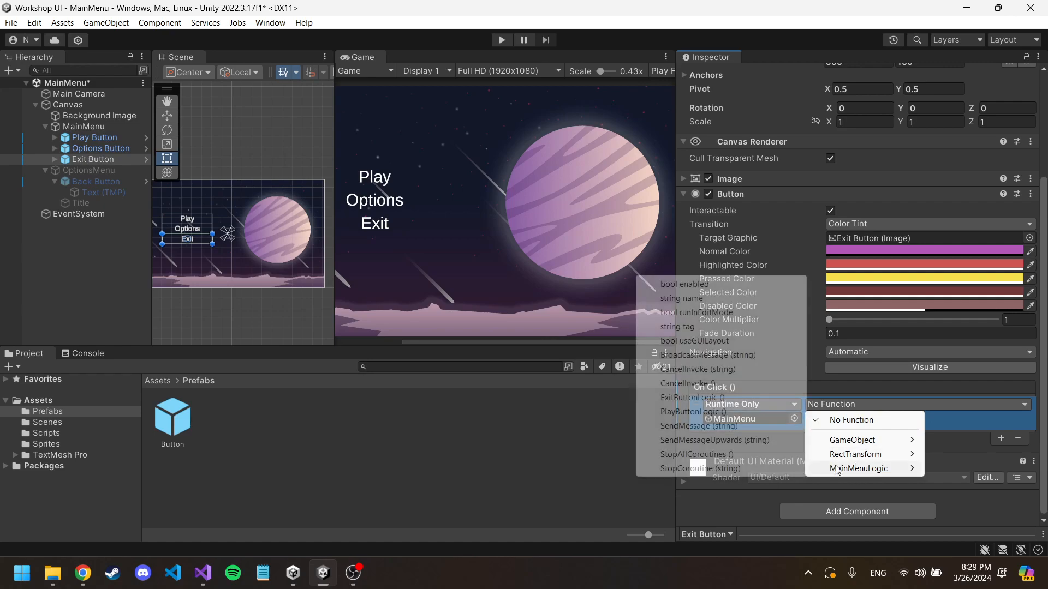
{"action": "left_click", "coordinate": [717, 402]}
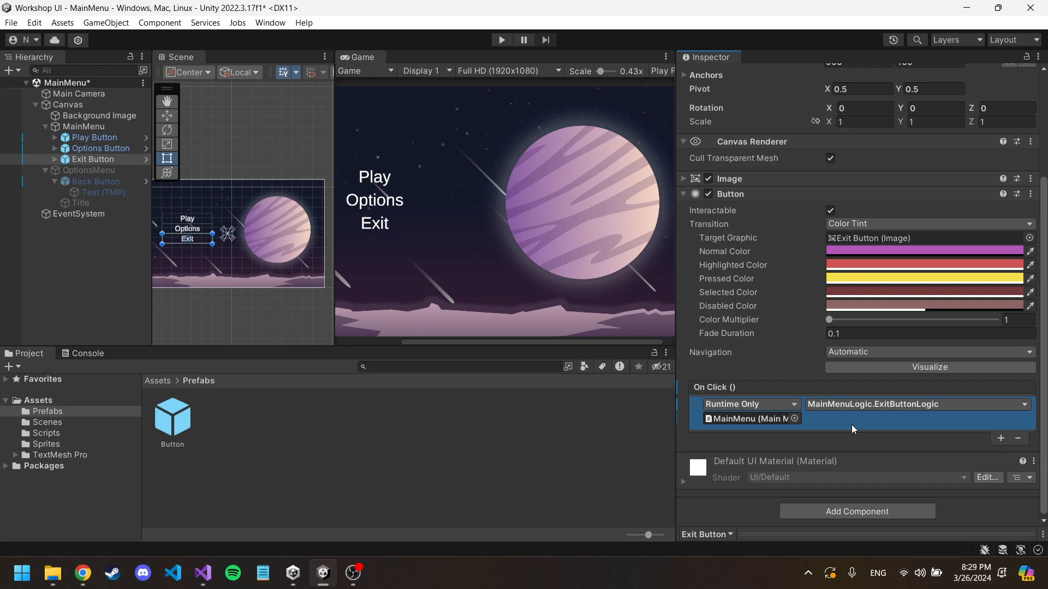
Step: Run the scene briefly to check the main menu, stop play mode, and inspect the Options Button
{"action": "left_click", "coordinate": [502, 40]}
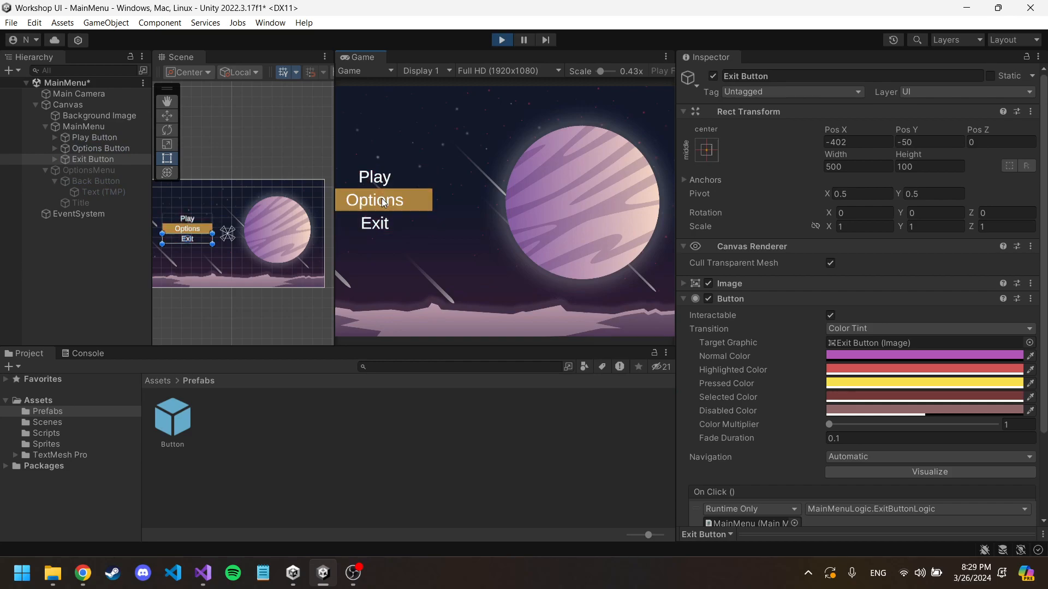
{"action": "left_click", "coordinate": [501, 40]}
{"action": "left_click", "coordinate": [103, 147]}
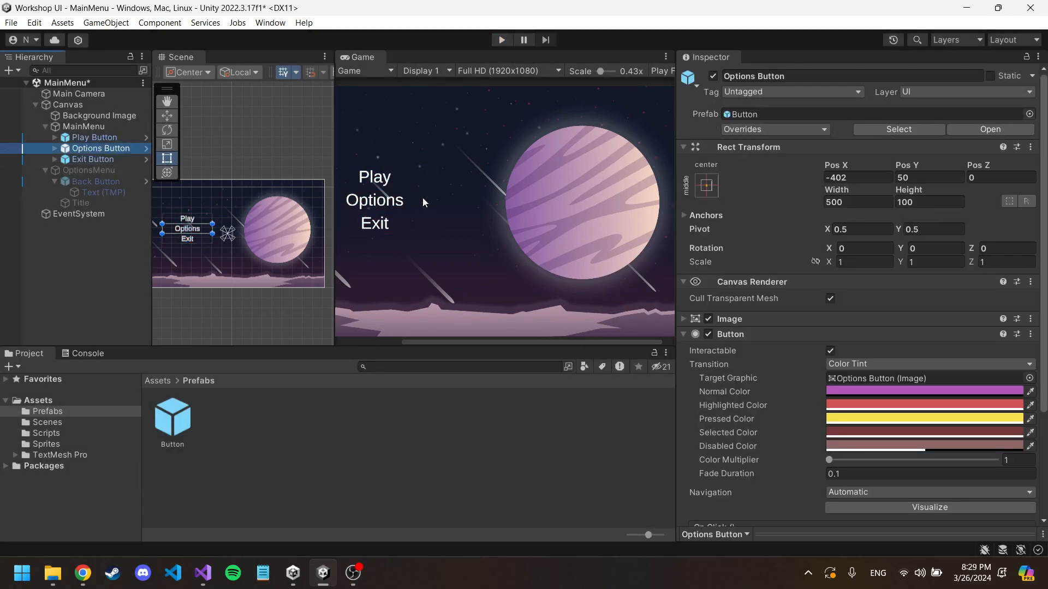
{"action": "scroll", "coordinate": [638, 224], "scroll_direction": "down", "scroll_amount": 2}
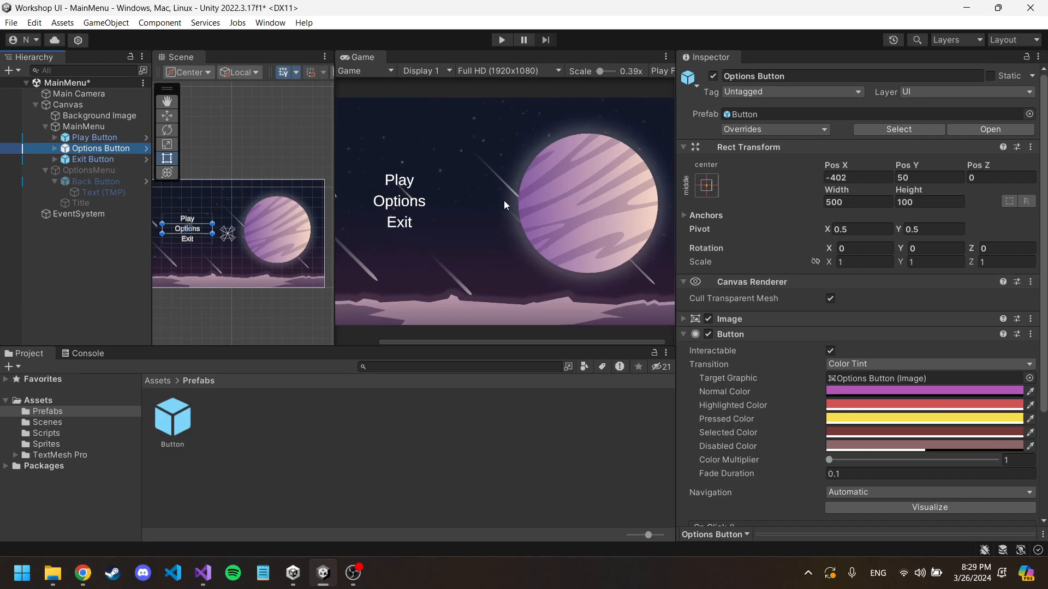
Step: Activate the OptionsMenu object and deactivate the MainMenu object in the scene
{"action": "left_click", "coordinate": [87, 170]}
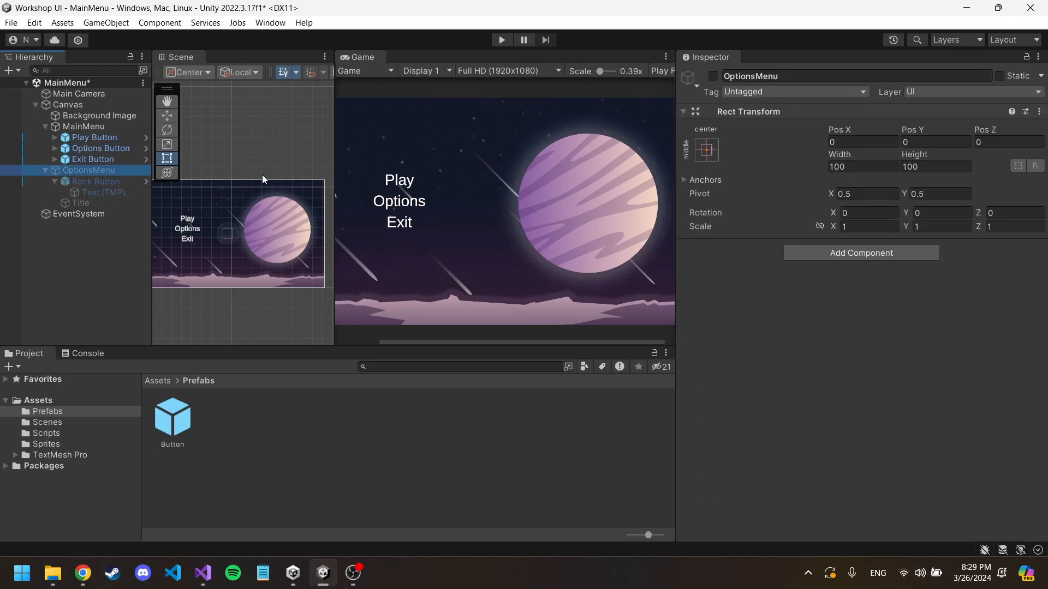
{"action": "left_click", "coordinate": [712, 76]}
{"action": "left_click", "coordinate": [101, 128]}
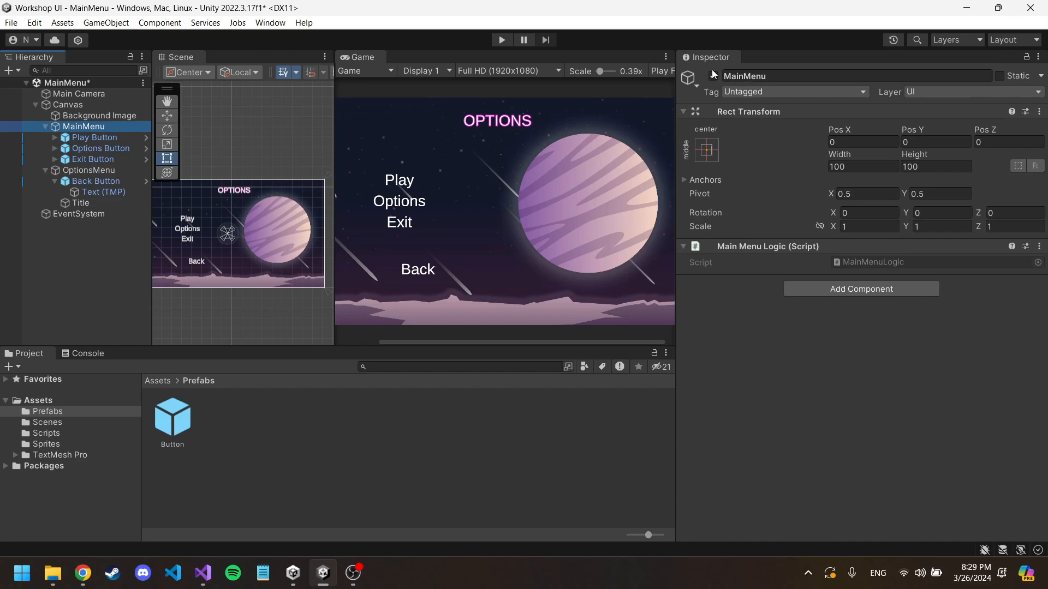
{"action": "left_click", "coordinate": [712, 76]}
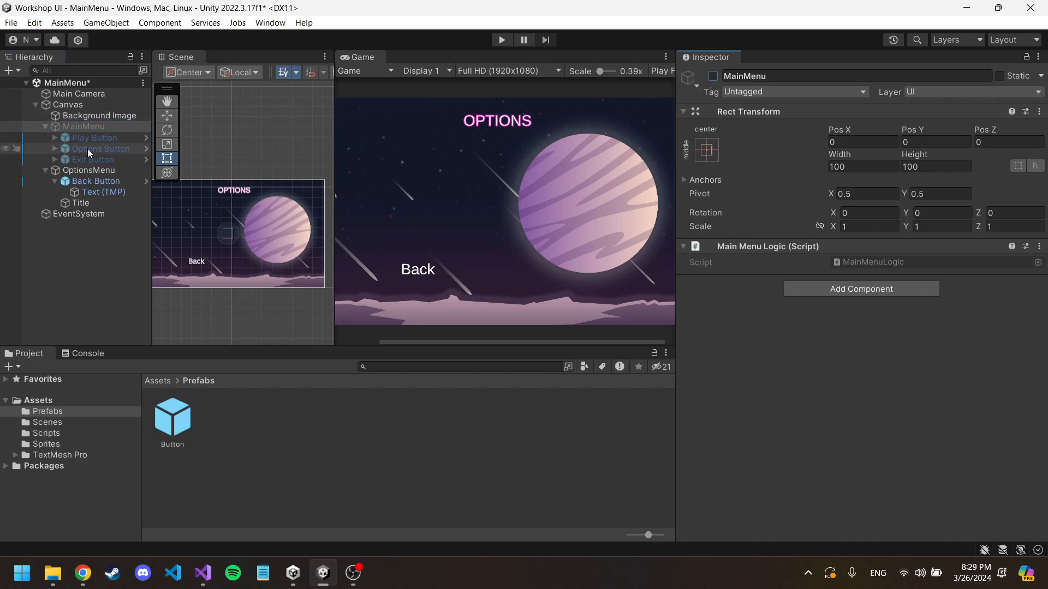
Step: Run the scene, test the Back button in the options menu, and stop play mode
{"action": "left_click", "coordinate": [501, 40]}
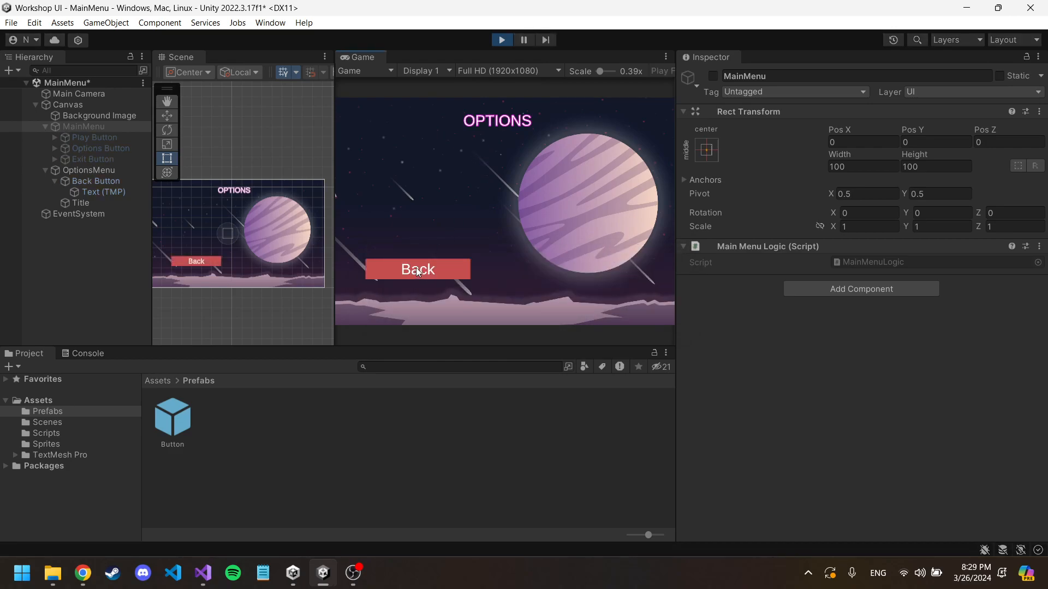
{"action": "left_click", "coordinate": [416, 267]}
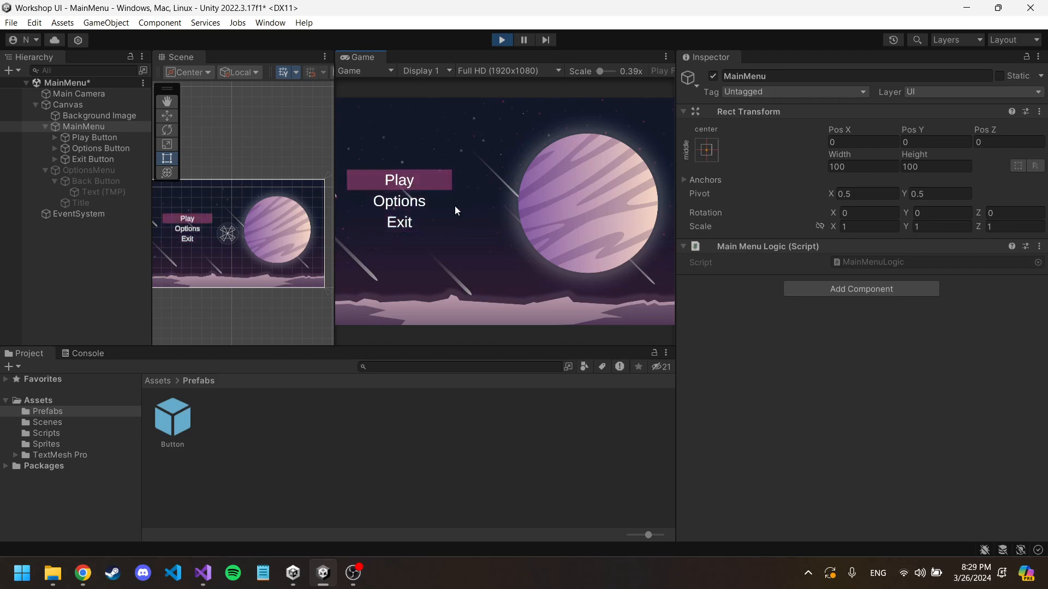
{"action": "left_click", "coordinate": [502, 40]}
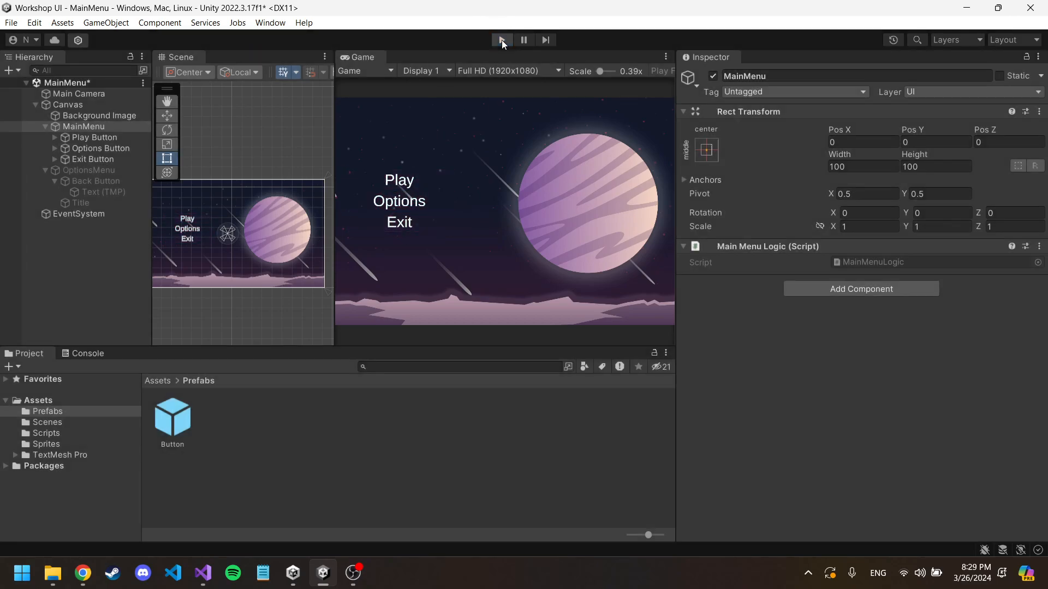
Step: Reactivate the MainMenu object and deactivate the OptionsMenu object
{"action": "left_click", "coordinate": [108, 150]}
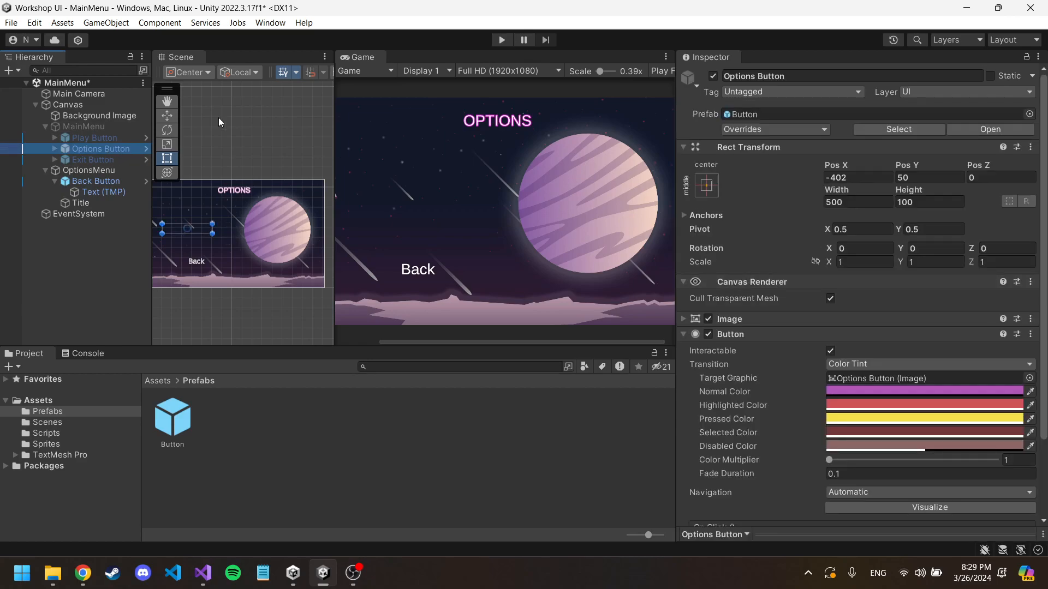
{"action": "left_click", "coordinate": [77, 125]}
{"action": "left_click", "coordinate": [713, 75]}
{"action": "left_click", "coordinate": [95, 169]}
{"action": "left_click", "coordinate": [713, 75]}
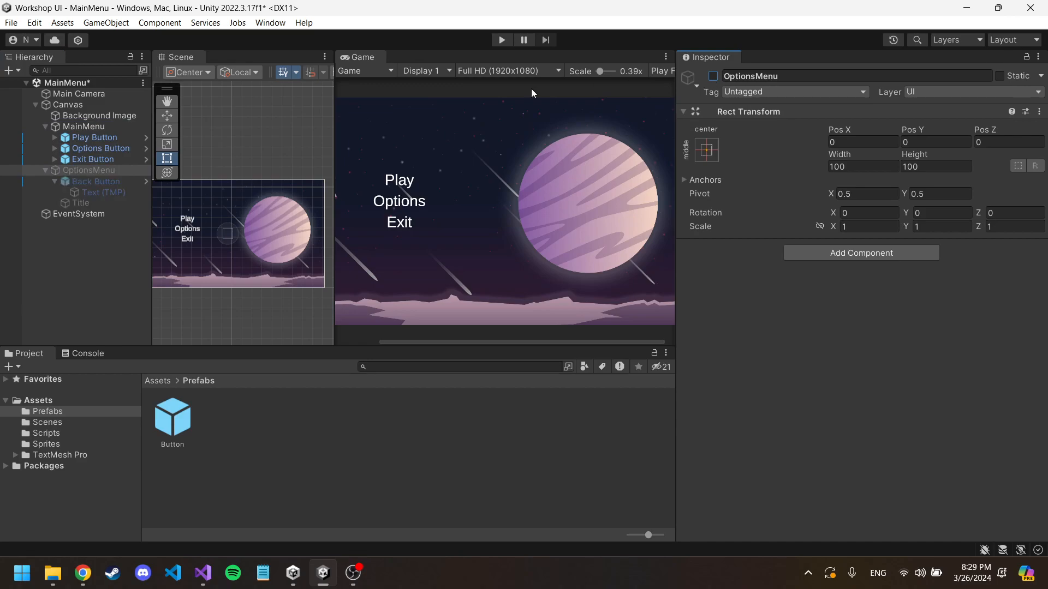
Step: Add two On Click entries to the Options Button under MainMenu
{"action": "left_click", "coordinate": [99, 148]}
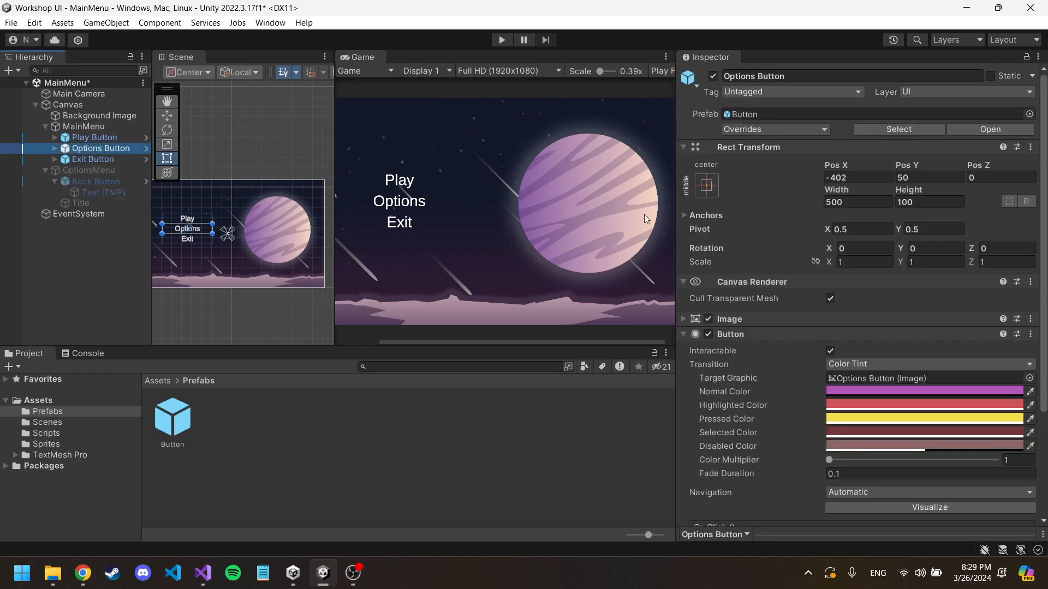
{"action": "scroll", "coordinate": [830, 257], "scroll_direction": "down", "scroll_amount": 2}
{"action": "scroll", "coordinate": [872, 273], "scroll_direction": "down", "scroll_amount": 6}
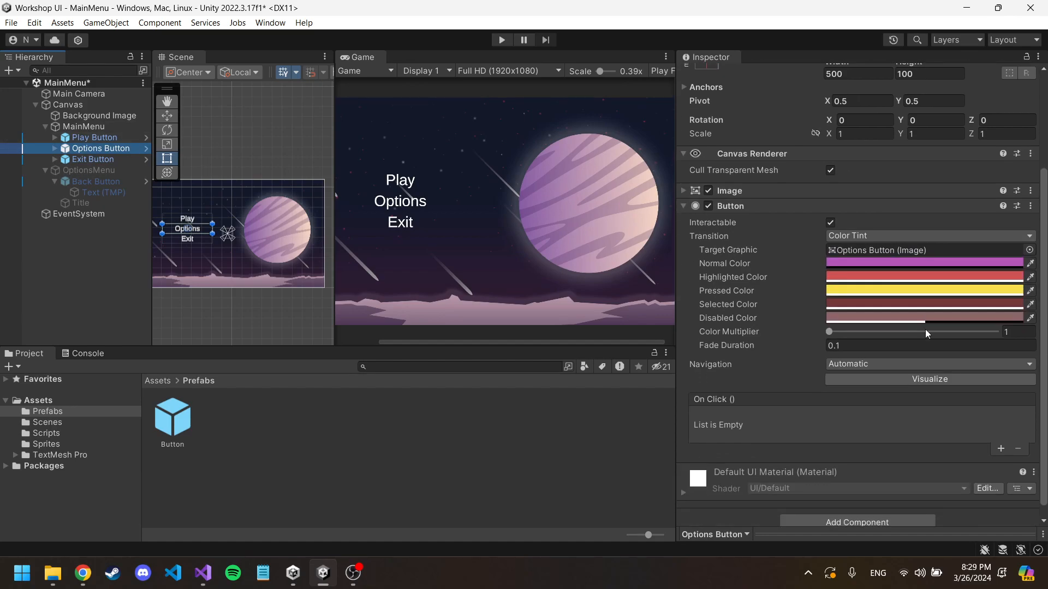
{"action": "left_click", "coordinate": [1002, 435]}
{"action": "left_click", "coordinate": [1002, 445]}
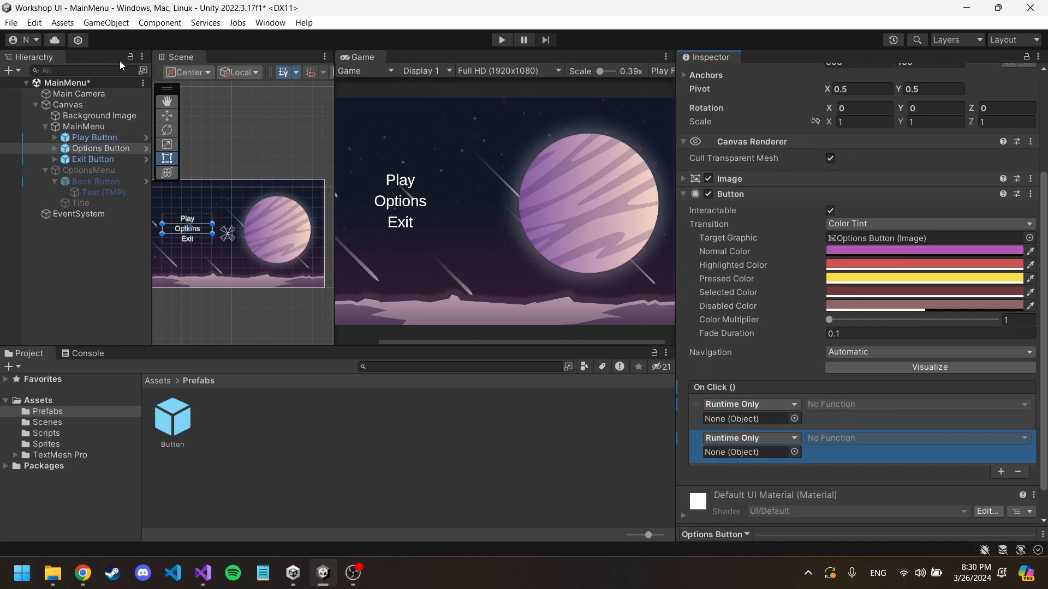
Step: Assign MainMenu to the first On Click entry of the Options Button with GameObject.SetActive left unchecked
{"action": "left_click_drag", "start_coordinate": [80, 127], "coordinate": [760, 418]}
{"action": "left_click", "coordinate": [848, 404]}
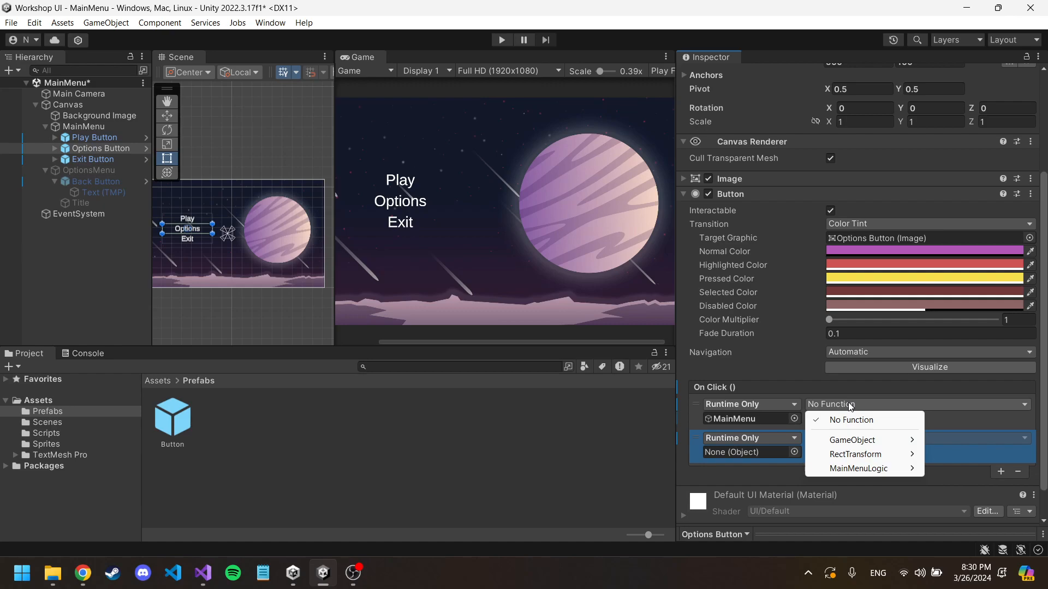
{"action": "mouse_move", "coordinate": [854, 441]}
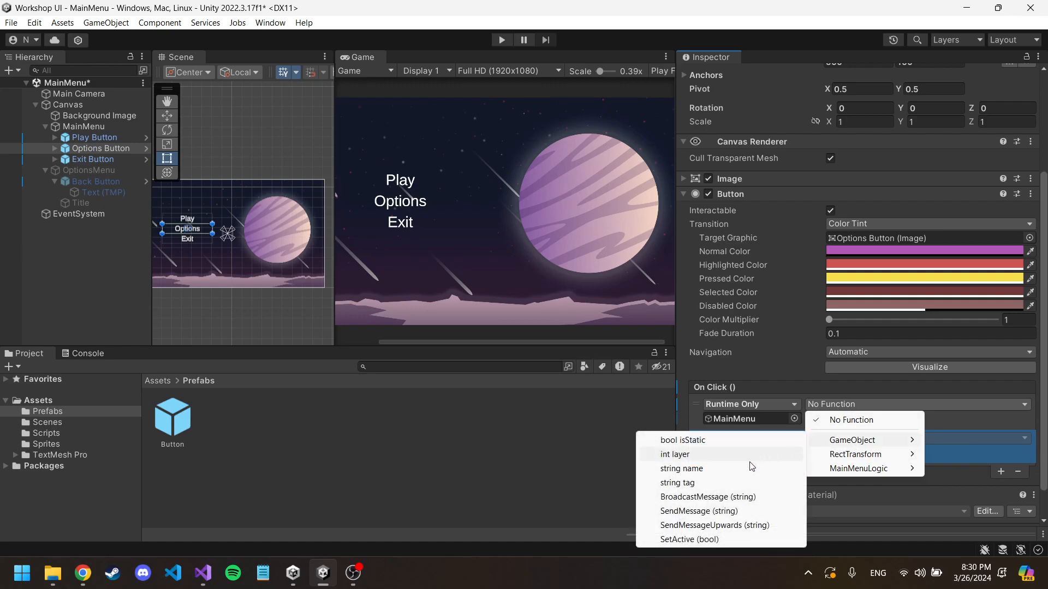
{"action": "left_click", "coordinate": [709, 540]}
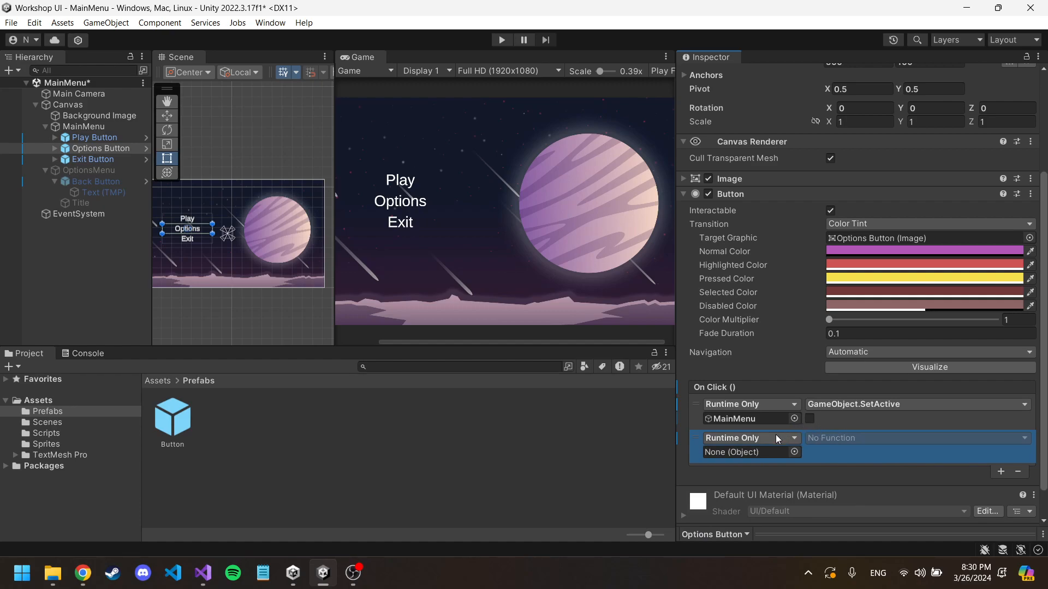
Step: Assign OptionsMenu to the second On Click entry and set its function to GameObject.SetActive with the value checked
{"action": "left_click_drag", "start_coordinate": [89, 170], "coordinate": [738, 456]}
{"action": "left_click", "coordinate": [863, 439]}
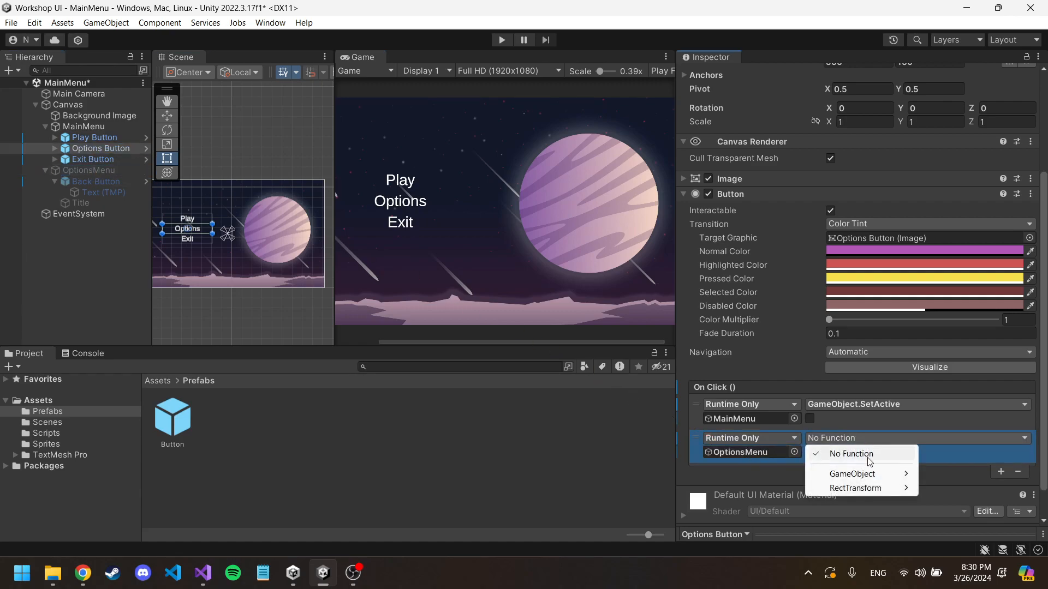
{"action": "mouse_move", "coordinate": [869, 479]}
{"action": "left_click", "coordinate": [755, 573]}
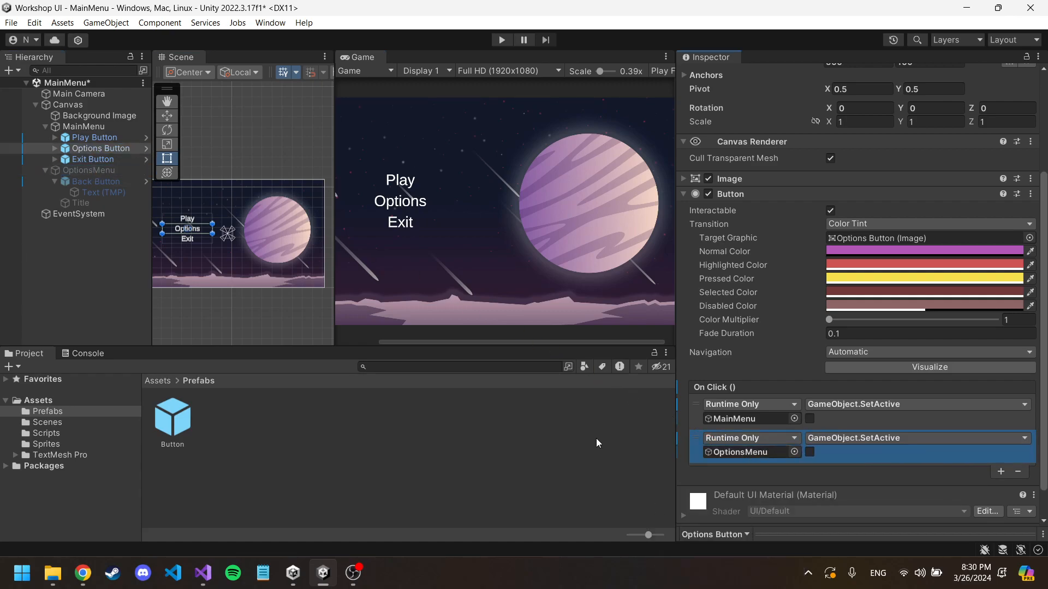
{"action": "left_click", "coordinate": [811, 452]}
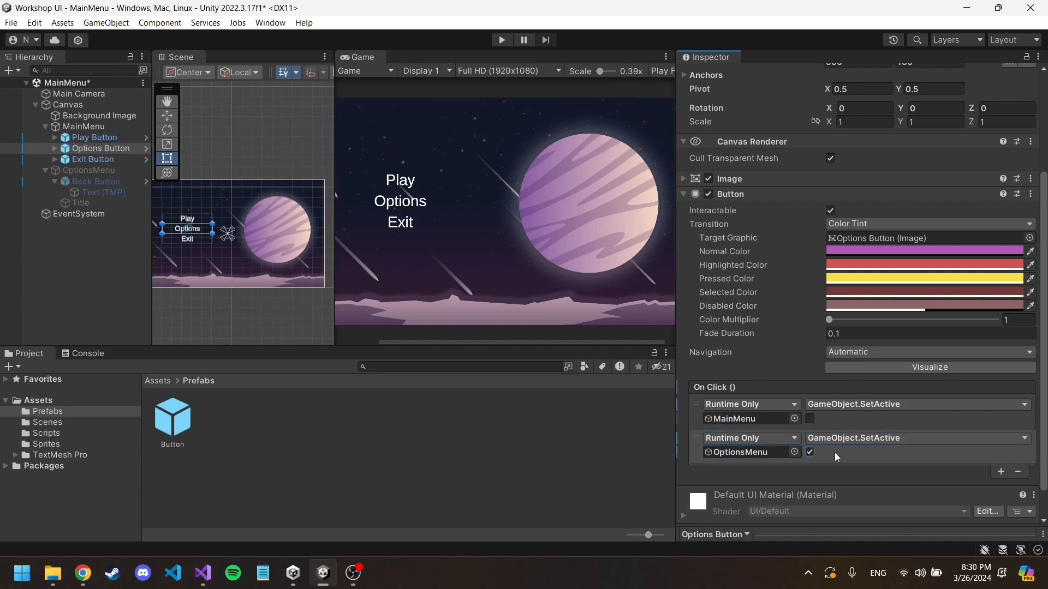
Step: Run the scene, test the Options and Back buttons, and stop play mode
{"action": "left_click", "coordinate": [500, 39]}
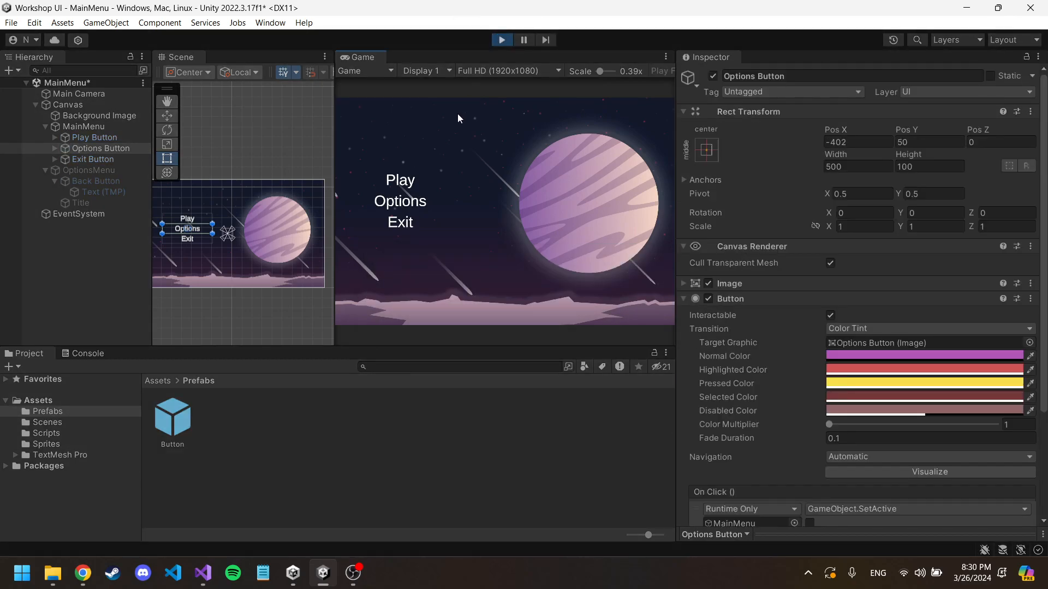
{"action": "left_click", "coordinate": [416, 207]}
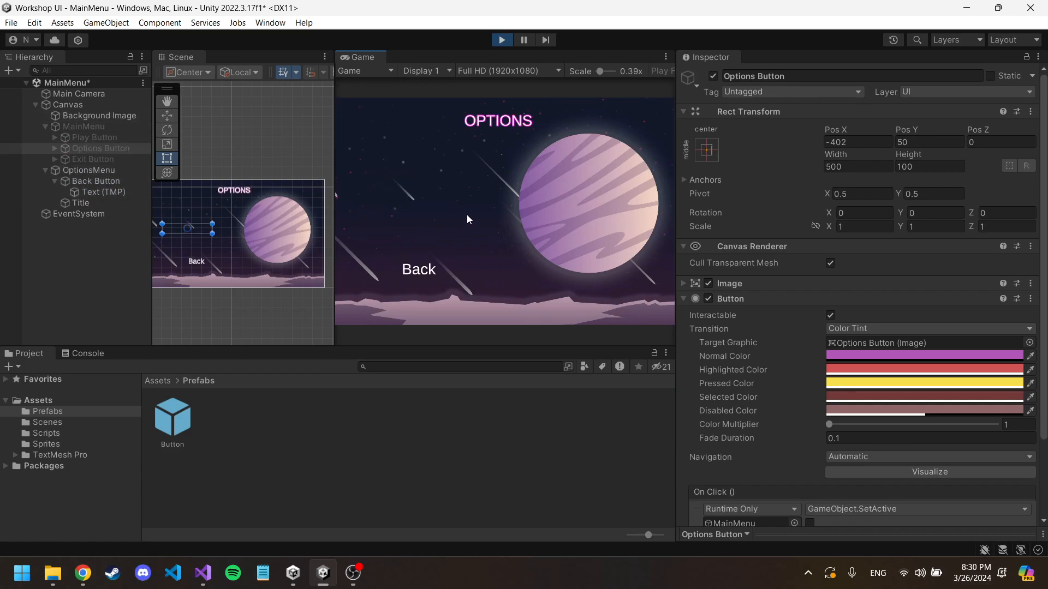
{"action": "left_click", "coordinate": [424, 274]}
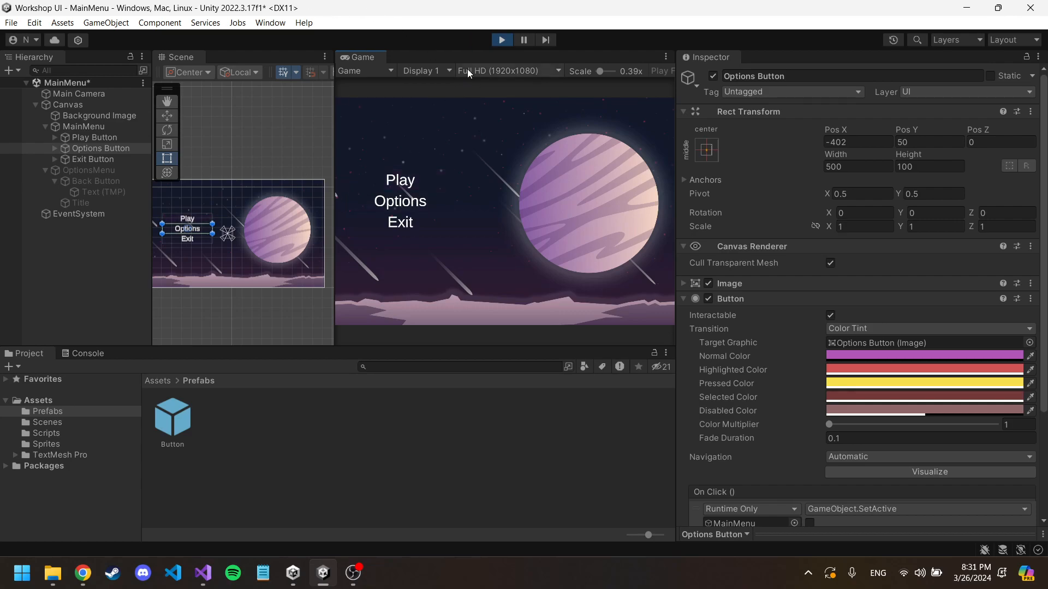
{"action": "left_click", "coordinate": [500, 39]}
Step: Open the Level0 scene from the Scenes folder, saving the changes made to MainMenu
{"action": "left_click", "coordinate": [158, 380]}
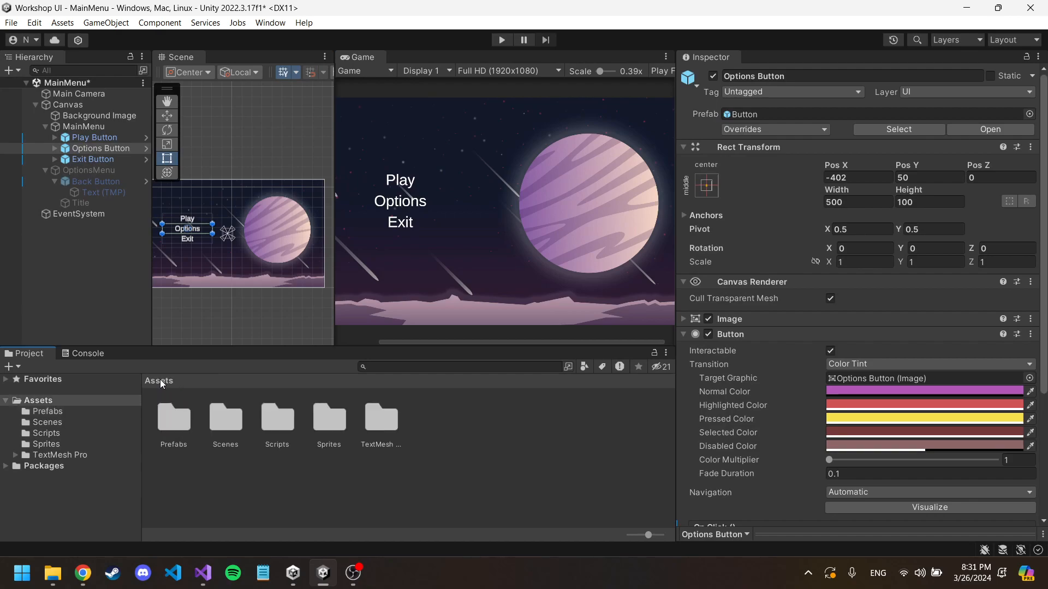
{"action": "double_click", "coordinate": [220, 420]}
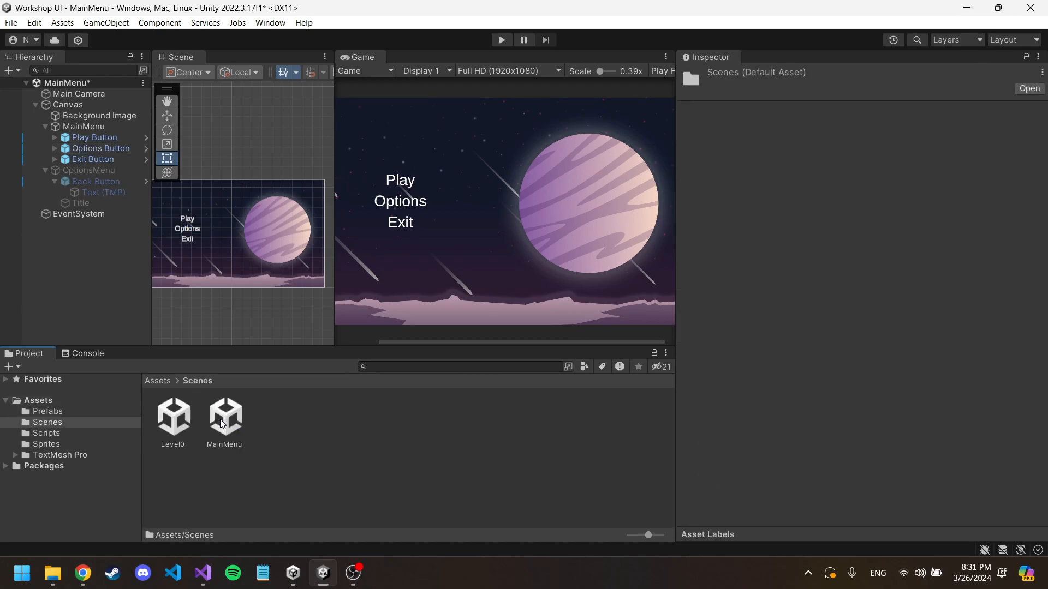
{"action": "double_click", "coordinate": [176, 420]}
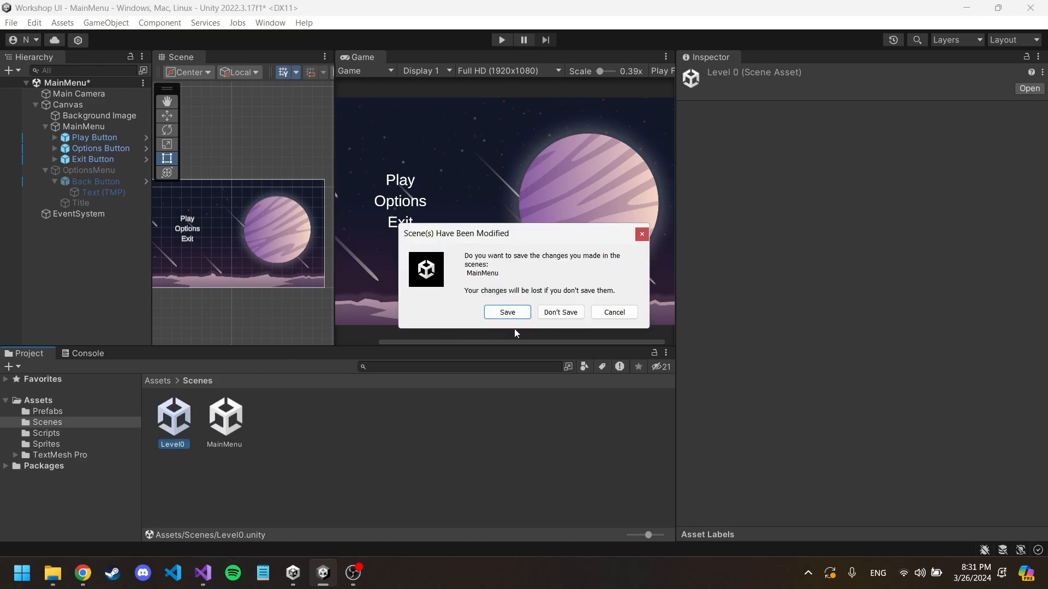
{"action": "left_click", "coordinate": [509, 312]}
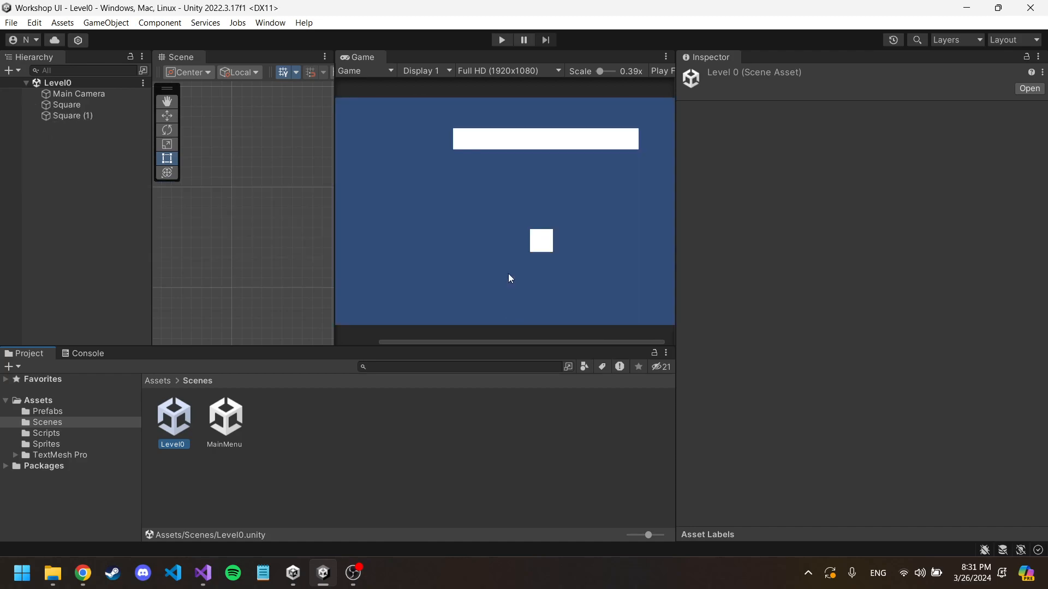
Step: Delete the Square (1) object from the Level0 scene
{"action": "left_click", "coordinate": [80, 105]}
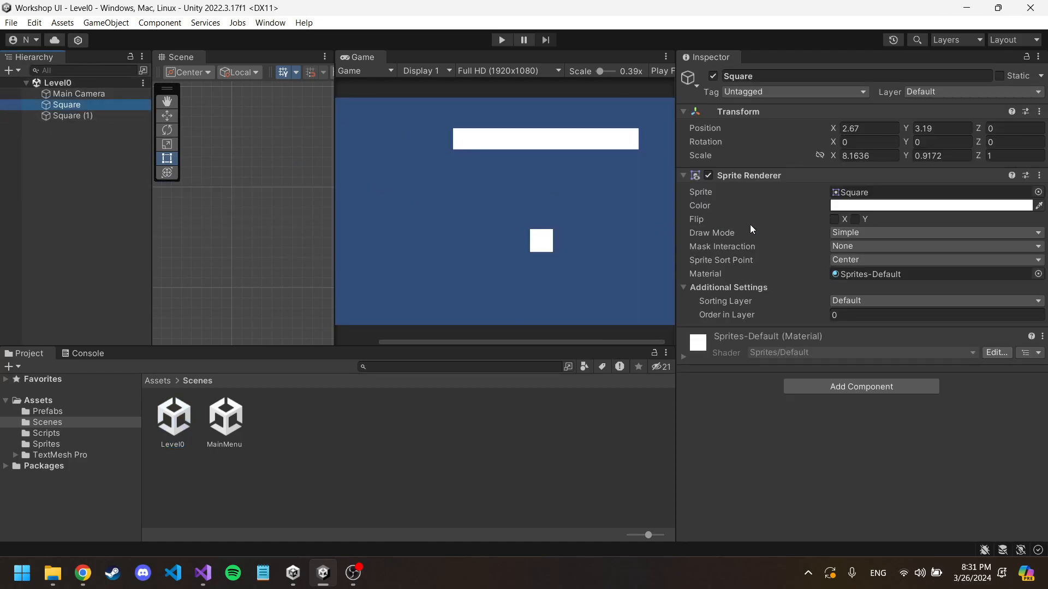
{"action": "left_click", "coordinate": [83, 114]}
{"action": "key", "text": "Delete"}
{"action": "left_click", "coordinate": [80, 107]}
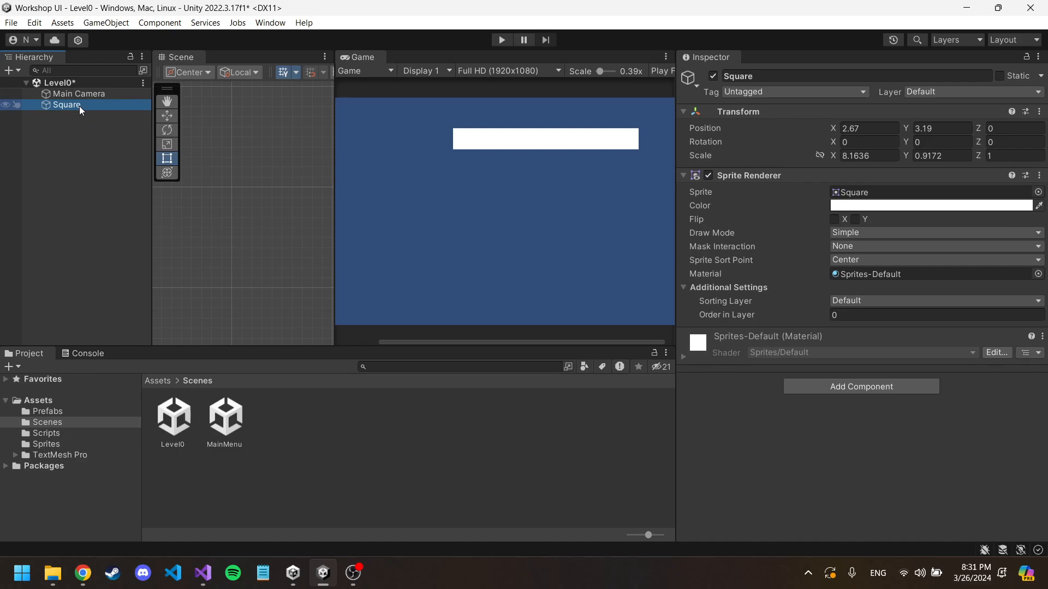
{"action": "left_click", "coordinate": [862, 388]}
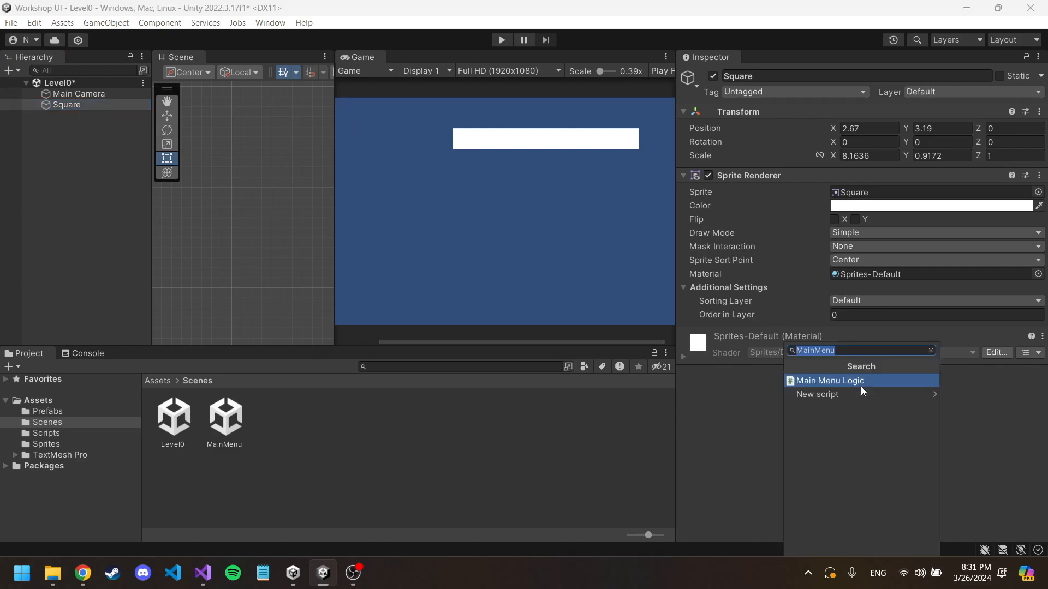
{"action": "type", "text": "Player"}
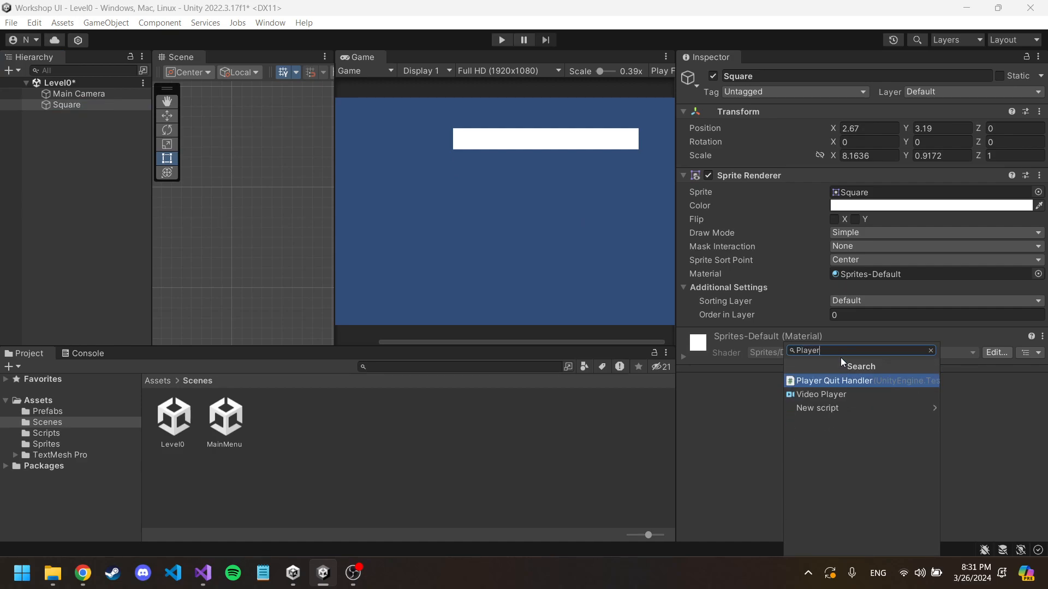
{"action": "key", "text": "Escape"}
Step: Delete the remaining Square and create a new 2D Square sprite in the Level0 scene
{"action": "left_click", "coordinate": [84, 106]}
{"action": "key", "text": "Delete"}
{"action": "right_click", "coordinate": [84, 114]}
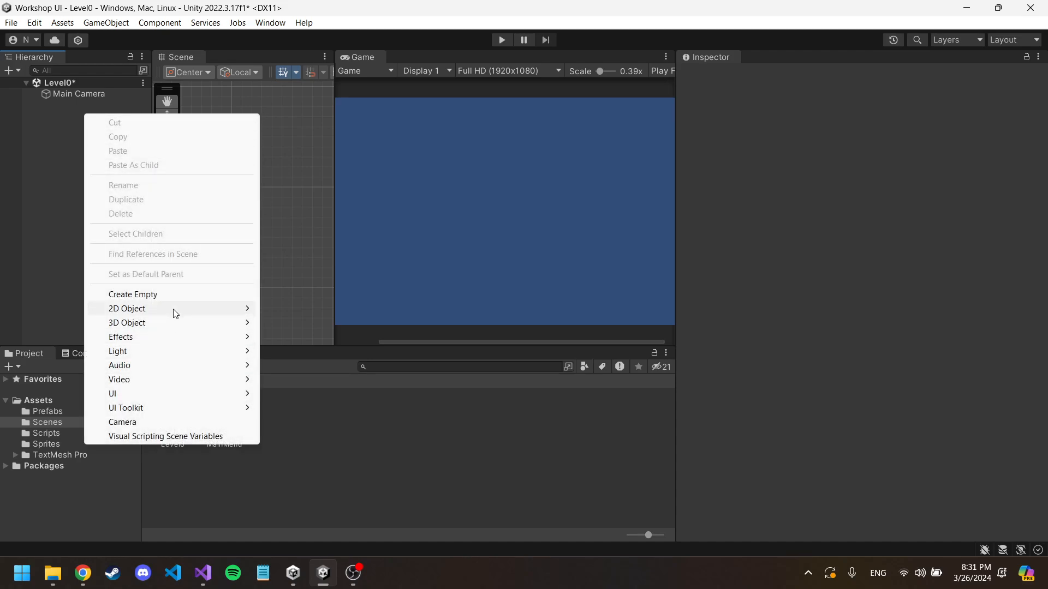
{"action": "mouse_move", "coordinate": [175, 310]}
{"action": "mouse_move", "coordinate": [316, 308]}
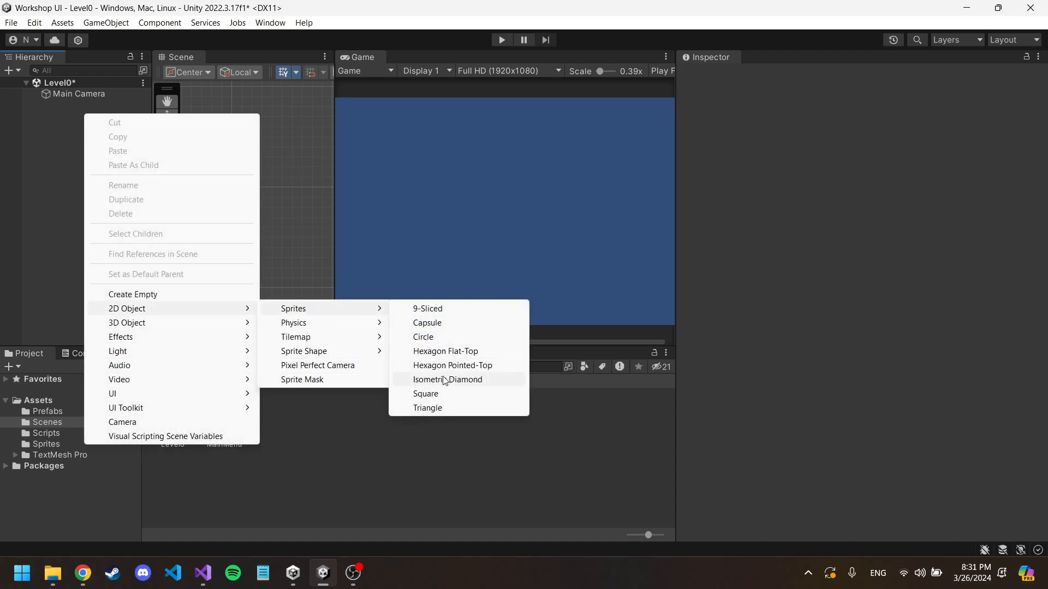
{"action": "left_click", "coordinate": [427, 393]}
{"action": "left_click", "coordinate": [123, 131]}
Step: Create a new script named Player on the Square object and show it in the project's Assets folder
{"action": "left_click", "coordinate": [97, 103]}
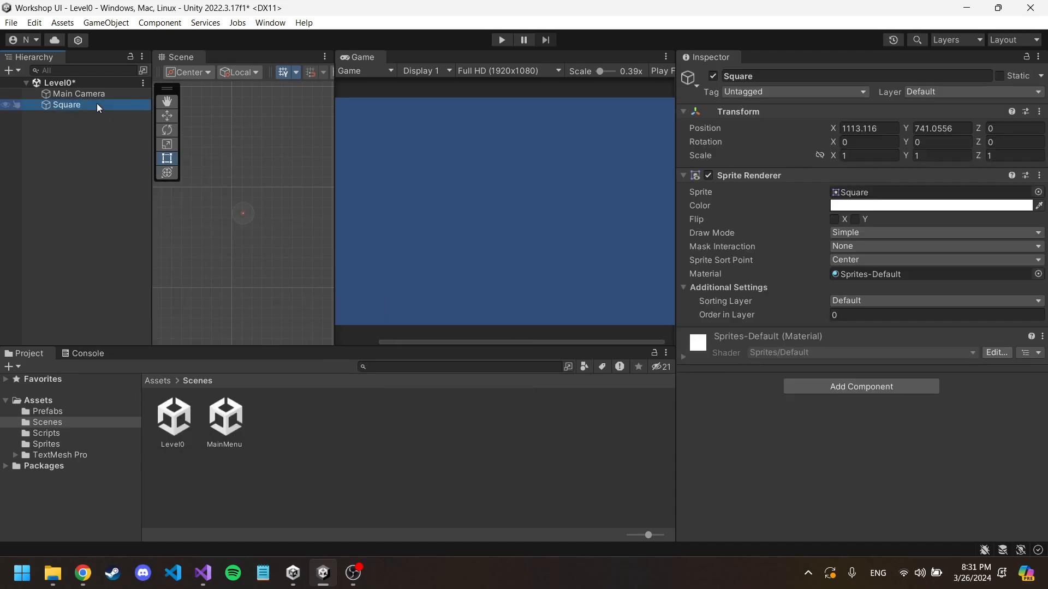
{"action": "right_click", "coordinate": [97, 103]}
{"action": "left_click", "coordinate": [820, 385]}
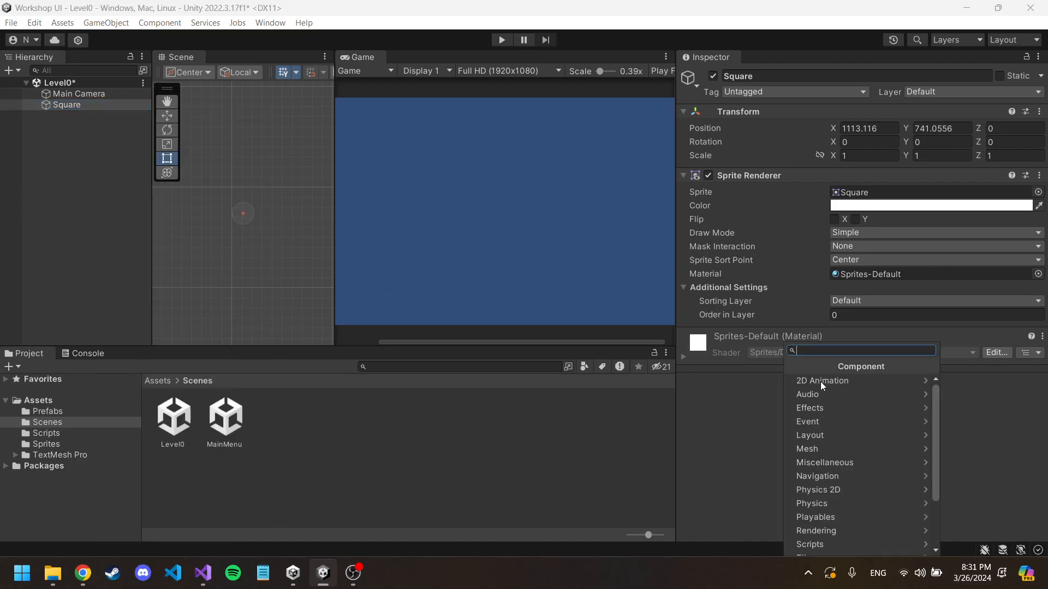
{"action": "type", "text": "Player"}
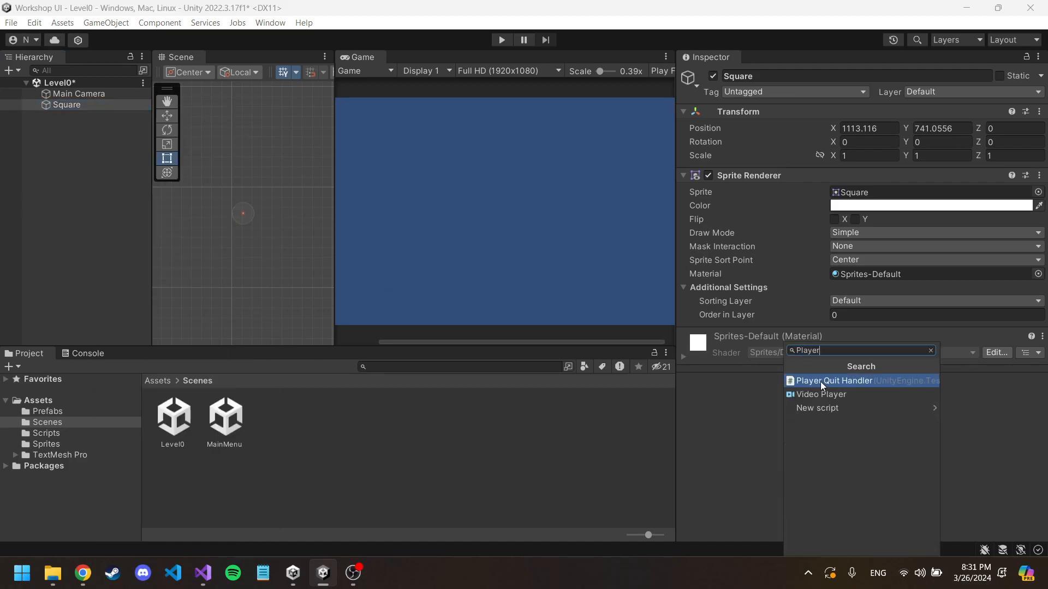
{"action": "left_click", "coordinate": [826, 408]}
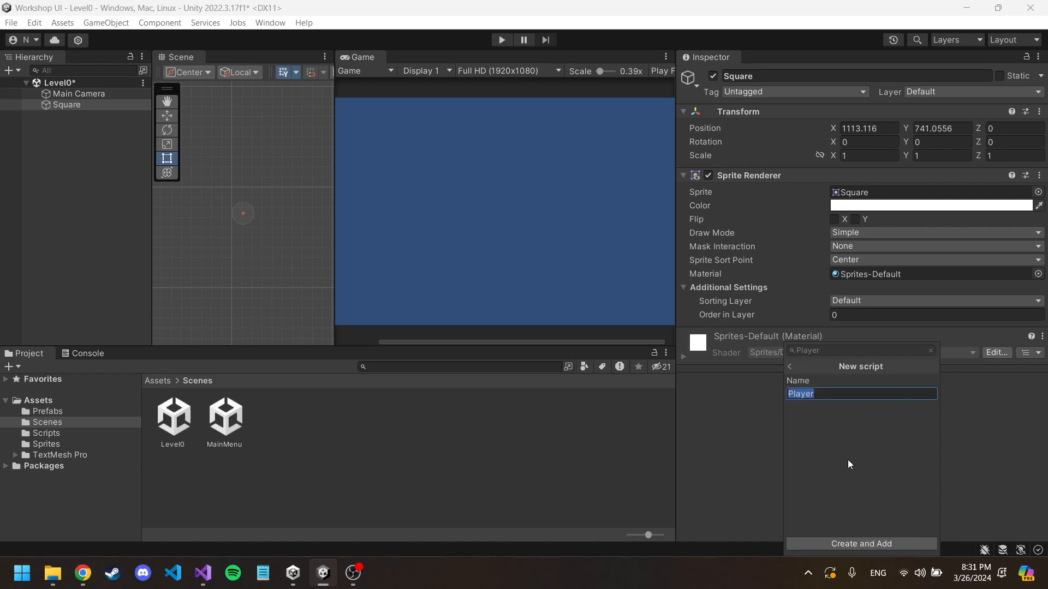
{"action": "left_click", "coordinate": [847, 543]}
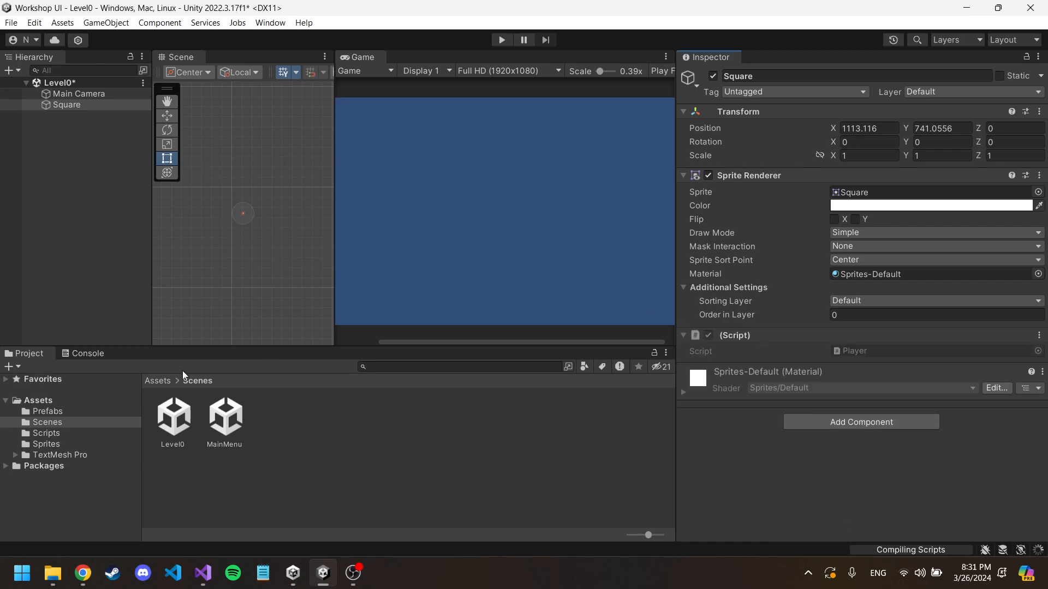
{"action": "left_click", "coordinate": [83, 354]}
{"action": "left_click", "coordinate": [30, 353]}
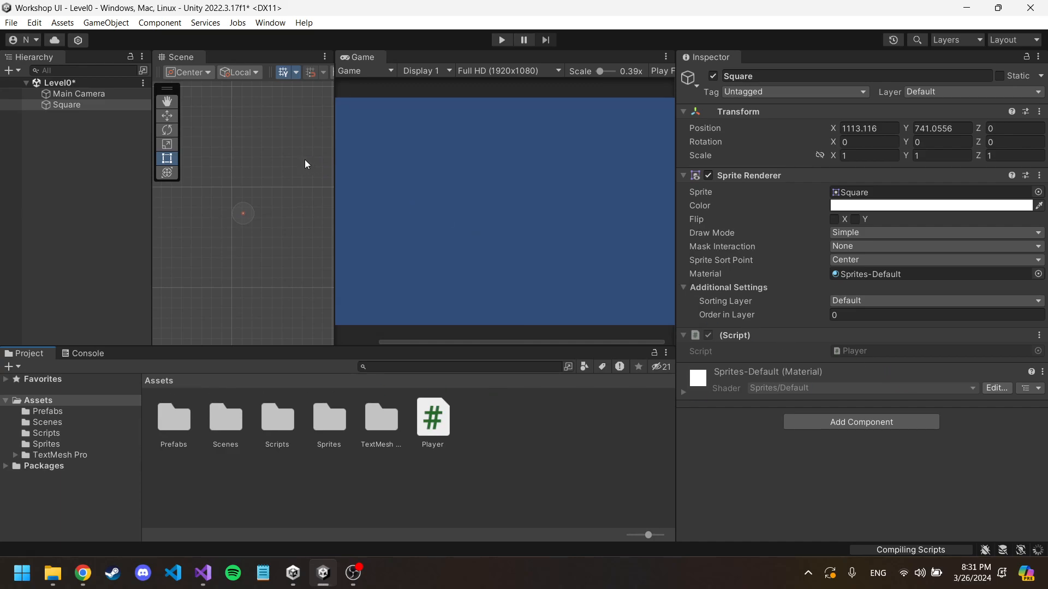
Step: Set the Square's position to X 0 and Y 0
{"action": "double_click", "coordinate": [69, 106]}
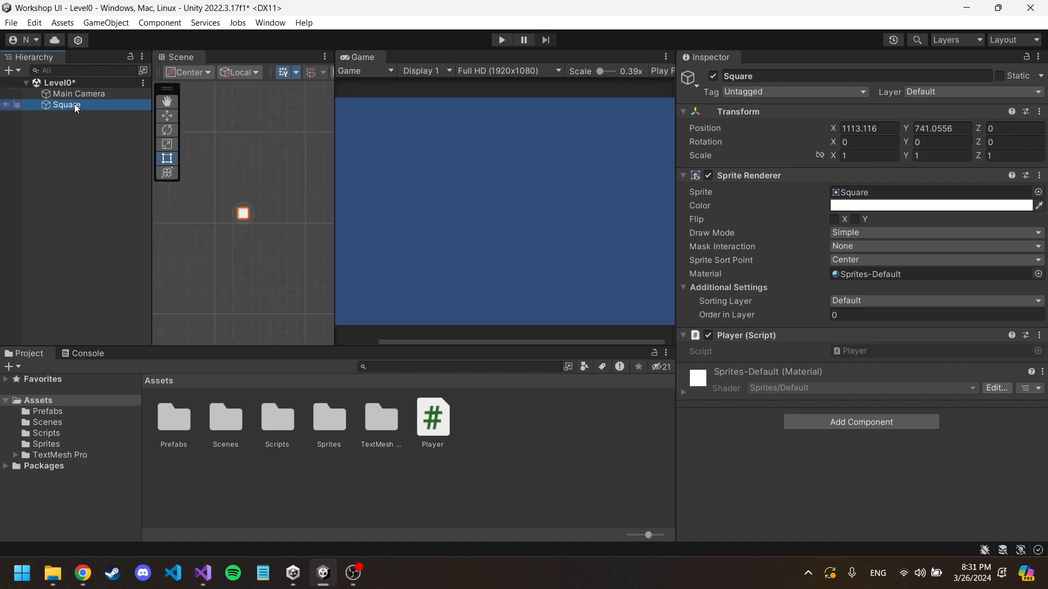
{"action": "scroll", "coordinate": [279, 180], "scroll_direction": "down", "scroll_amount": 10}
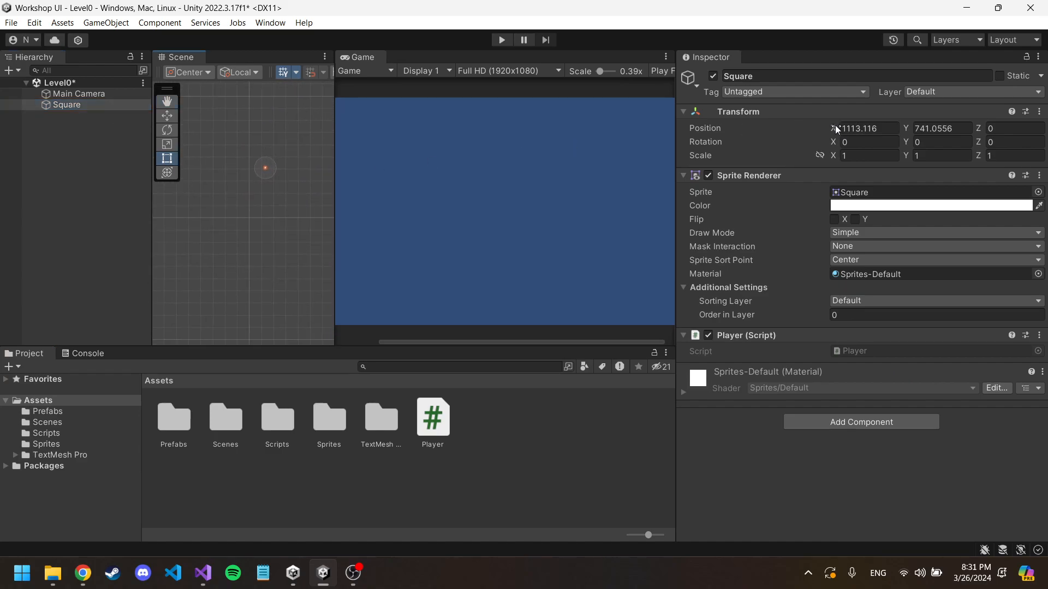
{"action": "left_click", "coordinate": [863, 129]}
{"action": "type", "text": "0"}
{"action": "key", "text": "Tab"}
{"action": "type", "text": "0"}
Step: Widen the Scene view and examine the square up close at the scene's origin
{"action": "scroll", "coordinate": [523, 203], "scroll_direction": "down", "scroll_amount": 2}
{"action": "scroll", "coordinate": [268, 201], "scroll_direction": "down", "scroll_amount": 10}
{"action": "middle_click_drag", "start_coordinate": [235, 198], "coordinate": [278, 181]}
{"action": "scroll", "coordinate": [278, 181], "scroll_direction": "up", "scroll_amount": 8}
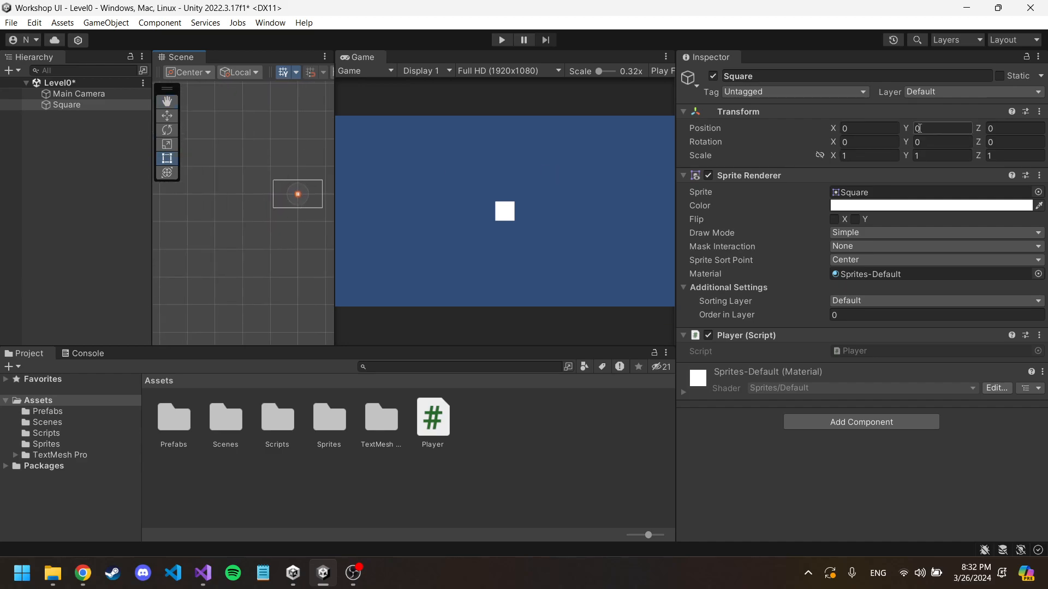
{"action": "middle_click_drag", "start_coordinate": [260, 182], "coordinate": [238, 176]}
{"action": "left_click", "coordinate": [854, 130]}
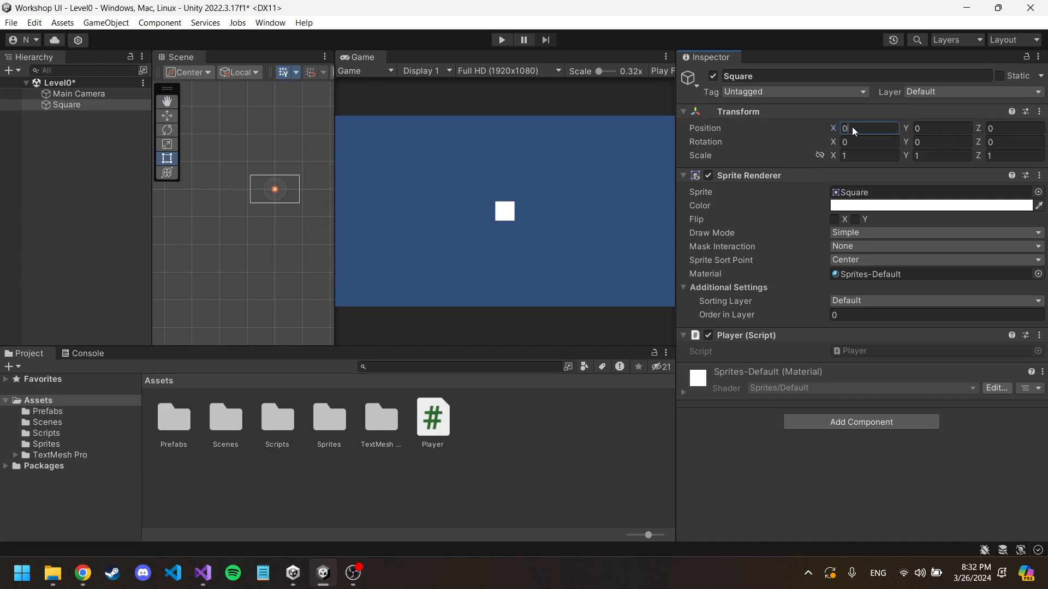
{"action": "scroll", "coordinate": [279, 181], "scroll_direction": "up", "scroll_amount": 5}
{"action": "scroll", "coordinate": [280, 183], "scroll_direction": "up", "scroll_amount": 3}
{"action": "middle_click_drag", "start_coordinate": [287, 200], "coordinate": [291, 127]}
{"action": "scroll", "coordinate": [290, 162], "scroll_direction": "up", "scroll_amount": 10}
{"action": "middle_click_drag", "start_coordinate": [298, 163], "coordinate": [275, 164]}
{"action": "left_click_drag", "start_coordinate": [335, 163], "coordinate": [461, 162]}
{"action": "middle_click_drag", "start_coordinate": [369, 150], "coordinate": [396, 195]}
Step: Rename the Square object as Player and move the Player script out of the root Assets folder
{"action": "left_click", "coordinate": [797, 79]}
{"action": "type", "text": "Player"}
{"action": "key", "text": "Return"}
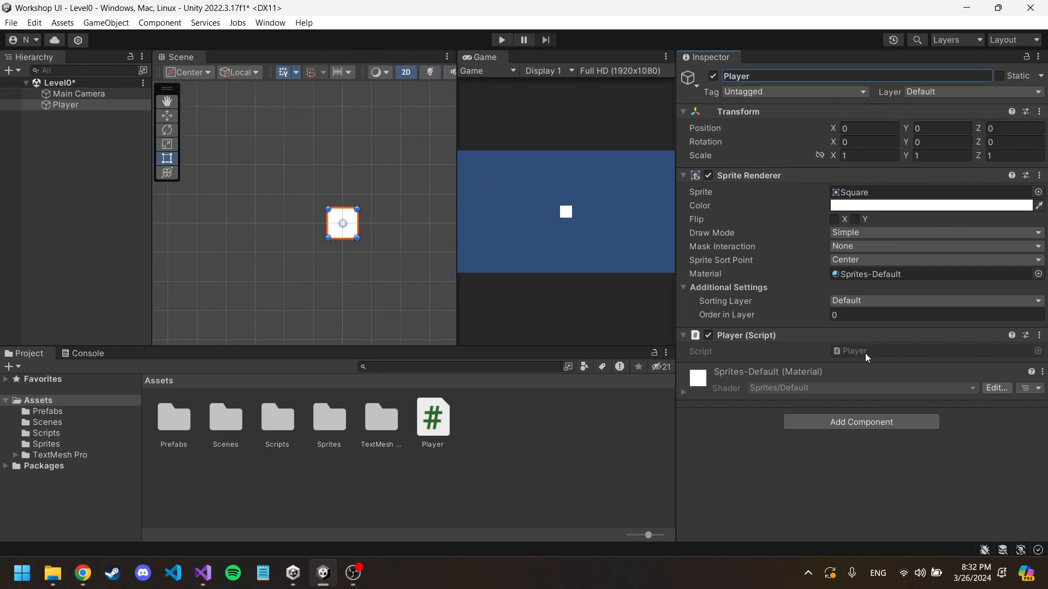
{"action": "left_click_drag", "start_coordinate": [433, 417], "coordinate": [797, 392]}
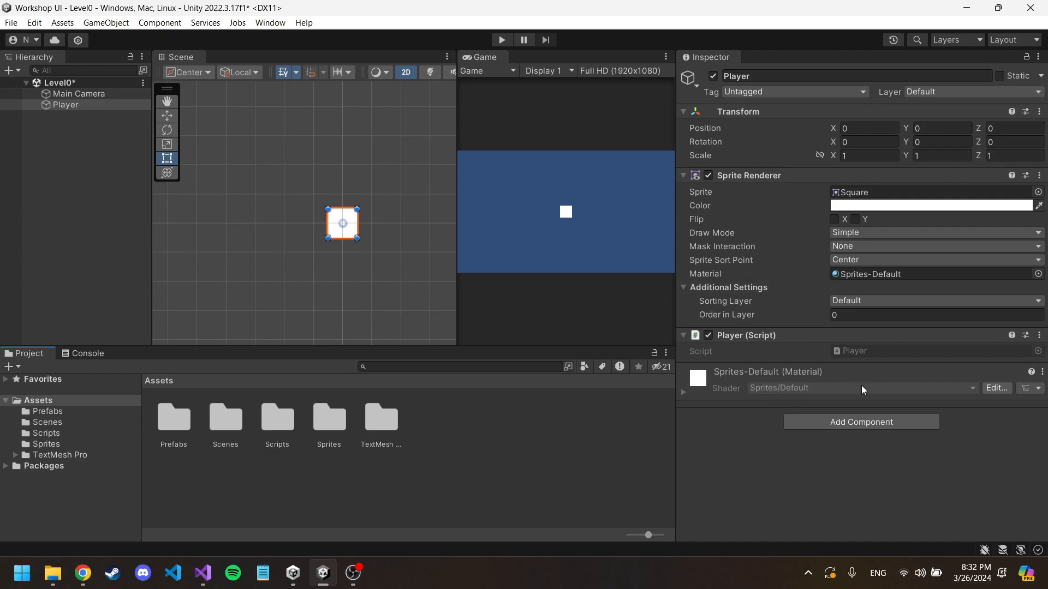
Step: Add a Box Collider 2D component to the Player object
{"action": "left_click", "coordinate": [855, 426]}
{"action": "type", "text": "C"}
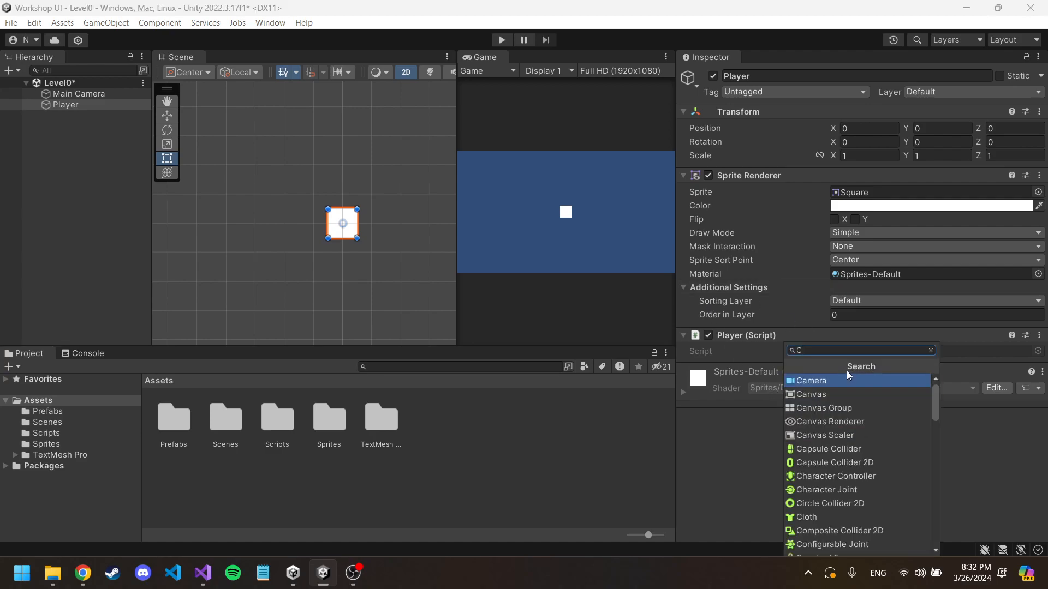
{"action": "type", "text": "oll"}
{"action": "left_click", "coordinate": [851, 393]}
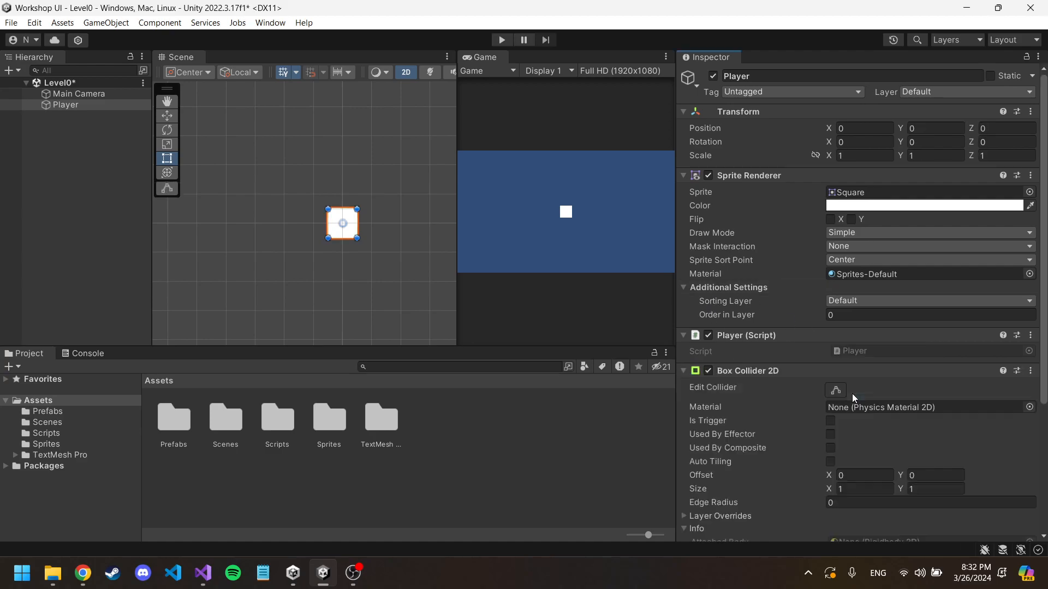
Step: Add a Rigidbody 2D component to the Player object
{"action": "scroll", "coordinate": [883, 376], "scroll_direction": "down", "scroll_amount": 3}
{"action": "scroll", "coordinate": [883, 378], "scroll_direction": "down", "scroll_amount": 1}
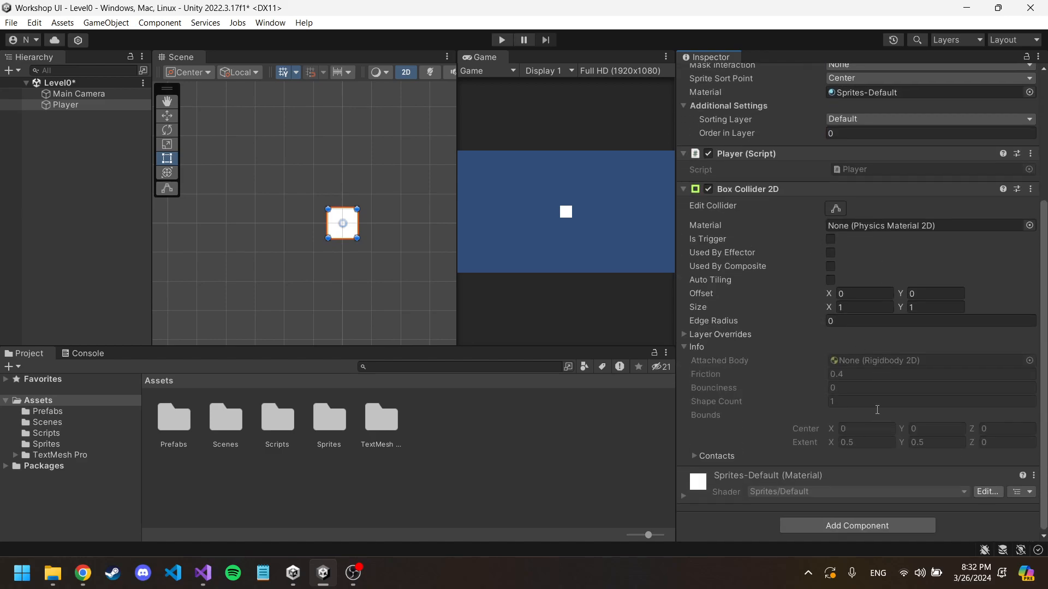
{"action": "left_click", "coordinate": [869, 524]}
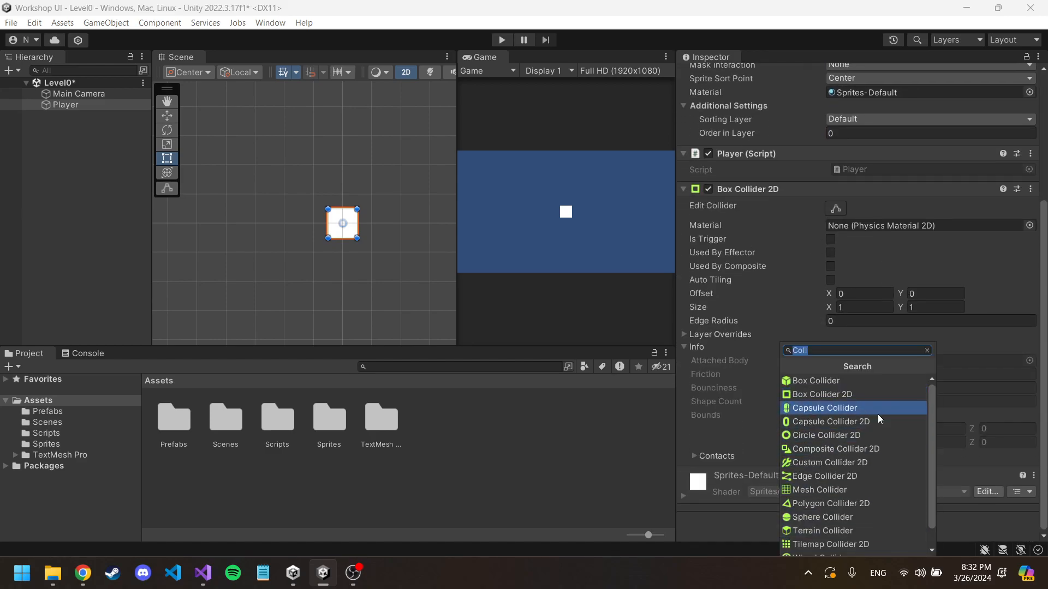
{"action": "type", "text": "Rigid"}
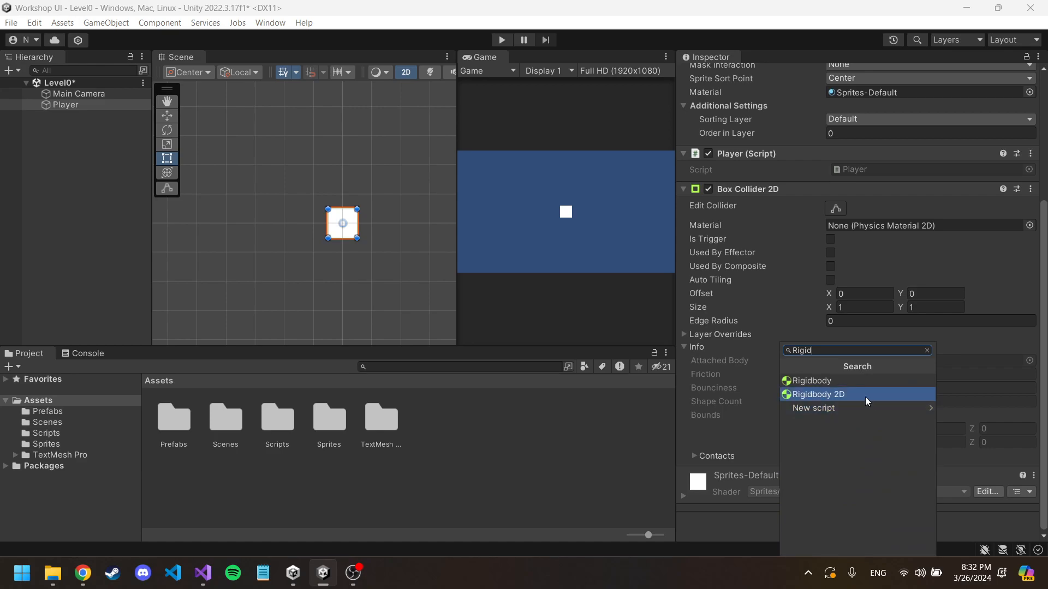
{"action": "left_click", "coordinate": [865, 397]}
Step: Set the Rigidbody 2D's gravity scale to 0 and collapse the Rigidbody 2D and Box Collider 2D components
{"action": "scroll", "coordinate": [866, 398], "scroll_direction": "down", "scroll_amount": 6}
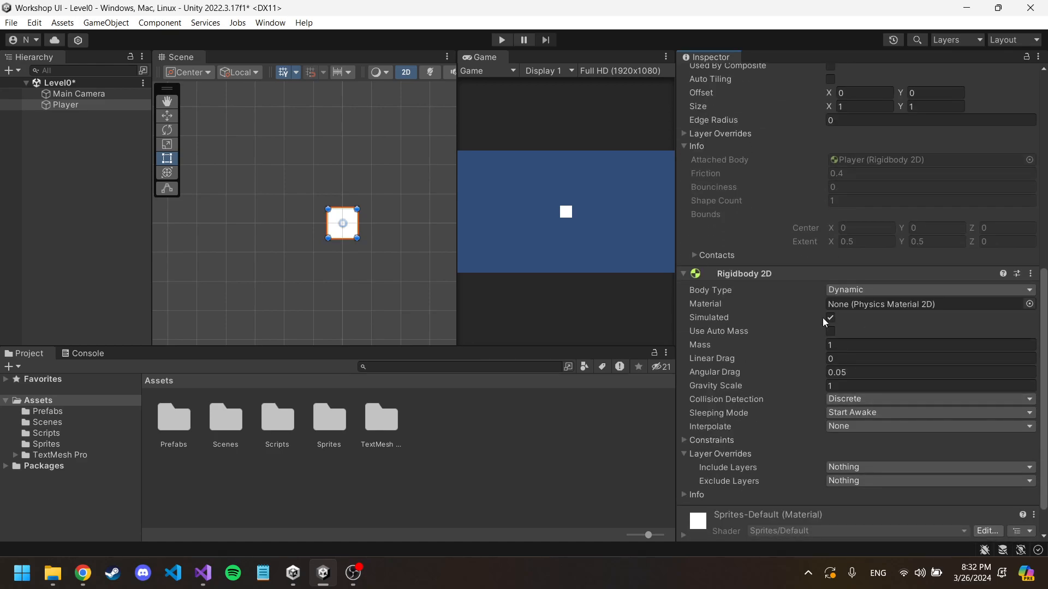
{"action": "left_click", "coordinate": [849, 386]}
{"action": "type", "text": "0"}
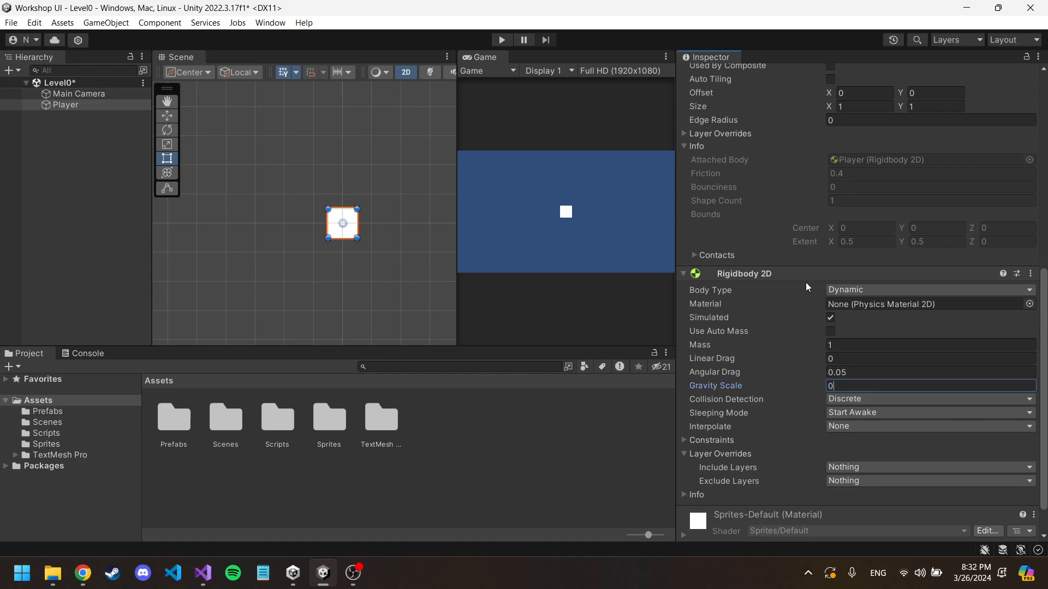
{"action": "left_click", "coordinate": [817, 272]}
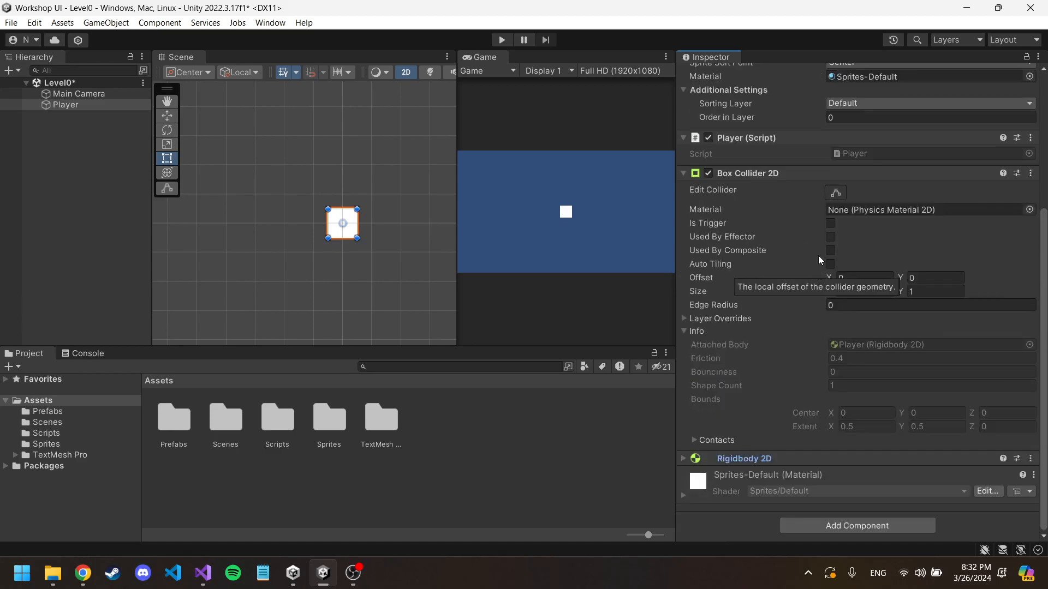
{"action": "left_click", "coordinate": [805, 168]}
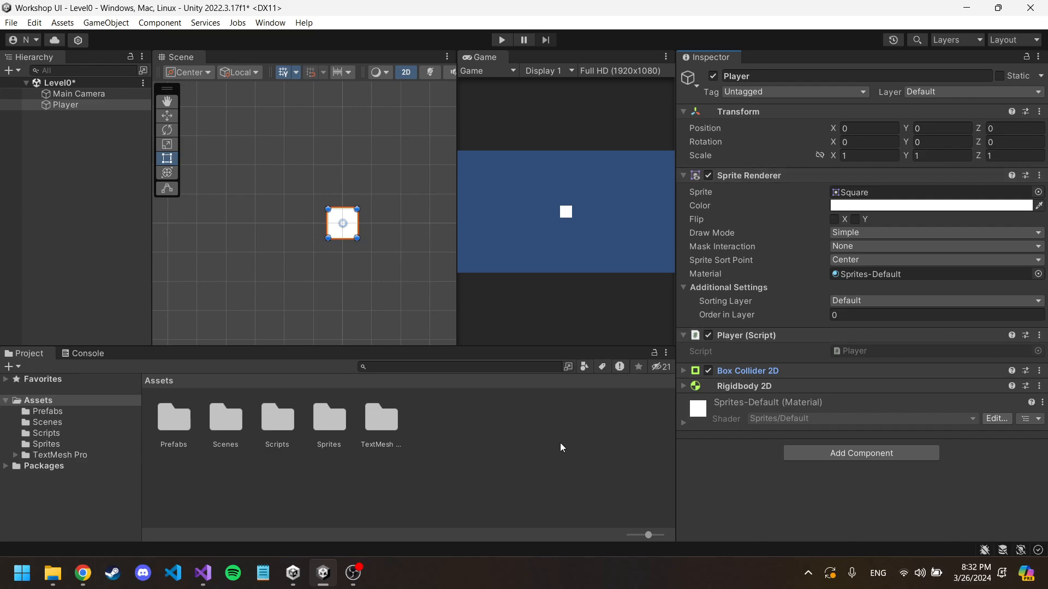
Step: Open the Player script attached to the Player object in Visual Studio
{"action": "left_click", "coordinate": [204, 576]}
{"action": "left_click", "coordinate": [207, 577]}
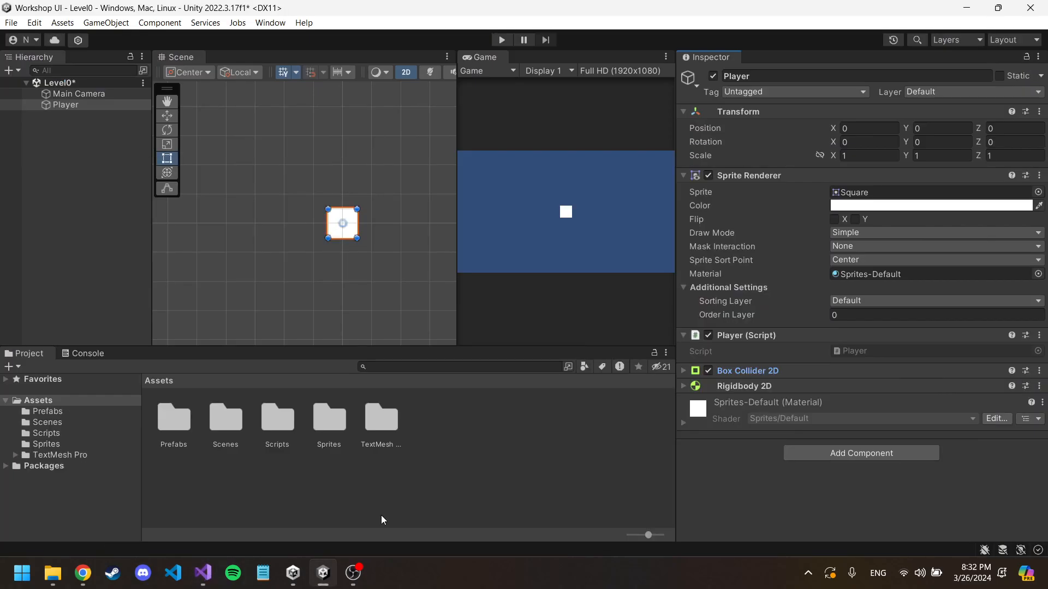
{"action": "double_click", "coordinate": [877, 351]}
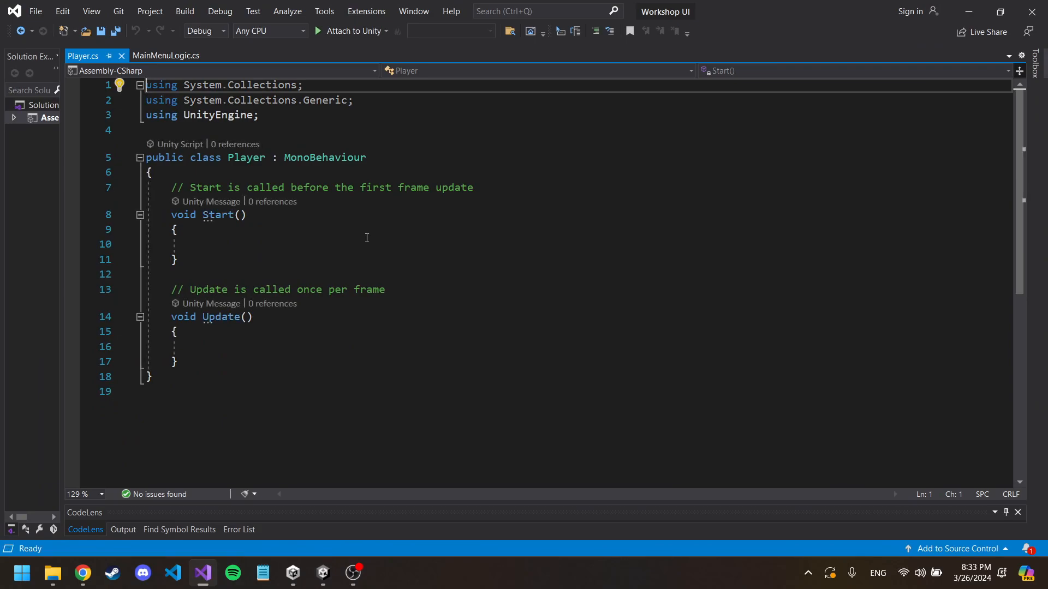
Step: Declare the field "private Rigidbody2D rb;" at the top of the Player class and remove the comment above Start
{"action": "left_click", "coordinate": [246, 176]}
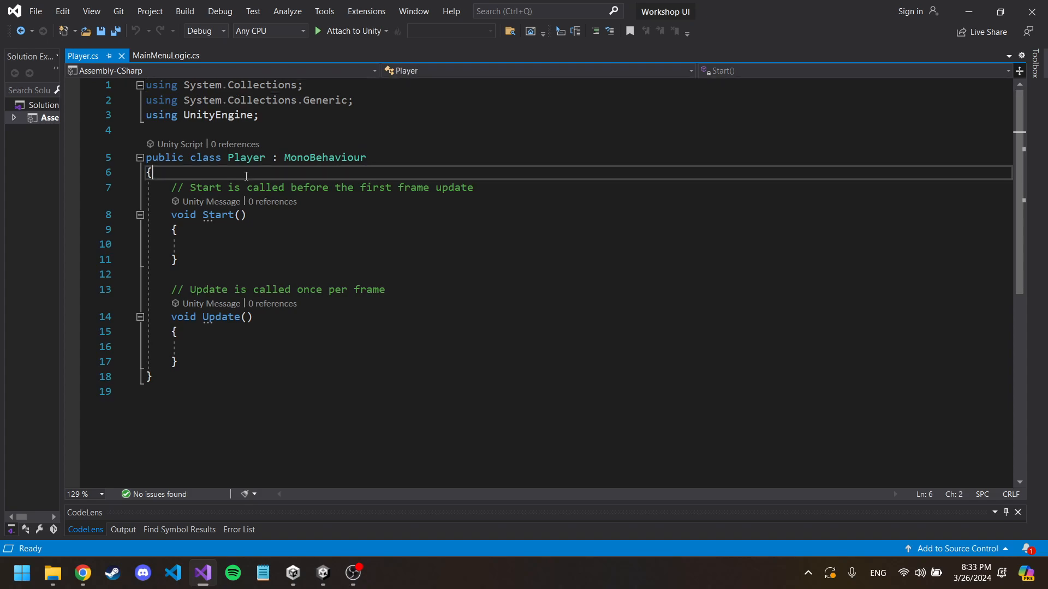
{"action": "key", "text": "Return"}
{"action": "type", "text": "private "}
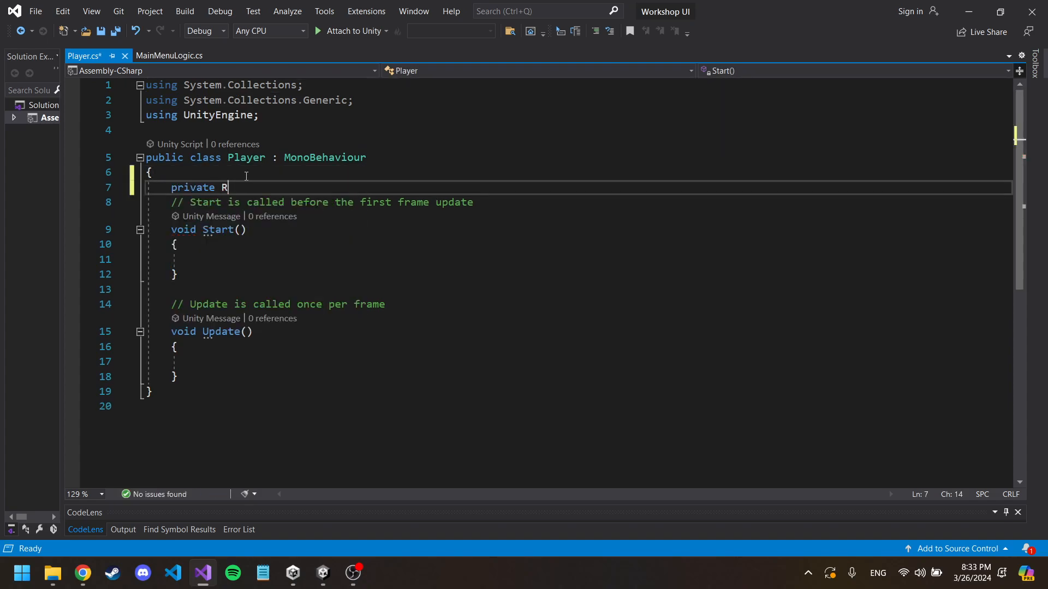
{"action": "type", "text": "Rigidbody2D"}
{"action": "key", "text": "Tab"}
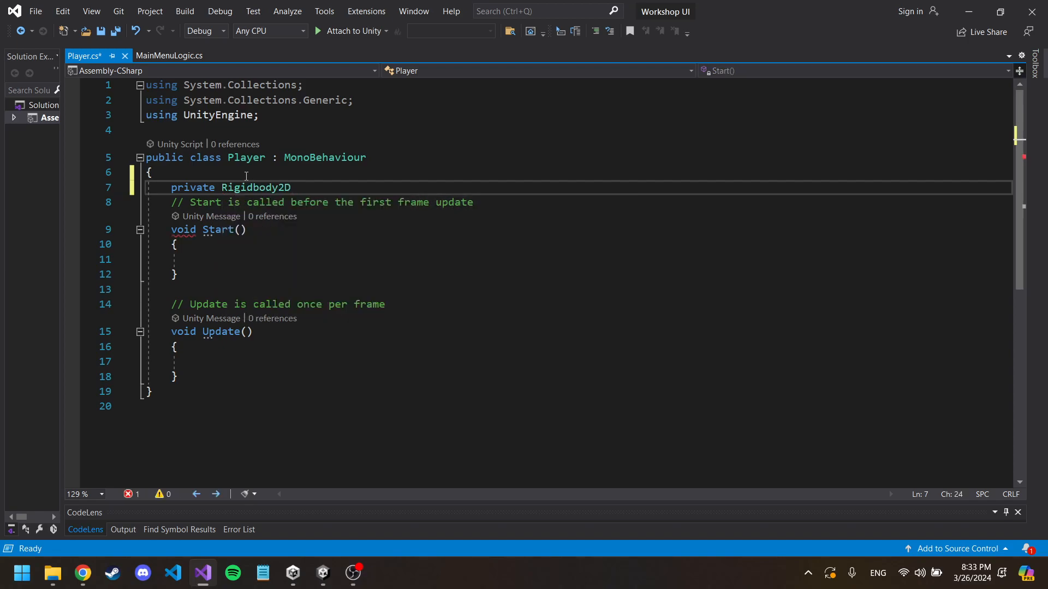
{"action": "type", "text": "rb;"}
{"action": "left_click", "coordinate": [456, 206]}
{"action": "key", "text": "ctrl+x"}
Step: Write "rb = GetComponent<Rigidbody2D>();" in the Start method and remove the comment above Update
{"action": "left_click", "coordinate": [297, 245]}
{"action": "type", "text": "rb = "}
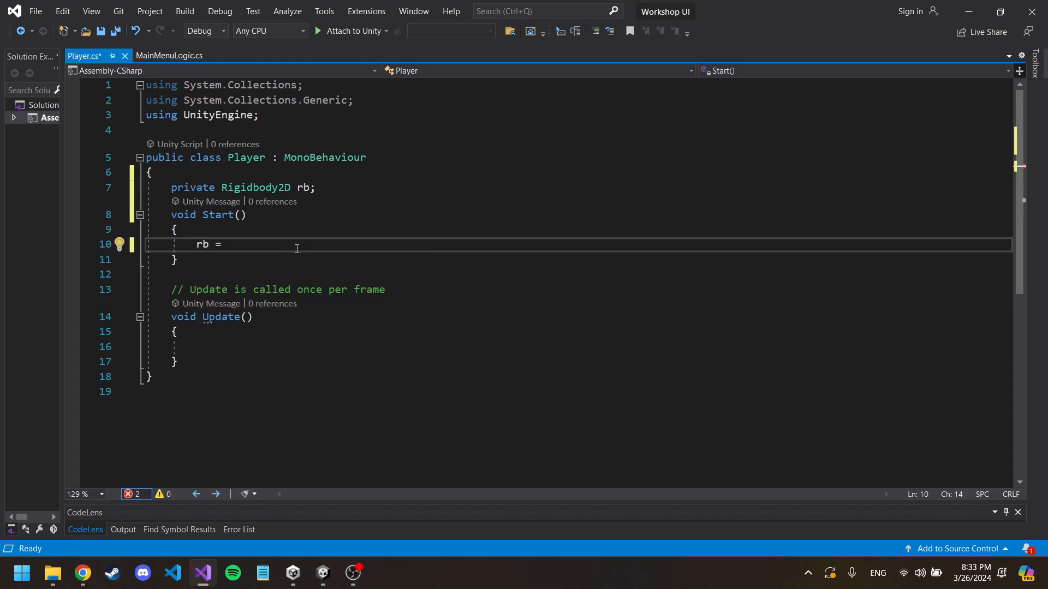
{"action": "type", "text": "Get"}
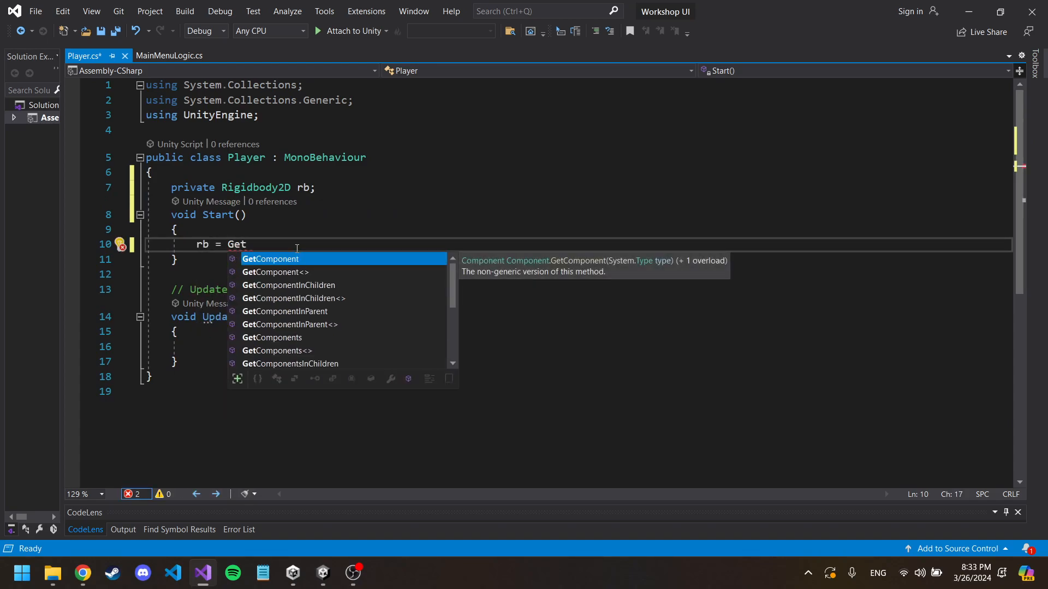
{"action": "key", "text": "Tab"}
{"action": "type", "text": ","}
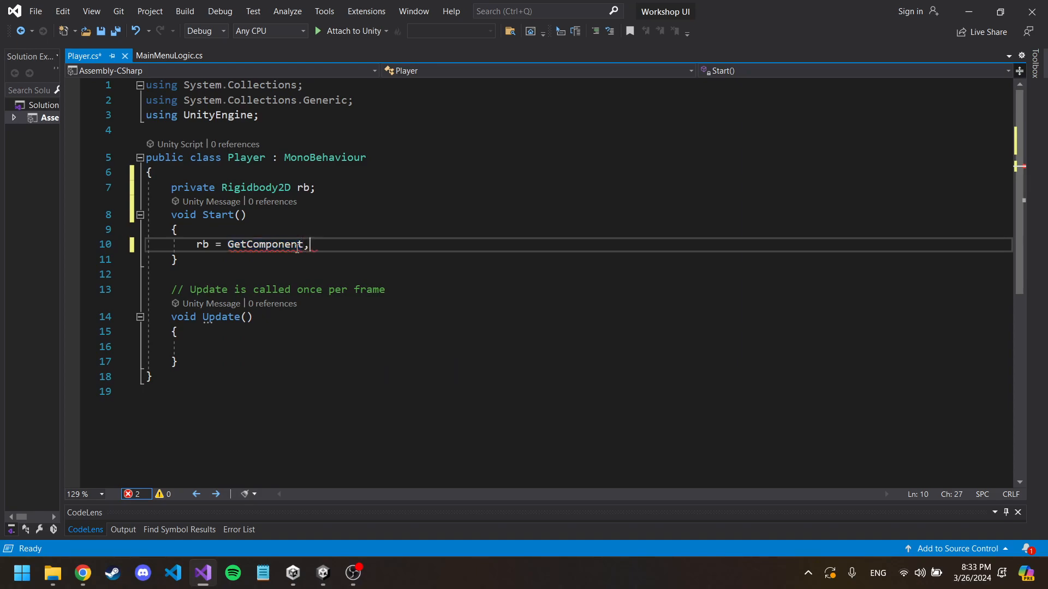
{"action": "type", "text": "<Rigidbody2D"}
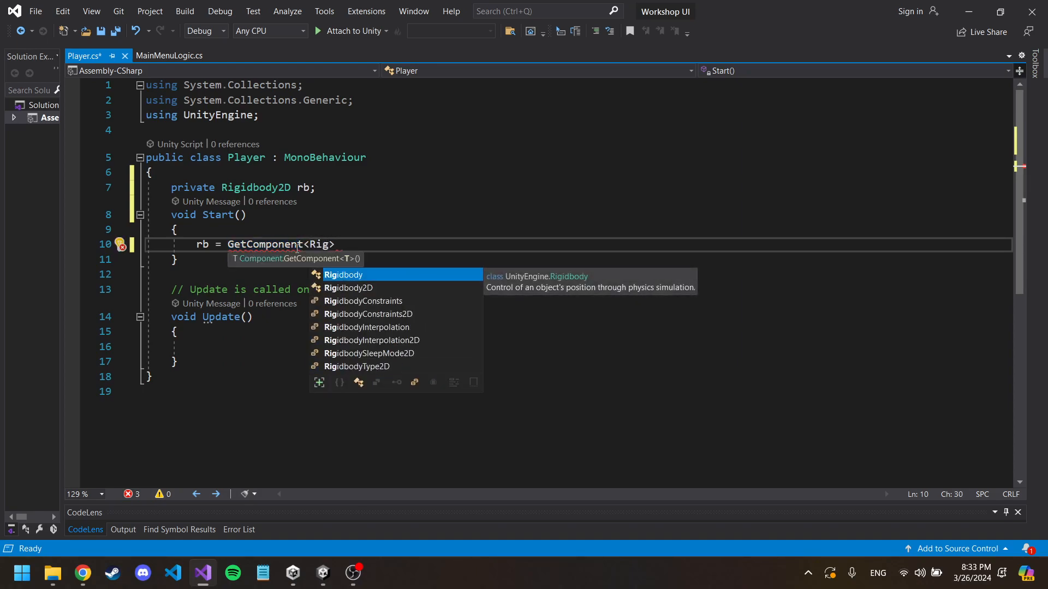
{"action": "type", "text": ">()"}
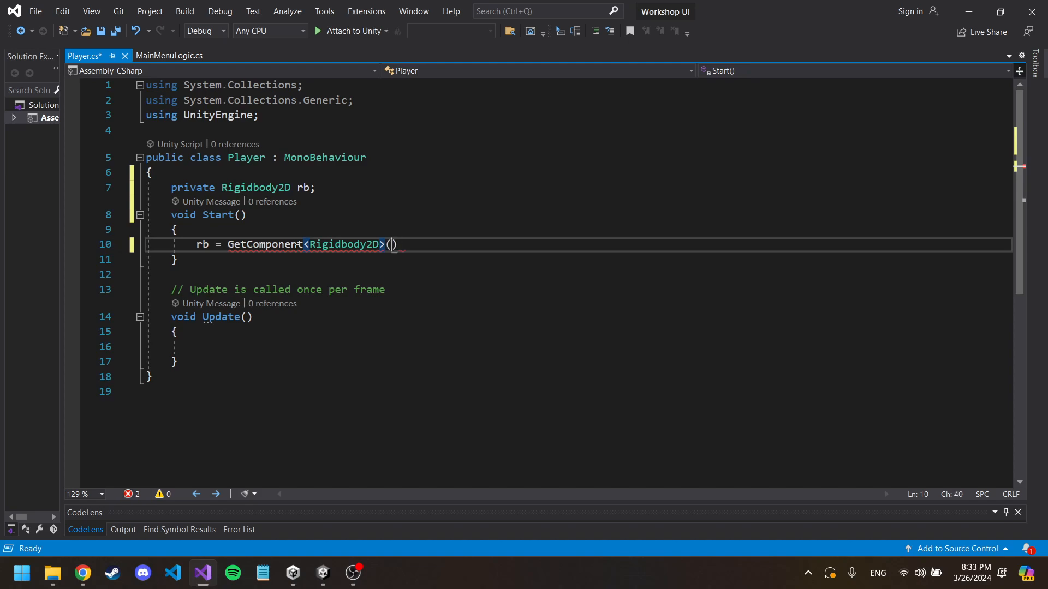
{"action": "type", "text": ";"}
{"action": "left_click", "coordinate": [416, 290]}
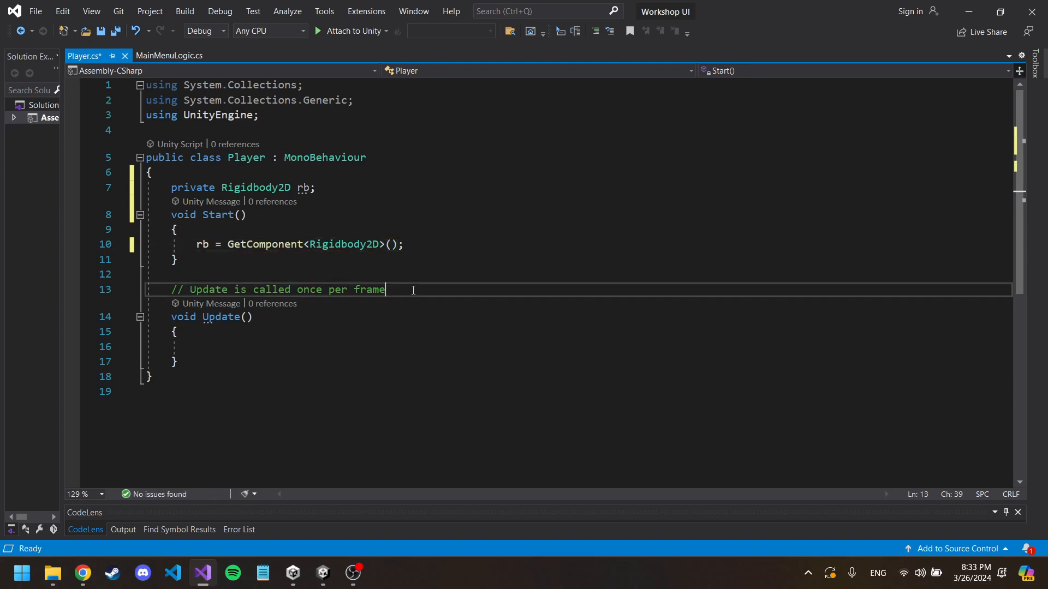
{"action": "key", "text": "ctrl+x"}
Step: Write "float x = Input.GetAxis("Horizontal");" in the Update method
{"action": "left_click", "coordinate": [288, 330]}
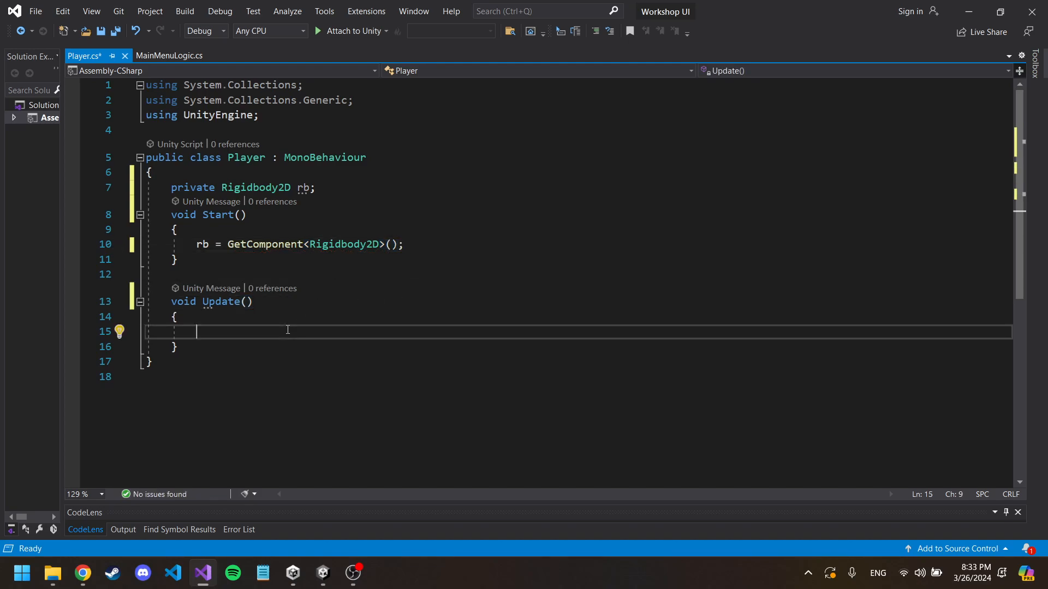
{"action": "type", "text": "float x = I"}
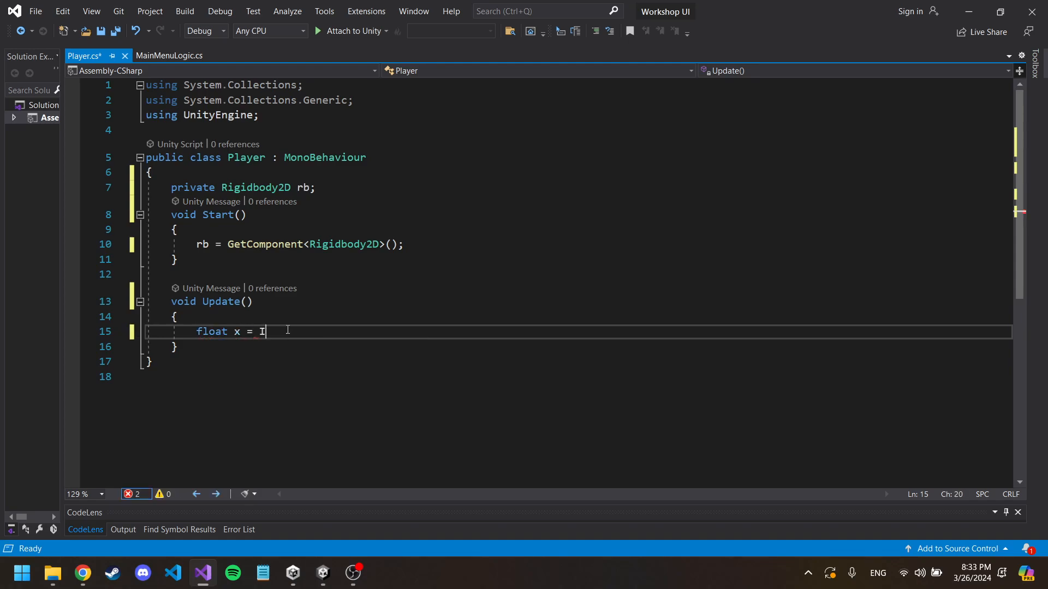
{"action": "type", "text": "nput.G"}
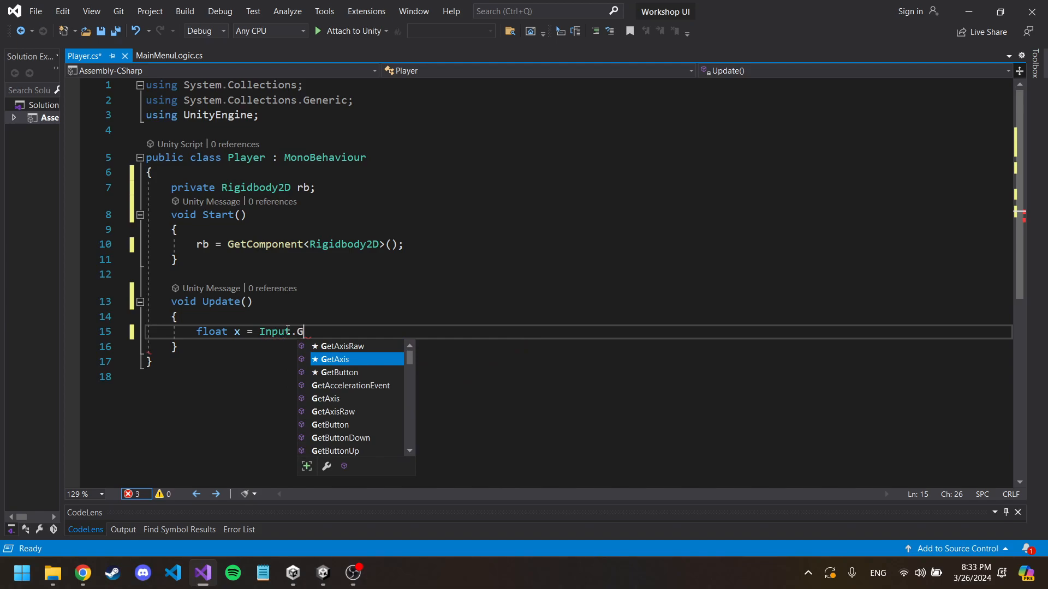
{"action": "type", "text": "etAxis("}
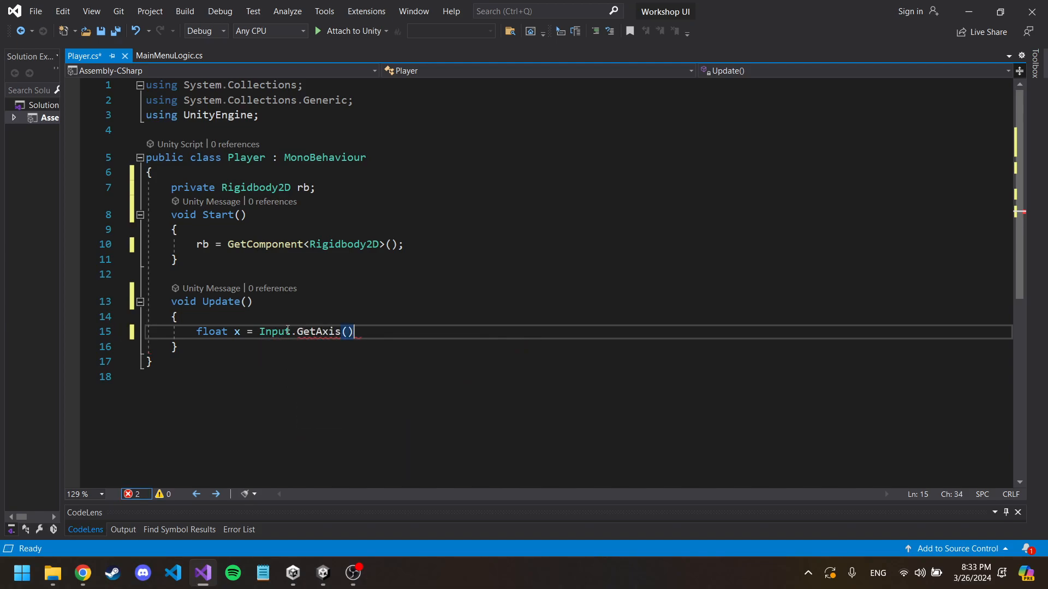
{"action": "type", "text": "\""}
{"action": "key", "text": "BackSpace"}
{"action": "type", "text": "oro"}
{"action": "key", "text": "BackSpace"}
{"action": "type", "text": "io"}
{"action": "key", "text": "BackSpace"}
{"action": "type", "text": "zontal\");"}
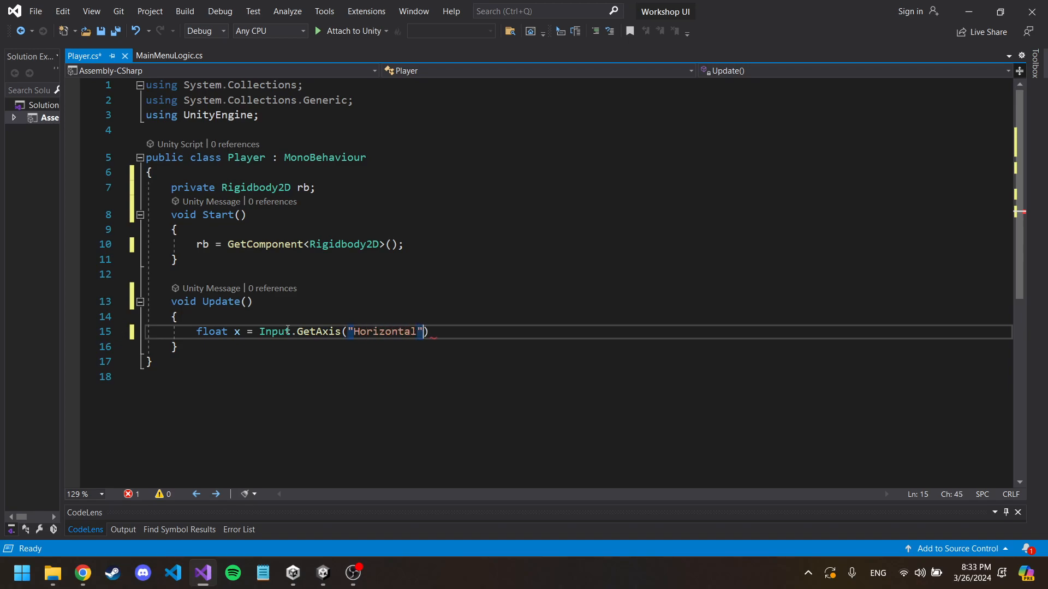
Step: Add the line "float y = Input.GetAxis("Vertical");" below the x declaration in Update
{"action": "key", "text": "Return"}
{"action": "type", "text": "float y = In"}
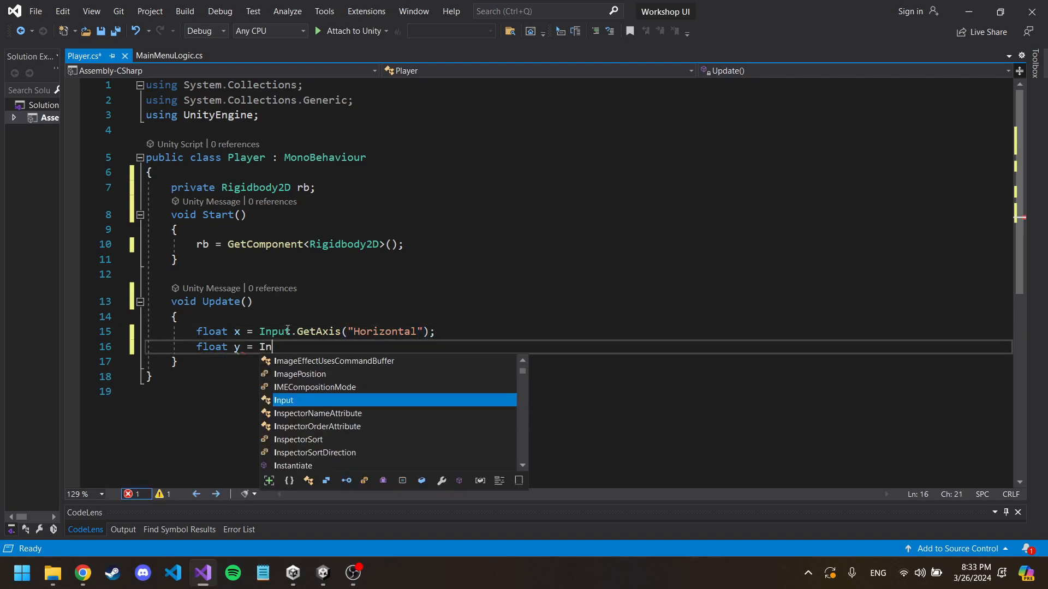
{"action": "type", "text": "put.GetAxis"}
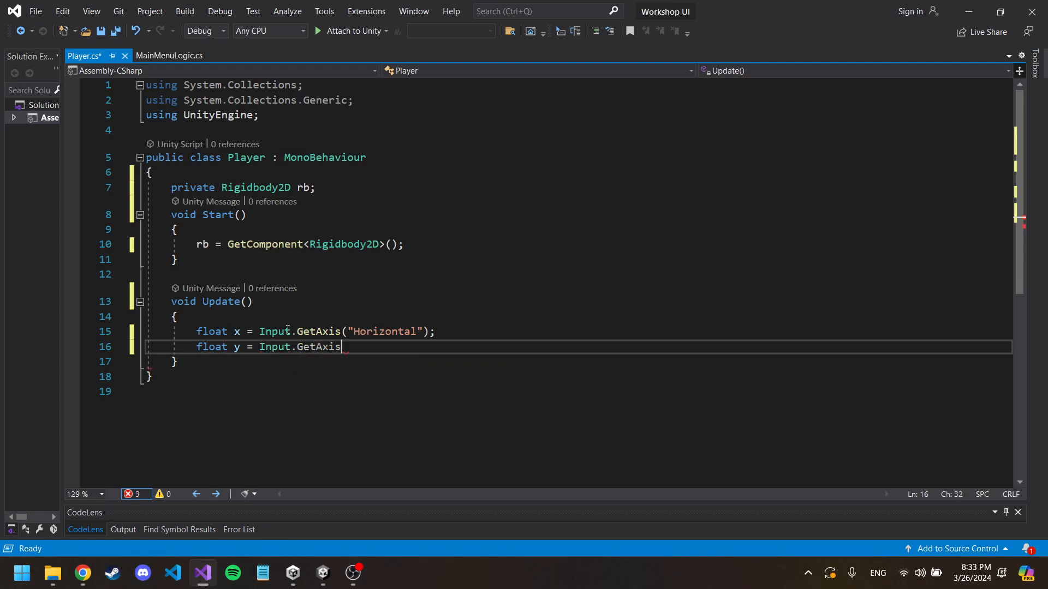
{"action": "type", "text": "(\"Vertical\");"}
Step: Change both GetAxis calls in Update to GetAxisRaw
{"action": "left_click", "coordinate": [344, 333]}
{"action": "type", "text": "Raw"}
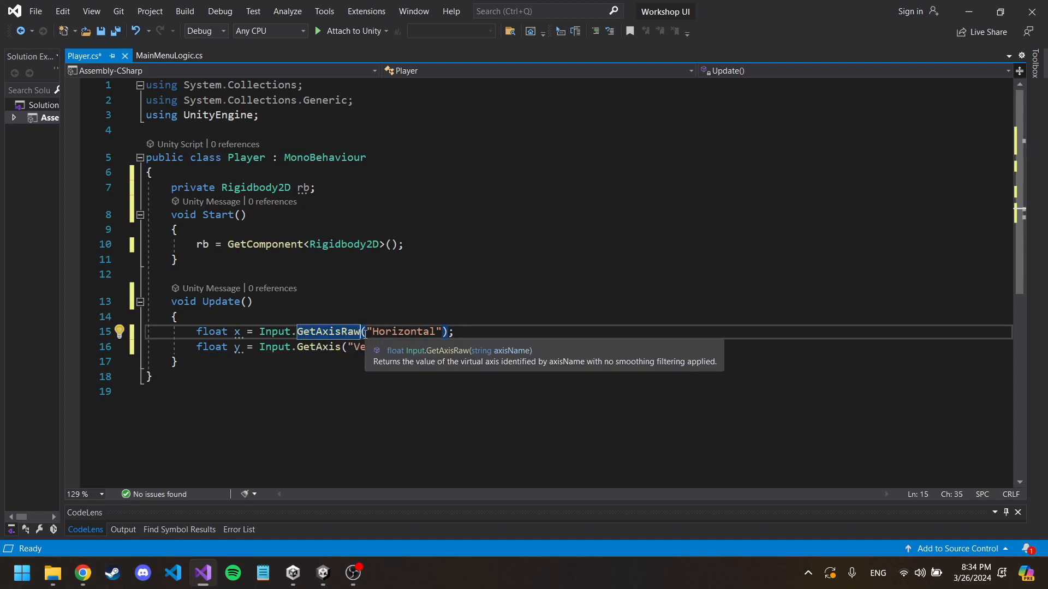
{"action": "left_click_drag", "start_coordinate": [448, 332], "coordinate": [347, 334]}
{"action": "left_click", "coordinate": [348, 357]}
{"action": "left_click", "coordinate": [342, 347]}
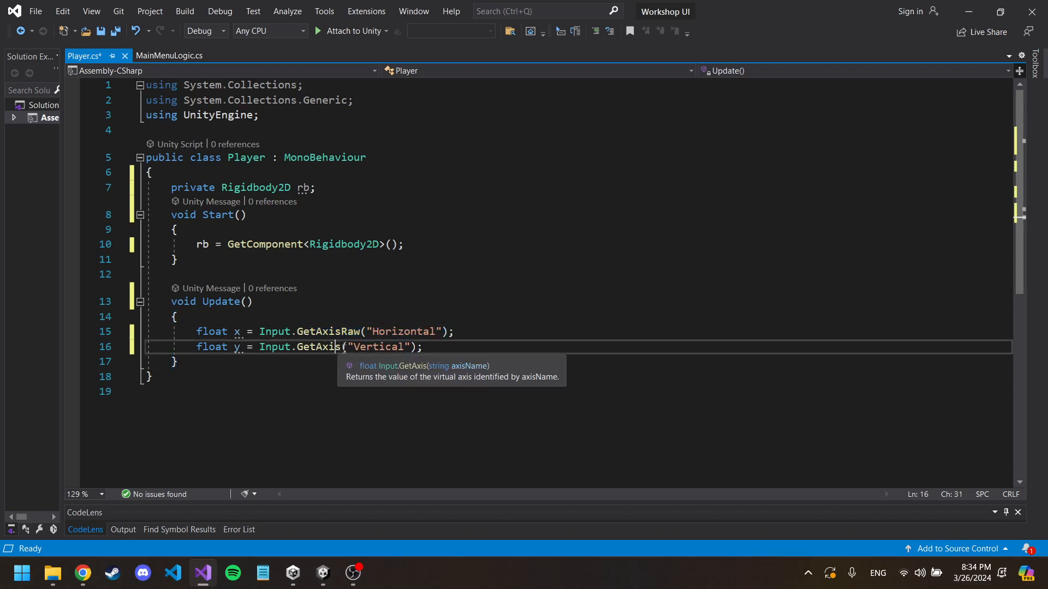
{"action": "type", "text": "Raw"}
Step: Below the axis inputs, after a blank line, add "Vector2 direction = new Vector2(x, y).normalized;"
{"action": "left_click", "coordinate": [481, 348]}
{"action": "key", "text": "Return"}
{"action": "key", "text": "Return"}
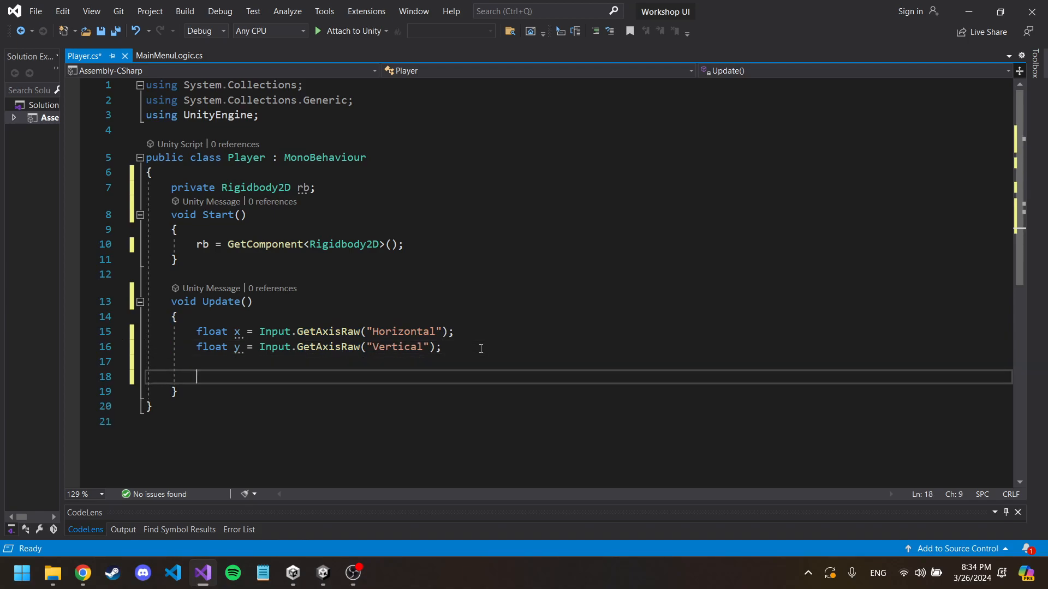
{"action": "type", "text": "Vector2"}
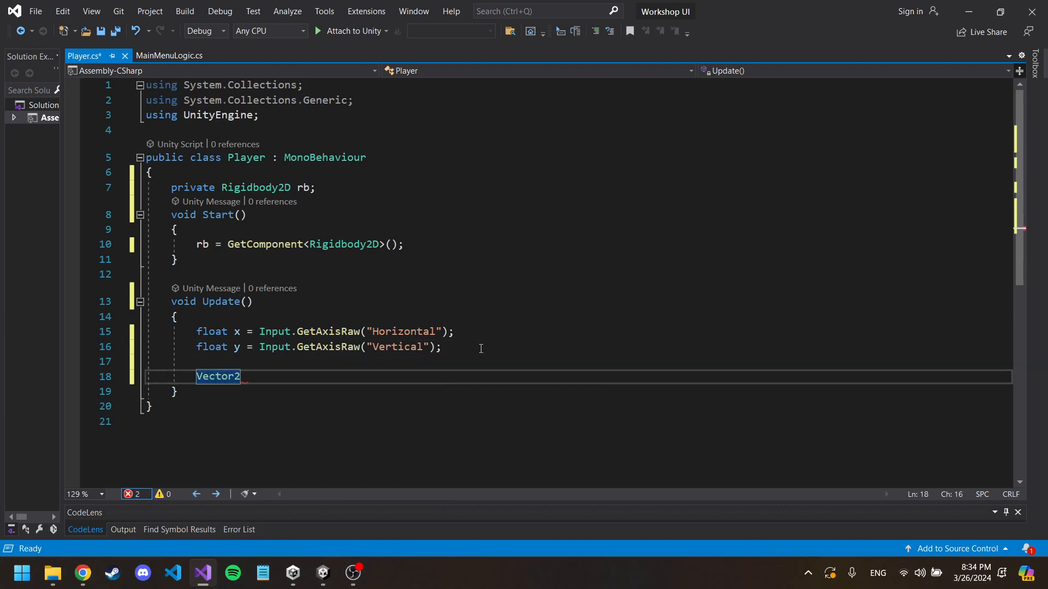
{"action": "type", "text": " direction"}
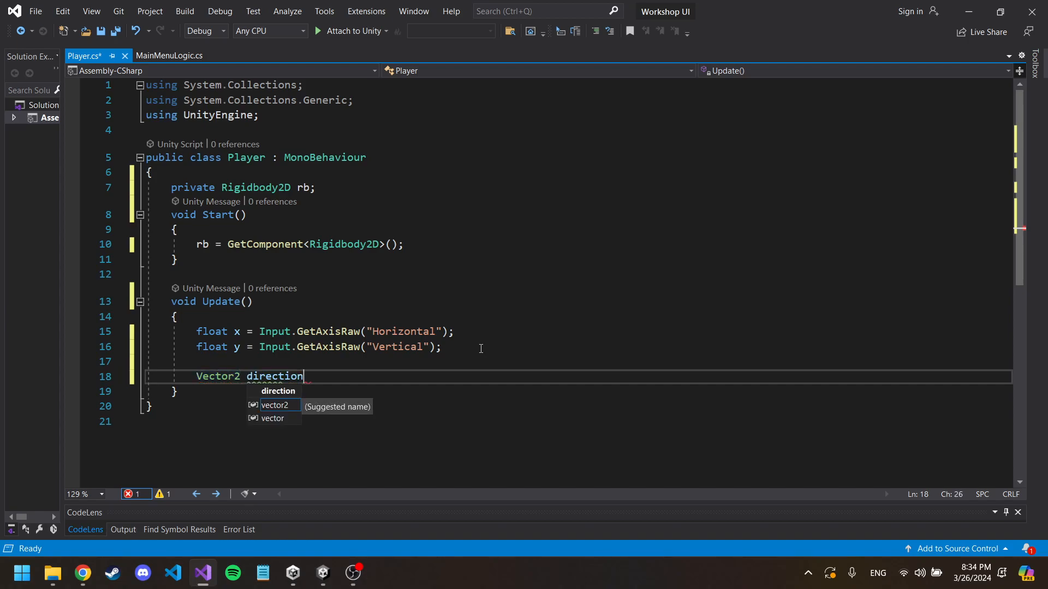
{"action": "type", "text": " = "}
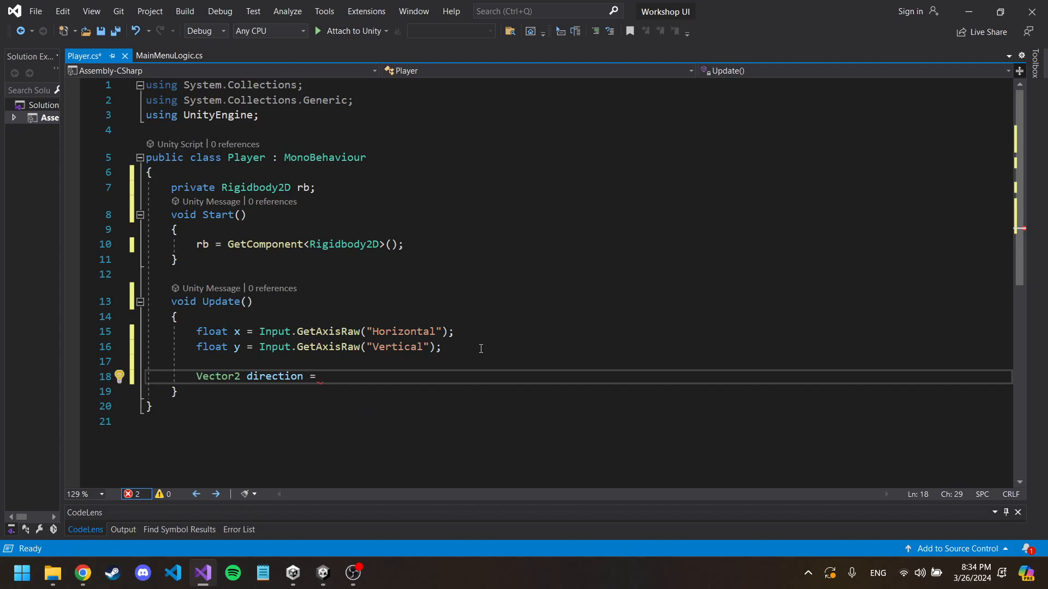
{"action": "type", "text": "new V"}
{"action": "type", "text": "ector2"}
{"action": "type", "text": "(x, y"}
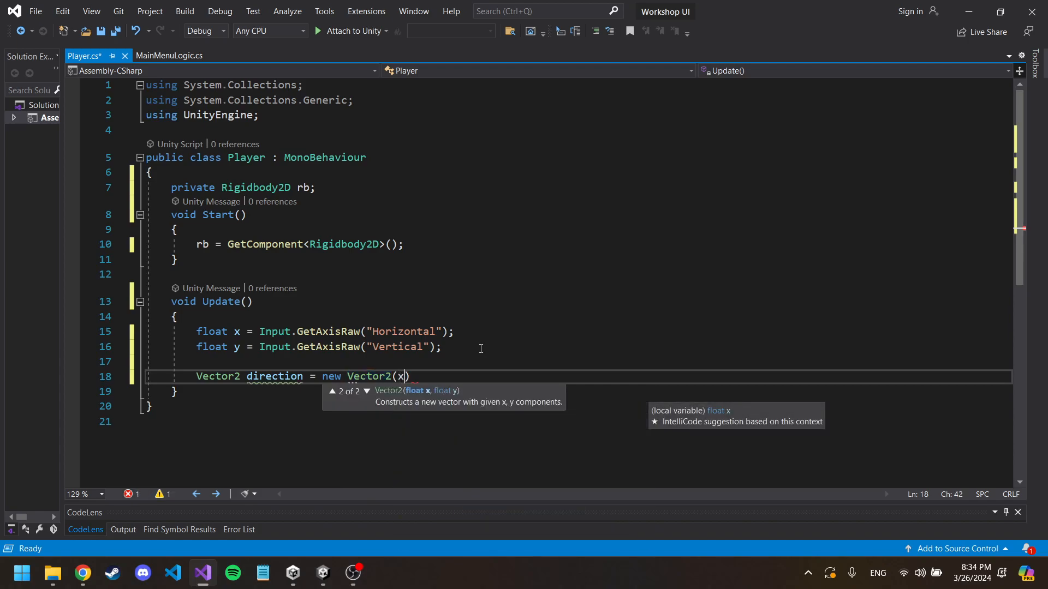
{"action": "type", "text": ").no"}
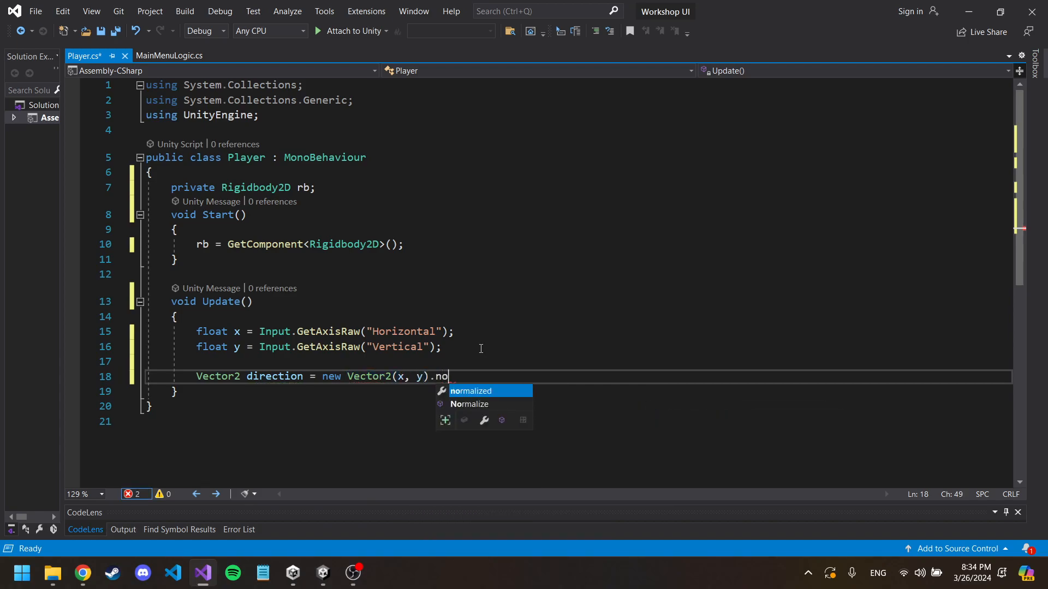
{"action": "key", "text": "Tab"}
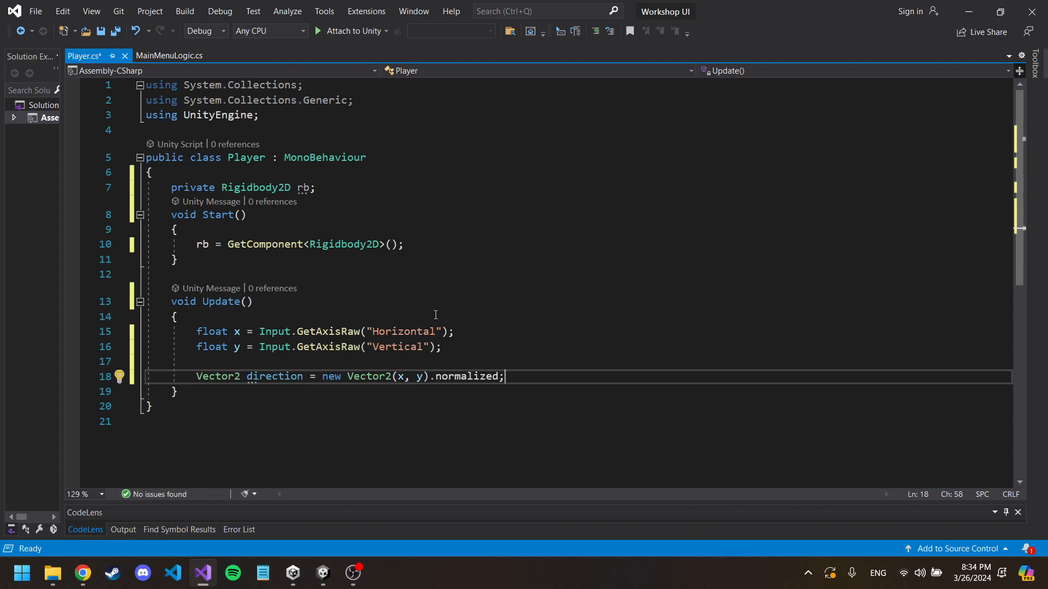
{"action": "left_click_drag", "start_coordinate": [266, 334], "coordinate": [348, 350]}
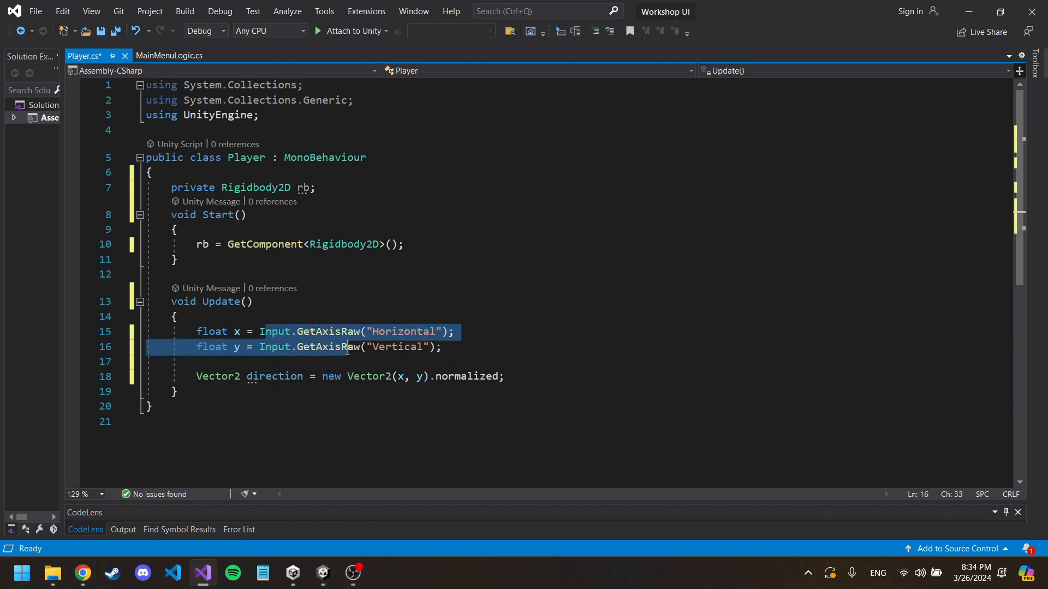
{"action": "left_click", "coordinate": [434, 347]}
{"action": "left_click_drag", "start_coordinate": [430, 376], "coordinate": [322, 376]}
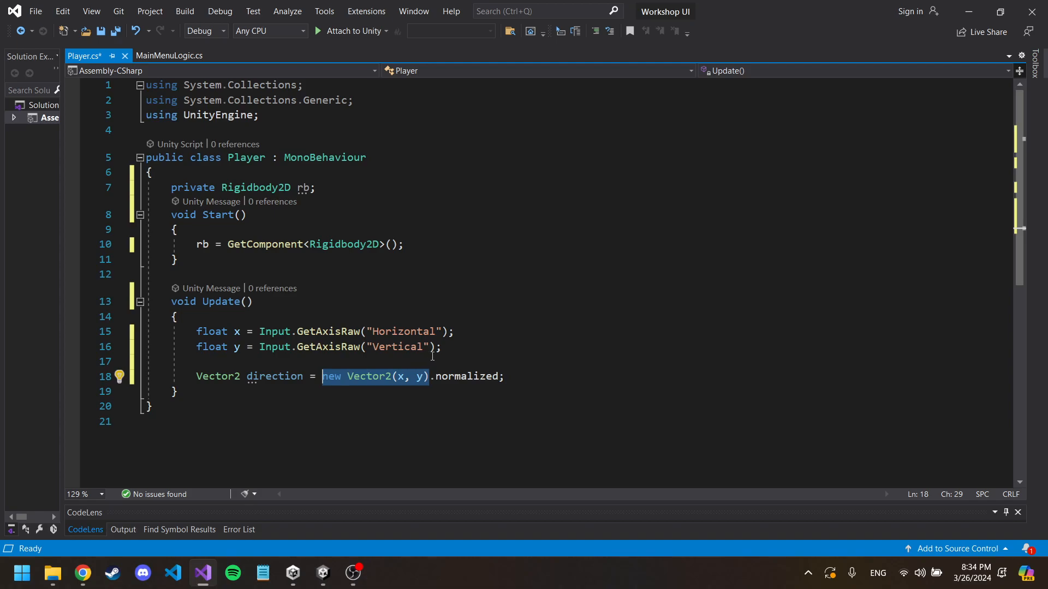
{"action": "left_click", "coordinate": [543, 376]}
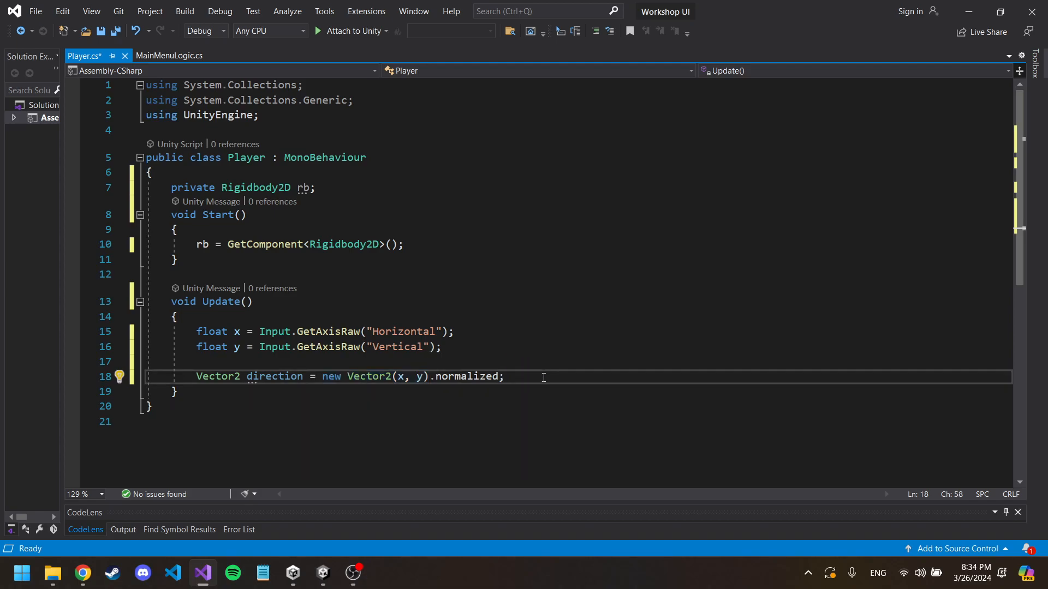
Step: Below the direction declaration in Update, add "Vector2 newVelocity = direction * 2000f * Time.deltaTime;"
{"action": "key", "text": "Return"}
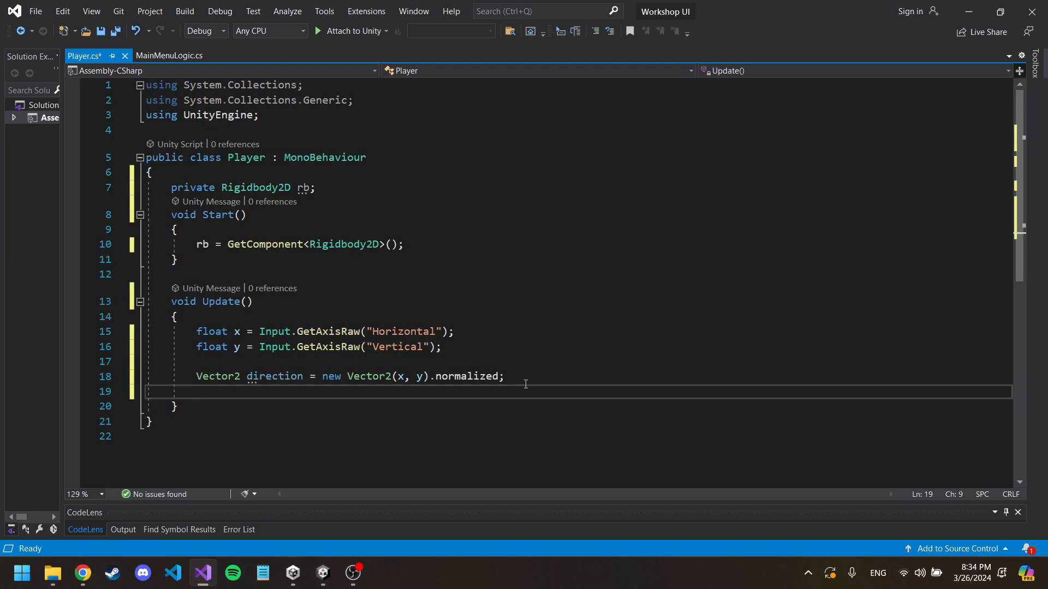
{"action": "type", "text": "Vect"}
{"action": "key", "text": "Tab"}
{"action": "type", "text": "newV"}
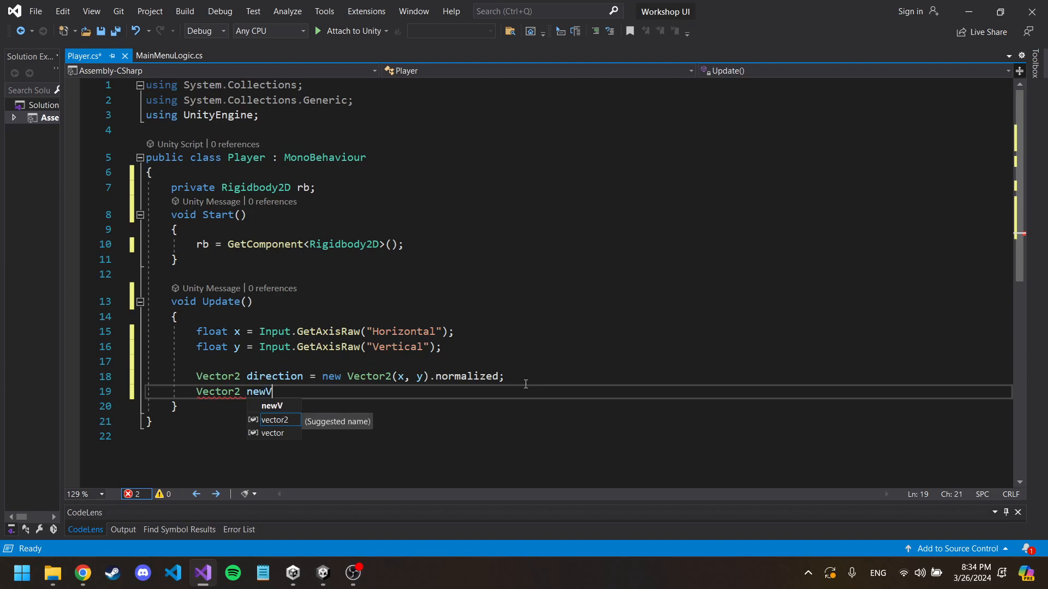
{"action": "type", "text": "elocity = "}
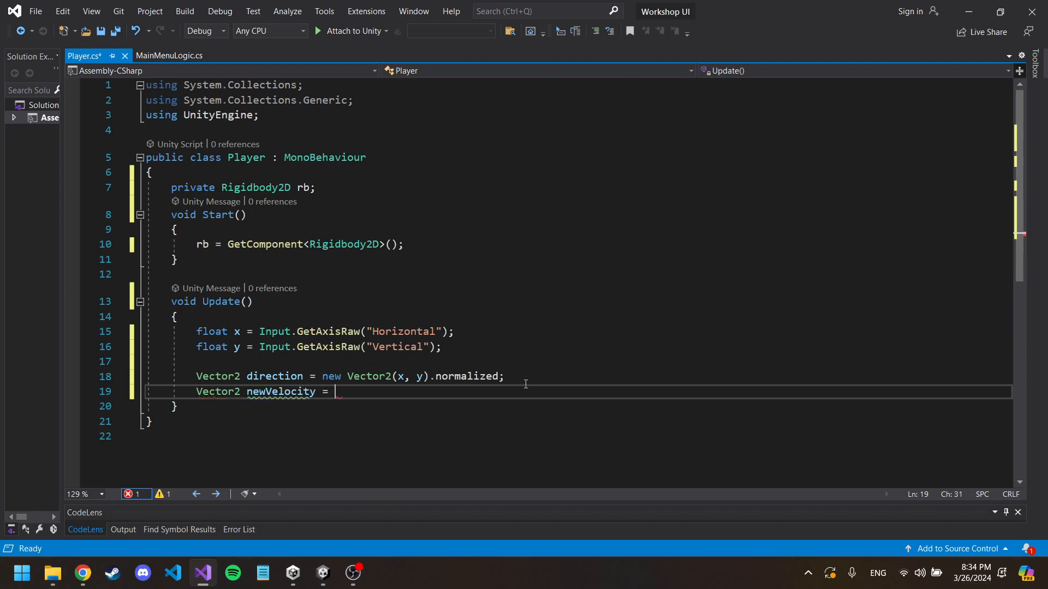
{"action": "type", "text": "direction"}
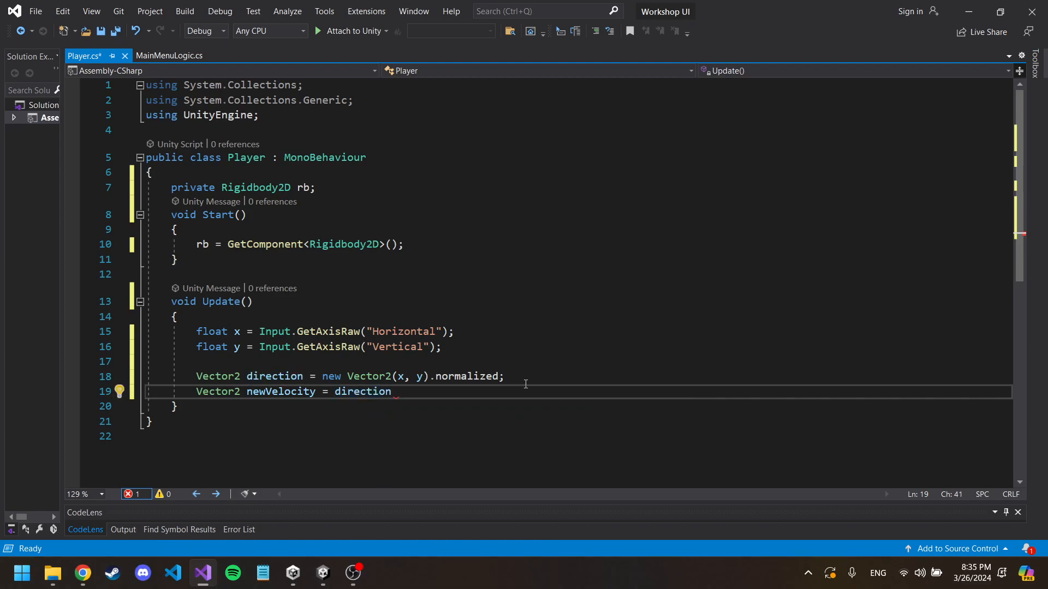
{"action": "type", "text": " * 2000f * Time.deltaTime"}
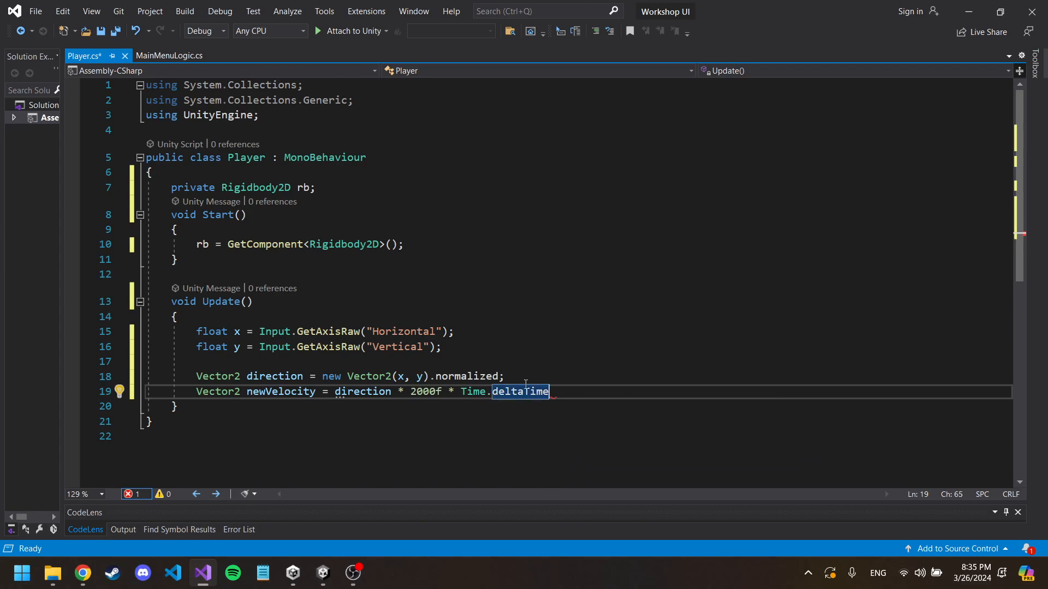
{"action": "type", "text": ";"}
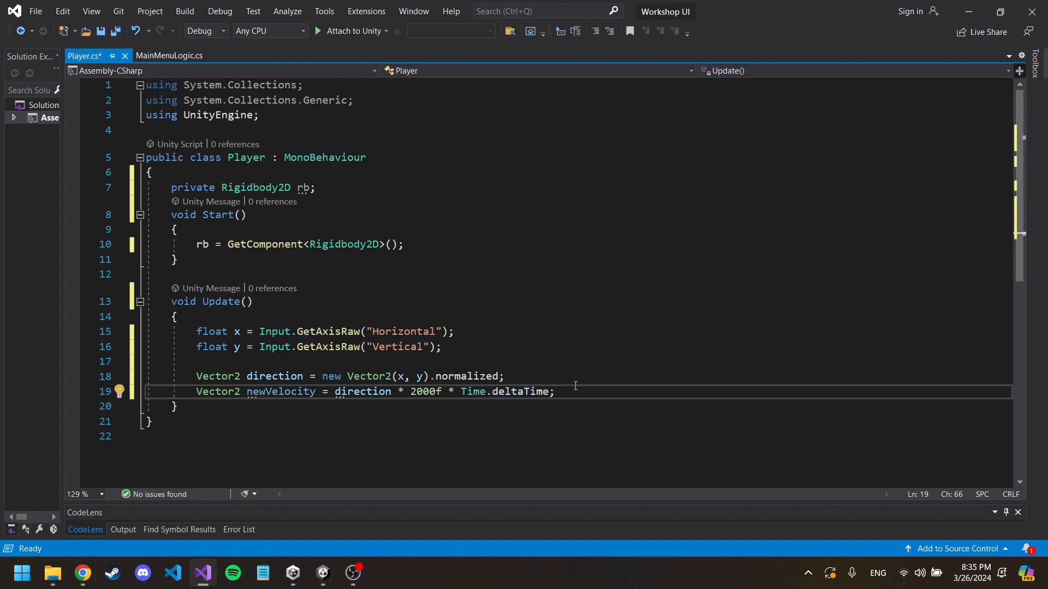
Step: After a blank line below newVelocity, add "rb.velocity = newVelocity;" and save the Player script
{"action": "key", "text": "Return"}
{"action": "key", "text": "Return"}
{"action": "type", "text": "rb"}
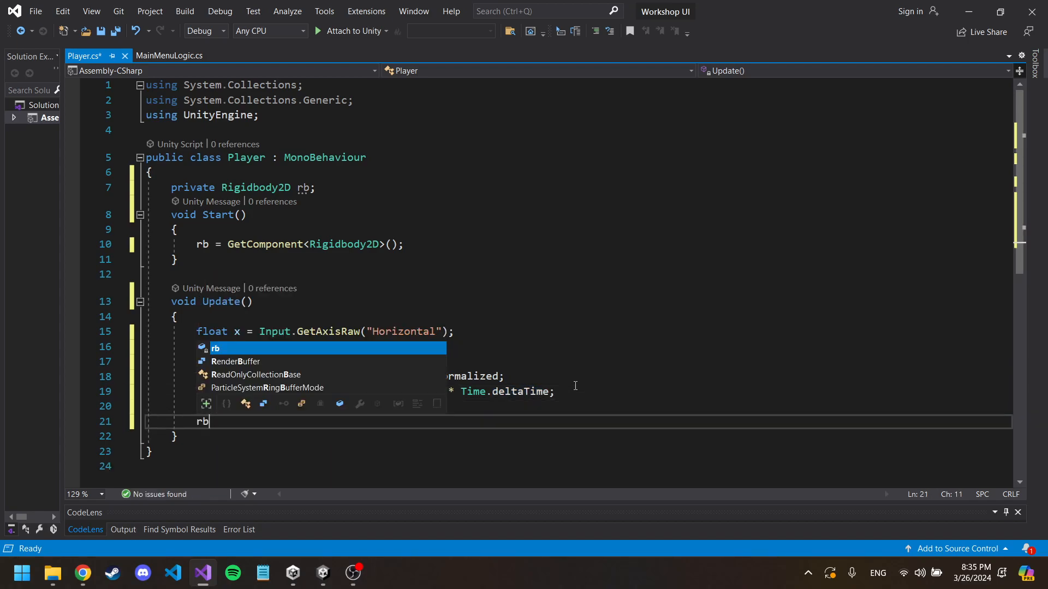
{"action": "type", "text": ".ve"}
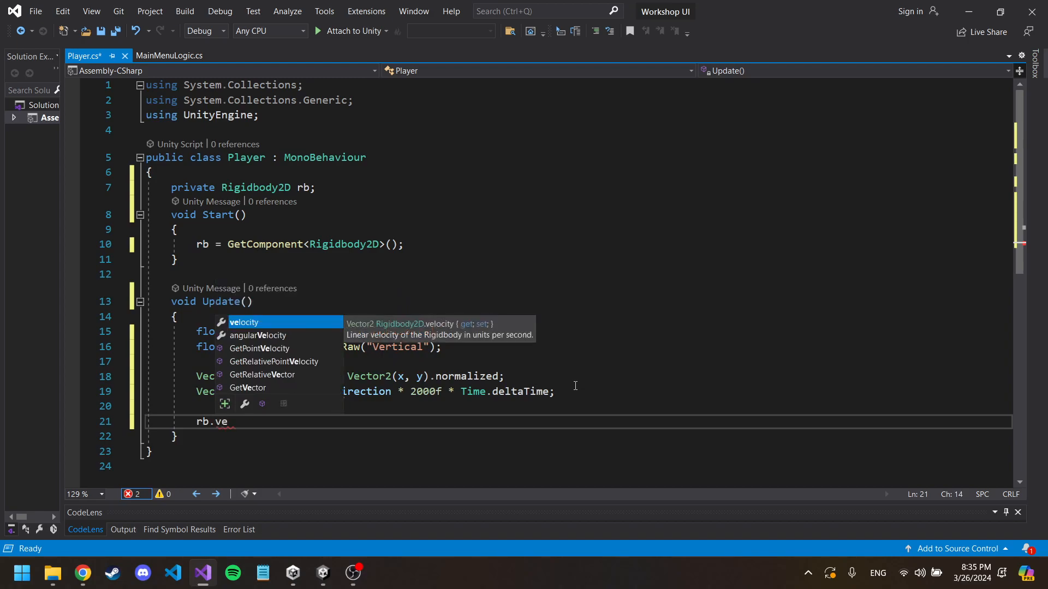
{"action": "type", "text": "locity = "}
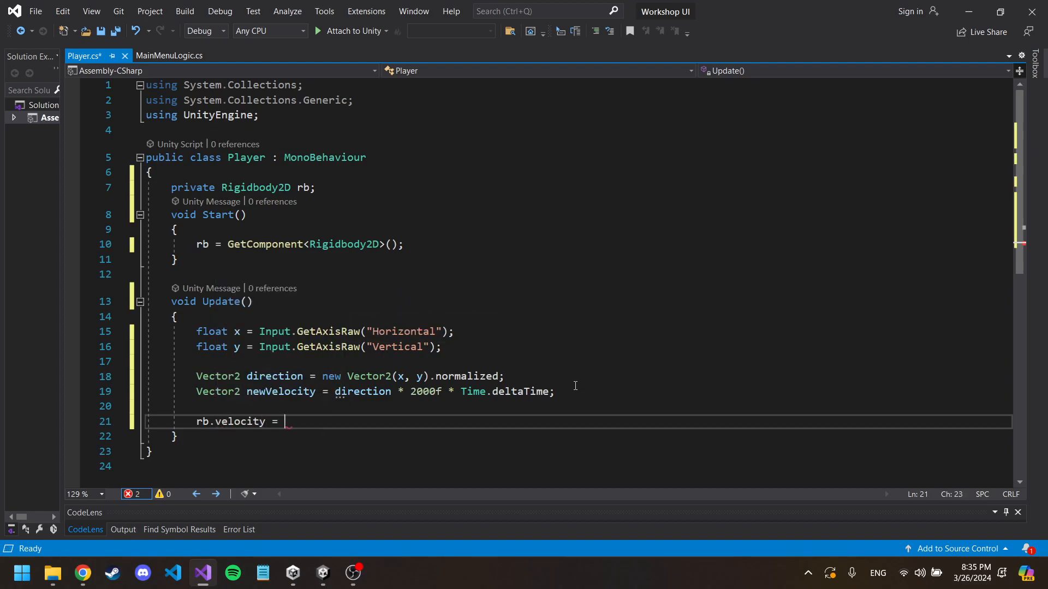
{"action": "type", "text": "newVelocity"}
{"action": "left_click", "coordinate": [207, 421]}
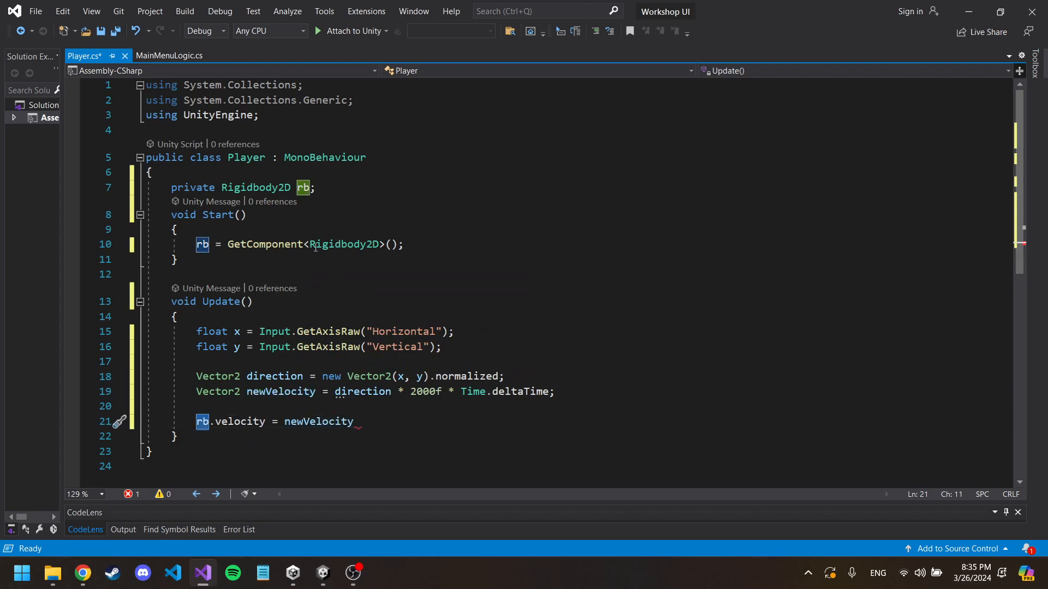
{"action": "left_click_drag", "start_coordinate": [310, 243], "coordinate": [380, 241]}
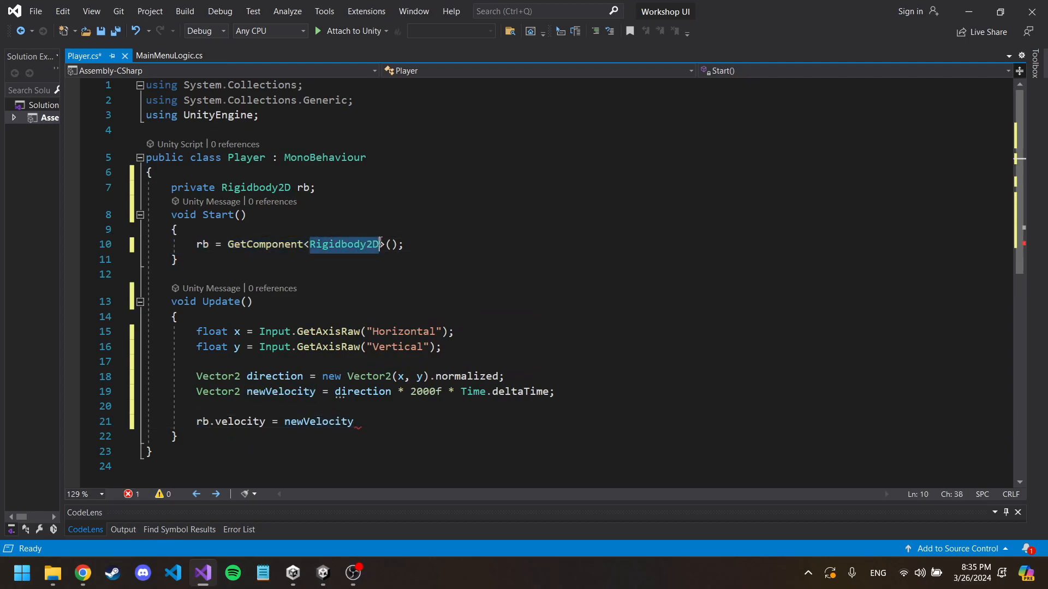
{"action": "left_click", "coordinate": [364, 422]}
{"action": "type", "text": ";"}
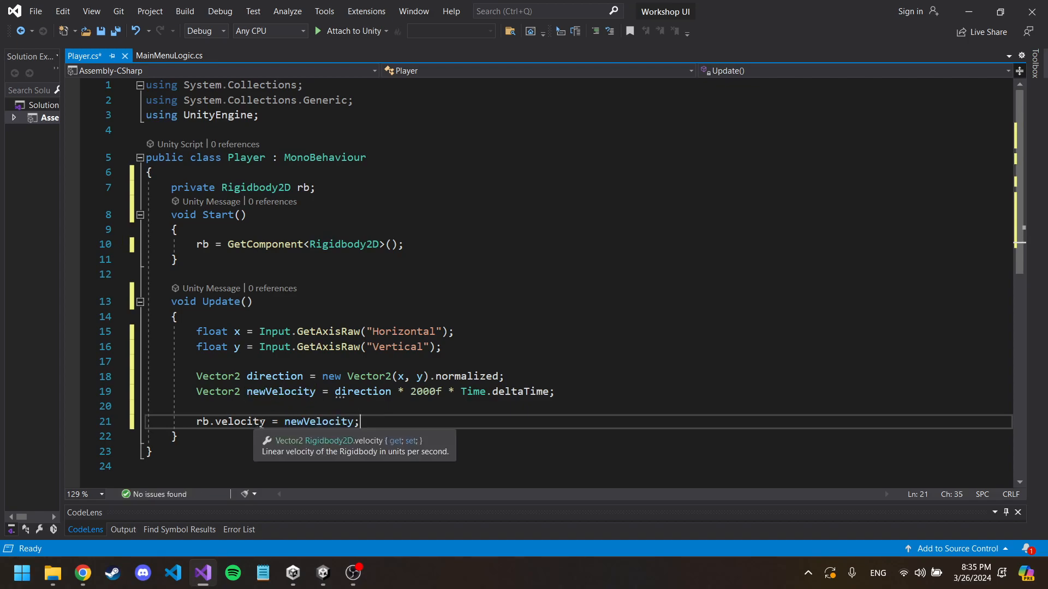
{"action": "left_click_drag", "start_coordinate": [271, 421], "coordinate": [191, 428]}
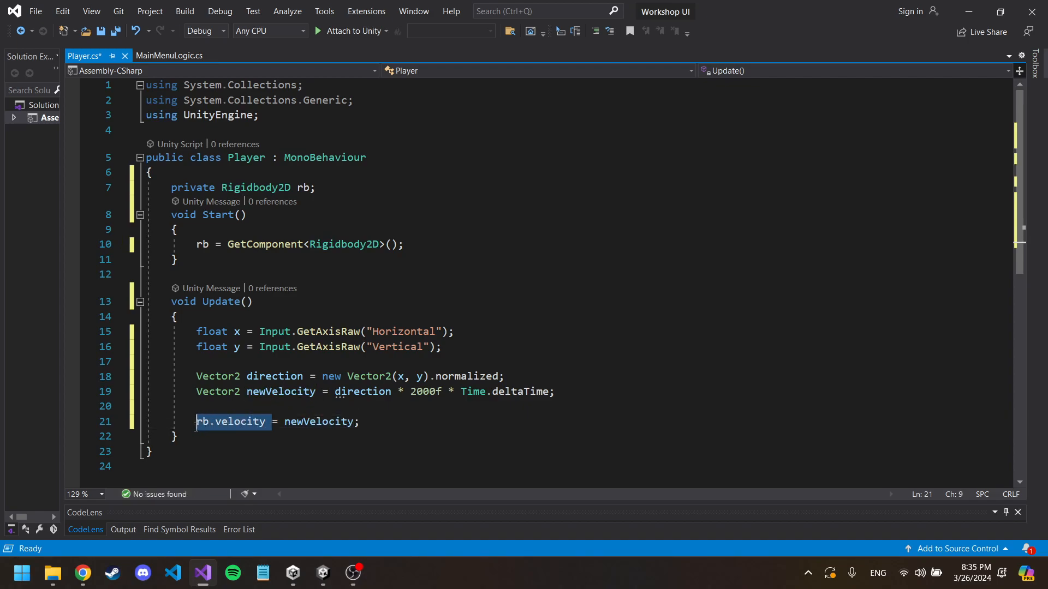
{"action": "left_click", "coordinate": [404, 361]}
{"action": "key", "text": "ctrl+s"}
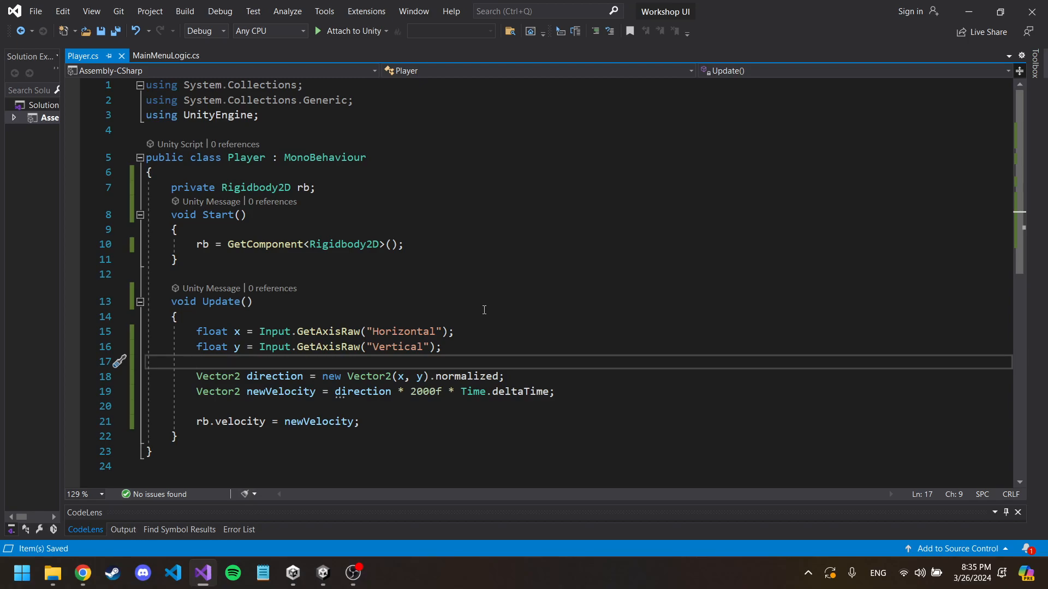
Step: Switch to Unity, run the Level0 scene and test moving the Player square in all four directions
{"action": "left_click", "coordinate": [323, 573]}
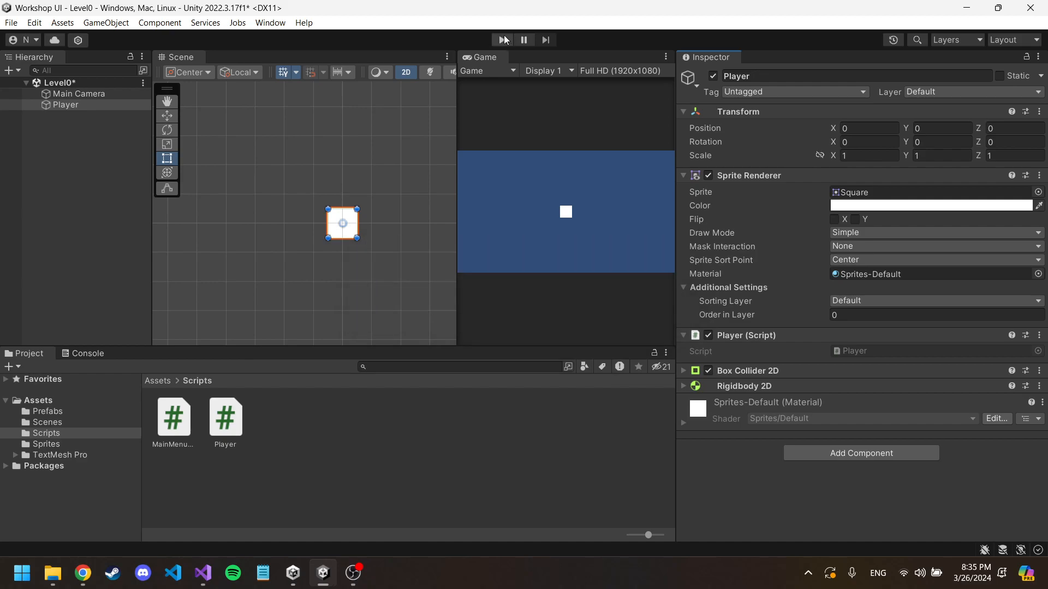
{"action": "left_click", "coordinate": [503, 40]}
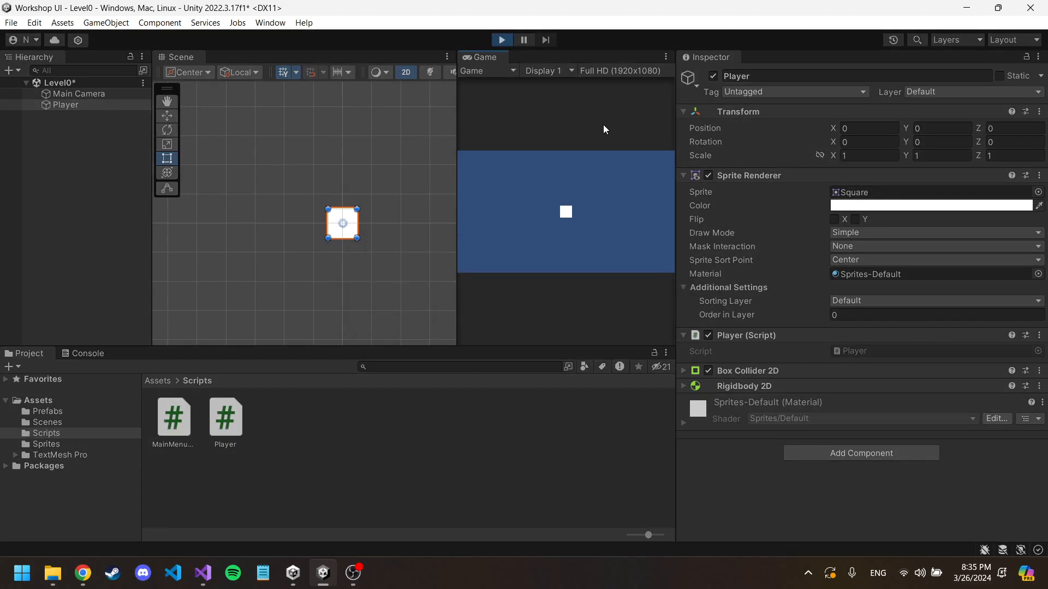
{"action": "key", "text": "w"}
{"action": "key", "text": "d"}
{"action": "key", "text": "s"}
{"action": "key", "text": "a"}
{"action": "key", "text": "w"}
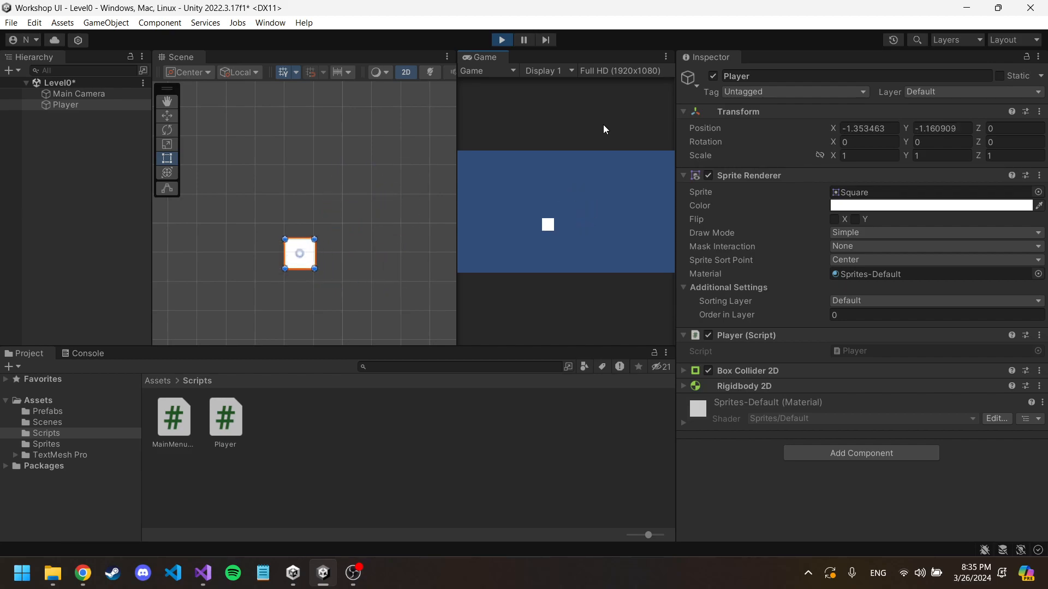
{"action": "key", "text": "d"}
{"action": "key", "text": "s"}
{"action": "key", "text": "a"}
{"action": "key", "text": "w"}
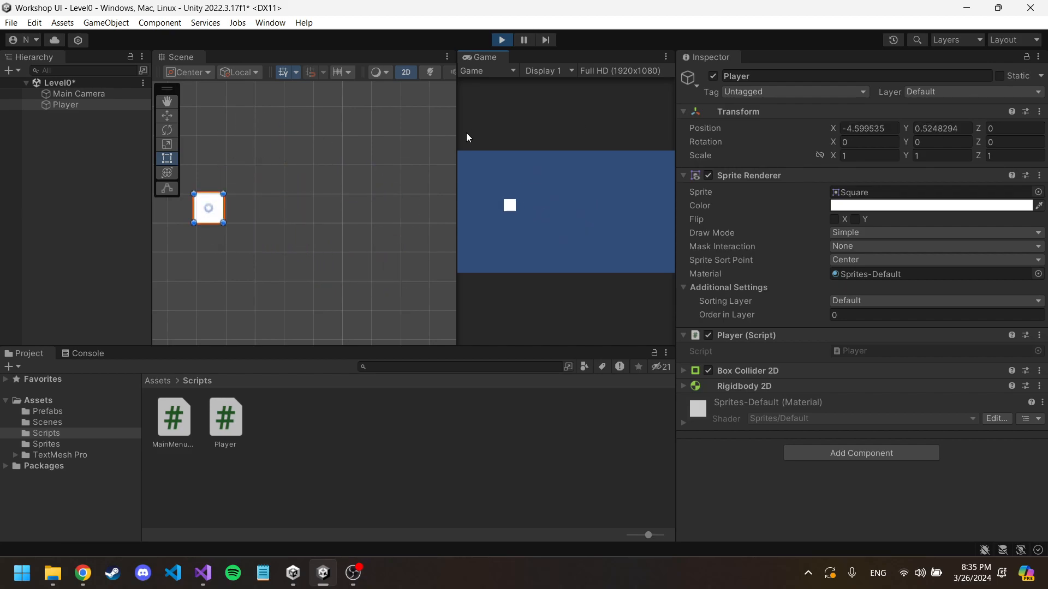
Step: While the scene runs, try a Gravity Scale of 2.58 on the Player's Rigidbody 2D and set it back to 0
{"action": "left_click_drag", "start_coordinate": [457, 136], "coordinate": [483, 164]}
{"action": "scroll", "coordinate": [399, 181], "scroll_direction": "down", "scroll_amount": 3}
{"action": "left_click", "coordinate": [391, 162]}
{"action": "left_click", "coordinate": [307, 197]}
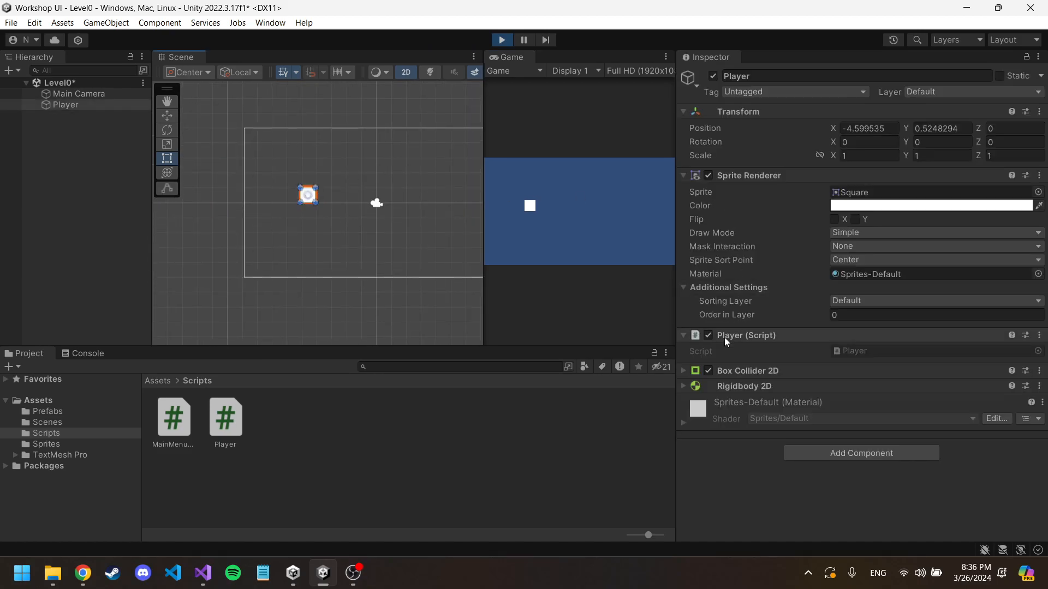
{"action": "left_click", "coordinate": [683, 385]}
{"action": "scroll", "coordinate": [827, 405], "scroll_direction": "down", "scroll_amount": 4}
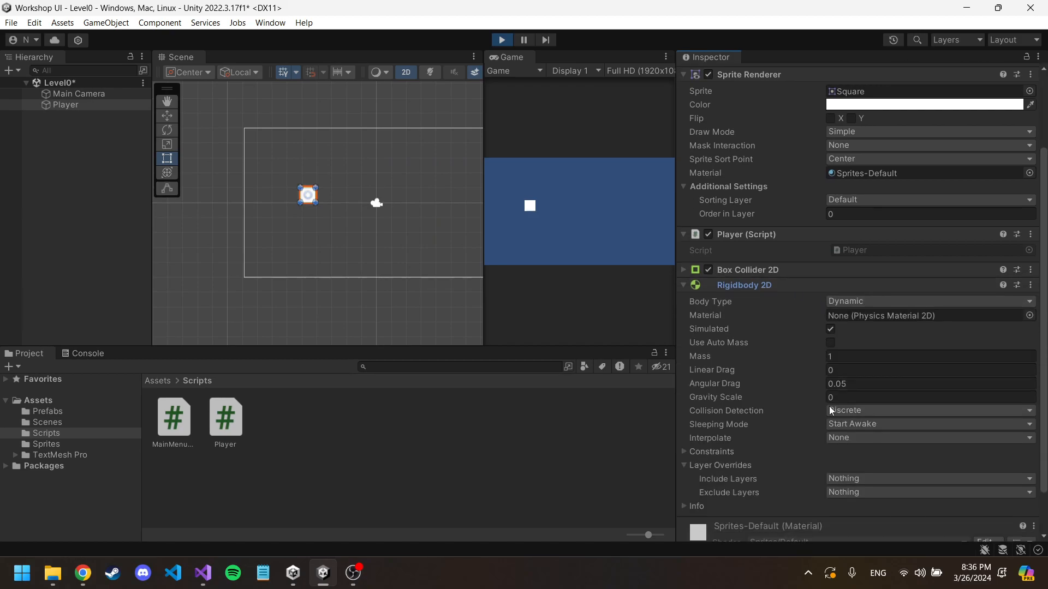
{"action": "left_click_drag", "start_coordinate": [825, 387], "coordinate": [884, 386]}
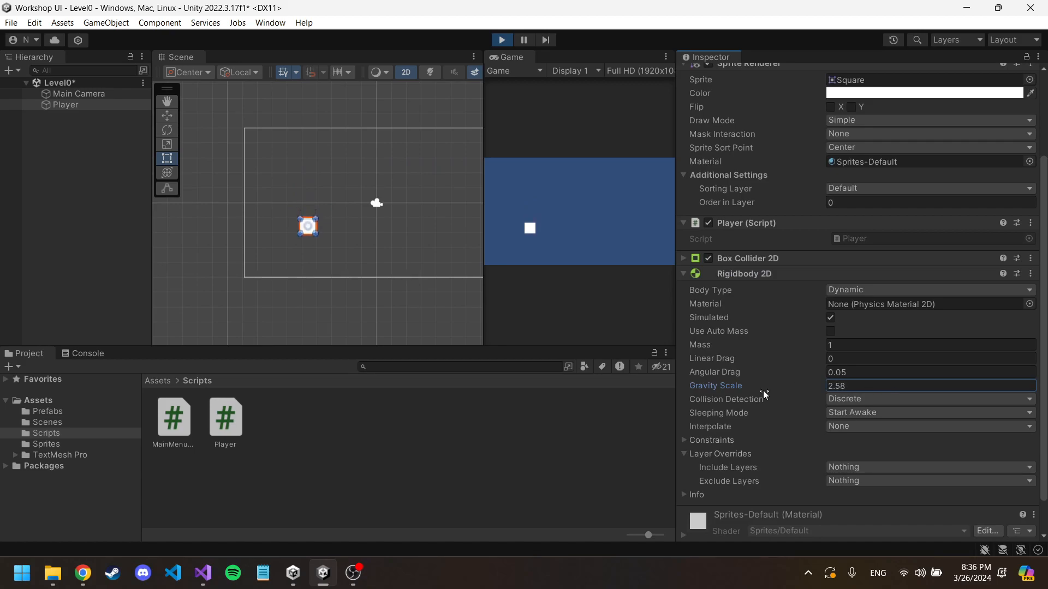
{"action": "left_click", "coordinate": [846, 386]}
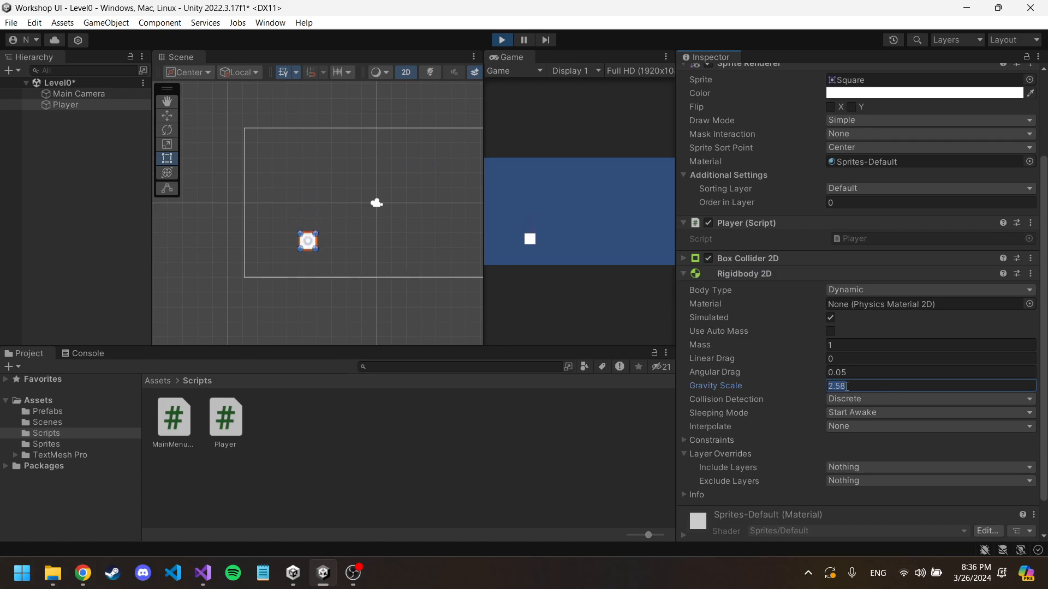
{"action": "type", "text": "0"}
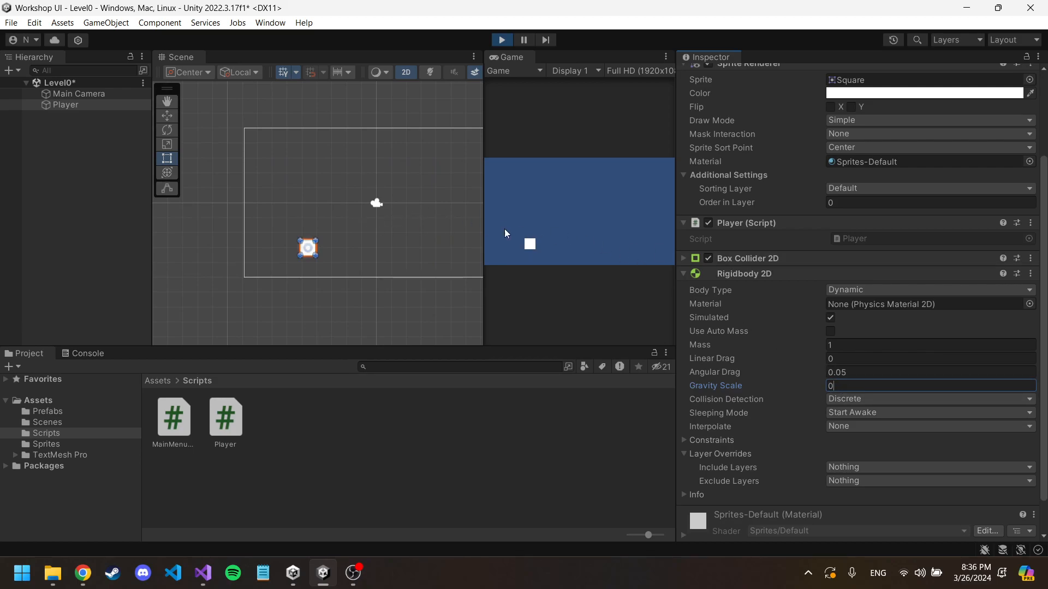
Step: Test the Player's movement again in all directions in the running game, and stop play mode
{"action": "left_click", "coordinate": [315, 199]}
{"action": "left_click", "coordinate": [541, 203]}
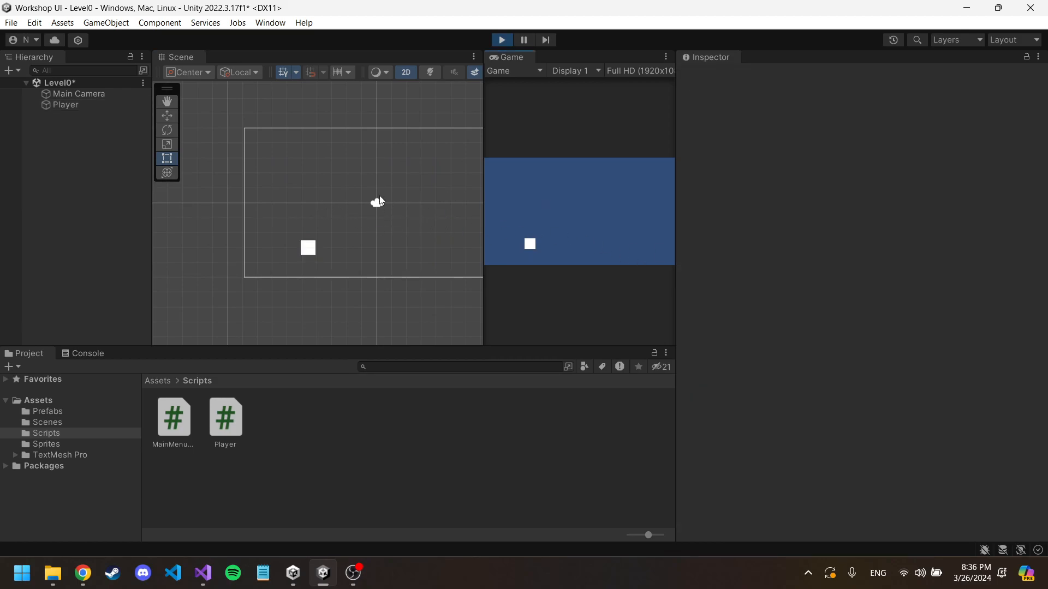
{"action": "key", "text": "w"}
{"action": "key", "text": "d"}
{"action": "key", "text": "s"}
{"action": "key", "text": "a"}
{"action": "key", "text": "w"}
{"action": "key", "text": "a"}
{"action": "key", "text": "d"}
{"action": "key", "text": "w"}
{"action": "key", "text": "d"}
{"action": "key", "text": "s"}
{"action": "key", "text": "a"}
{"action": "key", "text": "w"}
{"action": "key", "text": "w"}
{"action": "key", "text": "d"}
{"action": "key", "text": "s"}
{"action": "key", "text": "a"}
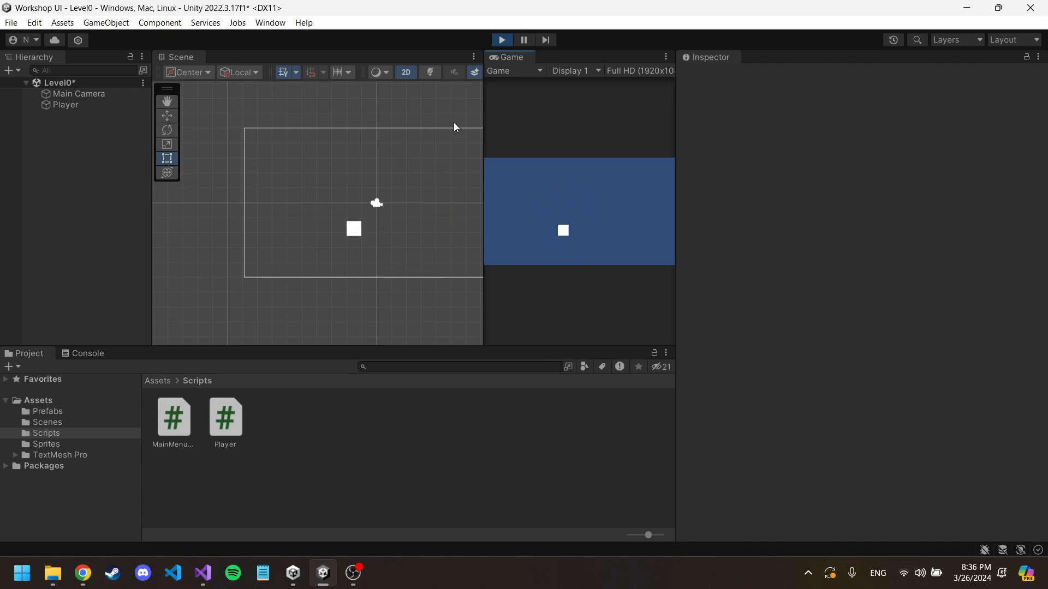
{"action": "key", "text": "w"}
{"action": "left_click", "coordinate": [502, 40]}
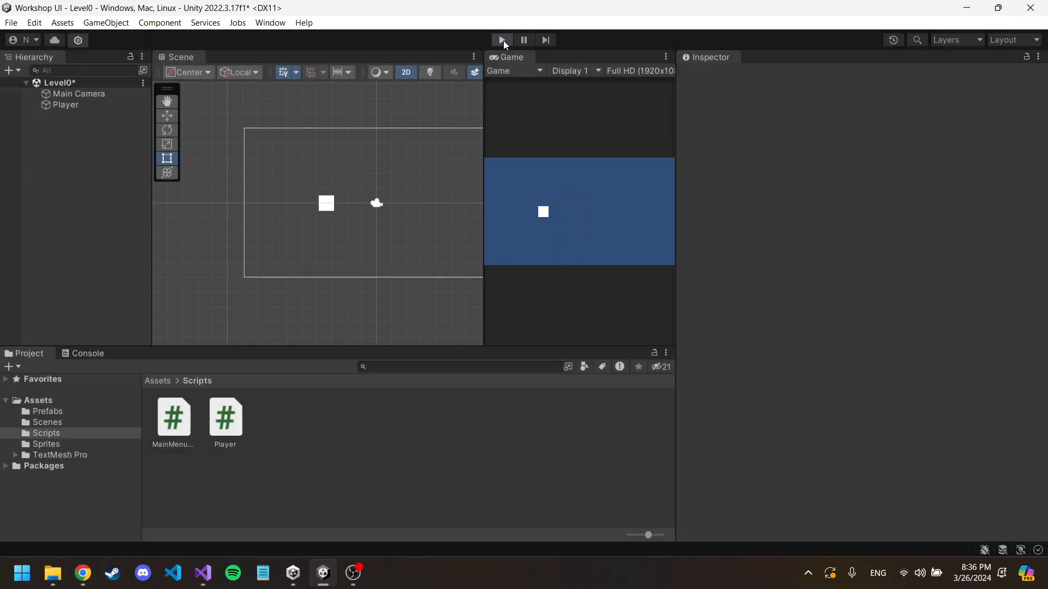
Step: Create a 2D Capsule sprite in the Level0 scene
{"action": "middle_click_drag", "start_coordinate": [433, 180], "coordinate": [359, 189]}
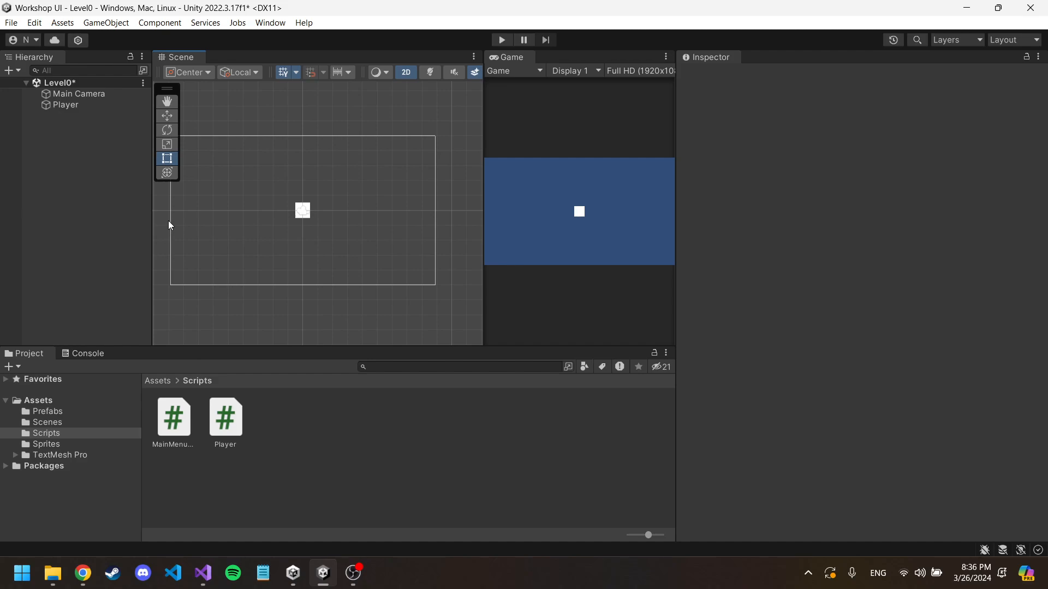
{"action": "left_click", "coordinate": [69, 138]}
{"action": "right_click", "coordinate": [70, 126]}
{"action": "mouse_move", "coordinate": [171, 322]}
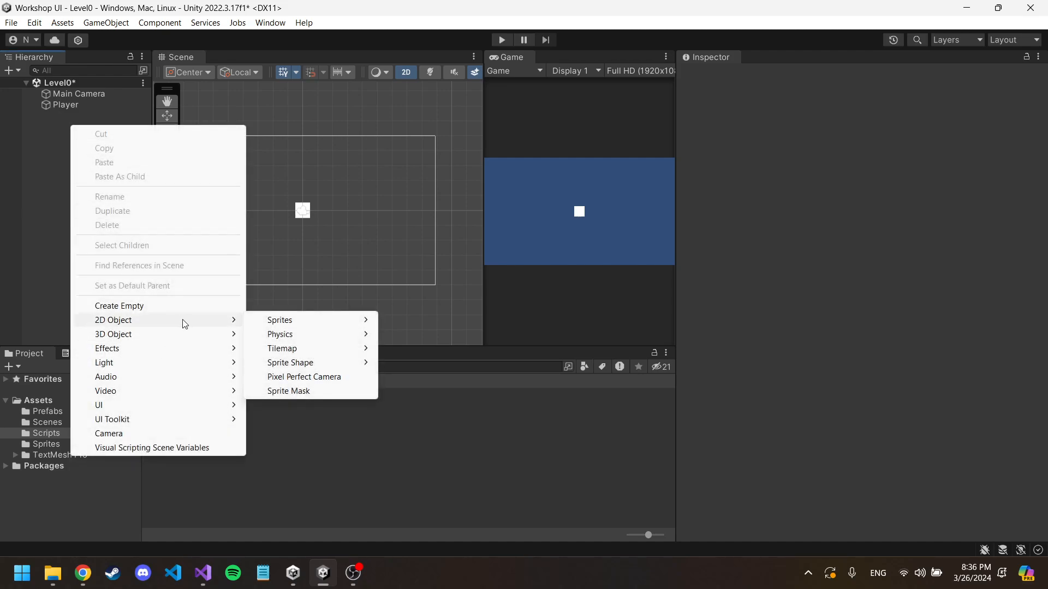
{"action": "mouse_move", "coordinate": [285, 324]}
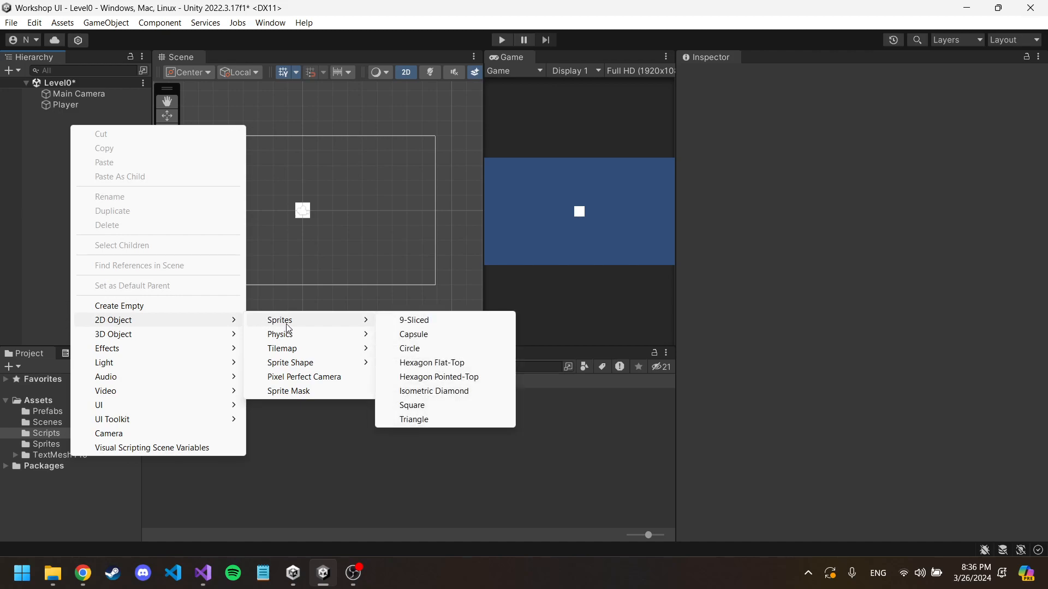
{"action": "left_click", "coordinate": [427, 340]}
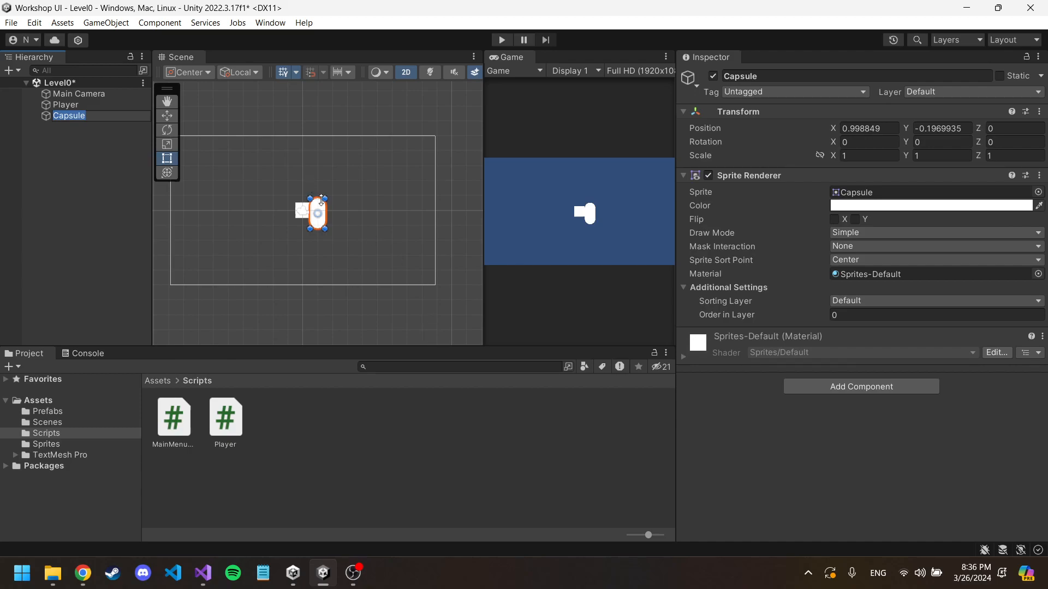
Step: Move the capsule to the right of the Player at about X 6.33, Y 0.45, and stretch it to a scale of about 0.89 by 3.47
{"action": "left_click_drag", "start_coordinate": [325, 212], "coordinate": [380, 269]}
{"action": "left_click_drag", "start_coordinate": [394, 194], "coordinate": [400, 188]}
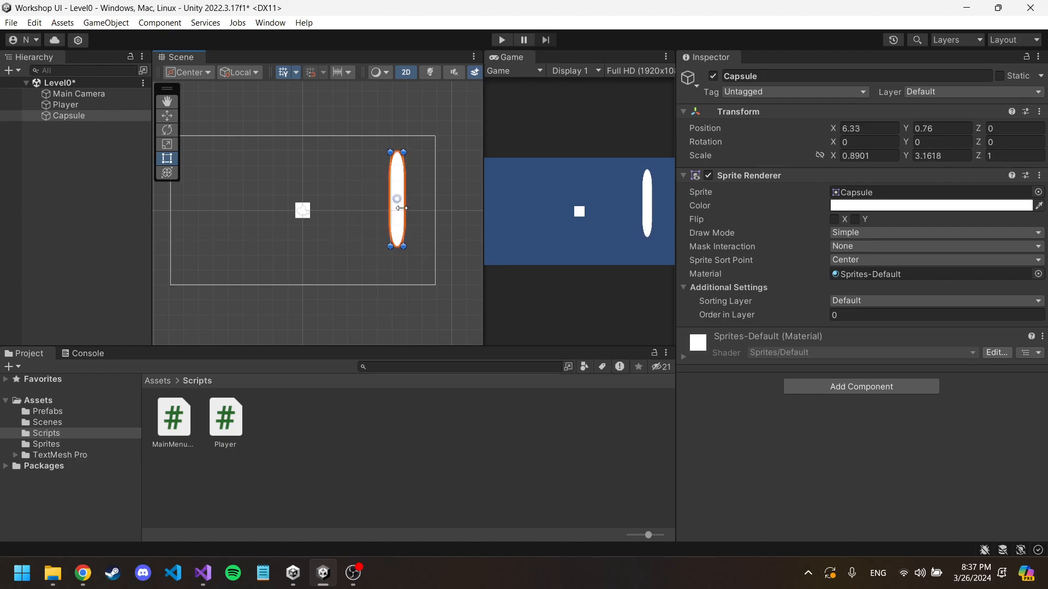
{"action": "left_click_drag", "start_coordinate": [403, 246], "coordinate": [403, 255]}
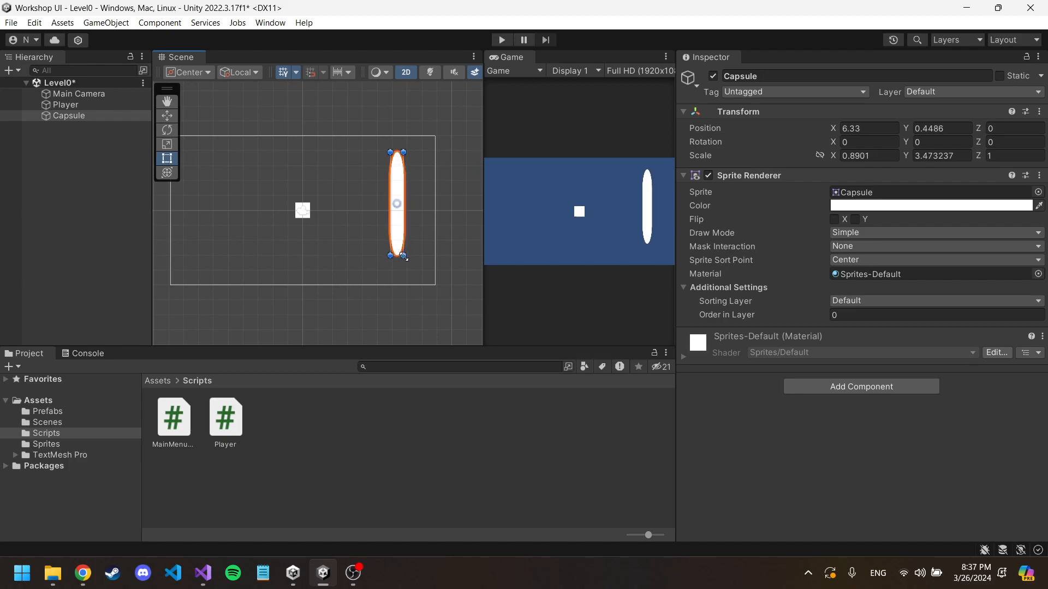
{"action": "left_click", "coordinate": [870, 384]}
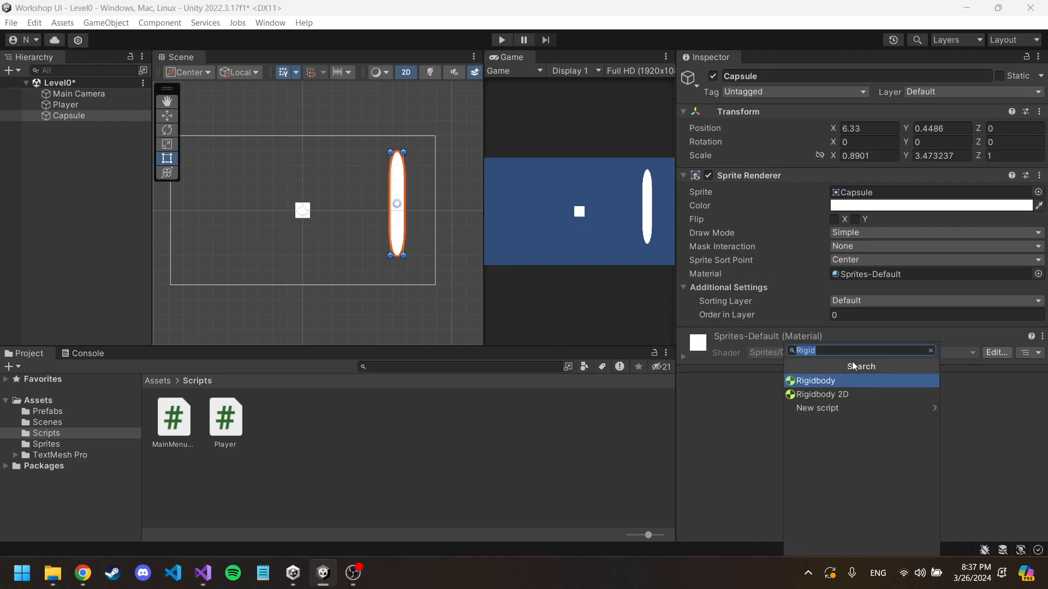
{"action": "key", "text": "BackSpace"}
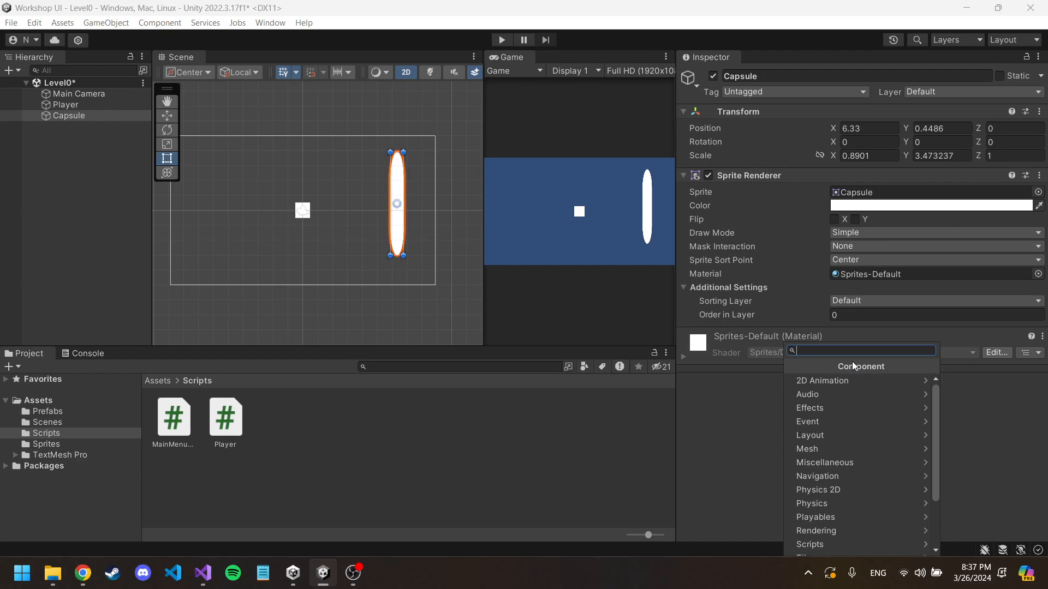
{"action": "left_click", "coordinate": [983, 398]}
Step: Set the capsule's Sprite Renderer color to the orange-yellow ECB53E
{"action": "left_click", "coordinate": [912, 206]}
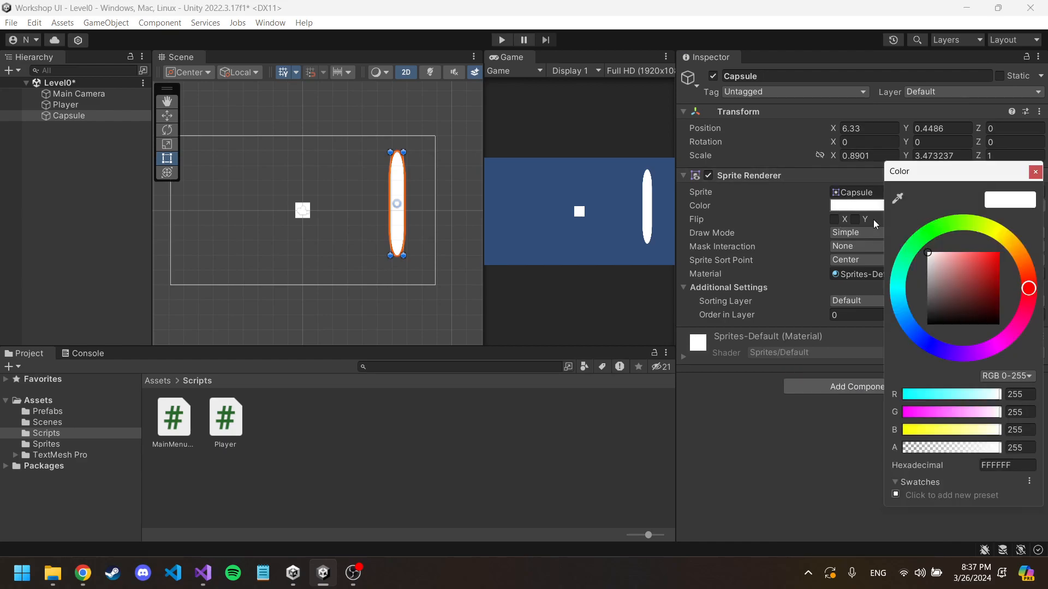
{"action": "left_click_drag", "start_coordinate": [905, 272], "coordinate": [915, 332]}
{"action": "mouse_move", "coordinate": [962, 288]}
{"action": "left_mouse_down"}
{"action": "mouse_move", "coordinate": [966, 256]}
{"action": "mouse_move", "coordinate": [981, 258]}
{"action": "left_mouse_up"}
{"action": "left_click", "coordinate": [1014, 248]}
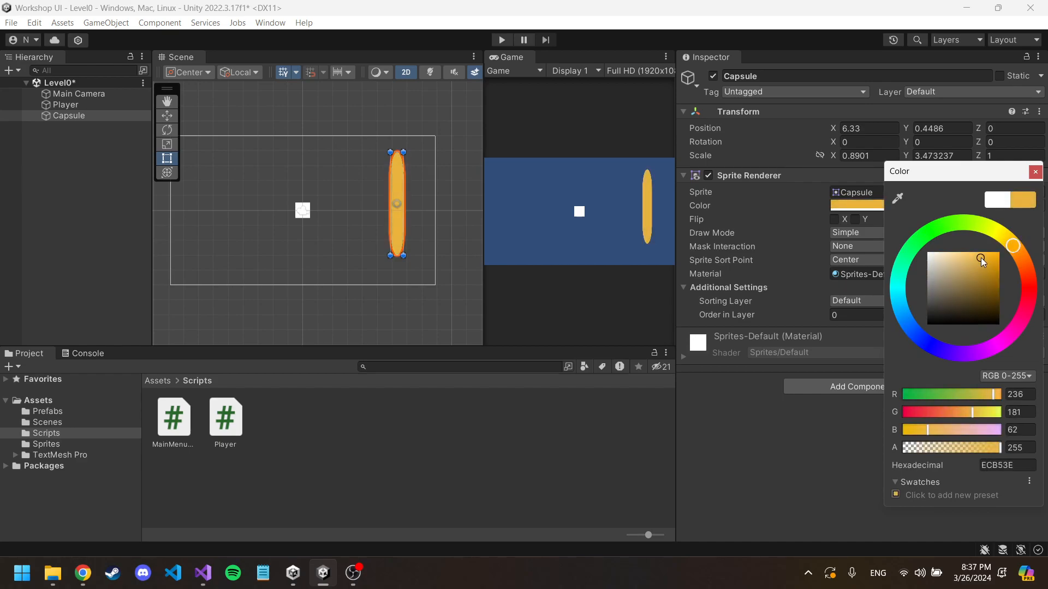
{"action": "left_click", "coordinate": [1035, 172]}
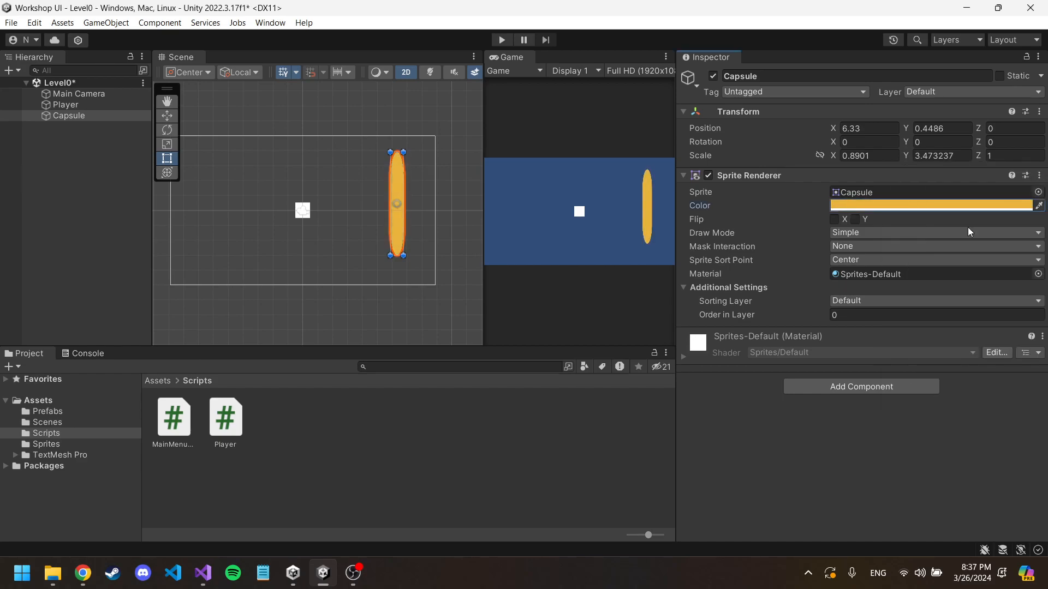
Step: Add a Box Collider 2D component to the capsule and expand its properties
{"action": "left_click", "coordinate": [855, 382]}
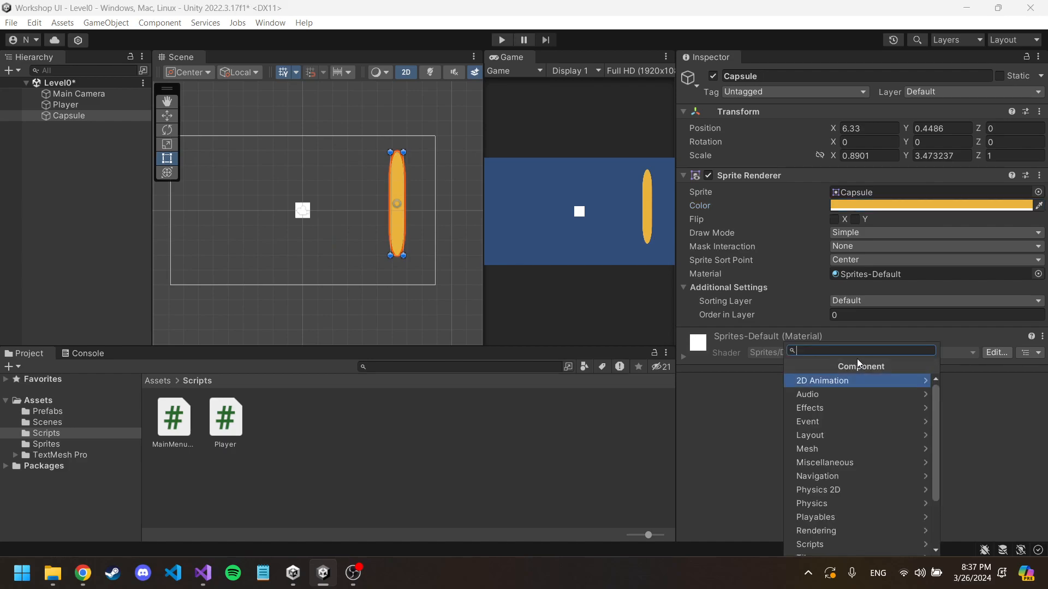
{"action": "type", "text": "coll"}
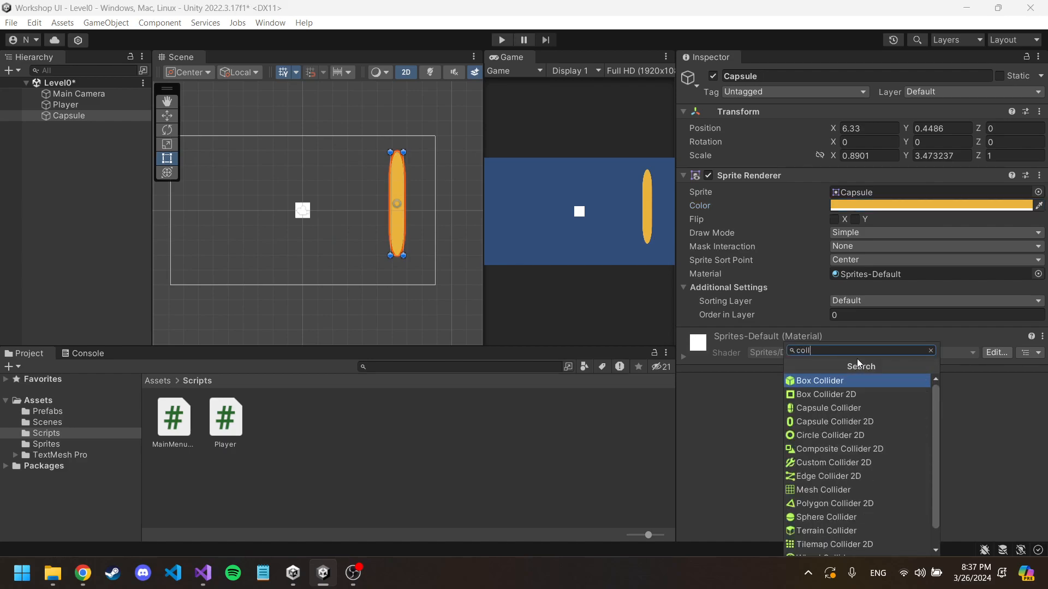
{"action": "left_click", "coordinate": [840, 394]}
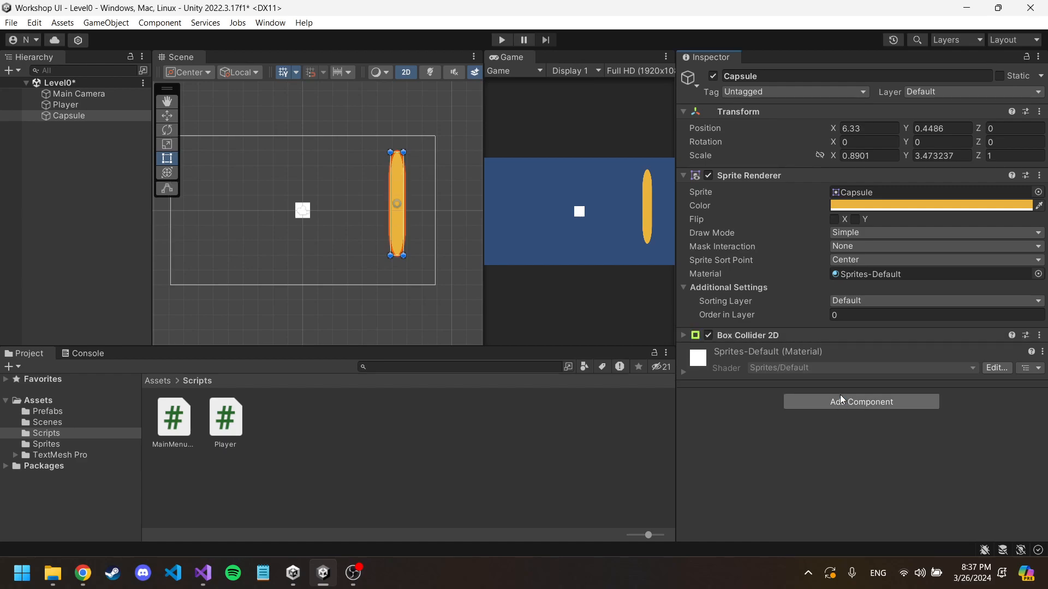
{"action": "left_click", "coordinate": [683, 335]}
{"action": "scroll", "coordinate": [775, 341], "scroll_direction": "down", "scroll_amount": 2}
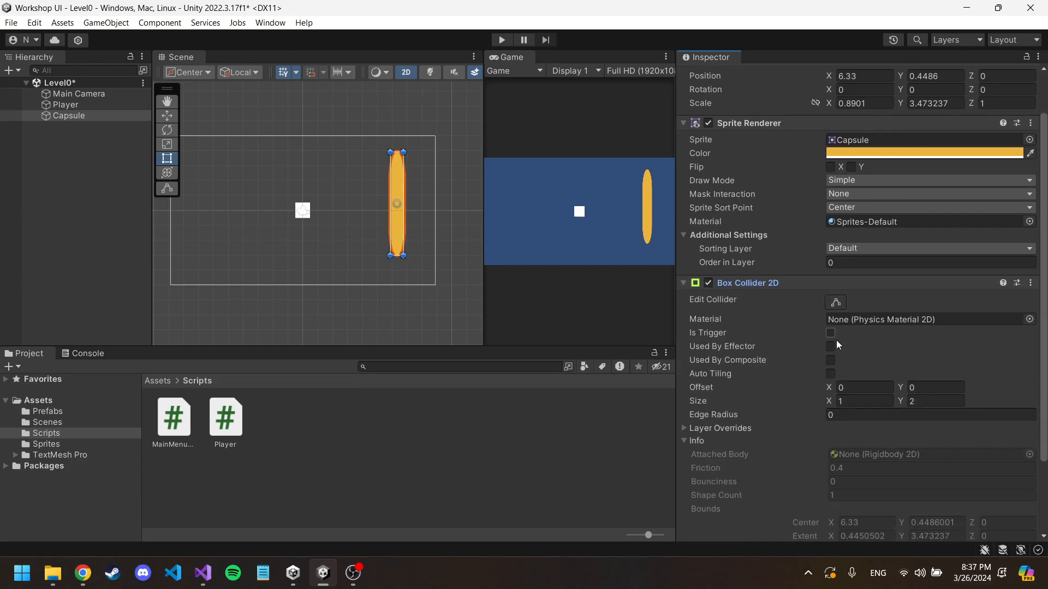
Step: Run the scene and test the Player's collision with the capsule by moving it in all directions
{"action": "left_click", "coordinate": [501, 39]}
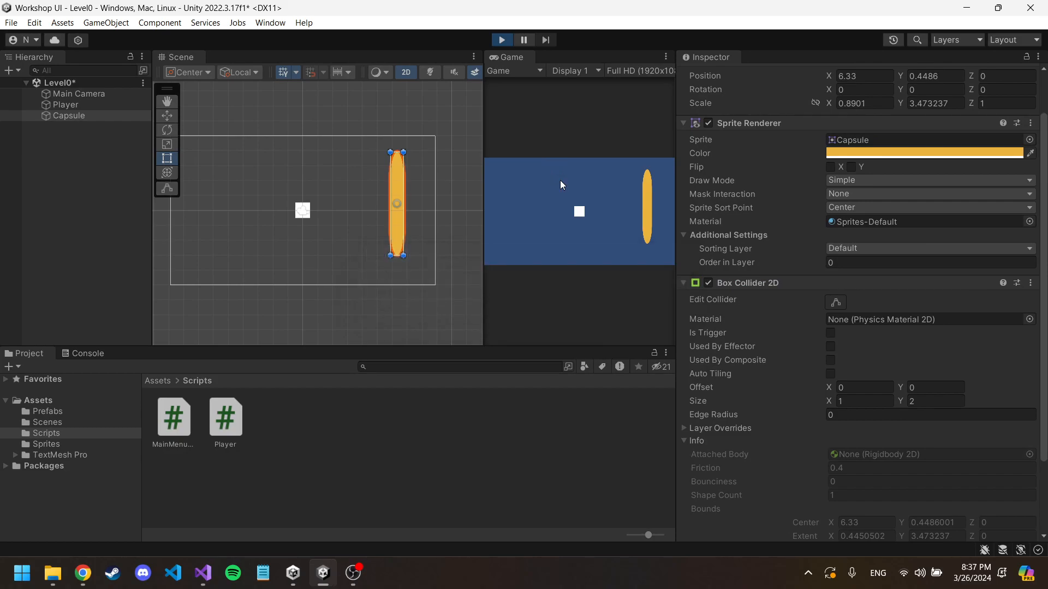
{"action": "key", "text": "d"}
{"action": "key", "text": "w"}
{"action": "key", "text": "a"}
{"action": "key", "text": "d"}
{"action": "key", "text": "s"}
{"action": "key", "text": "a"}
{"action": "key", "text": "w"}
{"action": "key", "text": "d"}
{"action": "key", "text": "s"}
{"action": "key", "text": "a"}
{"action": "key", "text": "w"}
{"action": "key", "text": "d"}
{"action": "key", "text": "s"}
{"action": "key", "text": "a"}
{"action": "key", "text": "w"}
{"action": "key", "text": "d"}
{"action": "key", "text": "s"}
{"action": "key", "text": "a"}
{"action": "key", "text": "w"}
Step: While the scene runs, try Is Trigger on the capsule's collider, move the Player against the capsule, and stop play mode
{"action": "left_click", "coordinate": [831, 385]}
{"action": "left_click", "coordinate": [590, 179]}
{"action": "key", "text": "d"}
{"action": "key", "text": "s"}
{"action": "key", "text": "a"}
{"action": "key", "text": "d"}
{"action": "key", "text": "a"}
{"action": "key", "text": "d"}
{"action": "key", "text": "s"}
{"action": "key", "text": "a"}
{"action": "key", "text": "a"}
{"action": "key", "text": "w"}
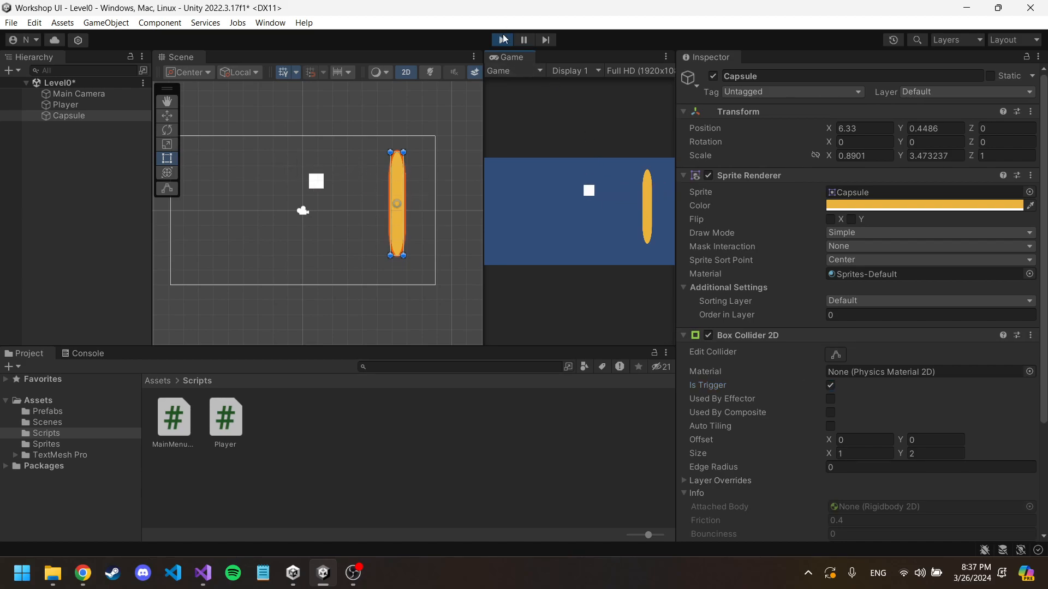
{"action": "left_click", "coordinate": [502, 39]}
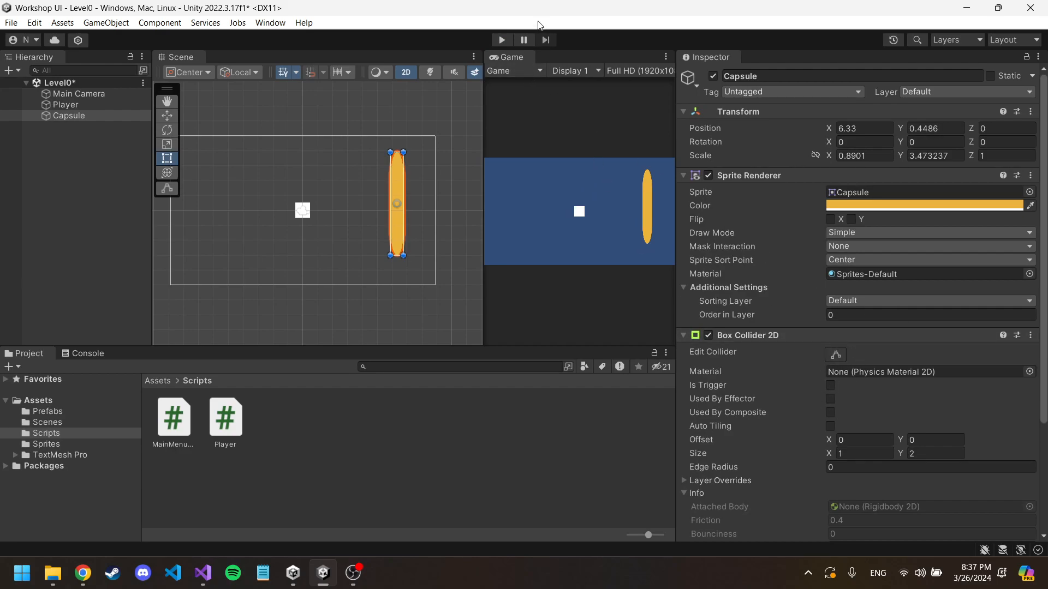
Step: Enable Is Trigger on the capsule's Box Collider 2D in edit mode and open the Tags & Layers settings
{"action": "left_click", "coordinate": [829, 385]}
{"action": "left_click", "coordinate": [797, 92]}
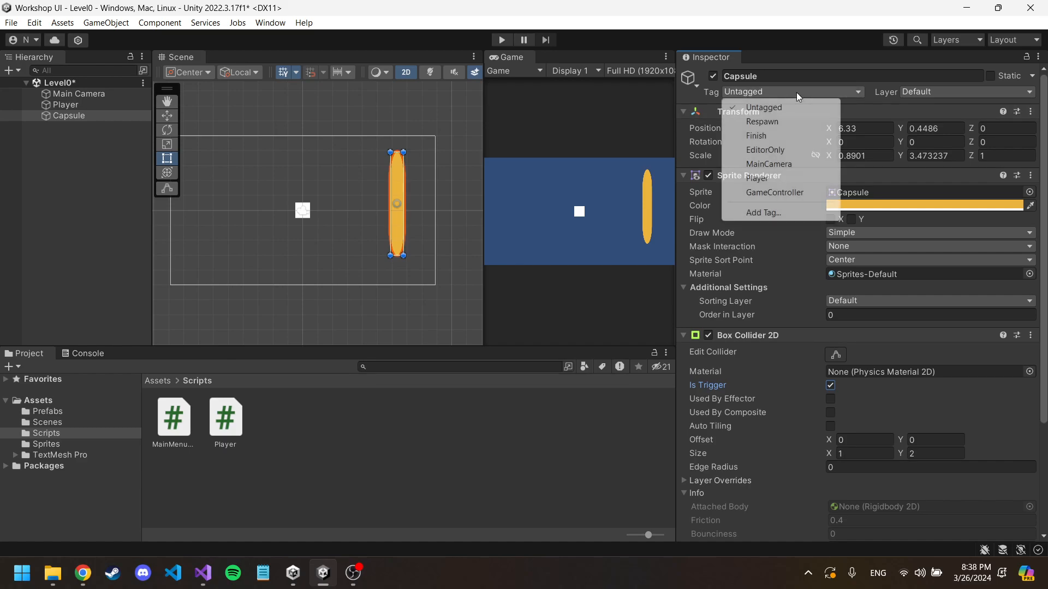
{"action": "left_click", "coordinate": [772, 212]}
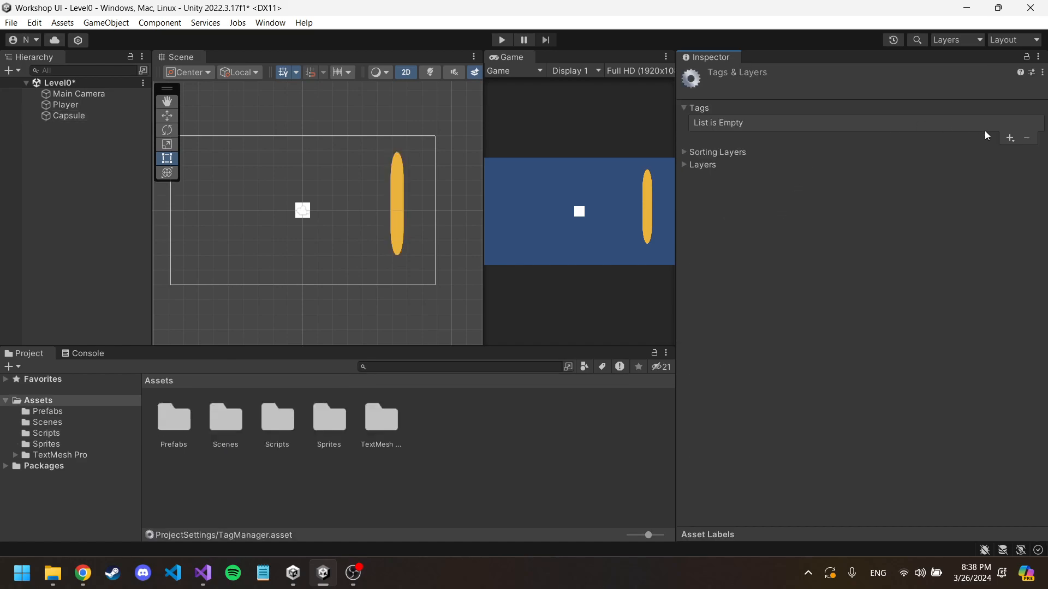
Step: Rename the Capsule object in Level0 to Portal
{"action": "left_click", "coordinate": [69, 115]}
{"action": "left_click", "coordinate": [856, 74]}
{"action": "type", "text": "Portal"}
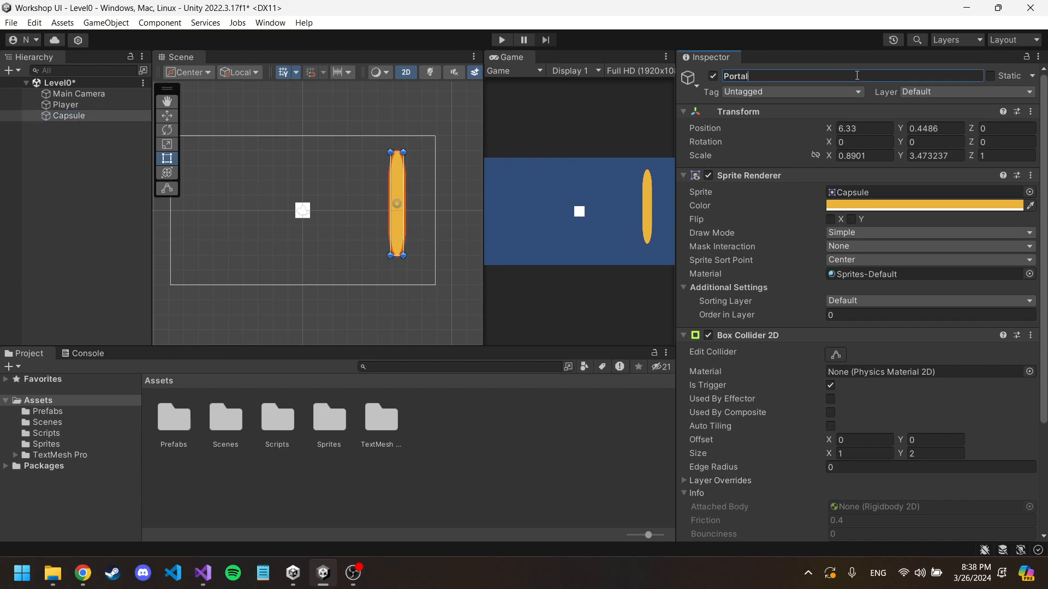
{"action": "left_click", "coordinate": [817, 93]}
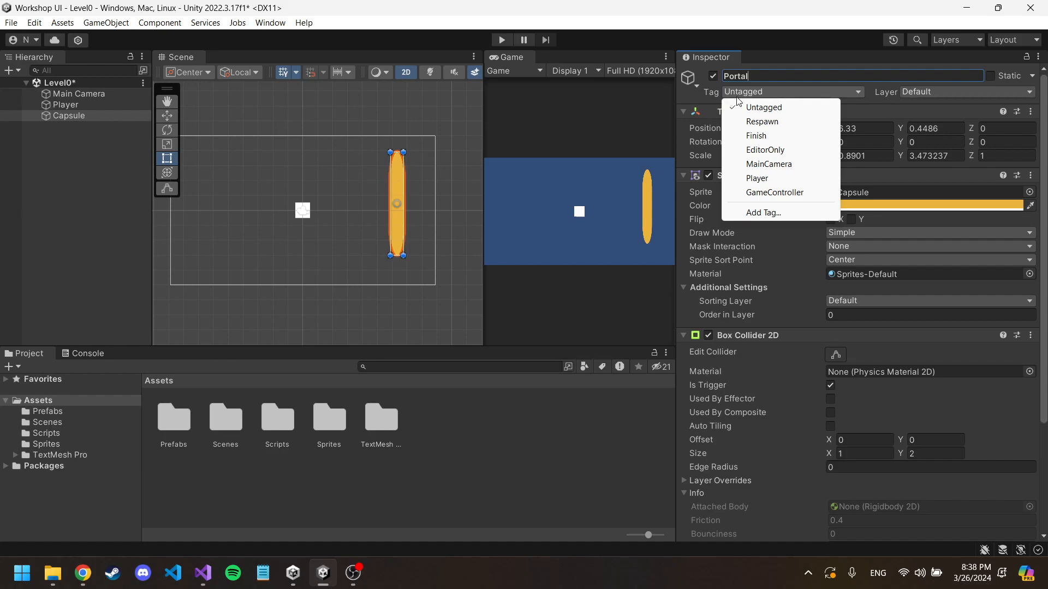
{"action": "left_click", "coordinate": [690, 96]}
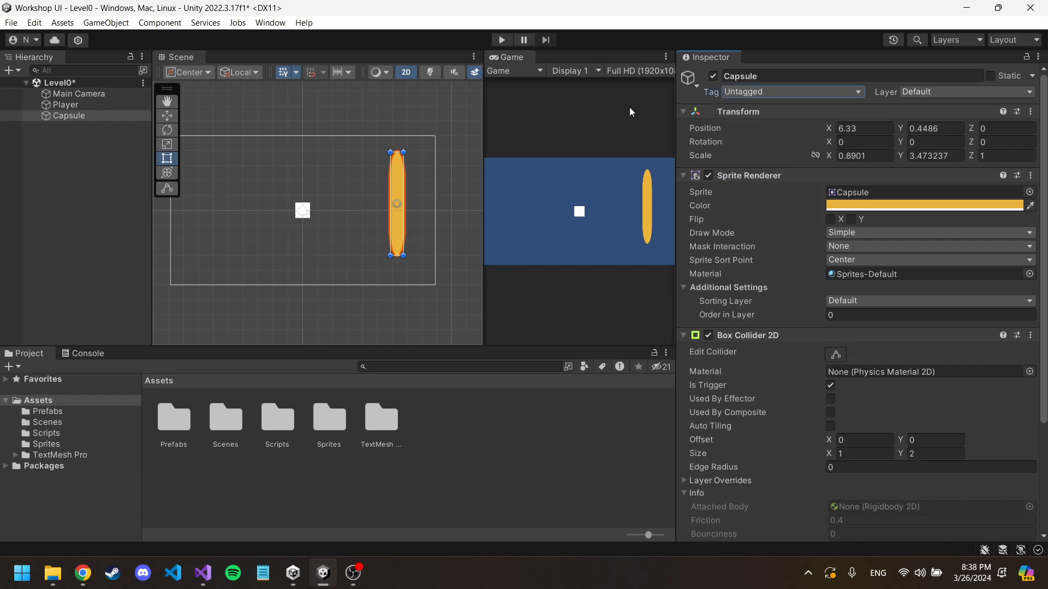
{"action": "left_click", "coordinate": [779, 73]}
{"action": "type", "text": "Porta"}
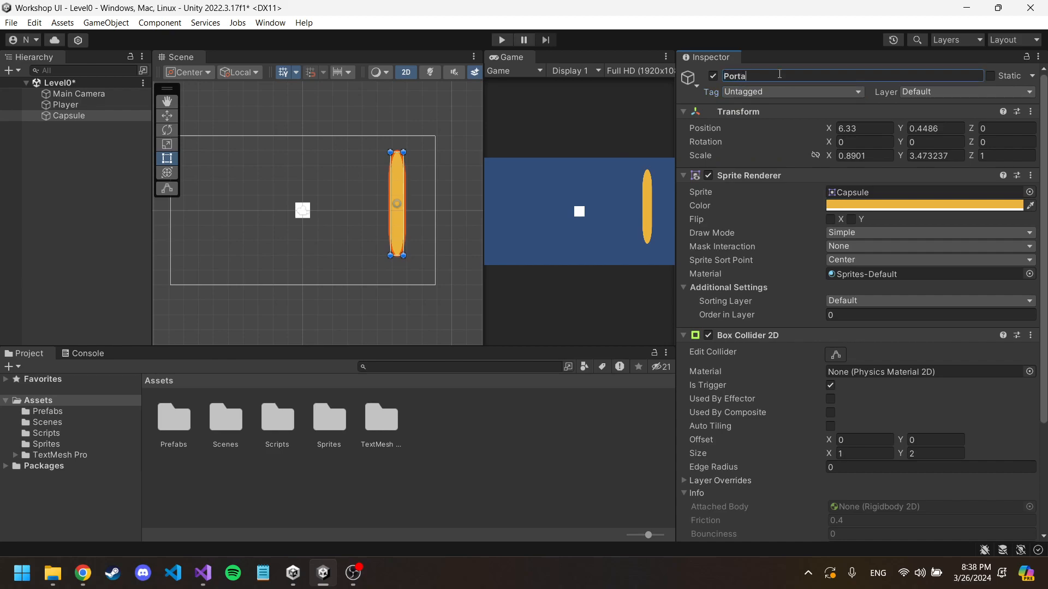
{"action": "type", "text": "l"}
{"action": "key", "text": "Return"}
Step: Create a new tag named Portal in the project's Tags & Layers settings
{"action": "left_click", "coordinate": [108, 116]}
{"action": "left_click", "coordinate": [790, 93]}
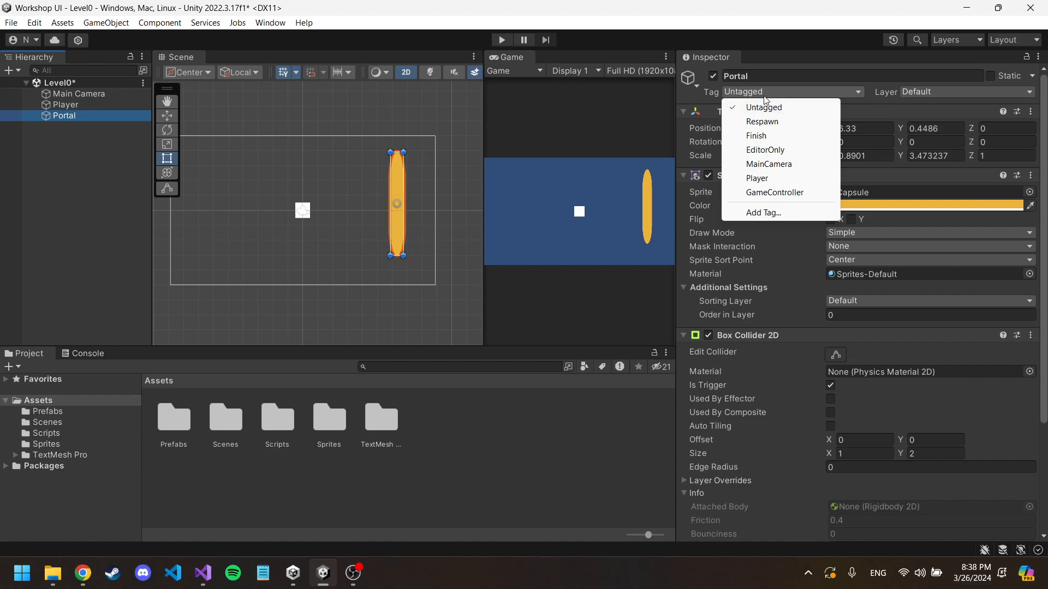
{"action": "left_click", "coordinate": [780, 214]}
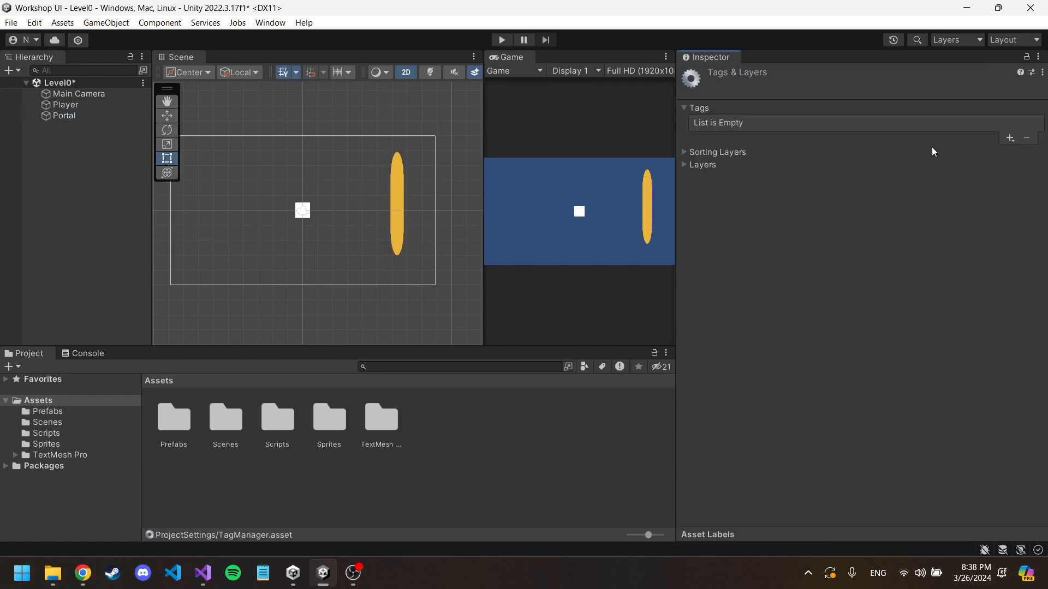
{"action": "left_click", "coordinate": [1009, 138]}
{"action": "type", "text": "Portal"}
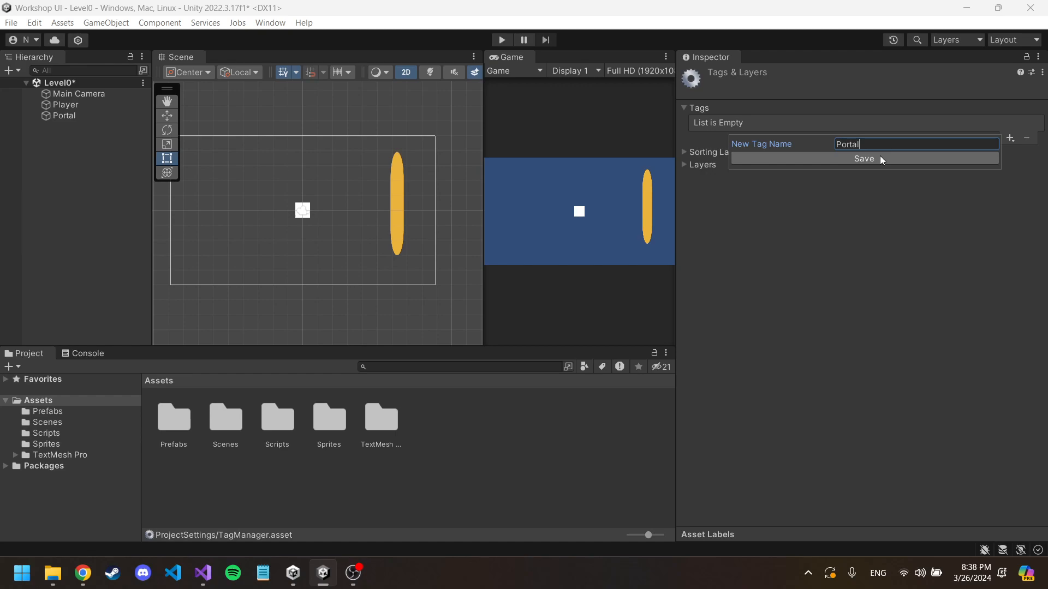
{"action": "left_click", "coordinate": [880, 158]}
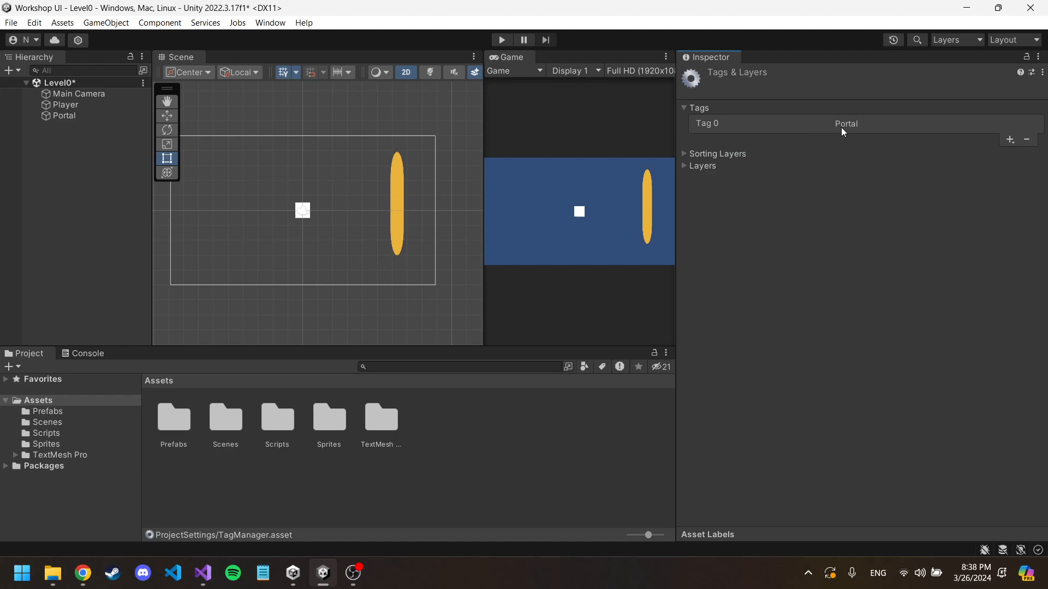
{"action": "left_click", "coordinate": [203, 573]}
{"action": "scroll", "coordinate": [269, 281], "scroll_direction": "down", "scroll_amount": 4}
{"action": "scroll", "coordinate": [269, 281], "scroll_direction": "up", "scroll_amount": 1}
{"action": "left_click", "coordinate": [213, 303]}
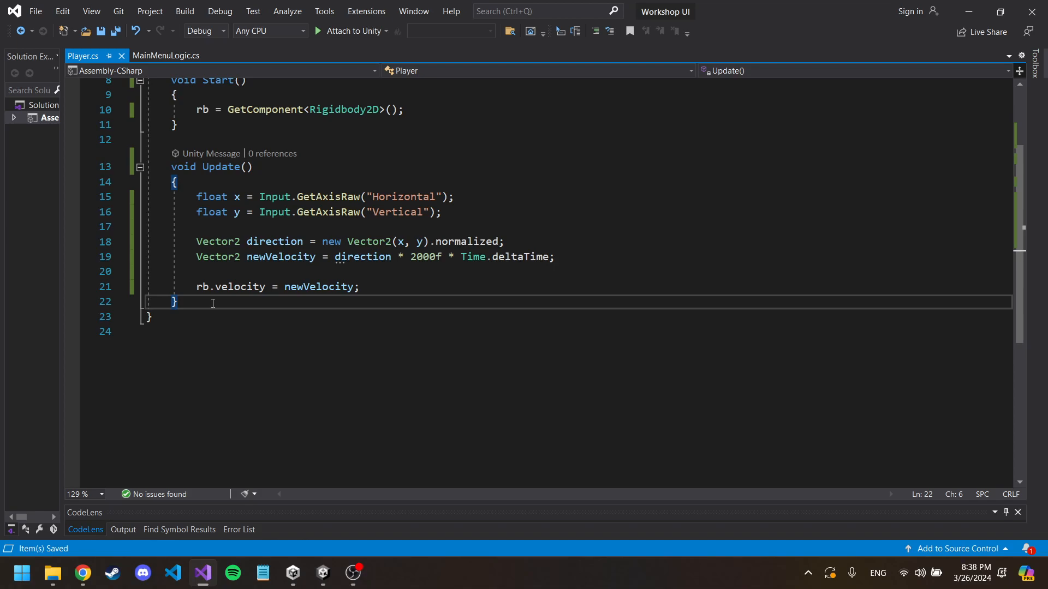
{"action": "key", "text": "Return"}
{"action": "key", "text": "Return"}
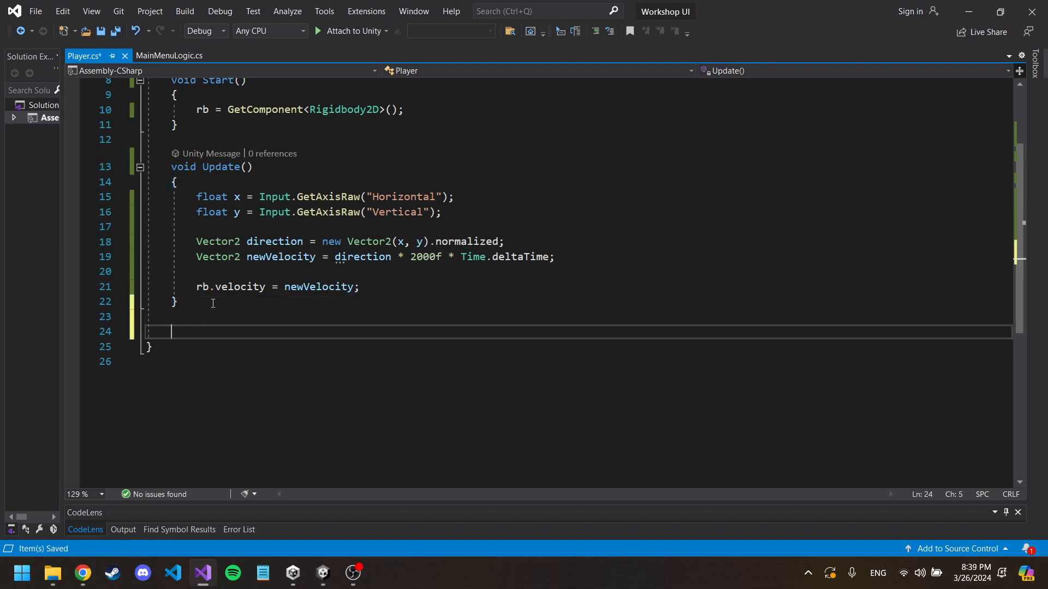
{"action": "type", "text": "p"}
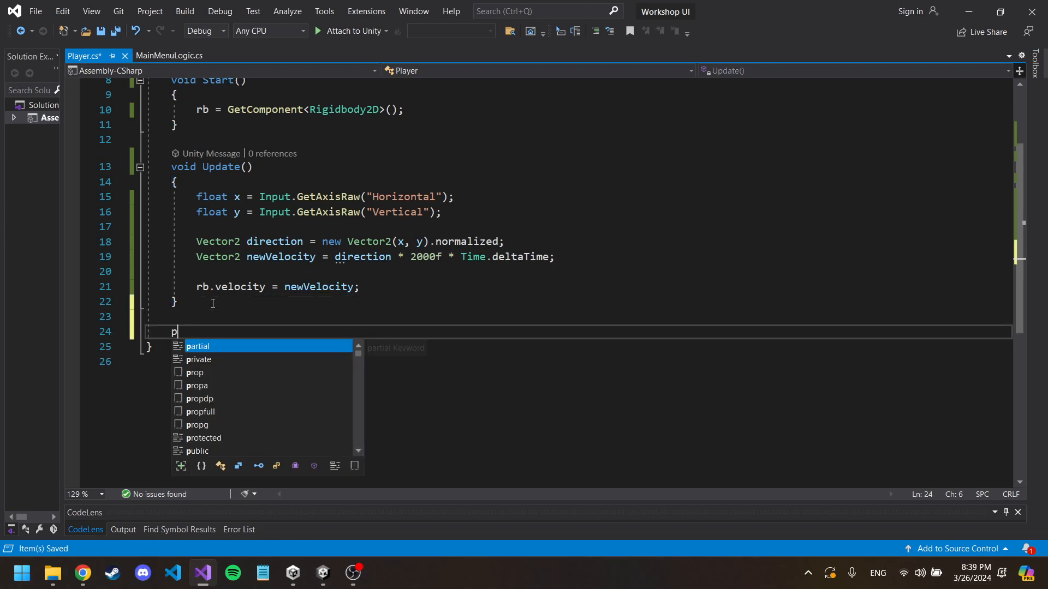
{"action": "key", "text": "BackSpace"}
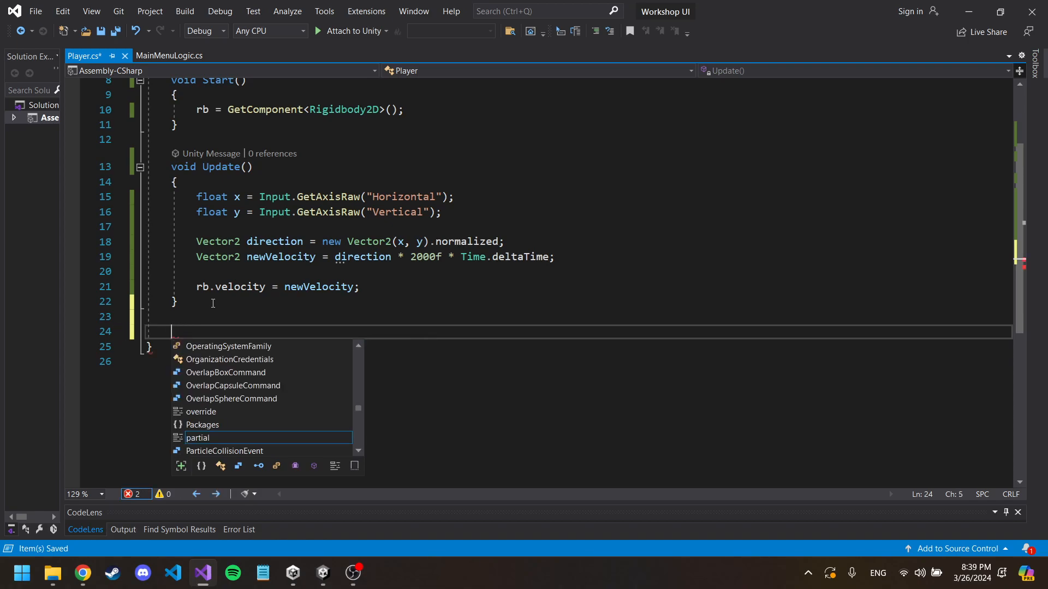
{"action": "left_click", "coordinate": [256, 307]}
{"action": "scroll", "coordinate": [264, 333], "scroll_direction": "up", "scroll_amount": 2}
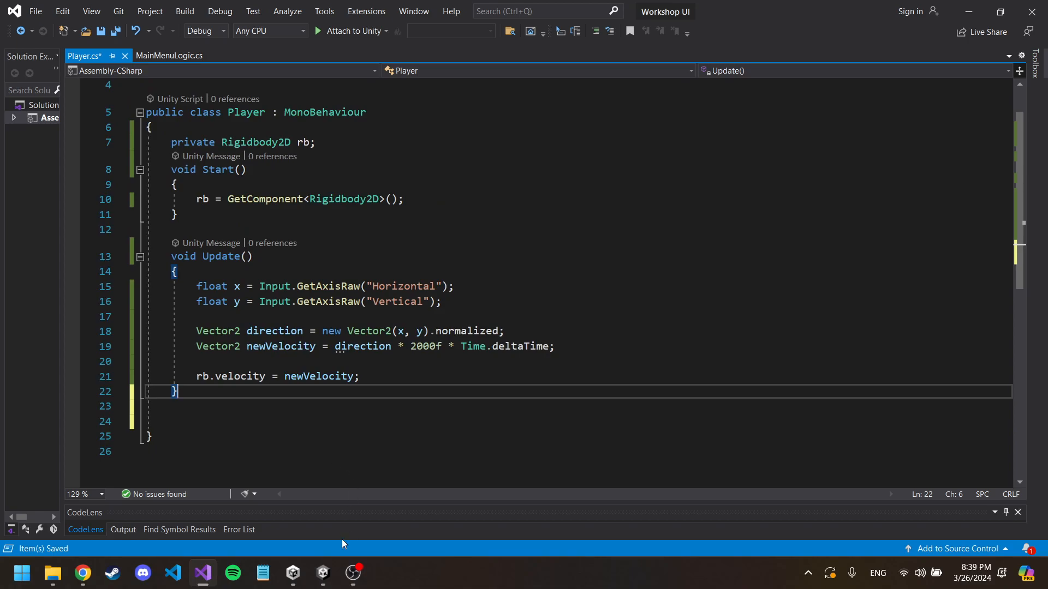
Step: Return to Unity and assign the Portal tag to the Portal object
{"action": "left_click", "coordinate": [323, 573]}
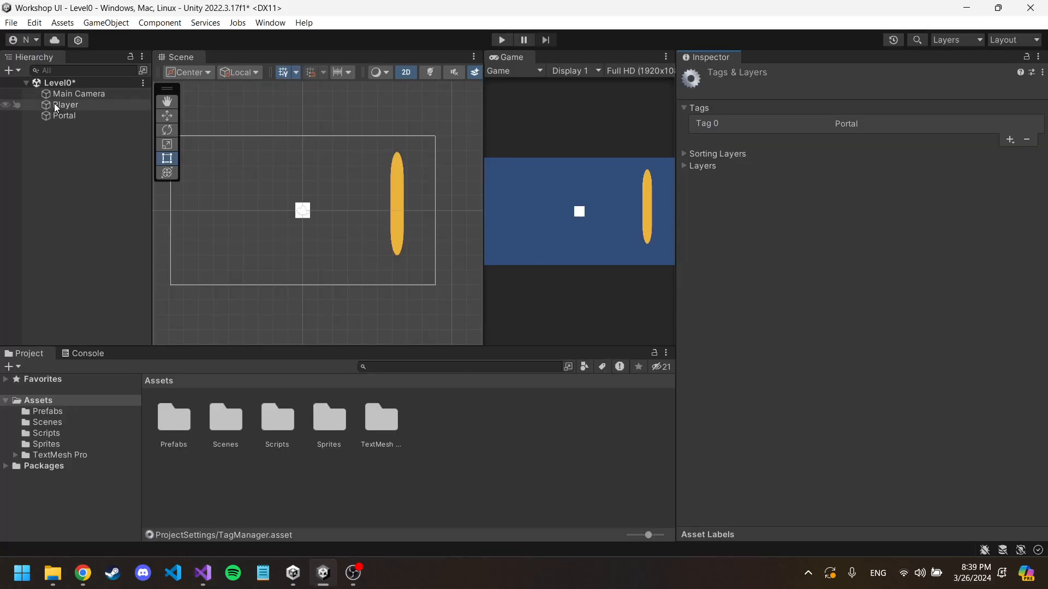
{"action": "left_click", "coordinate": [62, 117]}
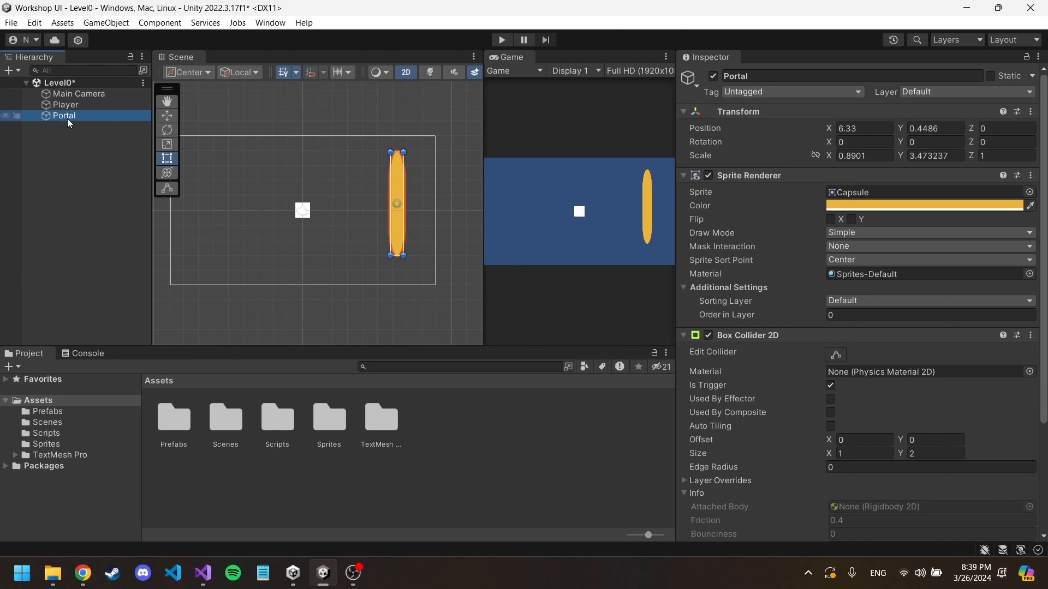
{"action": "left_click", "coordinate": [838, 89]}
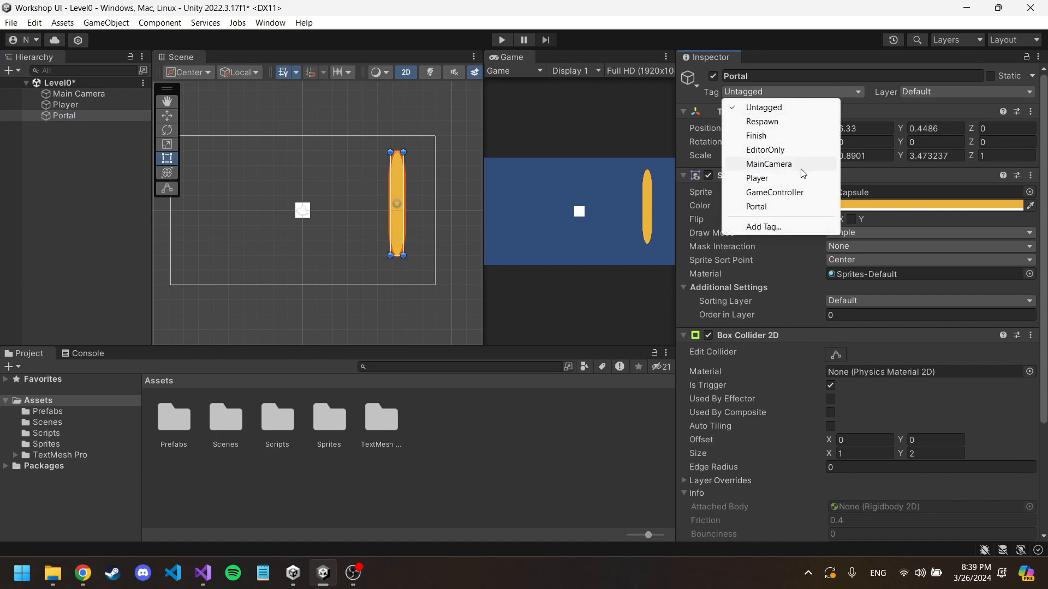
{"action": "left_click", "coordinate": [764, 208]}
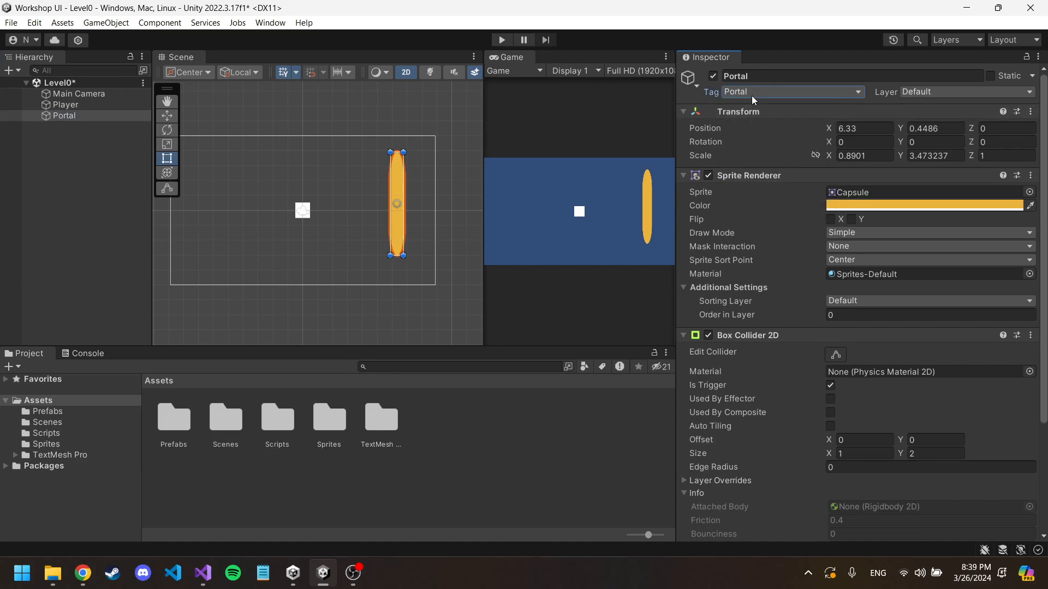
{"action": "left_click", "coordinate": [794, 91]}
{"action": "left_click", "coordinate": [698, 93]}
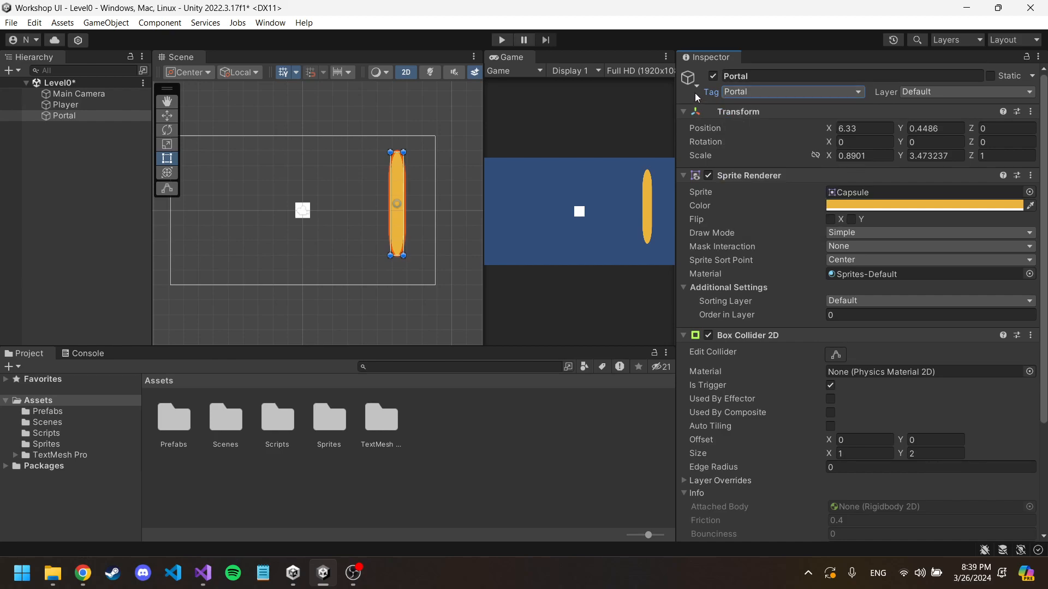
Step: Switch to Visual Studio and add an empty private void OnTriggerEnter2D(Collider2D collision) method below Update in Player.cs
{"action": "mouse_move", "coordinate": [202, 572]}
{"action": "left_click", "coordinate": [212, 543]}
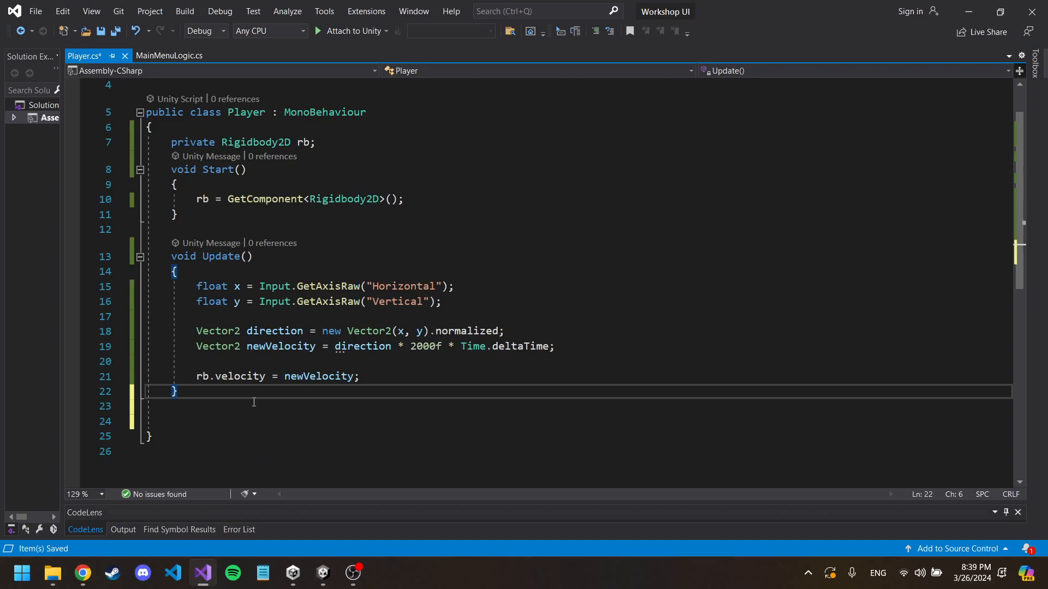
{"action": "key", "text": "Return"}
{"action": "key", "text": "Return"}
{"action": "type", "text": "O"}
{"action": "key", "text": "BackSpace"}
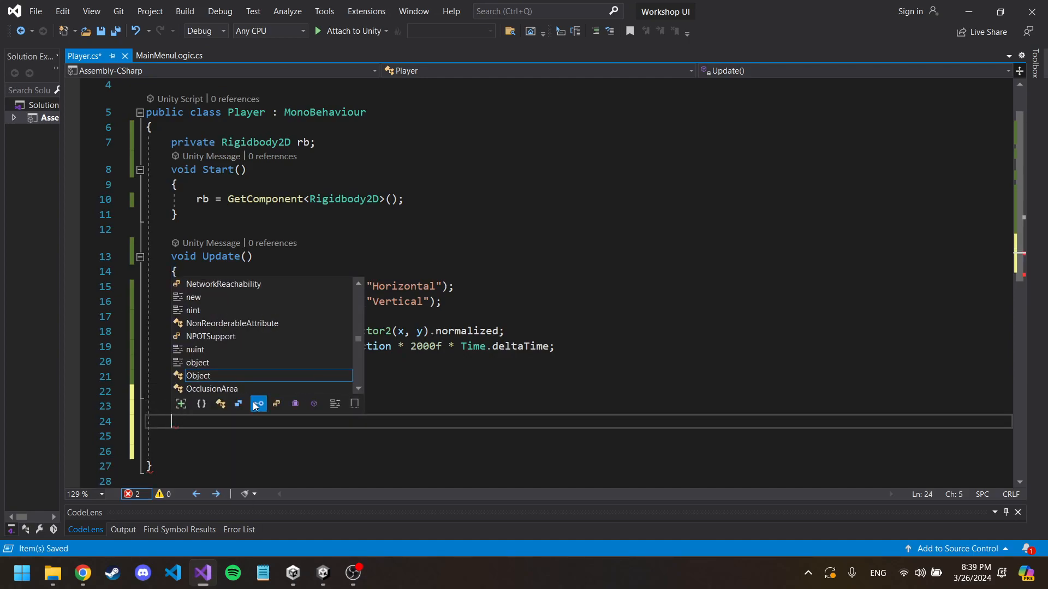
{"action": "type", "text": "private vo"}
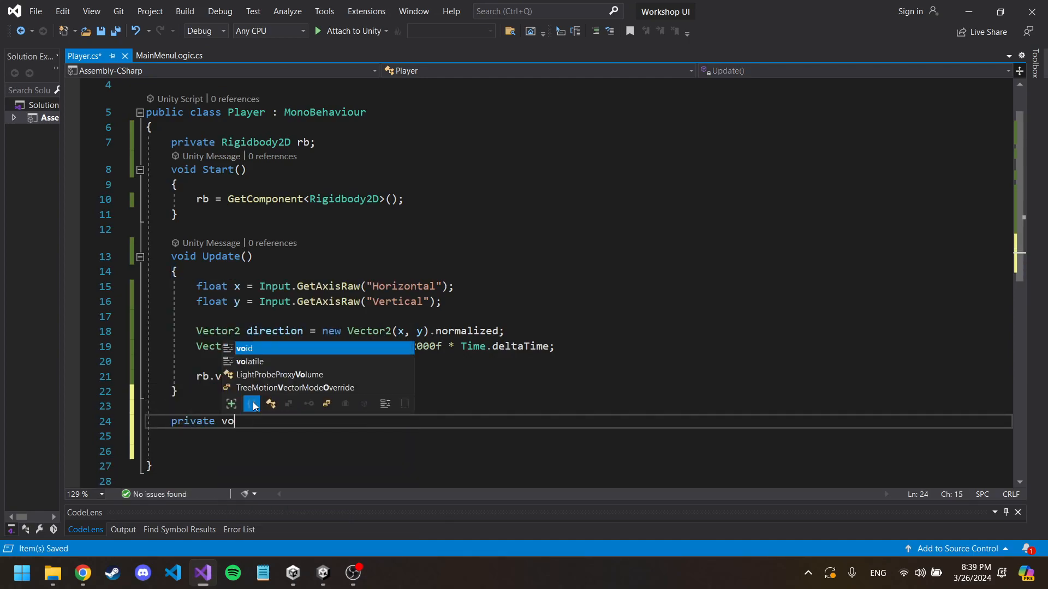
{"action": "type", "text": "id OnTi"}
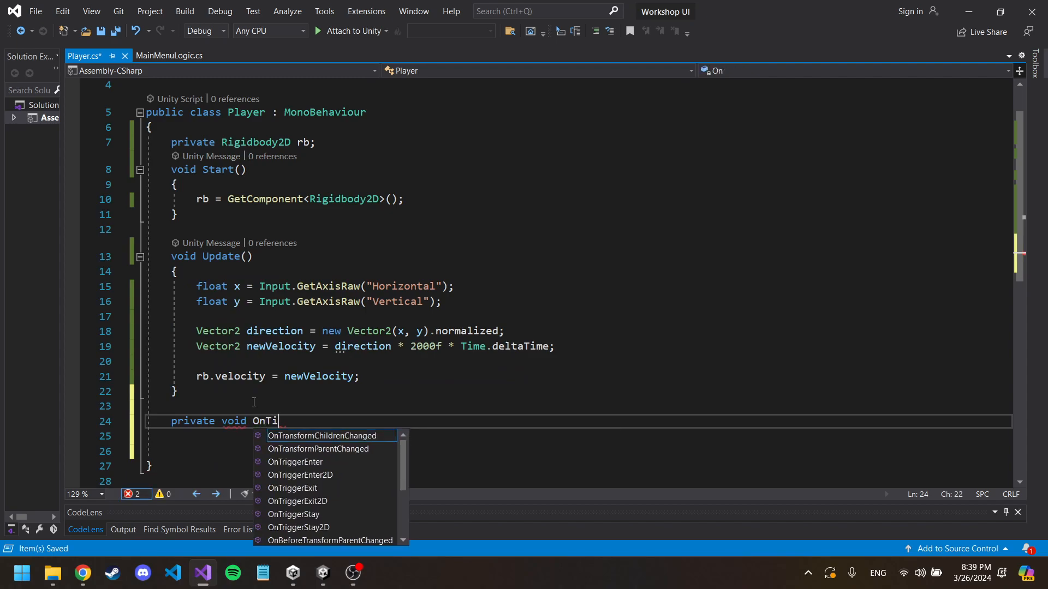
{"action": "key", "text": "Down"}
{"action": "key", "text": "Down"}
{"action": "key", "text": "Down"}
{"action": "key", "text": "Tab"}
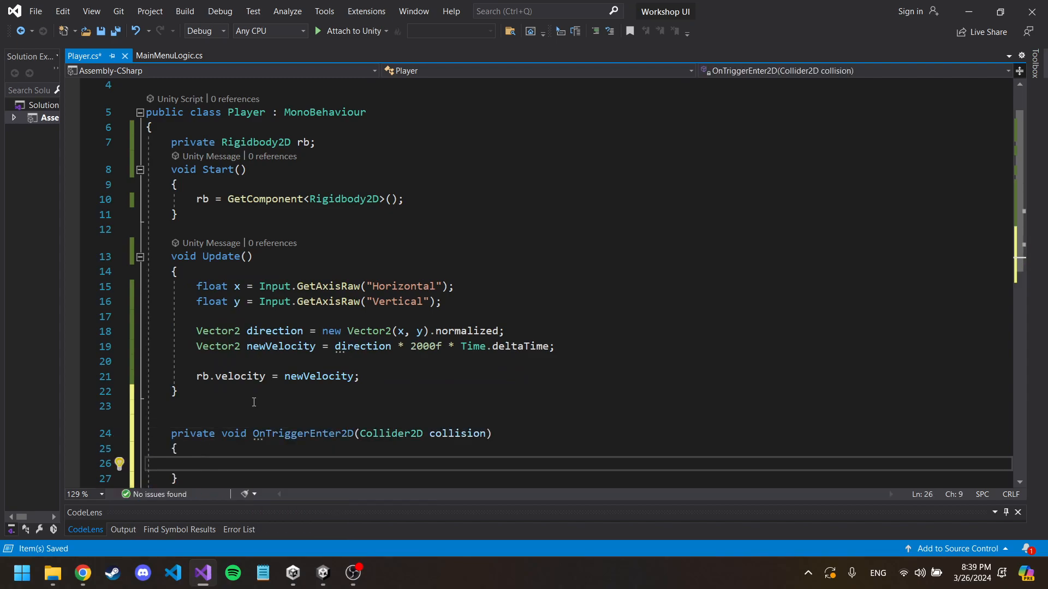
{"action": "scroll", "coordinate": [313, 413], "scroll_direction": "down", "scroll_amount": 2}
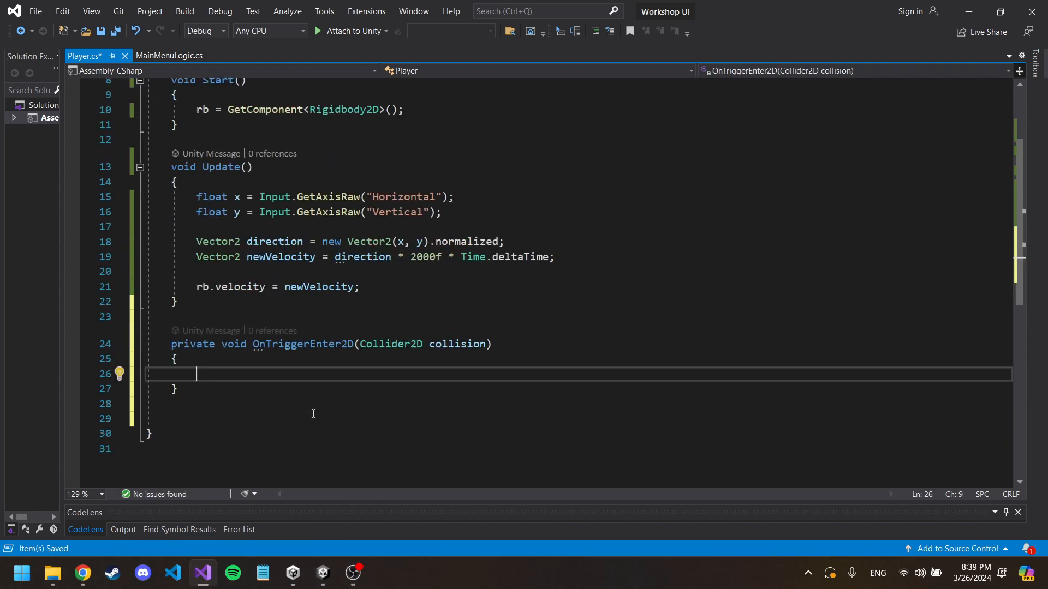
Step: Declare a variable in the OnTriggerEnter2D body with the line GameObject collidedObject = other.gameObject;
{"action": "left_click", "coordinate": [343, 344]}
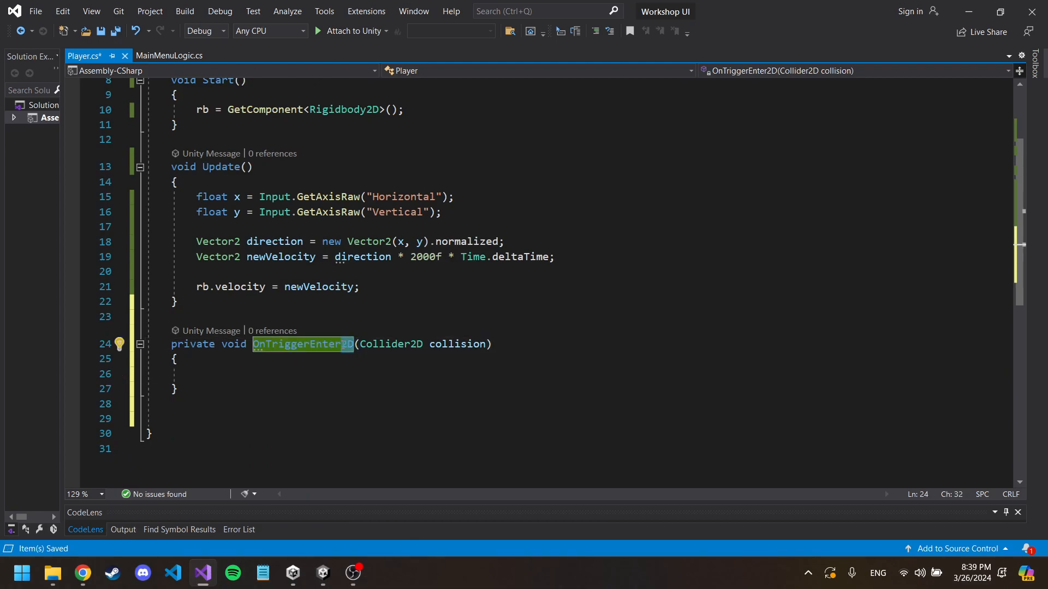
{"action": "mouse_move", "coordinate": [343, 344]}
{"action": "left_click", "coordinate": [417, 323]}
{"action": "left_click", "coordinate": [406, 379]}
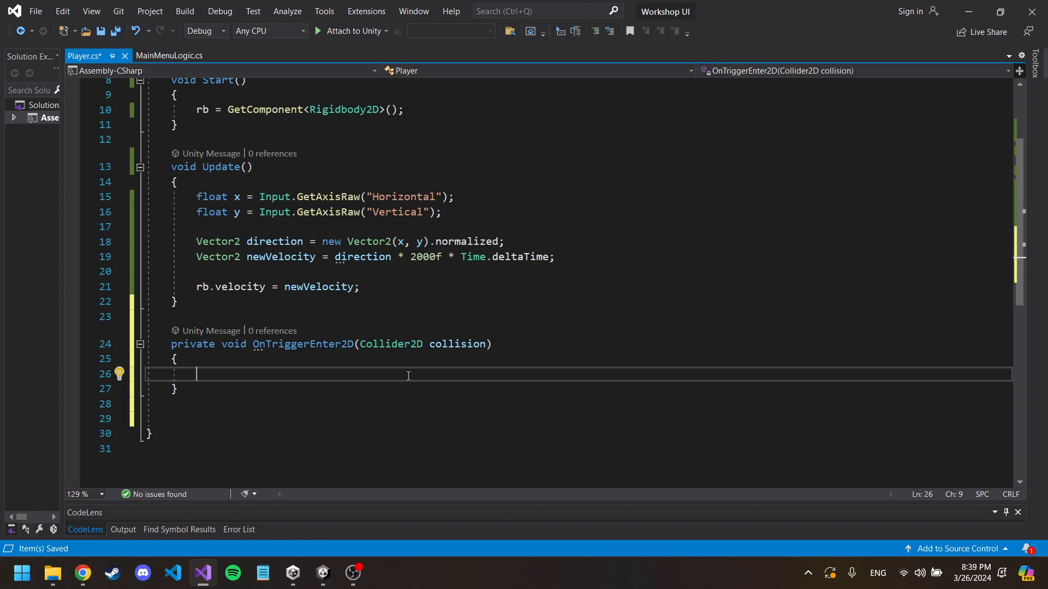
{"action": "type", "text": "G"}
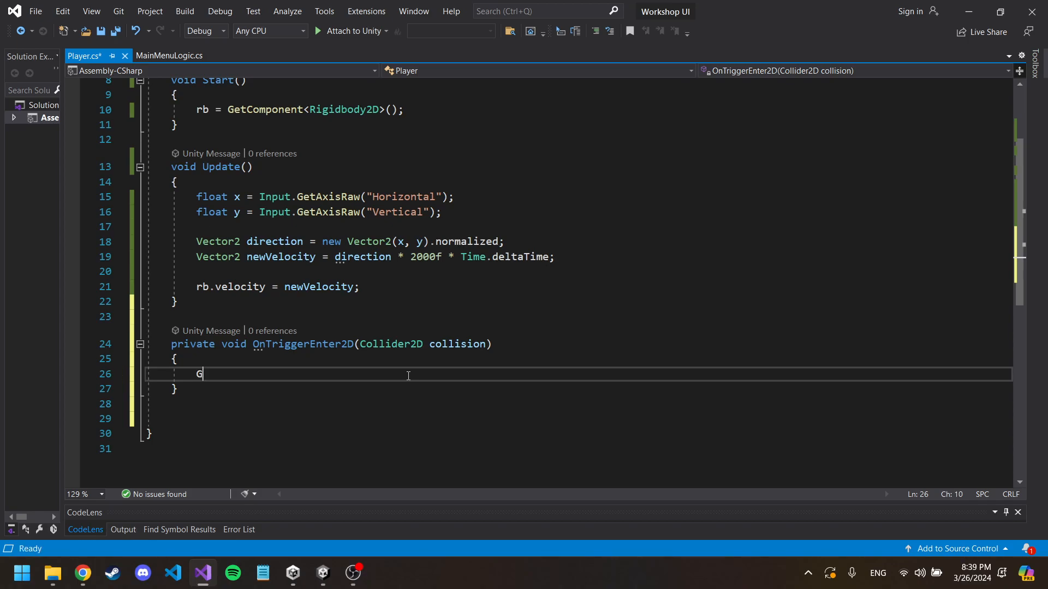
{"action": "type", "text": "ameObject "}
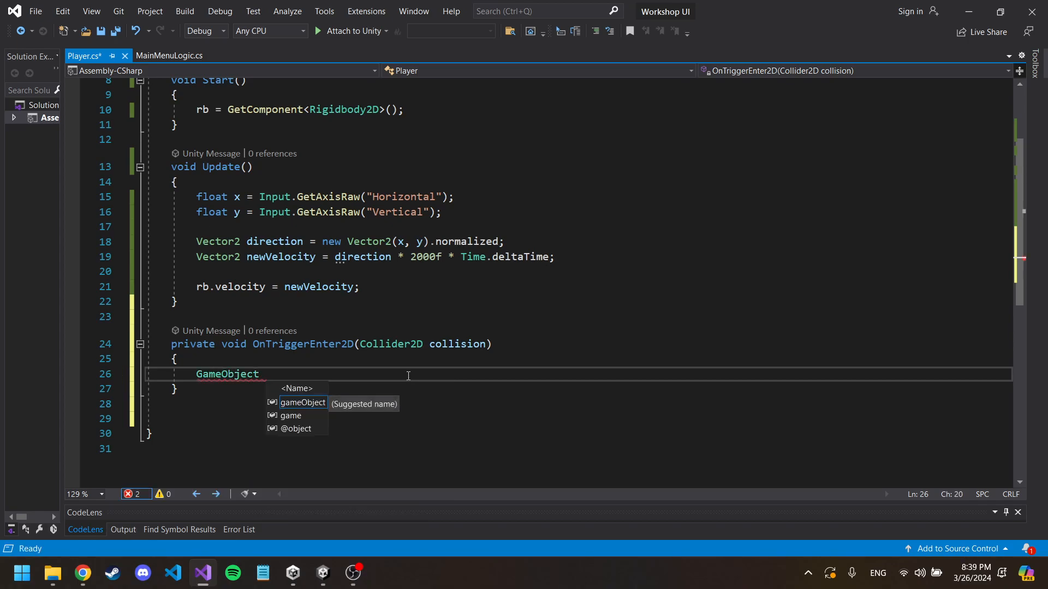
{"action": "type", "text": "collided"}
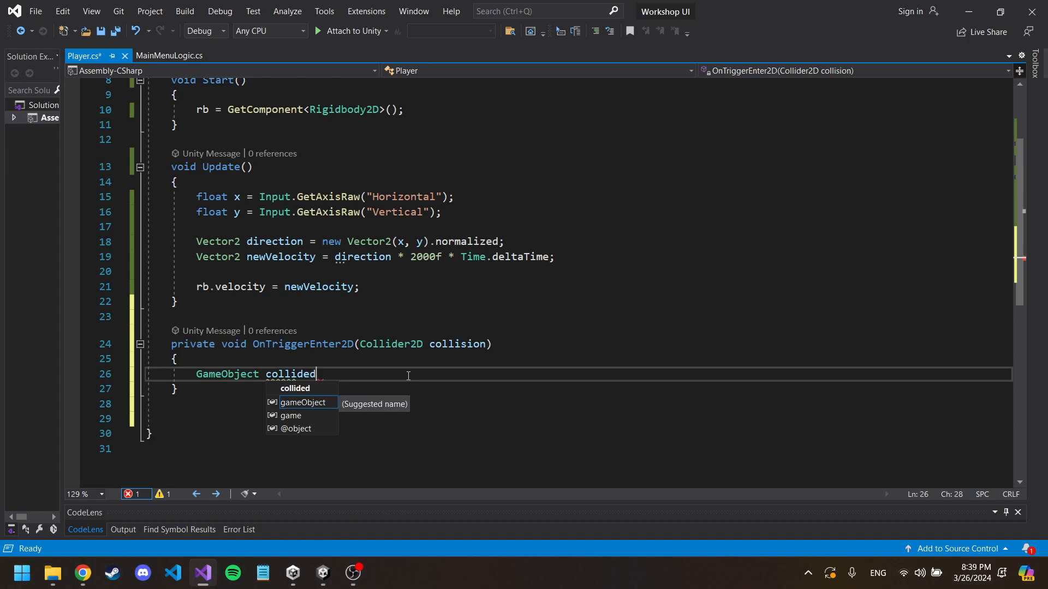
{"action": "type", "text": "Object "}
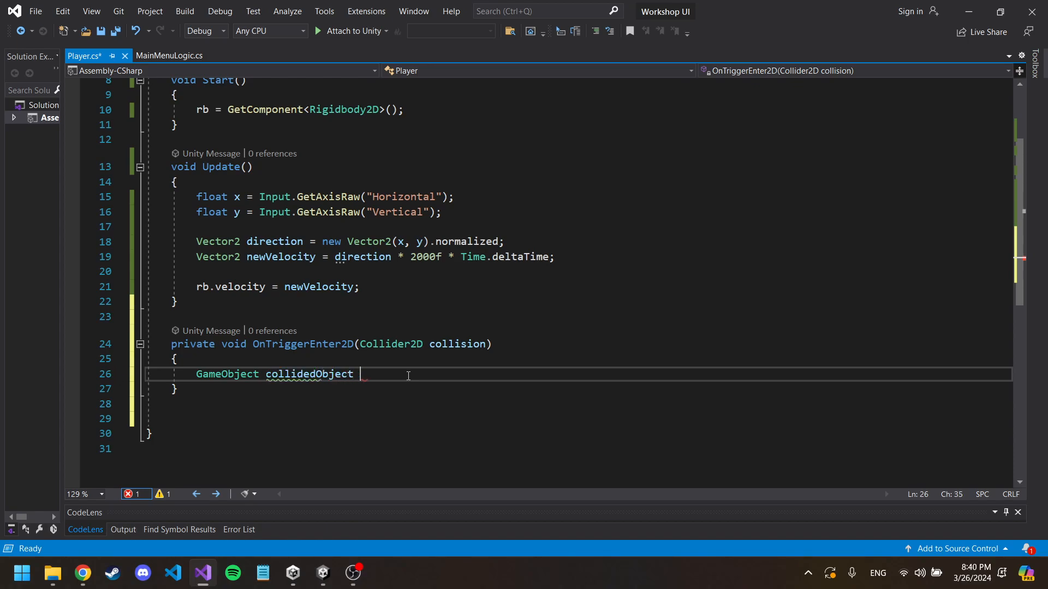
{"action": "type", "text": "= other.g"}
{"action": "type", "text": "ameObject"}
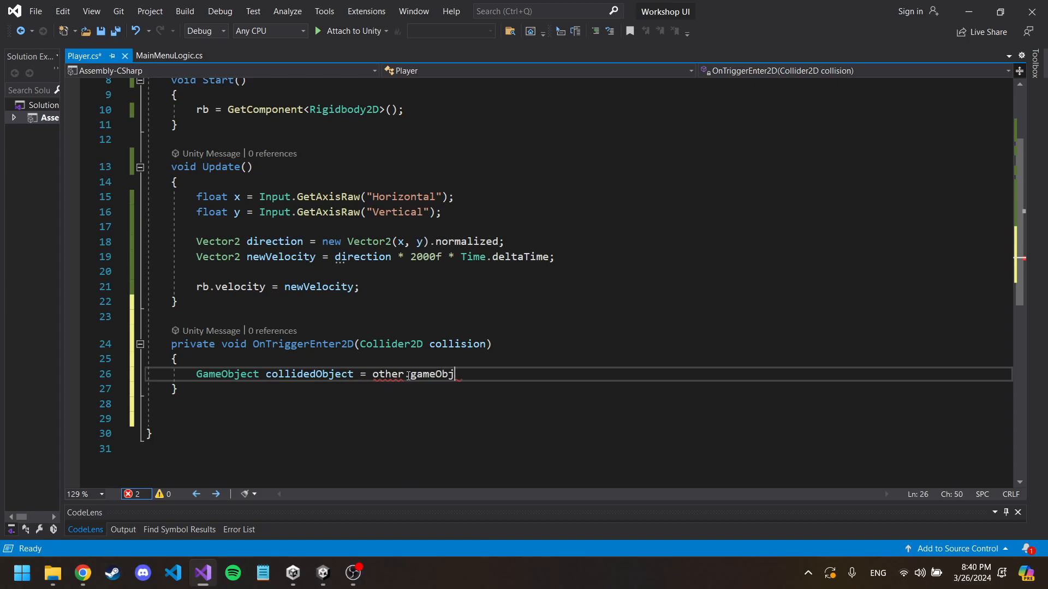
{"action": "type", "text": ";"}
Step: Replace other with the method's parameter name collision in the collidedObject assignment
{"action": "double_click", "coordinate": [436, 345]}
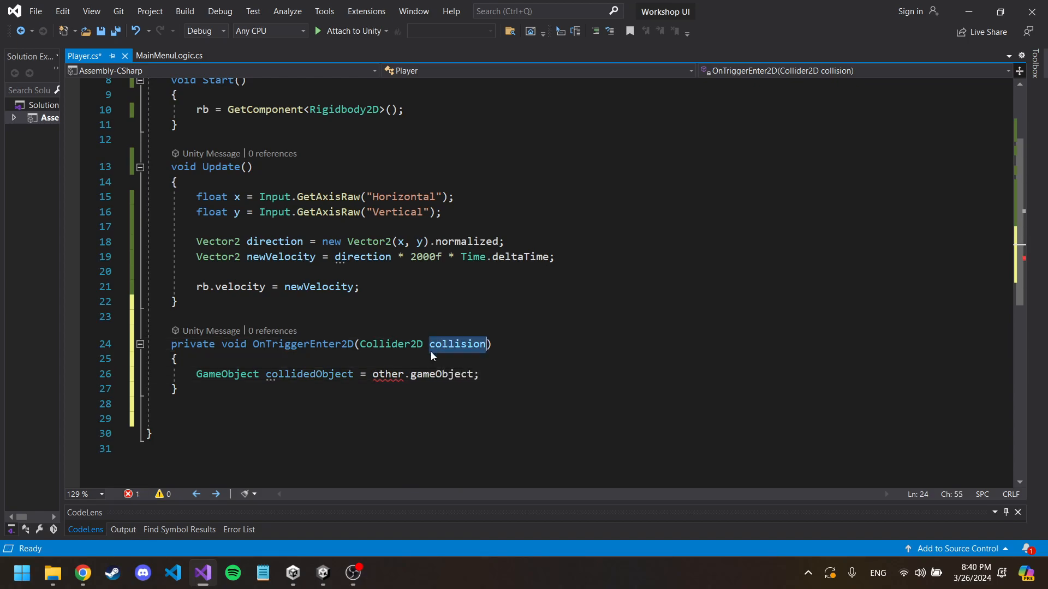
{"action": "key", "text": "ctrl+c"}
{"action": "double_click", "coordinate": [387, 375]}
{"action": "key", "text": "ctrl+v"}
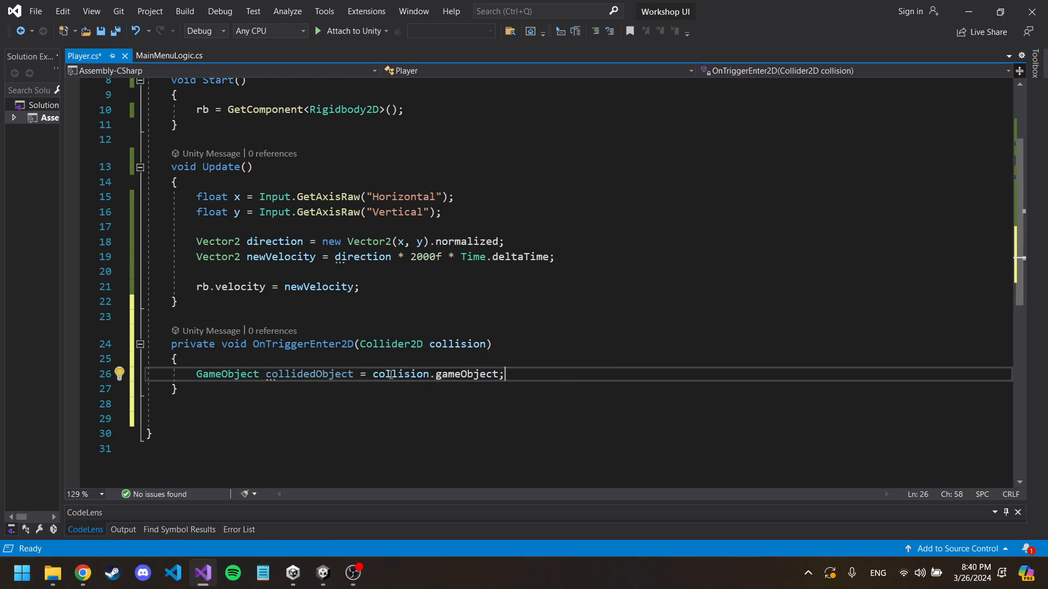
{"action": "left_click_drag", "start_coordinate": [371, 376], "coordinate": [520, 378]}
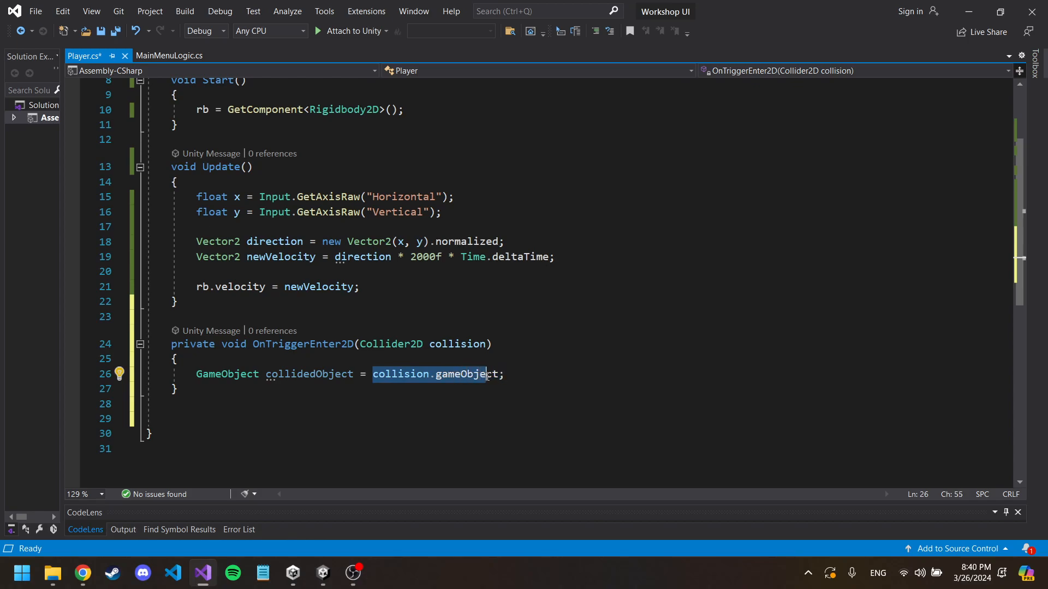
{"action": "left_click", "coordinate": [520, 378]}
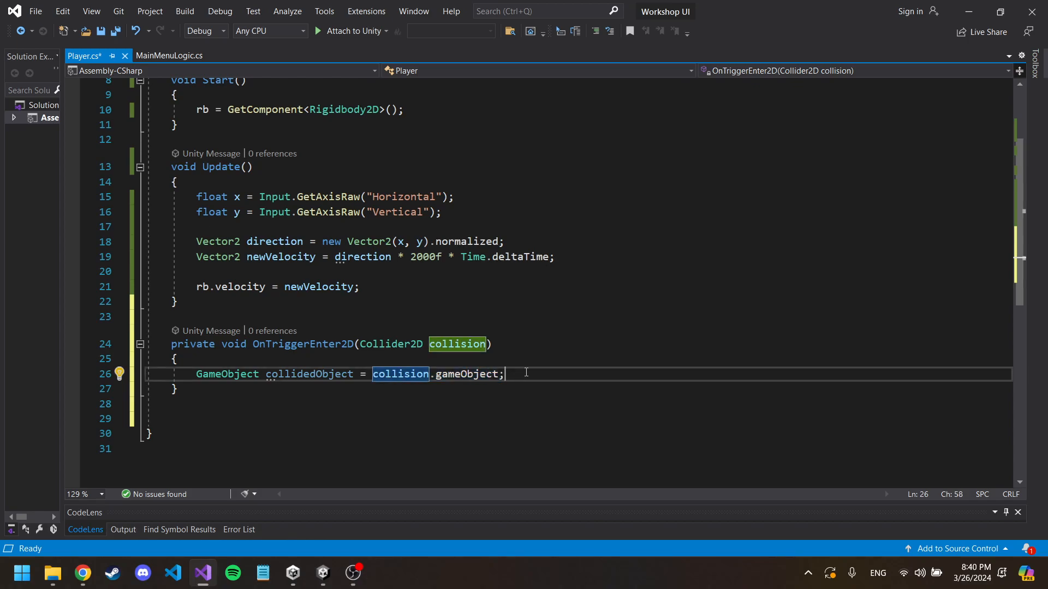
Step: Below the collidedObject declaration, add an if block with the condition collidedObject.CompareTag("Portal") == true
{"action": "scroll", "coordinate": [524, 366], "scroll_direction": "down", "scroll_amount": 1}
{"action": "key", "text": "Return"}
{"action": "key", "text": "Return"}
{"action": "type", "text": "if("}
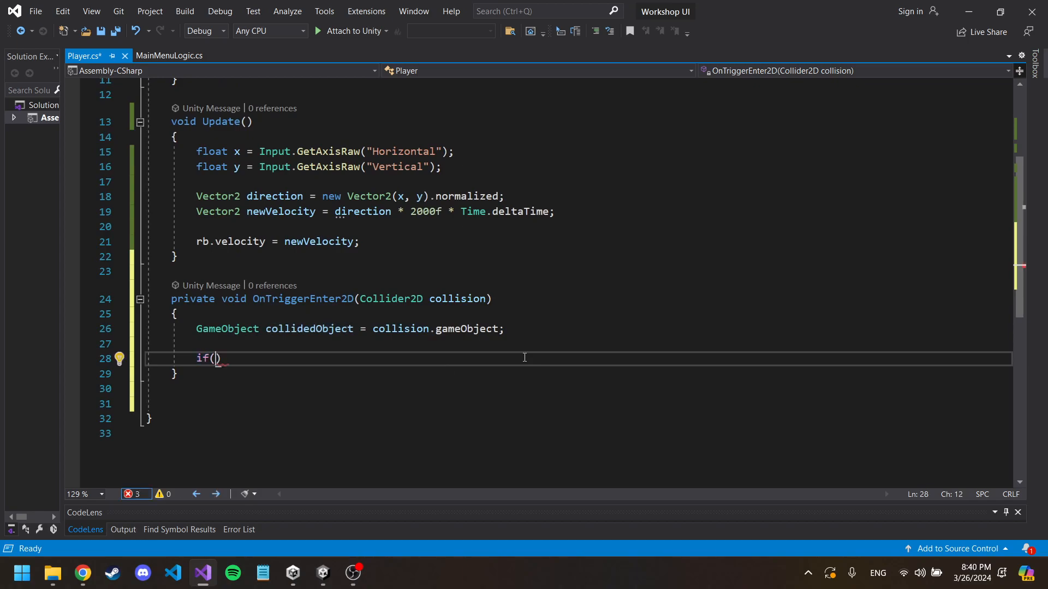
{"action": "type", "text": "collidedObject"}
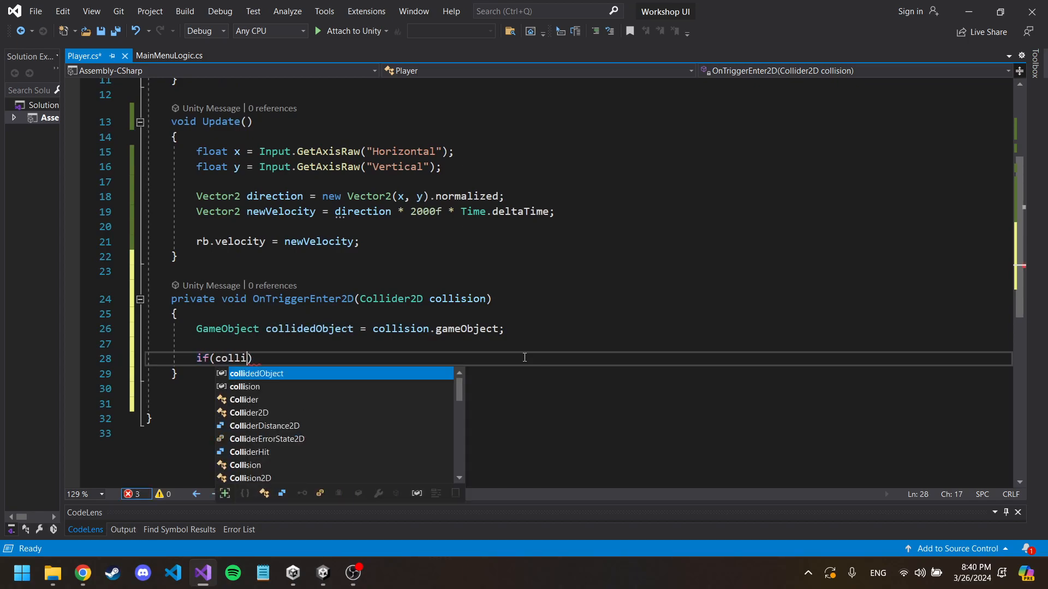
{"action": "type", "text": ".CompareTag"}
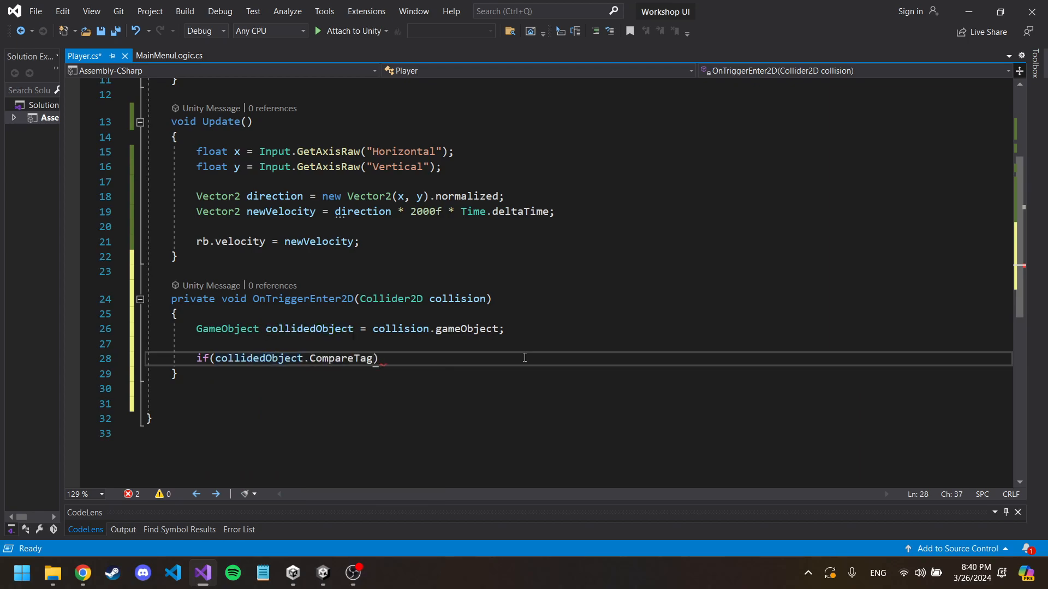
{"action": "type", "text": "(\"Portal"}
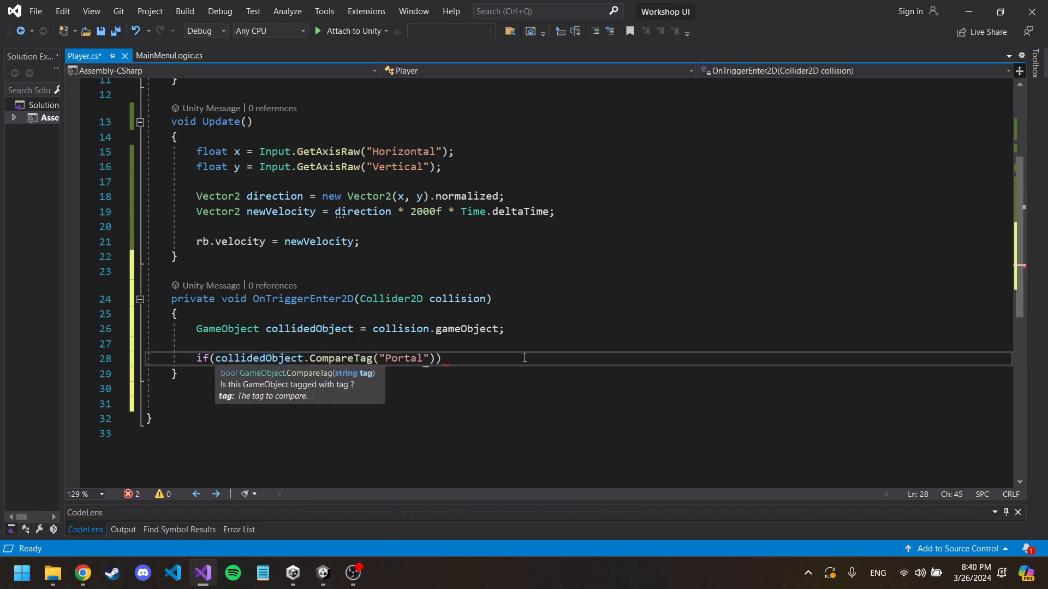
{"action": "type", "text": "\") == true)"}
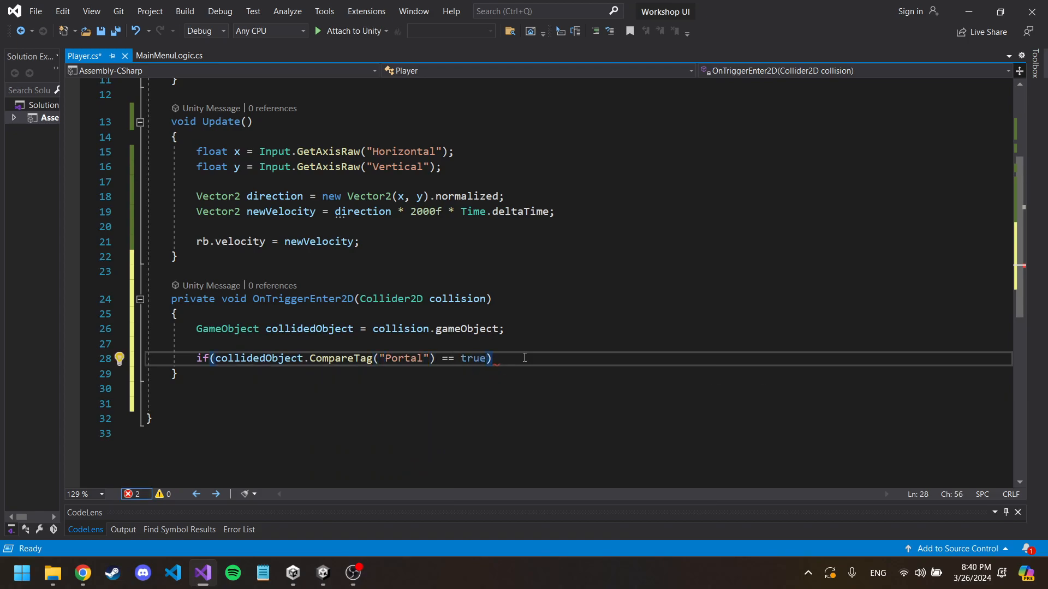
{"action": "key", "text": "Return"}
{"action": "type", "text": "{"}
{"action": "key", "text": "Return"}
Step: Add Debug.Log("You've entered the portal"); inside the if block and save Player.cs
{"action": "type", "text": "Debug"}
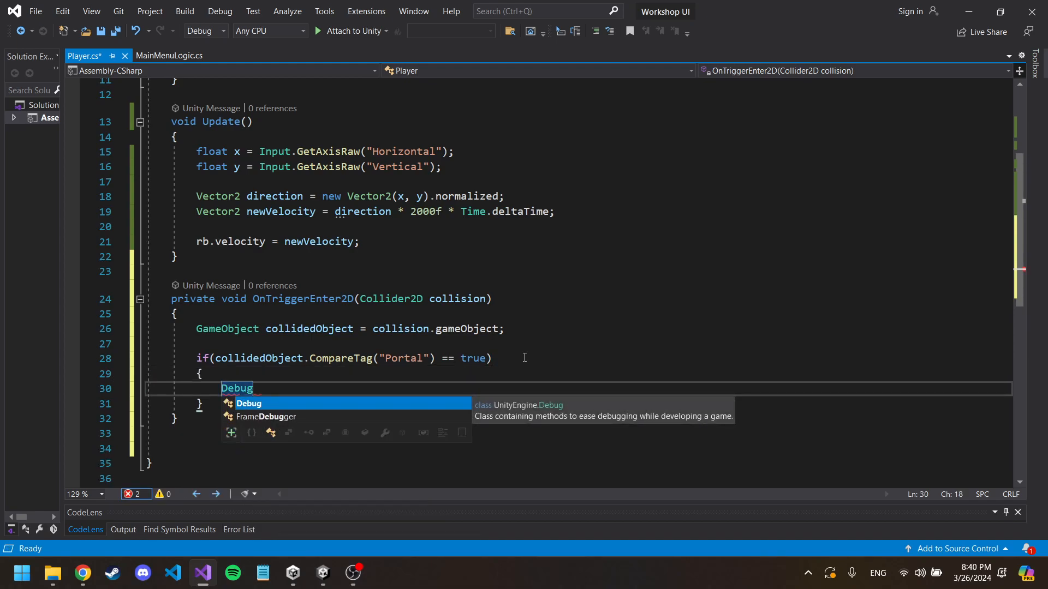
{"action": "type", "text": ".Log(\""}
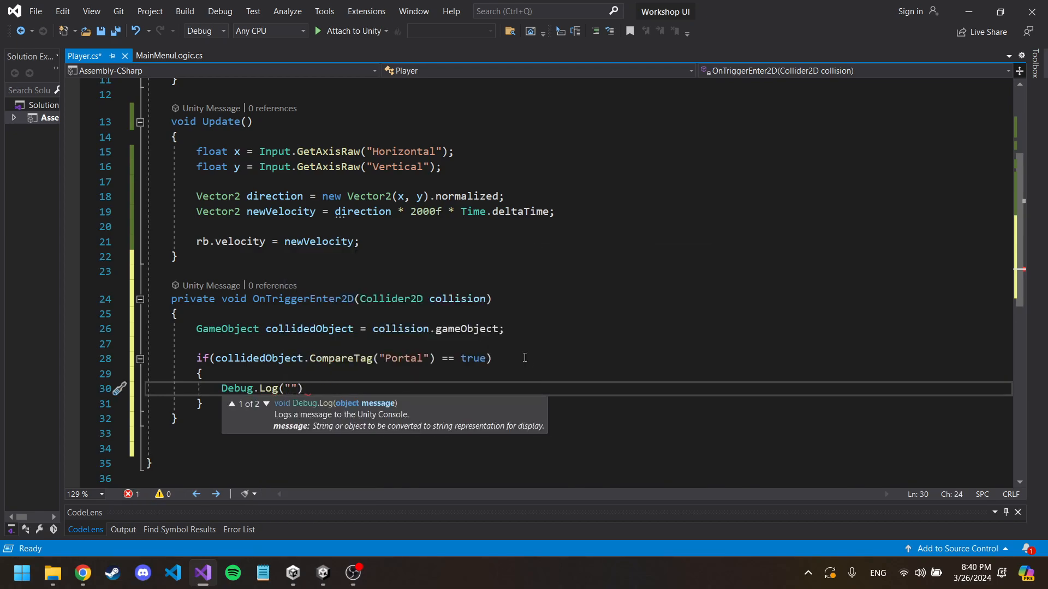
{"action": "type", "text": "Po"}
{"action": "key", "text": "BackSpace"}
{"action": "key", "text": "BackSpace"}
{"action": "type", "text": "You've entered the portal"}
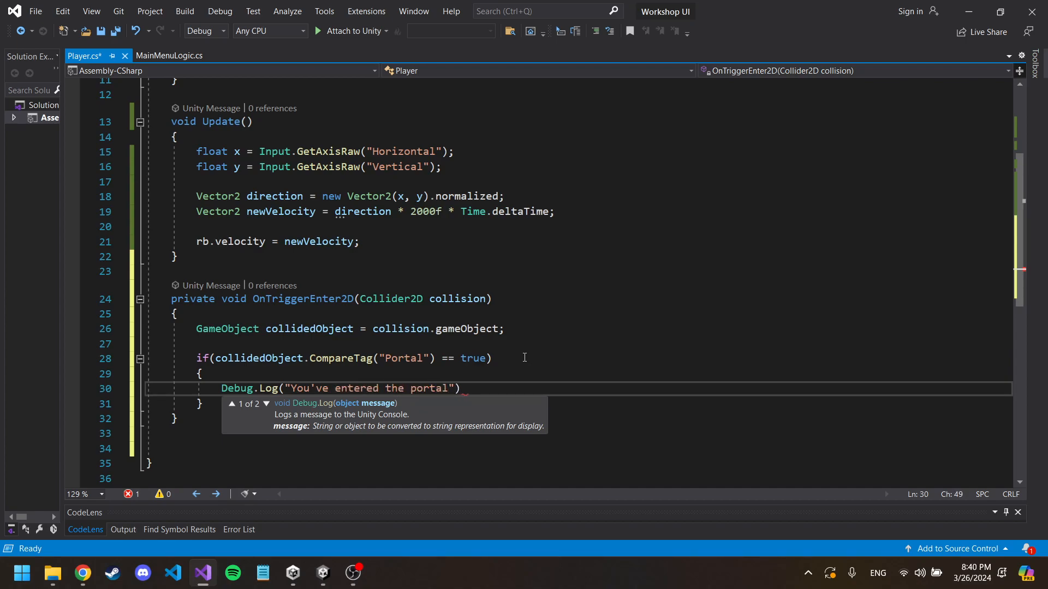
{"action": "type", "text": "\");"}
{"action": "key", "text": "ctrl+s"}
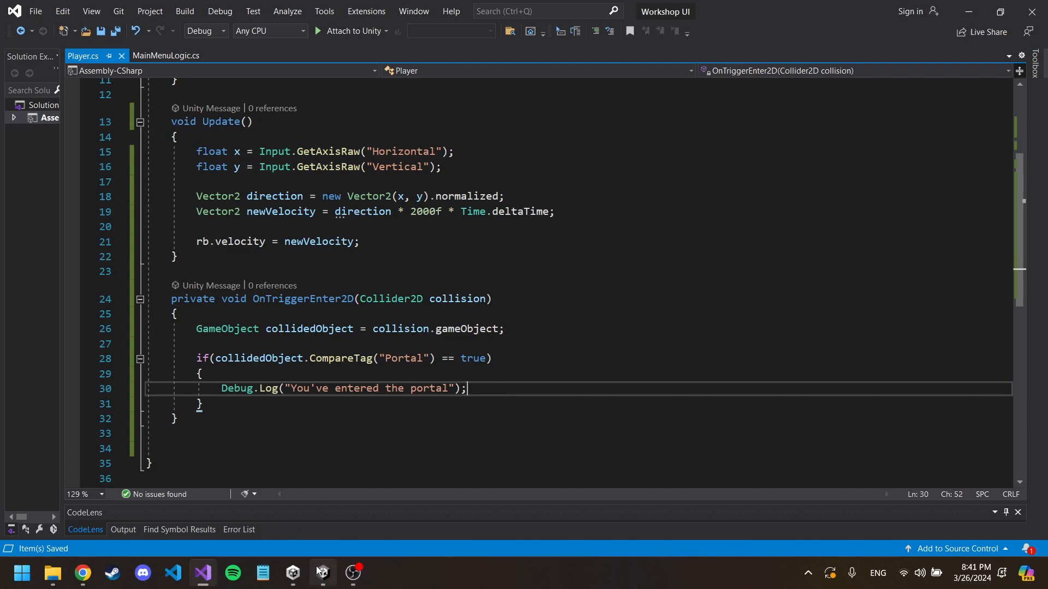
Step: Switch to the Unity editor, run the game and show the Console
{"action": "mouse_move", "coordinate": [323, 573]}
{"action": "left_click", "coordinate": [322, 494]}
{"action": "left_click", "coordinate": [501, 40]}
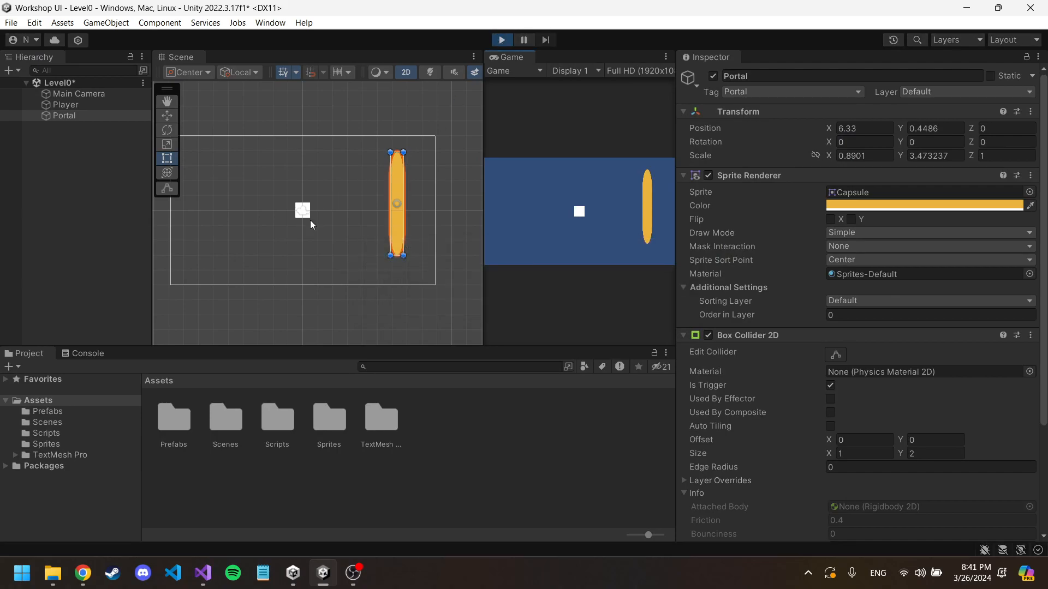
{"action": "left_click", "coordinate": [88, 354]}
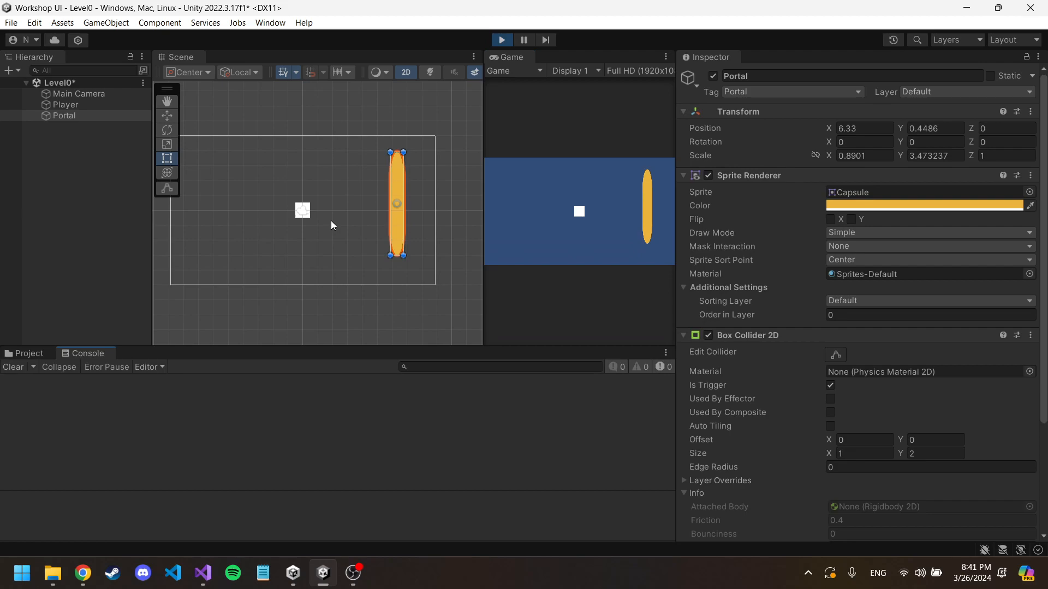
Step: Move the player in and out of the portal several times to test the trigger log, and stop the game
{"action": "left_click", "coordinate": [533, 205]}
{"action": "key", "text": "d"}
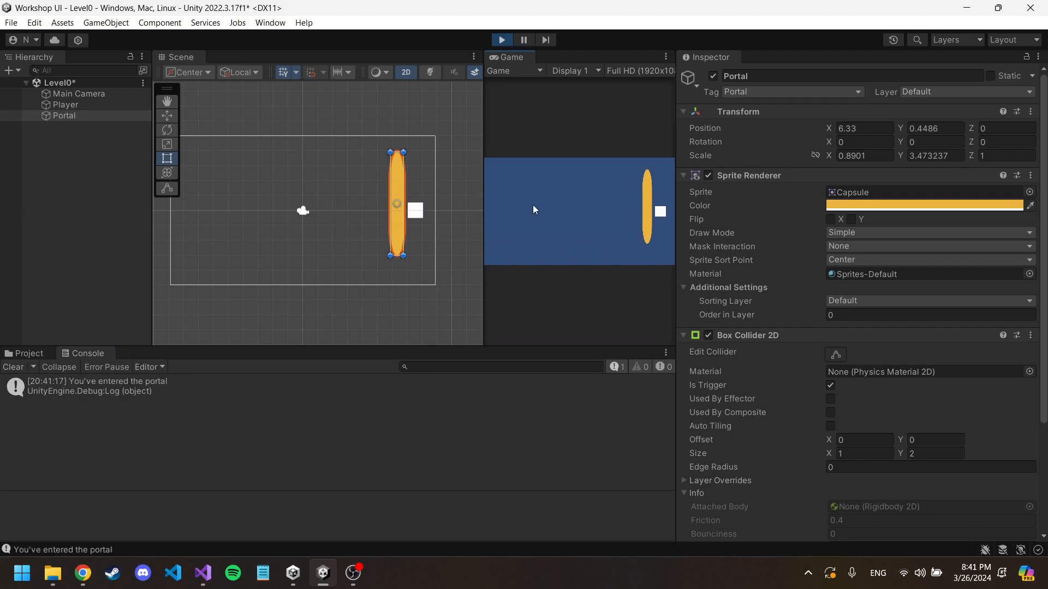
{"action": "key", "text": "a"}
{"action": "key", "text": "w"}
{"action": "key", "text": "d"}
{"action": "key", "text": "s"}
{"action": "key", "text": "a"}
{"action": "key", "text": "w"}
{"action": "key", "text": "d"}
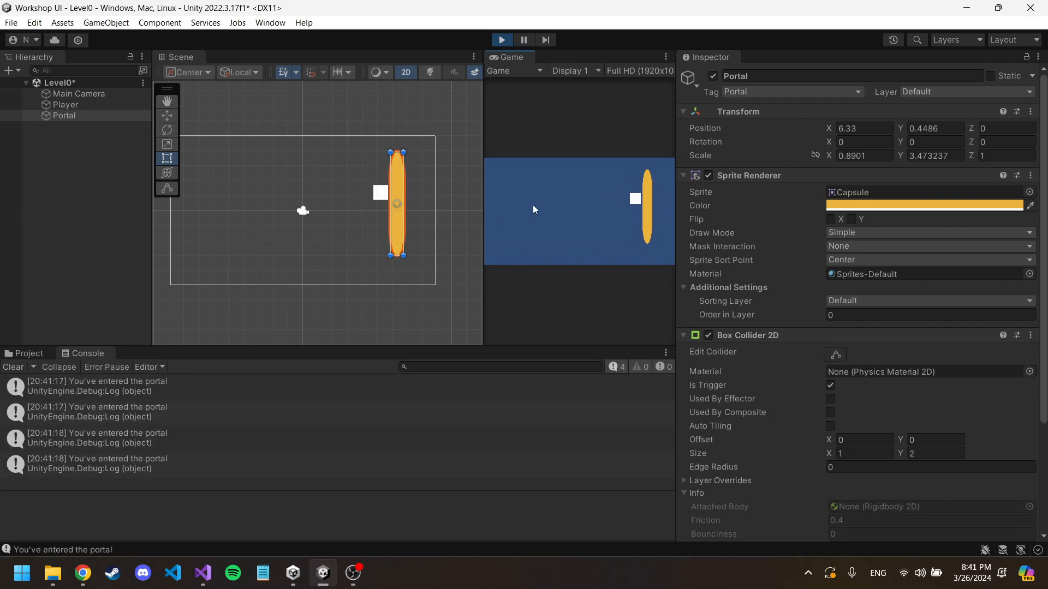
{"action": "key", "text": "s"}
{"action": "key", "text": "a"}
{"action": "key", "text": "w"}
{"action": "key", "text": "d"}
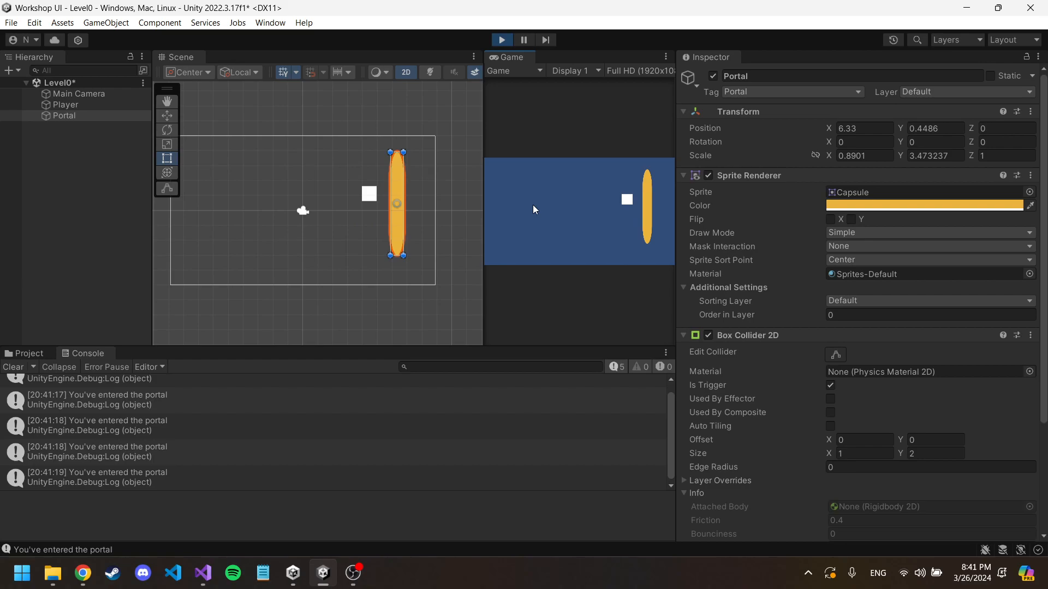
{"action": "left_click", "coordinate": [502, 40]}
Step: Create a new scene named Level1 in the Scenes folder
{"action": "left_click", "coordinate": [35, 354]}
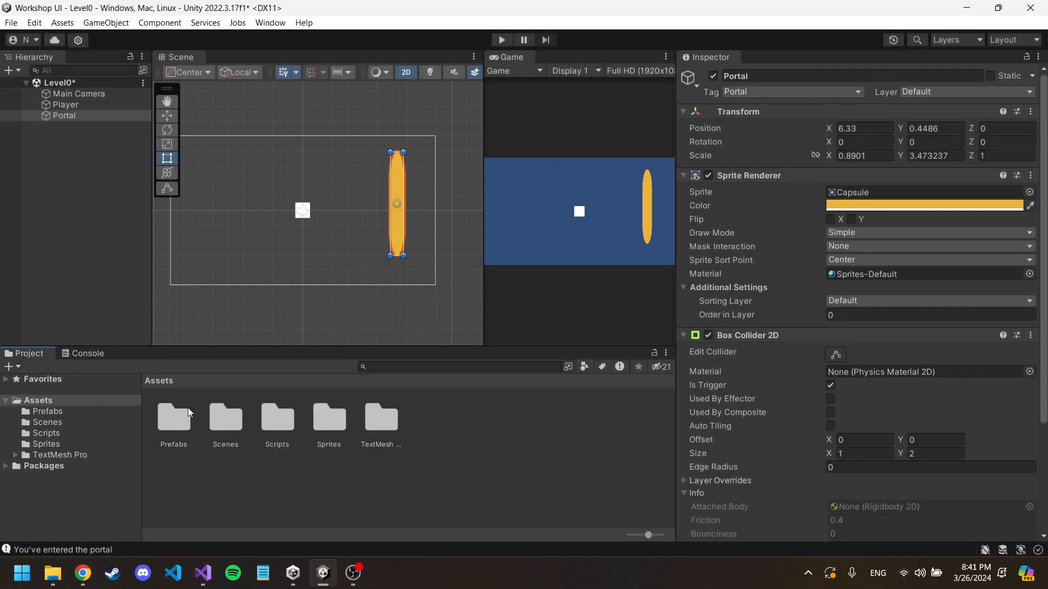
{"action": "double_click", "coordinate": [221, 423]}
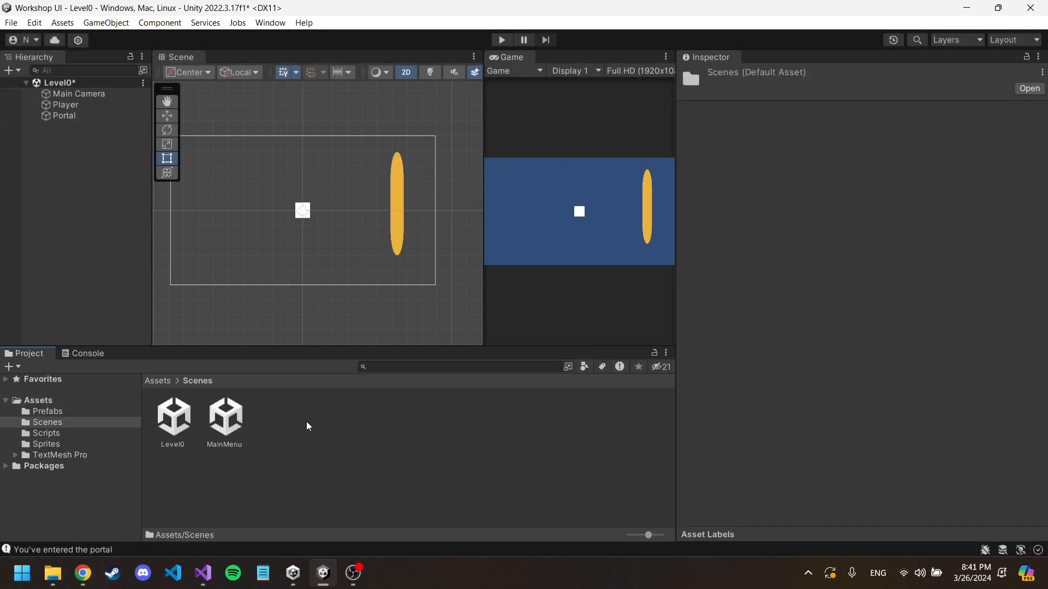
{"action": "right_click", "coordinate": [307, 421]}
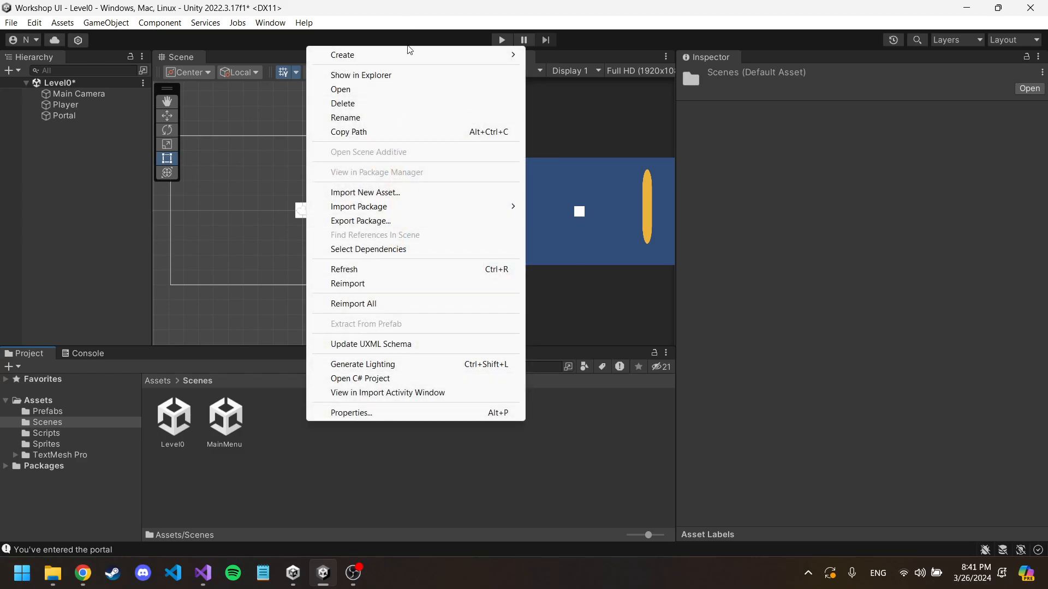
{"action": "left_click", "coordinate": [275, 426]}
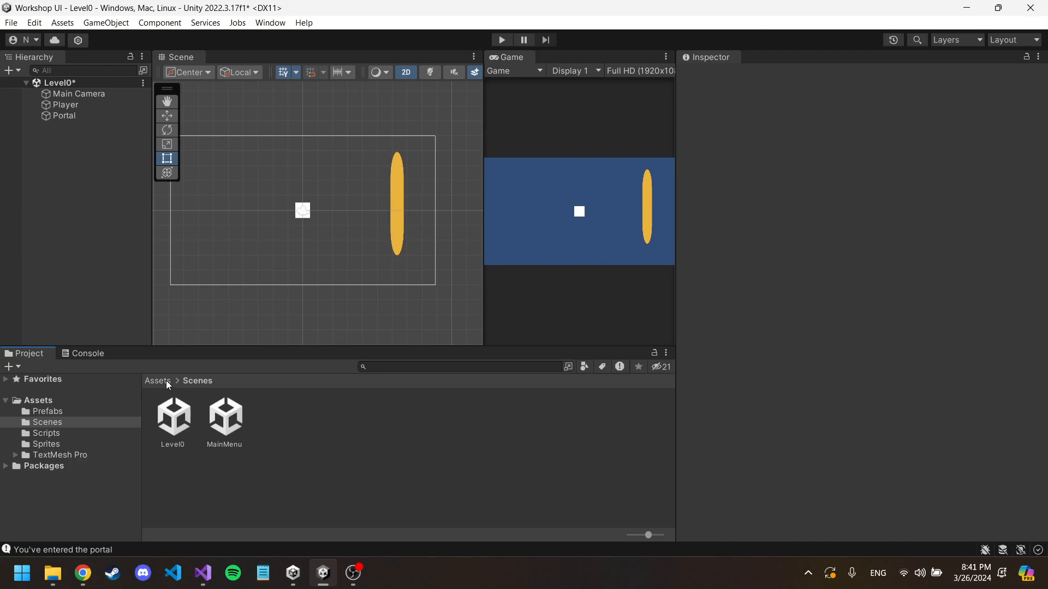
{"action": "right_click", "coordinate": [274, 426]}
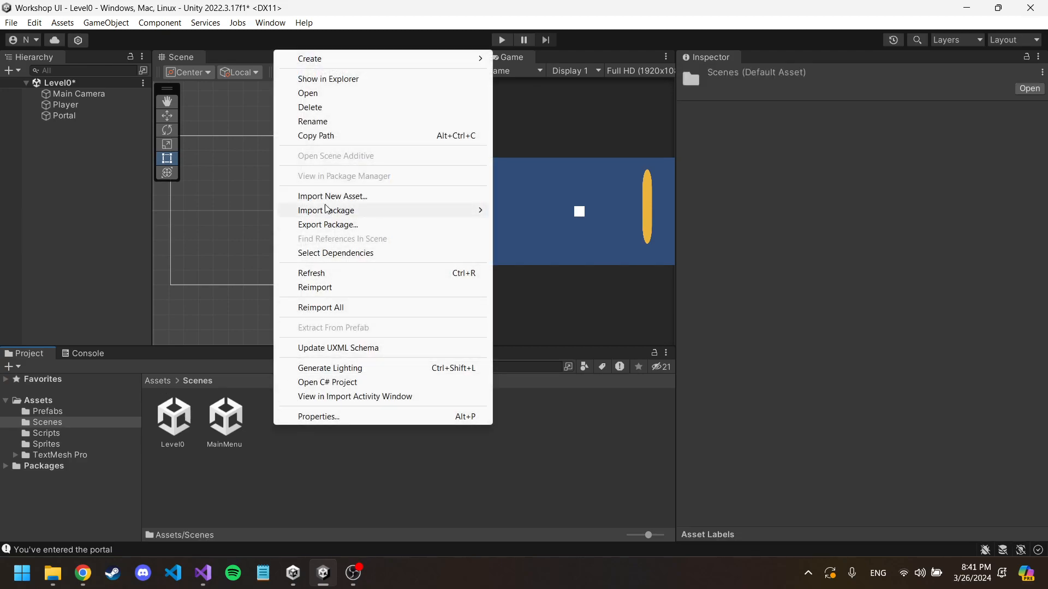
{"action": "mouse_move", "coordinate": [399, 61]}
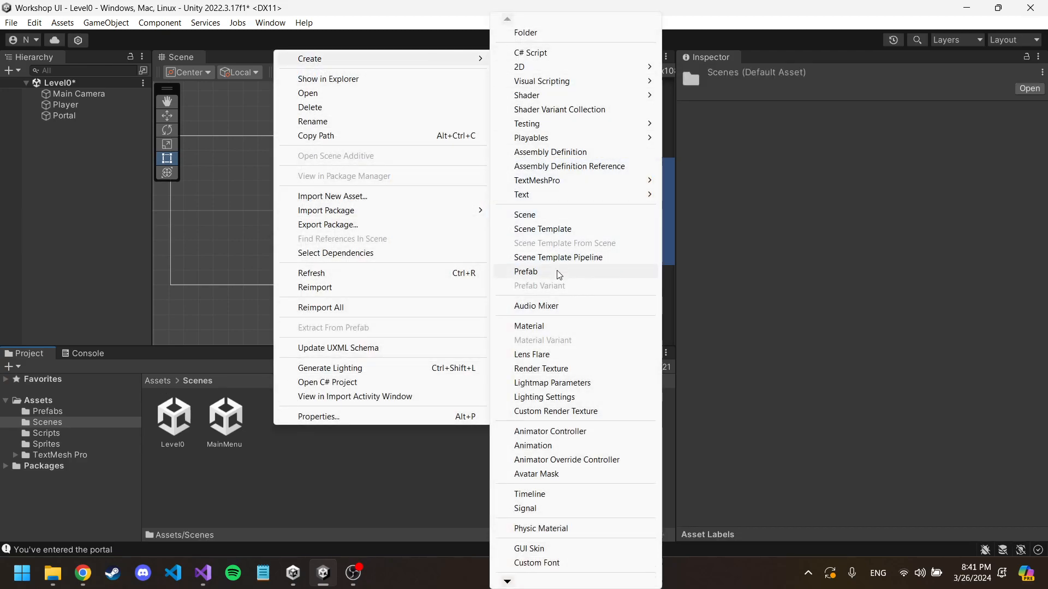
{"action": "left_click", "coordinate": [563, 214]}
{"action": "type", "text": "Level1"}
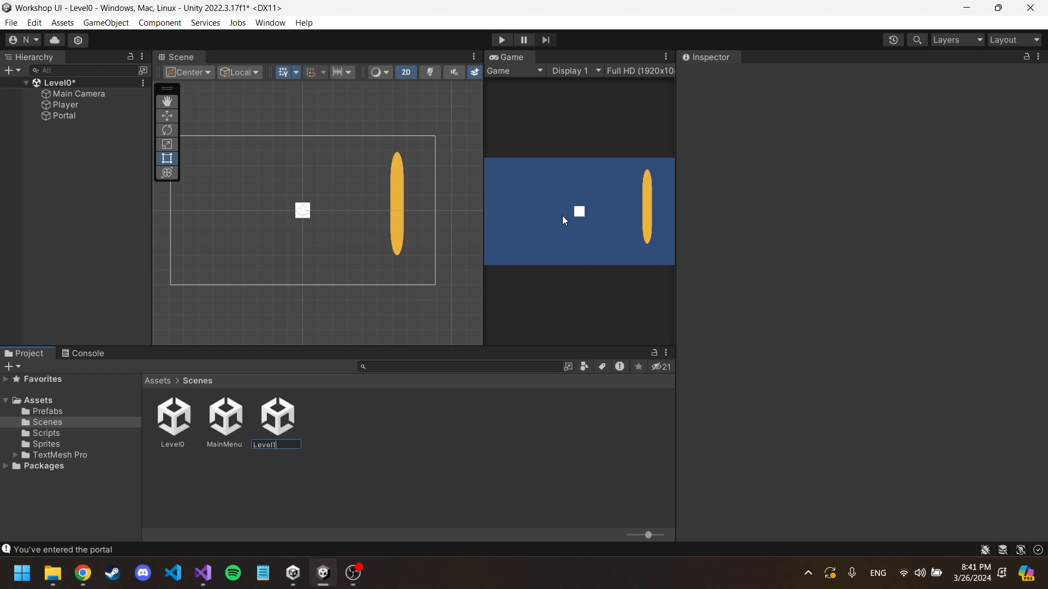
{"action": "key", "text": "Return"}
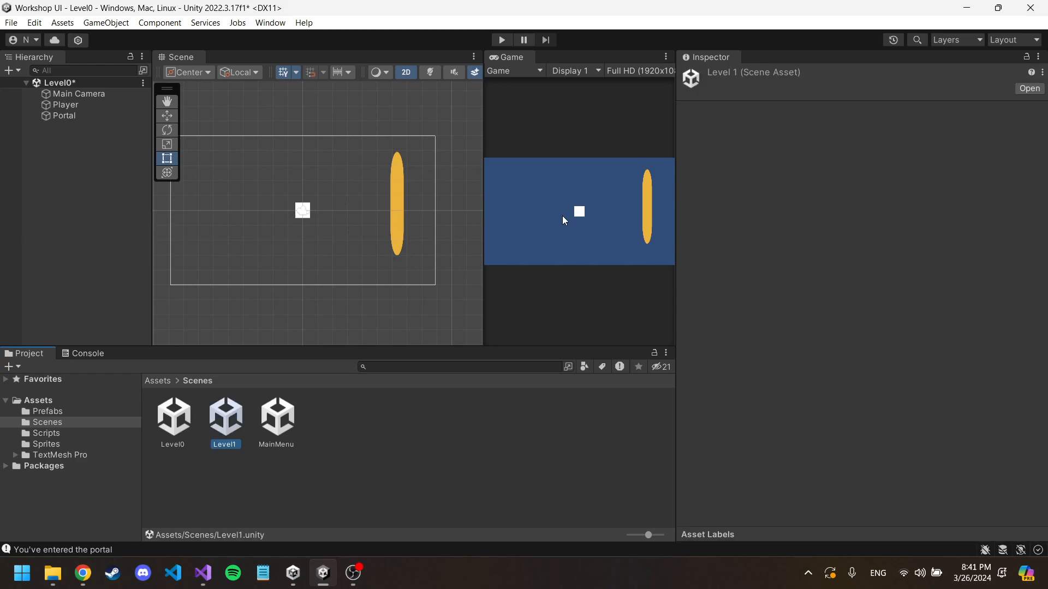
{"action": "right_click", "coordinate": [326, 437]}
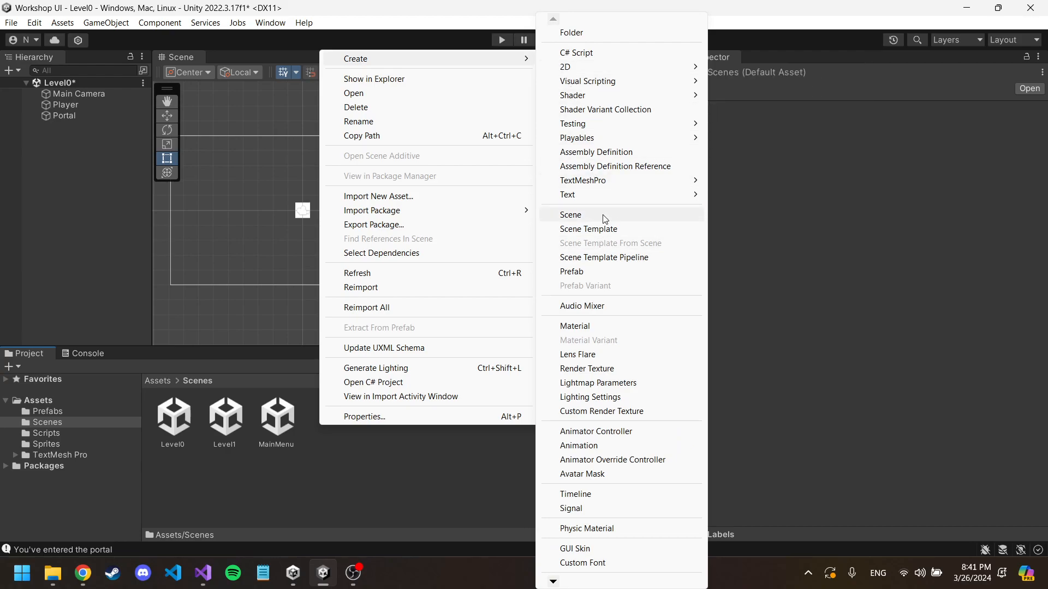
{"action": "left_click", "coordinate": [349, 488]}
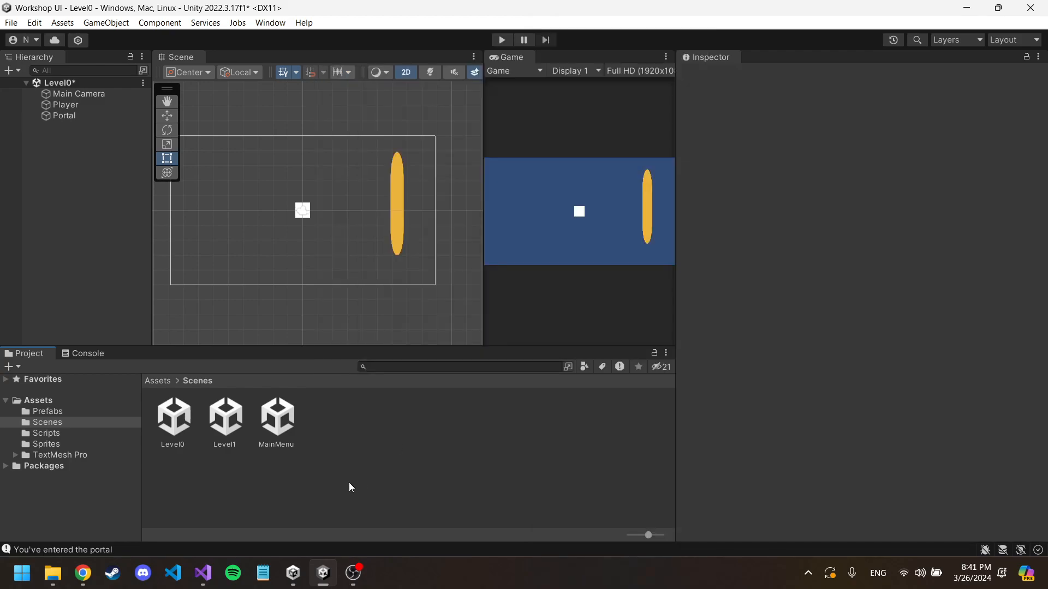
Step: Open the Level1 scene and slightly widen the Scene view
{"action": "double_click", "coordinate": [218, 423]}
{"action": "left_click", "coordinate": [507, 312]}
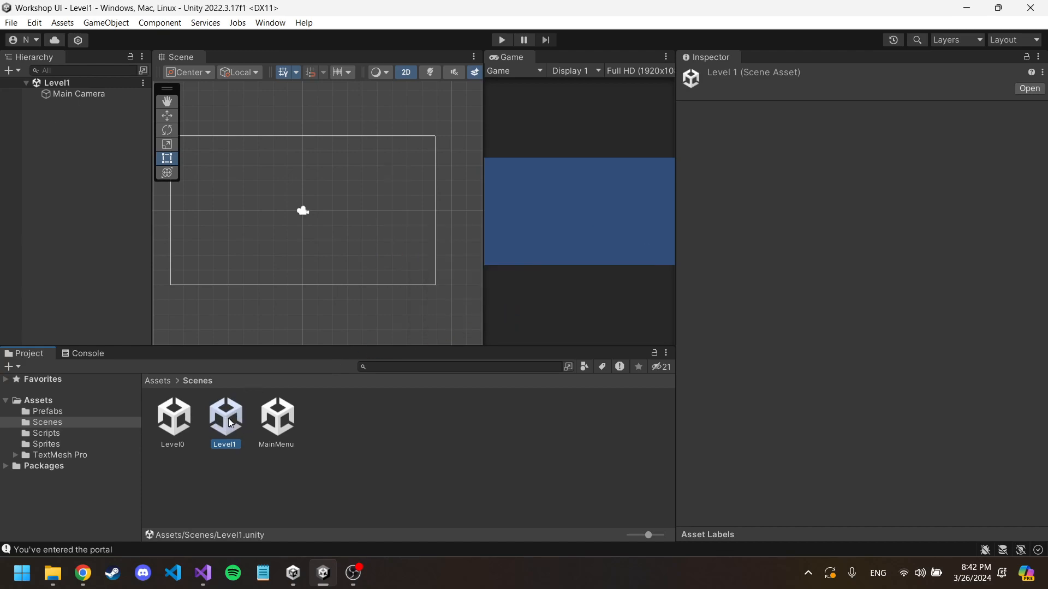
{"action": "mouse_move", "coordinate": [486, 161]}
{"action": "left_mouse_down"}
{"action": "mouse_move", "coordinate": [455, 164]}
{"action": "mouse_move", "coordinate": [501, 163]}
{"action": "left_mouse_up"}
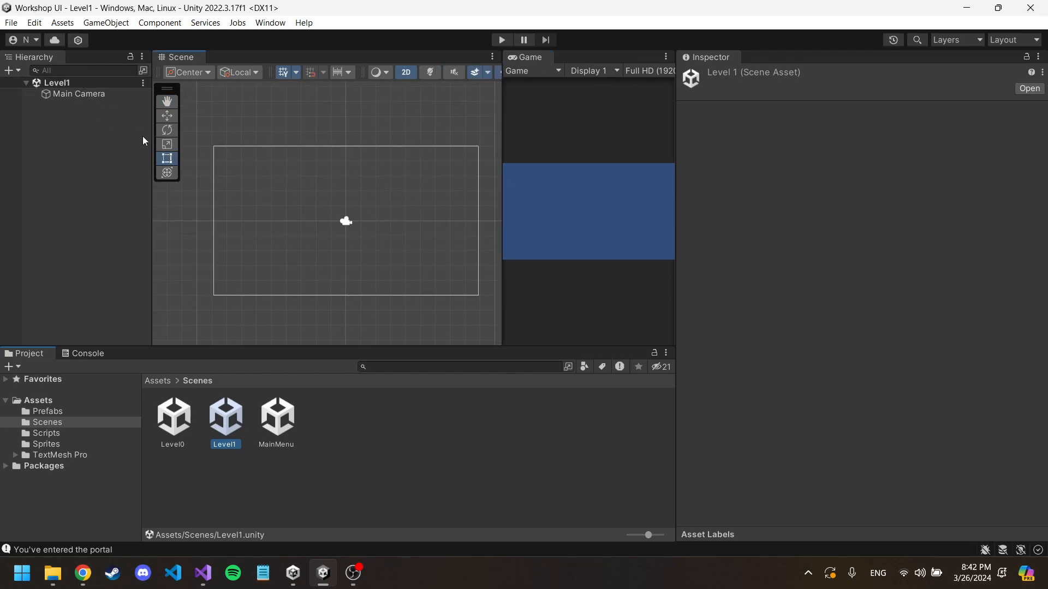
Step: Add a Capsule sprite to Level1, scale it to about 4.3 by 3, and place it right of the scene's centre
{"action": "right_click", "coordinate": [97, 112]}
{"action": "mouse_move", "coordinate": [177, 307]}
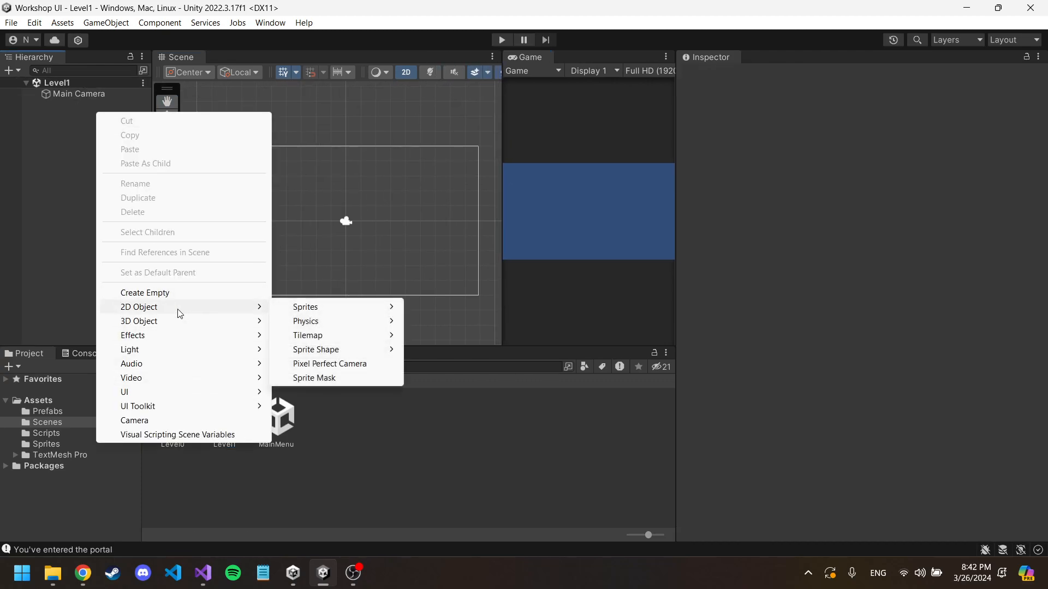
{"action": "mouse_move", "coordinate": [325, 309]}
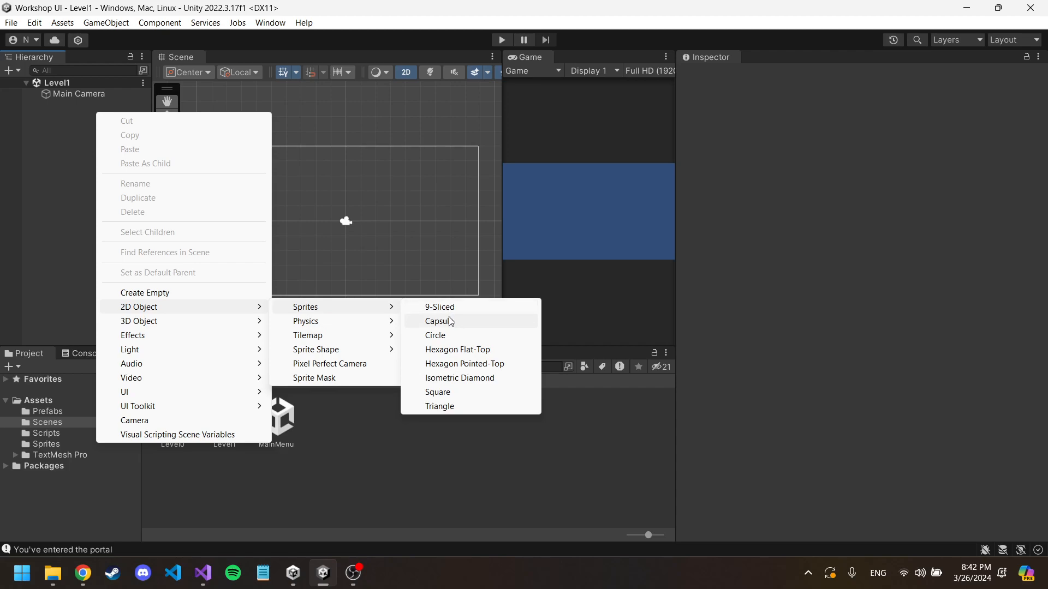
{"action": "left_click", "coordinate": [453, 322]}
{"action": "left_click_drag", "start_coordinate": [334, 229], "coordinate": [383, 288]}
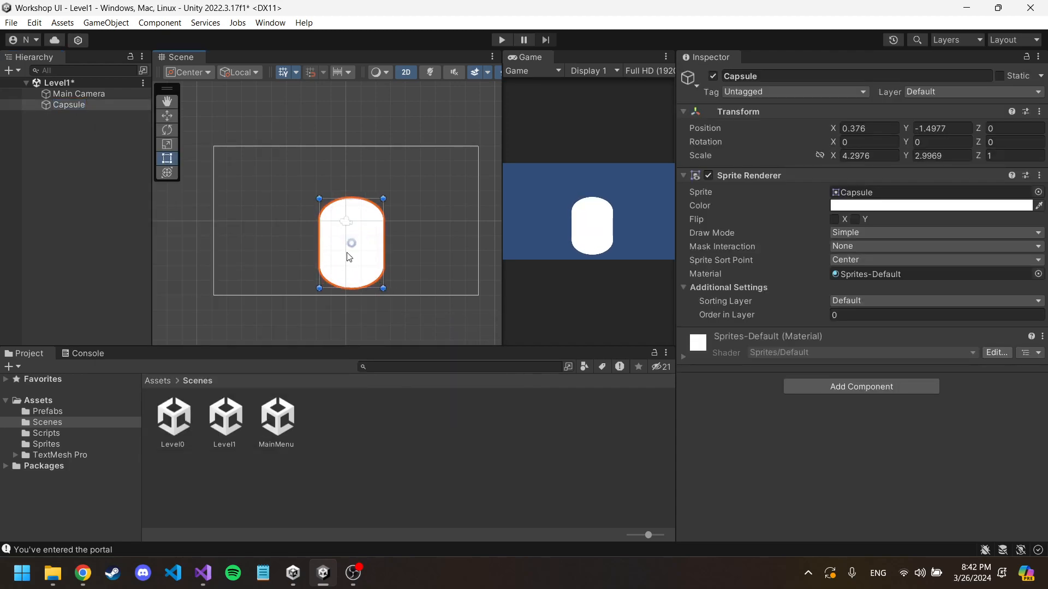
{"action": "left_click_drag", "start_coordinate": [348, 253], "coordinate": [404, 248]}
Step: Add a UI TextMeshPro text object to the Level1 scene
{"action": "left_click", "coordinate": [87, 126]}
{"action": "right_click", "coordinate": [86, 127]}
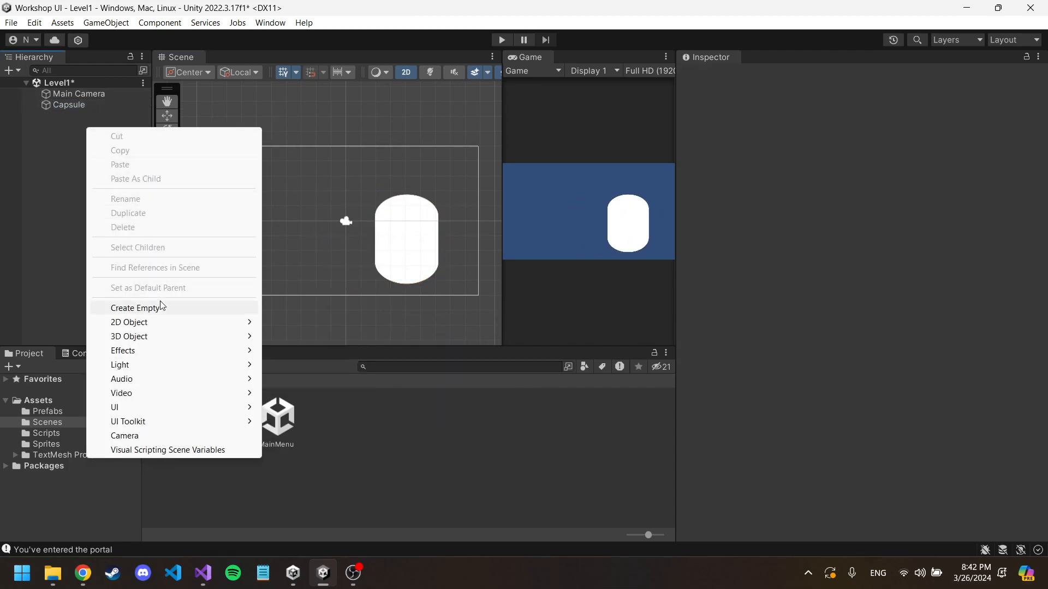
{"action": "mouse_move", "coordinate": [172, 408]}
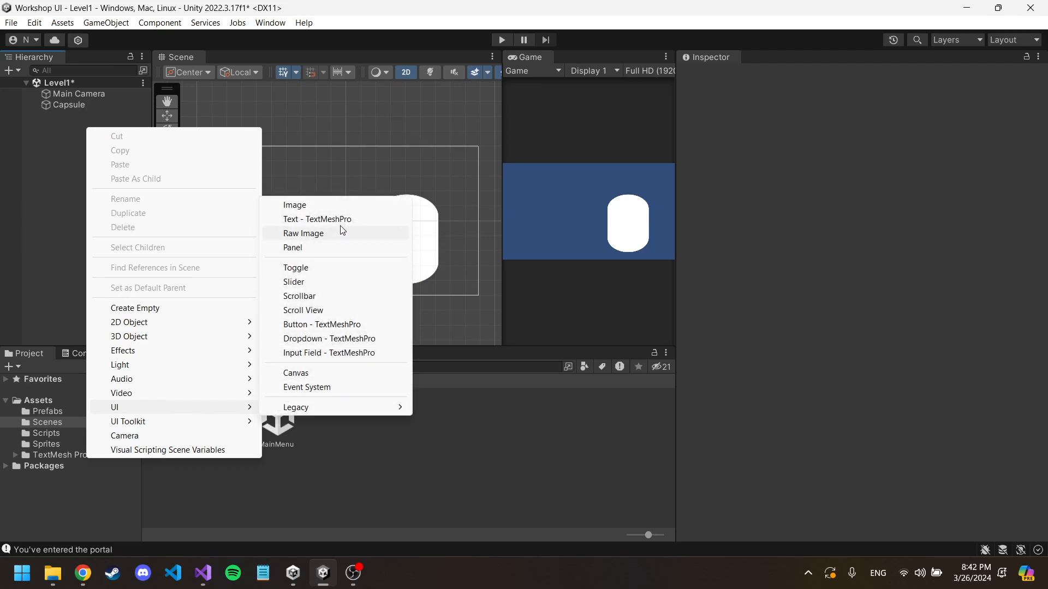
{"action": "left_click", "coordinate": [344, 219]}
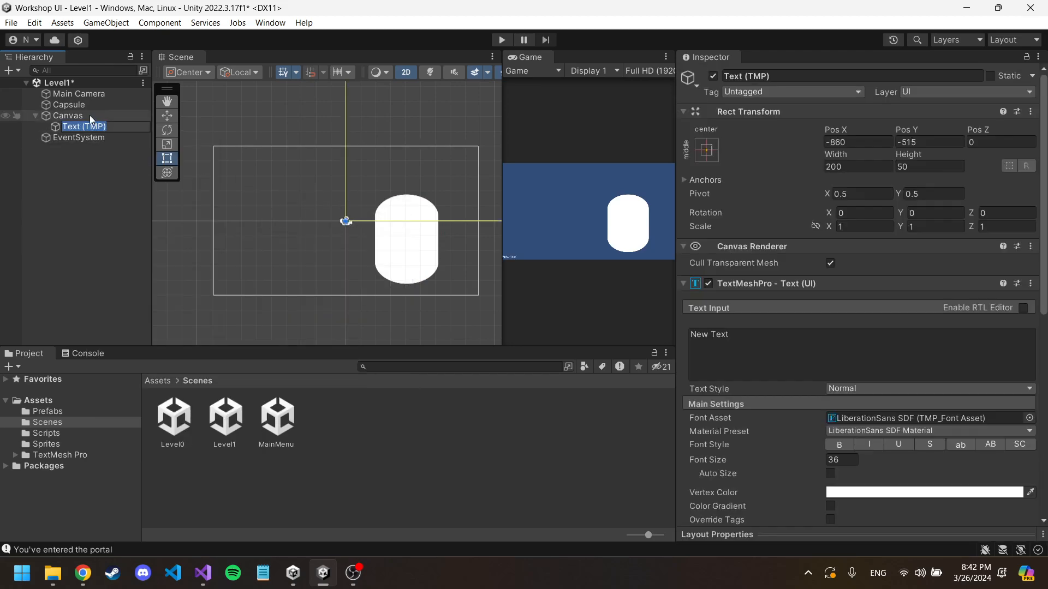
Step: Resize the text box on the canvas to about 536 by 277, extending it toward the canvas centre
{"action": "left_click", "coordinate": [90, 115]}
{"action": "double_click", "coordinate": [90, 116]}
{"action": "scroll", "coordinate": [250, 209], "scroll_direction": "down", "scroll_amount": 2}
{"action": "scroll", "coordinate": [240, 224], "scroll_direction": "up", "scroll_amount": 10}
{"action": "middle_click_drag", "start_coordinate": [222, 244], "coordinate": [271, 174]}
{"action": "left_click", "coordinate": [82, 137]}
{"action": "left_click", "coordinate": [84, 127]}
{"action": "left_click_drag", "start_coordinate": [262, 242], "coordinate": [401, 168]}
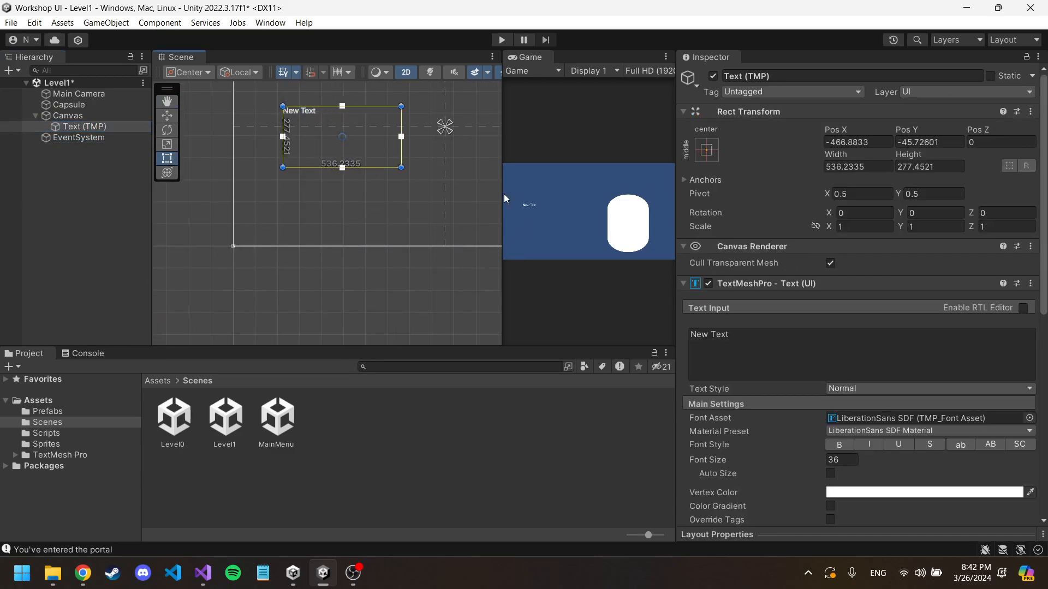
Step: Enable Auto Size for the text object and set its text to "LEVEL 1!!!!"
{"action": "left_click", "coordinate": [830, 473]}
{"action": "left_click", "coordinate": [788, 345]}
{"action": "key", "text": "ctrl+a"}
{"action": "type", "text": "LEVEL"}
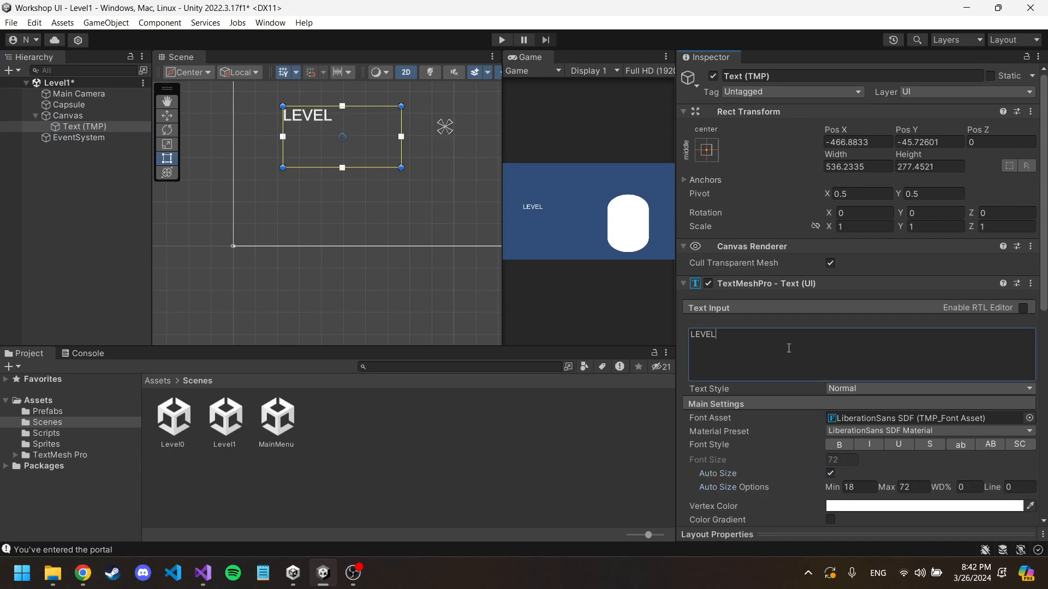
{"action": "type", "text": " 1!!!!"}
Step: Try the LiberationSans SDF - Drop Shadow material preset on the text and open its outline color
{"action": "left_click", "coordinate": [1012, 430]}
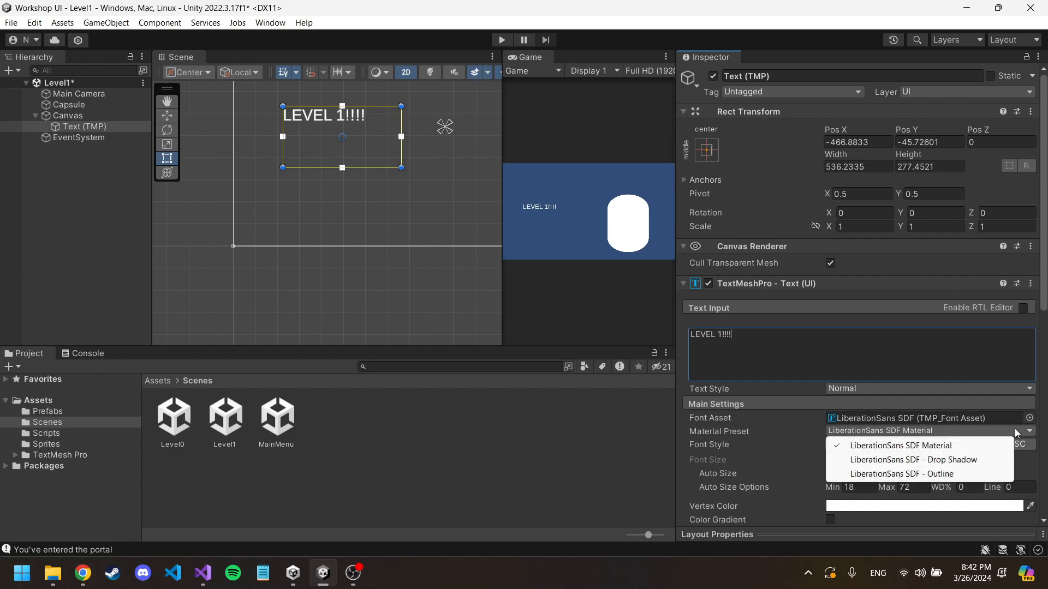
{"action": "left_click", "coordinate": [961, 460]}
{"action": "scroll", "coordinate": [951, 428], "scroll_direction": "down", "scroll_amount": 10}
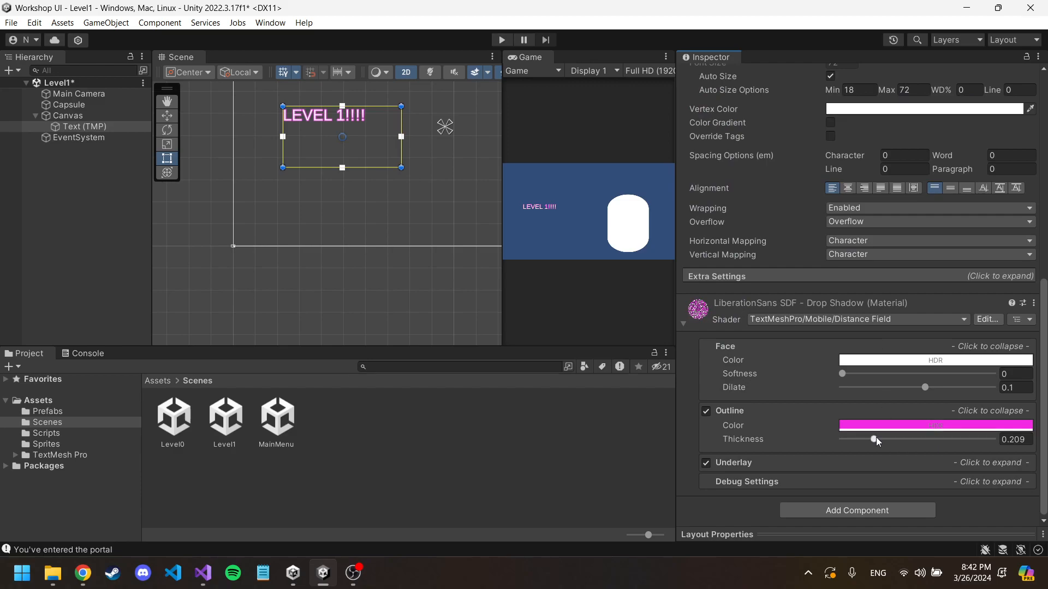
{"action": "scroll", "coordinate": [873, 415], "scroll_direction": "up", "scroll_amount": 10}
{"action": "scroll", "coordinate": [871, 395], "scroll_direction": "up", "scroll_amount": 2}
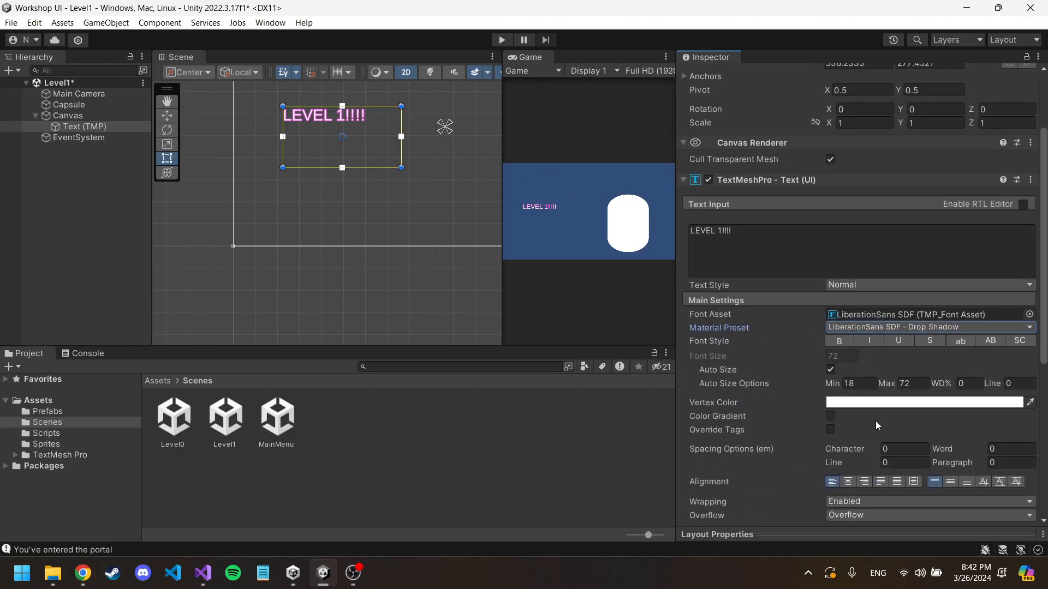
{"action": "scroll", "coordinate": [875, 421], "scroll_direction": "down", "scroll_amount": 10}
{"action": "left_click", "coordinate": [903, 439]}
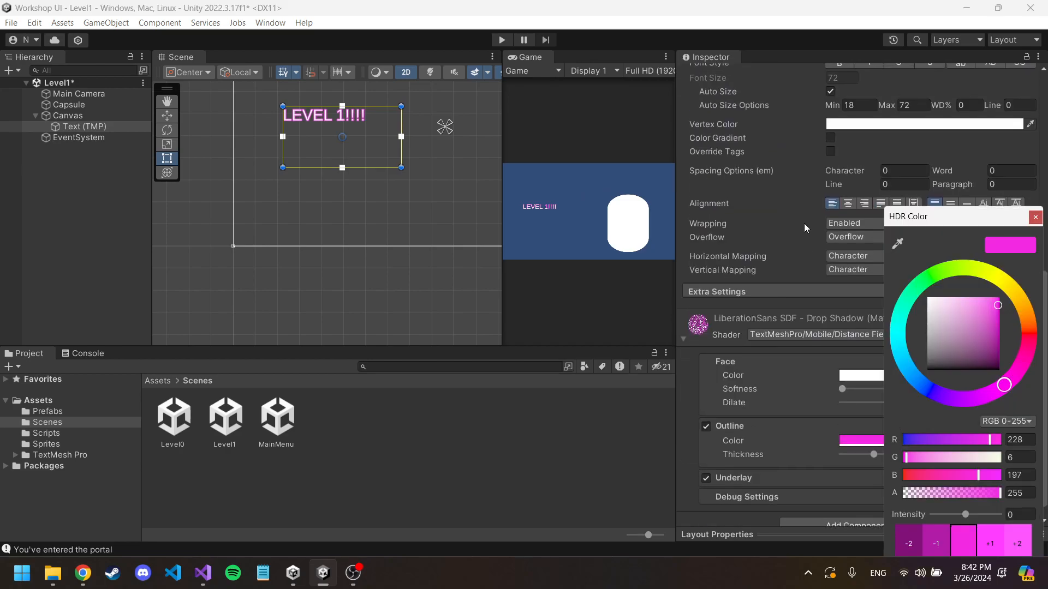
Step: Try a dark brown vertex color, 3B2626, on the level text
{"action": "left_click", "coordinate": [875, 125]}
{"action": "mouse_move", "coordinate": [966, 339]}
{"action": "left_mouse_down"}
{"action": "mouse_move", "coordinate": [963, 326]}
{"action": "mouse_move", "coordinate": [966, 352]}
{"action": "mouse_move", "coordinate": [953, 353]}
{"action": "left_mouse_up"}
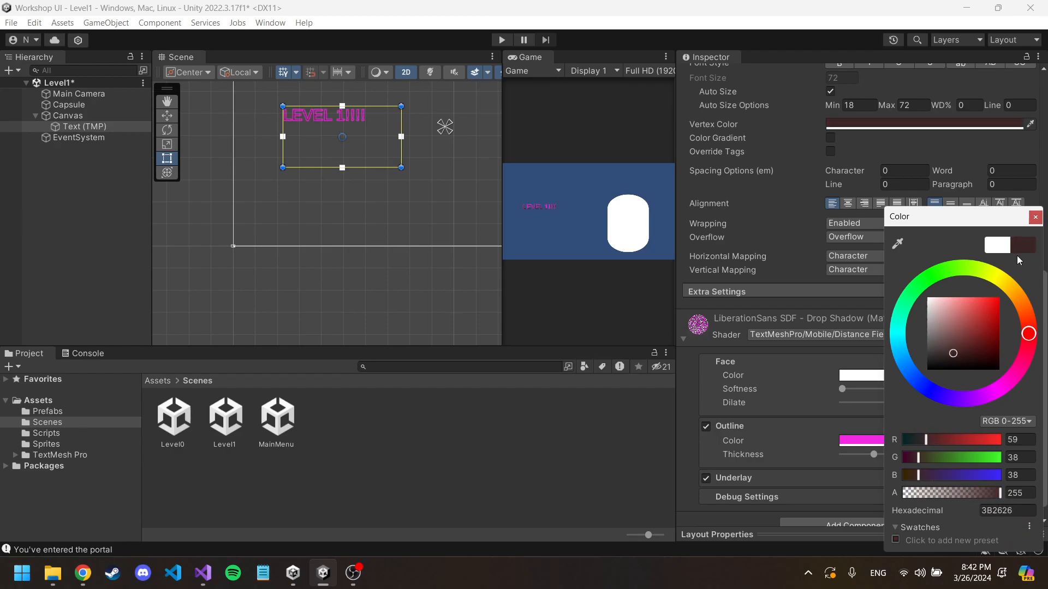
{"action": "left_click", "coordinate": [1035, 217]}
Step: Move the level text to the upper middle of the canvas and set its vertex color to white
{"action": "left_click_drag", "start_coordinate": [294, 208], "coordinate": [408, 162]}
{"action": "scroll", "coordinate": [912, 354], "scroll_direction": "up", "scroll_amount": 3}
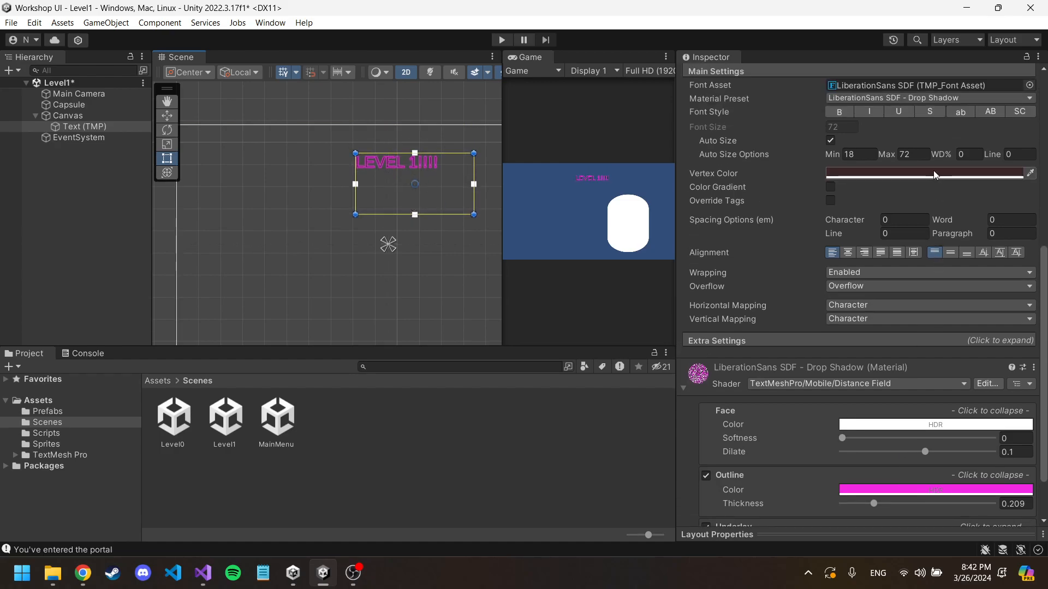
{"action": "left_click", "coordinate": [933, 173]}
{"action": "left_click_drag", "start_coordinate": [951, 275], "coordinate": [905, 224]}
{"action": "left_click", "coordinate": [1035, 161]}
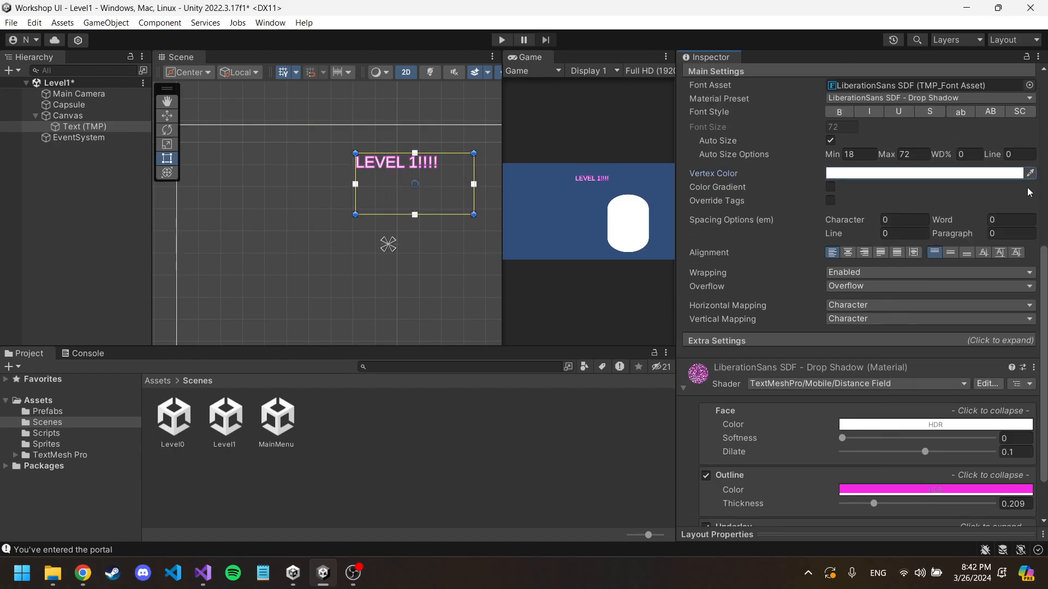
Step: Set the text's material preset to LiberationSans SDF Material and shrink its text box slightly
{"action": "scroll", "coordinate": [979, 134], "scroll_direction": "up", "scroll_amount": 2}
{"action": "left_click", "coordinate": [980, 138]}
{"action": "left_click", "coordinate": [980, 153]}
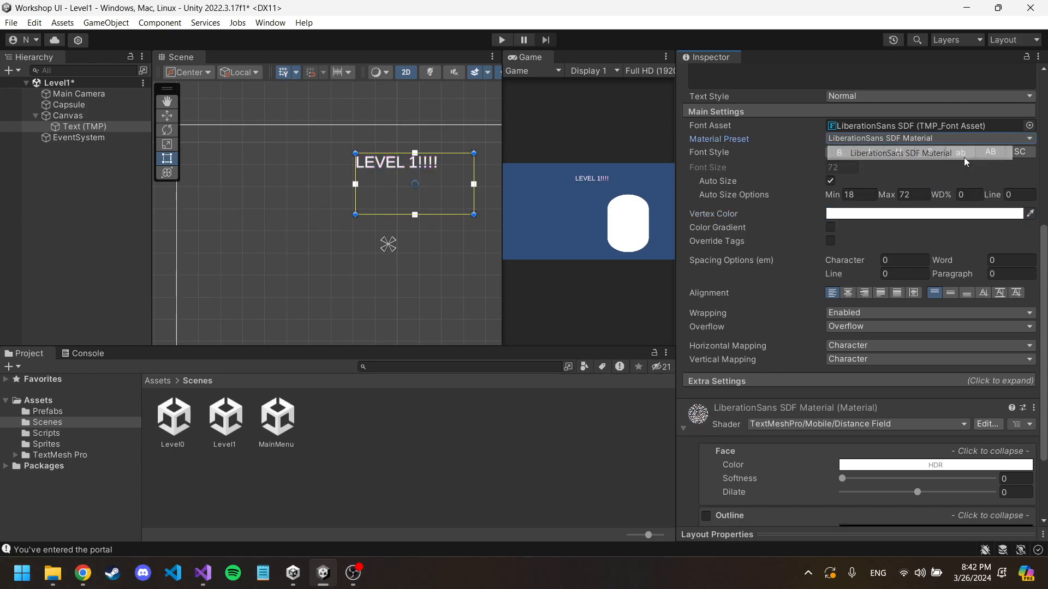
{"action": "left_click_drag", "start_coordinate": [472, 213], "coordinate": [452, 185]}
Step: Set the Main Camera's X and Y position to 0
{"action": "left_click", "coordinate": [82, 94]}
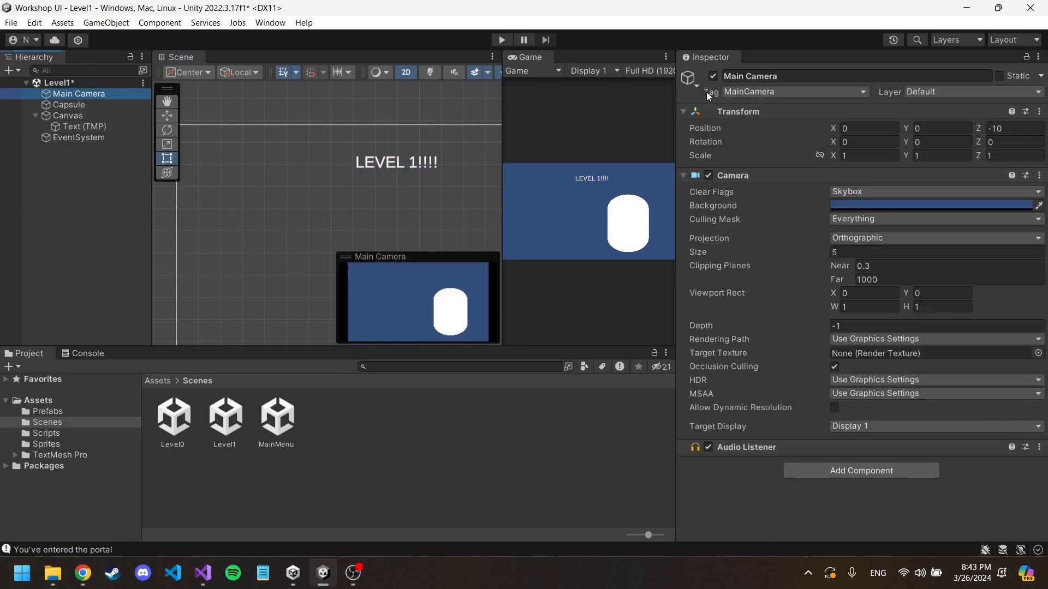
{"action": "left_click_drag", "start_coordinate": [907, 128], "coordinate": [688, 182]}
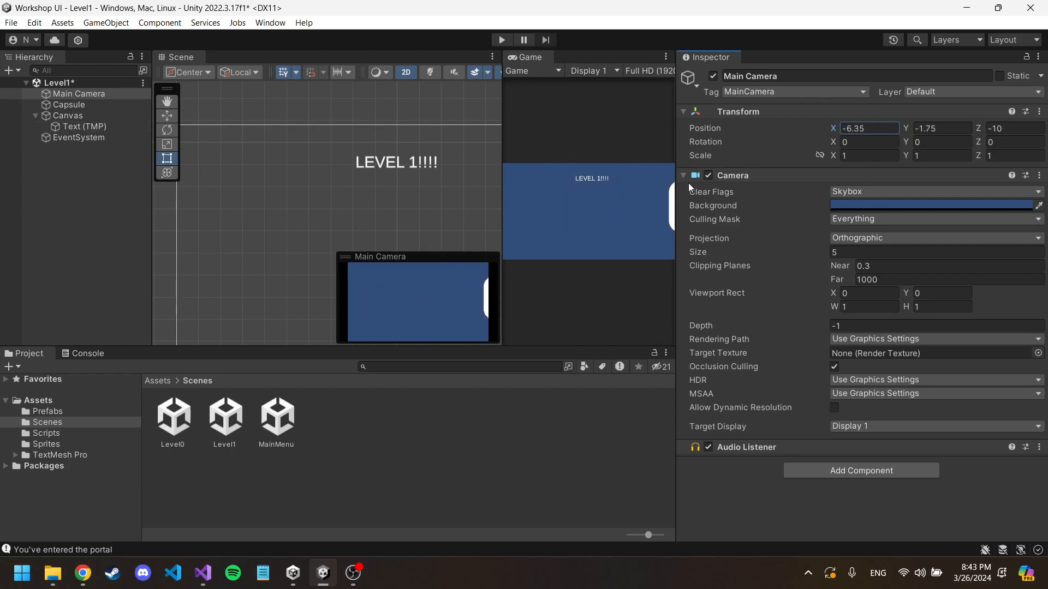
{"action": "type", "text": "0"}
{"action": "left_click", "coordinate": [952, 128]}
{"action": "type", "text": "0"}
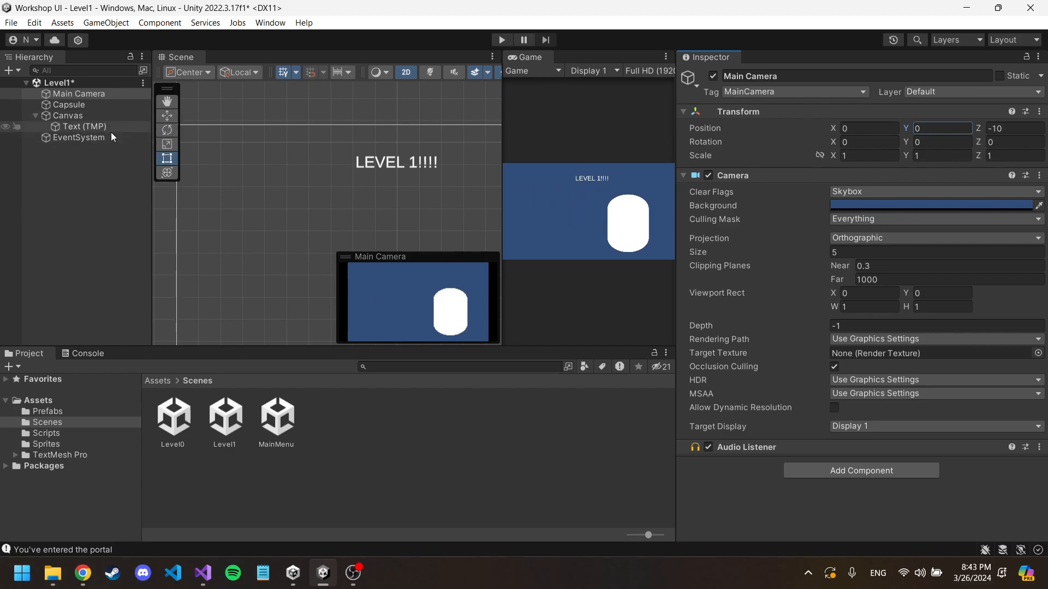
Step: Save the Level1 scene and open the Level0 scene with a larger Game view
{"action": "key", "text": "ctrl+s"}
{"action": "double_click", "coordinate": [175, 419]}
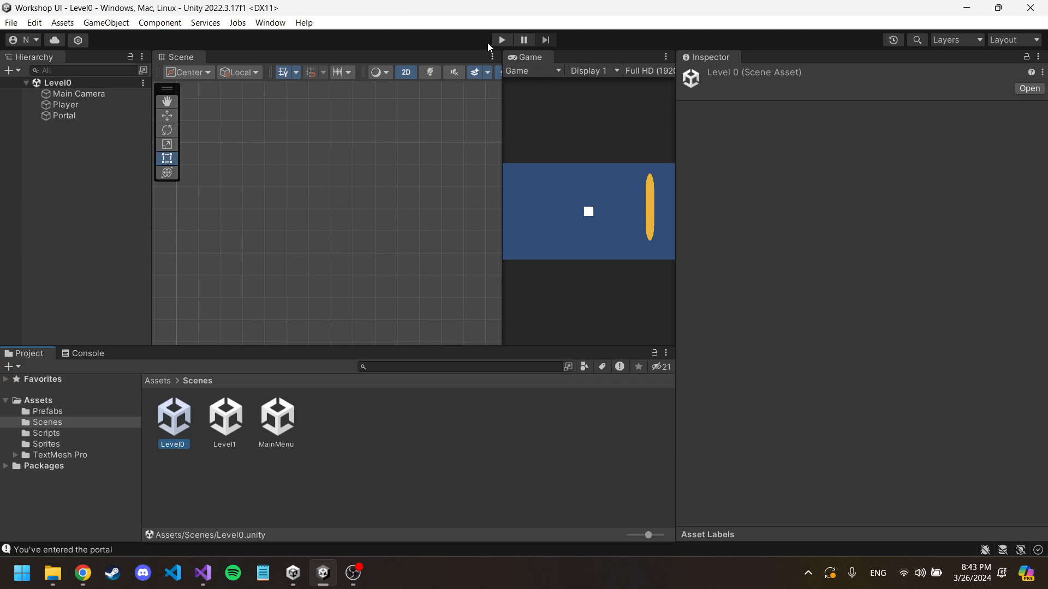
{"action": "left_click_drag", "start_coordinate": [505, 143], "coordinate": [433, 163]}
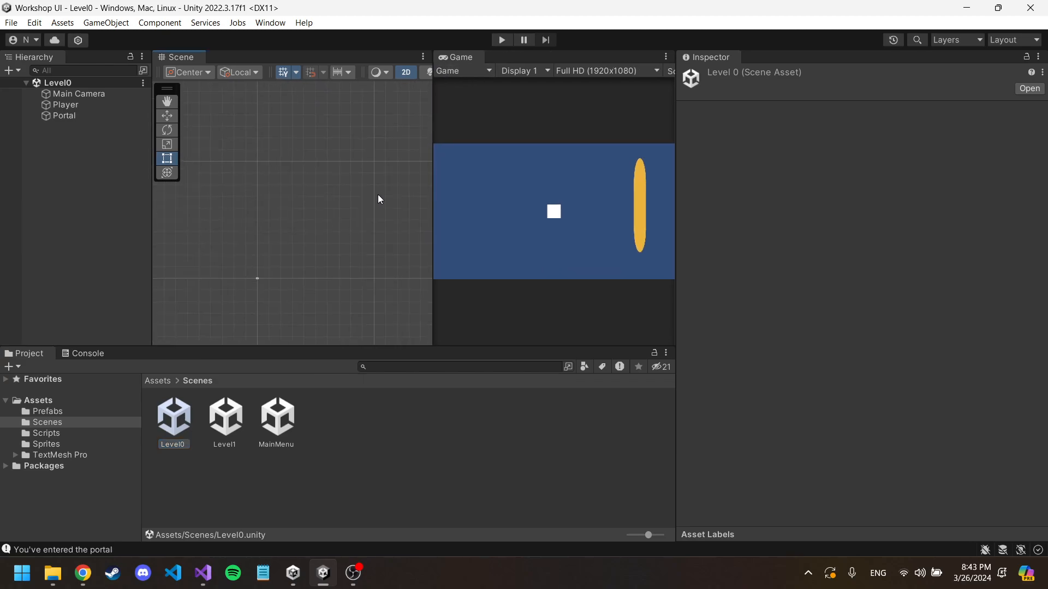
{"action": "scroll", "coordinate": [332, 231], "scroll_direction": "down", "scroll_amount": 2}
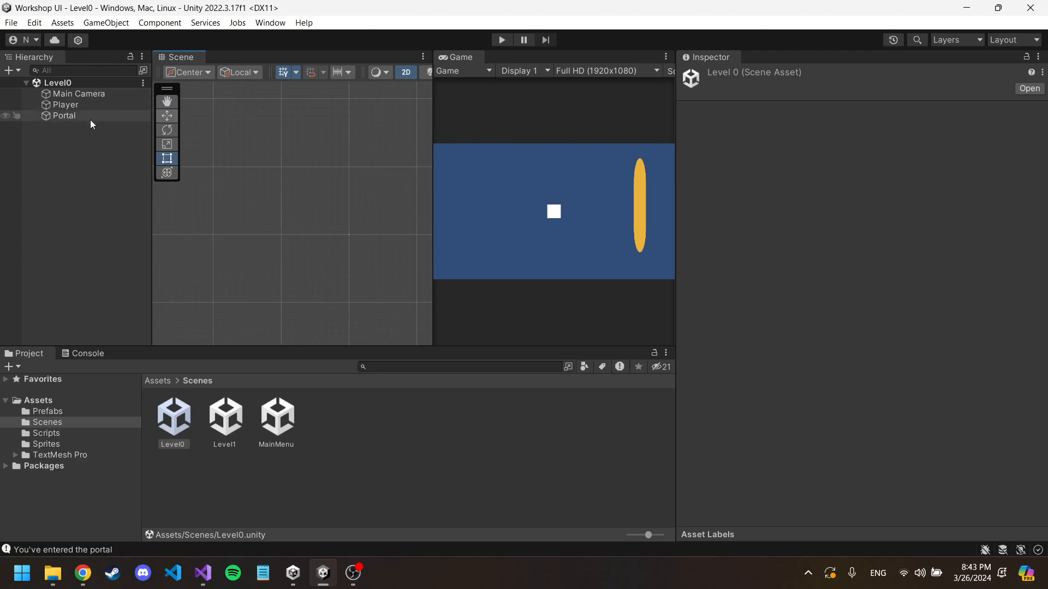
Step: Frame the Player together with the Portal and camera bounds in a widened Scene view
{"action": "left_click", "coordinate": [84, 107]}
{"action": "double_click", "coordinate": [84, 111]}
{"action": "scroll", "coordinate": [354, 218], "scroll_direction": "down", "scroll_amount": 6}
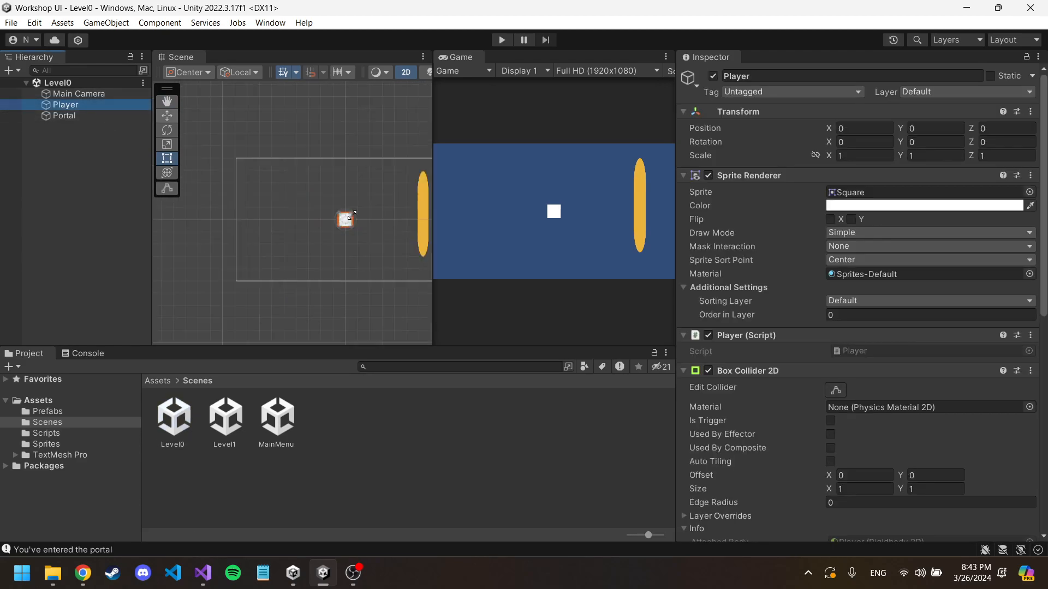
{"action": "mouse_move", "coordinate": [383, 171]}
{"action": "middle_mouse_down"}
{"action": "mouse_move", "coordinate": [316, 246]}
{"action": "mouse_move", "coordinate": [378, 175]}
{"action": "mouse_move", "coordinate": [319, 230]}
{"action": "mouse_move", "coordinate": [384, 173]}
{"action": "middle_mouse_up"}
{"action": "scroll", "coordinate": [331, 229], "scroll_direction": "down", "scroll_amount": 10}
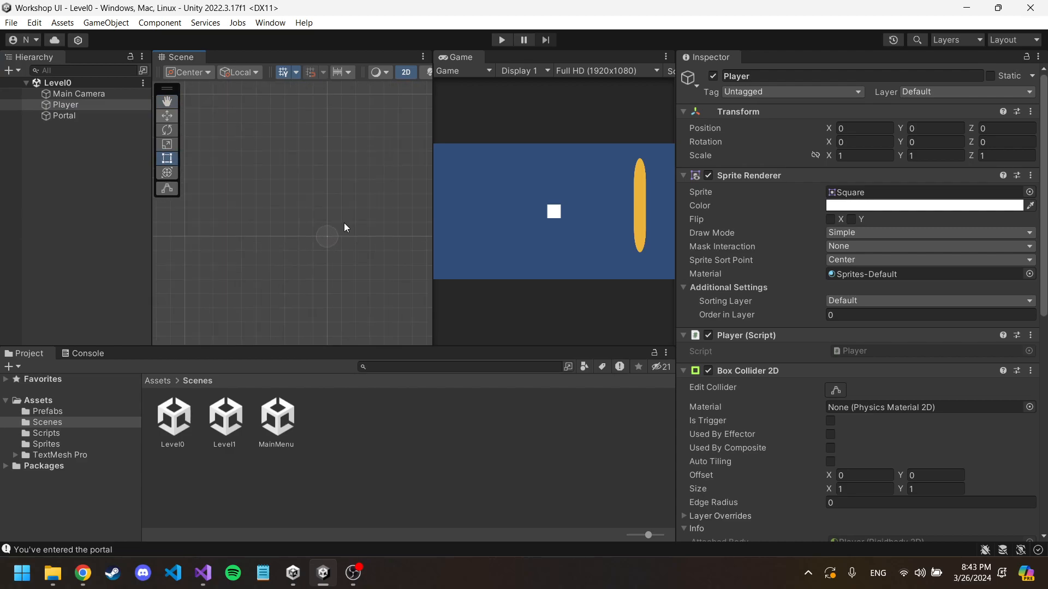
{"action": "double_click", "coordinate": [76, 106]}
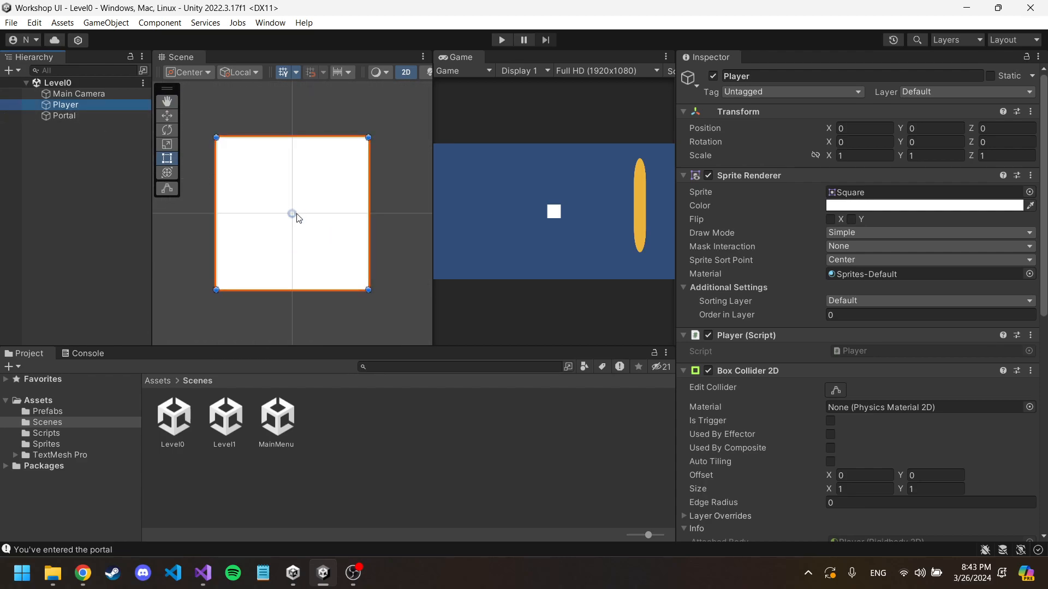
{"action": "scroll", "coordinate": [296, 214], "scroll_direction": "down", "scroll_amount": 5}
{"action": "double_click", "coordinate": [82, 117]}
{"action": "left_click_drag", "start_coordinate": [432, 179], "coordinate": [516, 189]}
{"action": "scroll", "coordinate": [278, 216], "scroll_direction": "down", "scroll_amount": 3}
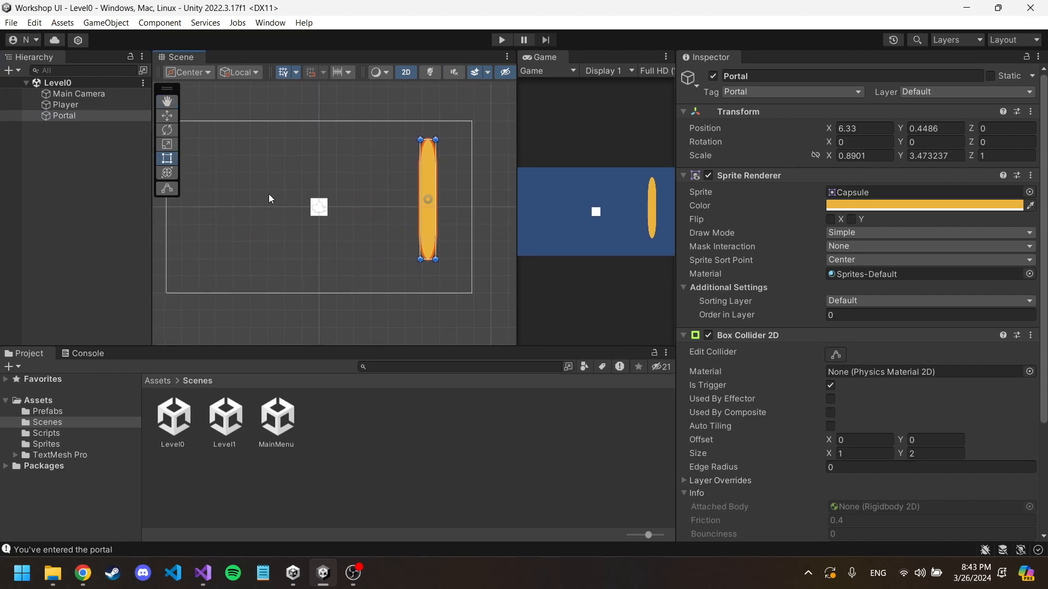
Step: Switch to Visual Studio and review the Player script, including the Portal tag check in OnTriggerEnter2D
{"action": "left_click", "coordinate": [203, 573]}
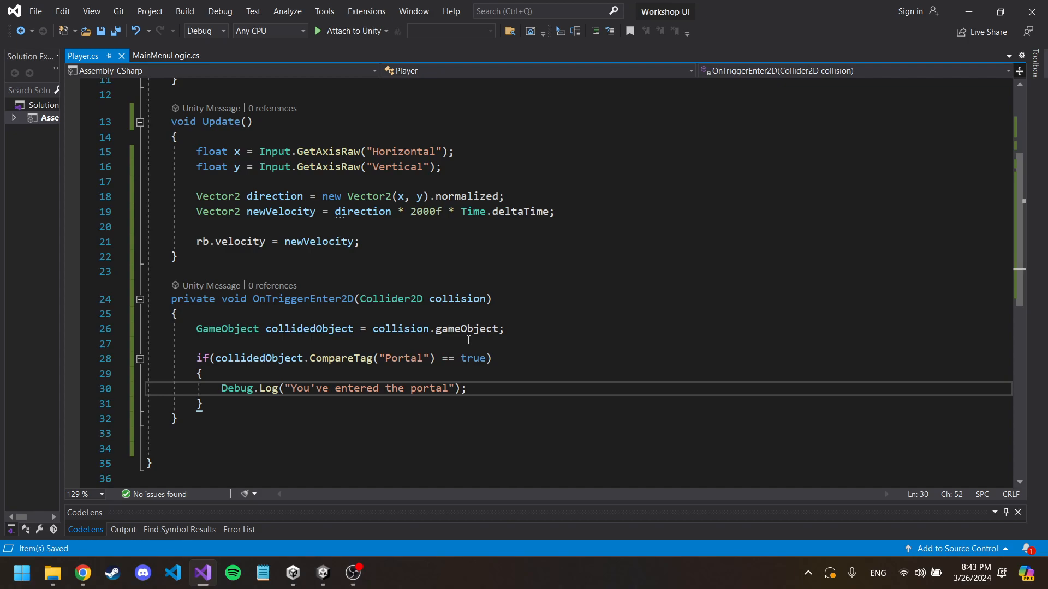
{"action": "scroll", "coordinate": [468, 340], "scroll_direction": "up", "scroll_amount": 2}
{"action": "scroll", "coordinate": [471, 339], "scroll_direction": "down", "scroll_amount": 4}
{"action": "scroll", "coordinate": [388, 224], "scroll_direction": "up", "scroll_amount": 5}
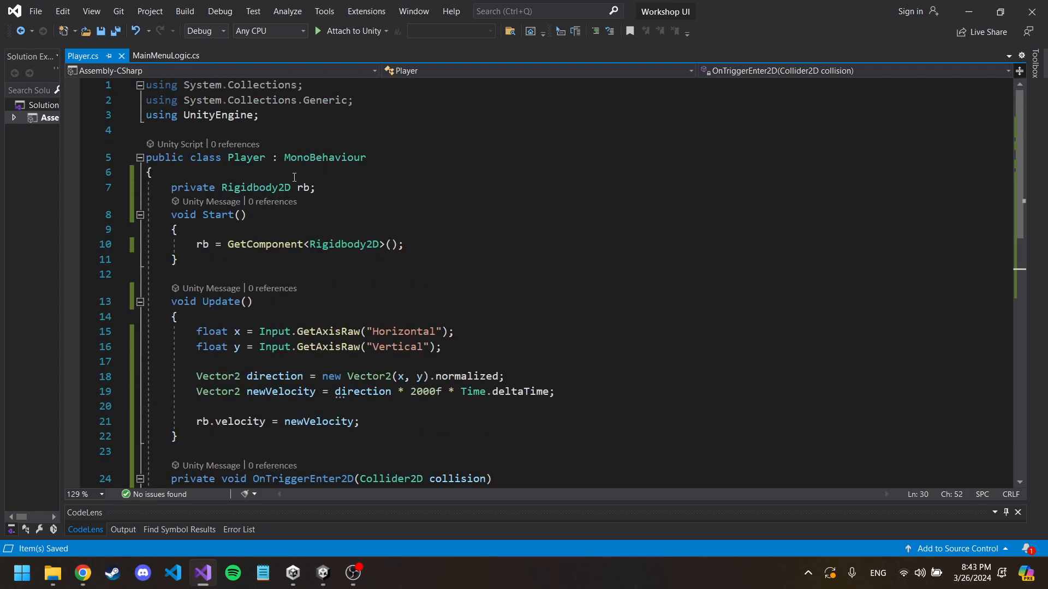
{"action": "left_click", "coordinate": [343, 188]}
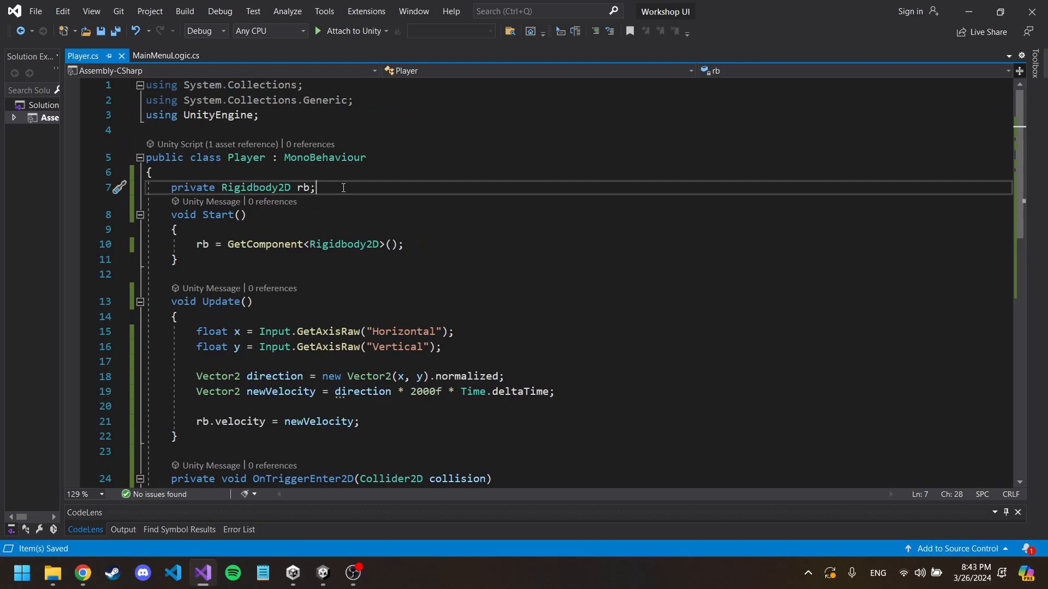
{"action": "scroll", "coordinate": [355, 203], "scroll_direction": "down", "scroll_amount": 5}
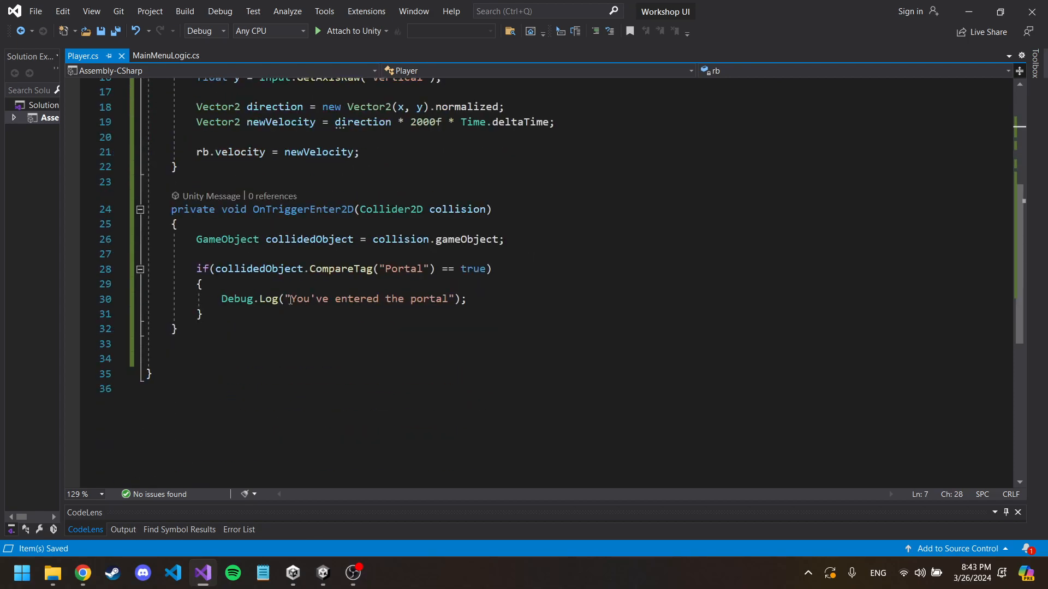
{"action": "left_click_drag", "start_coordinate": [225, 299], "coordinate": [196, 268]}
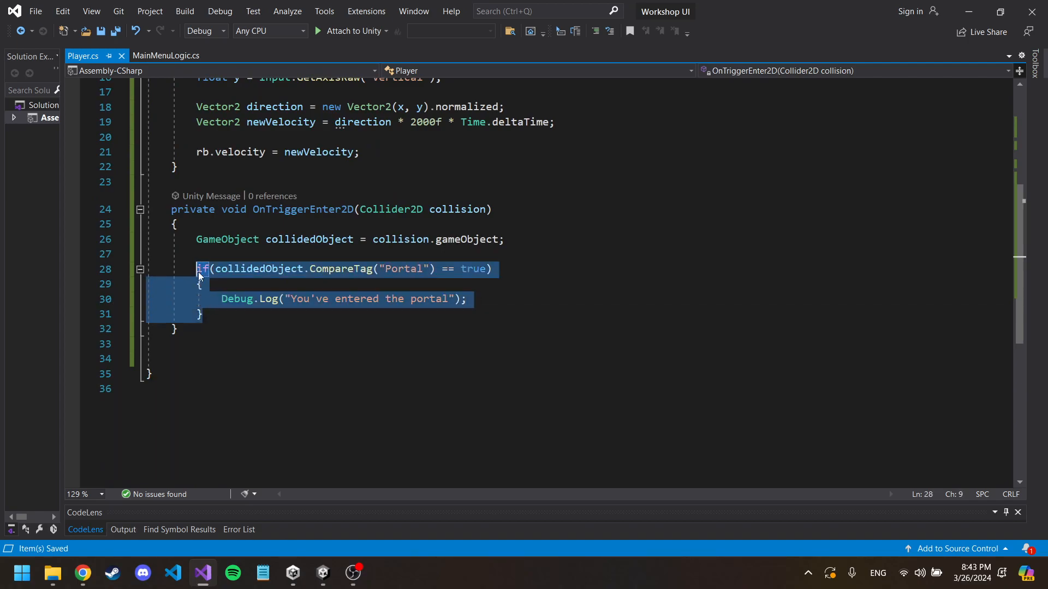
Step: Start a SceneManager.LoadScene statement on a new line below the Debug.Log call in the Portal check
{"action": "left_click", "coordinate": [508, 304]}
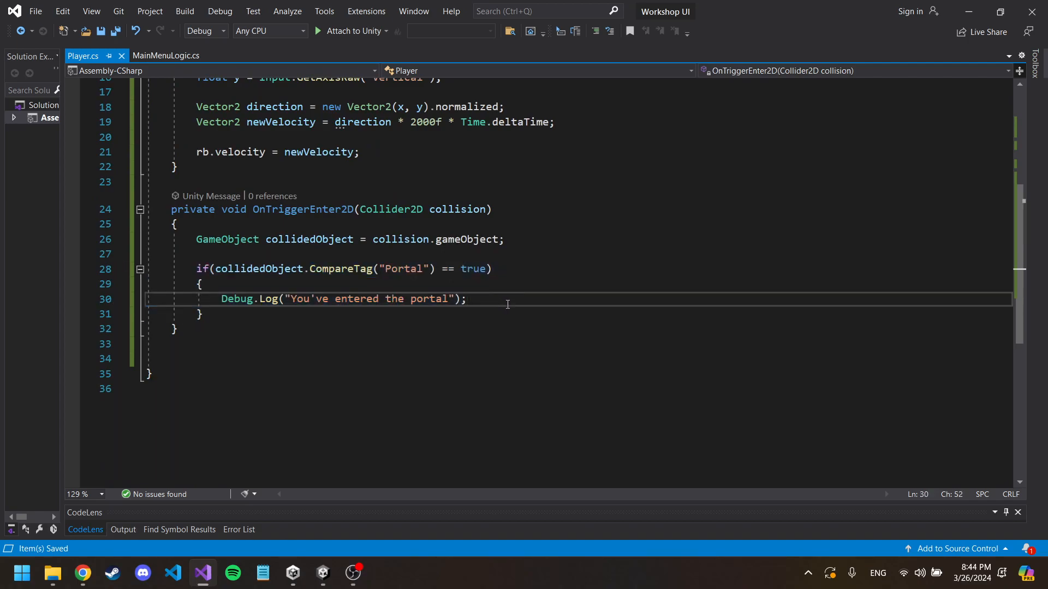
{"action": "key", "text": "Return"}
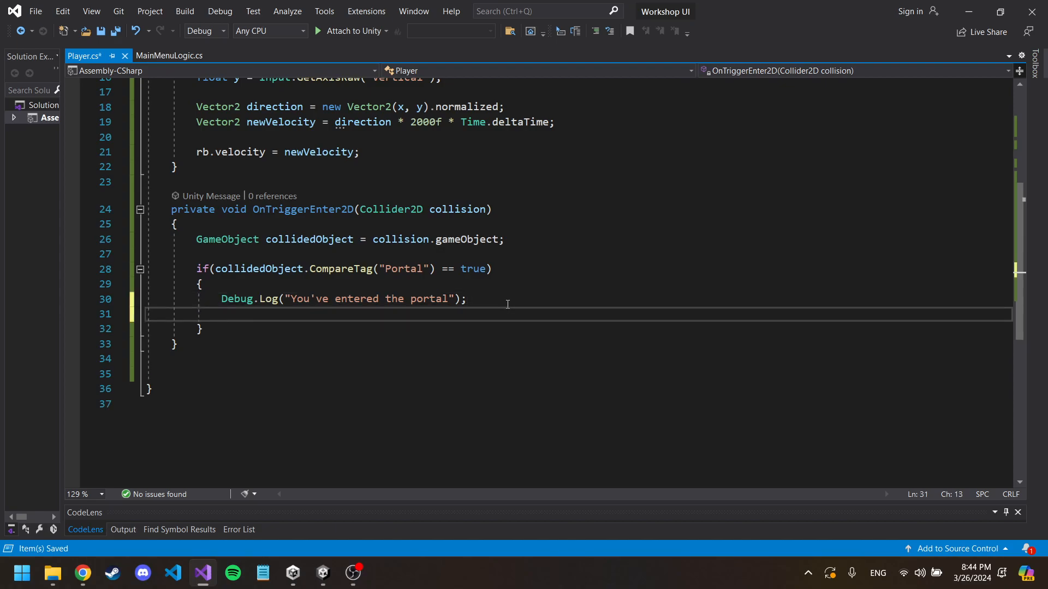
{"action": "type", "text": "Sc"}
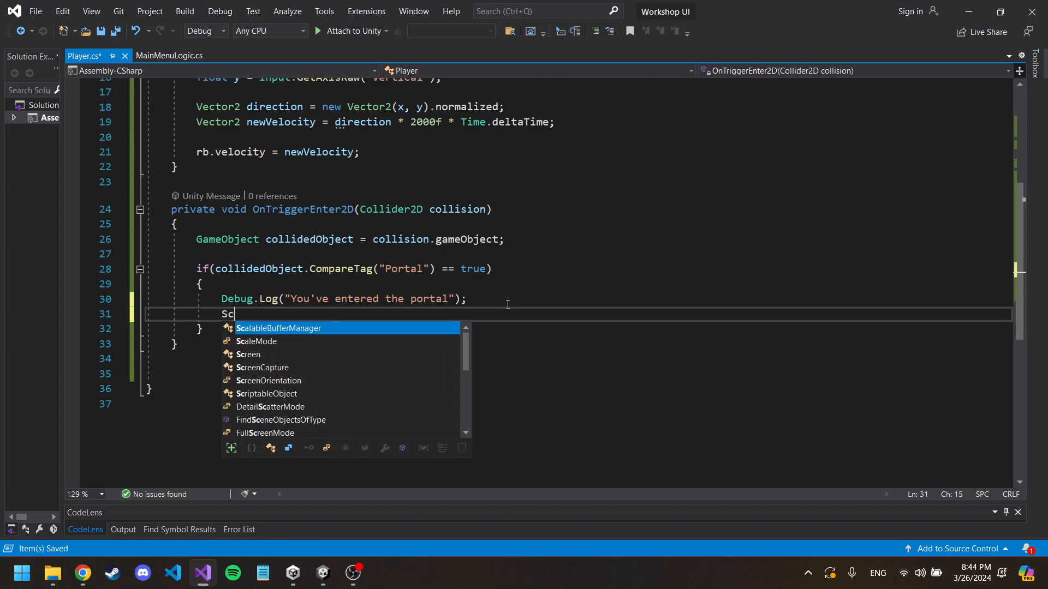
{"action": "type", "text": "eneManager"}
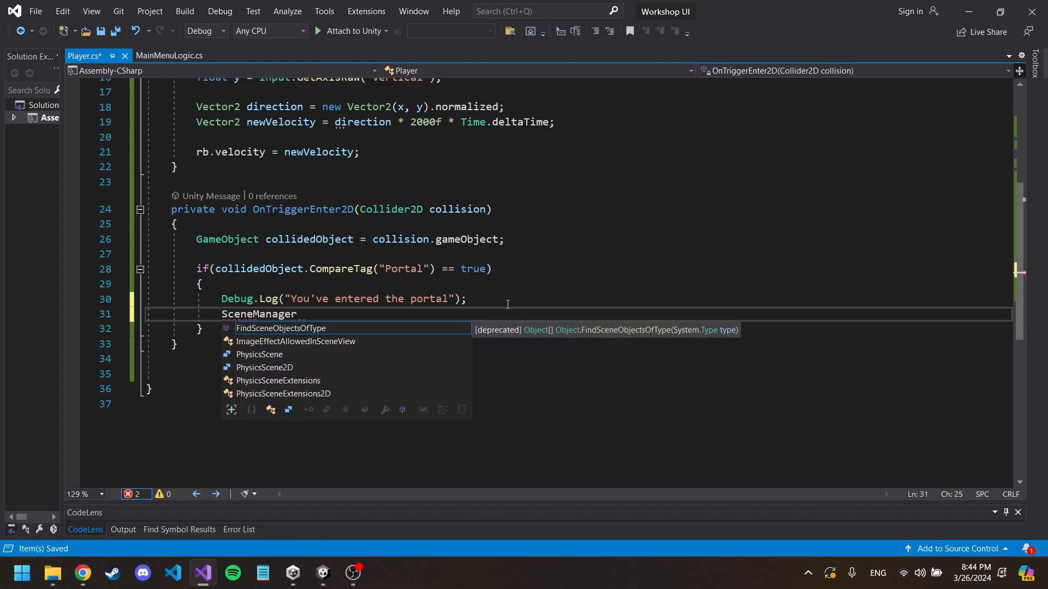
{"action": "key", "text": "Escape"}
{"action": "type", "text": ".Lo"}
{"action": "key", "text": "BackSpace"}
{"action": "key", "text": "BackSpace"}
{"action": "key", "text": "BackSpace"}
{"action": "type", "text": ".LoadScene"}
Step: Add "using UnityEngine.SceneManagement;" below the UnityEngine import in Player.cs, copying the namespace from MainMenuLogic.cs
{"action": "scroll", "coordinate": [397, 263], "scroll_direction": "up", "scroll_amount": 4}
{"action": "scroll", "coordinate": [357, 340], "scroll_direction": "down", "scroll_amount": 2}
{"action": "scroll", "coordinate": [348, 287], "scroll_direction": "up", "scroll_amount": 4}
{"action": "left_click", "coordinate": [296, 117]}
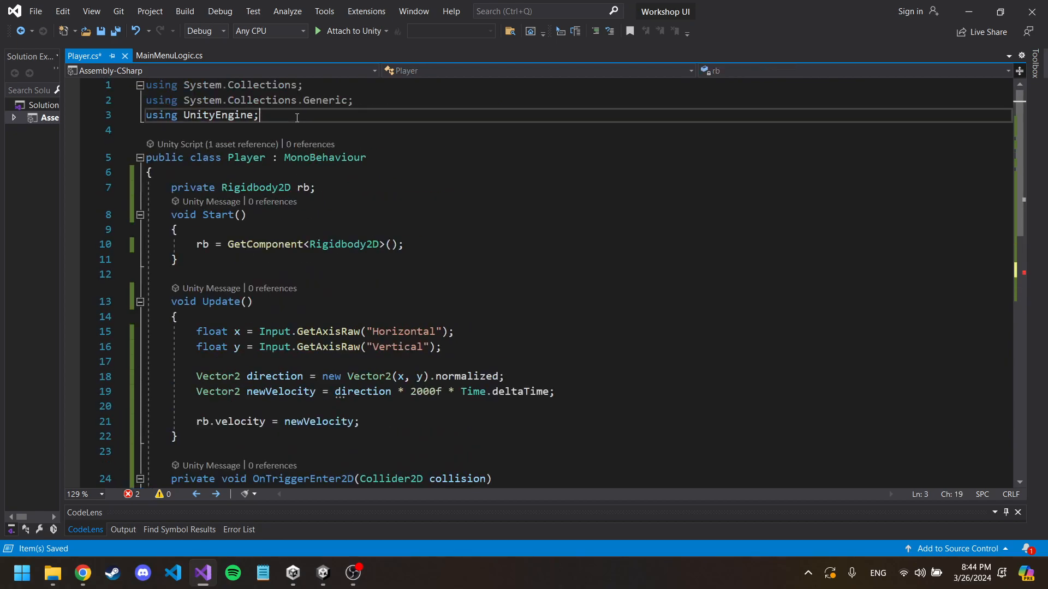
{"action": "key", "text": "Return"}
{"action": "type", "text": "using"}
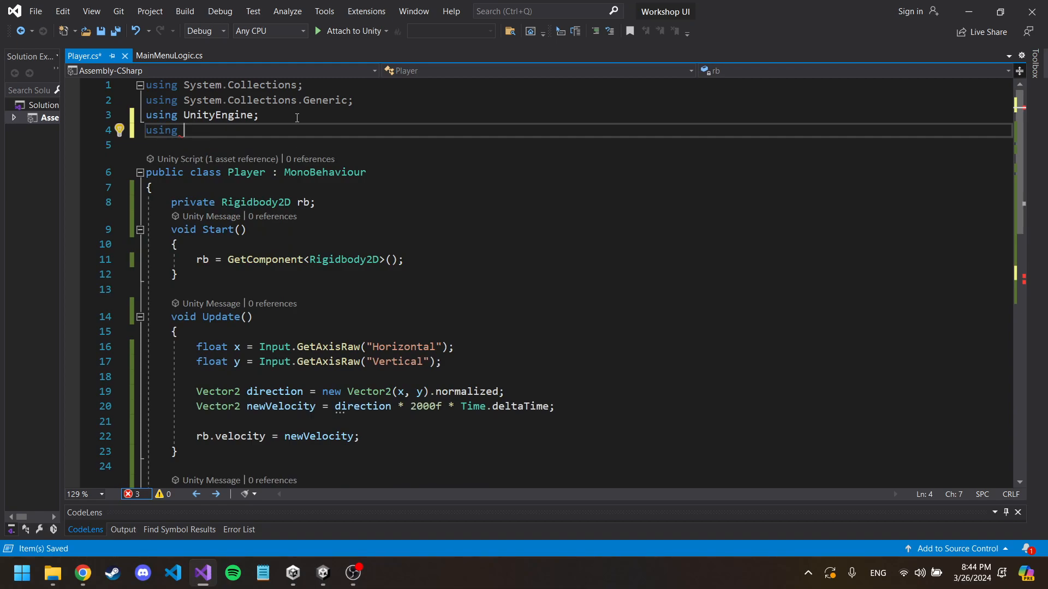
{"action": "left_click", "coordinate": [185, 55]}
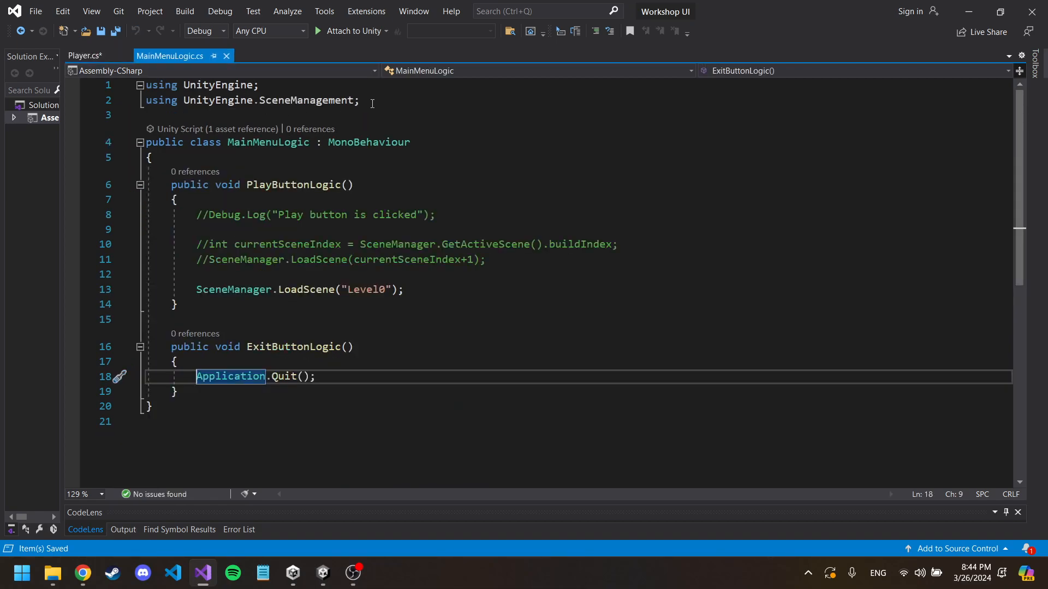
{"action": "left_click_drag", "start_coordinate": [373, 103], "coordinate": [143, 100]}
{"action": "key", "text": "ctrl+c"}
{"action": "left_click", "coordinate": [94, 54]}
{"action": "left_click_drag", "start_coordinate": [209, 131], "coordinate": [368, 127]}
{"action": "key", "text": "ctrl+v"}
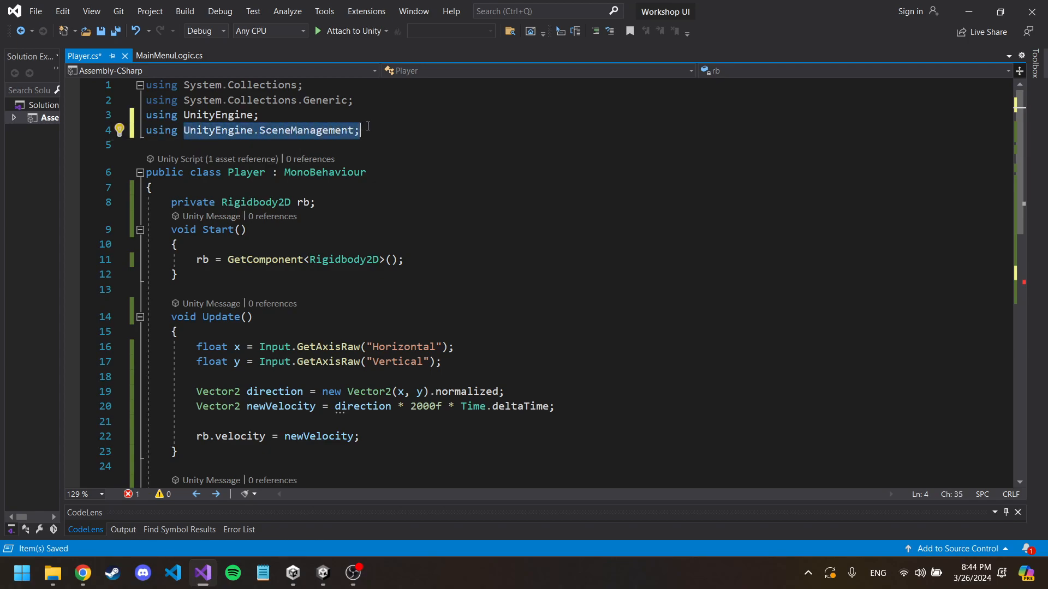
{"action": "left_click", "coordinate": [368, 126]}
Step: Complete the statement in the Portal check as SceneManager.LoadScene("Level1"); and save Player.cs
{"action": "left_click", "coordinate": [141, 230]}
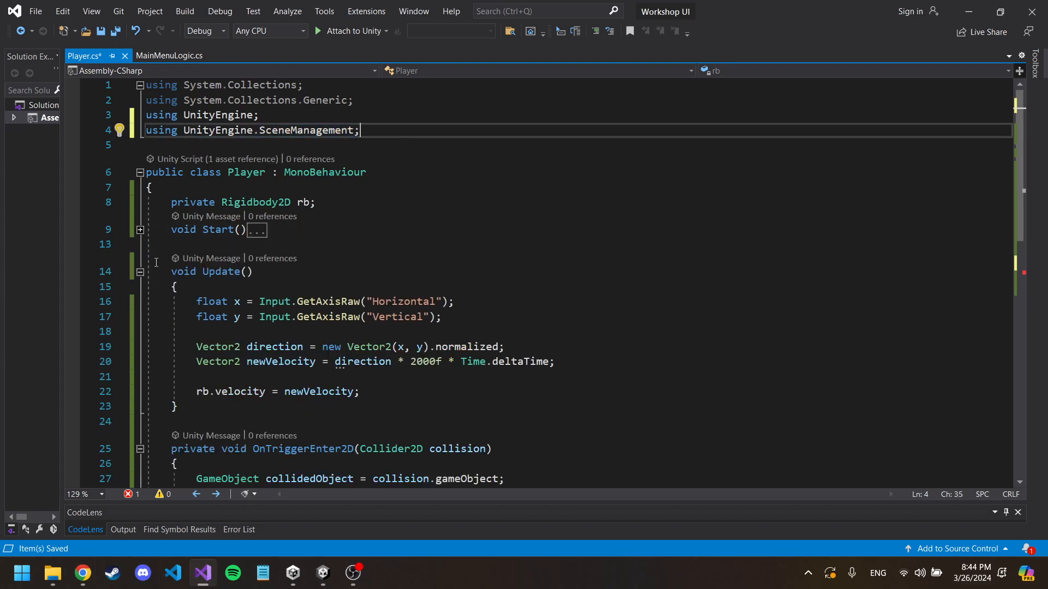
{"action": "scroll", "coordinate": [314, 158], "scroll_direction": "down", "scroll_amount": 5}
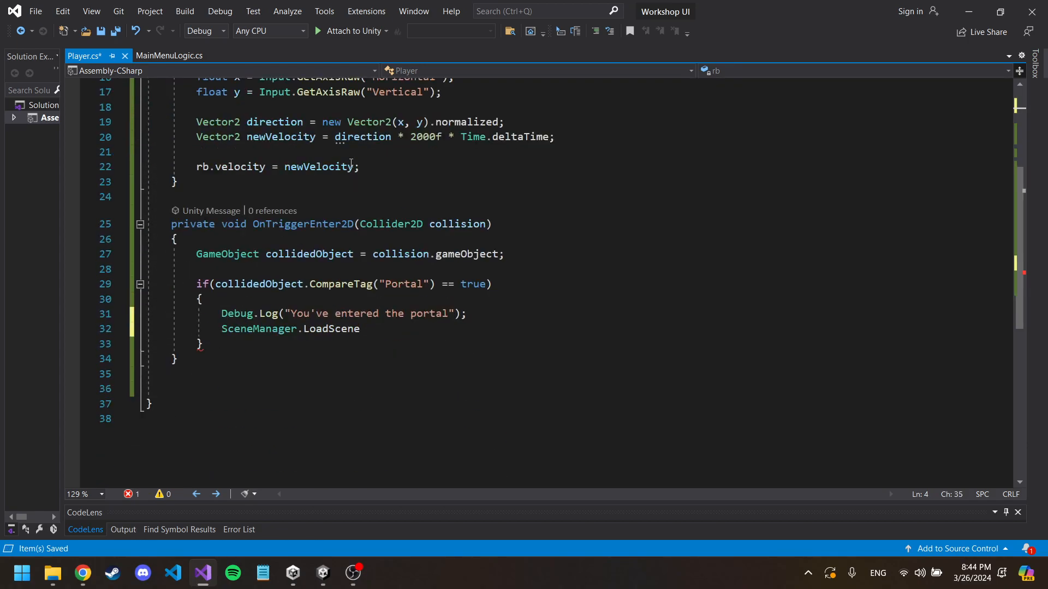
{"action": "left_click", "coordinate": [258, 329]}
{"action": "left_click", "coordinate": [380, 333]}
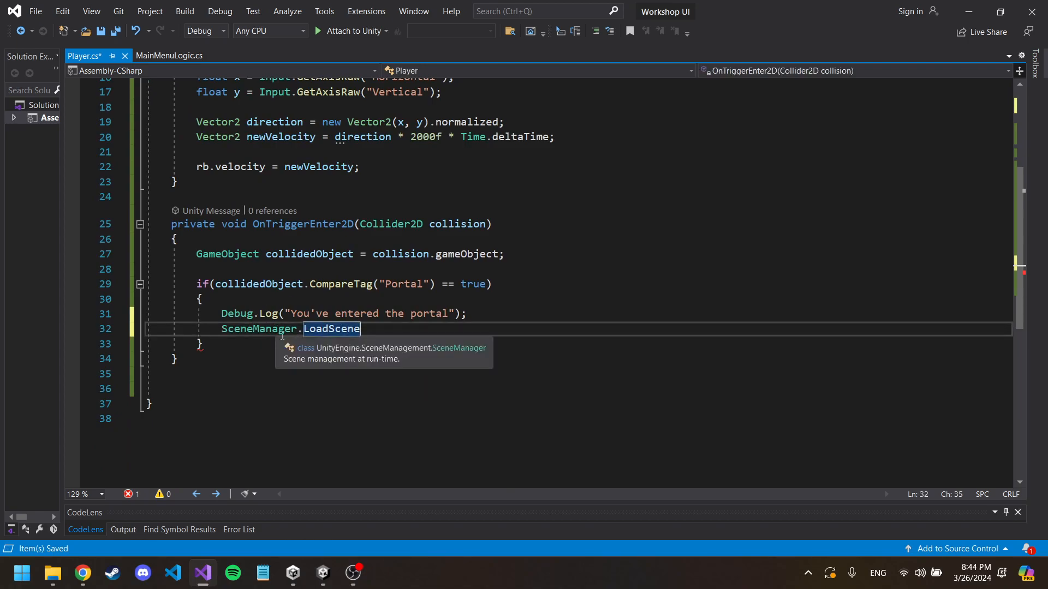
{"action": "type", "text": "(\"Le"}
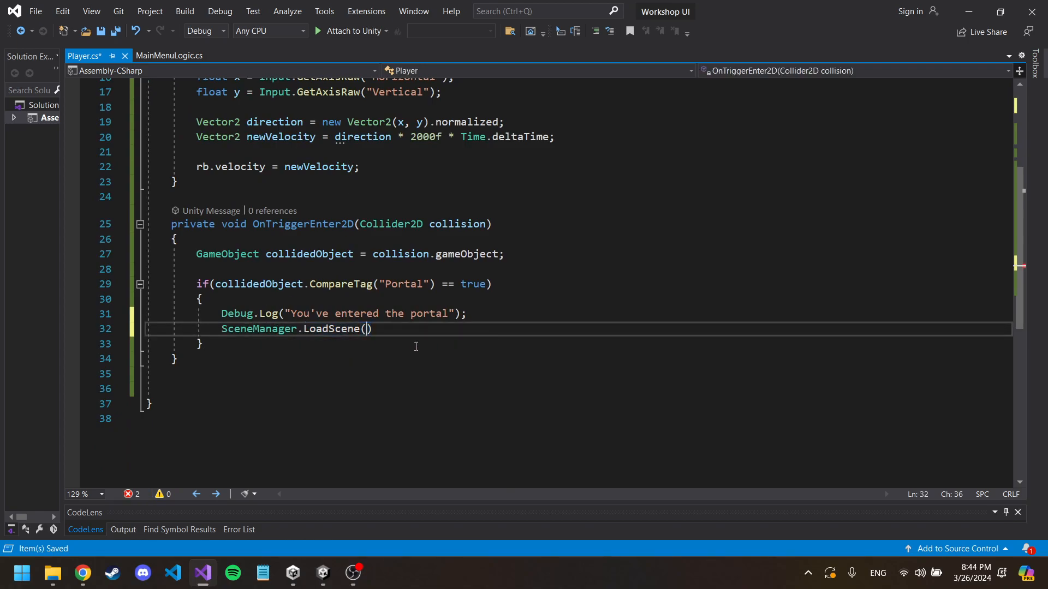
{"action": "type", "text": "vel1\");"}
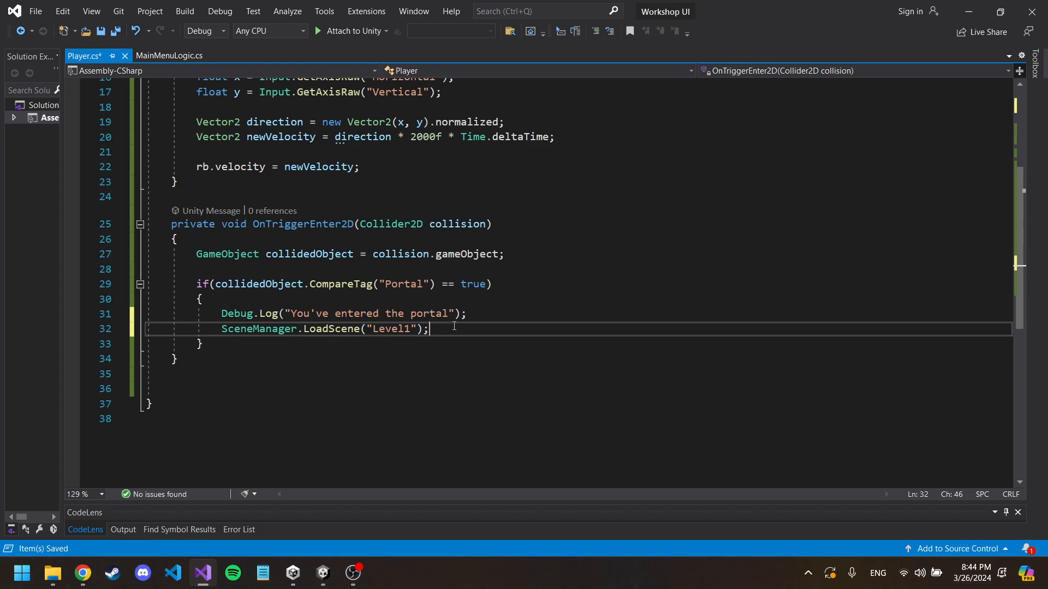
{"action": "scroll", "coordinate": [176, 180], "scroll_direction": "up", "scroll_amount": 5}
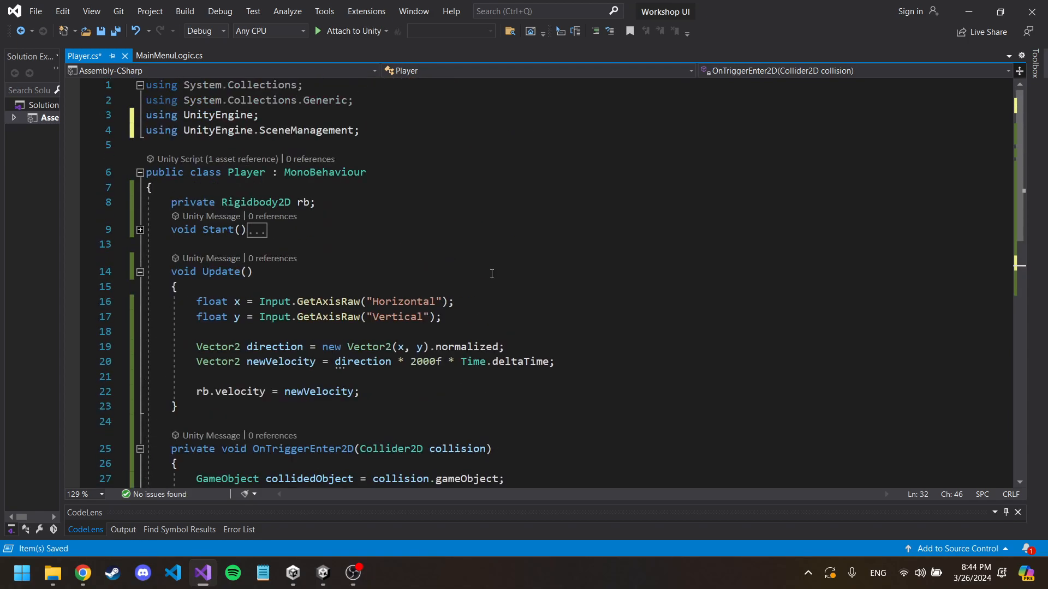
{"action": "left_click", "coordinate": [140, 185]}
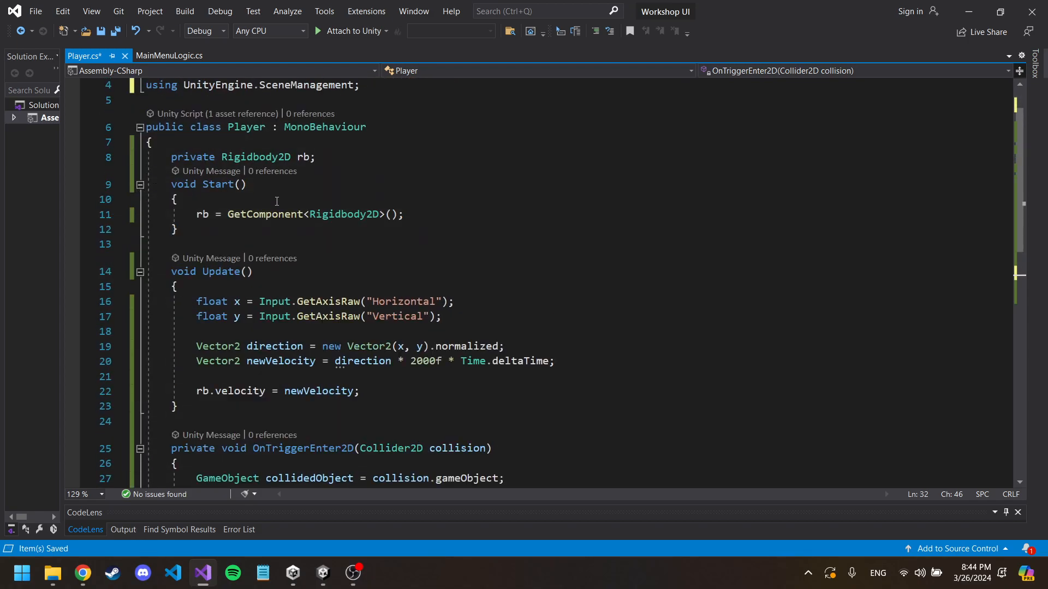
{"action": "scroll", "coordinate": [397, 219], "scroll_direction": "down", "scroll_amount": 1}
{"action": "scroll", "coordinate": [397, 219], "scroll_direction": "down", "scroll_amount": 2}
{"action": "key", "text": "ctrl+s"}
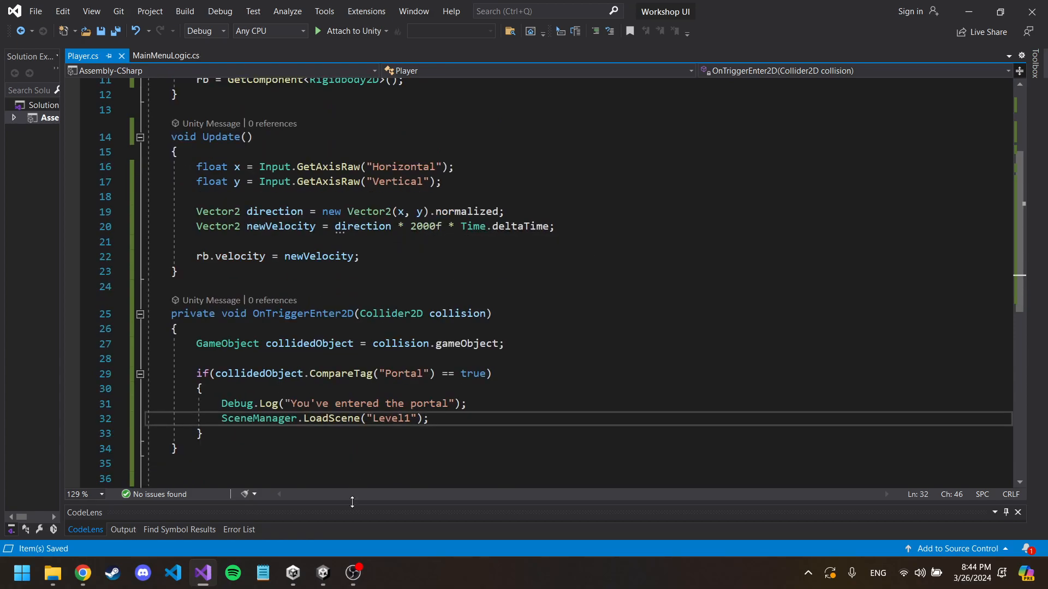
Step: Let Unity reload the script, then return to Visual Studio and review the LoadScene("Level1") line
{"action": "left_click", "coordinate": [327, 581]}
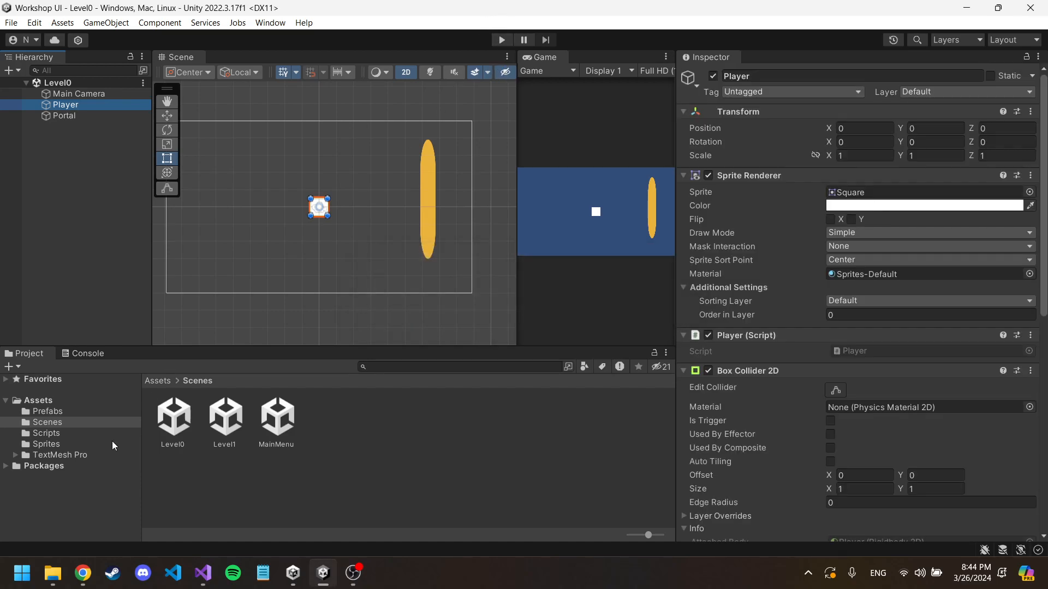
{"action": "left_click", "coordinate": [203, 573]}
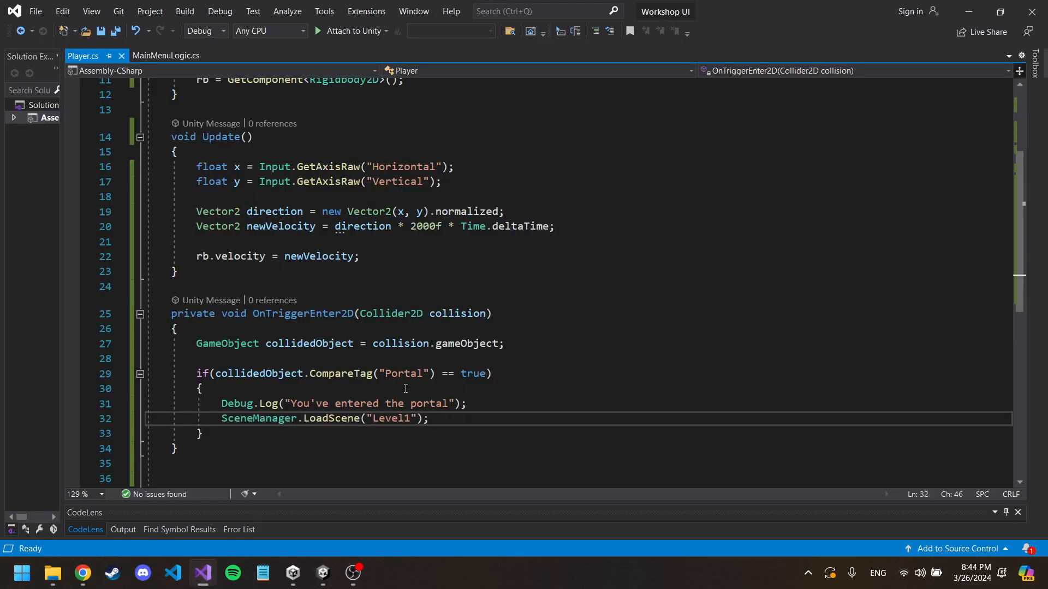
{"action": "left_click_drag", "start_coordinate": [443, 422], "coordinate": [222, 423]}
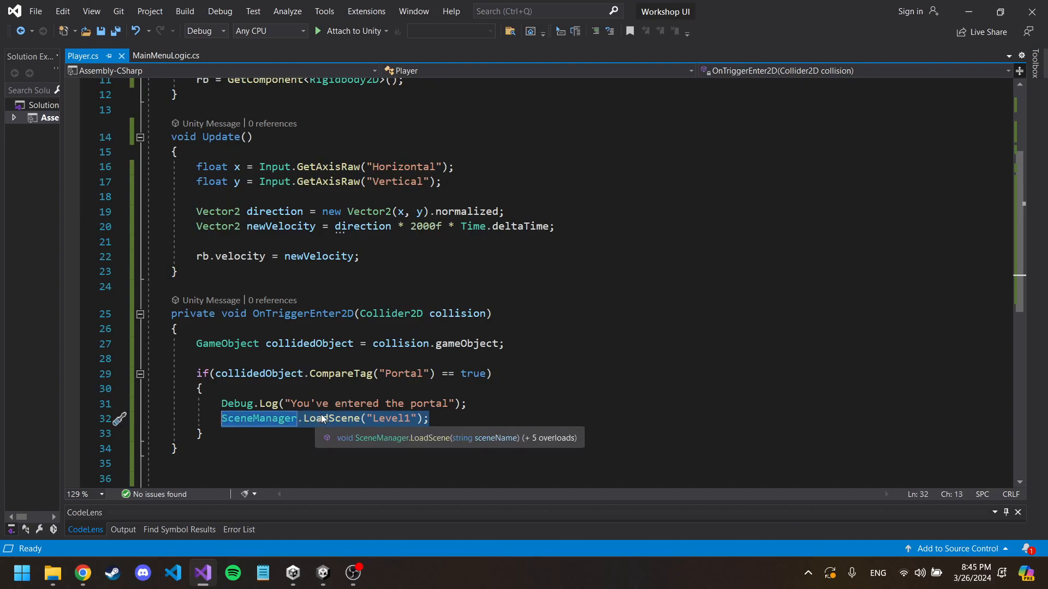
{"action": "left_click", "coordinate": [499, 374]}
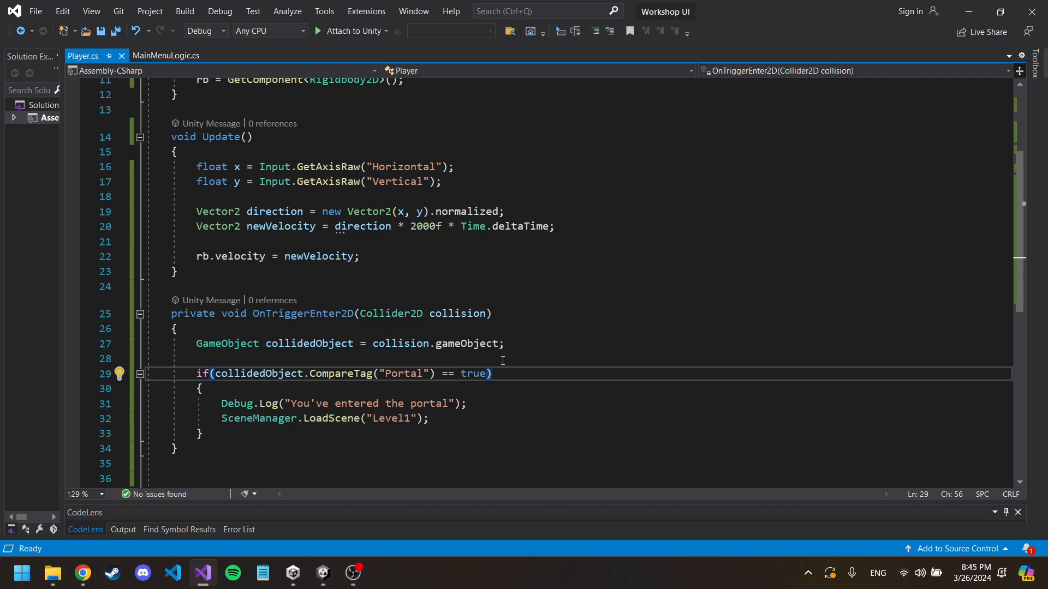
Step: Switch to Unity, play Level0, move the Player into the Portal and check the Console output
{"action": "left_click", "coordinate": [323, 573]}
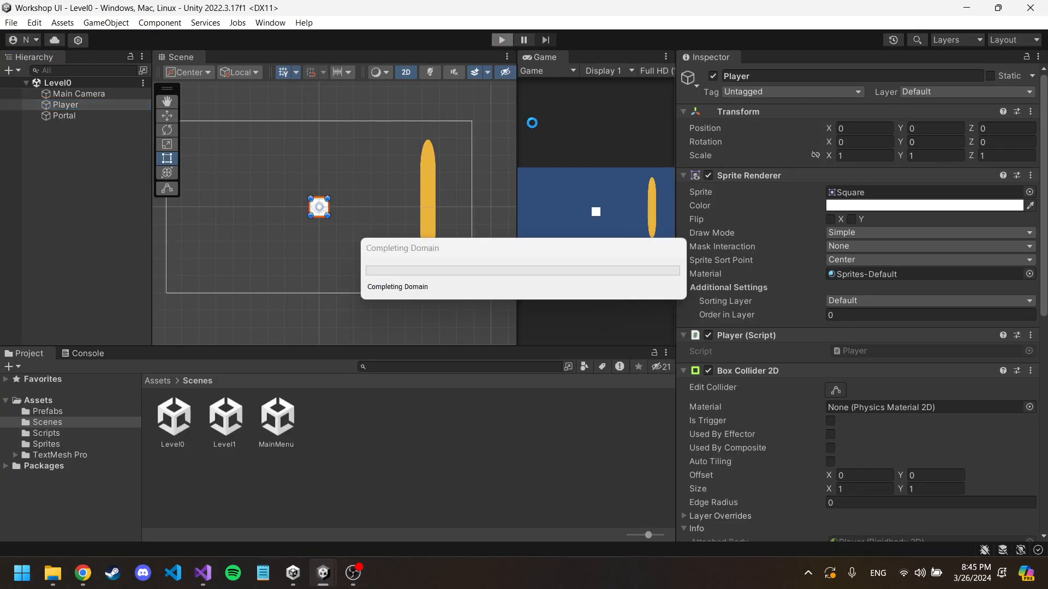
{"action": "key", "text": "d"}
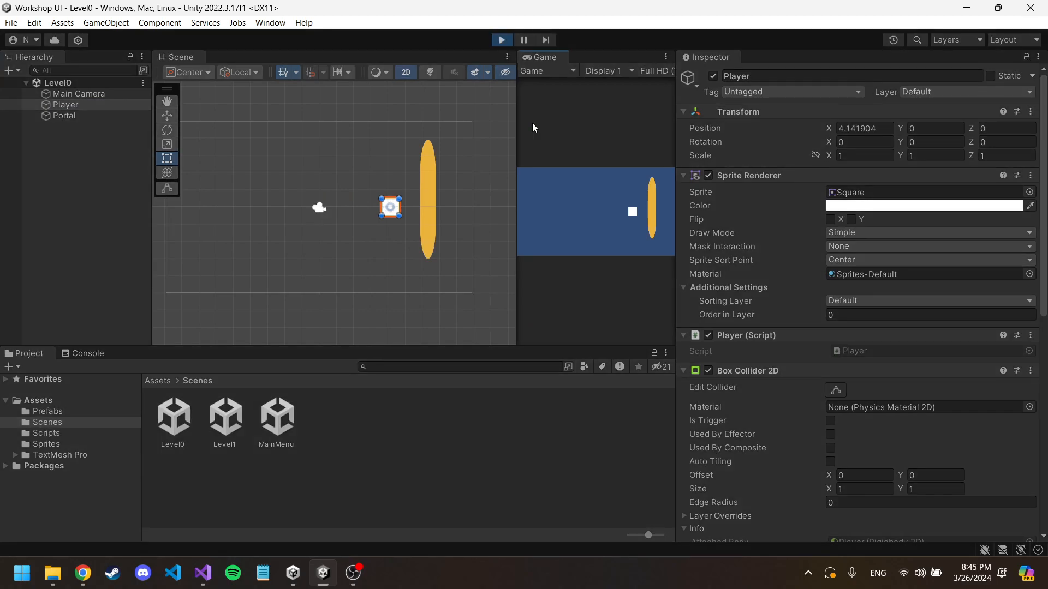
{"action": "left_click", "coordinate": [80, 355]}
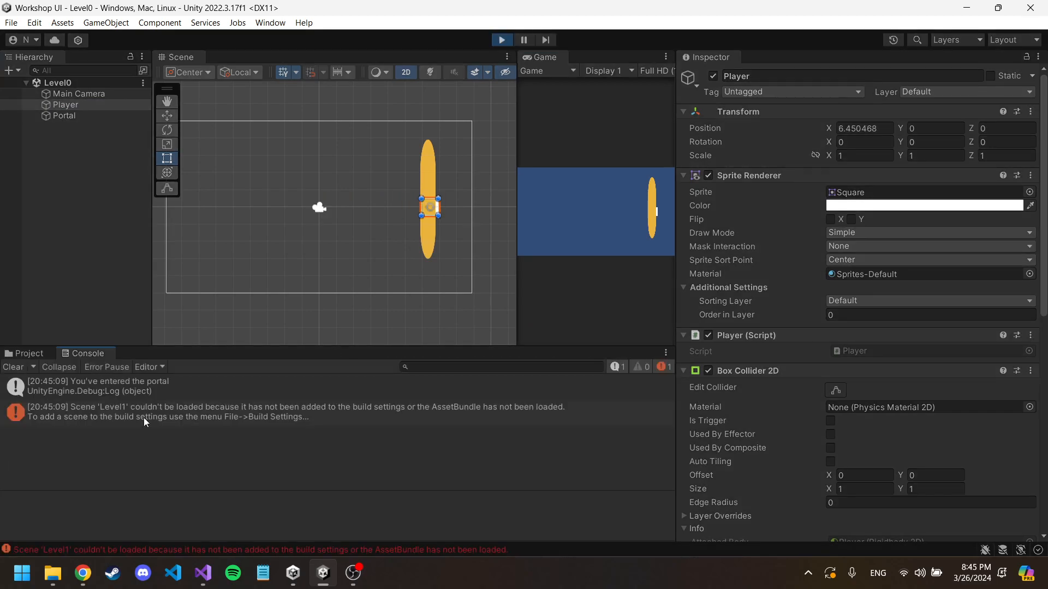
Step: Stop play mode and add the Level1 scene to the Scenes In Build list in Build Settings
{"action": "left_click", "coordinate": [152, 414]}
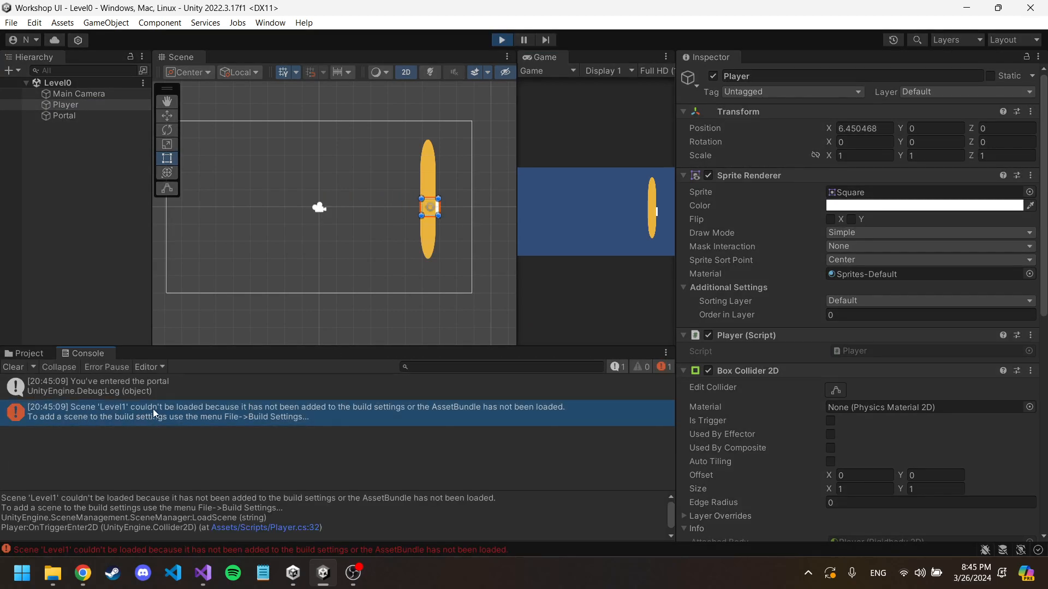
{"action": "left_click", "coordinate": [502, 40]}
{"action": "left_click", "coordinate": [11, 22]}
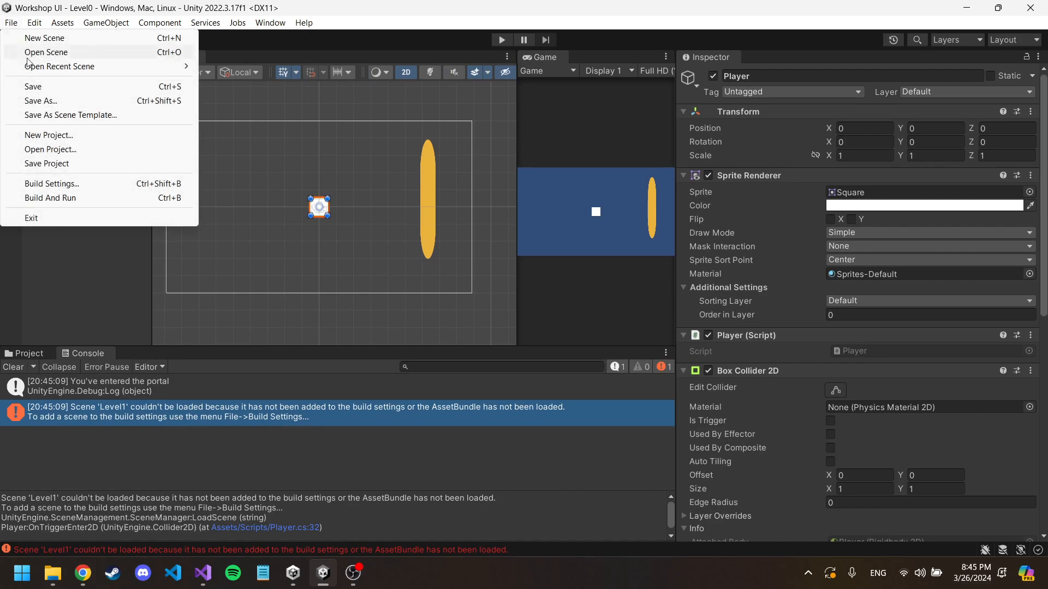
{"action": "left_click", "coordinate": [64, 184]}
{"action": "left_click", "coordinate": [31, 355]}
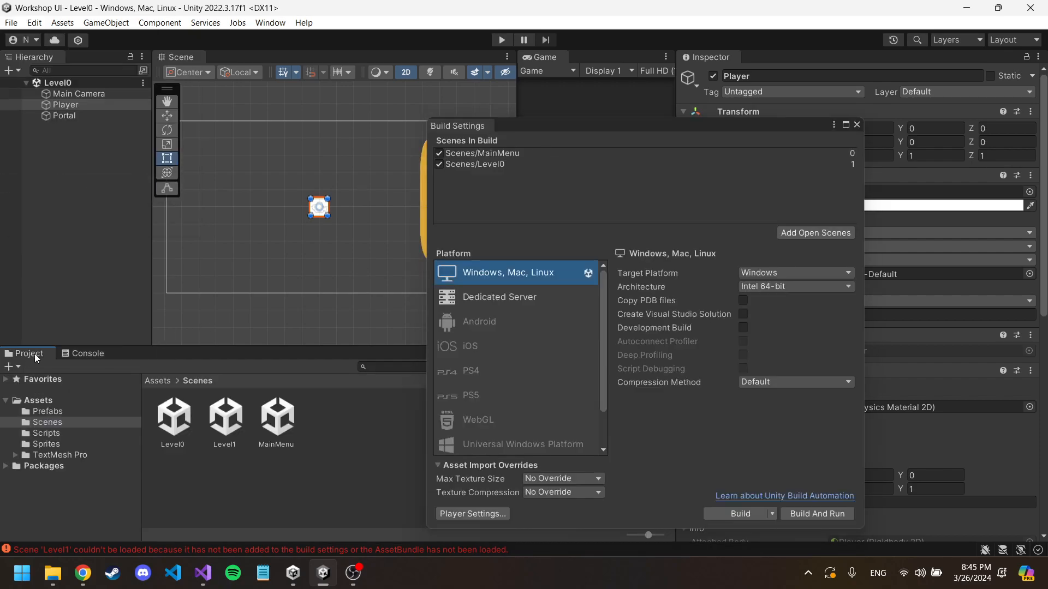
{"action": "left_click_drag", "start_coordinate": [225, 420], "coordinate": [497, 170]}
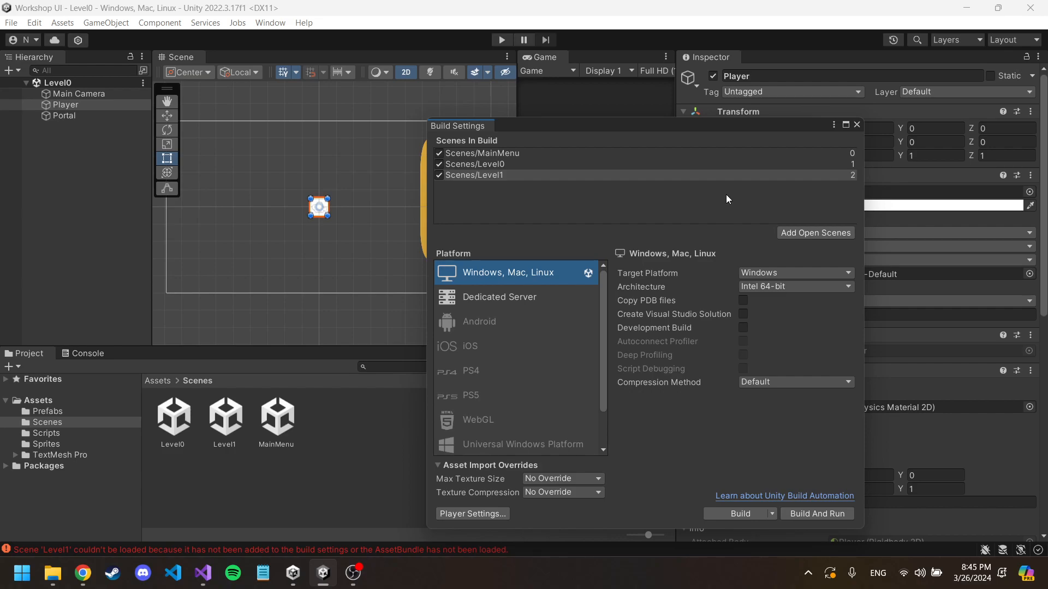
{"action": "left_click", "coordinate": [856, 126]}
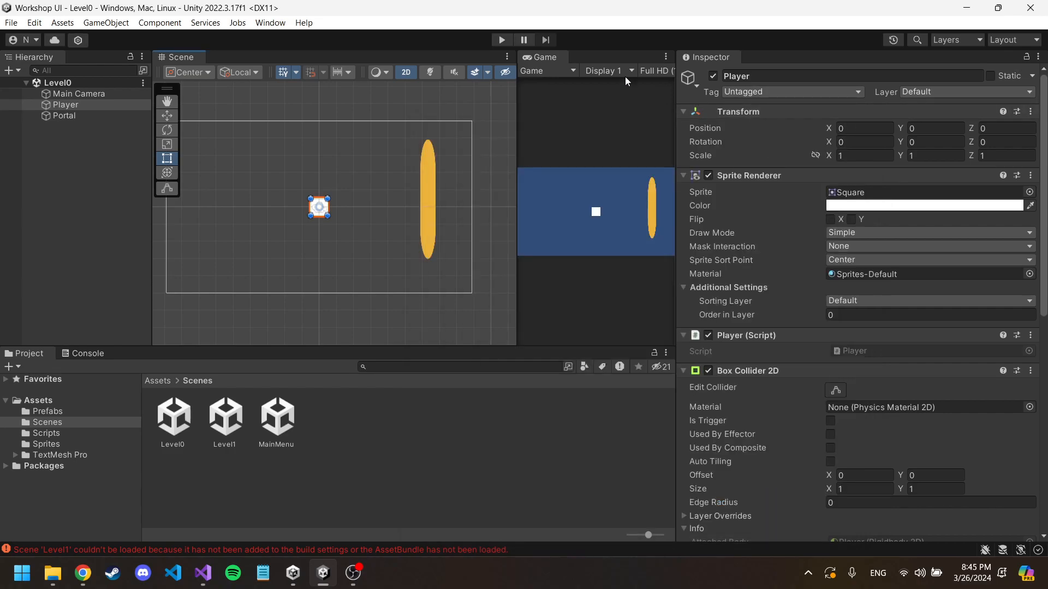
Step: Play Level0, move the Player into the Portal, inspect the loaded scene's objects and stop play mode
{"action": "left_click", "coordinate": [501, 40]}
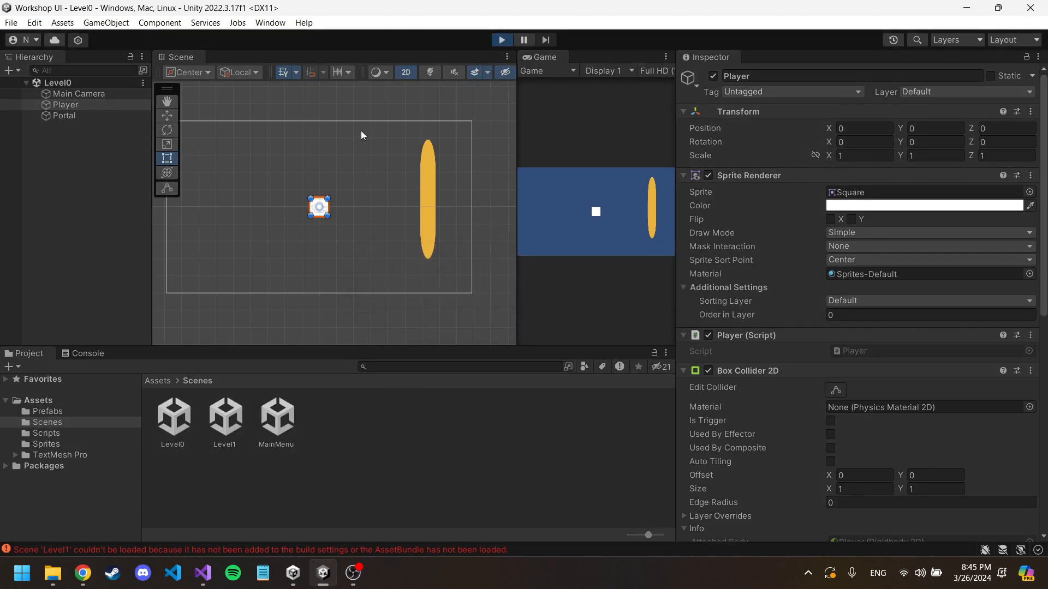
{"action": "key", "text": "d"}
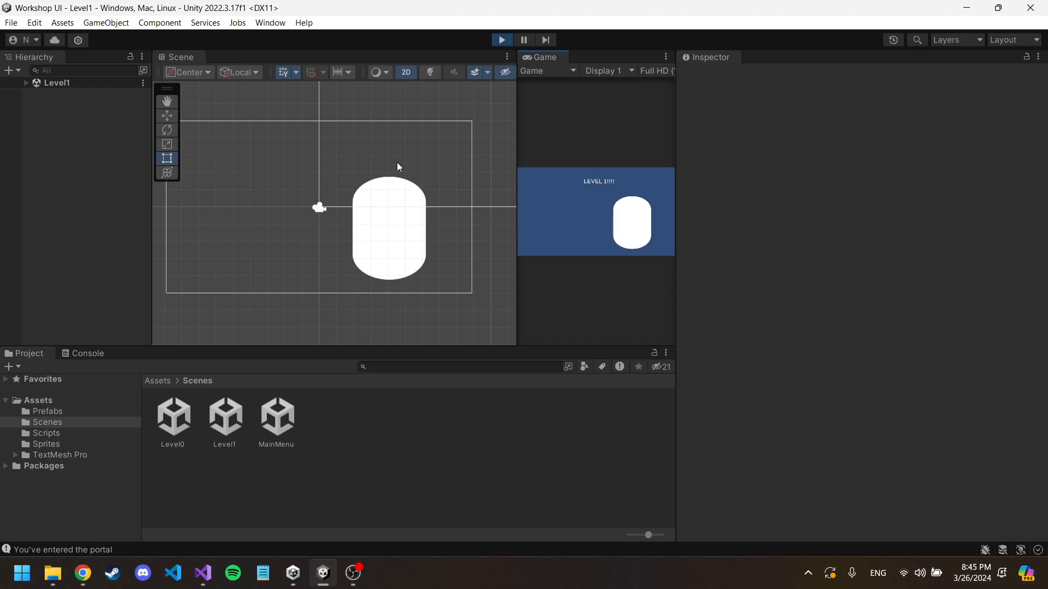
{"action": "left_click", "coordinate": [26, 83]}
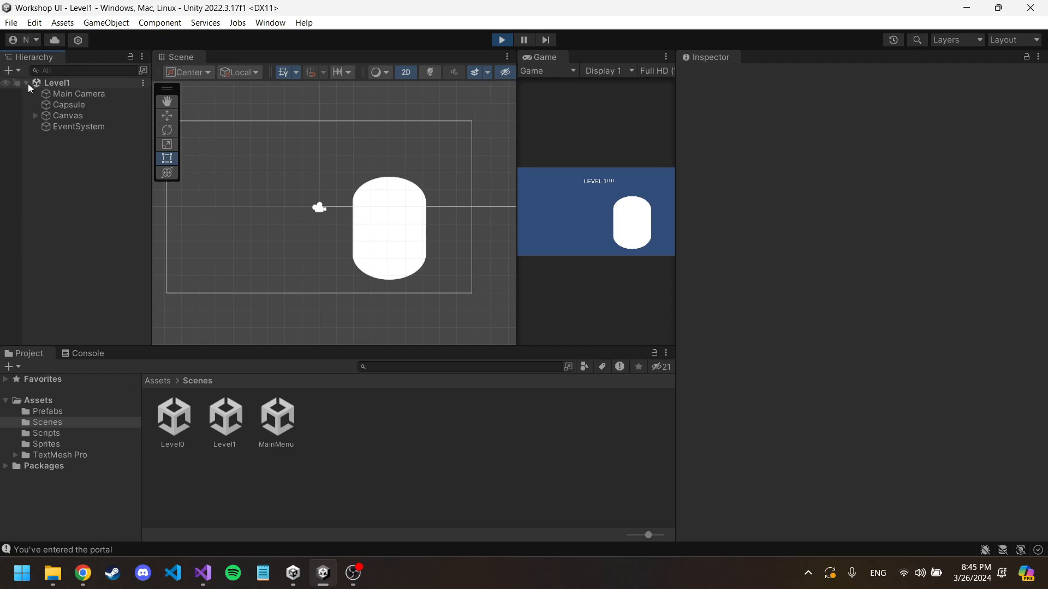
{"action": "left_click", "coordinate": [503, 40]}
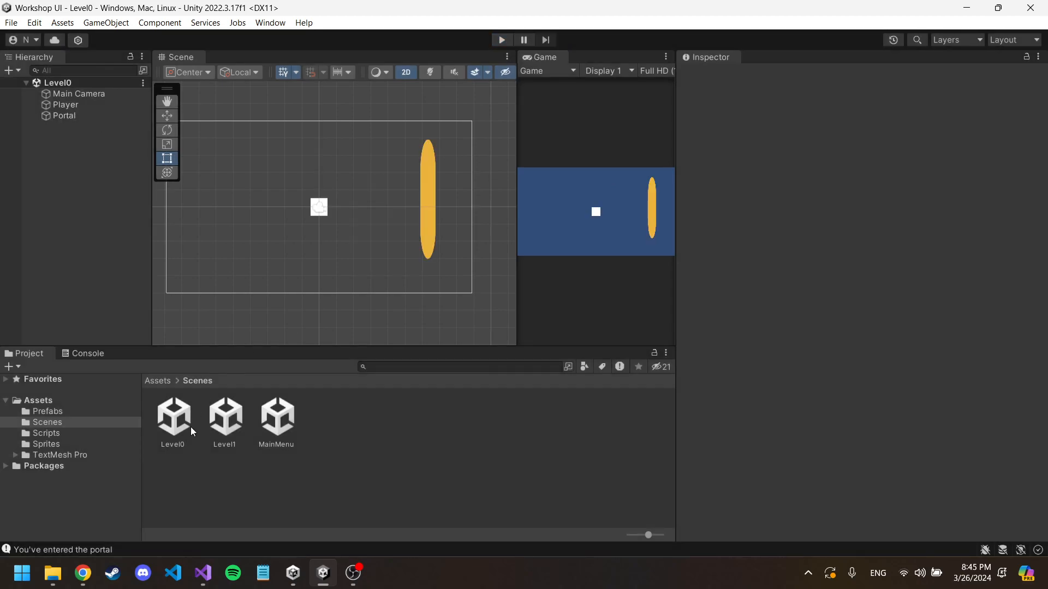
Step: Open Level1, shrink the Capsule to about 1.69 by 1.63 scale at about X 6.59, Y 1.05, and save the scene
{"action": "left_click", "coordinate": [173, 421]}
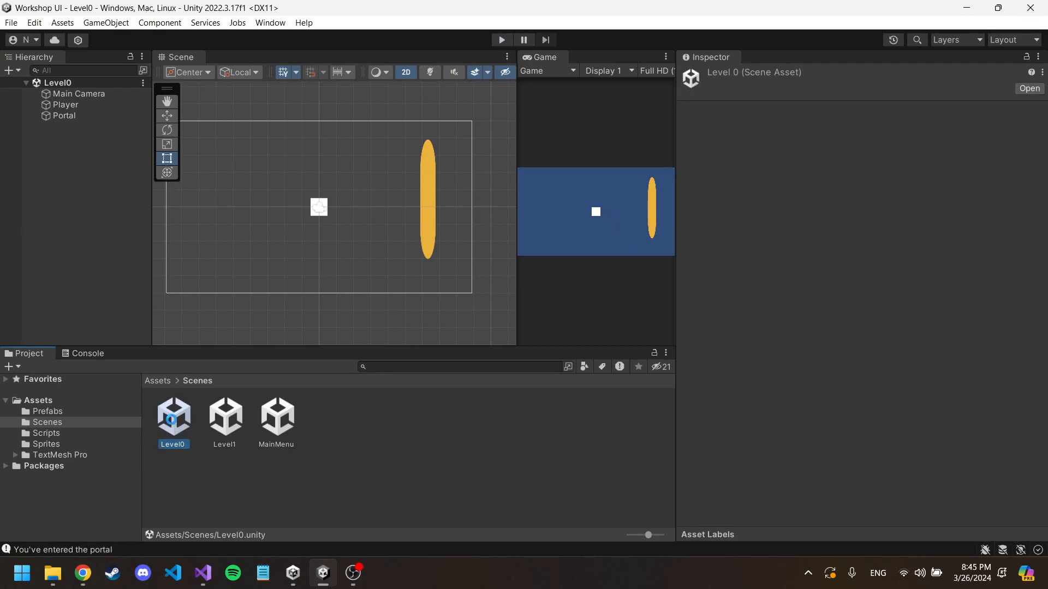
{"action": "double_click", "coordinate": [227, 426]}
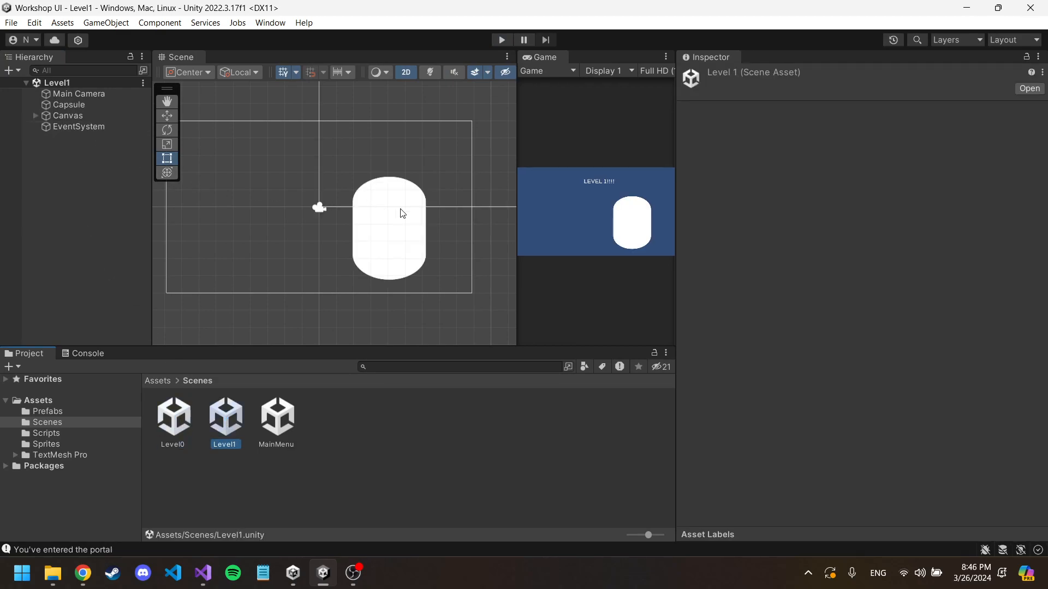
{"action": "left_click", "coordinate": [394, 215]}
{"action": "left_click_drag", "start_coordinate": [429, 281], "coordinate": [437, 191]}
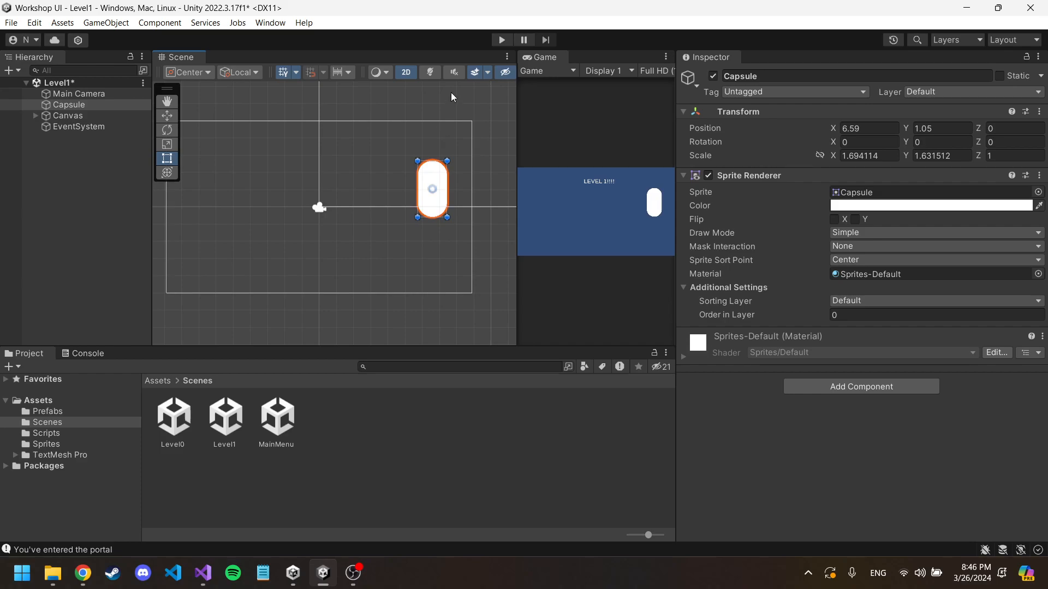
{"action": "key", "text": "ctrl+s"}
Step: Reopen the Level0 scene and open the Player object's script in Visual Studio
{"action": "double_click", "coordinate": [181, 422]}
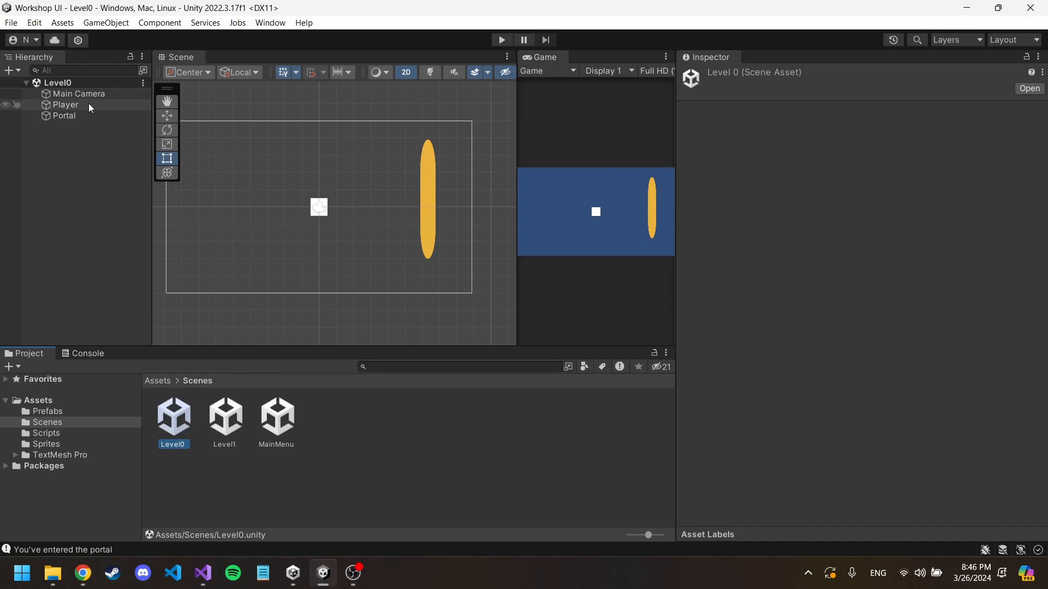
{"action": "left_click", "coordinate": [66, 105]}
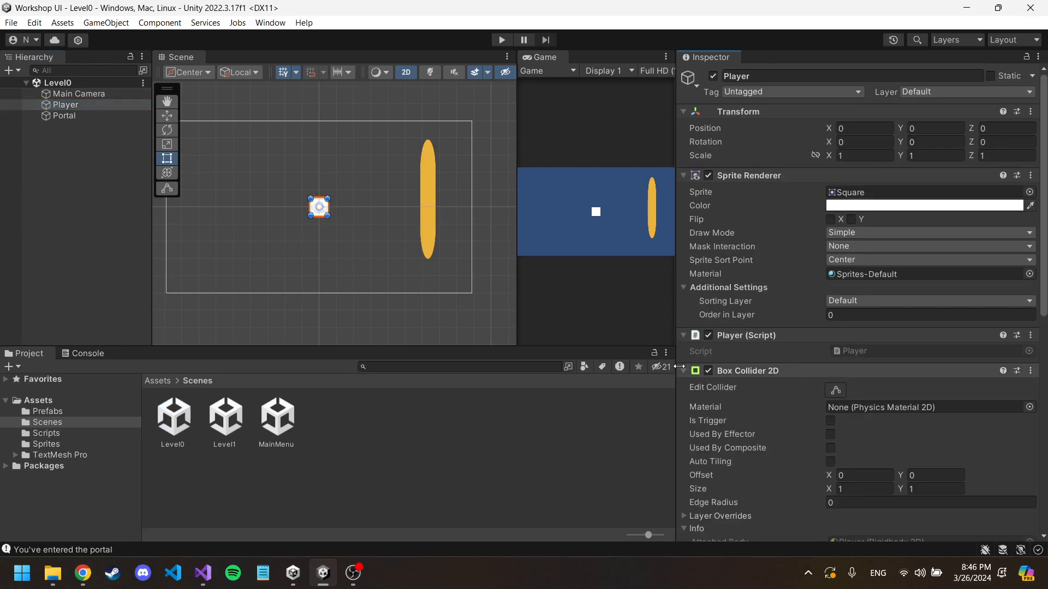
{"action": "left_click", "coordinate": [683, 371]}
{"action": "double_click", "coordinate": [868, 351]}
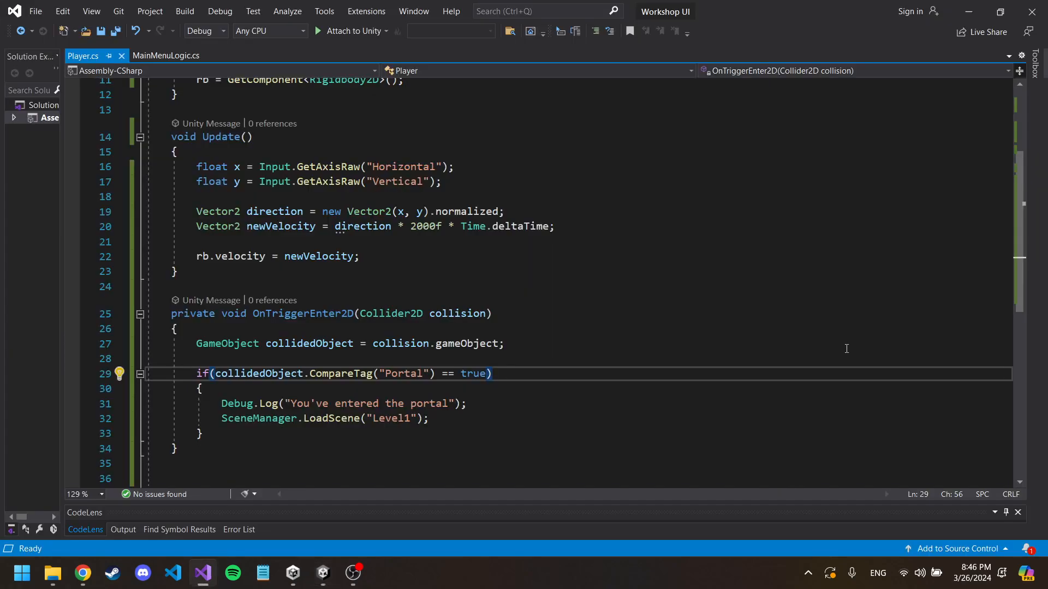
Step: Add an empty private void Awake() method below the Rigidbody2D rb declaration in Player.cs
{"action": "scroll", "coordinate": [382, 213], "scroll_direction": "up", "scroll_amount": 4}
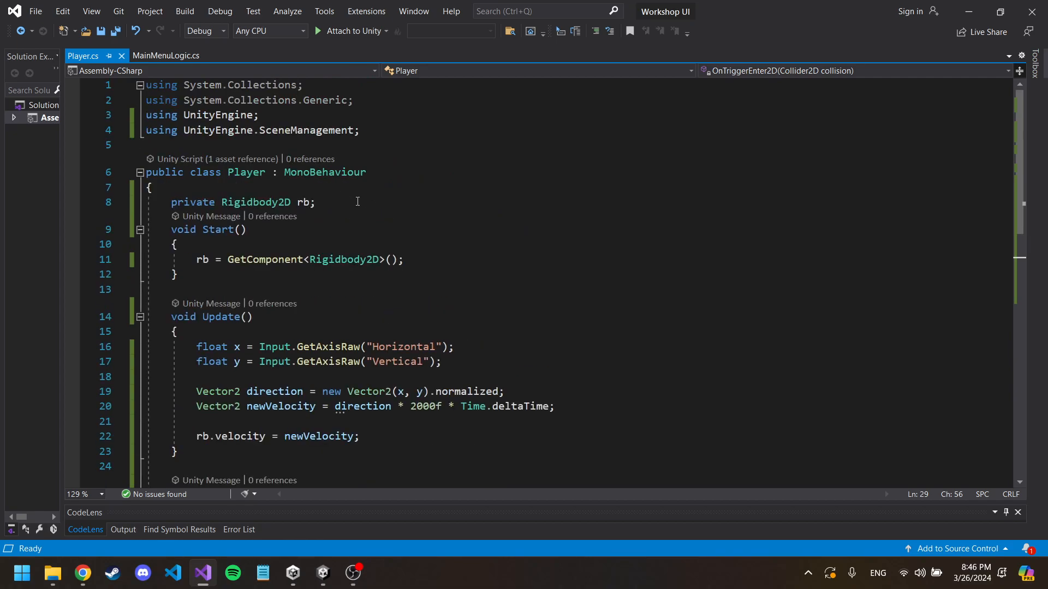
{"action": "left_click", "coordinate": [357, 202]}
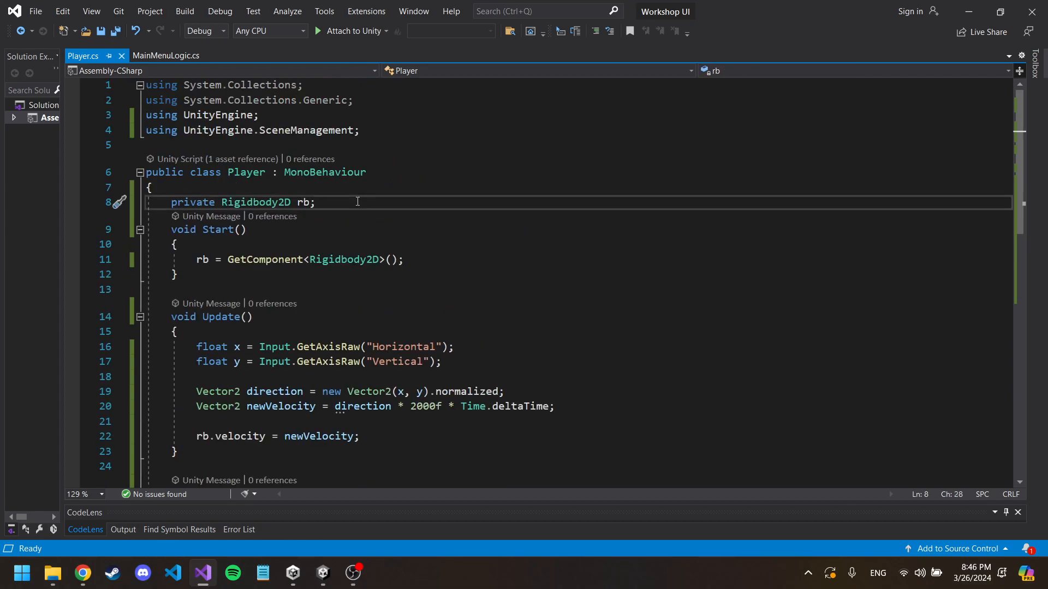
{"action": "key", "text": "Return"}
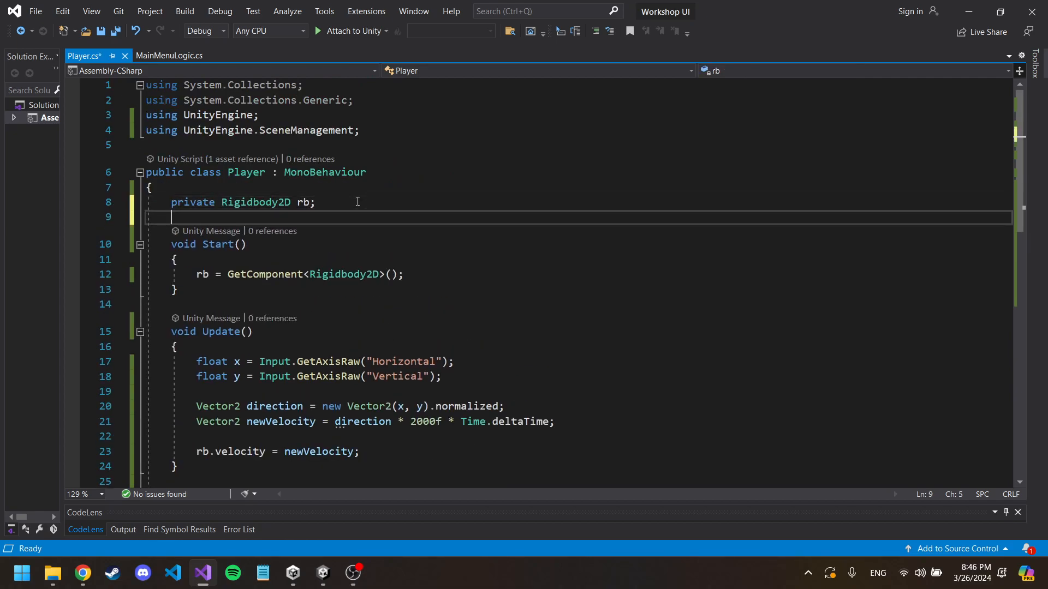
{"action": "key", "text": "Return"}
{"action": "type", "text": "vo"}
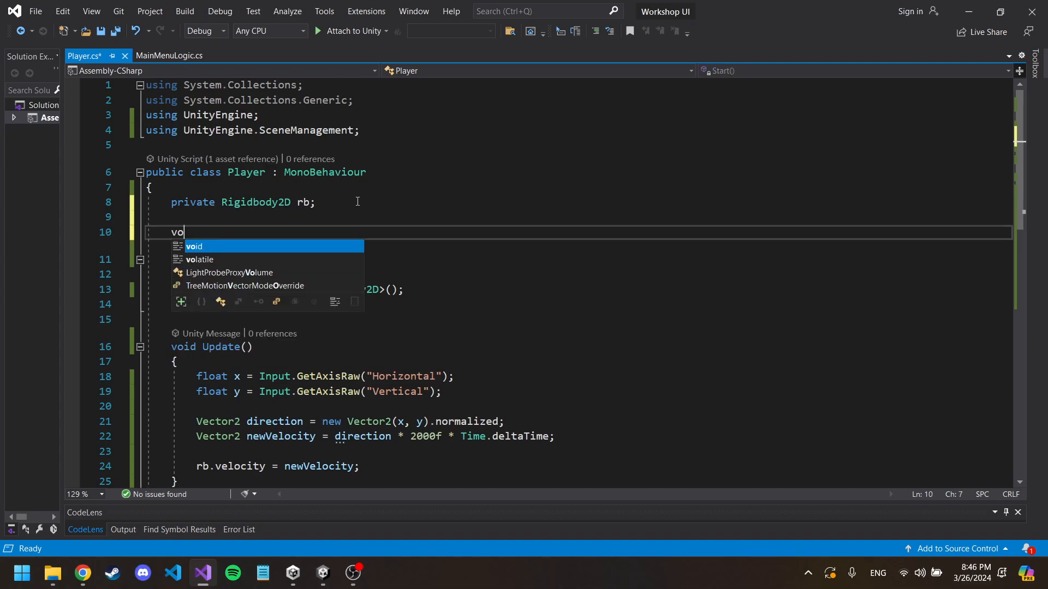
{"action": "type", "text": "id Awa"}
{"action": "key", "text": "Tab"}
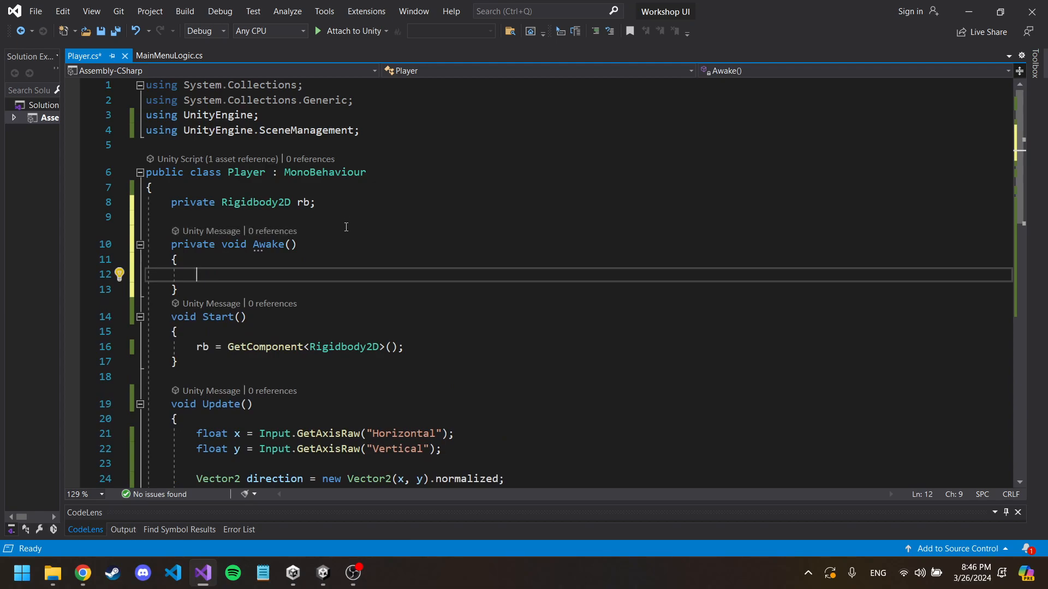
Step: Compare the Awake and Start methods in Player.cs and read the description of Awake
{"action": "scroll", "coordinate": [346, 227], "scroll_direction": "down", "scroll_amount": 2}
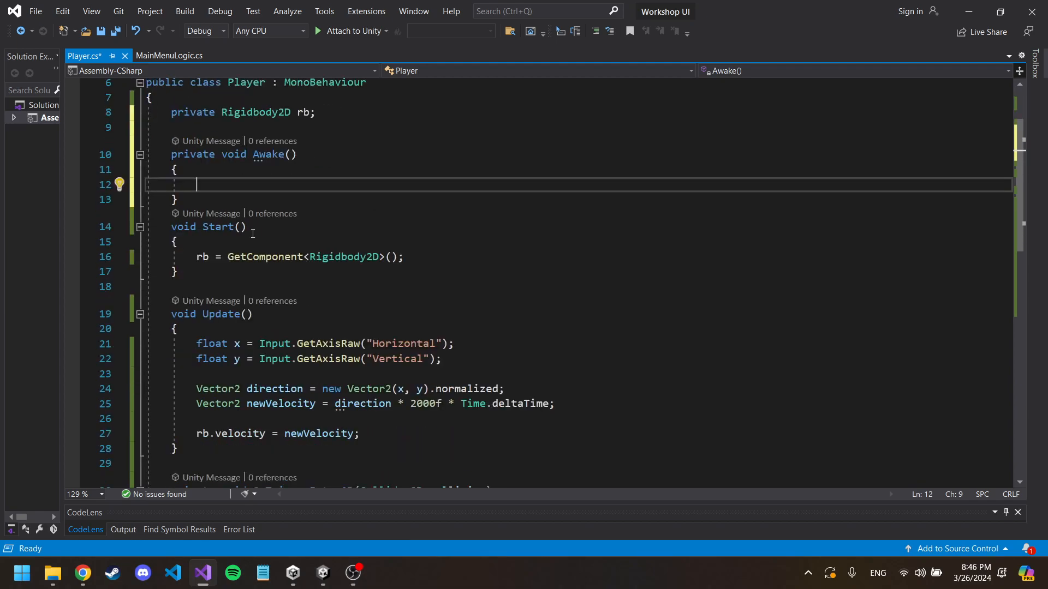
{"action": "double_click", "coordinate": [223, 230]}
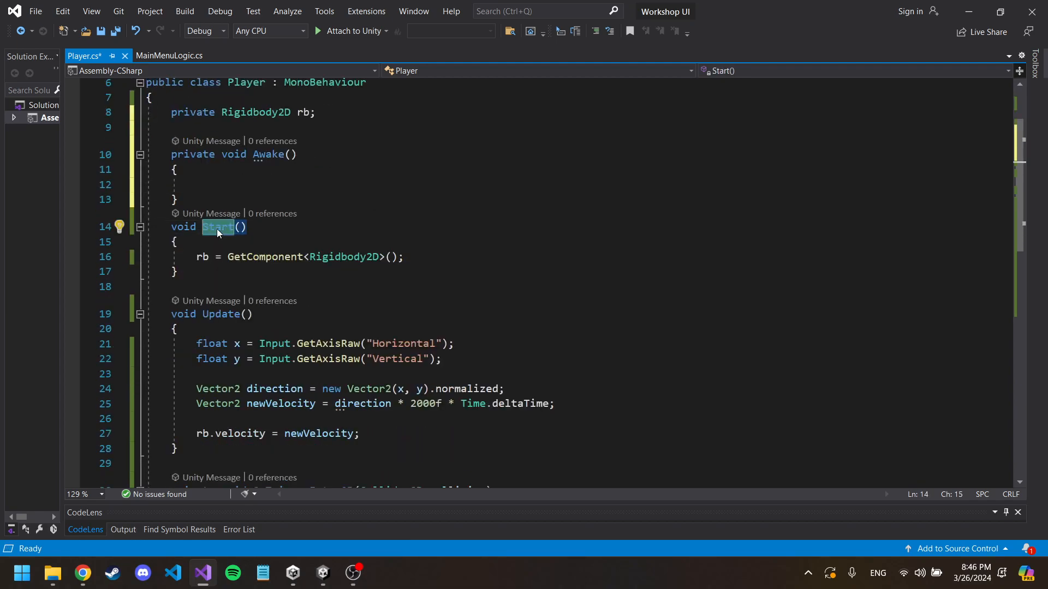
{"action": "scroll", "coordinate": [266, 186], "scroll_direction": "up", "scroll_amount": 1}
{"action": "mouse_move", "coordinate": [263, 205]}
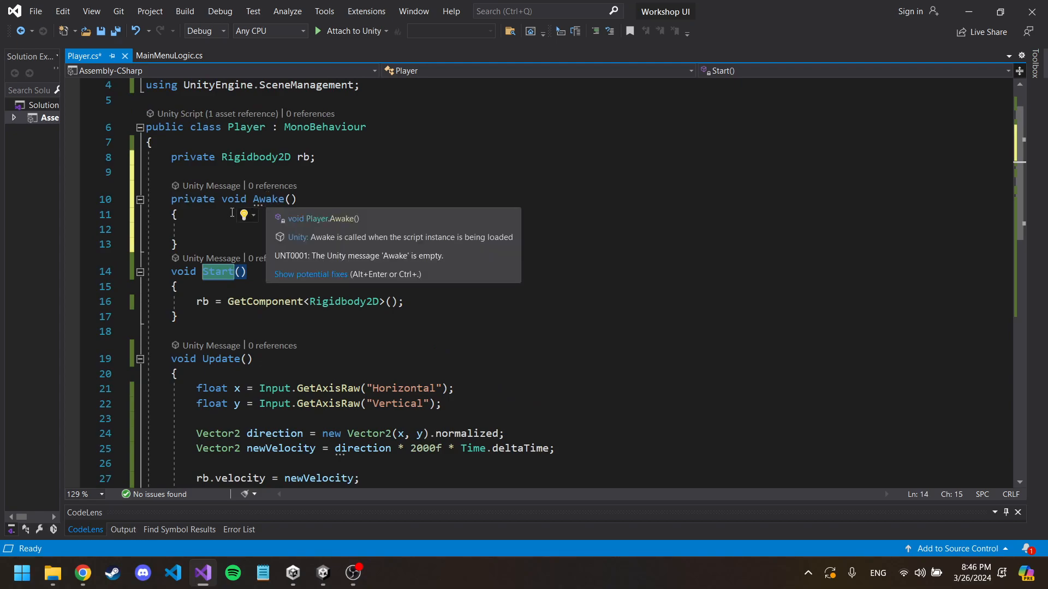
{"action": "left_click", "coordinate": [211, 228]}
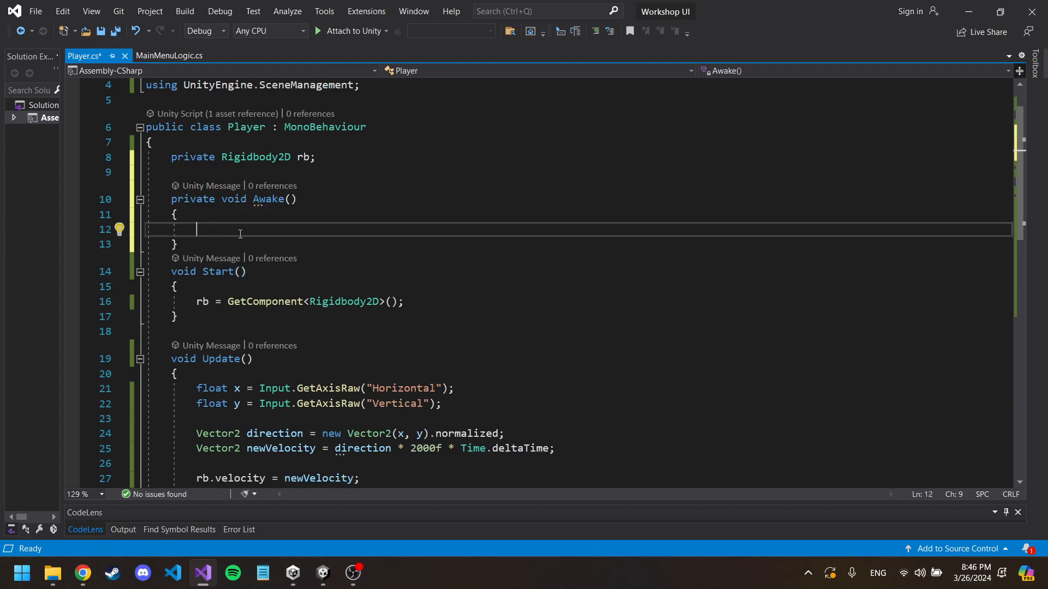
{"action": "left_click", "coordinate": [240, 289]}
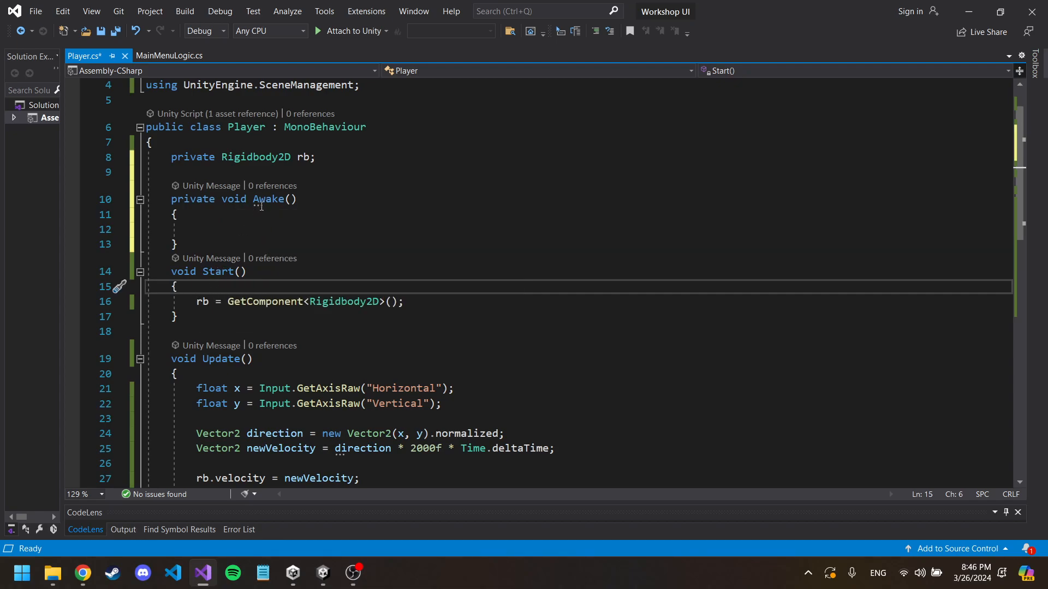
{"action": "left_click", "coordinate": [221, 229]}
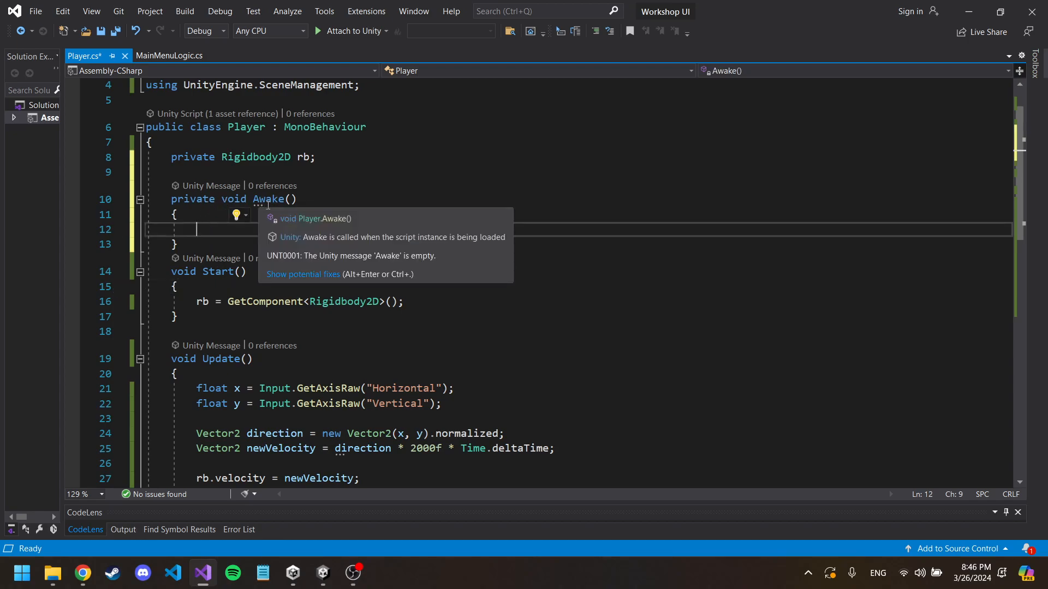
Step: Insert a blank line between the Awake and Start methods
{"action": "left_click", "coordinate": [192, 258]}
{"action": "key", "text": "Up"}
{"action": "key", "text": "Return"}
Step: Write DontDestroyOnLoad(gameObject); in the body of the Awake method
{"action": "left_click", "coordinate": [204, 229]}
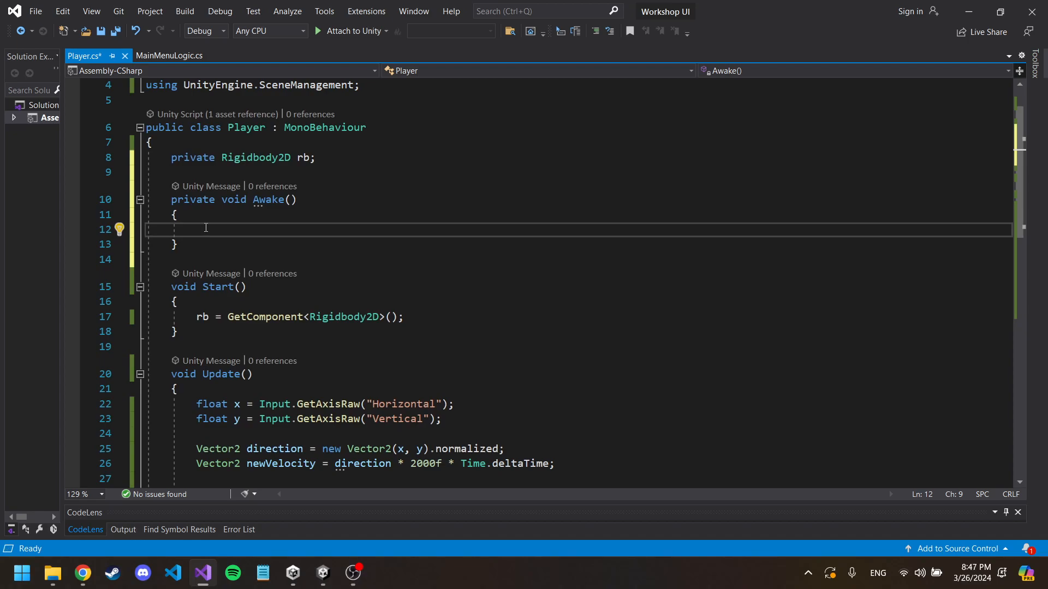
{"action": "type", "text": "De"}
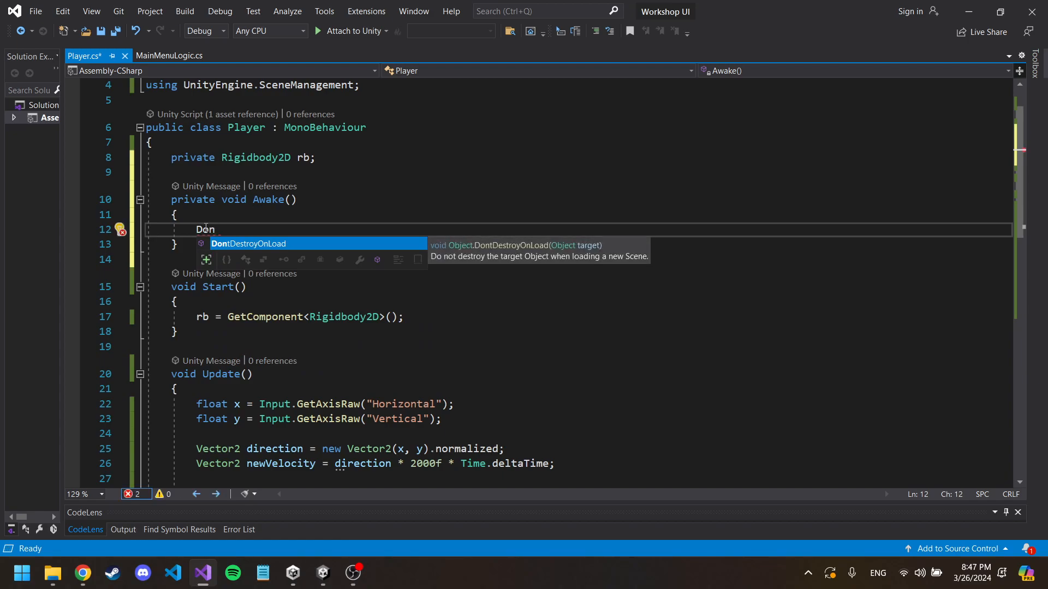
{"action": "key", "text": "Tab"}
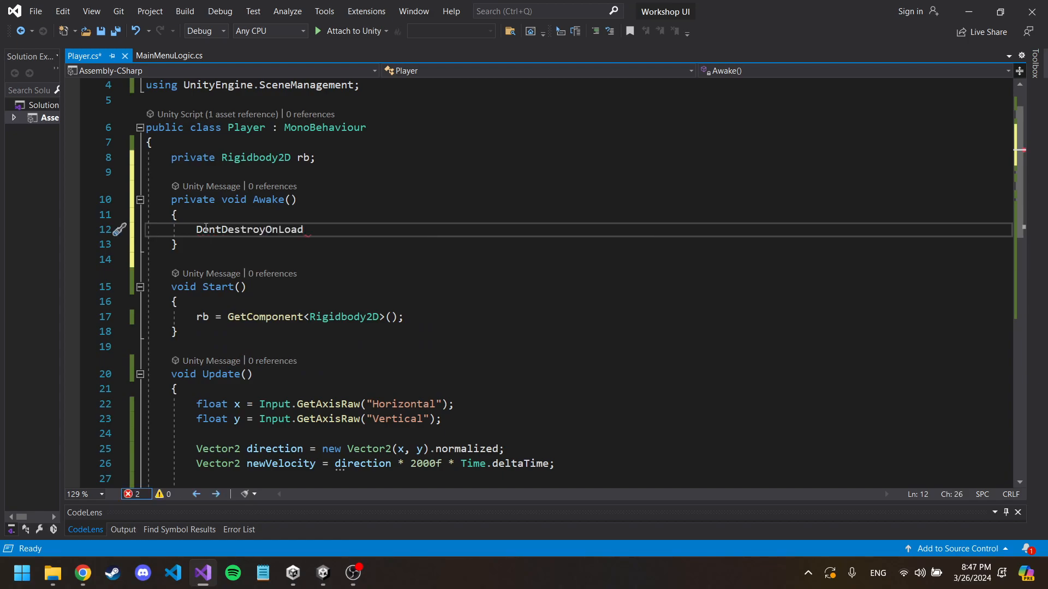
{"action": "type", "text": "("}
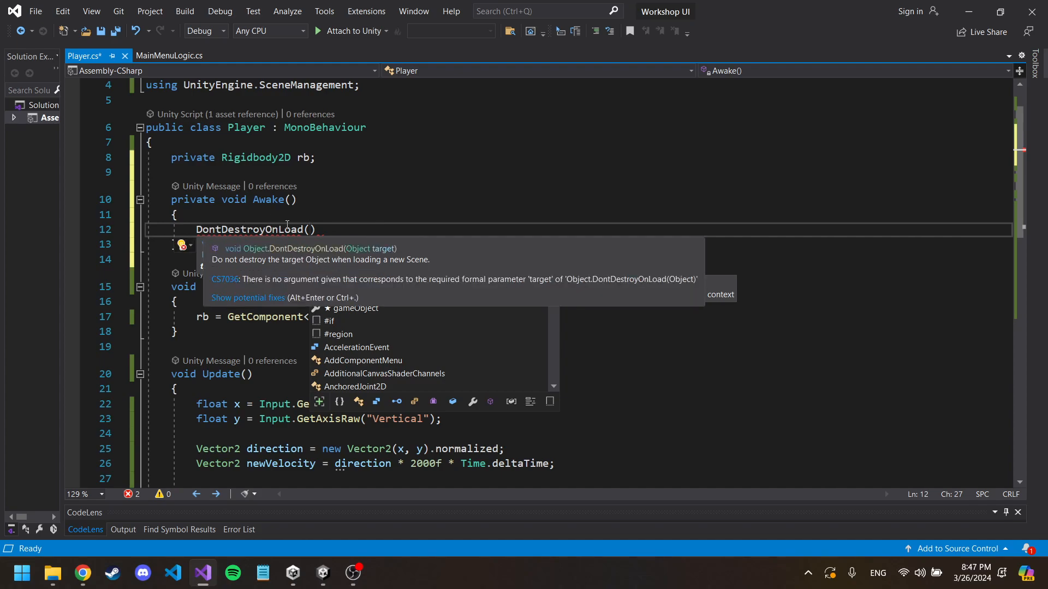
{"action": "type", "text": "g"}
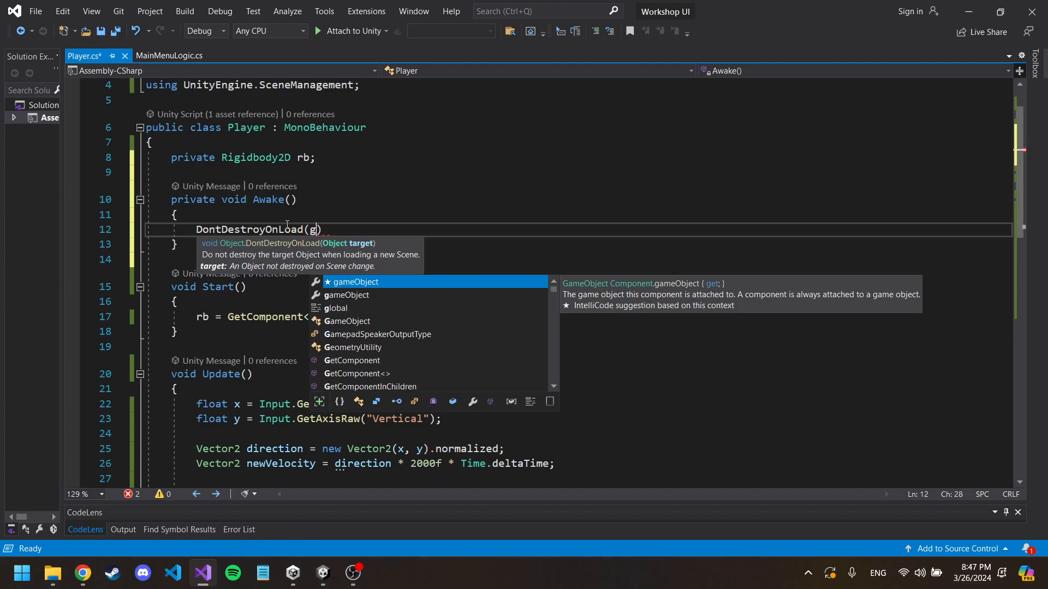
{"action": "type", "text": "ame"}
{"action": "key", "text": "Tab"}
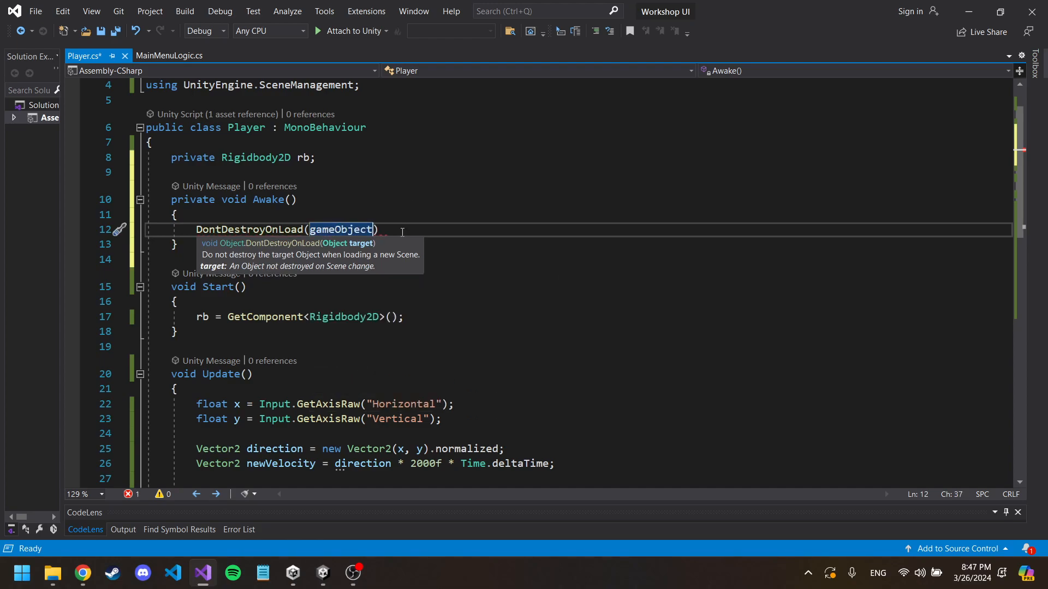
{"action": "type", "text": ");"}
Step: Inspect the gameObject property on a temporary line above the DontDestroyOnLoad call in Awake, and remove that line
{"action": "left_click", "coordinate": [355, 216]}
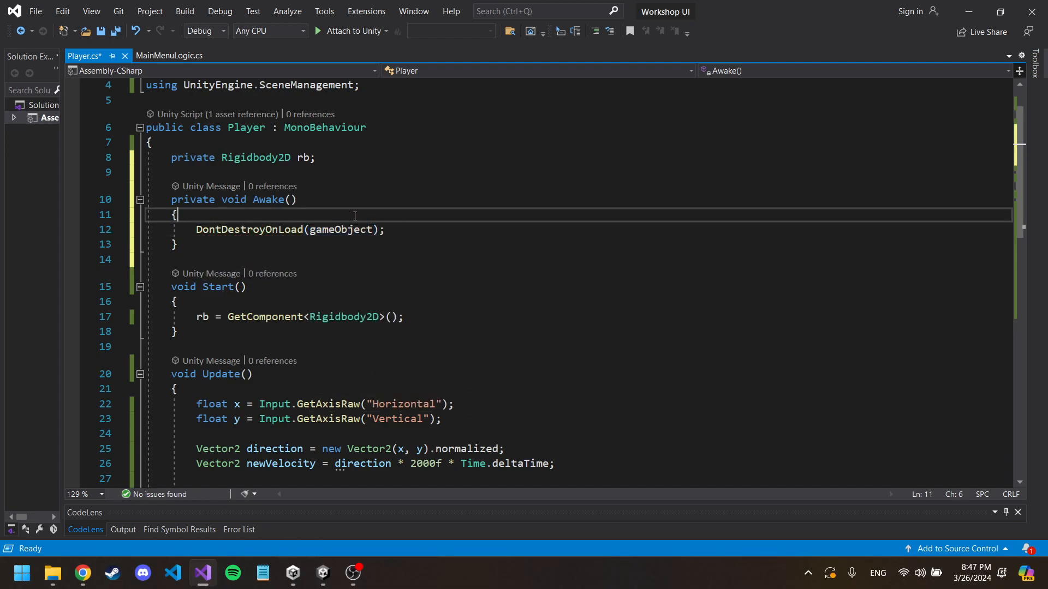
{"action": "key", "text": "Return"}
{"action": "type", "text": "gam"}
{"action": "key", "text": "Tab"}
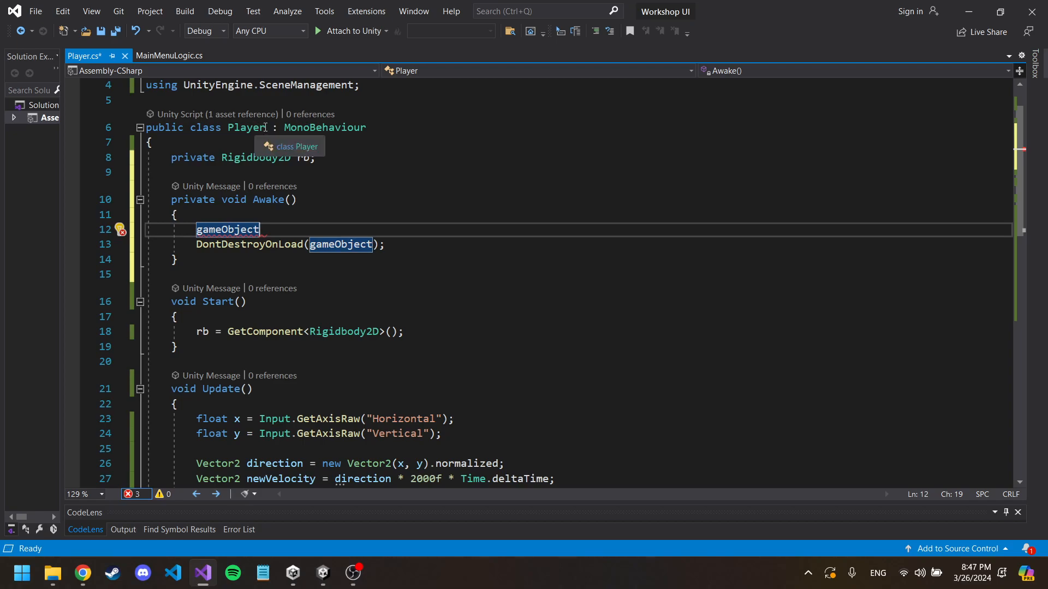
{"action": "left_click", "coordinate": [227, 127]}
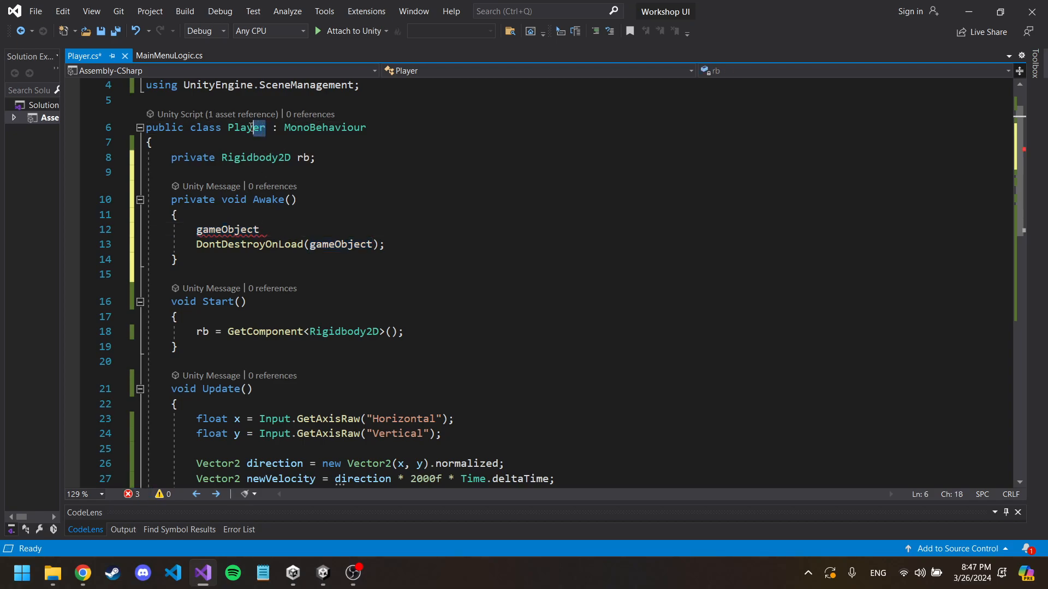
{"action": "mouse_move", "coordinate": [227, 230]}
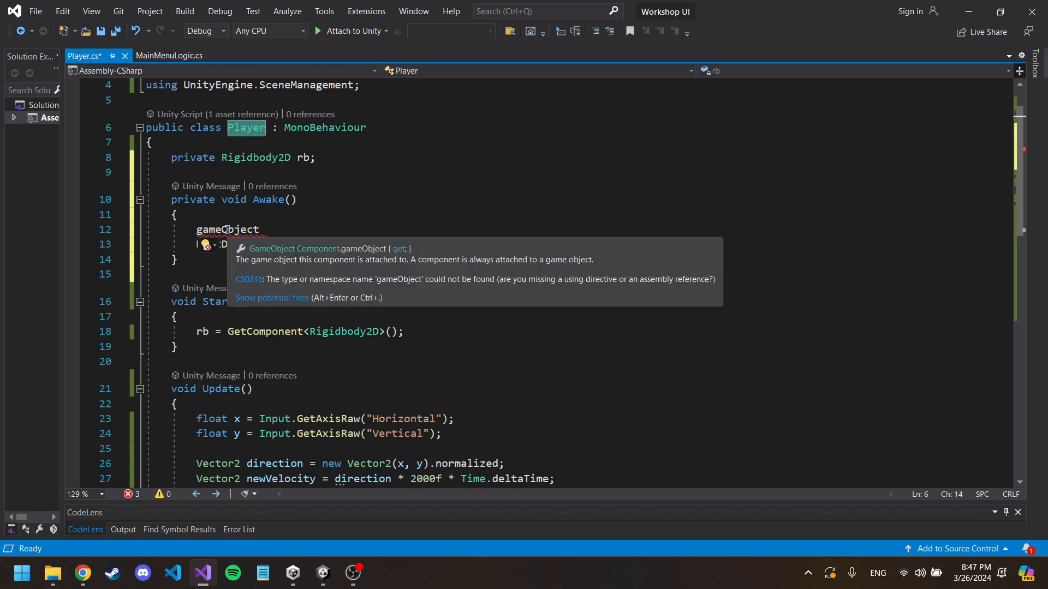
{"action": "left_click", "coordinate": [273, 232]}
{"action": "key", "text": "ctrl+x"}
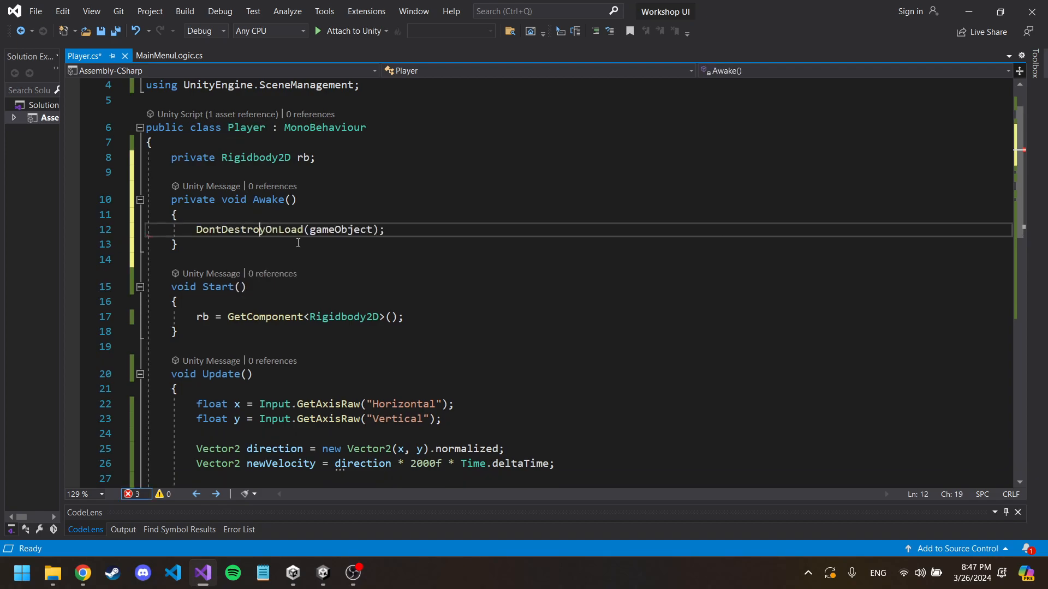
Step: Change the DontDestroyOnLoad argument in Awake to this.gameObject and save Player.cs
{"action": "type", "text": "this."}
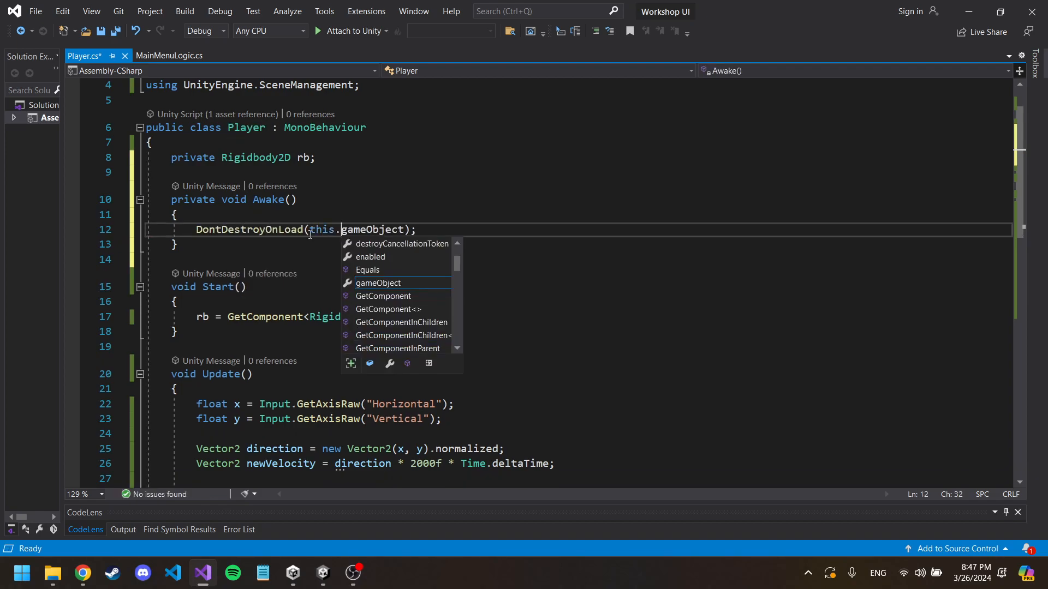
{"action": "left_click", "coordinate": [371, 205]}
{"action": "left_click", "coordinate": [381, 215]}
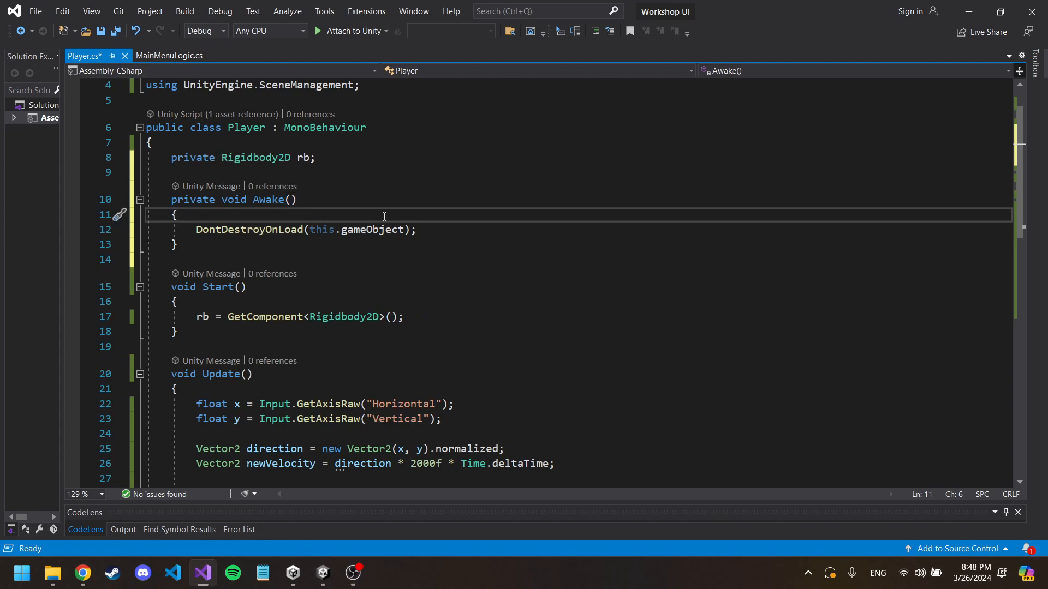
{"action": "key", "text": "ctrl+s"}
{"action": "scroll", "coordinate": [275, 169], "scroll_direction": "up", "scroll_amount": 1}
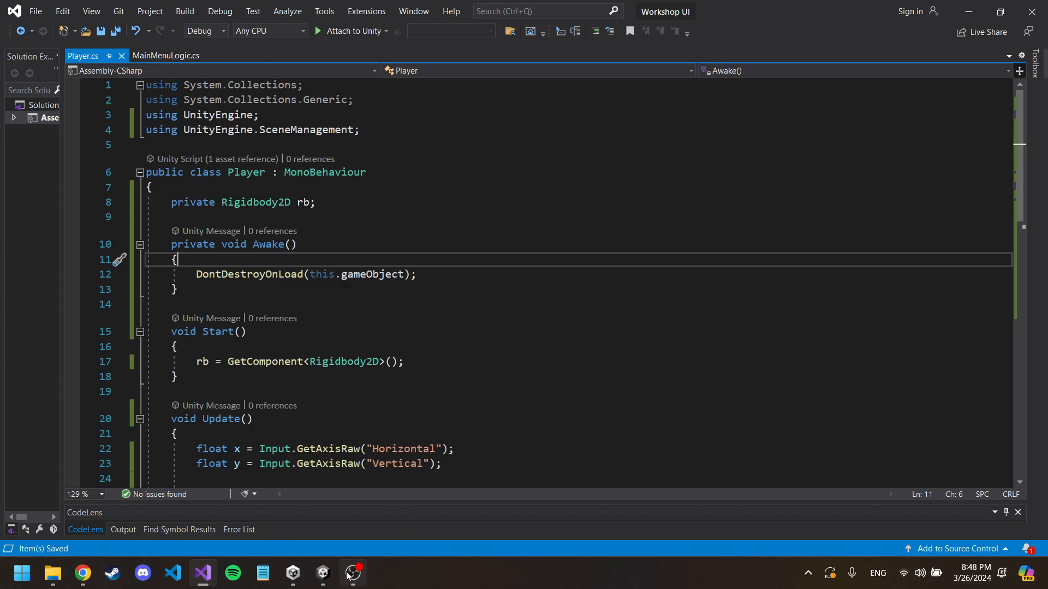
Step: Switch to the Unity editor, run Level0 and steer the Player around and into the Portal
{"action": "mouse_move", "coordinate": [323, 572]}
{"action": "left_click", "coordinate": [290, 502]}
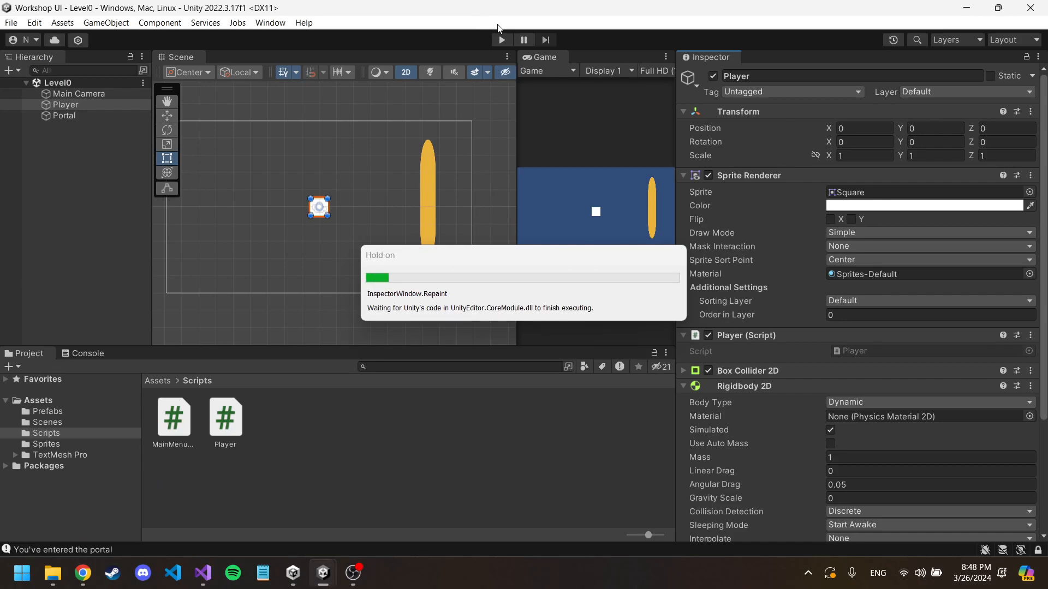
{"action": "left_click", "coordinate": [500, 41]}
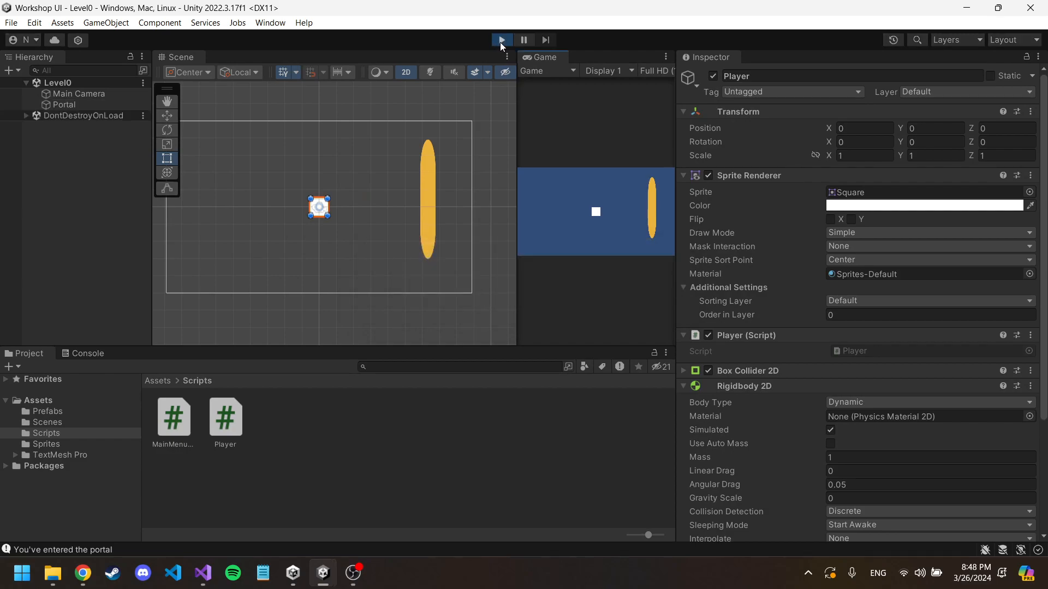
{"action": "key", "text": "d"}
{"action": "key", "text": "a"}
{"action": "key", "text": "w"}
{"action": "key", "text": "d"}
{"action": "key", "text": "s"}
{"action": "key", "text": "a"}
{"action": "key", "text": "w"}
{"action": "key", "text": "d"}
{"action": "key", "text": "d"}
{"action": "key", "text": "a"}
{"action": "key", "text": "s"}
{"action": "key", "text": "w"}
{"action": "key", "text": "d"}
{"action": "key", "text": "s"}
{"action": "key", "text": "a"}
{"action": "key", "text": "w"}
{"action": "key", "text": "d"}
Step: Examine the contents of the DontDestroyOnLoad scene, and steer the Player around Level1 before ending the play test
{"action": "left_click", "coordinate": [25, 83]}
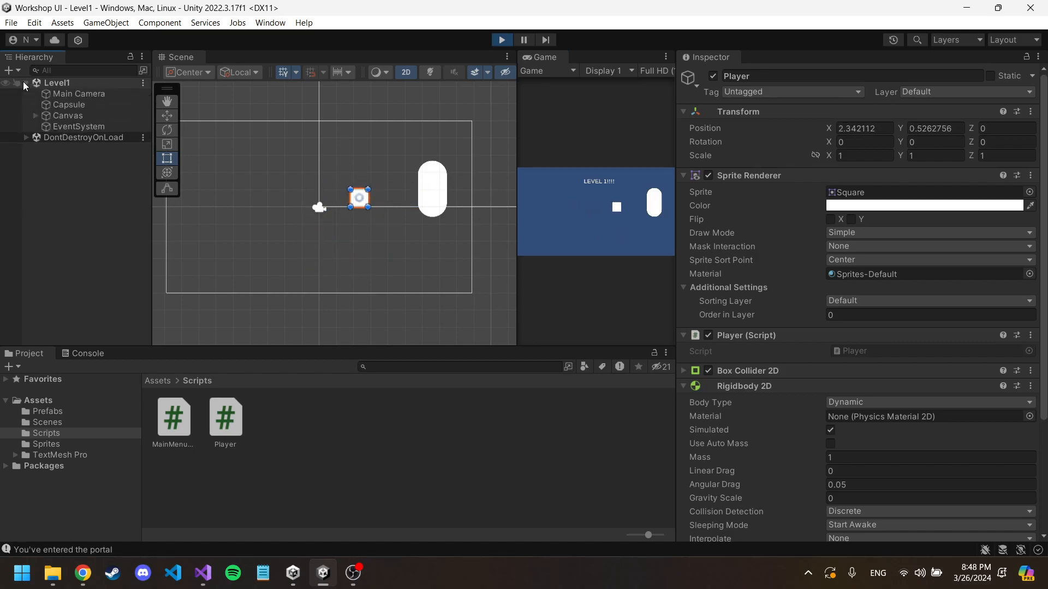
{"action": "left_click", "coordinate": [28, 138]}
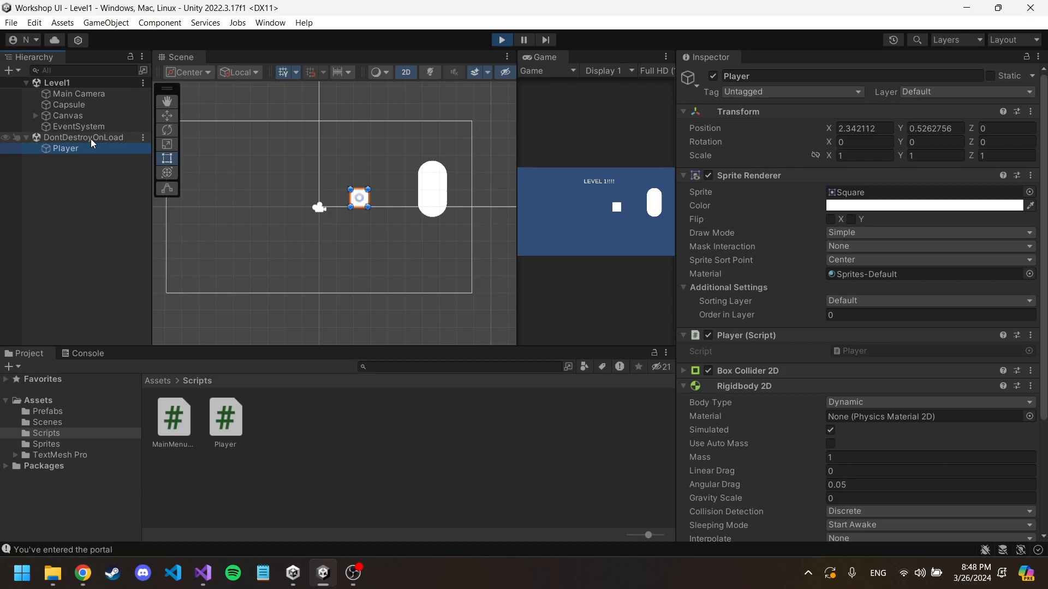
{"action": "left_click", "coordinate": [584, 207]}
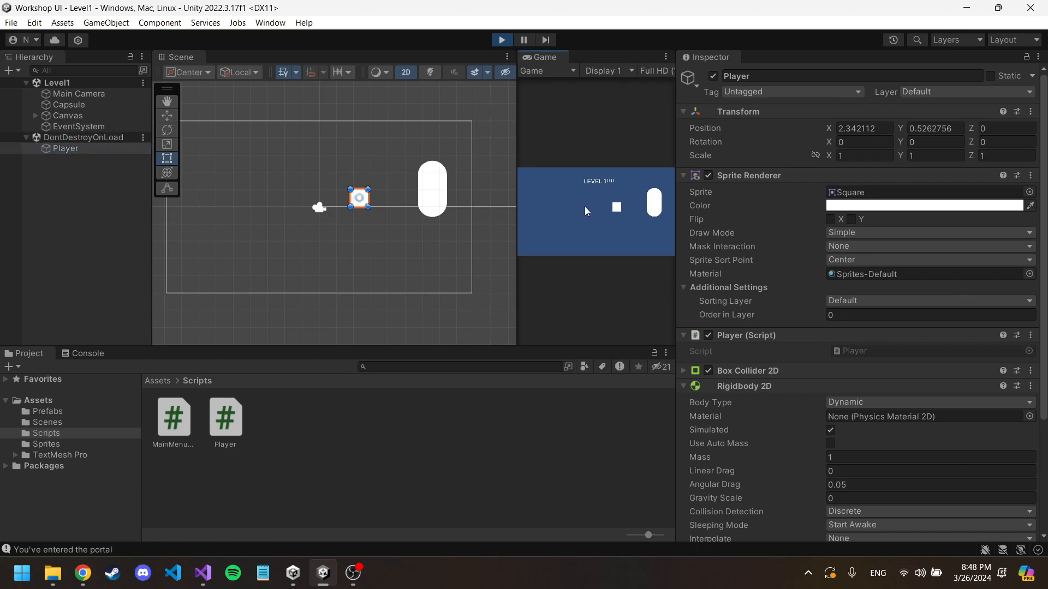
{"action": "key", "text": "a"}
{"action": "key", "text": "s"}
{"action": "key", "text": "d"}
{"action": "key", "text": "w"}
{"action": "key", "text": "w"}
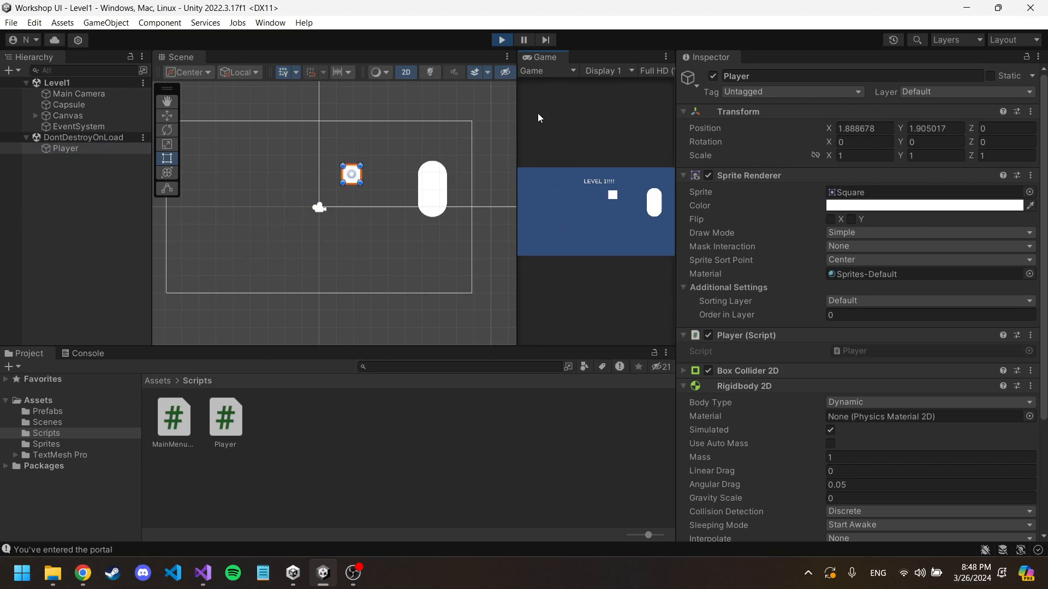
{"action": "left_click", "coordinate": [502, 40]}
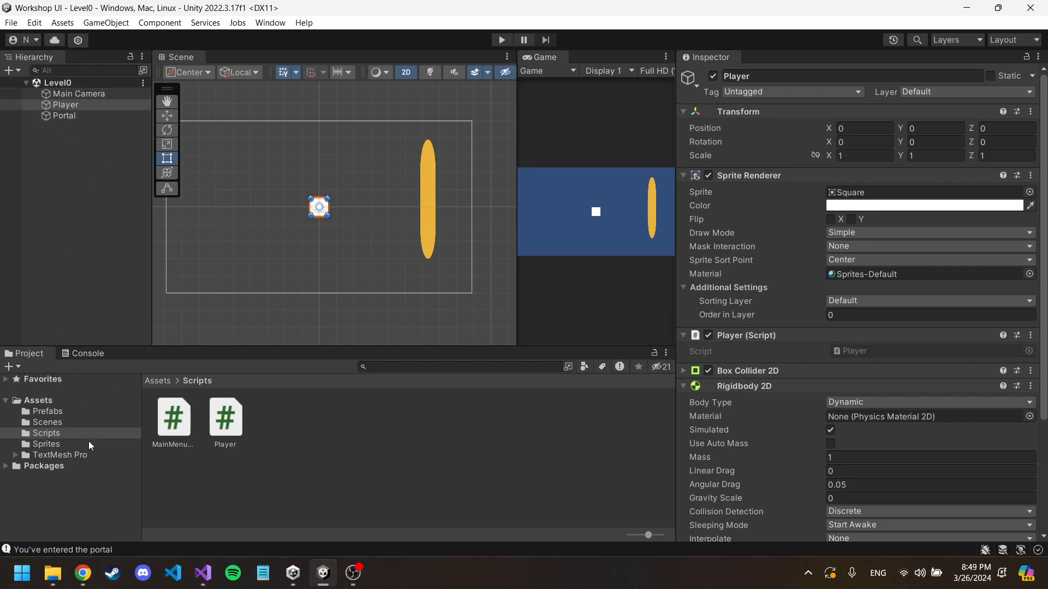
Step: Open the MainMenu scene and select the MainMenu object under its Canvas
{"action": "left_click", "coordinate": [52, 423]}
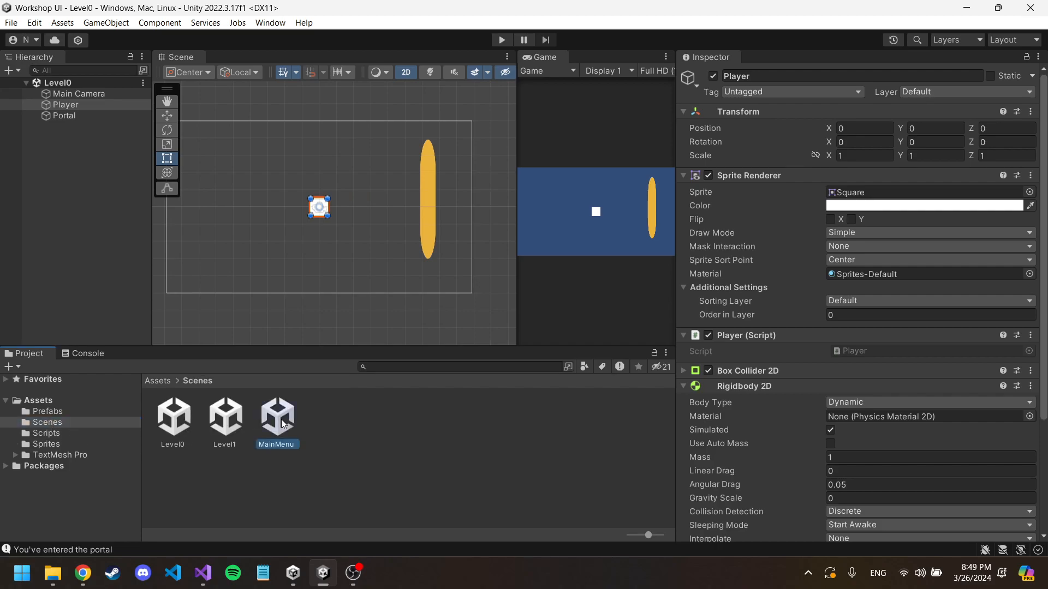
{"action": "double_click", "coordinate": [282, 425]}
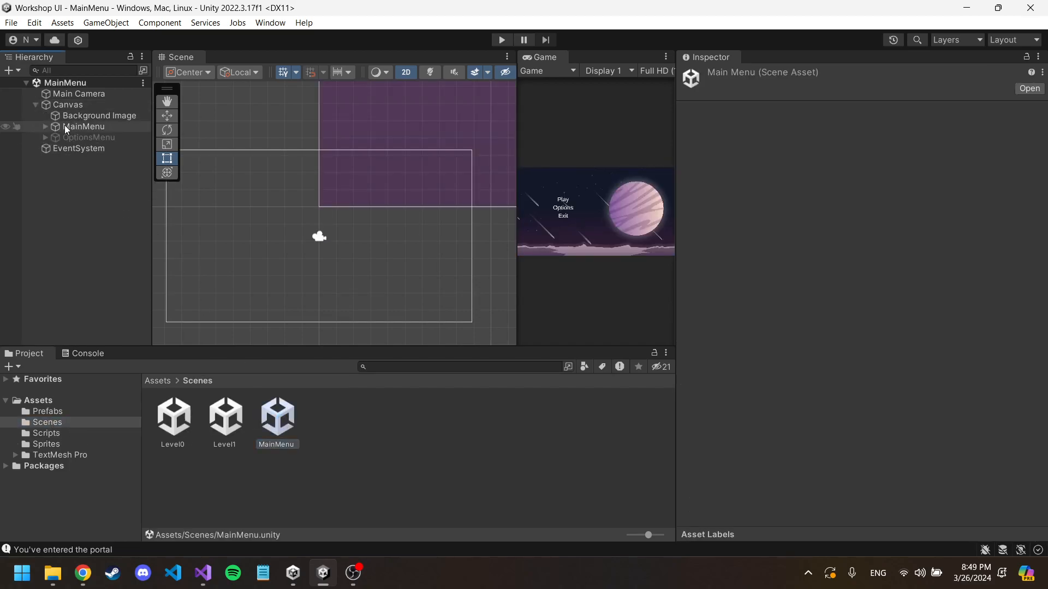
{"action": "left_click", "coordinate": [52, 116]}
{"action": "double_click", "coordinate": [67, 126]}
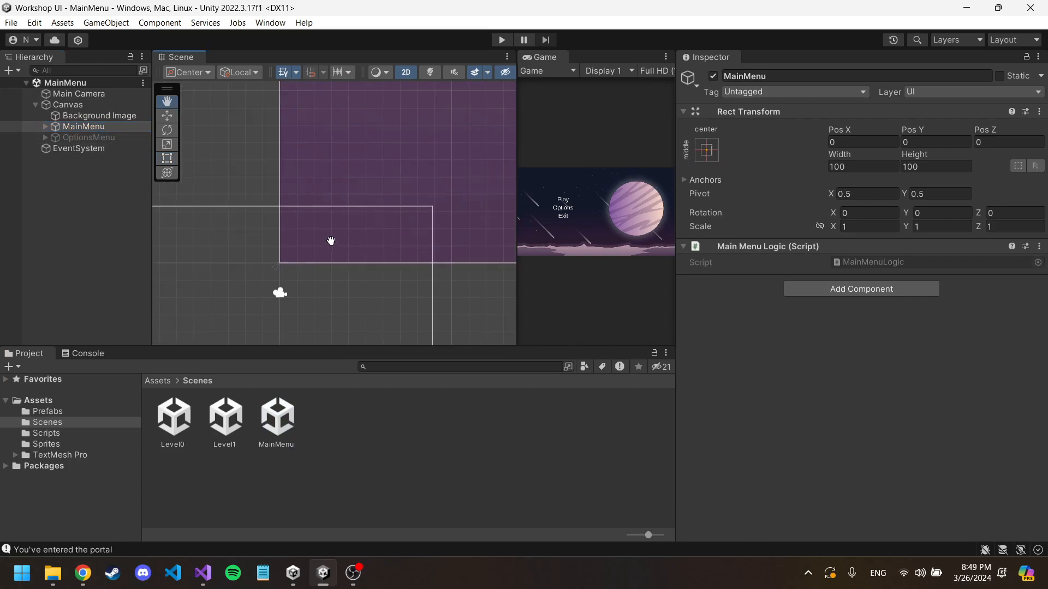
Step: Deactivate the MainMenu object and activate the OptionsMenu object under the Canvas
{"action": "scroll", "coordinate": [377, 218], "scroll_direction": "down", "scroll_amount": 10}
{"action": "middle_click_drag", "start_coordinate": [426, 191], "coordinate": [335, 278]}
{"action": "scroll", "coordinate": [391, 222], "scroll_direction": "down", "scroll_amount": 4}
{"action": "scroll", "coordinate": [426, 189], "scroll_direction": "down", "scroll_amount": 6}
{"action": "left_click", "coordinate": [73, 137]}
{"action": "left_click", "coordinate": [86, 130]}
{"action": "left_click", "coordinate": [712, 76]}
{"action": "left_click", "coordinate": [80, 138]}
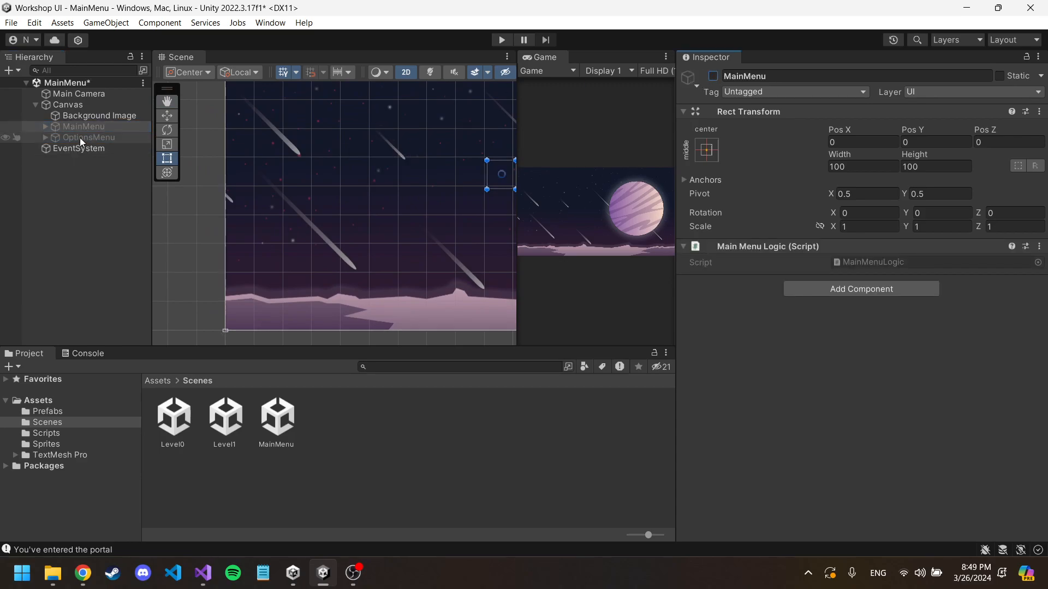
{"action": "left_click", "coordinate": [712, 76]}
{"action": "middle_click_drag", "start_coordinate": [433, 135], "coordinate": [368, 188]}
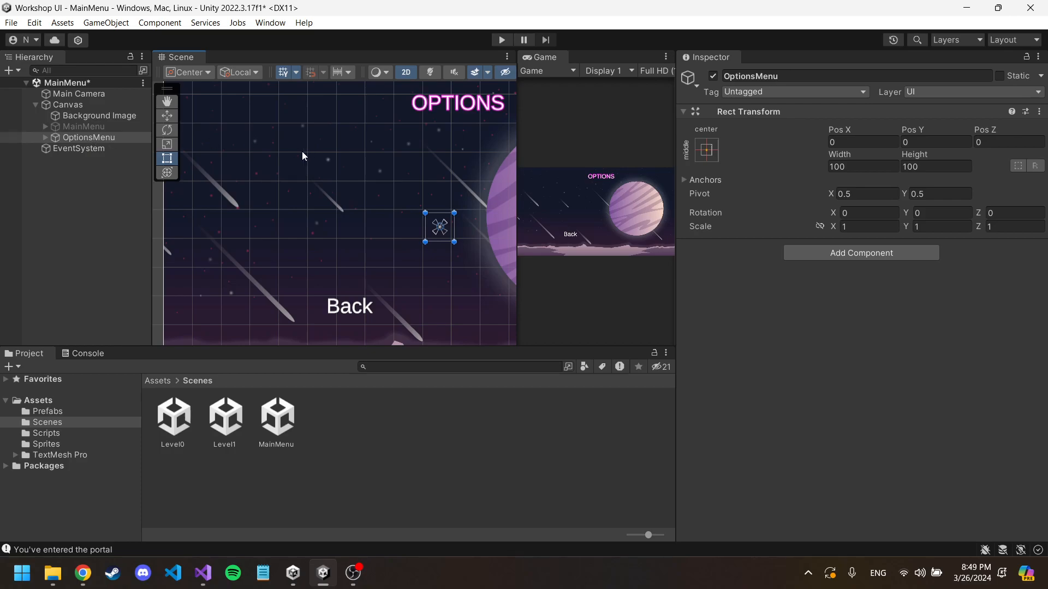
Step: Add a UI Toggle as a child of OptionsMenu
{"action": "right_click", "coordinate": [93, 138]}
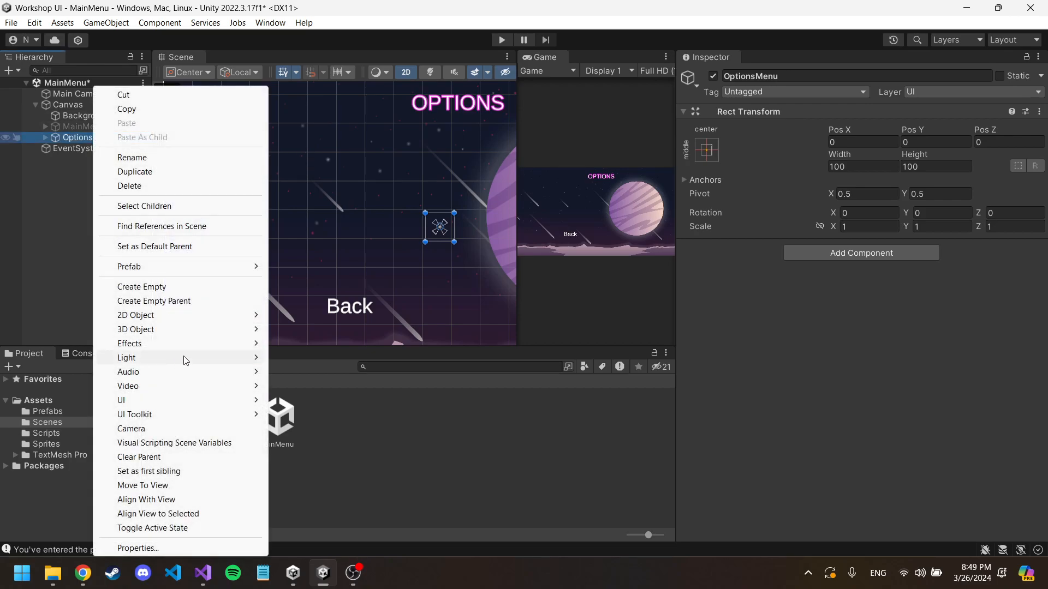
{"action": "mouse_move", "coordinate": [167, 408]}
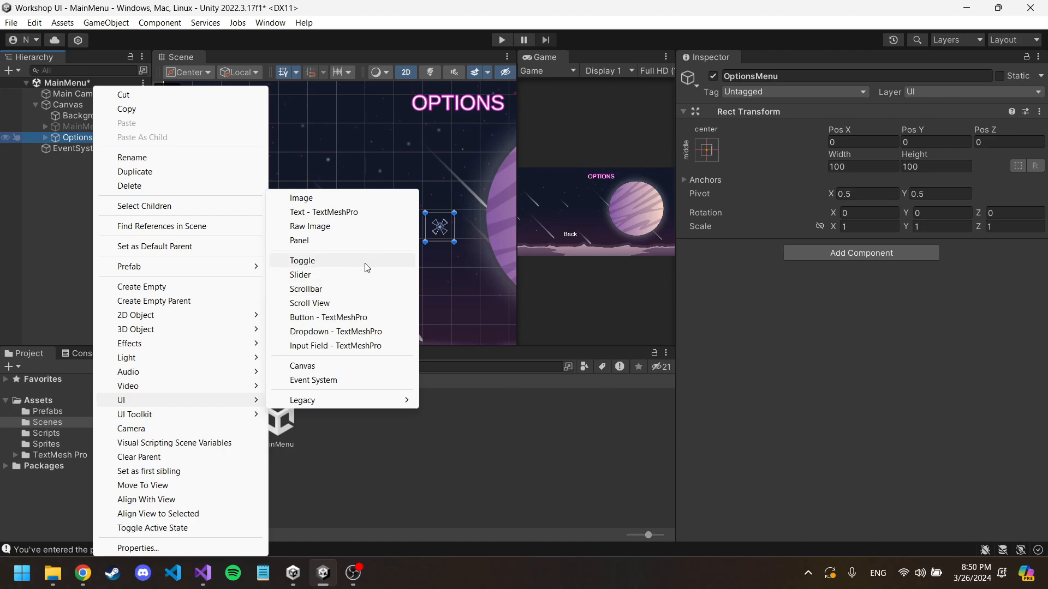
{"action": "left_click", "coordinate": [365, 262]}
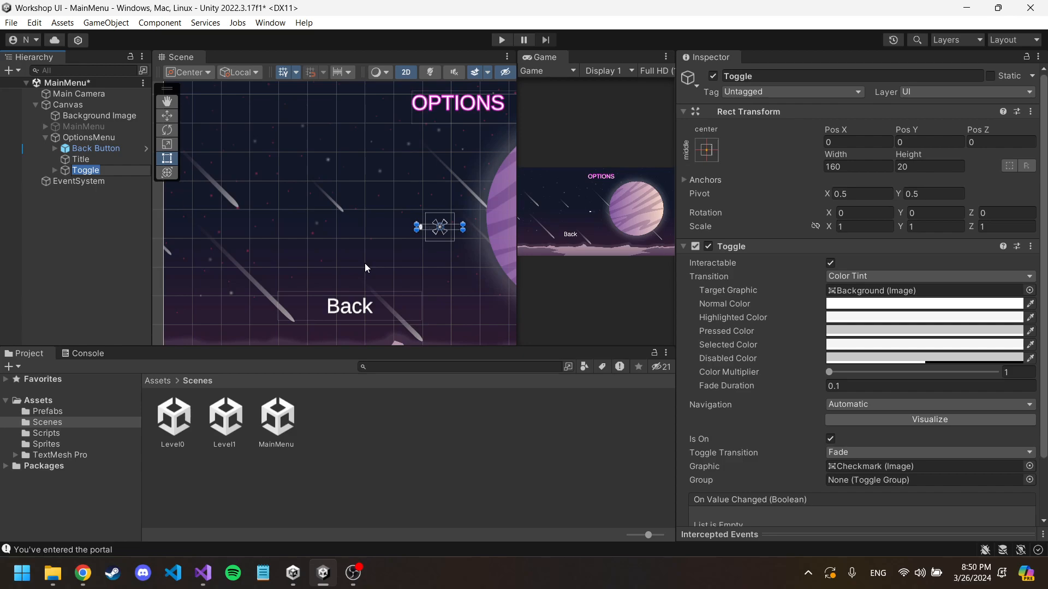
{"action": "left_click", "coordinate": [424, 217]}
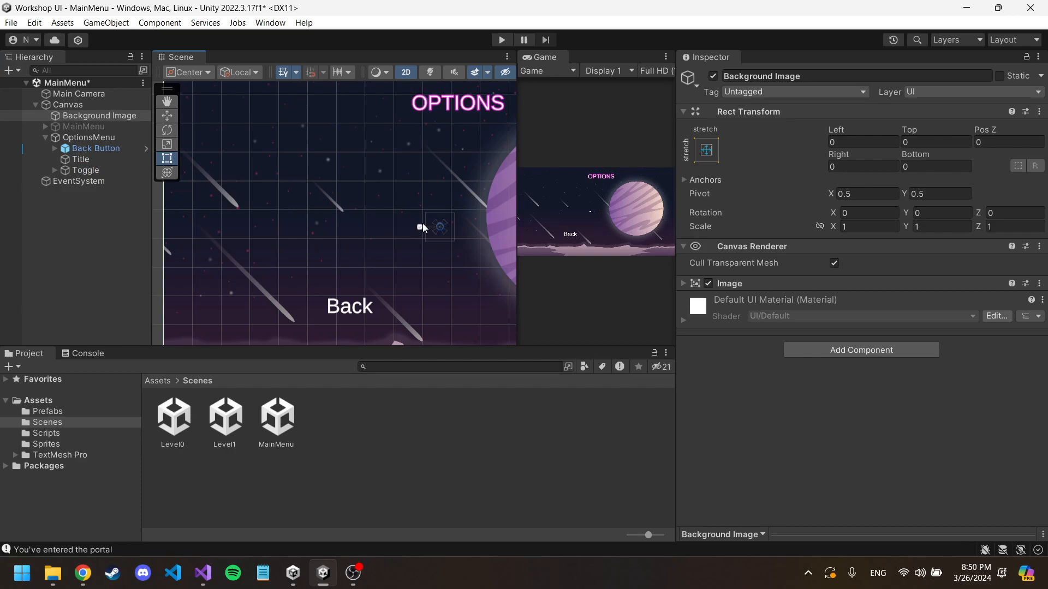
{"action": "double_click", "coordinate": [85, 171]}
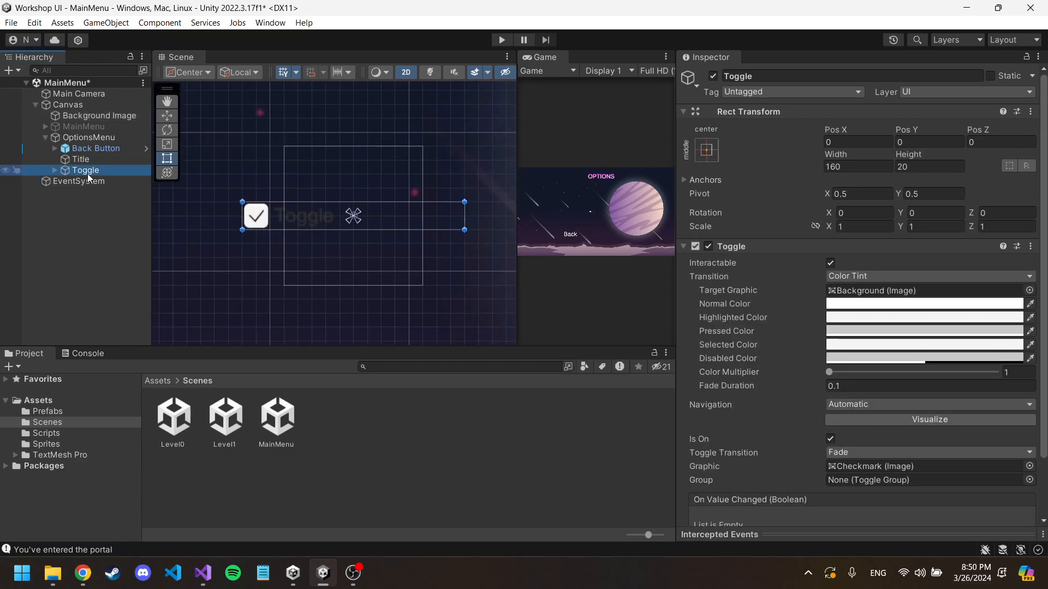
{"action": "scroll", "coordinate": [796, 343], "scroll_direction": "down", "scroll_amount": 3}
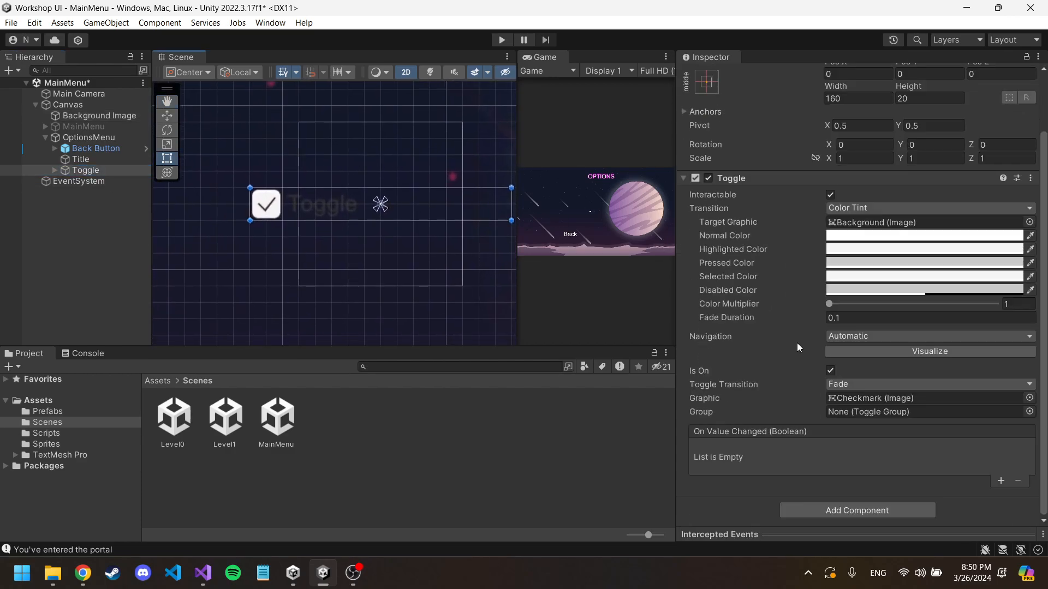
Step: Set the text of the Toggle's Label to Function
{"action": "left_click", "coordinate": [54, 170]}
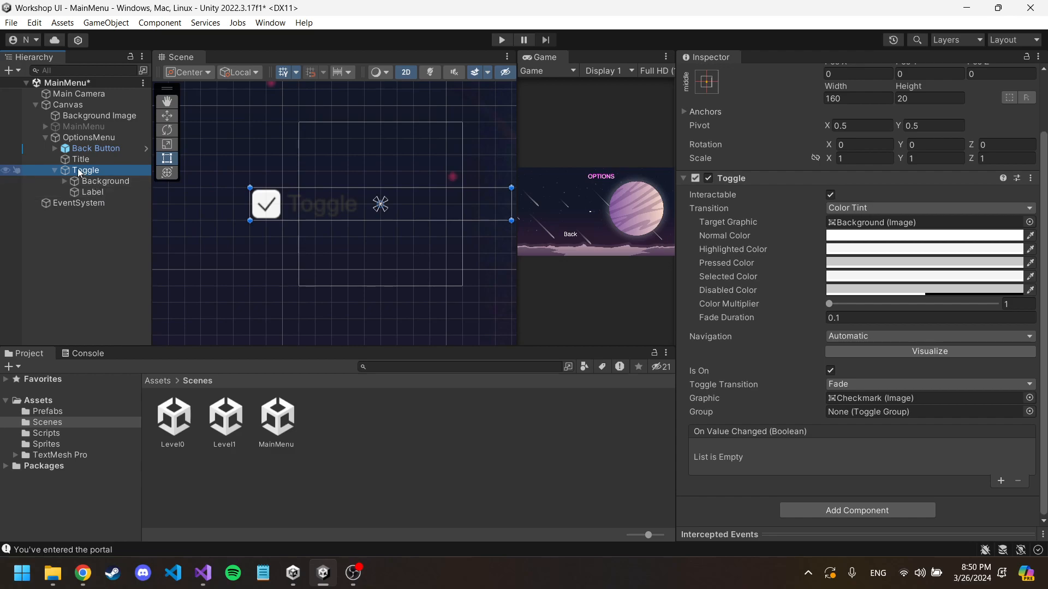
{"action": "left_click", "coordinate": [103, 191]}
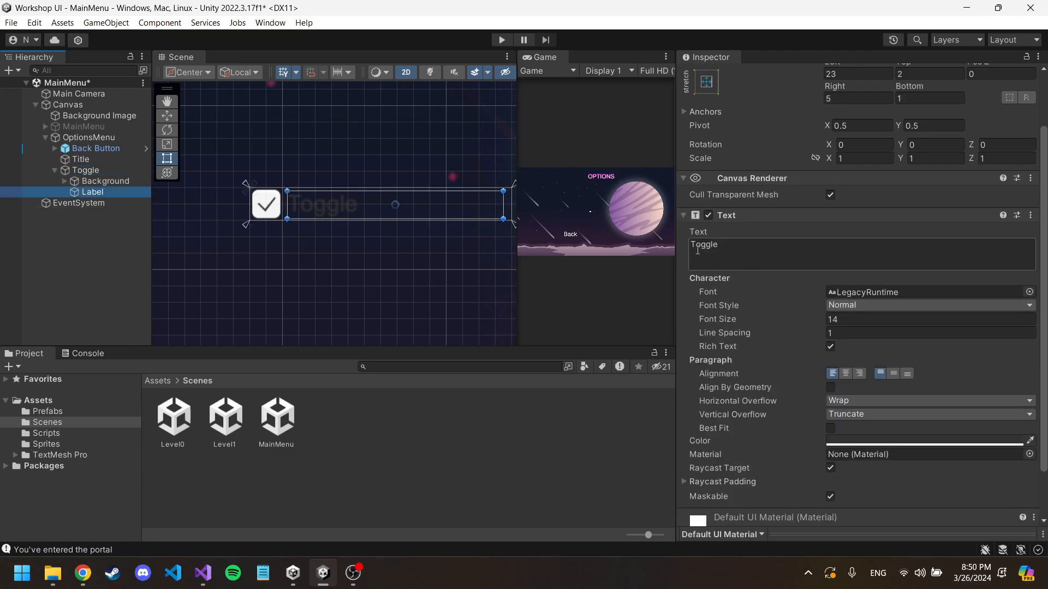
{"action": "left_click", "coordinate": [785, 250]}
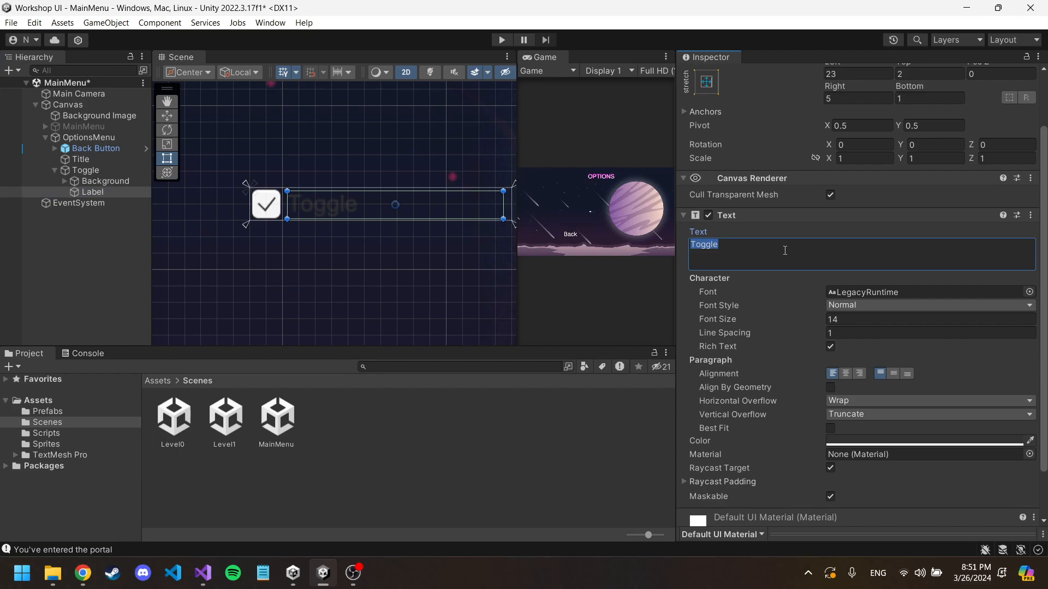
{"action": "type", "text": "Function"}
{"action": "mouse_move", "coordinate": [823, 321]}
{"action": "left_mouse_down"}
{"action": "mouse_move", "coordinate": [850, 317]}
{"action": "mouse_move", "coordinate": [809, 320]}
{"action": "left_mouse_up"}
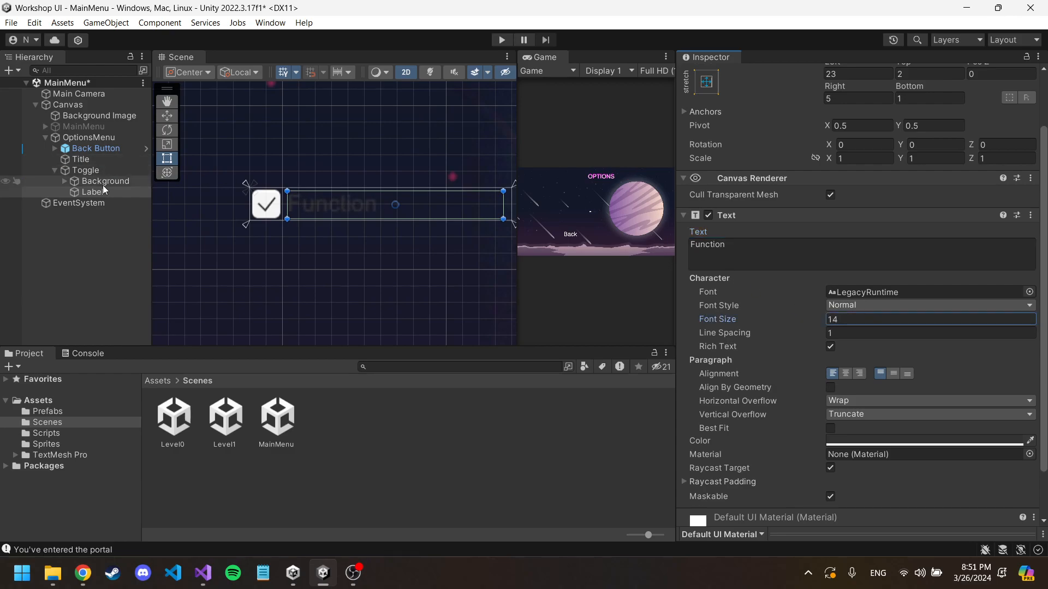
Step: Set the text color of the Toggle's Label to white, FFFFFF
{"action": "left_click", "coordinate": [103, 183]}
{"action": "left_click", "coordinate": [97, 172]}
{"action": "left_click", "coordinate": [99, 190]}
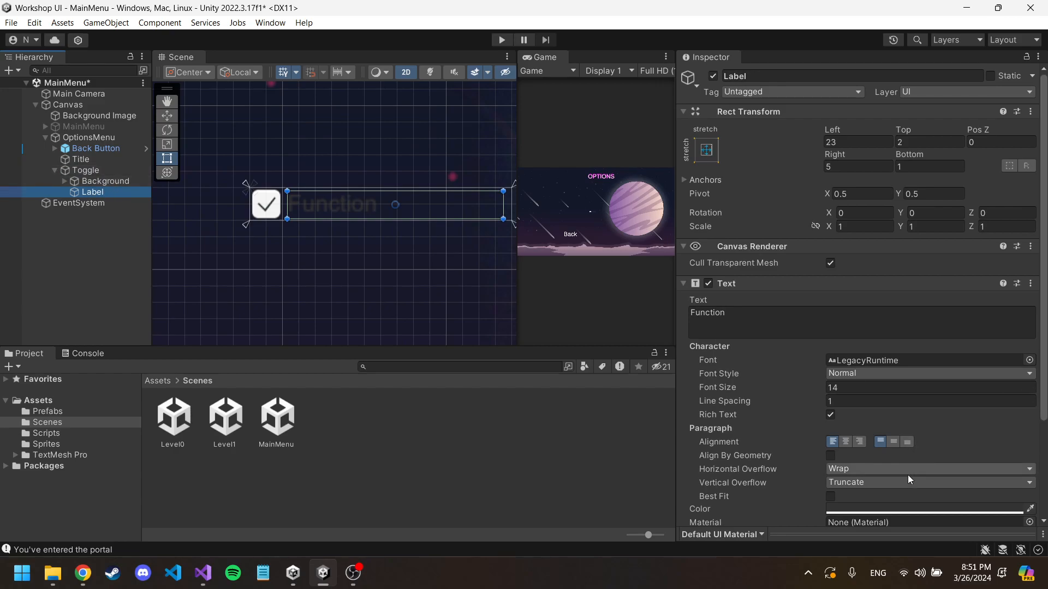
{"action": "scroll", "coordinate": [908, 476], "scroll_direction": "down", "scroll_amount": 1}
{"action": "left_click", "coordinate": [889, 474]}
{"action": "left_click_drag", "start_coordinate": [934, 354], "coordinate": [899, 290]}
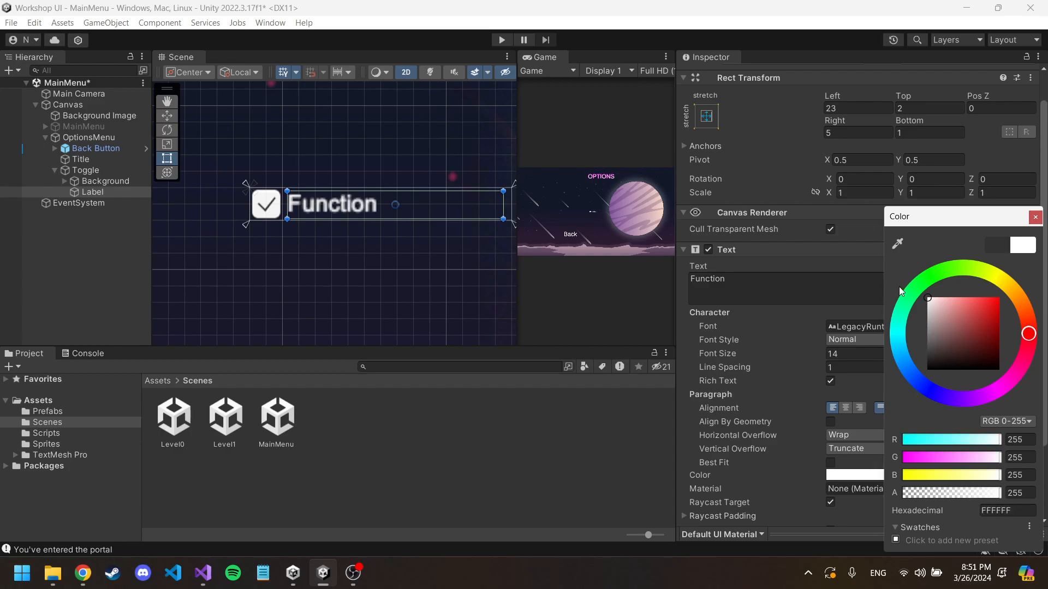
{"action": "left_click", "coordinate": [1035, 217]}
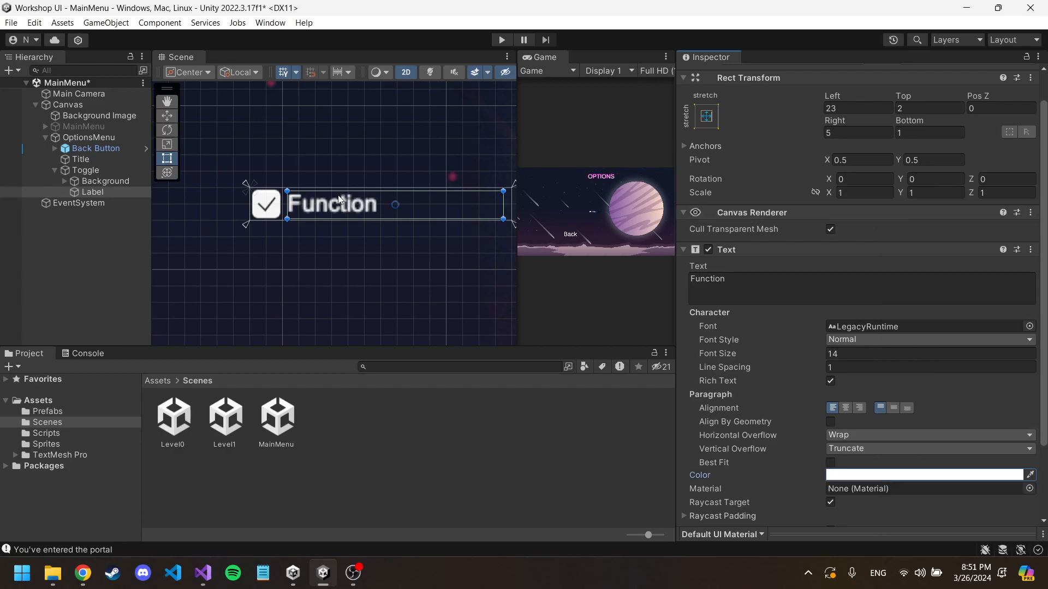
{"action": "left_click", "coordinate": [106, 172]}
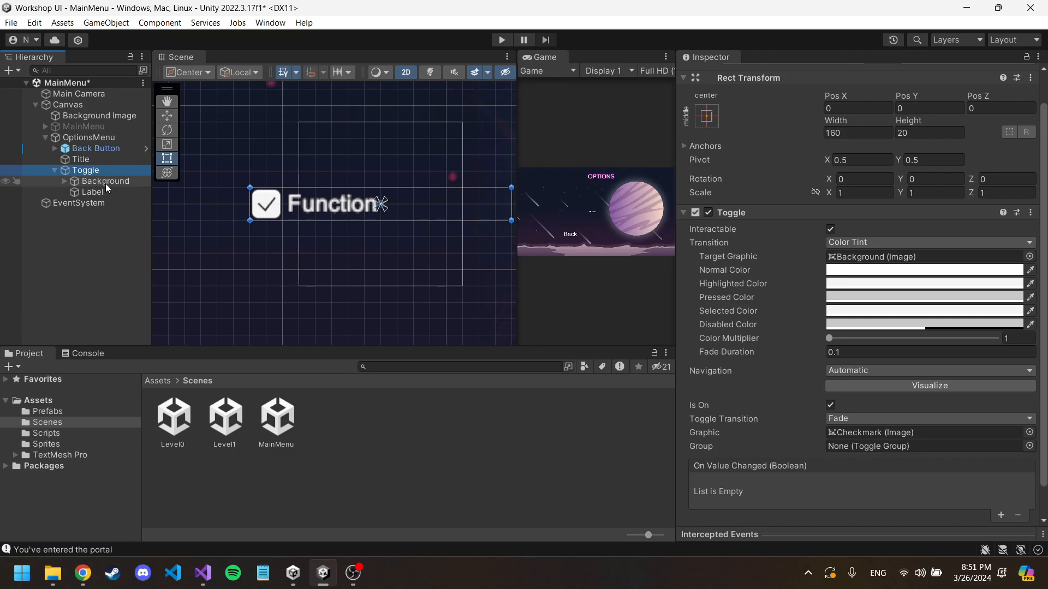
{"action": "left_click", "coordinate": [106, 183]}
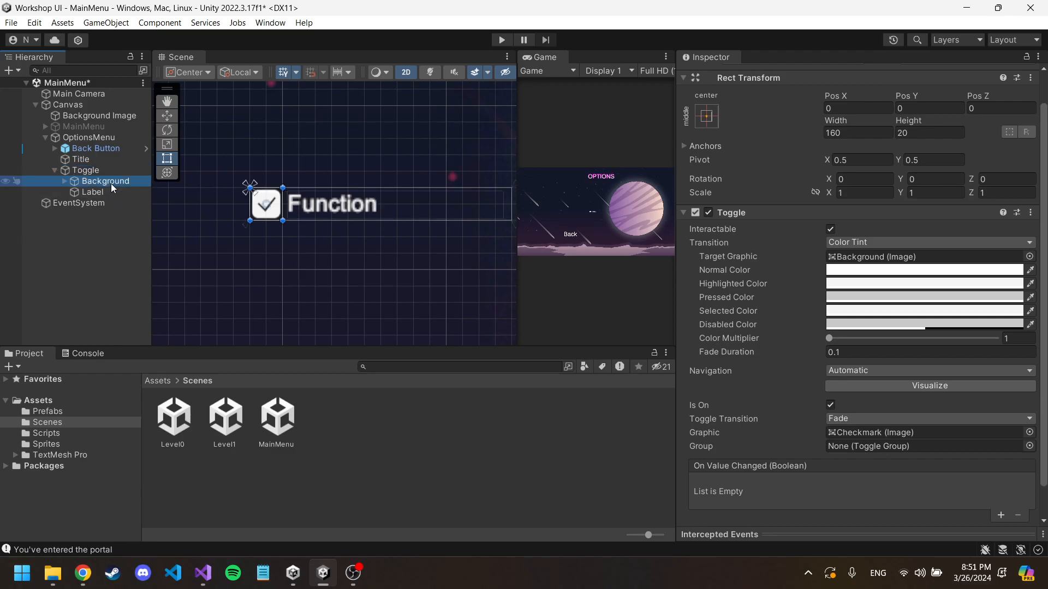
{"action": "scroll", "coordinate": [265, 200], "scroll_direction": "up", "scroll_amount": 10}
{"action": "middle_click_drag", "start_coordinate": [256, 196], "coordinate": [334, 186]}
{"action": "left_click", "coordinate": [835, 166]}
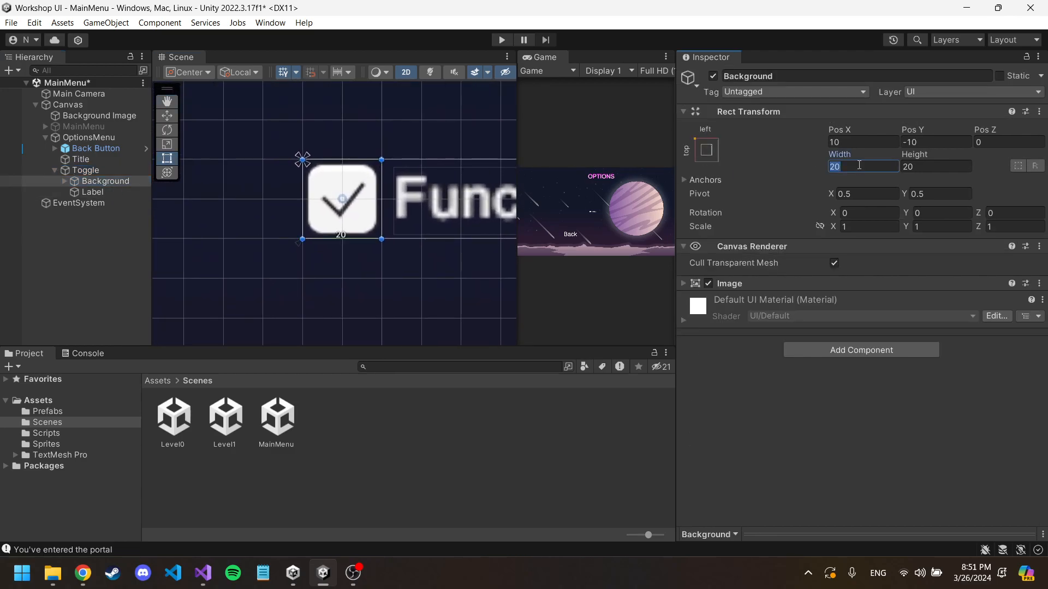
{"action": "left_click", "coordinate": [94, 174]}
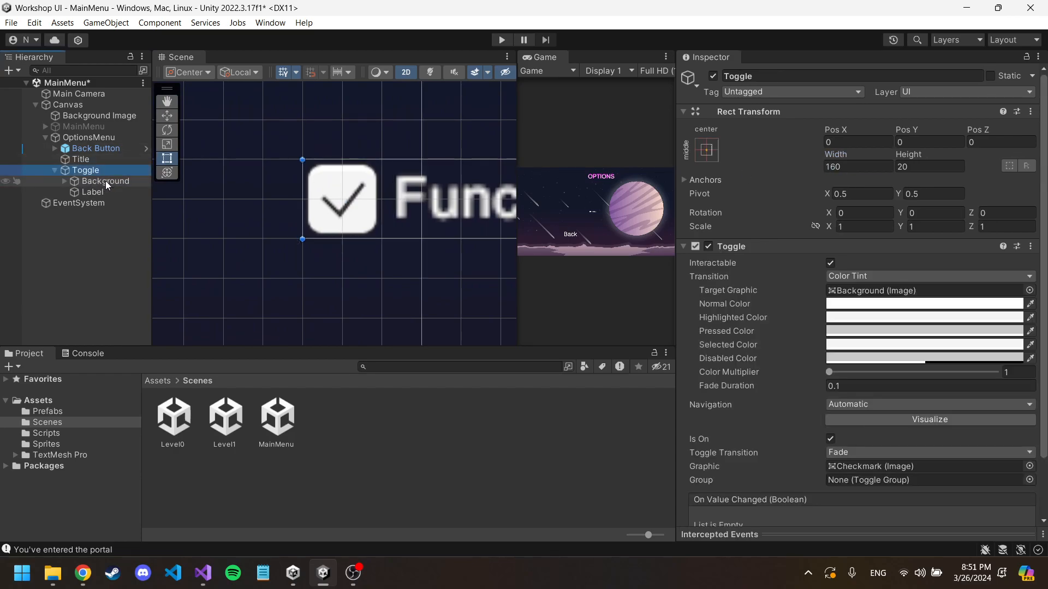
Step: Set the width and height of the Toggle's Background to 100
{"action": "left_click", "coordinate": [106, 181]}
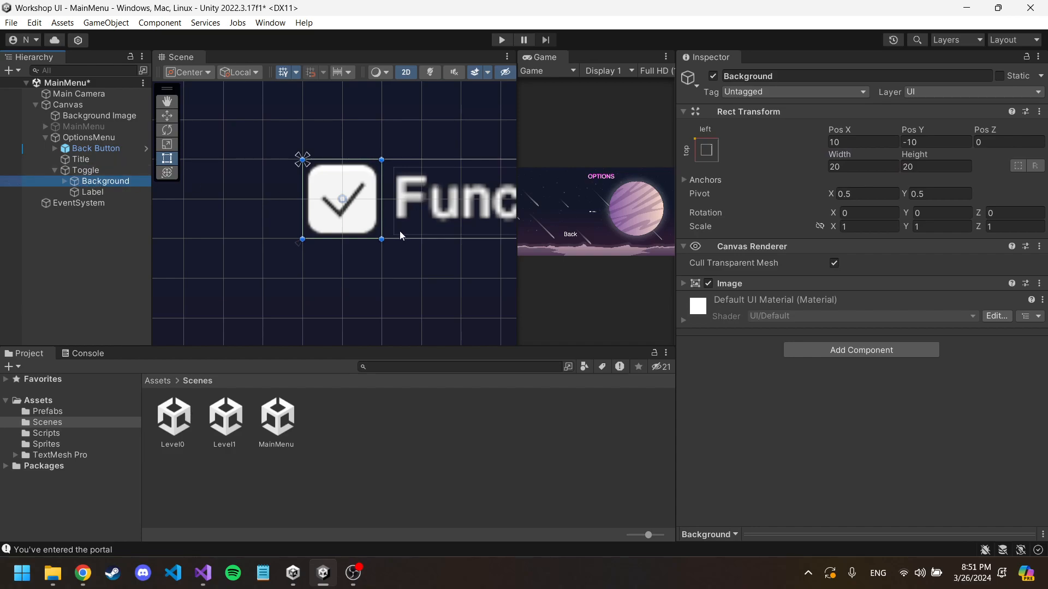
{"action": "left_click_drag", "start_coordinate": [383, 240], "coordinate": [378, 273]}
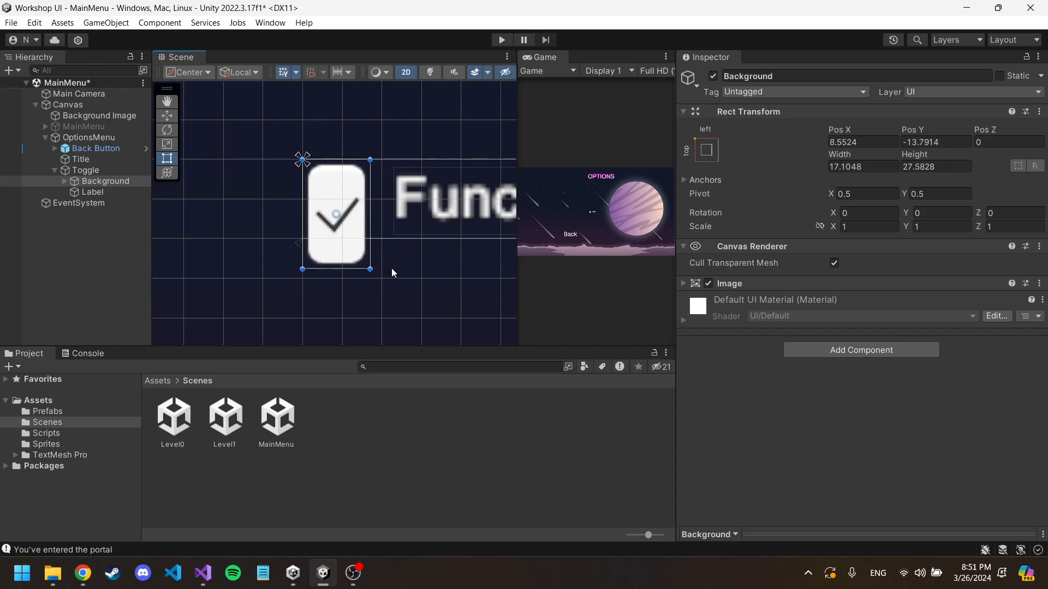
{"action": "key", "text": "ctrl+z"}
{"action": "left_click", "coordinate": [849, 167]}
{"action": "type", "text": "100"}
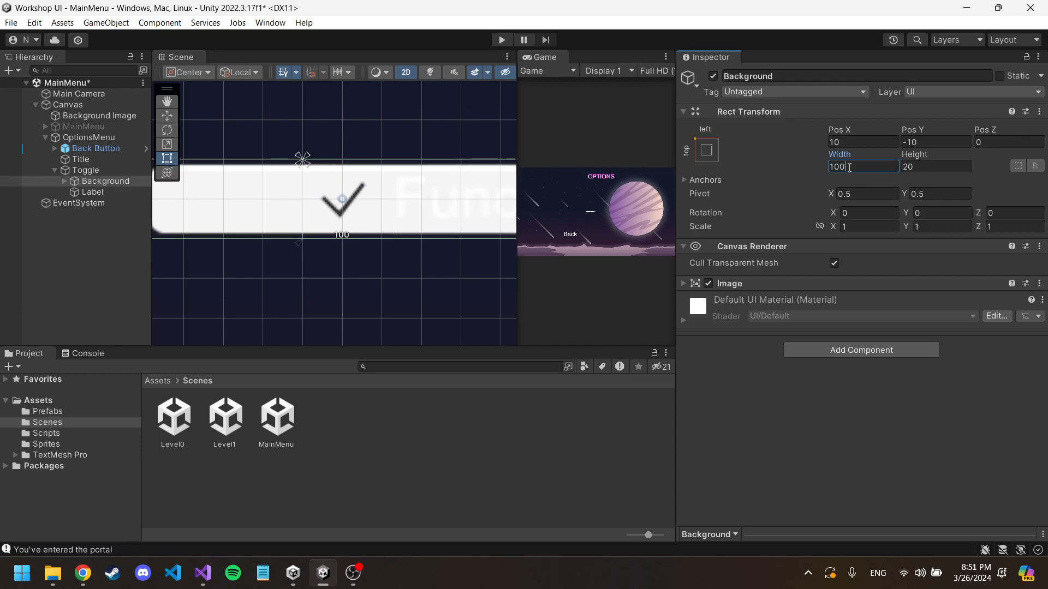
{"action": "left_click", "coordinate": [941, 166]}
{"action": "type", "text": "100"}
Step: Move the Toggle's Label just right of the Background box and stretch its rectangle to Right about -86 and Bottom about -36
{"action": "scroll", "coordinate": [180, 212], "scroll_direction": "down", "scroll_amount": 6}
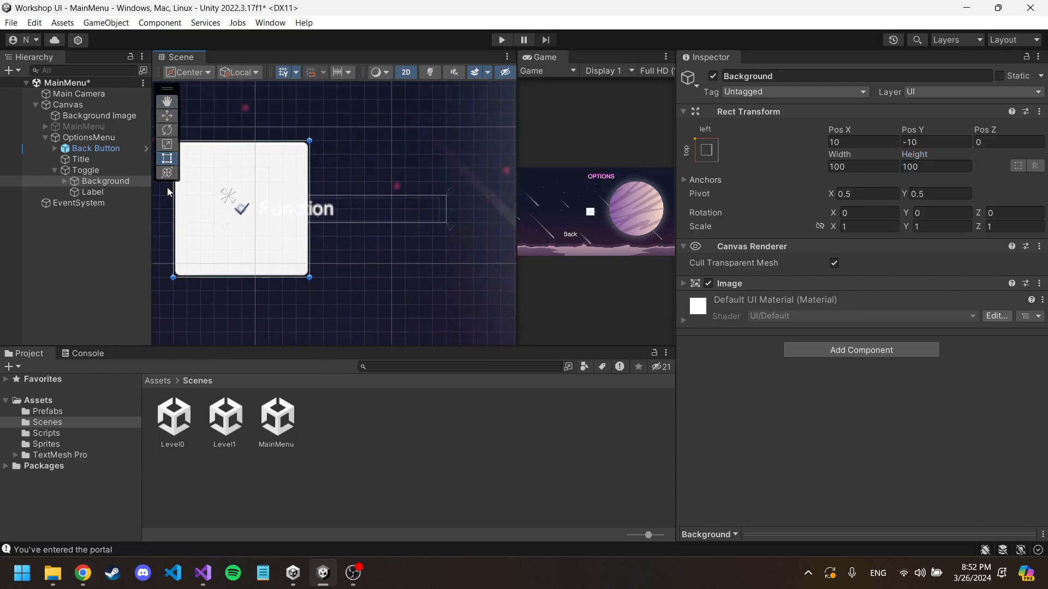
{"action": "left_click", "coordinate": [92, 192]}
{"action": "left_click_drag", "start_coordinate": [381, 207], "coordinate": [432, 154]}
{"action": "left_click_drag", "start_coordinate": [494, 168], "coordinate": [567, 273]}
Step: Set the Label's font size to 83 and stretch its rectangle to Right about -725 and Bottom about -98
{"action": "left_click", "coordinate": [827, 391]}
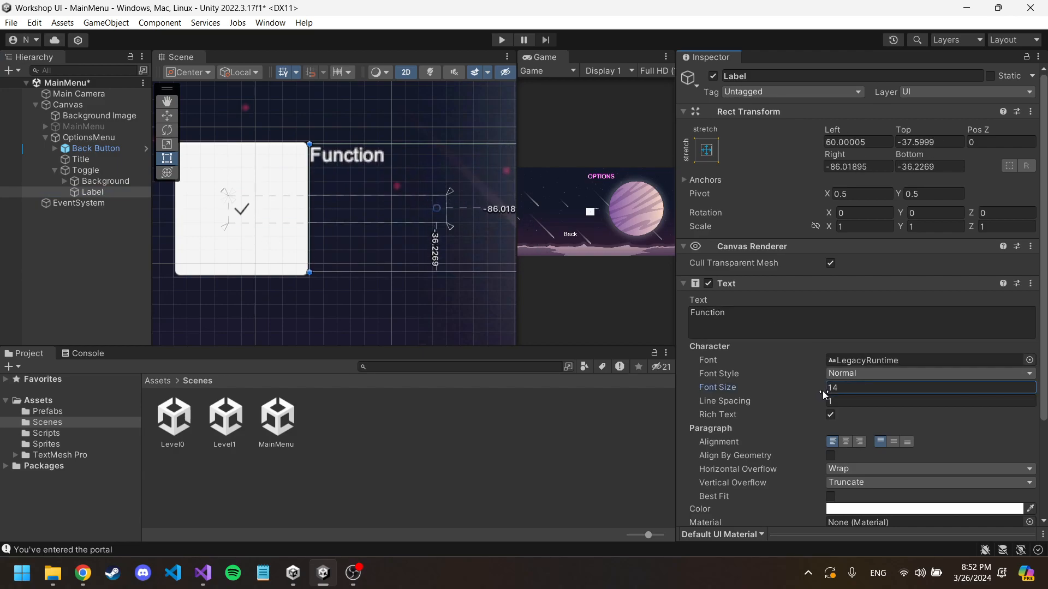
{"action": "type", "text": "83"}
{"action": "middle_click_drag", "start_coordinate": [427, 122], "coordinate": [328, 117]}
{"action": "scroll", "coordinate": [358, 138], "scroll_direction": "down", "scroll_amount": 9}
{"action": "left_click_drag", "start_coordinate": [431, 229], "coordinate": [1033, 292]}
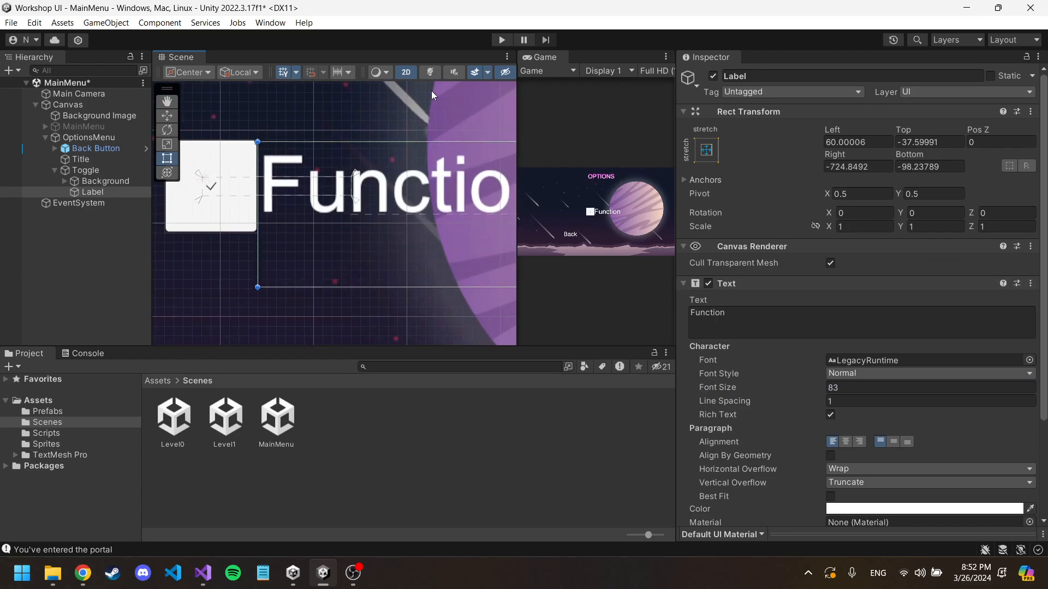
Step: Set the Label text's Vertical Overflow to Overflow, keeping Horizontal Overflow on Wrap
{"action": "middle_click_drag", "start_coordinate": [432, 92], "coordinate": [326, 95]}
{"action": "scroll", "coordinate": [819, 357], "scroll_direction": "down", "scroll_amount": 3}
{"action": "left_click", "coordinate": [863, 428]}
{"action": "left_click", "coordinate": [862, 410]}
{"action": "left_click", "coordinate": [862, 411]}
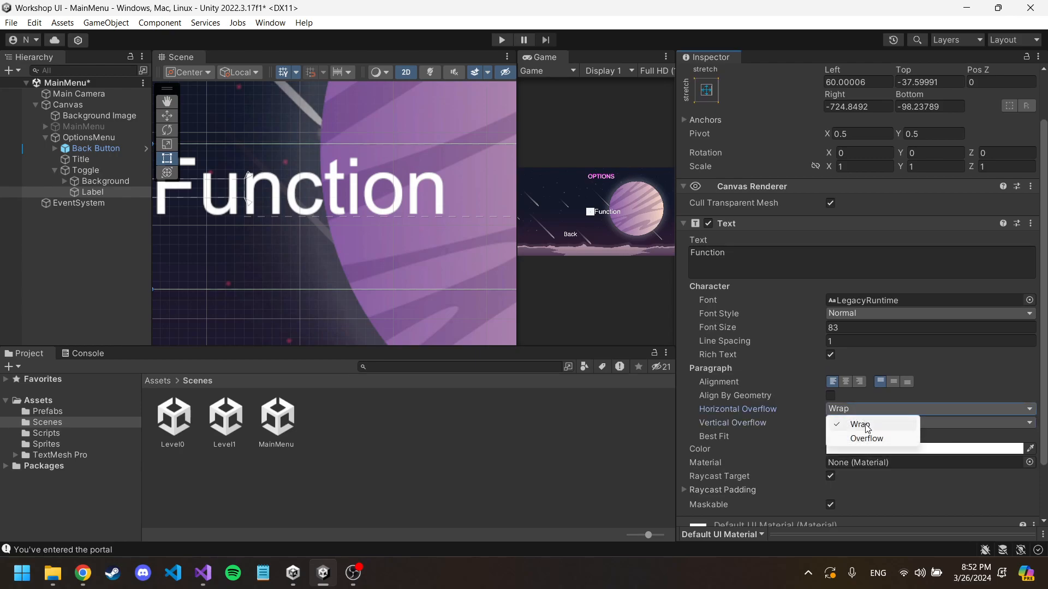
{"action": "left_click", "coordinate": [937, 423]}
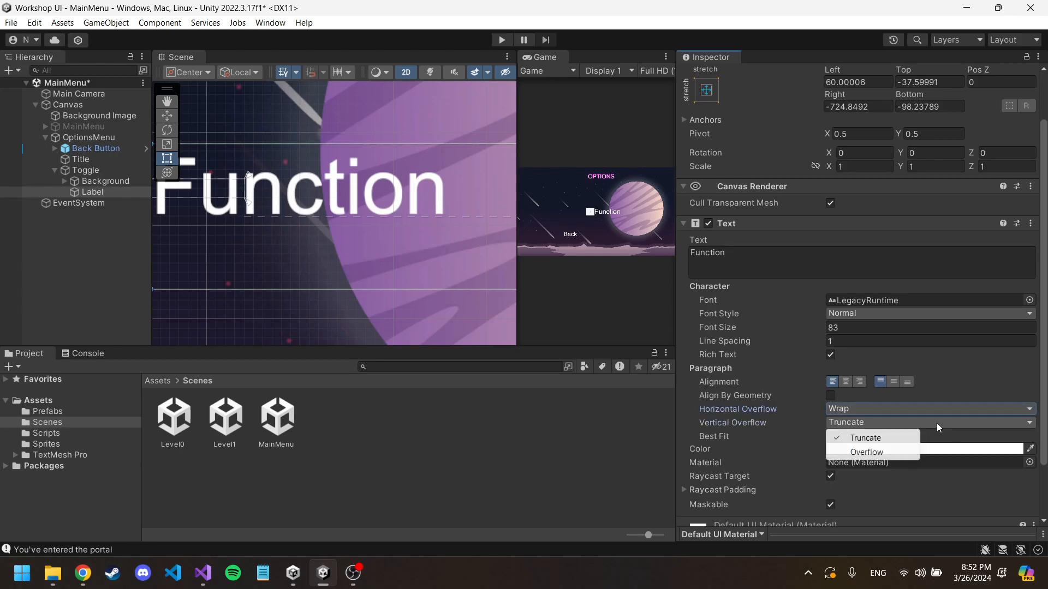
{"action": "left_click", "coordinate": [880, 453]}
Step: Enlarge the Label's rectangle further across the planet to Right about -864 and Bottom about -181
{"action": "scroll", "coordinate": [424, 182], "scroll_direction": "down", "scroll_amount": 1}
{"action": "middle_click_drag", "start_coordinate": [424, 183], "coordinate": [338, 144]}
{"action": "scroll", "coordinate": [460, 192], "scroll_direction": "down", "scroll_amount": 2}
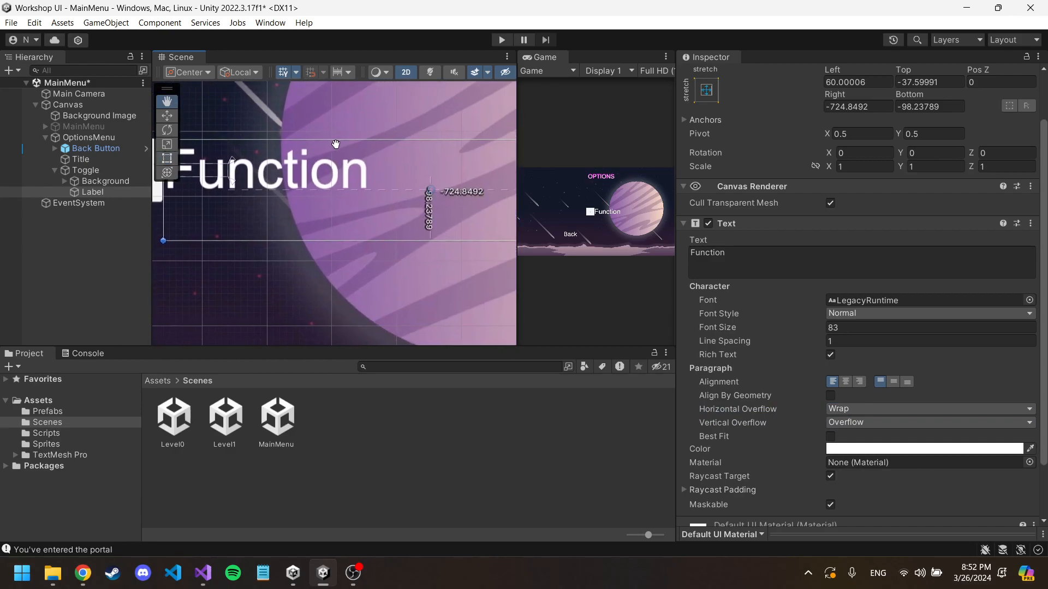
{"action": "scroll", "coordinate": [445, 178], "scroll_direction": "down", "scroll_amount": 4}
{"action": "middle_click_drag", "start_coordinate": [453, 171], "coordinate": [349, 165]}
{"action": "left_click_drag", "start_coordinate": [485, 214], "coordinate": [547, 250]}
{"action": "middle_click_drag", "start_coordinate": [332, 114], "coordinate": [407, 116]}
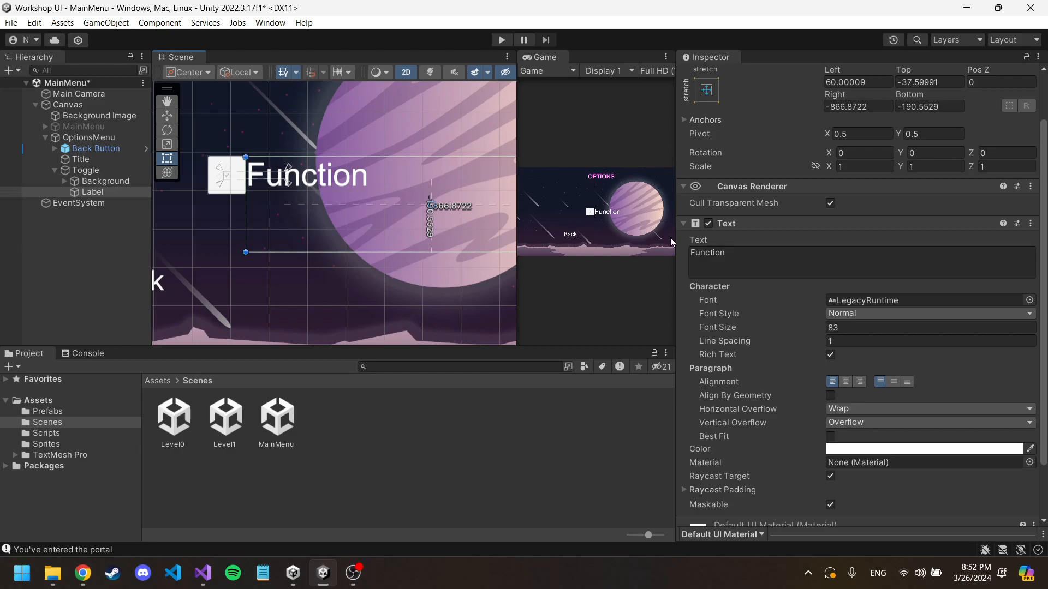
{"action": "middle_click_drag", "start_coordinate": [462, 202], "coordinate": [307, 191]}
{"action": "mouse_move", "coordinate": [464, 241]}
{"action": "left_mouse_down"}
{"action": "mouse_move", "coordinate": [172, 200]}
{"action": "mouse_move", "coordinate": [481, 244]}
{"action": "left_mouse_up"}
{"action": "left_click", "coordinate": [860, 423]}
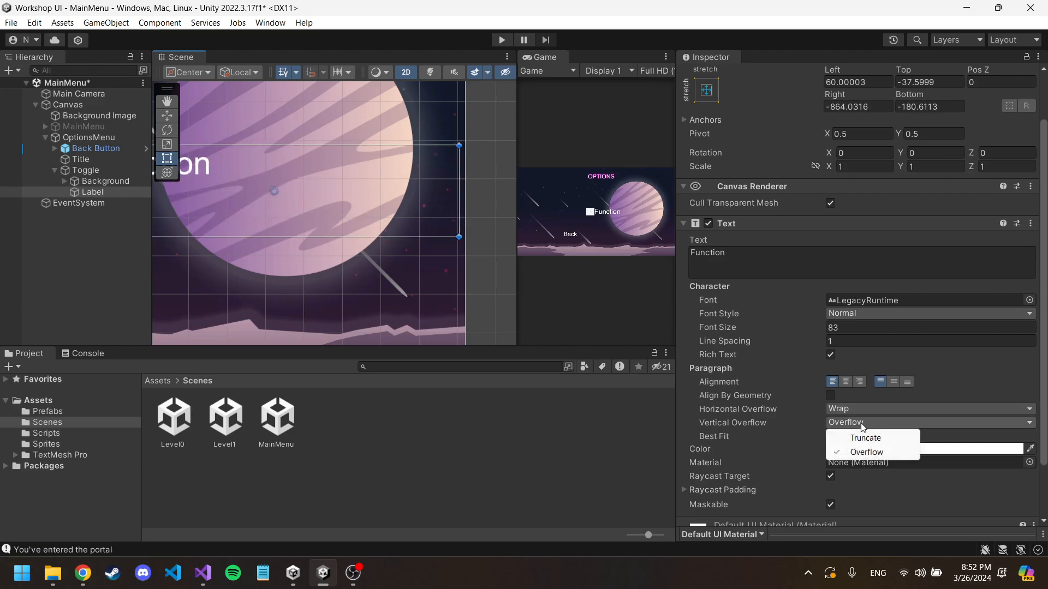
{"action": "left_click", "coordinate": [864, 411]}
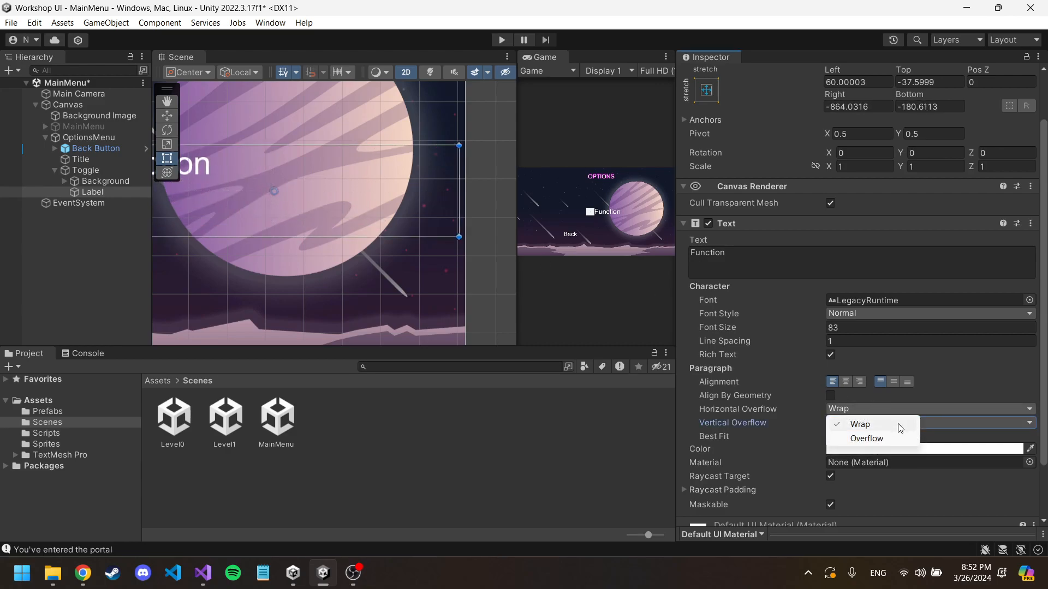
{"action": "left_click", "coordinate": [964, 424]}
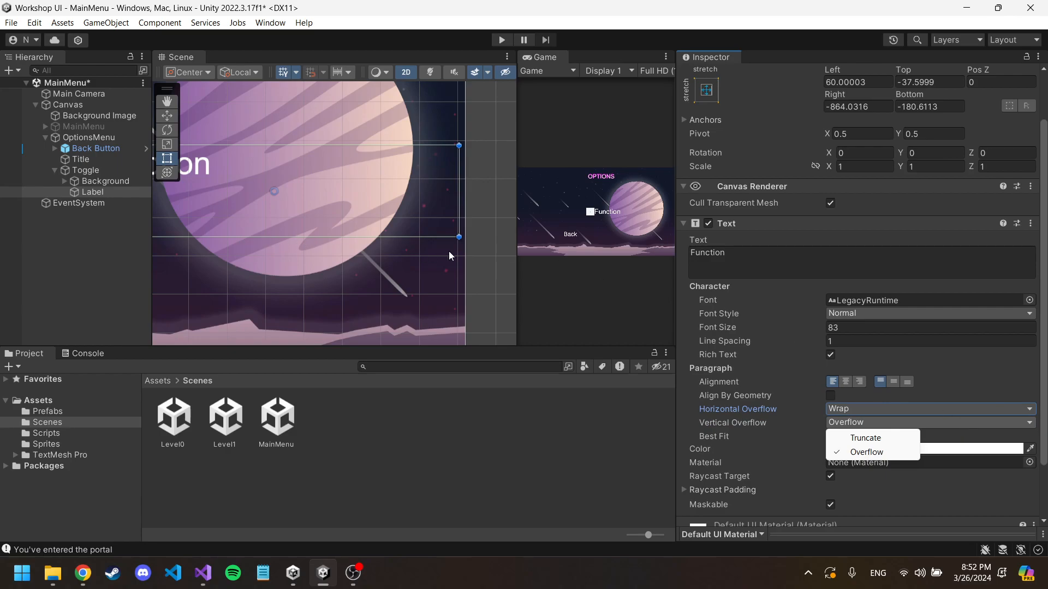
{"action": "left_click", "coordinate": [816, 268]}
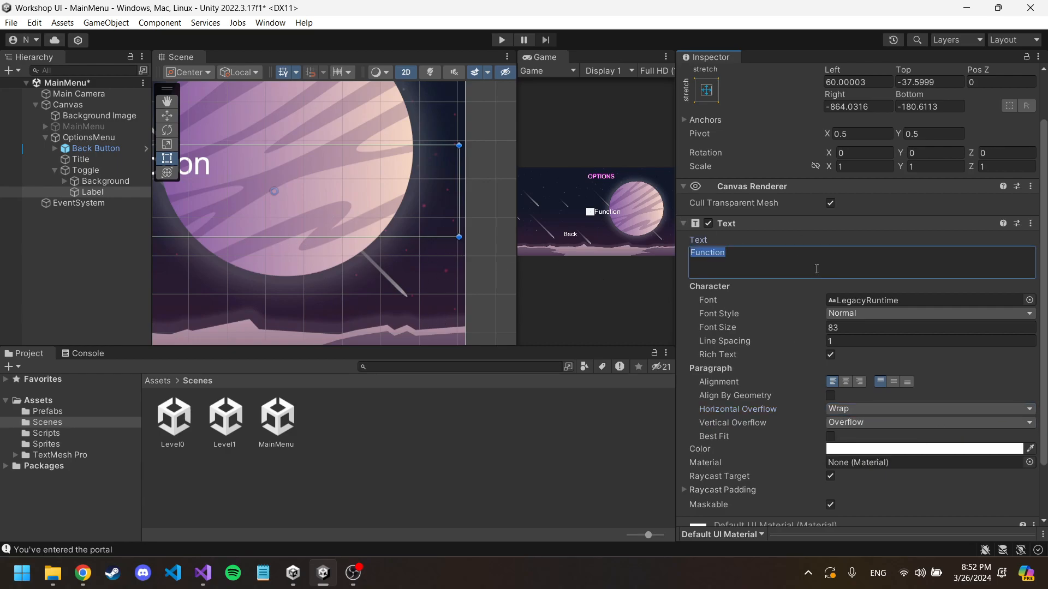
{"action": "middle_click_drag", "start_coordinate": [257, 192], "coordinate": [493, 288]}
{"action": "scroll", "coordinate": [442, 272], "scroll_direction": "down", "scroll_amount": 2}
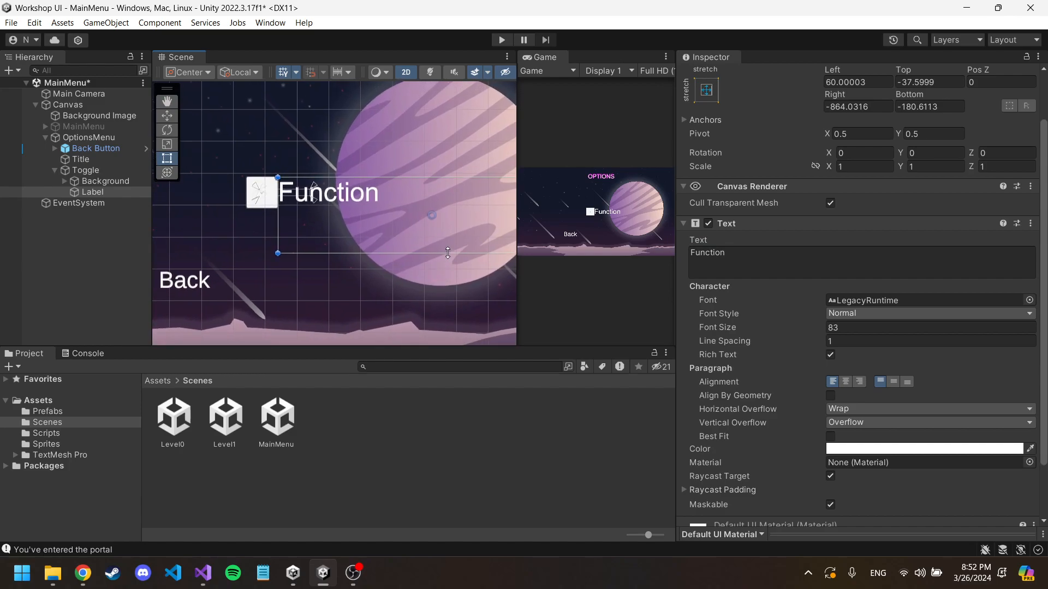
{"action": "middle_click_drag", "start_coordinate": [433, 270], "coordinate": [399, 272]}
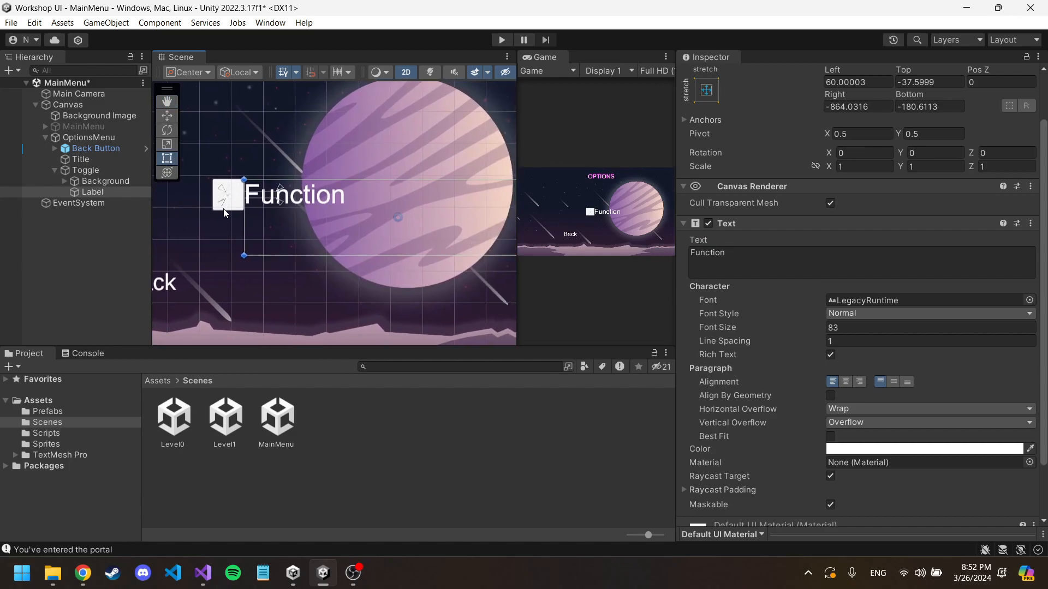
{"action": "middle_click_drag", "start_coordinate": [197, 212], "coordinate": [231, 205]}
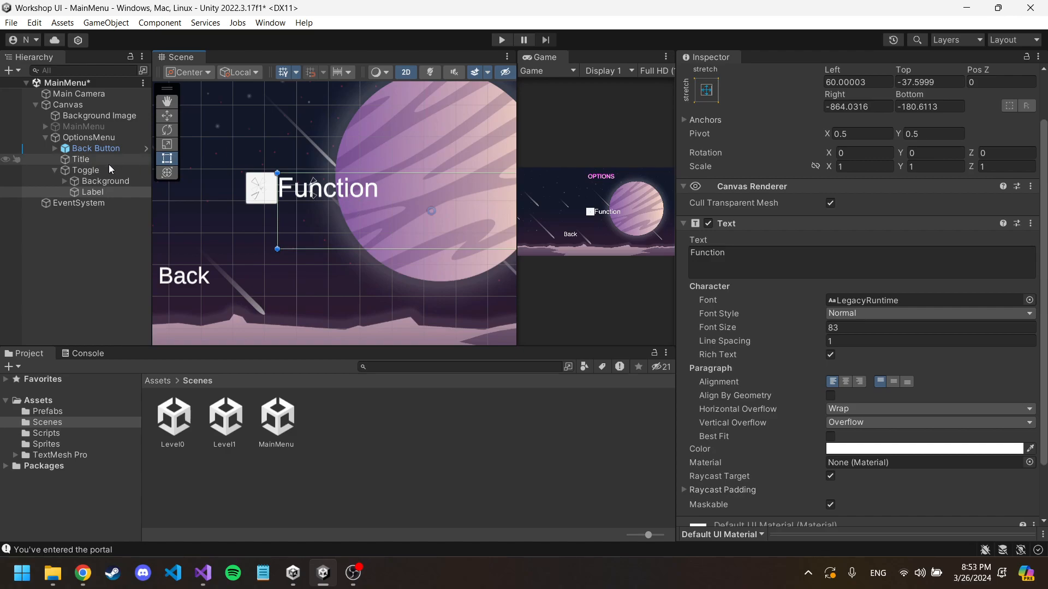
Step: Set the width and height of the Checkmark inside the Toggle's Background to 100
{"action": "left_click", "coordinate": [103, 182]}
{"action": "middle_click_drag", "start_coordinate": [243, 135], "coordinate": [295, 122]}
{"action": "left_click", "coordinate": [104, 183]}
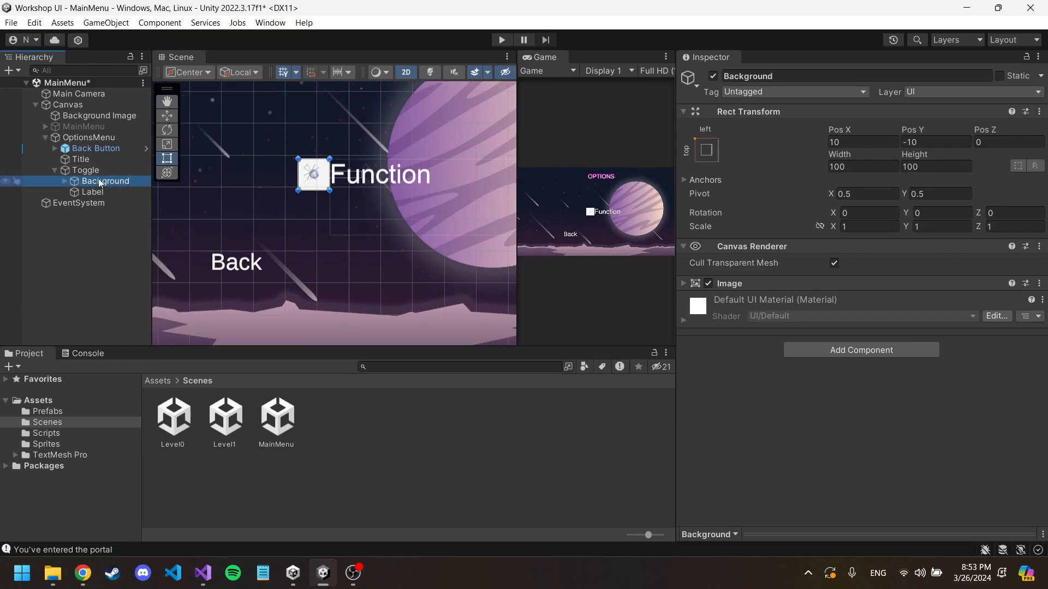
{"action": "left_click", "coordinate": [64, 181]}
{"action": "left_click", "coordinate": [84, 191]}
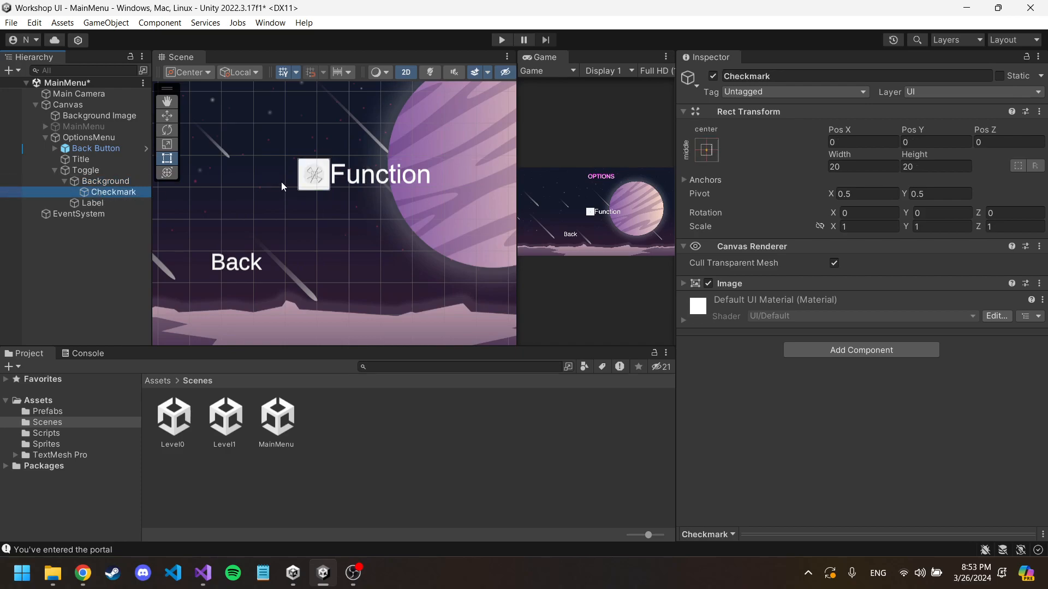
{"action": "left_click", "coordinate": [699, 152]}
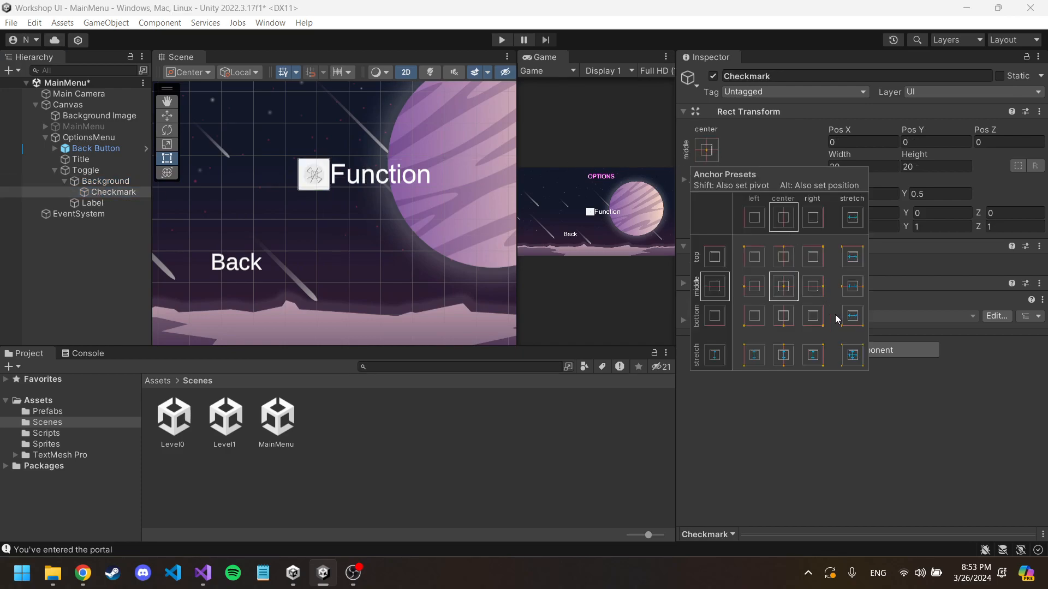
{"action": "scroll", "coordinate": [315, 169], "scroll_direction": "up", "scroll_amount": 10}
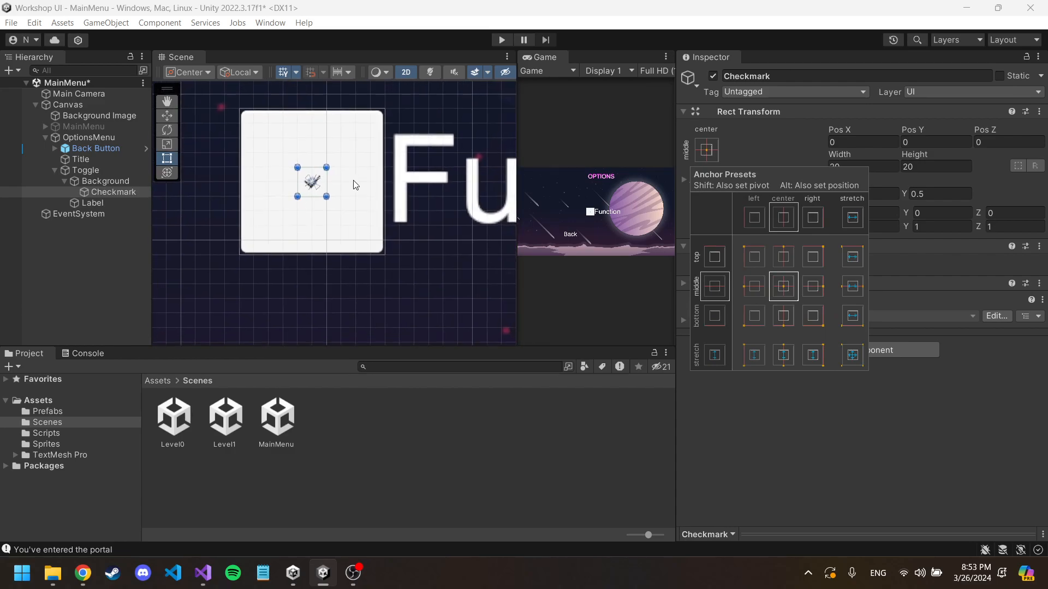
{"action": "scroll", "coordinate": [353, 180], "scroll_direction": "down", "scroll_amount": 3}
{"action": "left_click", "coordinate": [738, 148]}
{"action": "left_click", "coordinate": [843, 167]}
{"action": "type", "text": "100"}
{"action": "left_click", "coordinate": [924, 166]}
{"action": "type", "text": "100"}
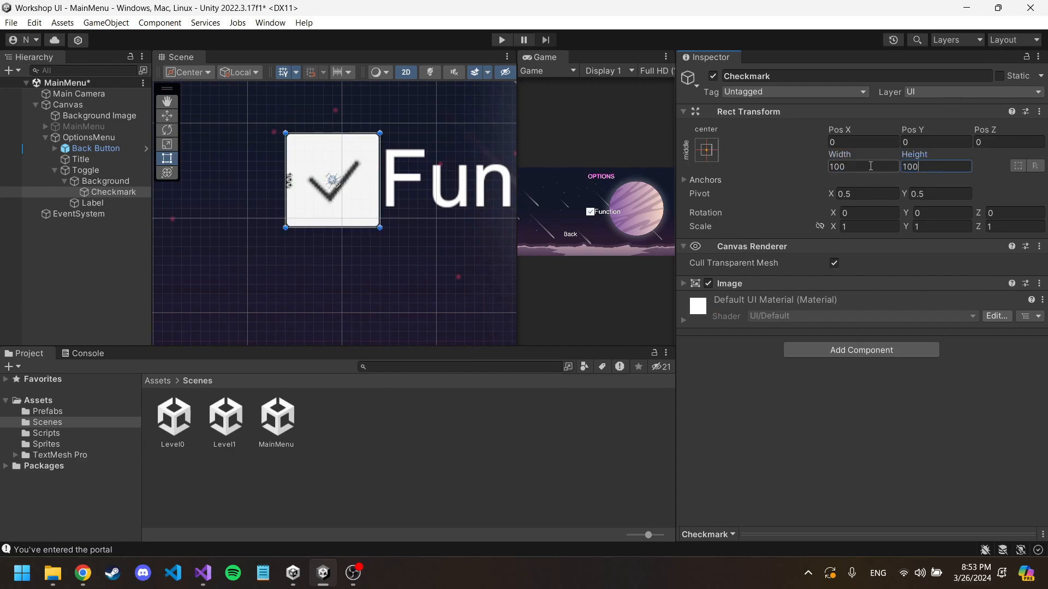
Step: Anchor the Checkmark with the stretch-stretch preset, also setting its position, so that it fills the Background
{"action": "left_click", "coordinate": [97, 189]}
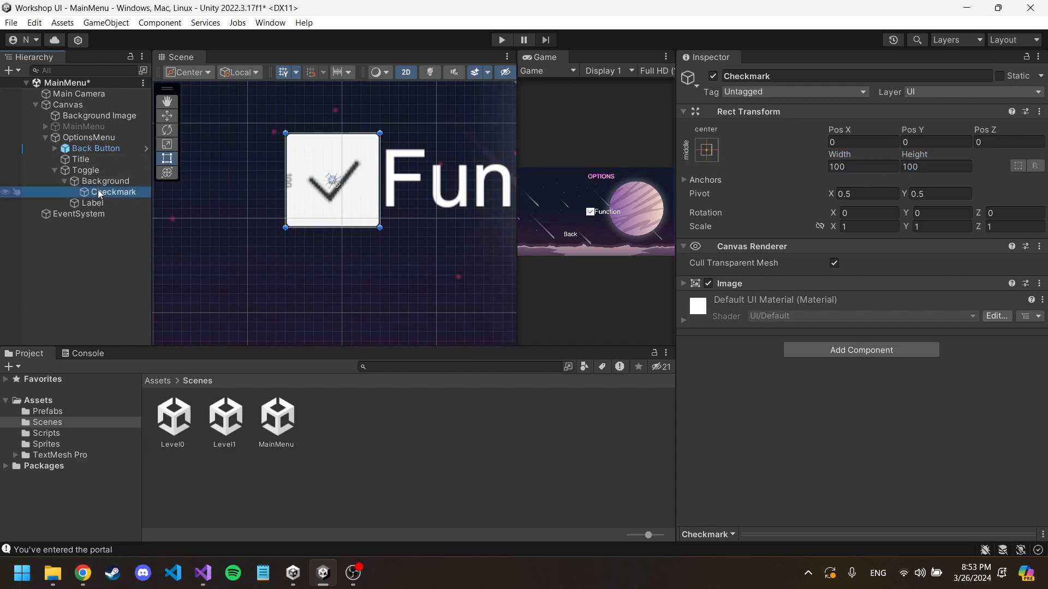
{"action": "left_click", "coordinate": [712, 146]}
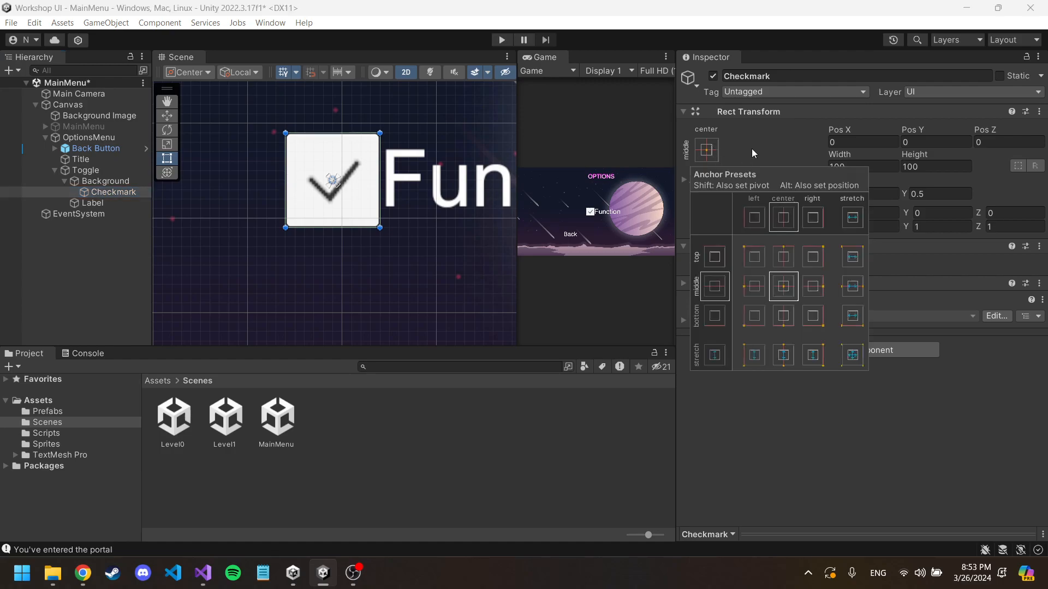
{"action": "left_click", "coordinate": [751, 149]}
{"action": "left_click", "coordinate": [707, 150]}
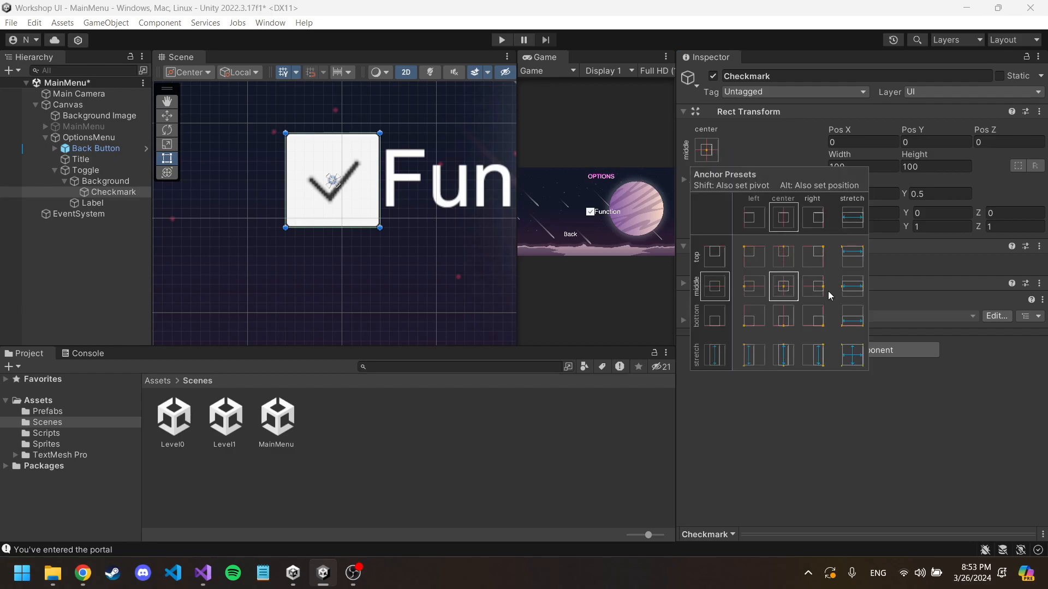
{"action": "left_click", "coordinate": [851, 355], "text": "alt+shift"}
Step: Move the whole Toggle to the upper-left area of the options menu, at about Pos X -667 and Pos Y 220
{"action": "middle_click_drag", "start_coordinate": [392, 127], "coordinate": [325, 116]}
{"action": "scroll", "coordinate": [430, 141], "scroll_direction": "down", "scroll_amount": 4}
{"action": "scroll", "coordinate": [331, 116], "scroll_direction": "down", "scroll_amount": 6}
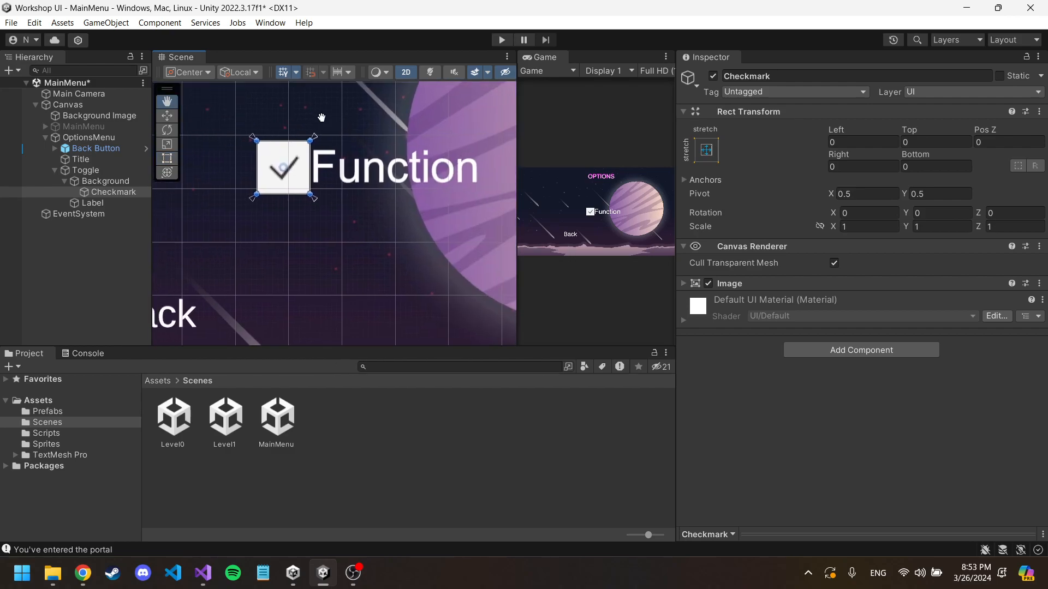
{"action": "scroll", "coordinate": [453, 111], "scroll_direction": "down", "scroll_amount": 3}
{"action": "key", "text": "t"}
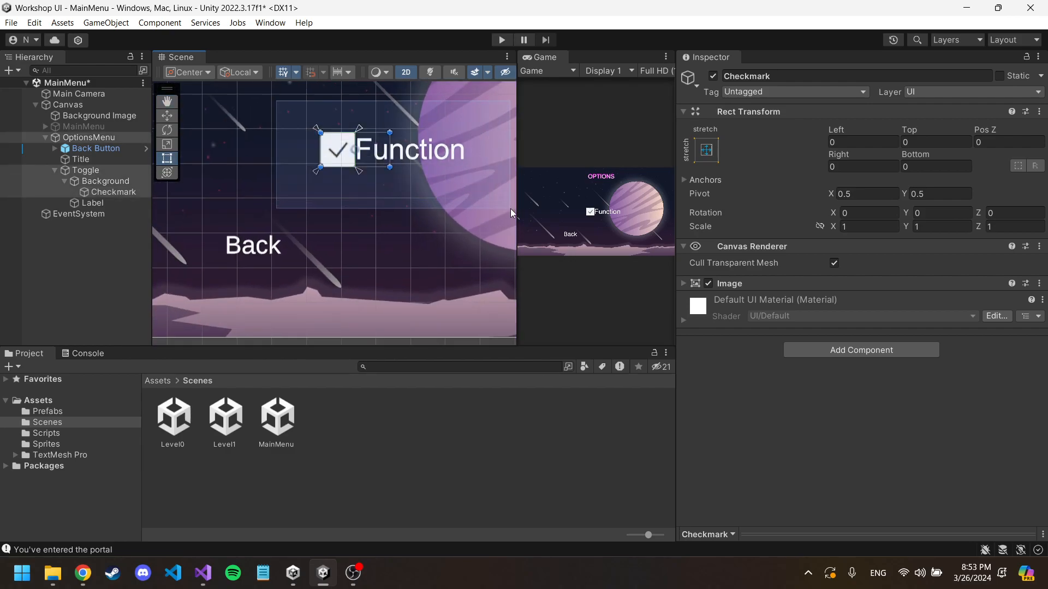
{"action": "double_click", "coordinate": [83, 171]}
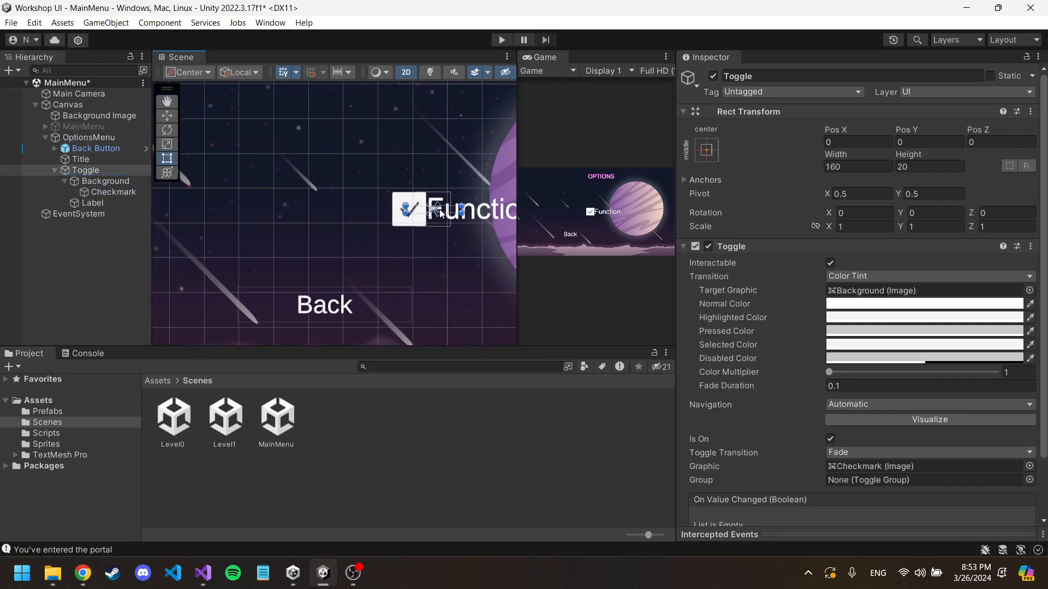
{"action": "left_click", "coordinate": [166, 115]}
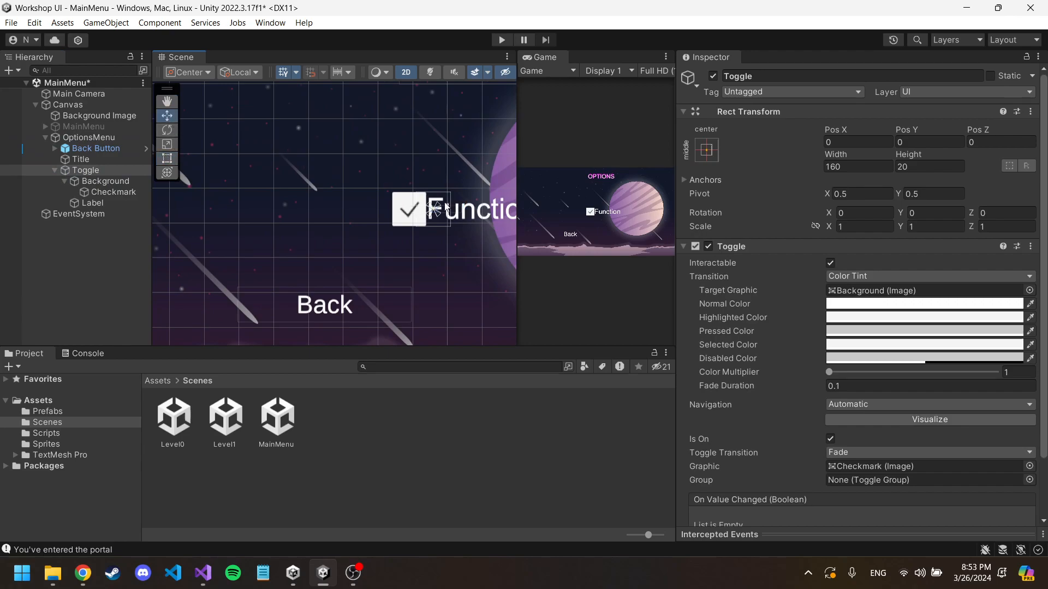
{"action": "scroll", "coordinate": [466, 208], "scroll_direction": "down", "scroll_amount": 4}
{"action": "left_click_drag", "start_coordinate": [466, 207], "coordinate": [315, 151]}
{"action": "left_click_drag", "start_coordinate": [309, 147], "coordinate": [304, 153]}
{"action": "middle_click_drag", "start_coordinate": [304, 152], "coordinate": [379, 154]}
Step: Turn off the Is On option of the Toggle so that it starts unchecked
{"action": "left_click", "coordinate": [101, 170]}
{"action": "scroll", "coordinate": [768, 303], "scroll_direction": "down", "scroll_amount": 3}
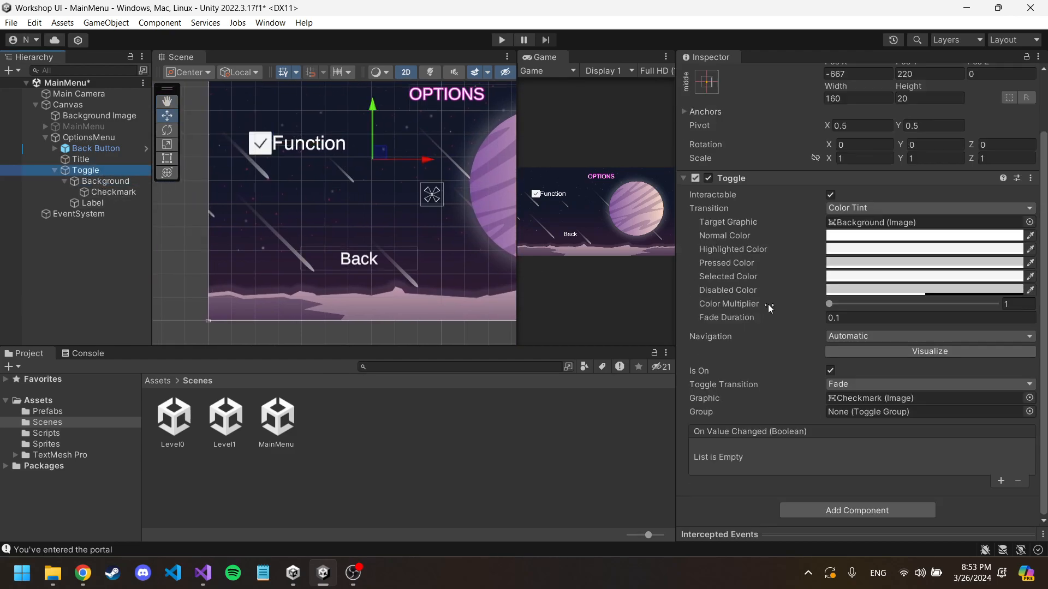
{"action": "left_click", "coordinate": [831, 371]}
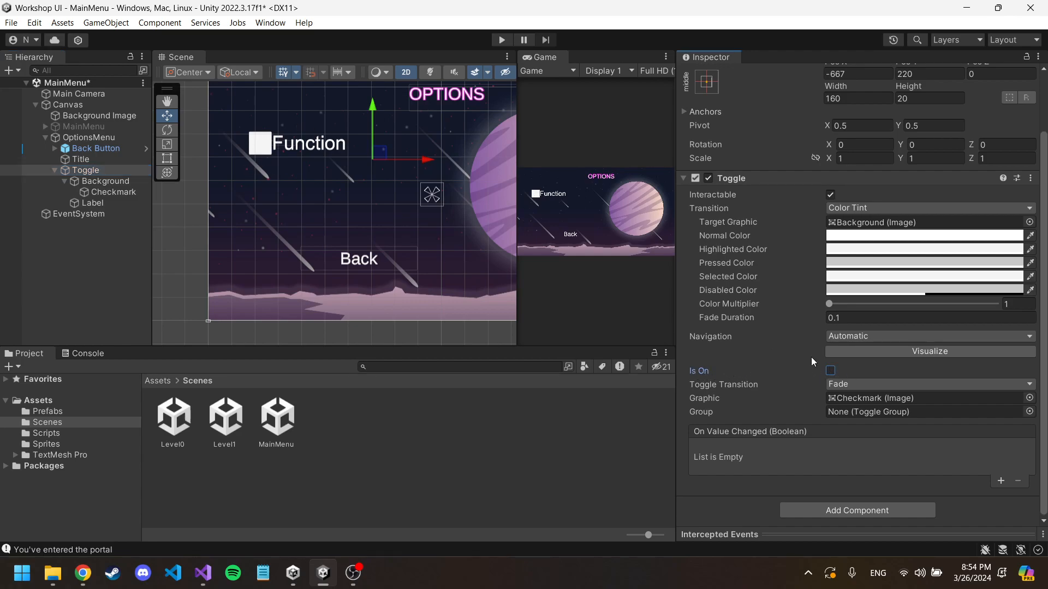
Step: Examine the Back Button's On Click events for comparison with the Toggle's settings
{"action": "left_click", "coordinate": [830, 371]}
{"action": "left_click", "coordinate": [830, 371]}
{"action": "left_click", "coordinate": [93, 148]}
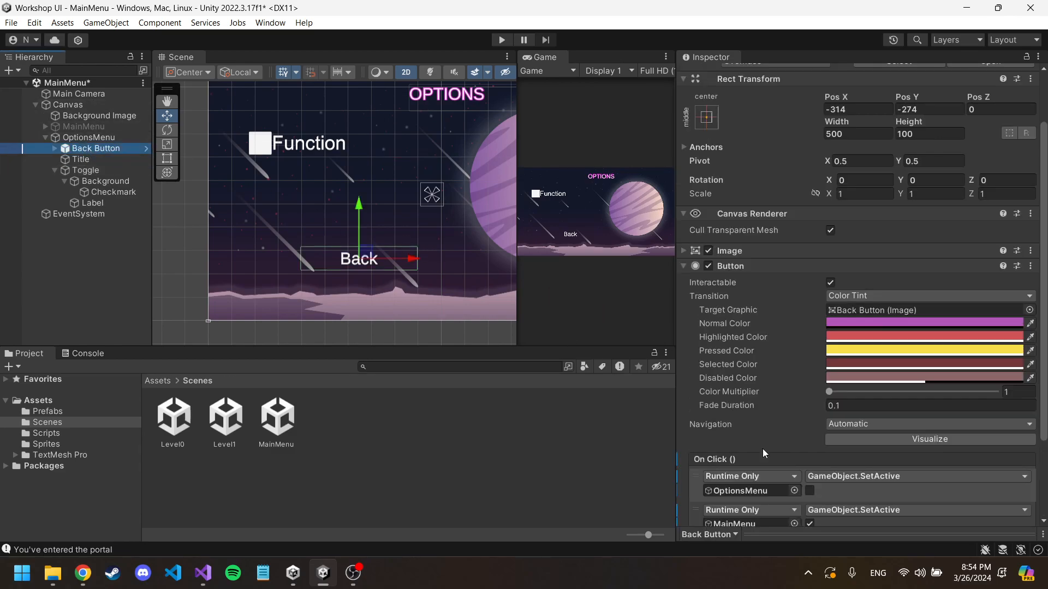
{"action": "scroll", "coordinate": [753, 437], "scroll_direction": "down", "scroll_amount": 4}
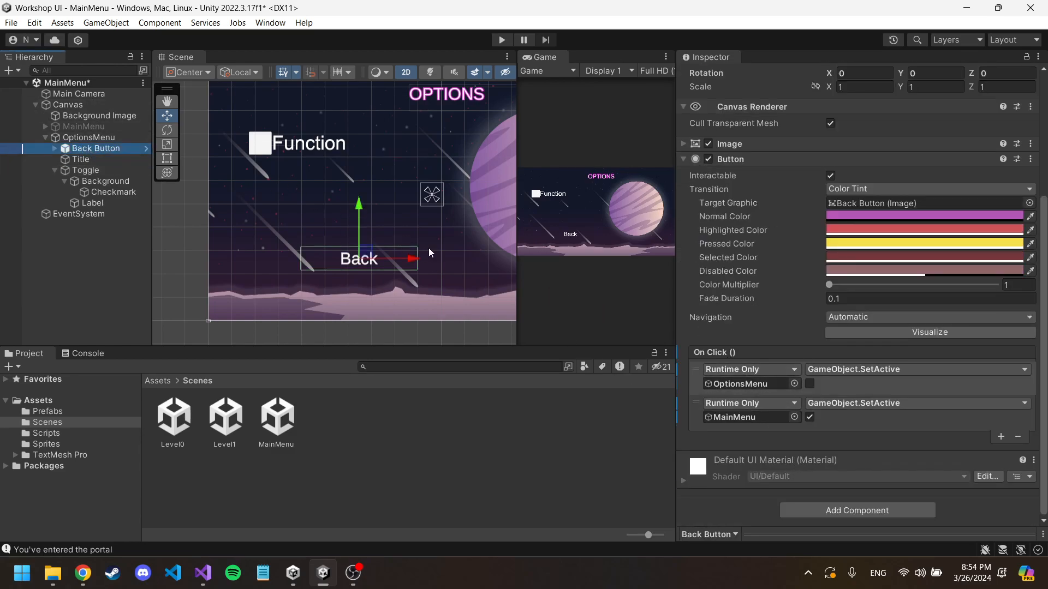
{"action": "left_click", "coordinate": [104, 181]}
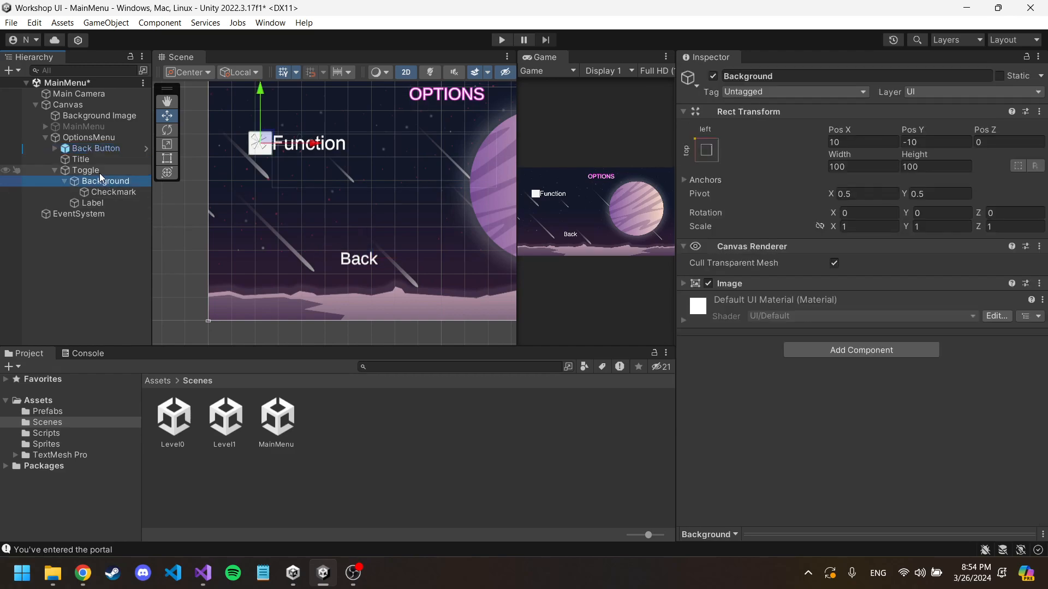
{"action": "left_click", "coordinate": [99, 170]}
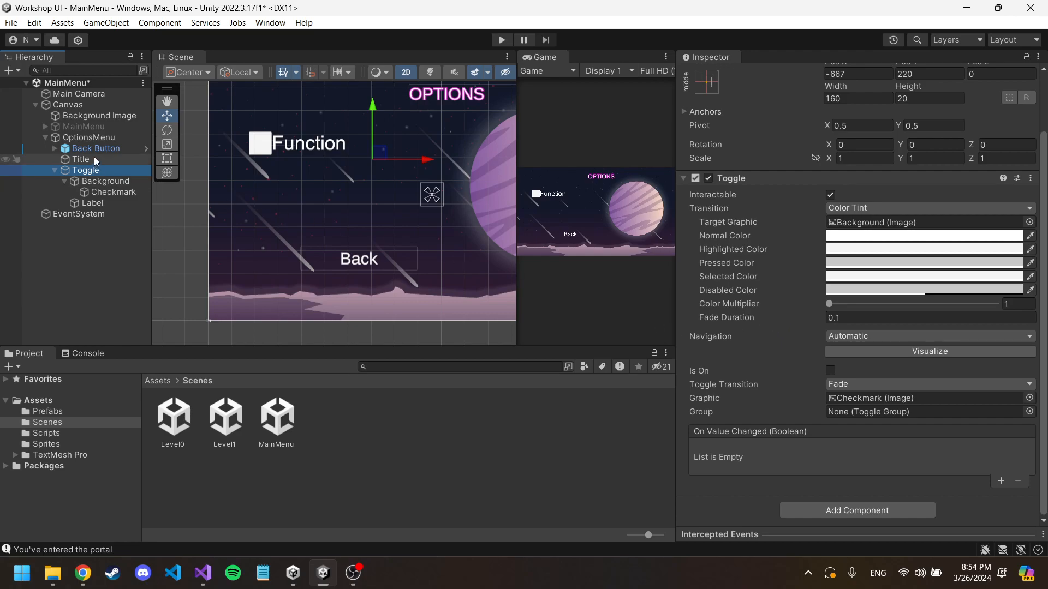
Step: Create a new script named OptionsMenuLogic and add it as a component to the OptionsMenu object
{"action": "left_click", "coordinate": [97, 136]}
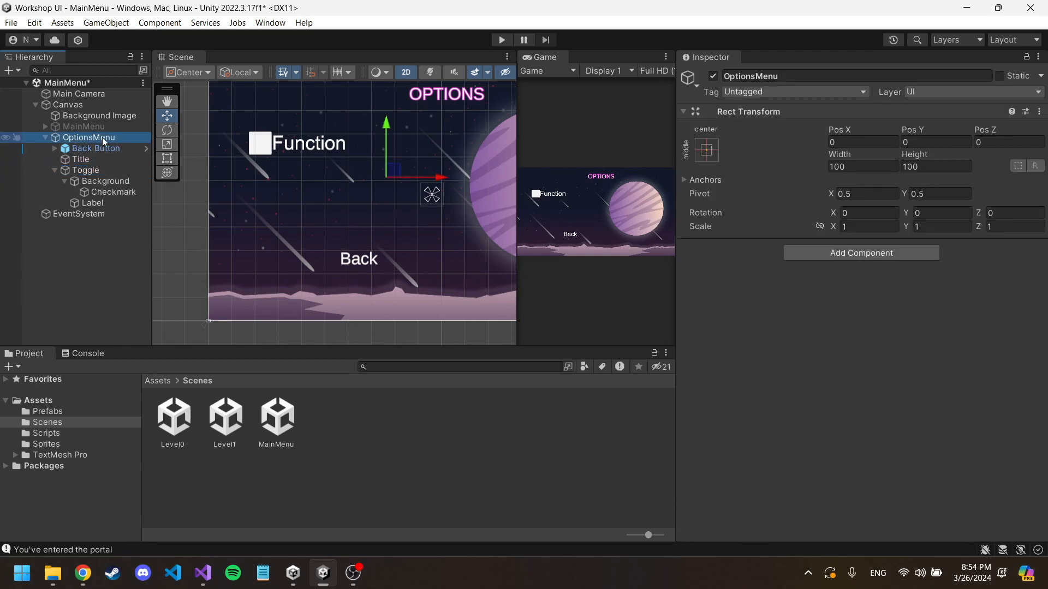
{"action": "left_click", "coordinate": [887, 254]}
{"action": "type", "text": "Opti"}
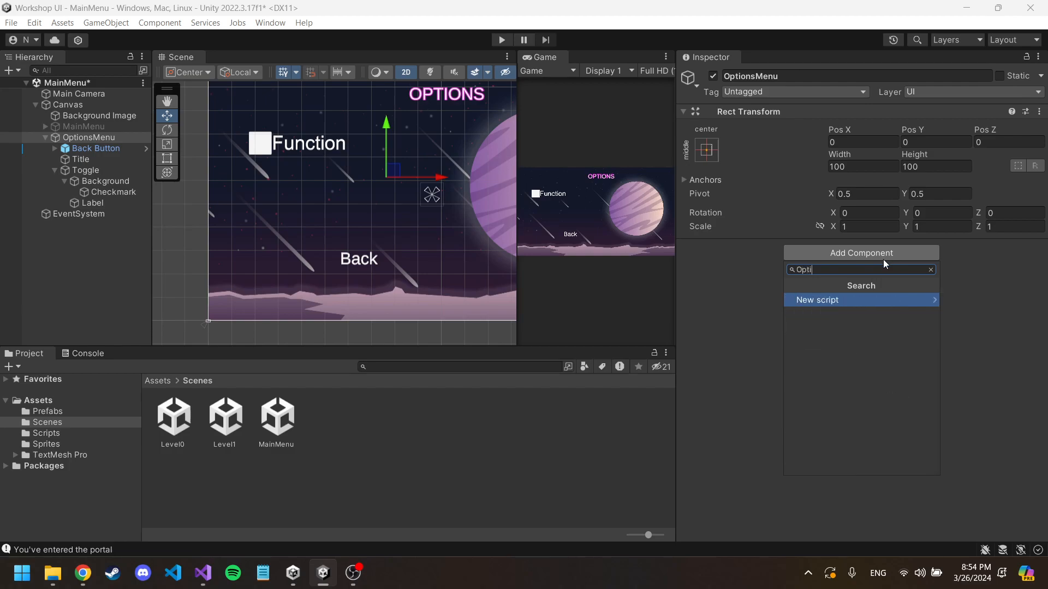
{"action": "type", "text": "onsMenuLogic"}
{"action": "key", "text": "Return"}
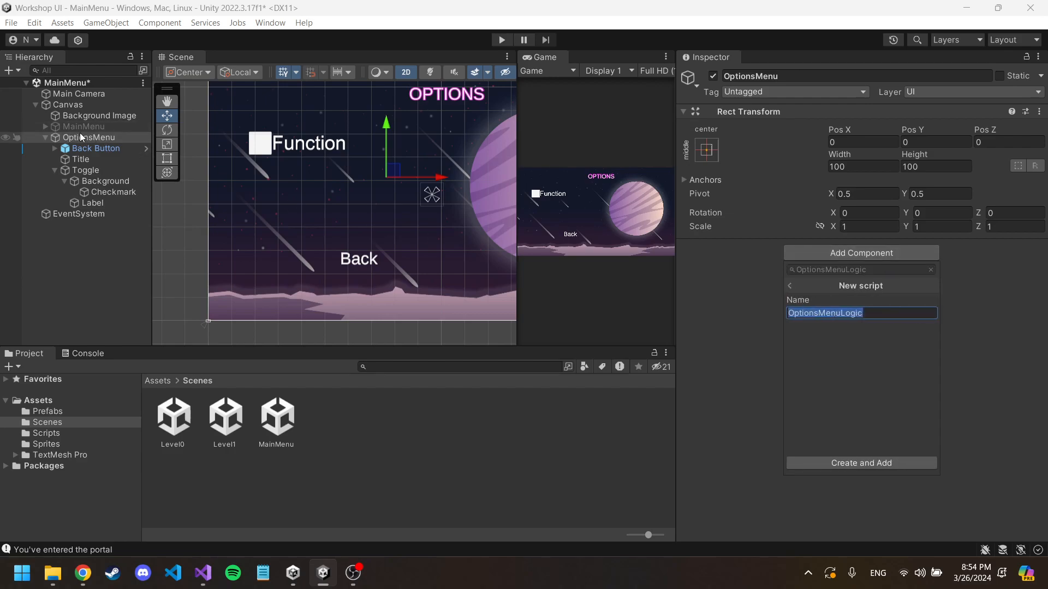
{"action": "left_click", "coordinate": [850, 463]}
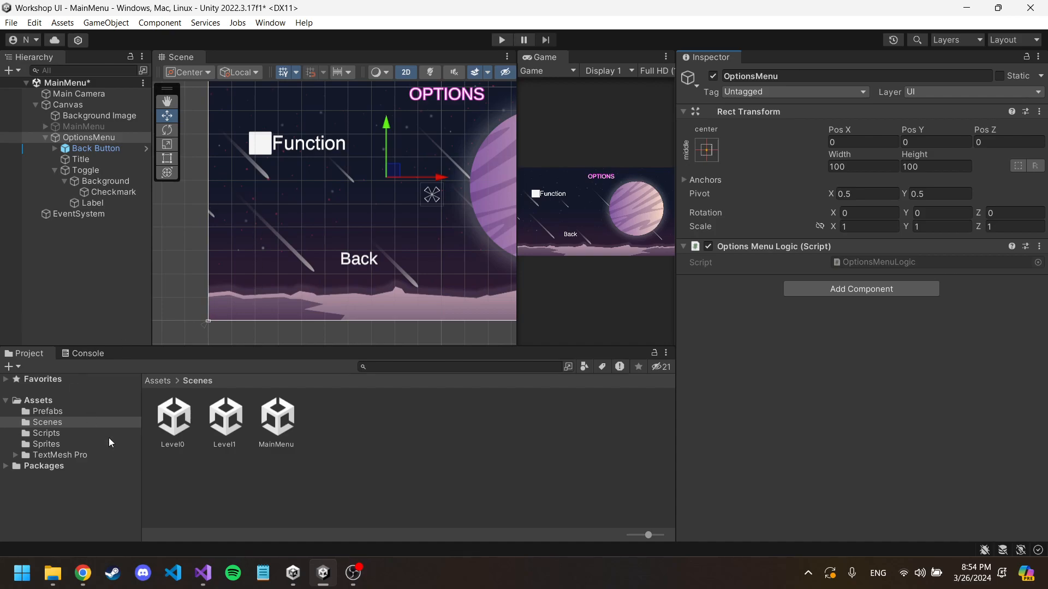
Step: Open the OptionsMenuLogic script in Visual Studio and delete its default Start and Update methods with their comments
{"action": "double_click", "coordinate": [882, 264]}
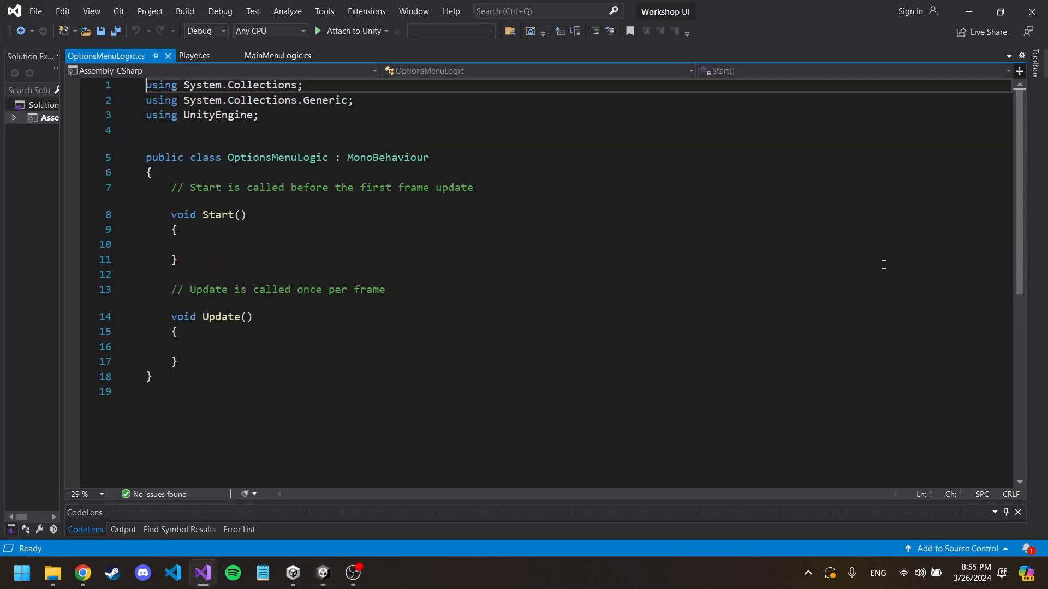
{"action": "left_click", "coordinate": [284, 170]}
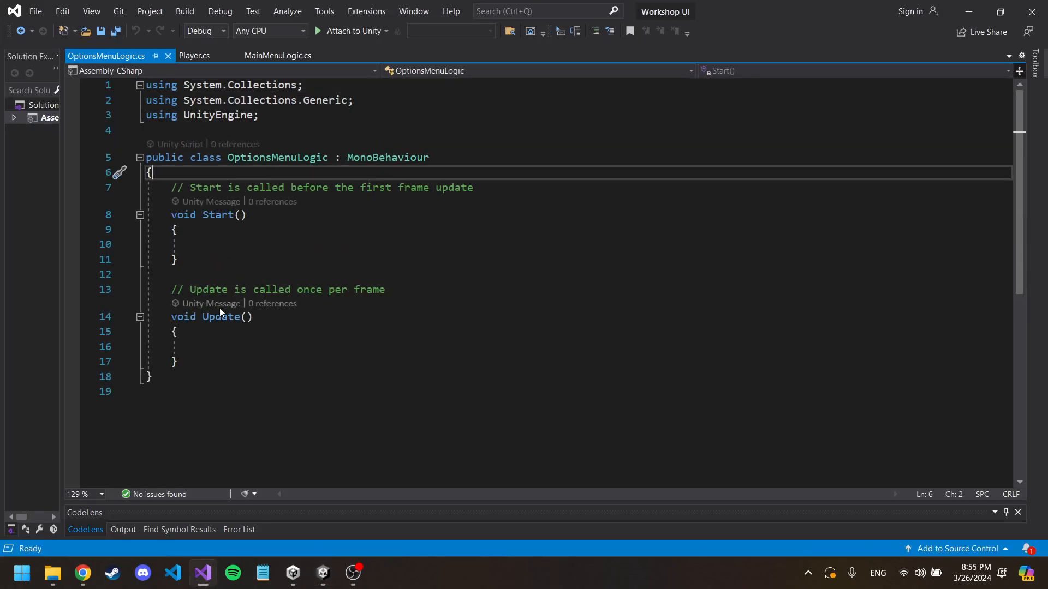
{"action": "left_click_drag", "start_coordinate": [195, 364], "coordinate": [171, 188]}
{"action": "key", "text": "BackSpace"}
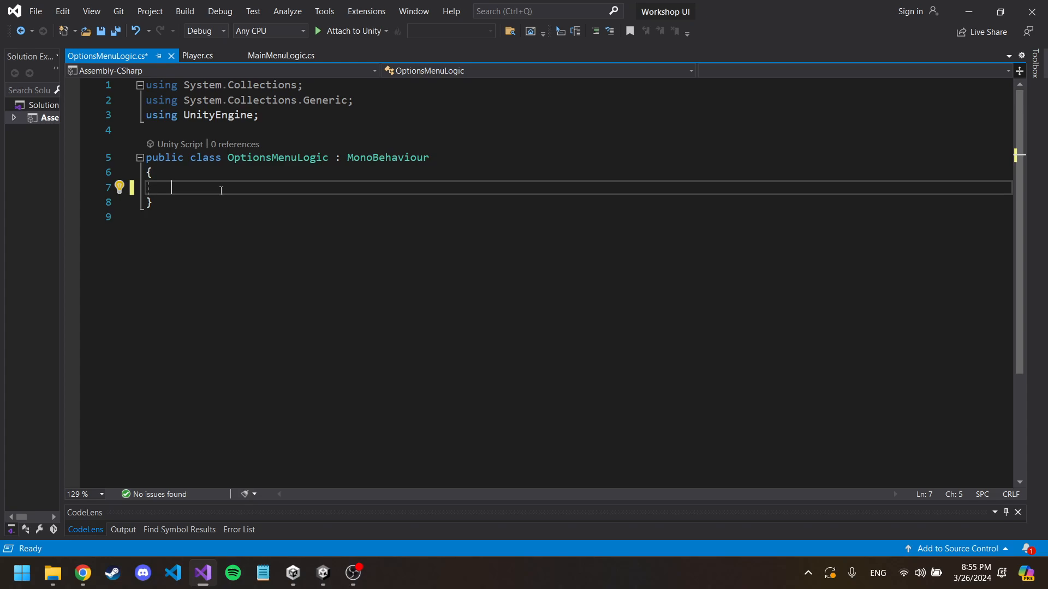
Step: Declare an empty public void method ToggleButtonLogic() inside the OptionsMenuLogic class
{"action": "type", "text": "pub"}
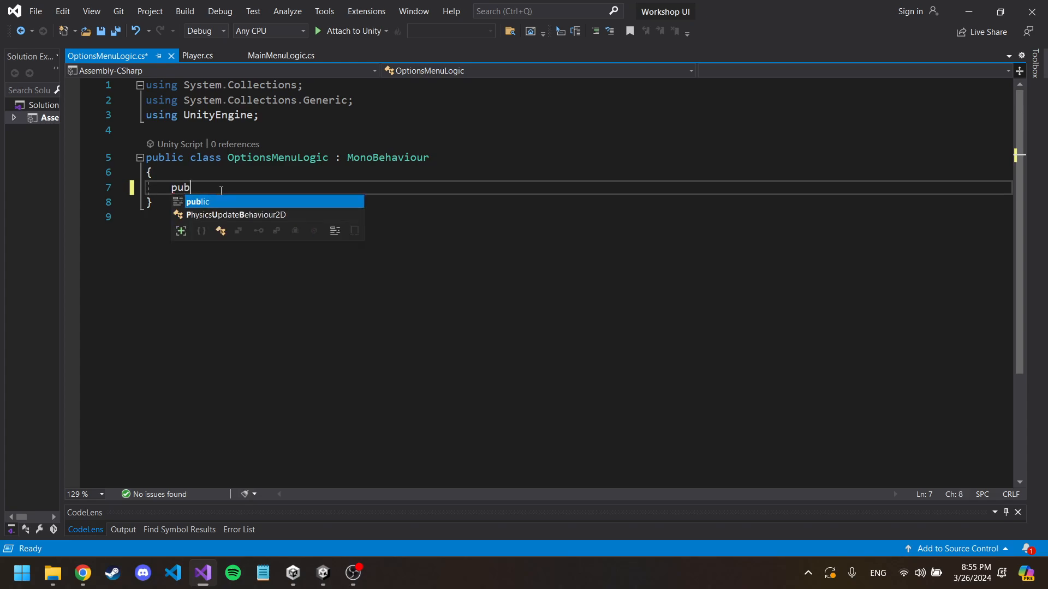
{"action": "type", "text": "lic void Togge"}
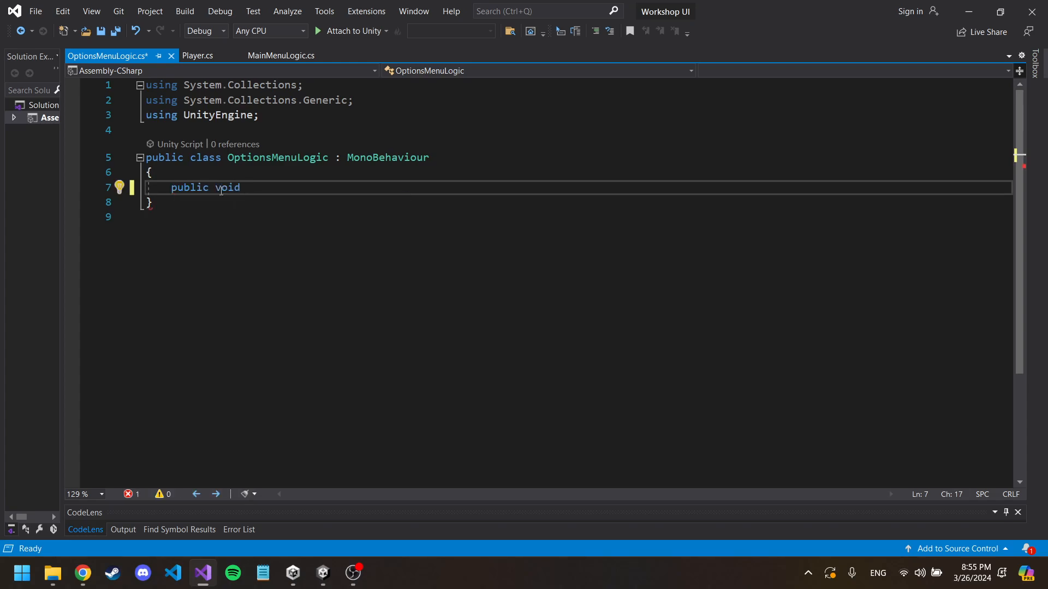
{"action": "key", "text": "BackSpace"}
{"action": "type", "text": "leB"}
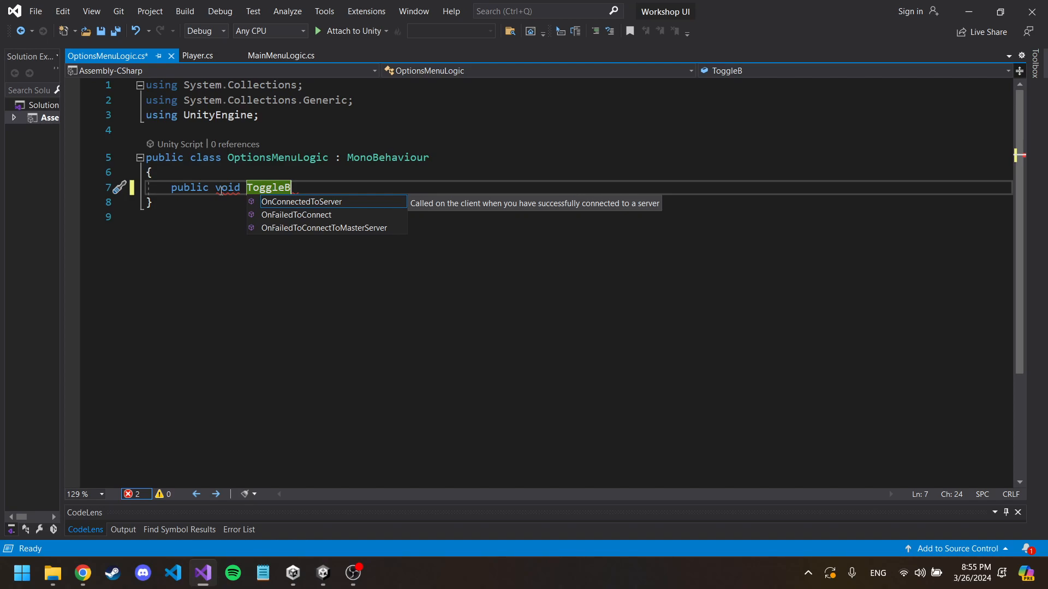
{"action": "type", "text": "uttonL"}
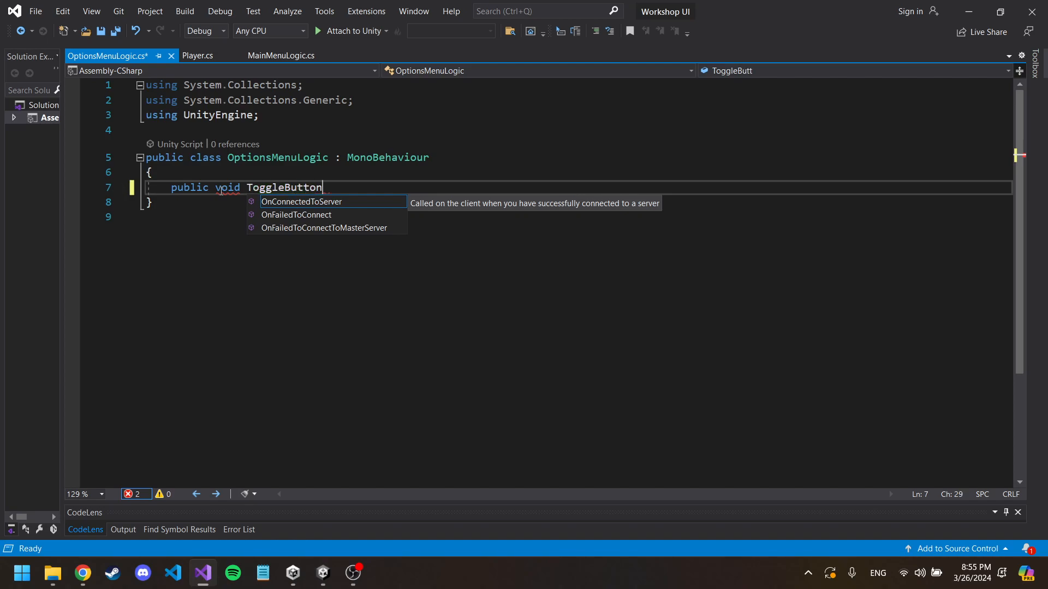
{"action": "type", "text": "ogic()"}
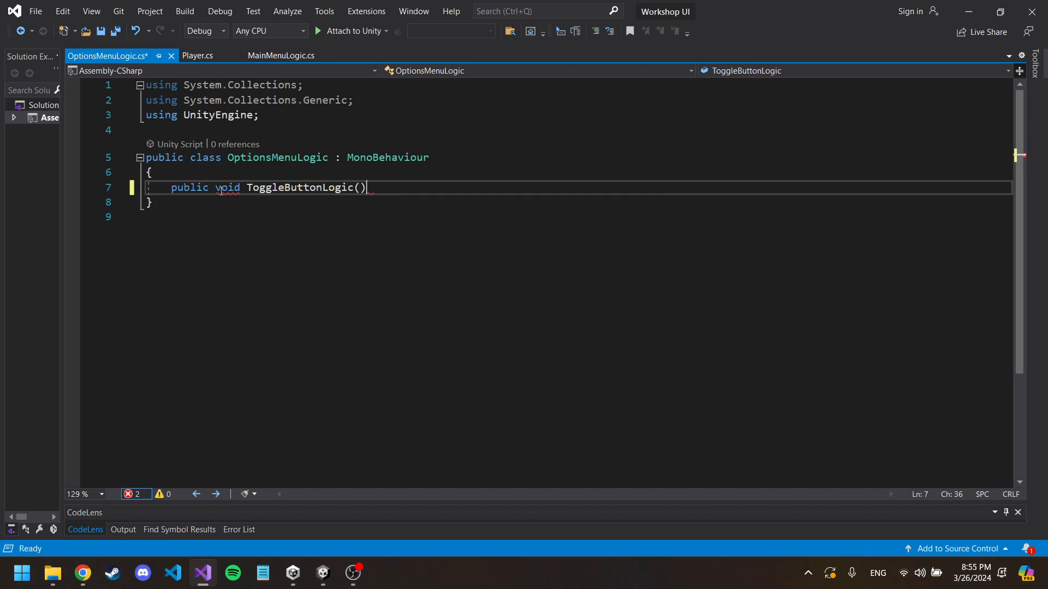
{"action": "key", "text": "Return"}
{"action": "type", "text": "{"}
{"action": "key", "text": "Return"}
Step: Insert the comment "// change the bg color to red" above the ToggleButtonLogic method and save the script
{"action": "key", "text": "Up"}
{"action": "key", "text": "Up"}
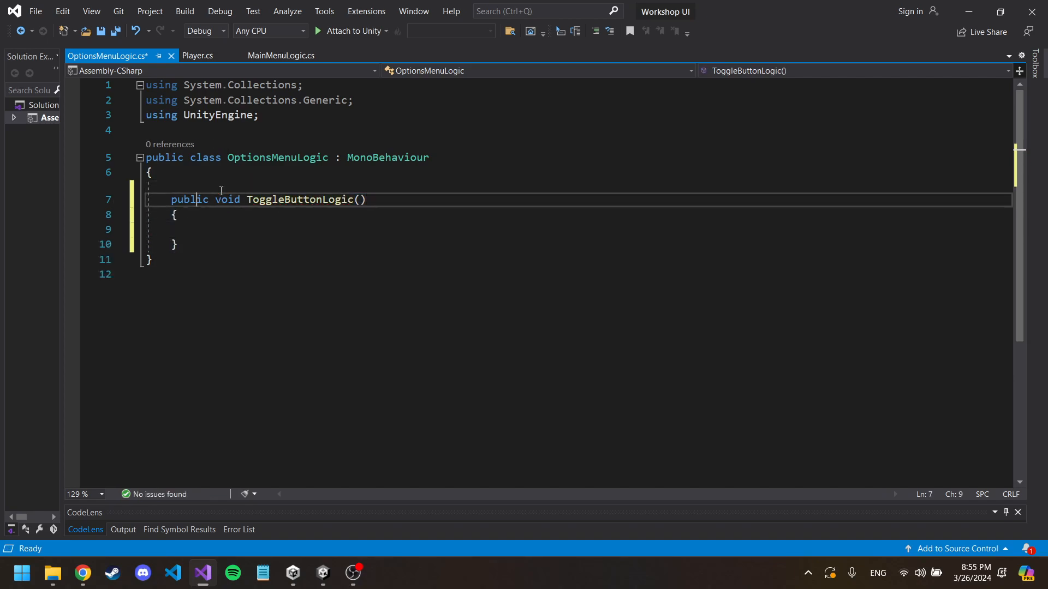
{"action": "key", "text": "Up"}
{"action": "key", "text": "Return"}
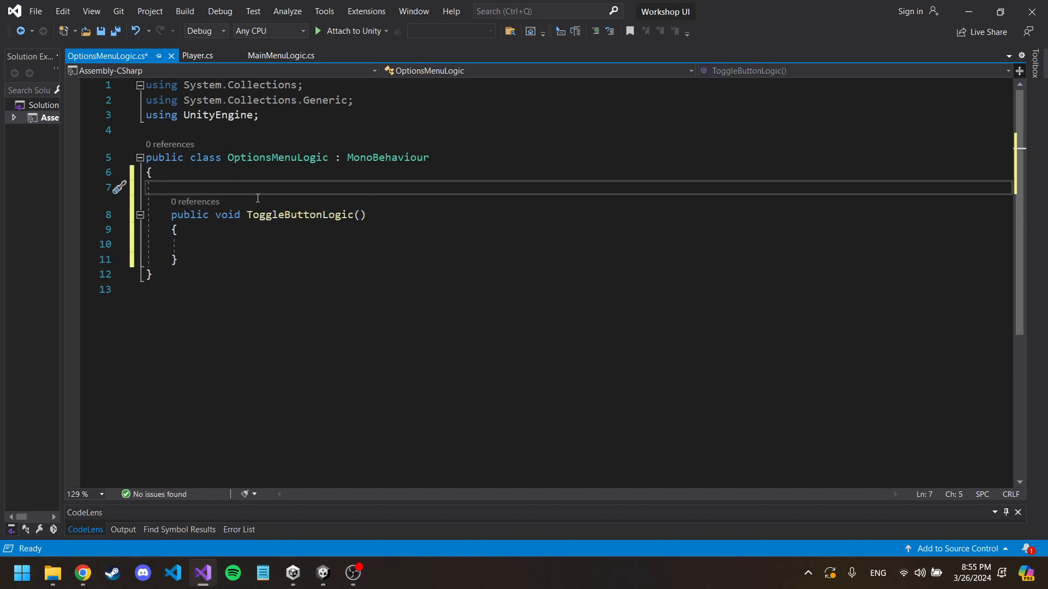
{"action": "type", "text": "// changer"}
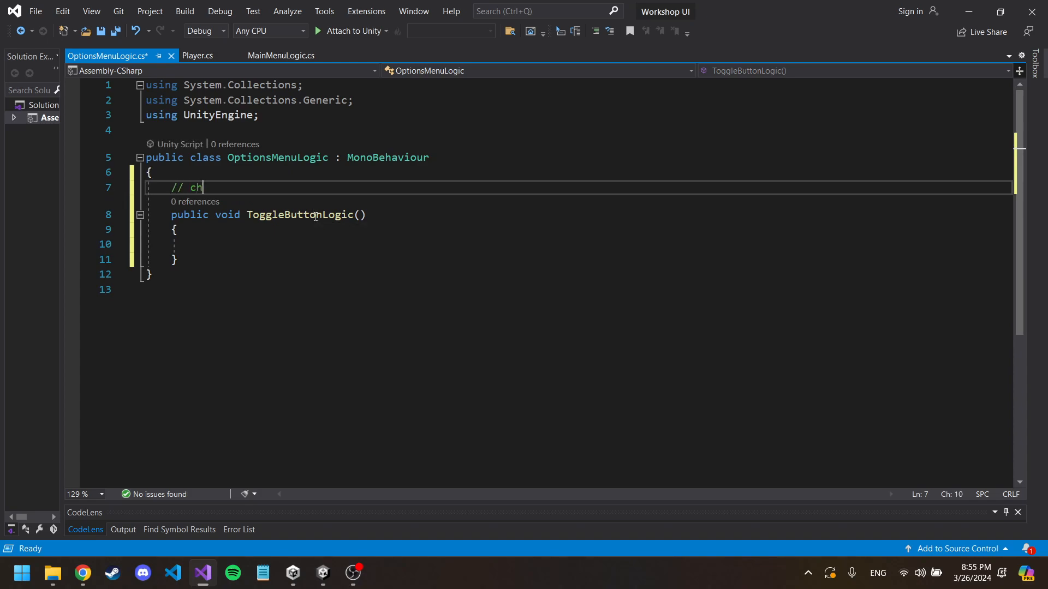
{"action": "key", "text": "BackSpace"}
{"action": "key", "text": "BackSpace"}
{"action": "type", "text": "the bg color to red"}
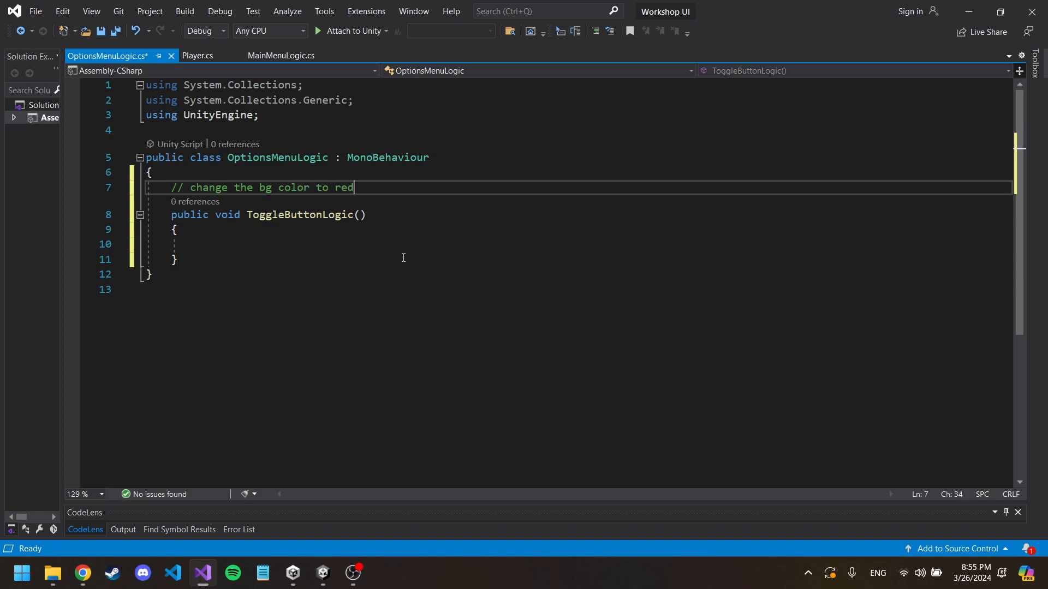
{"action": "key", "text": "ctrl+s"}
Step: Write Debug.Log("Toggle is changed"); in the body of ToggleButtonLogic and save the script
{"action": "left_click", "coordinate": [317, 244]}
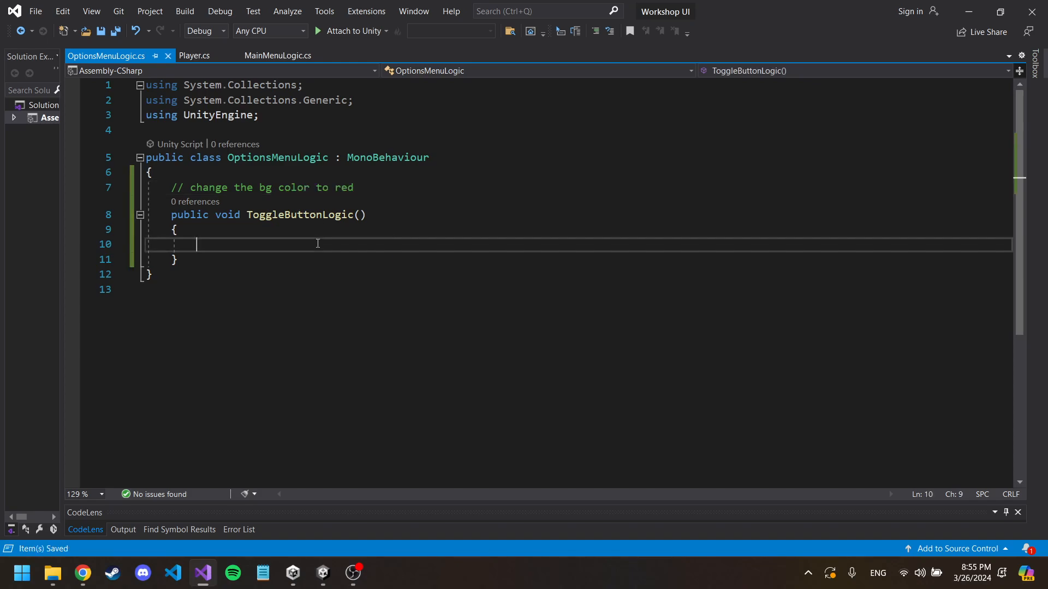
{"action": "type", "text": "Debu"}
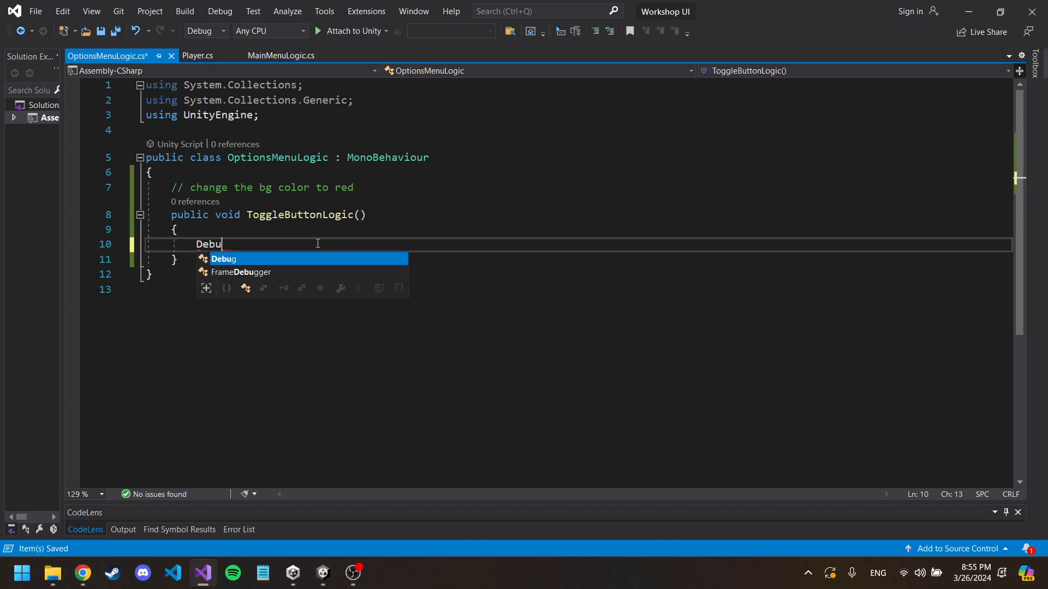
{"action": "type", "text": "g.Log("}
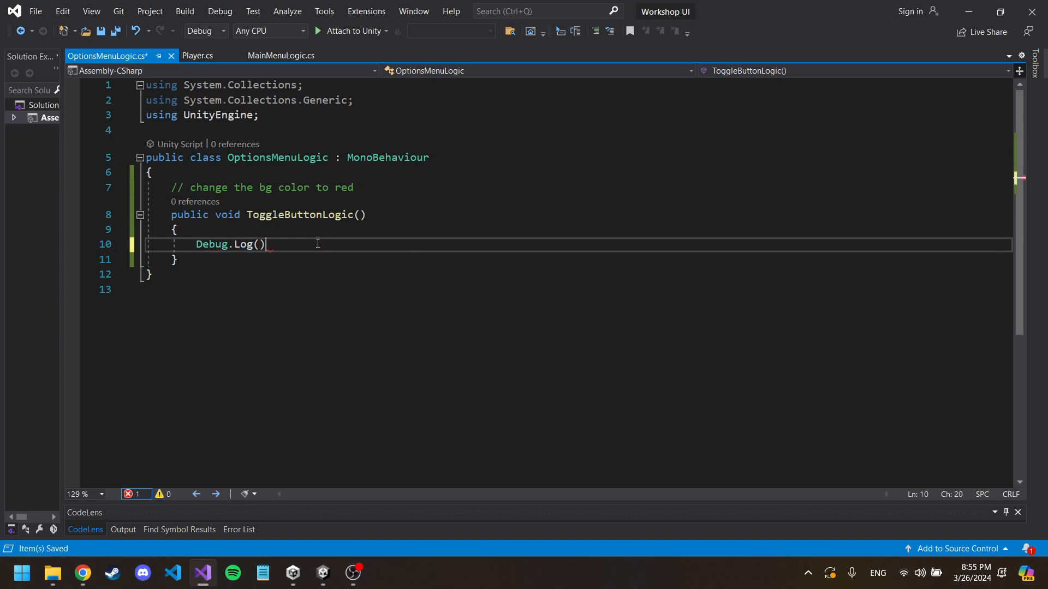
{"action": "type", "text": "\"Chek"}
{"action": "key", "text": "BackSpace"}
{"action": "type", "text": "cked"}
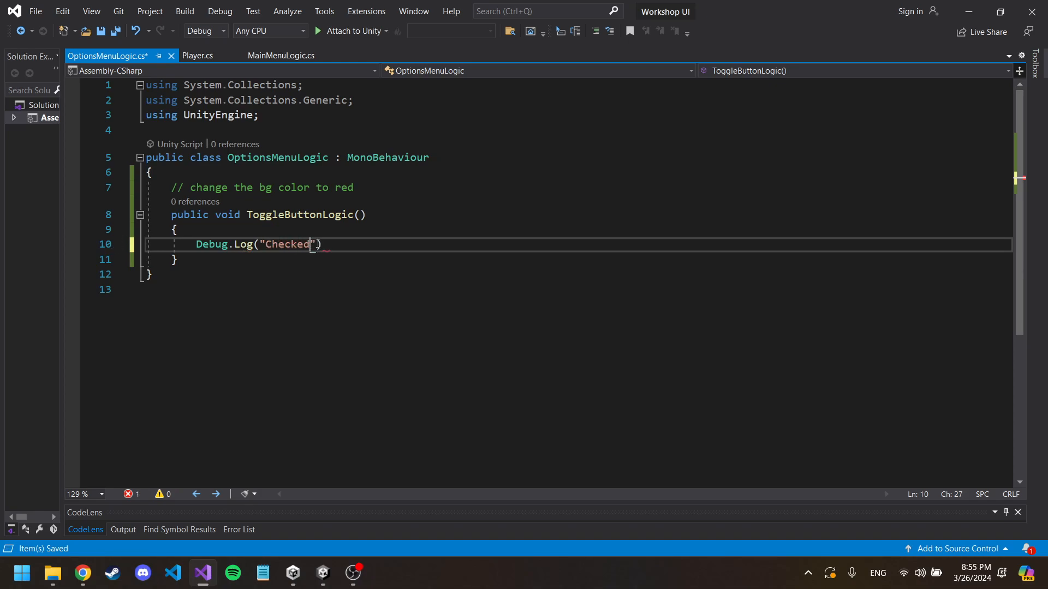
{"action": "key", "text": "BackSpace"}
{"action": "key", "text": "BackSpace"}
{"action": "key", "text": "BackSpace"}
{"action": "key", "text": "BackSpace"}
{"action": "key", "text": "BackSpace"}
{"action": "key", "text": "BackSpace"}
{"action": "key", "text": "BackSpace"}
{"action": "type", "text": "Toggle is changed"}
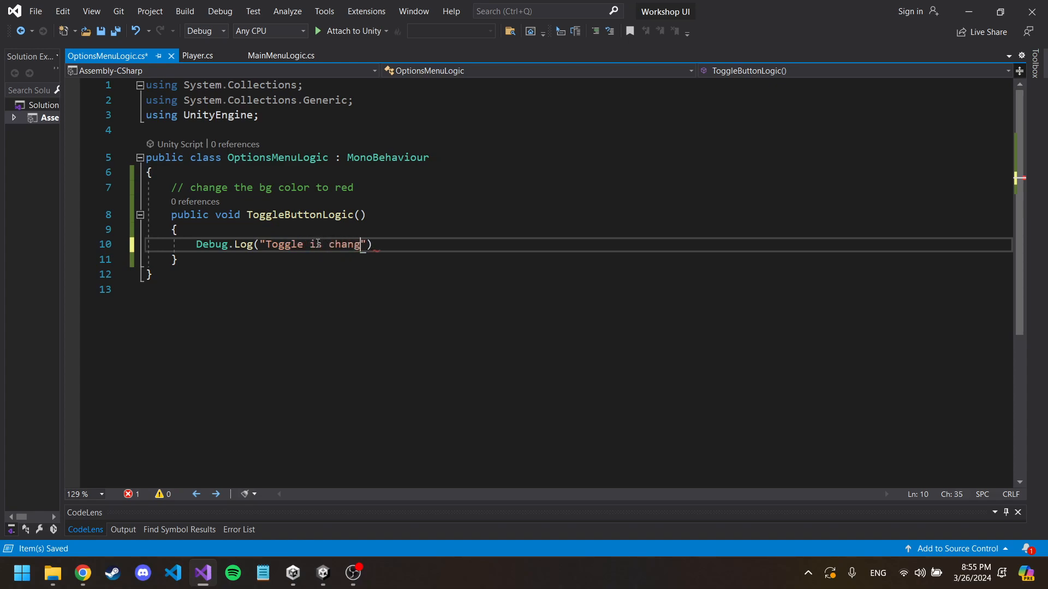
{"action": "type", "text": "\");"}
{"action": "key", "text": "ctrl+s"}
Step: Back in Unity, add an On Value Changed event entry to the Toggle with OptionsMenu as its target object
{"action": "mouse_move", "coordinate": [323, 573]}
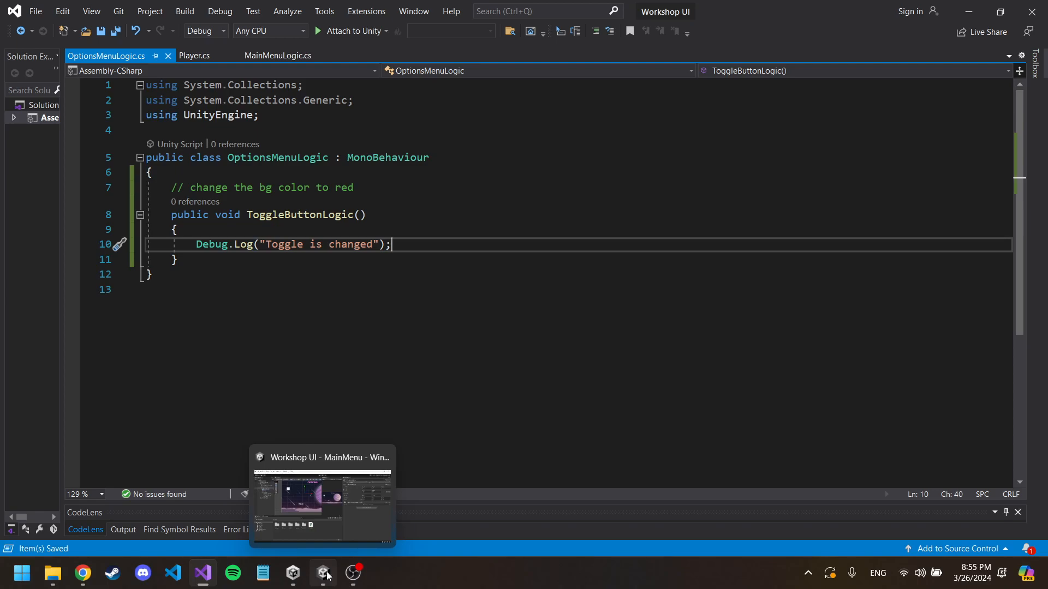
{"action": "left_click", "coordinate": [333, 498]}
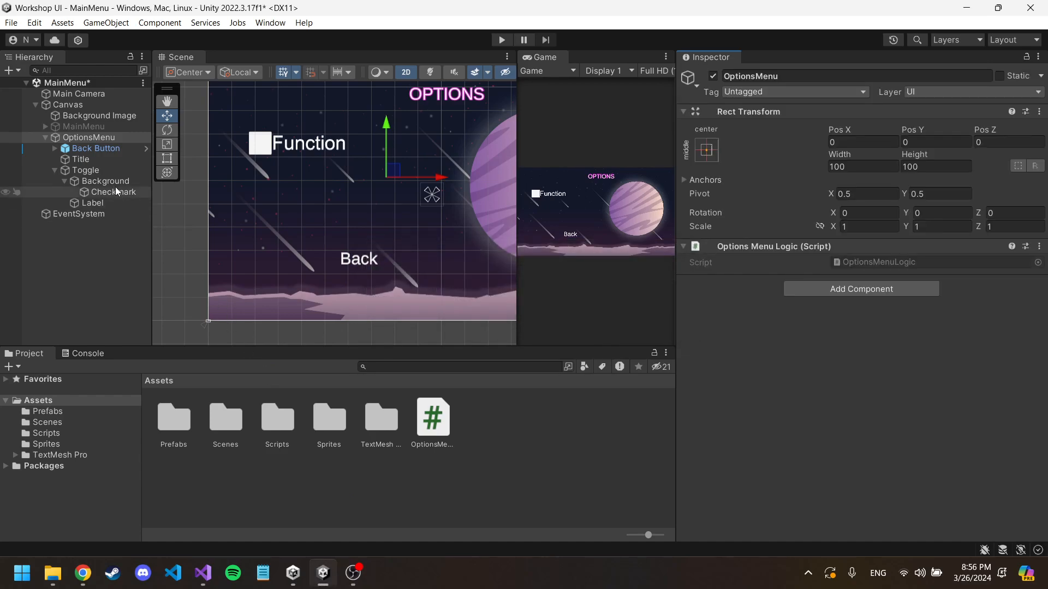
{"action": "left_click", "coordinate": [87, 171]}
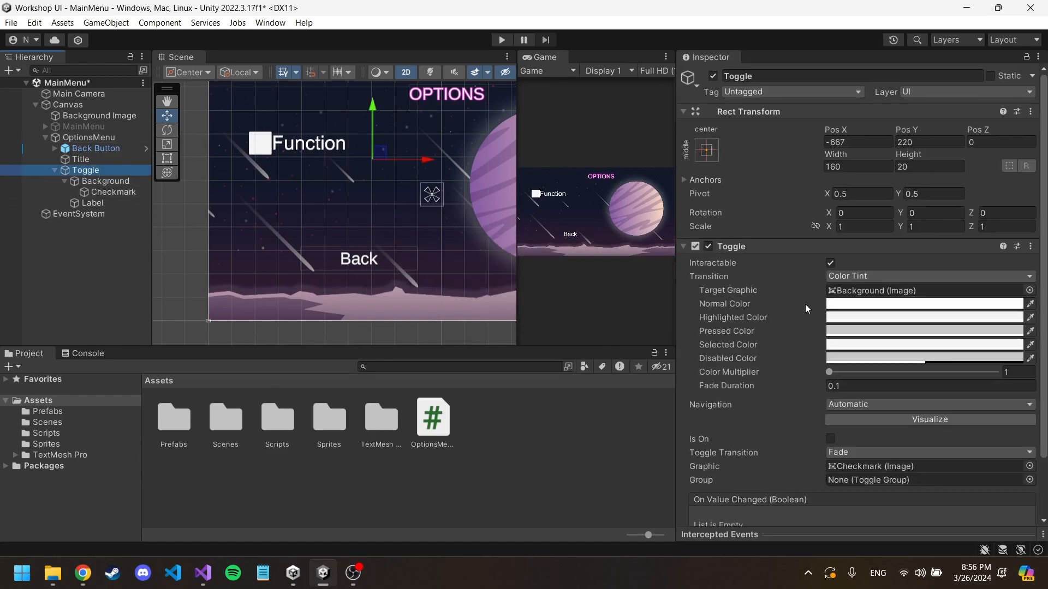
{"action": "scroll", "coordinate": [806, 309], "scroll_direction": "down", "scroll_amount": 3}
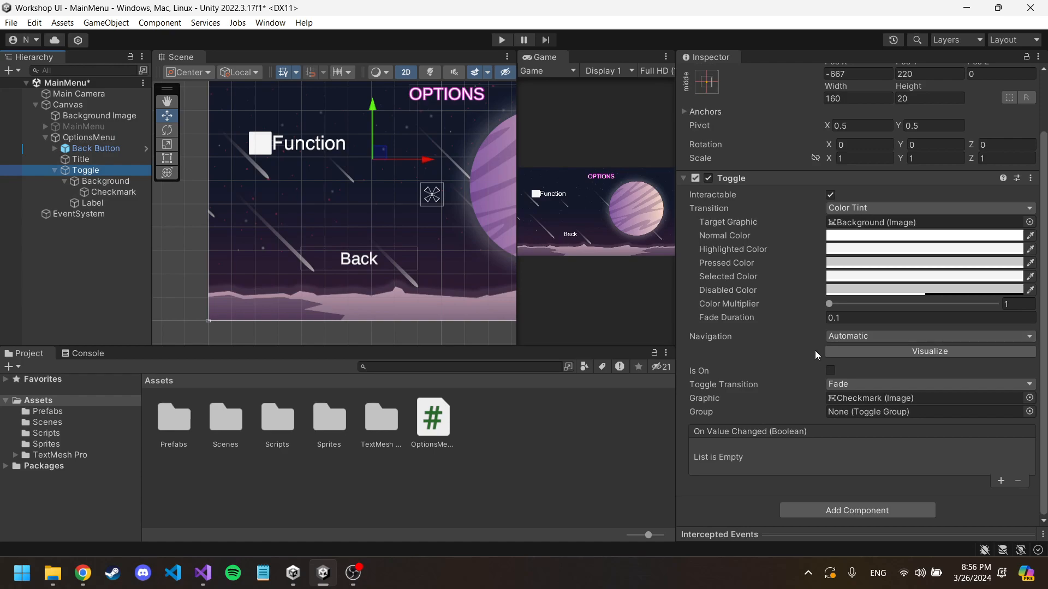
{"action": "left_click", "coordinate": [1001, 481]}
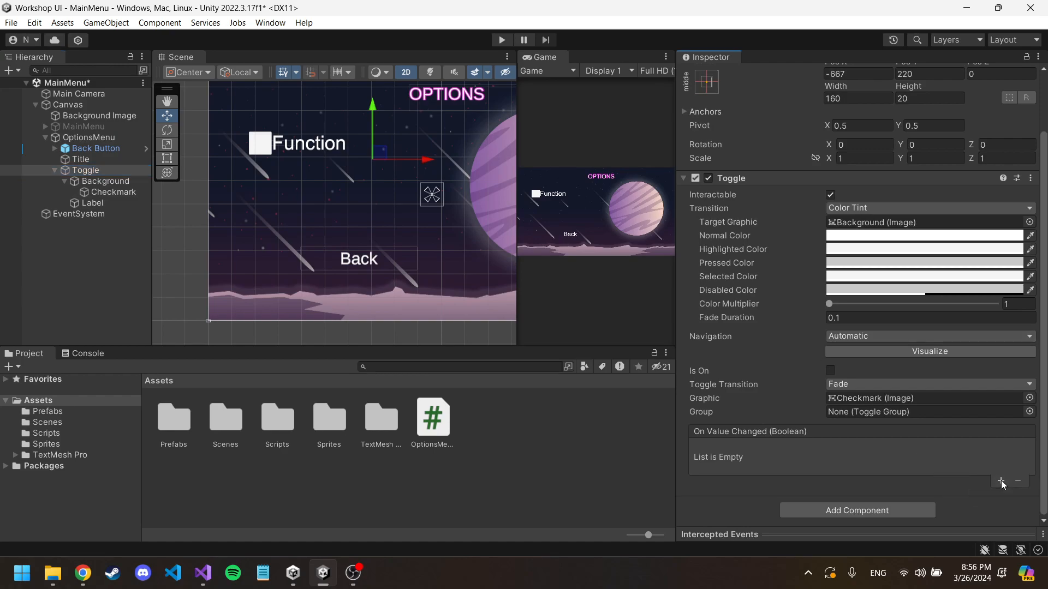
{"action": "left_click_drag", "start_coordinate": [85, 140], "coordinate": [746, 469]}
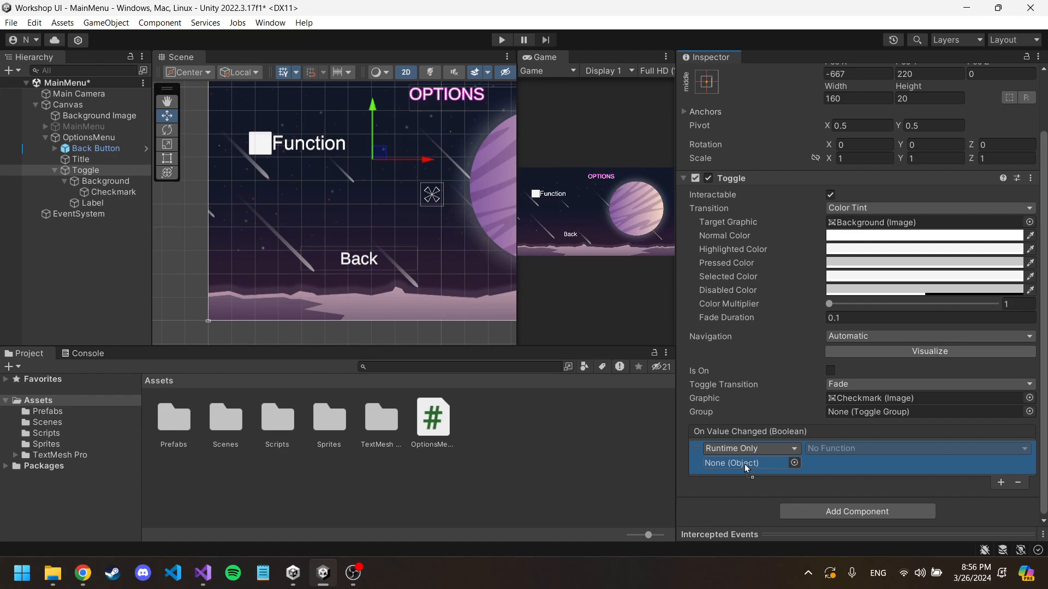
{"action": "left_click_drag", "start_coordinate": [744, 463], "coordinate": [745, 463]}
Step: Set the function of the Toggle's On Value Changed entry to OptionsMenuLogic.ToggleButtonLogic
{"action": "left_click", "coordinate": [843, 451]}
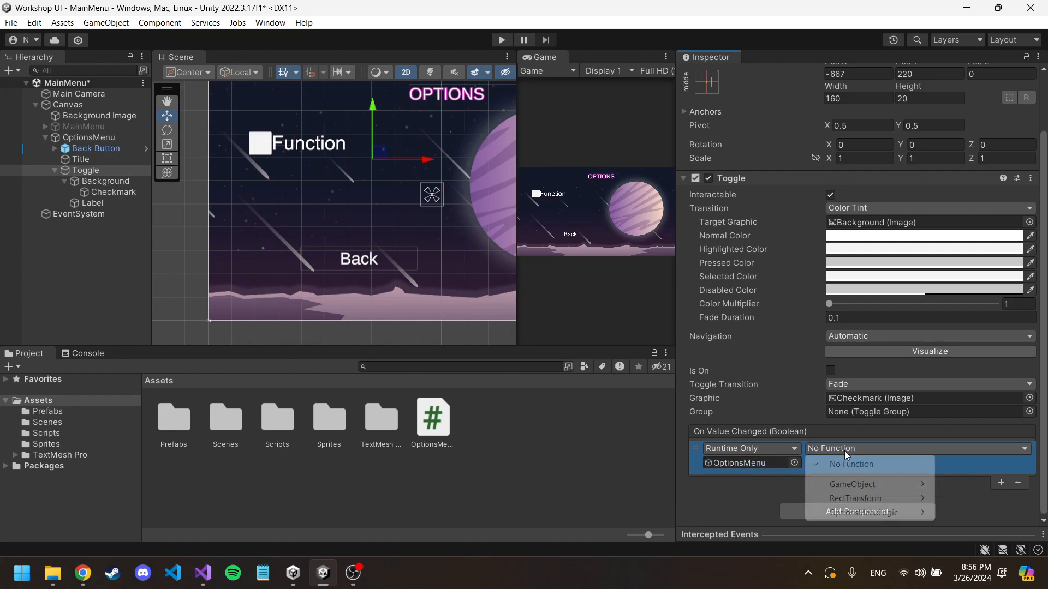
{"action": "mouse_move", "coordinate": [865, 517]}
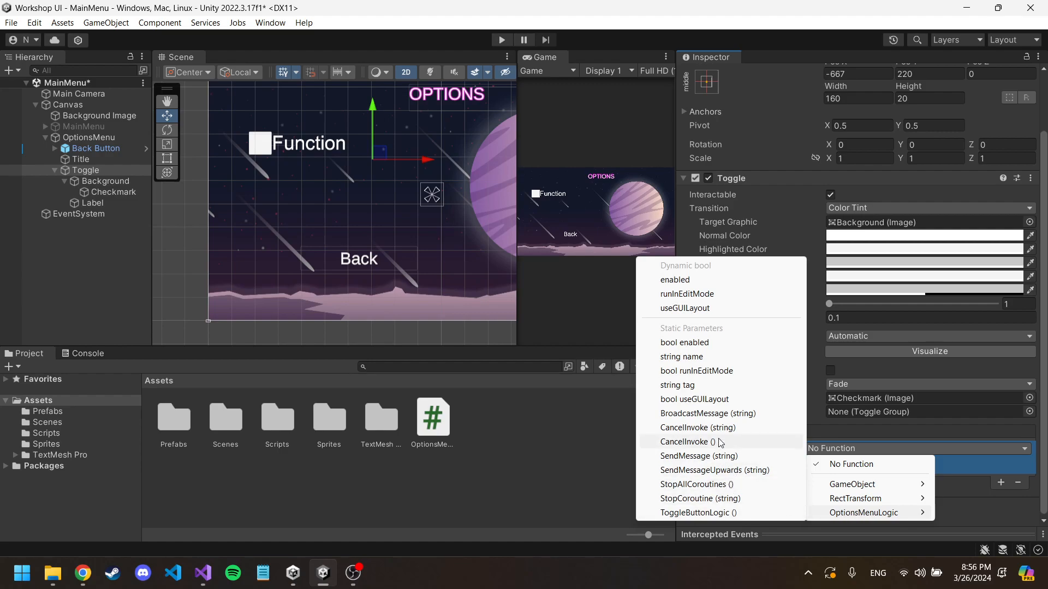
{"action": "left_click", "coordinate": [716, 512]}
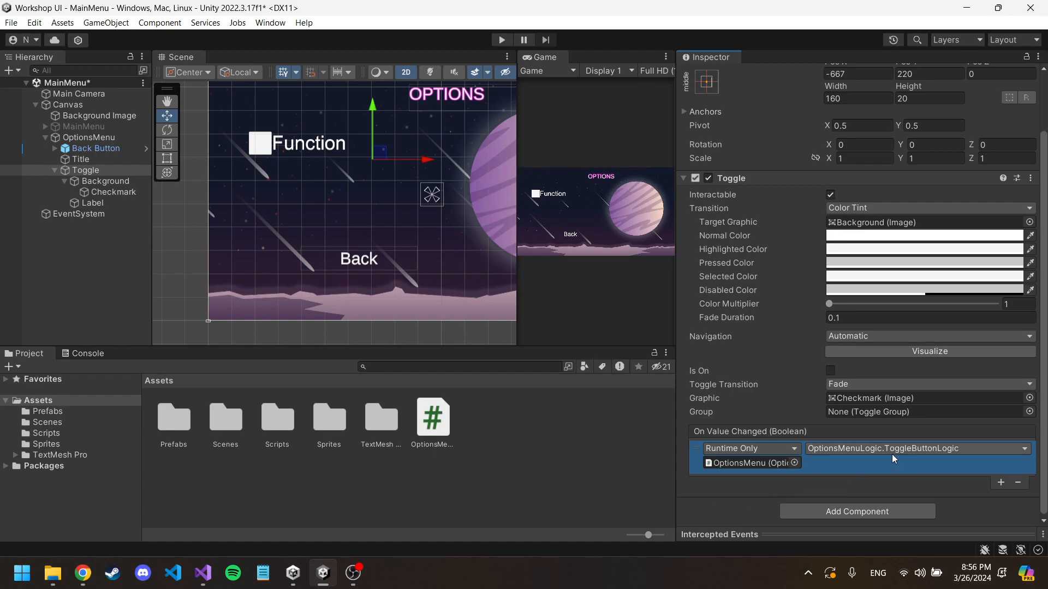
{"action": "scroll", "coordinate": [829, 385], "scroll_direction": "up", "scroll_amount": 2}
{"action": "scroll", "coordinate": [802, 366], "scroll_direction": "down", "scroll_amount": 2}
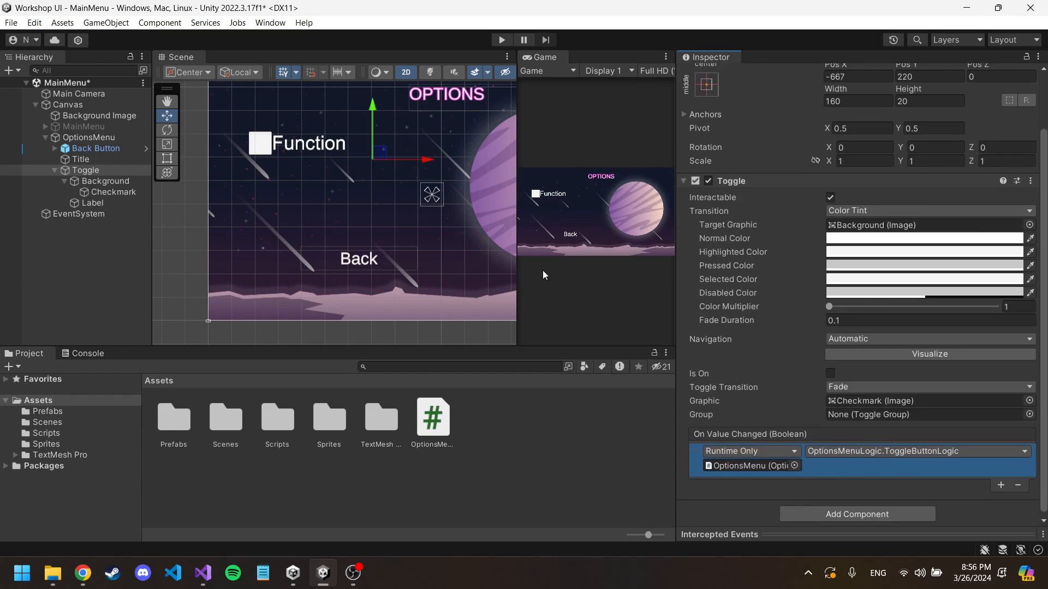
Step: Run the scene with the Console shown, switch the Function toggle on and off repeatedly to check its log output, and stop play mode
{"action": "left_click", "coordinate": [501, 40]}
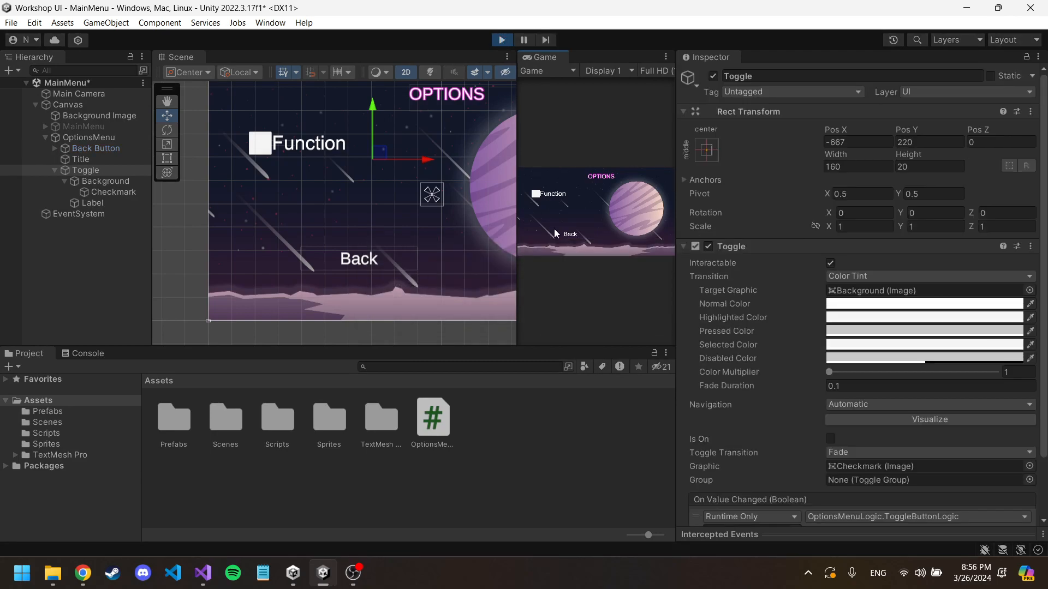
{"action": "left_click", "coordinate": [96, 354]}
{"action": "left_click", "coordinate": [535, 194]}
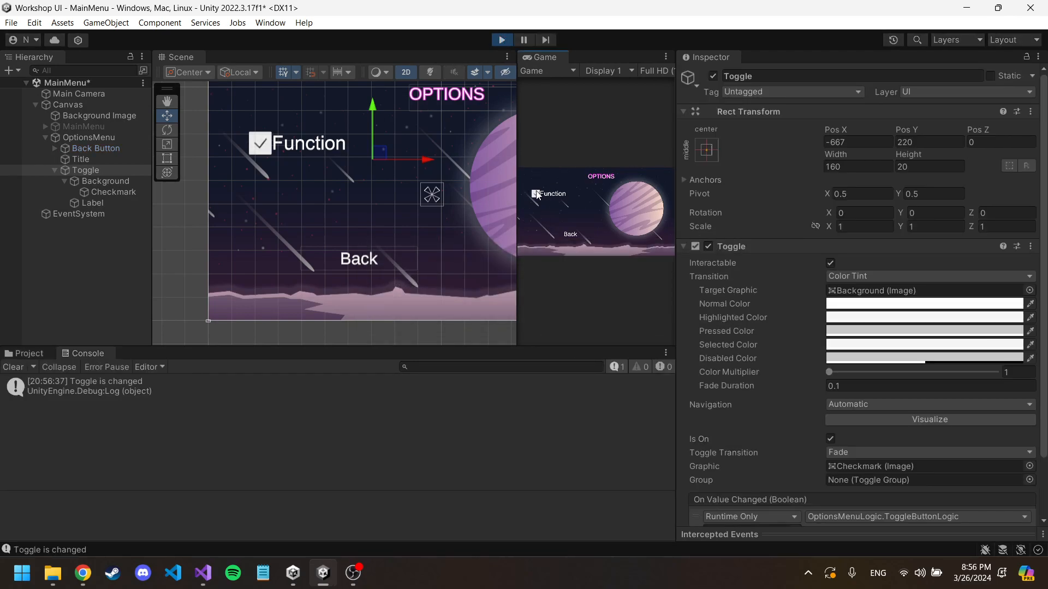
{"action": "left_click", "coordinate": [535, 194]}
{"action": "left_click", "coordinate": [536, 193]}
{"action": "left_click", "coordinate": [536, 194]}
{"action": "left_click", "coordinate": [536, 194]}
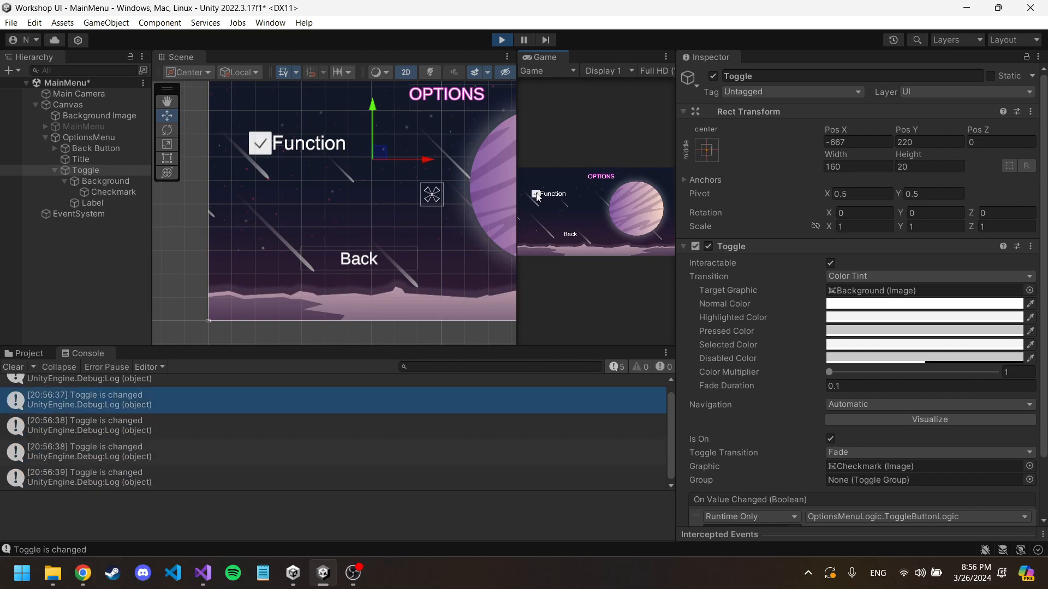
{"action": "left_click", "coordinate": [536, 195]}
{"action": "left_click", "coordinate": [536, 194]}
{"action": "left_click", "coordinate": [536, 195]}
{"action": "left_click", "coordinate": [536, 195]}
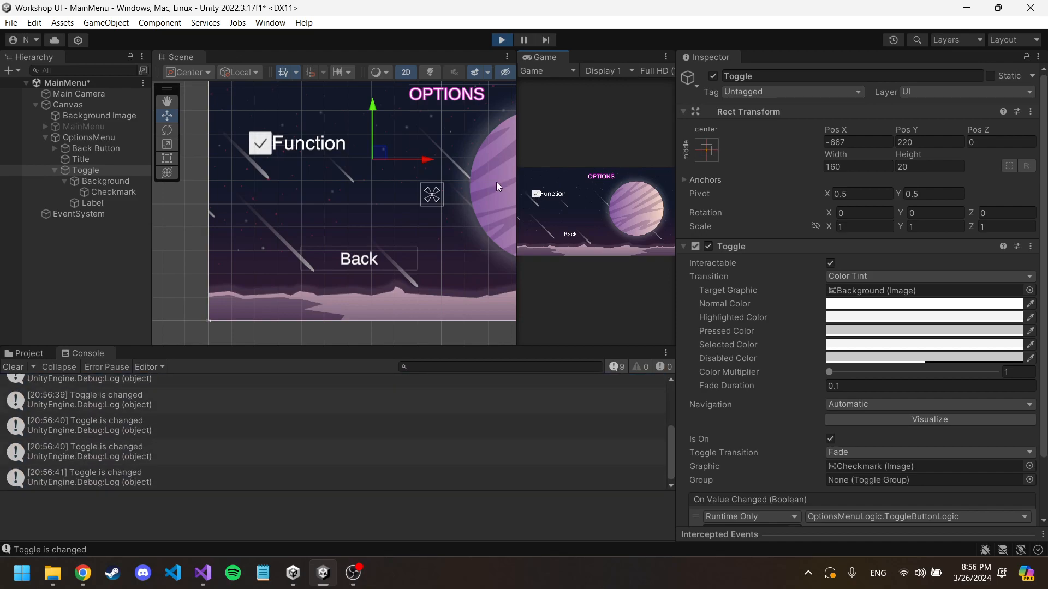
{"action": "left_click", "coordinate": [496, 40]}
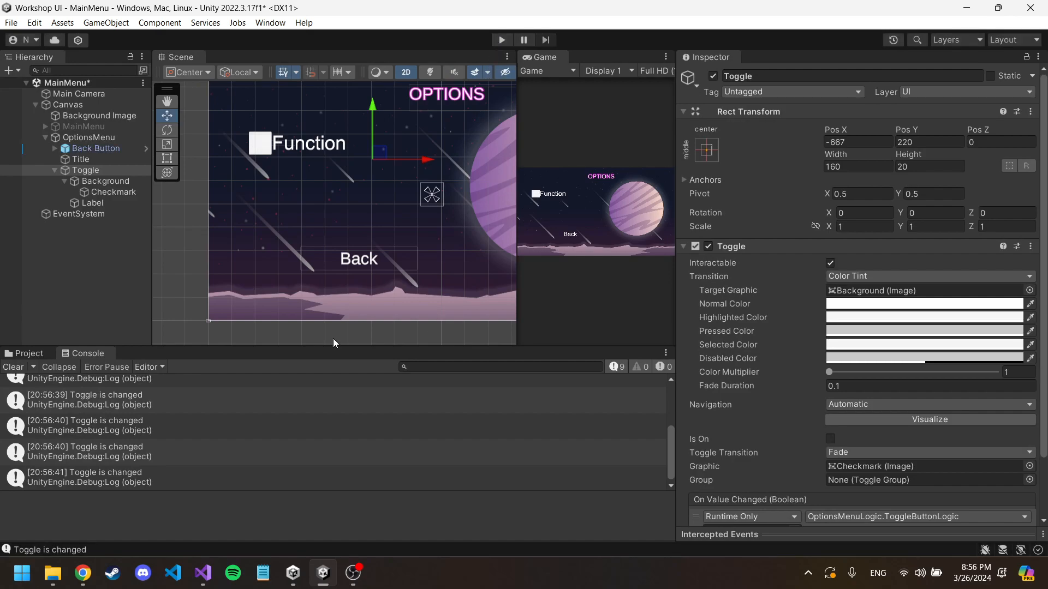
Step: Switch to Visual Studio and start a public image field declaration on a new first line inside the OptionsMenuLogic class
{"action": "left_click", "coordinate": [203, 573]}
{"action": "left_click", "coordinate": [266, 169]}
{"action": "key", "text": "Return"}
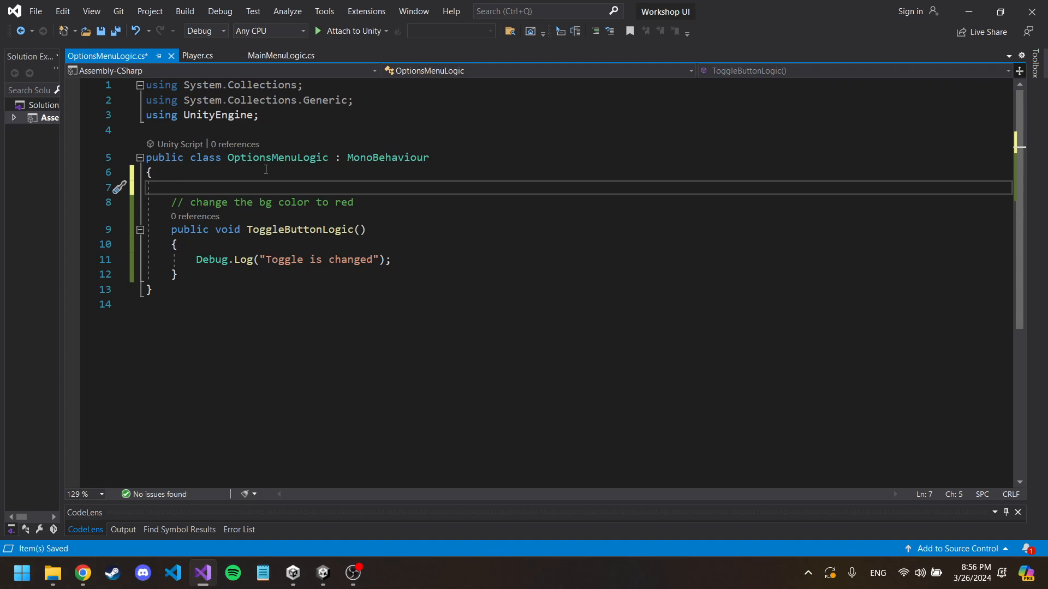
{"action": "type", "text": "publ"}
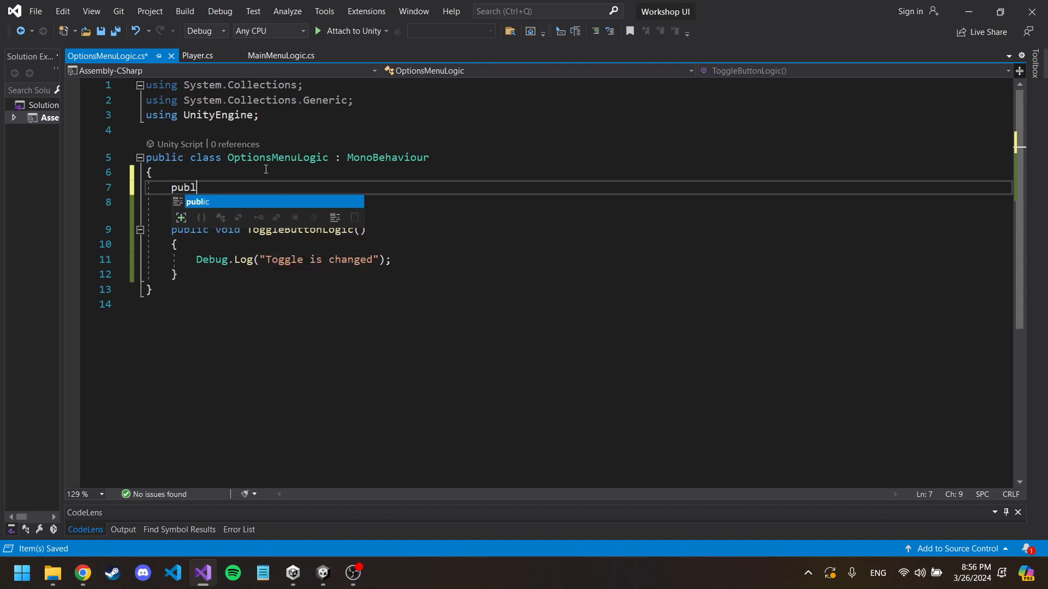
{"action": "type", "text": "ic ImageConversion "}
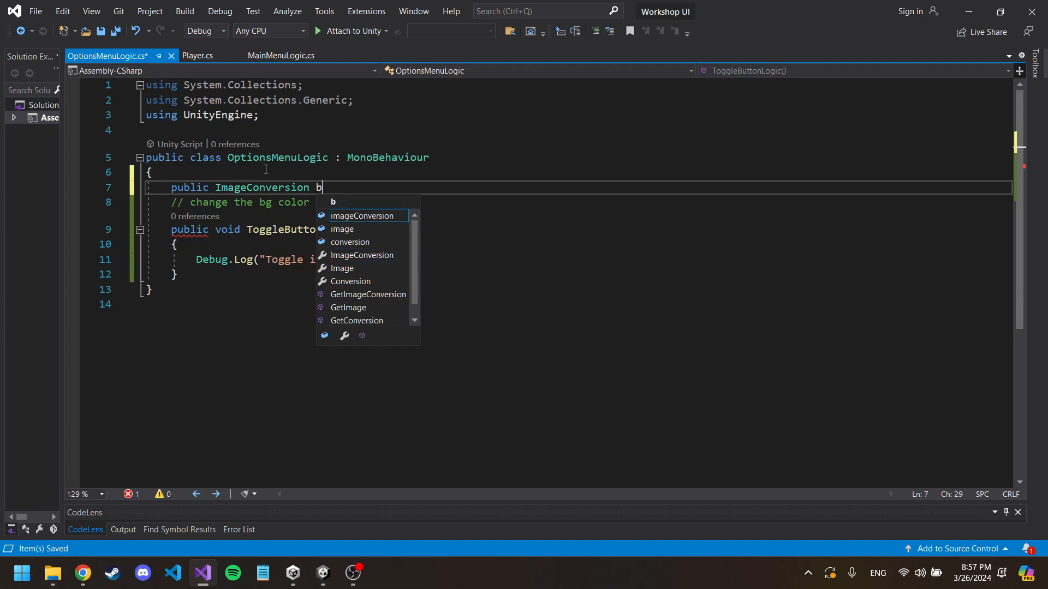
{"action": "type", "text": "b"}
Step: Add the directive "using UnityEngine.UI;" below "using UnityEngine;" in OptionsMenuLogic.cs
{"action": "left_click", "coordinate": [262, 115]}
{"action": "key", "text": "ctrl+d"}
{"action": "key", "text": "Return"}
{"action": "left_click", "coordinate": [255, 132]}
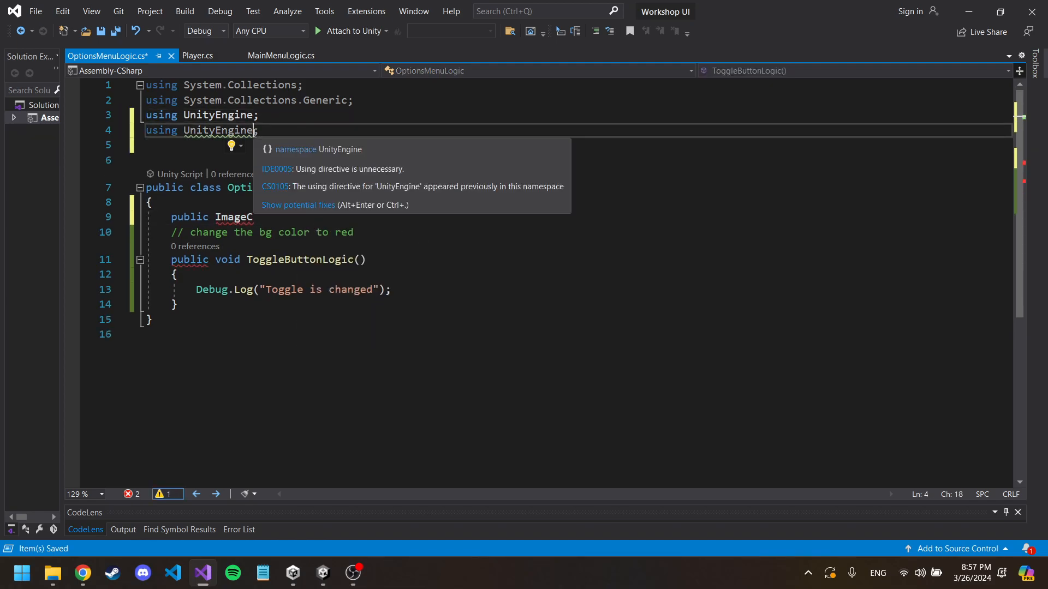
{"action": "type", "text": ".ui"}
{"action": "key", "text": "BackSpace"}
{"action": "key", "text": "BackSpace"}
{"action": "type", "text": "UI"}
{"action": "left_click", "coordinate": [313, 215]}
{"action": "left_click_drag", "start_coordinate": [279, 131], "coordinate": [156, 131]}
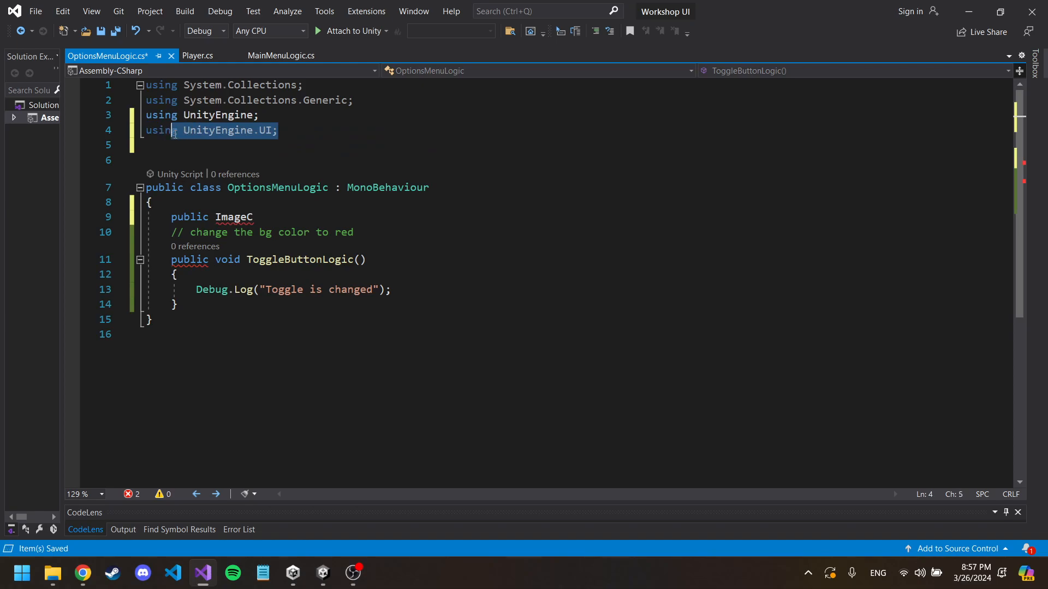
{"action": "left_click", "coordinate": [269, 131]}
{"action": "double_click", "coordinate": [267, 132]}
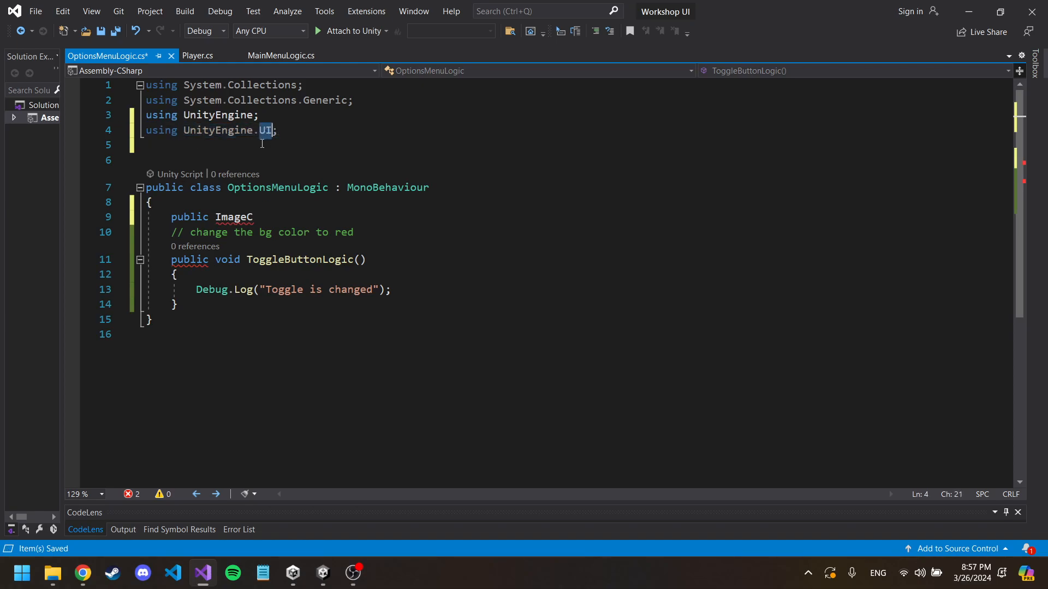
Step: Complete the unfinished field declaration as "public Image bgImage;"
{"action": "left_click", "coordinate": [279, 218]}
{"action": "key", "text": "BackSpace"}
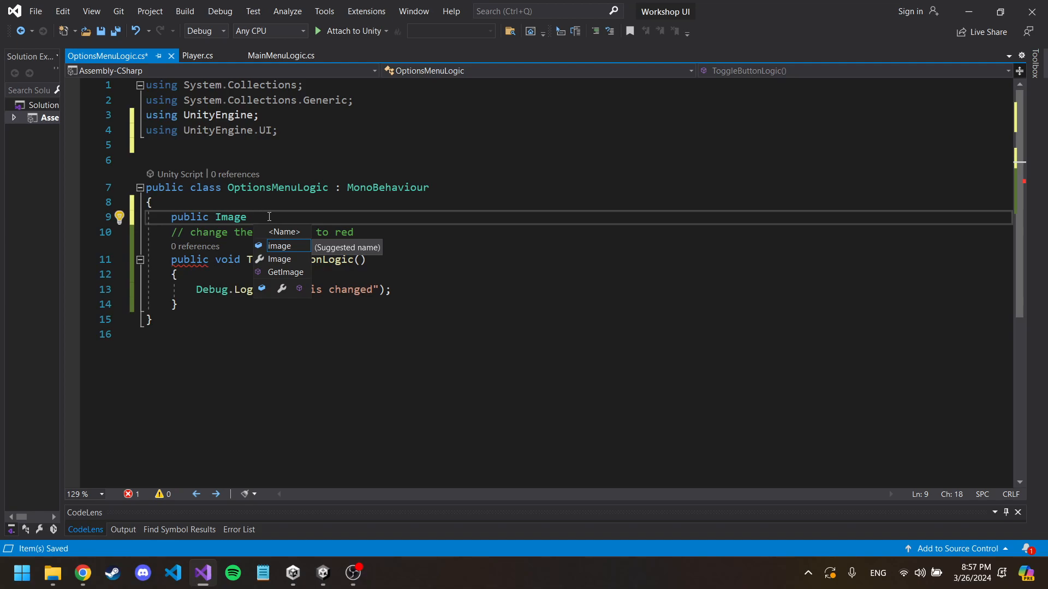
{"action": "type", "text": "bgImage;"}
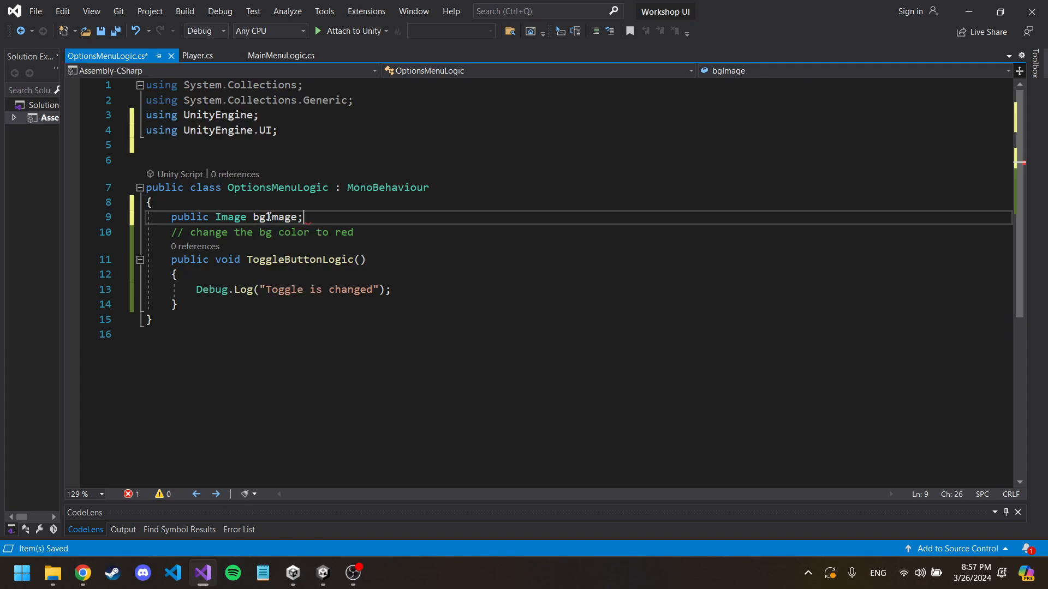
Step: Declare the field "public Toggle optionsToggle;" below bgImage
{"action": "key", "text": "Return"}
{"action": "type", "text": "public T"}
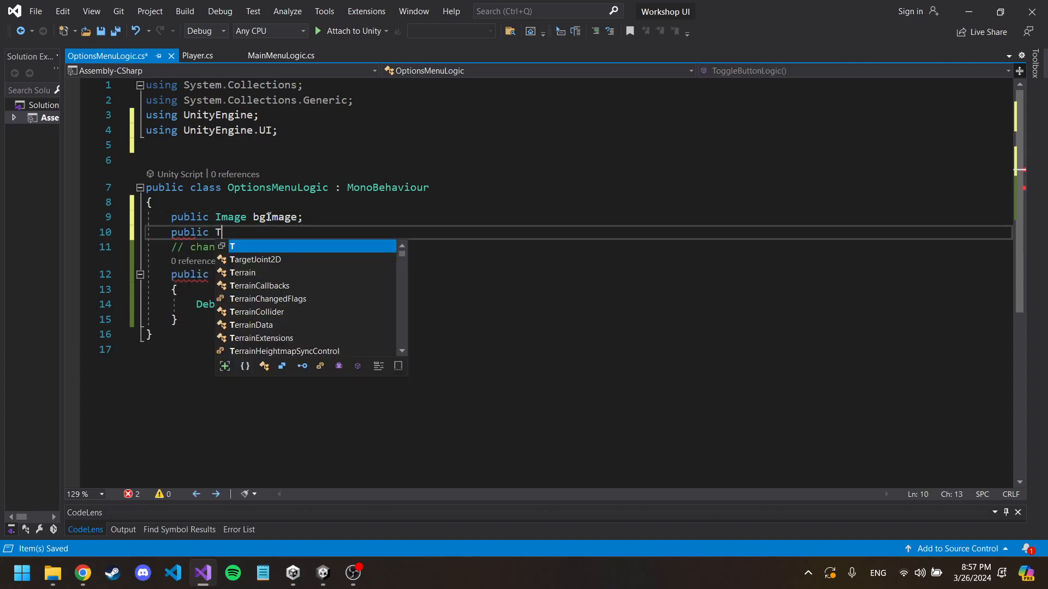
{"action": "type", "text": "oggle bgTo"}
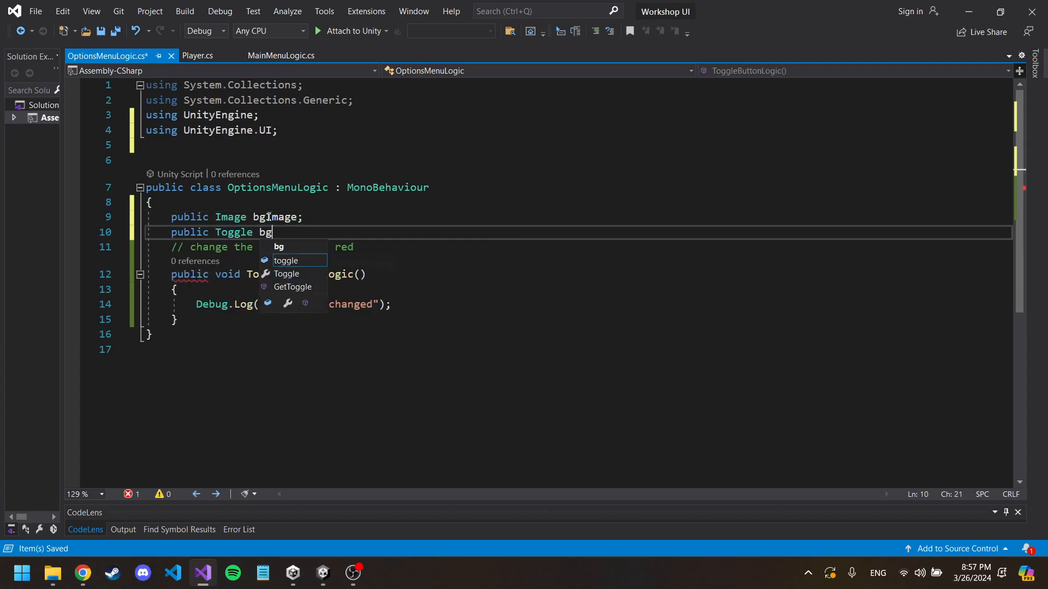
{"action": "key", "text": "BackSpace"}
{"action": "key", "text": "BackSpace"}
{"action": "key", "text": "BackSpace"}
{"action": "key", "text": "BackSpace"}
{"action": "type", "text": "opt"}
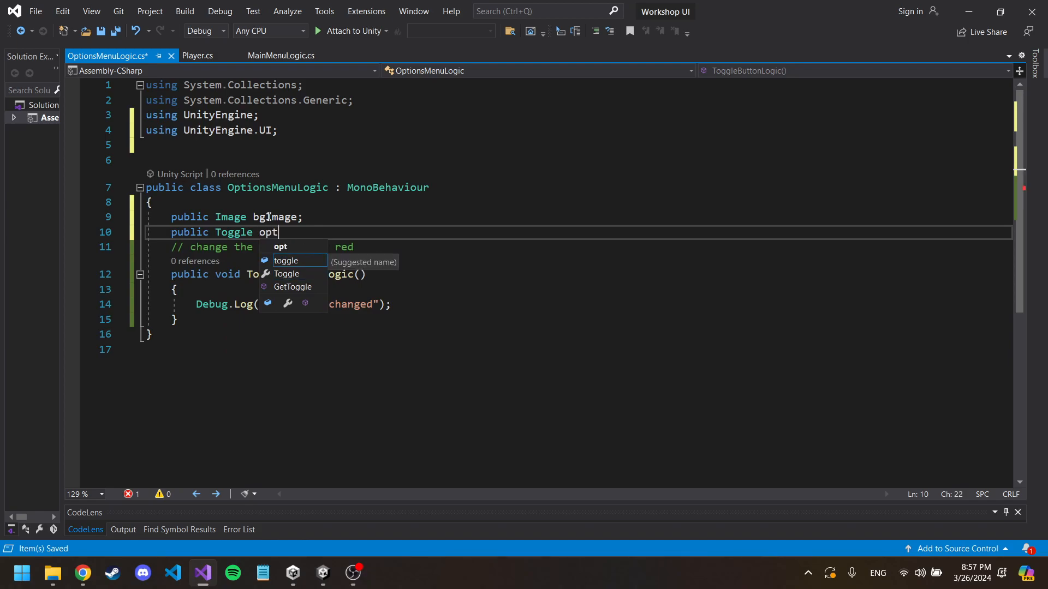
{"action": "type", "text": "ionsToggle;"}
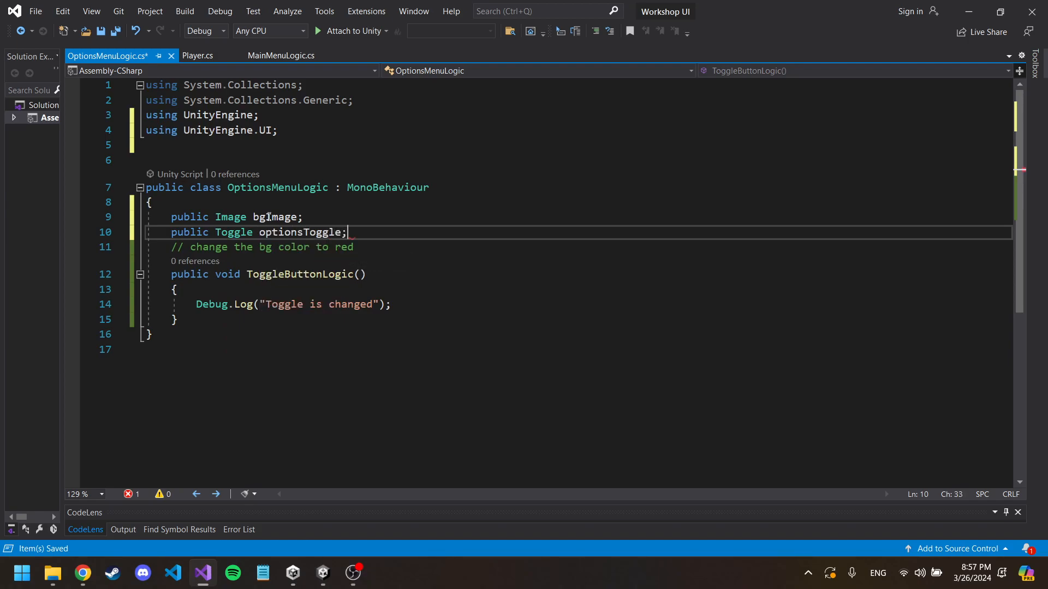
Step: Comment out the Debug.Log line in ToggleButtonLogic and insert a blank line below the background color comment
{"action": "left_click", "coordinate": [332, 290]}
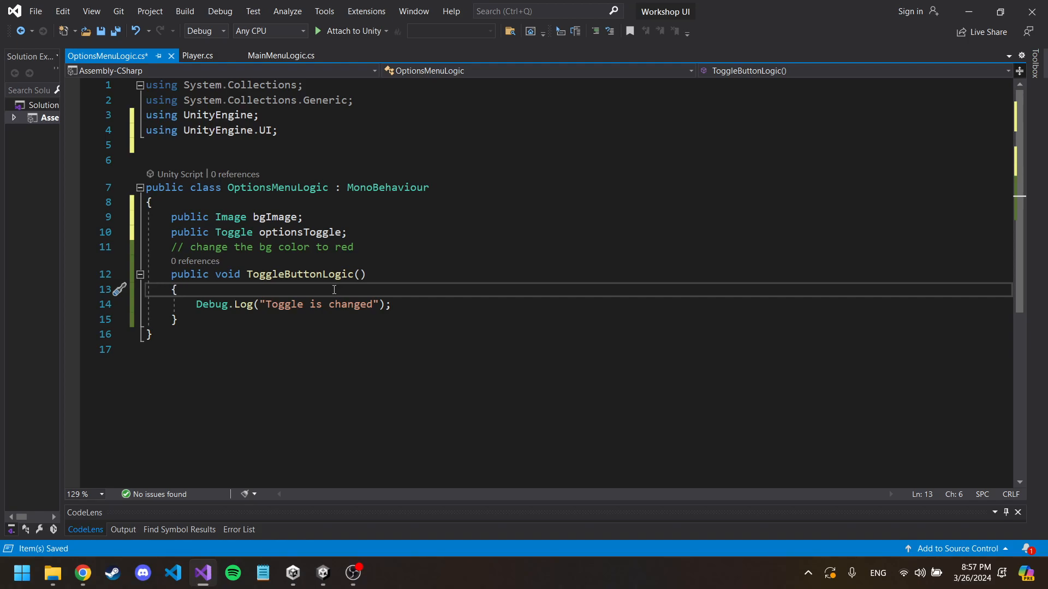
{"action": "left_click", "coordinate": [409, 304]}
{"action": "key", "text": "ctrl+k"}
{"action": "key", "text": "ctrl+c"}
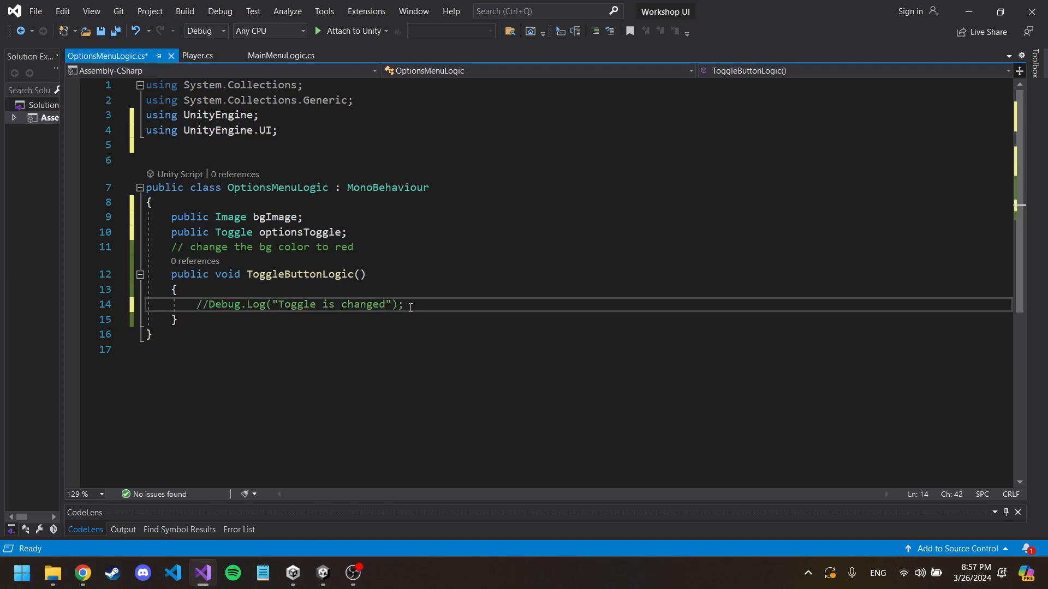
{"action": "left_click", "coordinate": [382, 247]}
{"action": "key", "text": "Return"}
Step: Add an if(optionsToggle.isOn) block with braces below the commented-out log line in ToggleButtonLogic
{"action": "left_click", "coordinate": [426, 319]}
{"action": "key", "text": "Return"}
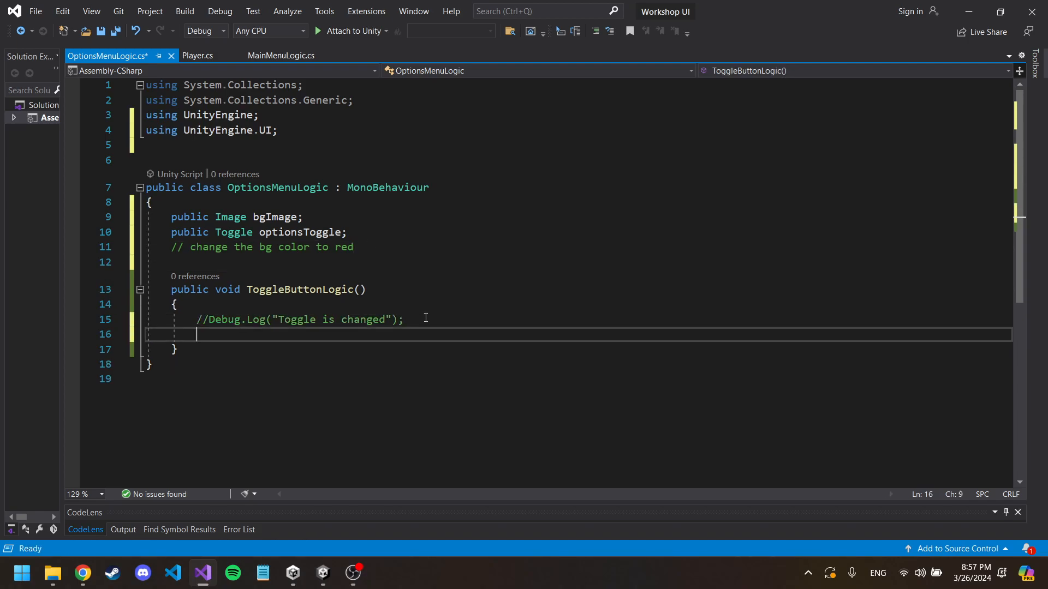
{"action": "type", "text": "if("}
{"action": "double_click", "coordinate": [297, 234]}
{"action": "left_click", "coordinate": [323, 573]}
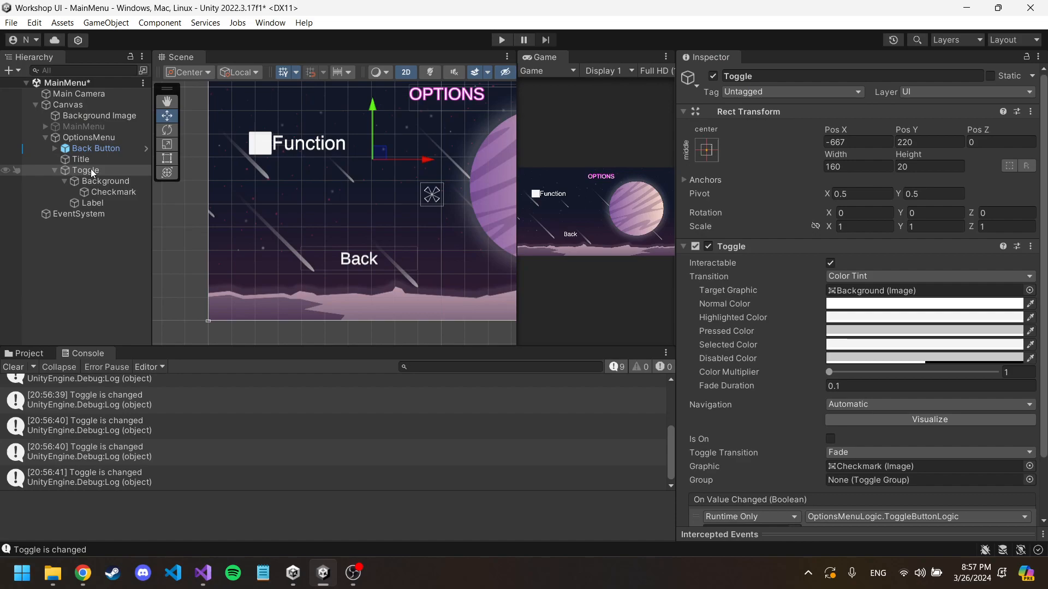
{"action": "key", "text": "alt+Tab"}
{"action": "left_click", "coordinate": [213, 334]}
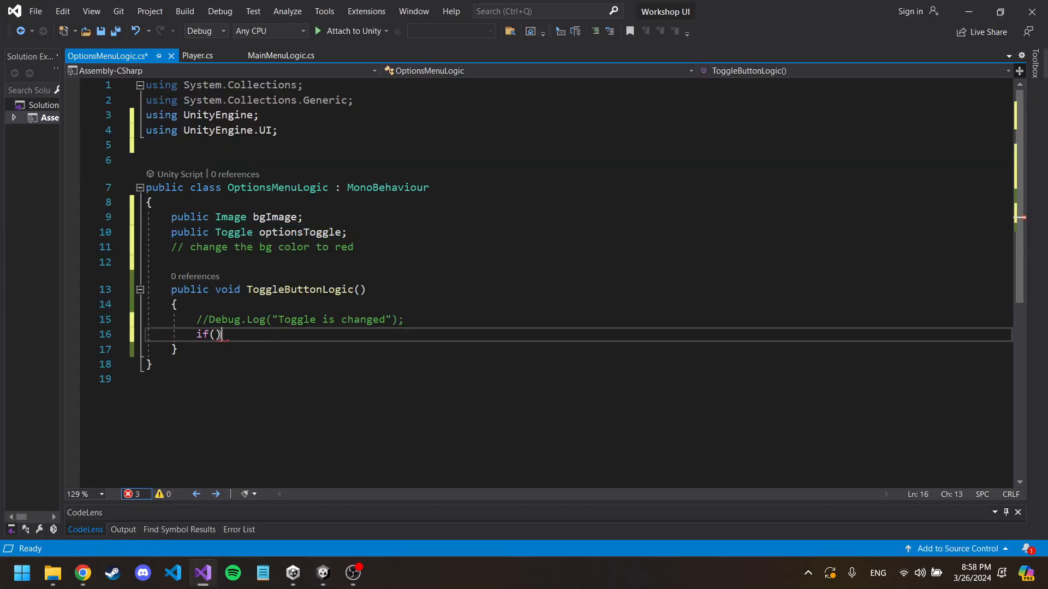
{"action": "type", "text": "optionsToggle.i"}
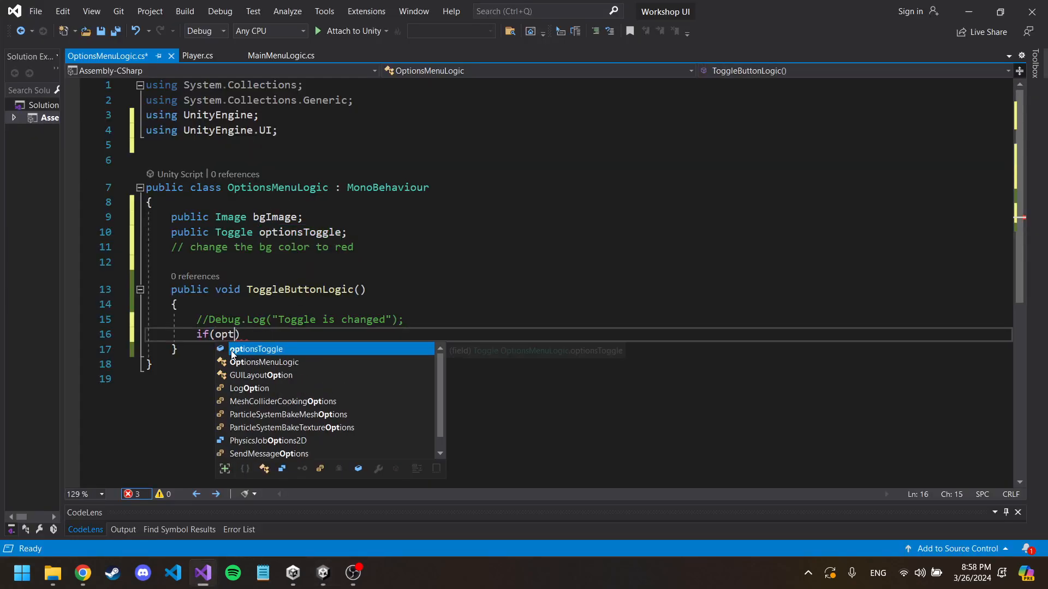
{"action": "type", "text": "sOn)"}
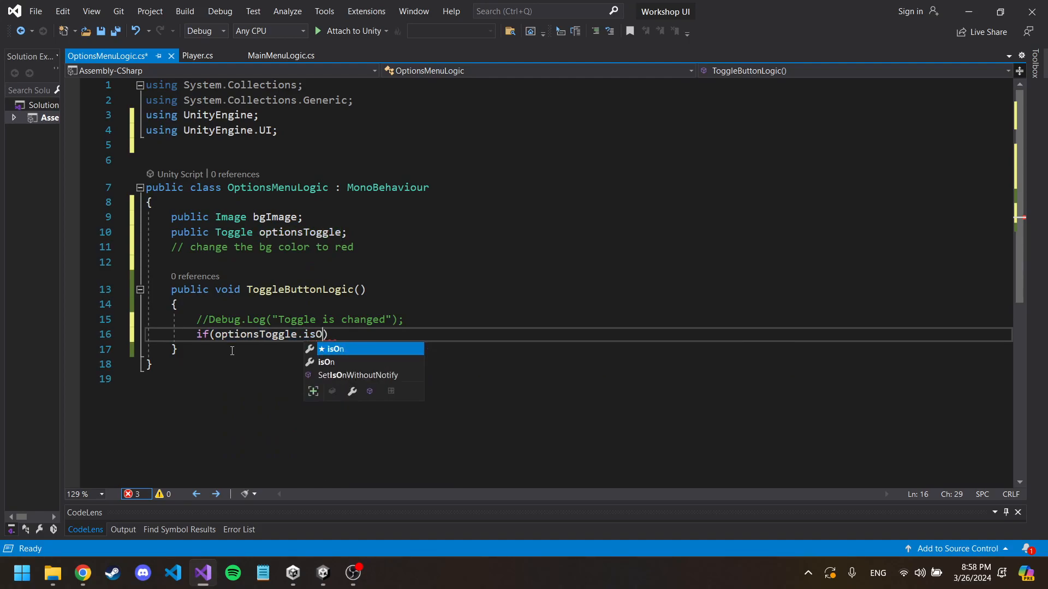
{"action": "key", "text": "Return"}
{"action": "type", "text": "{"}
{"action": "key", "text": "Return"}
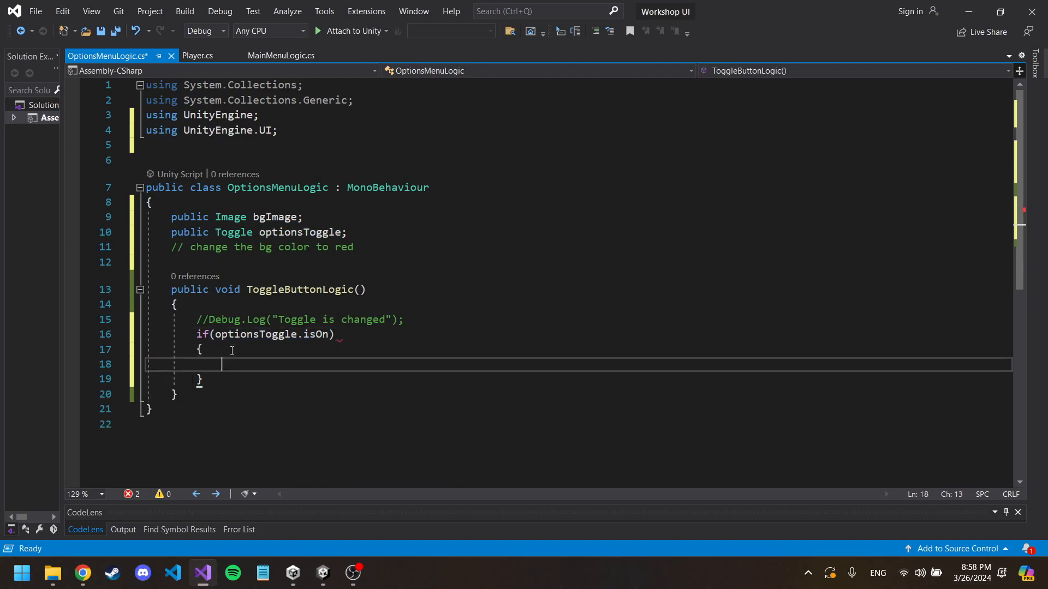
Step: Write "bgImage.color = Color.red;" inside the if block
{"action": "type", "text": "back"}
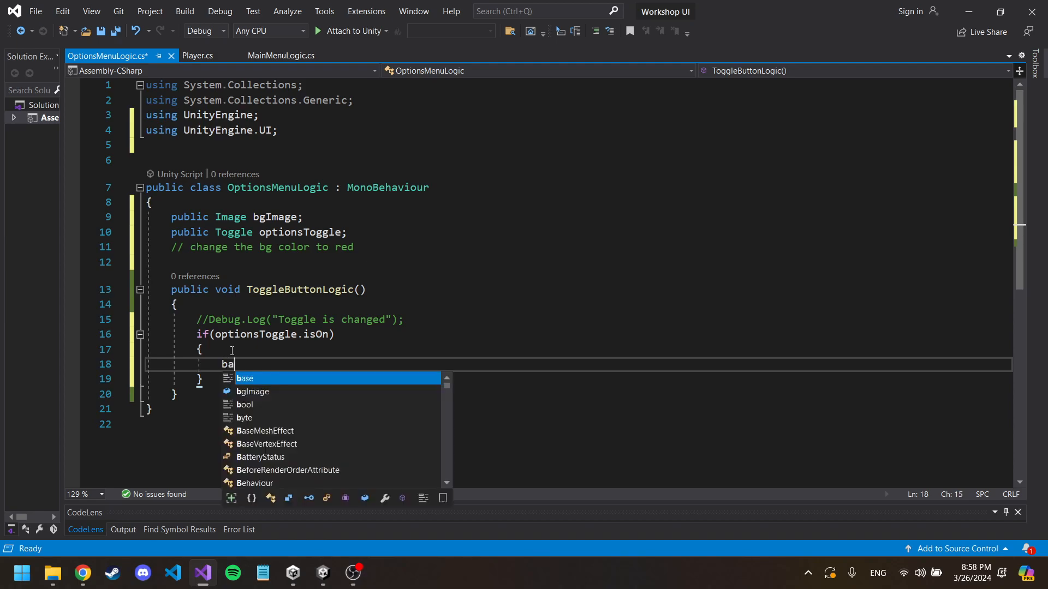
{"action": "key", "text": "BackSpace"}
{"action": "key", "text": "BackSpace"}
{"action": "key", "text": "BackSpace"}
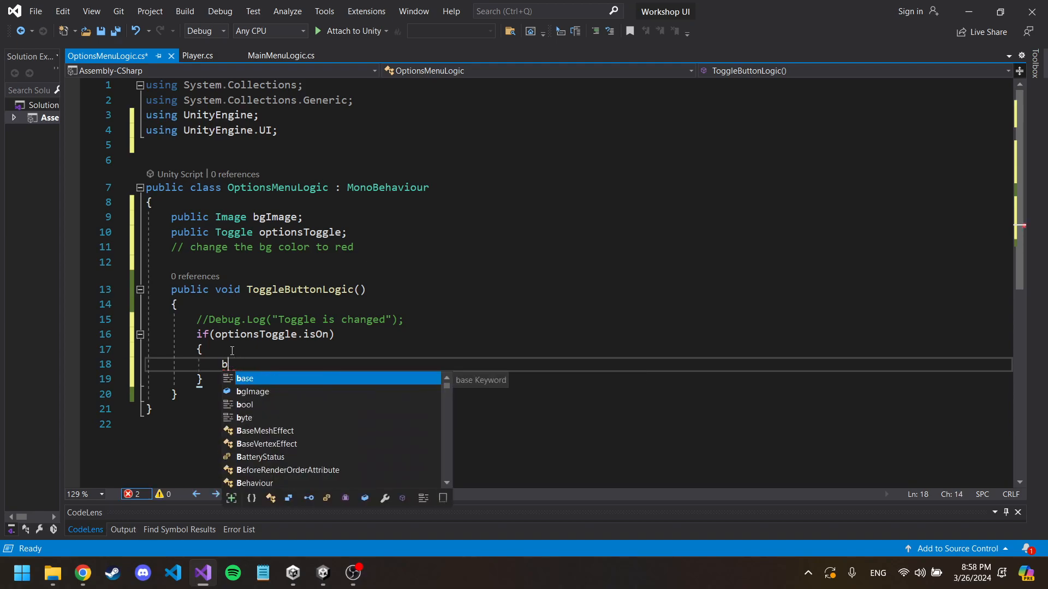
{"action": "type", "text": "g"}
{"action": "key", "text": "Tab"}
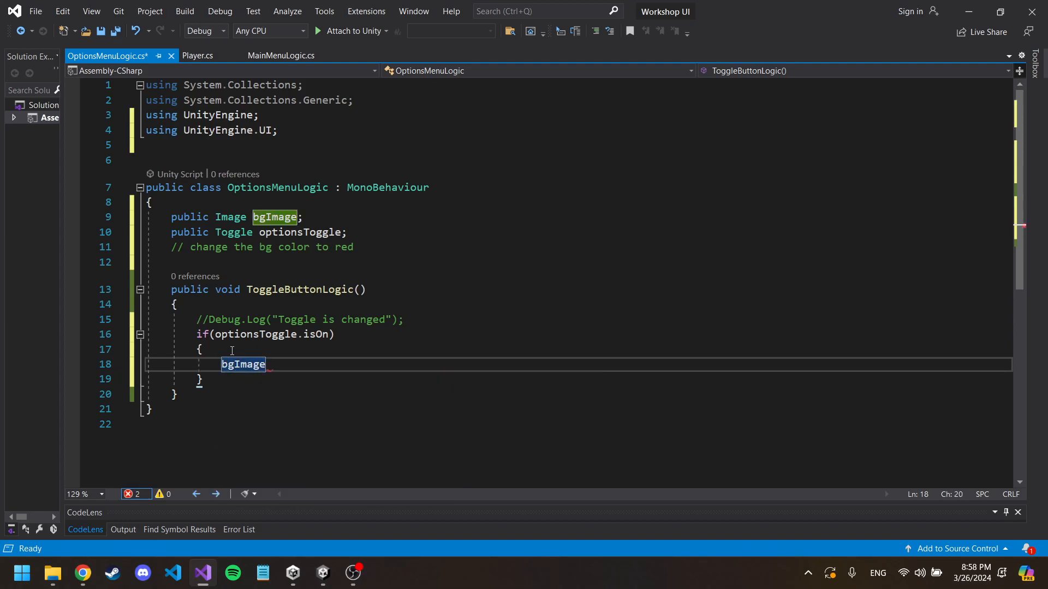
{"action": "type", "text": ".color "}
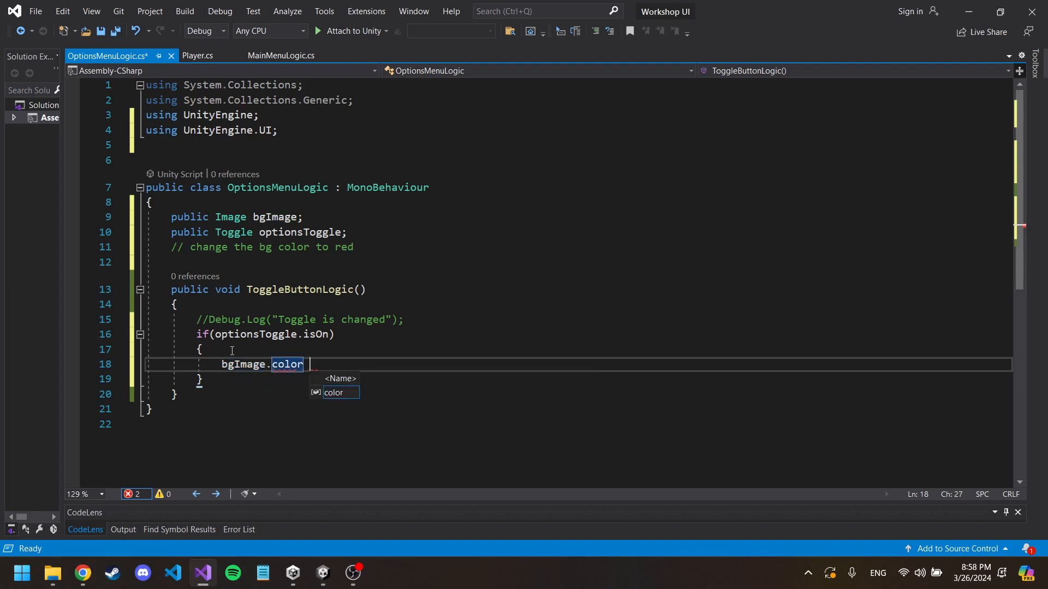
{"action": "type", "text": "= Color.r"}
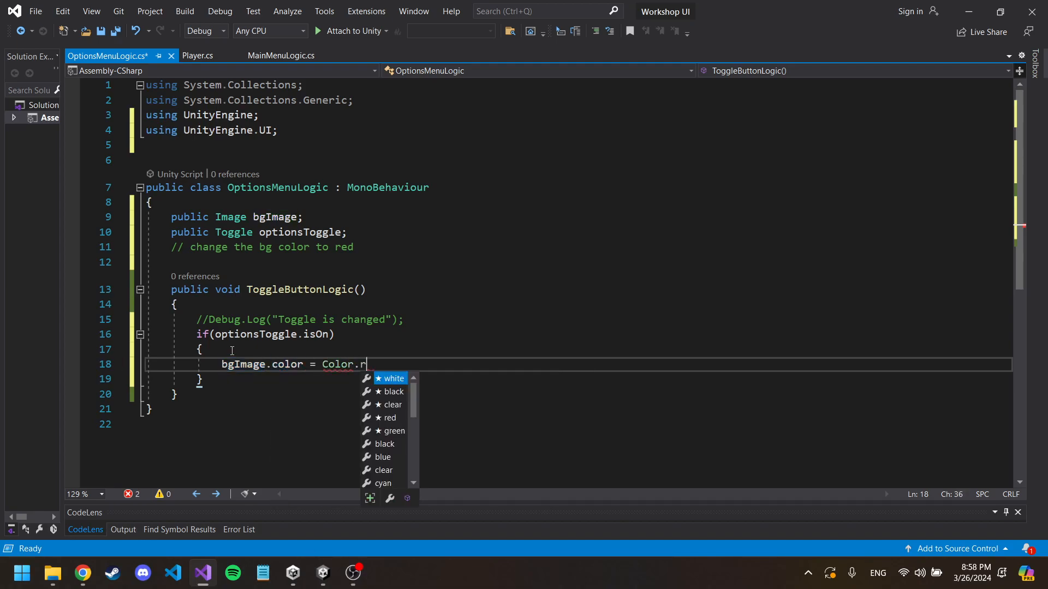
{"action": "type", "text": "ed;"}
Step: Add an else block containing "bgImage.color = Color.white;" after the if block and save the script
{"action": "key", "text": "Down"}
{"action": "key", "text": "Return"}
{"action": "type", "text": "else"}
{"action": "key", "text": "Return"}
{"action": "type", "text": "{"}
{"action": "key", "text": "Return"}
{"action": "type", "text": "bgI"}
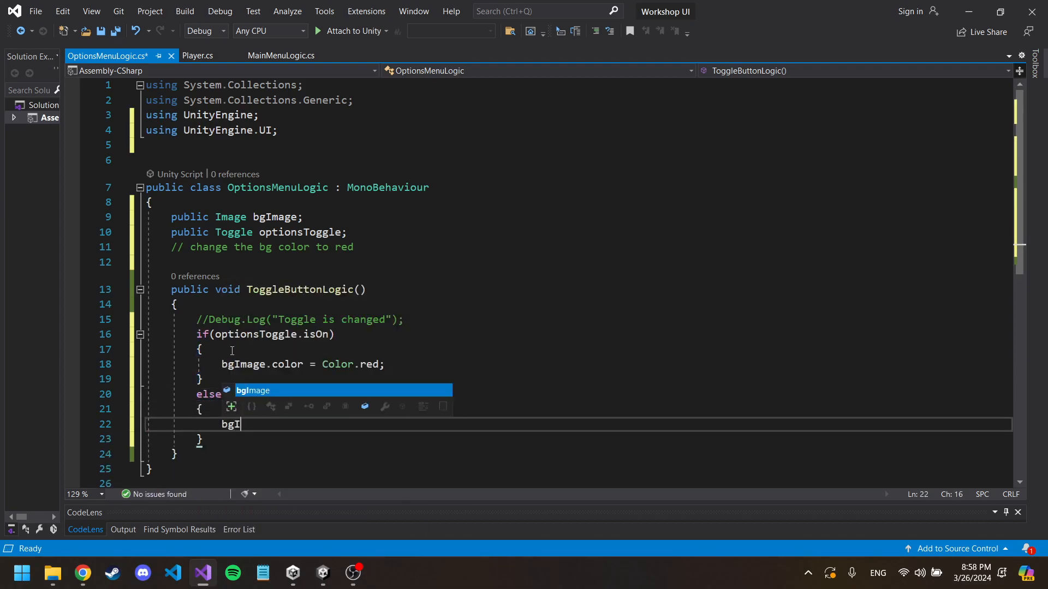
{"action": "type", "text": "mage.color = Color"}
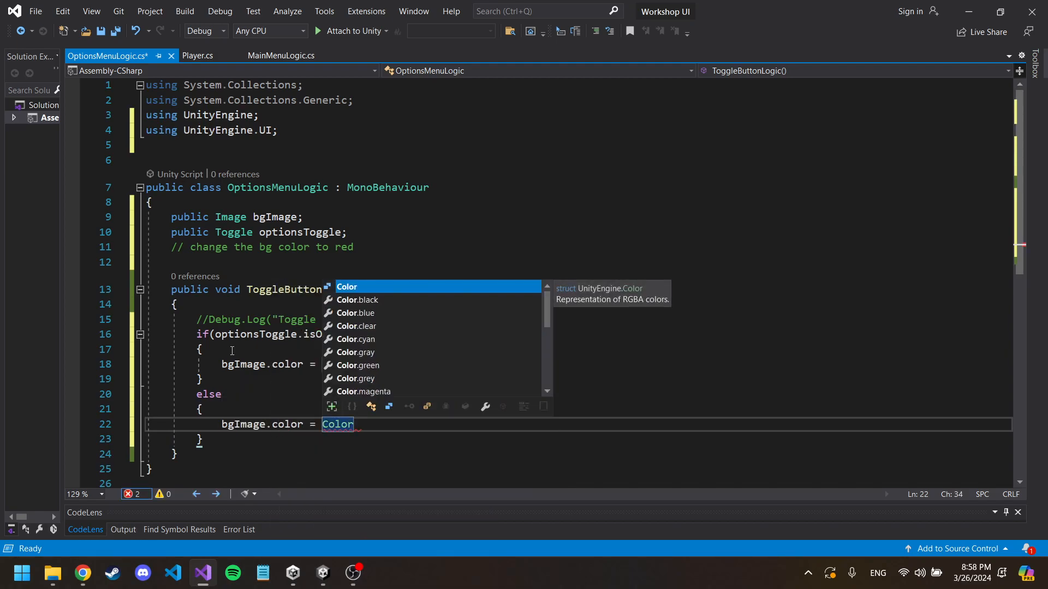
{"action": "type", "text": ".white;"}
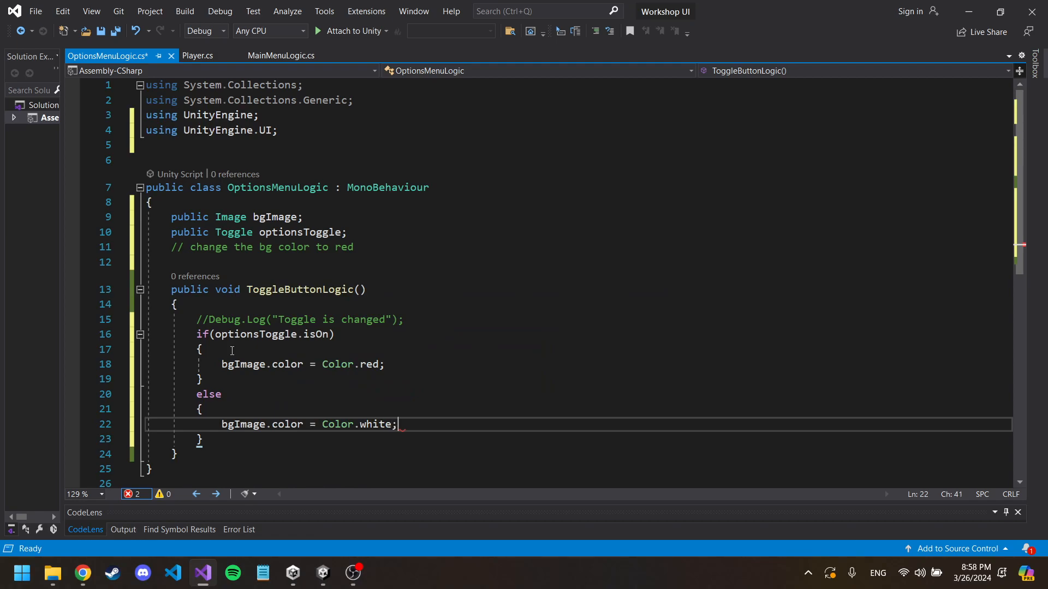
{"action": "key", "text": "ctrl+s"}
{"action": "scroll", "coordinate": [368, 312], "scroll_direction": "down", "scroll_amount": 1}
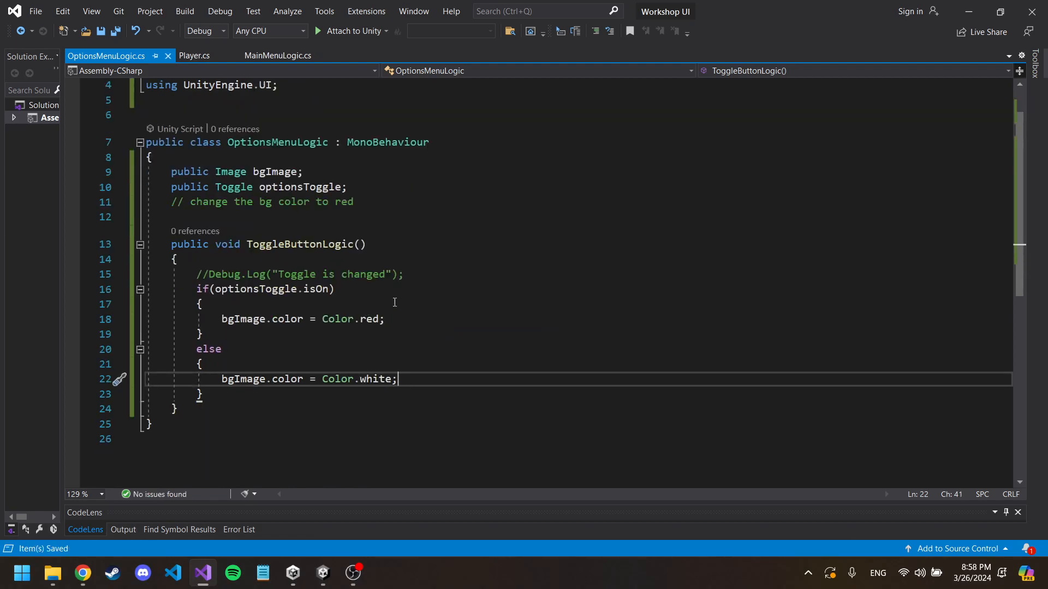
{"action": "scroll", "coordinate": [282, 131], "scroll_direction": "up", "scroll_amount": 1}
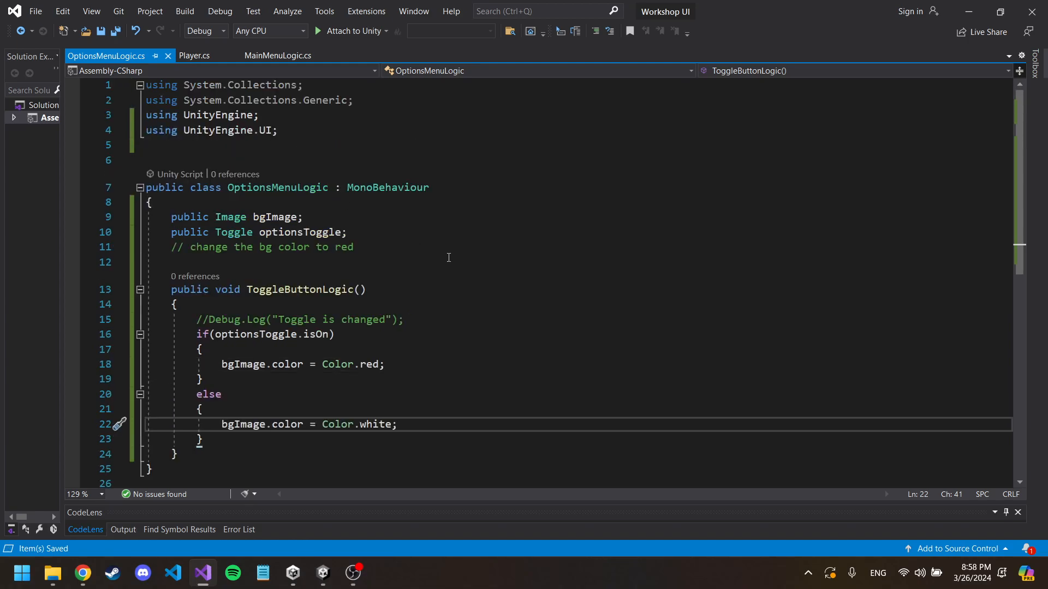
Step: Switch to Unity and assign Background Image to Bg Image and Toggle to Options Toggle in the OptionsMenu object's Options Menu Logic script
{"action": "mouse_move", "coordinate": [323, 573]}
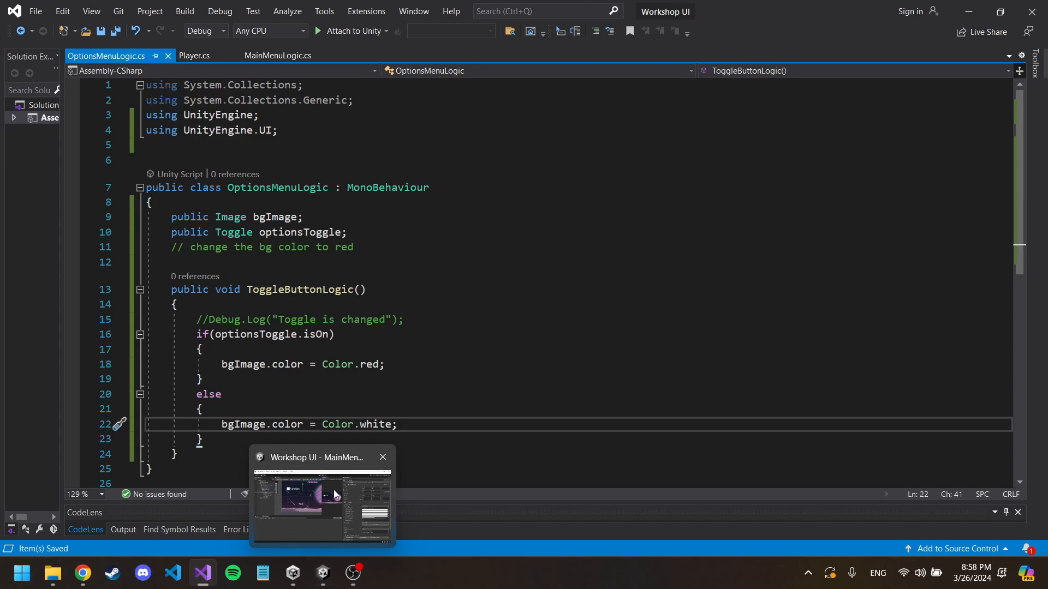
{"action": "left_click", "coordinate": [333, 491]}
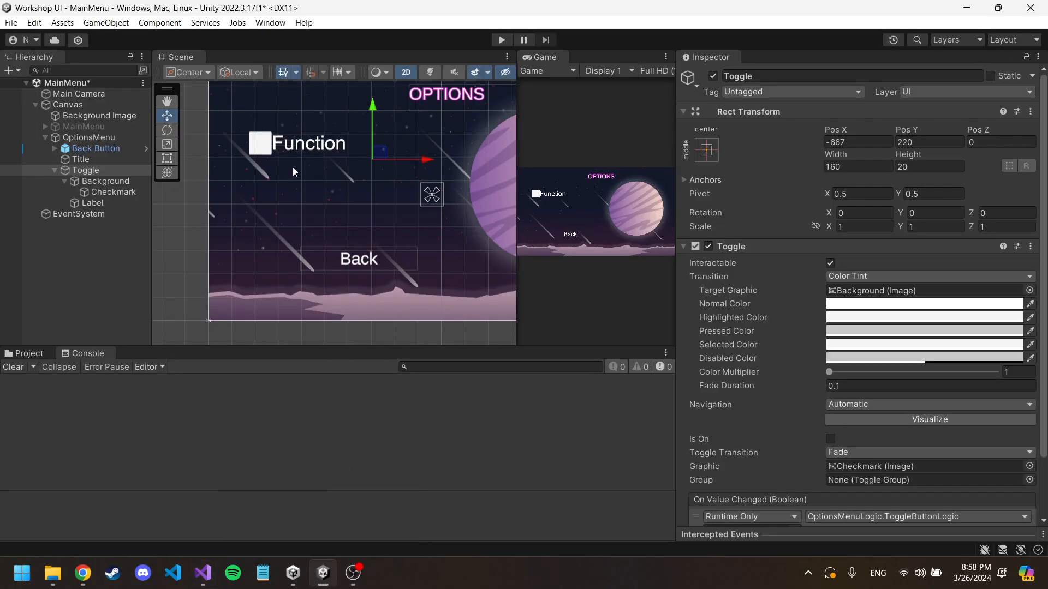
{"action": "left_click", "coordinate": [98, 183]}
{"action": "left_click", "coordinate": [99, 171]}
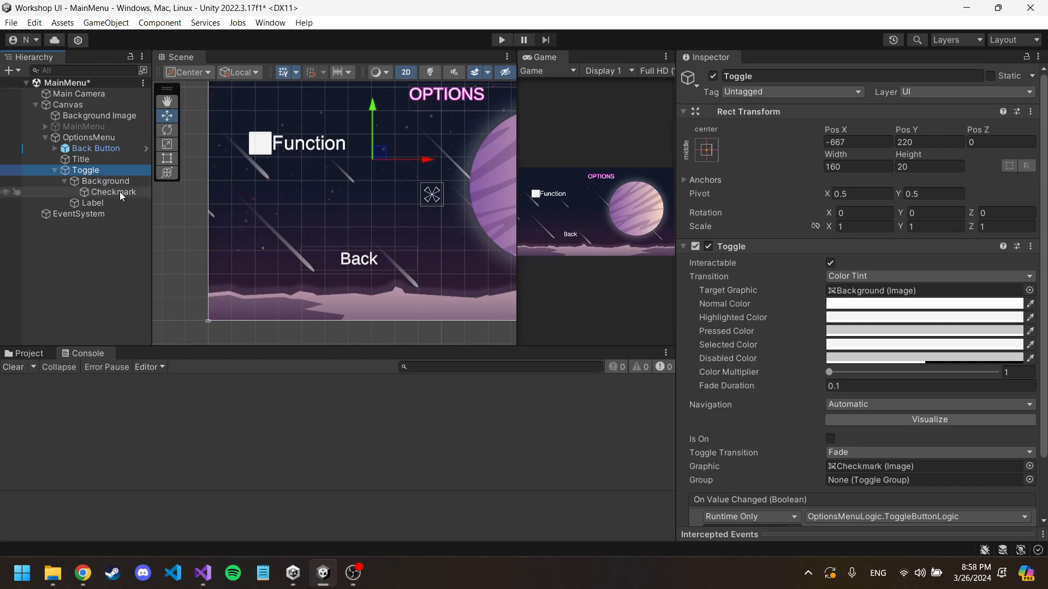
{"action": "scroll", "coordinate": [915, 463], "scroll_direction": "down", "scroll_amount": 3}
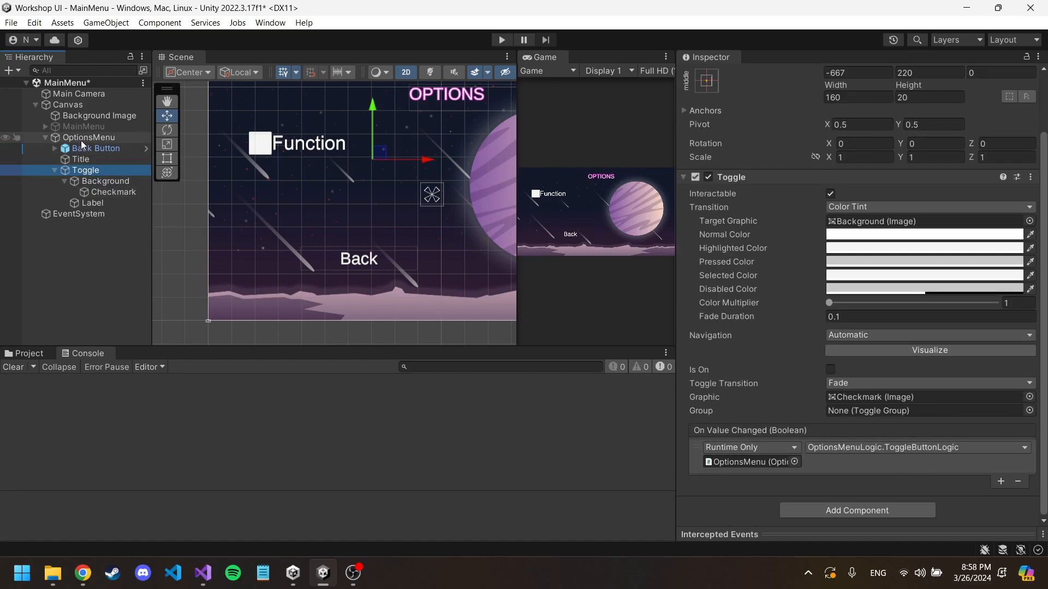
{"action": "scroll", "coordinate": [814, 359], "scroll_direction": "up", "scroll_amount": 3}
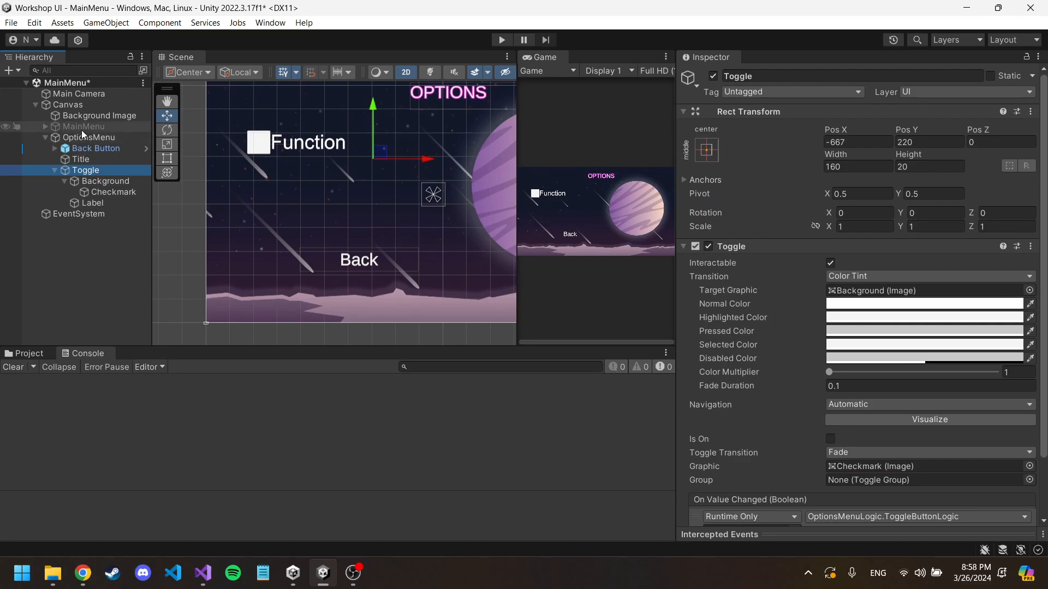
{"action": "left_click", "coordinate": [84, 140]}
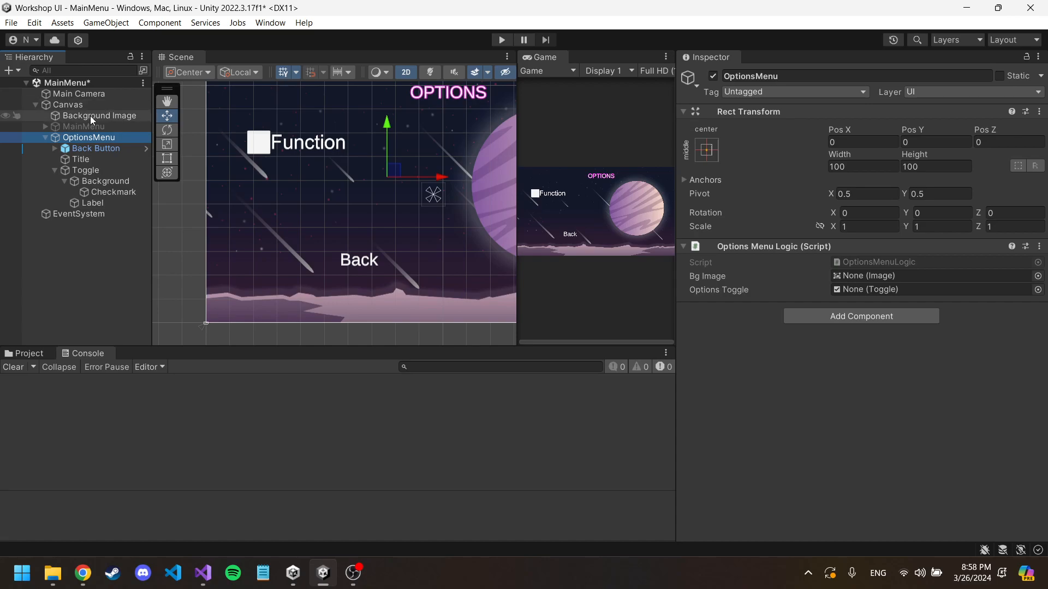
{"action": "scroll", "coordinate": [382, 213], "scroll_direction": "down", "scroll_amount": 4}
{"action": "scroll", "coordinate": [388, 195], "scroll_direction": "up", "scroll_amount": 3}
{"action": "left_click_drag", "start_coordinate": [98, 115], "coordinate": [877, 279]}
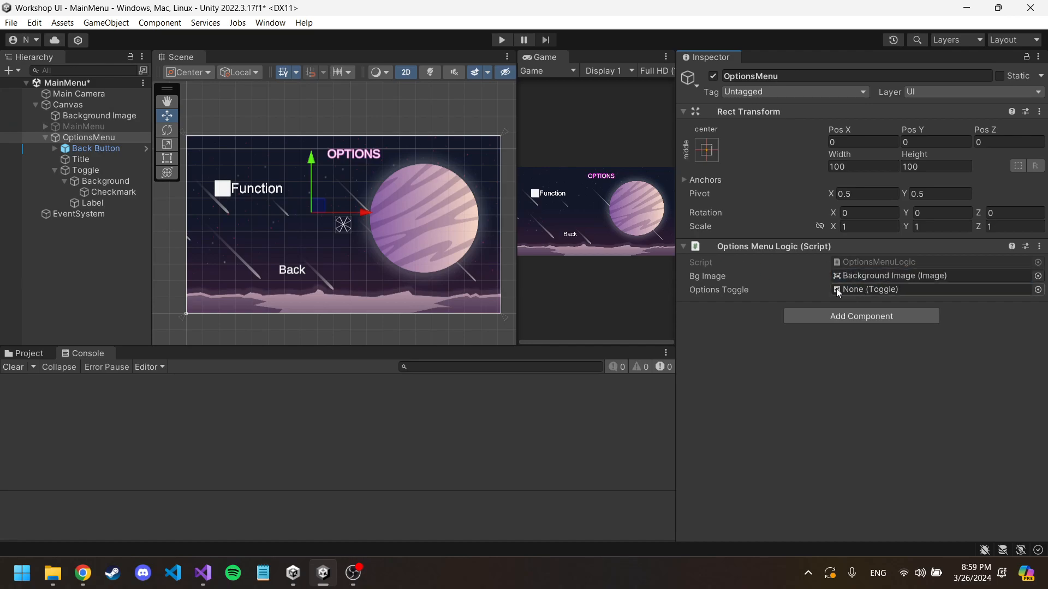
{"action": "left_click_drag", "start_coordinate": [86, 173], "coordinate": [873, 287]}
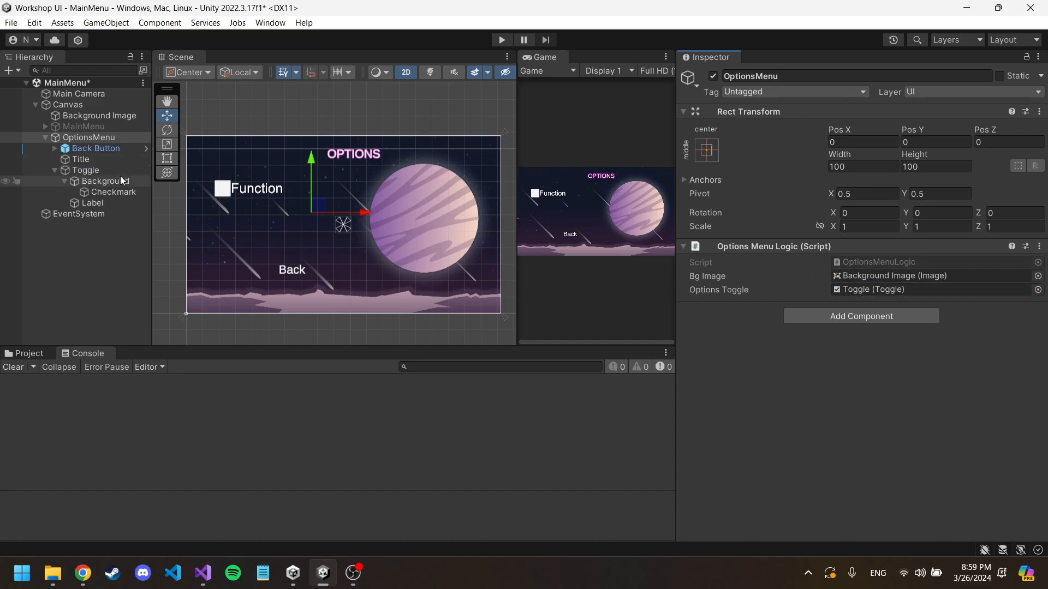
Step: Change the text of the Toggle's Label object to "Make BG red?"
{"action": "left_click", "coordinate": [93, 203]}
{"action": "left_click", "coordinate": [819, 325]}
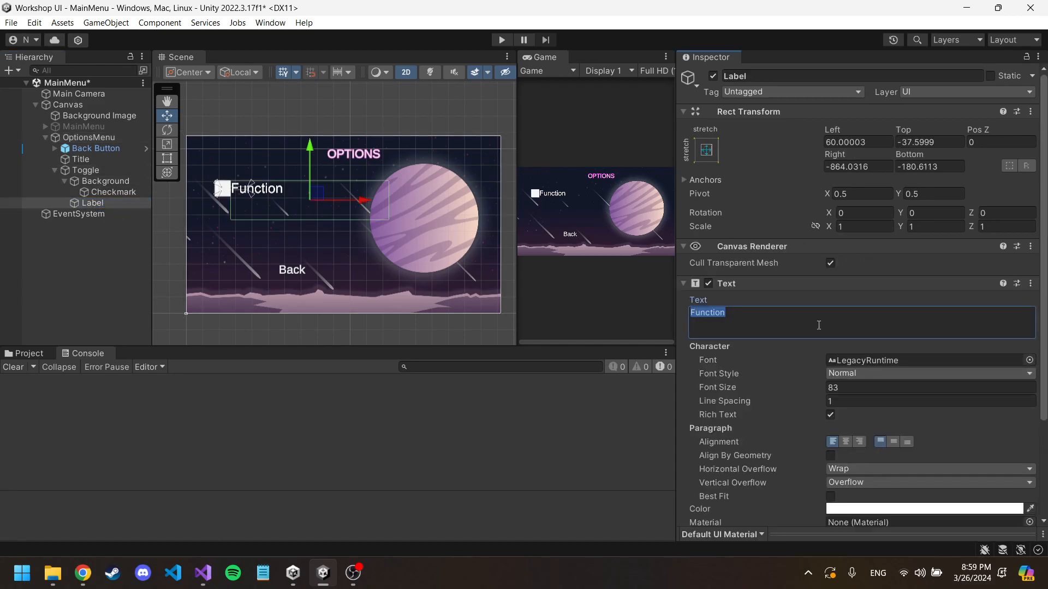
{"action": "type", "text": "Change"}
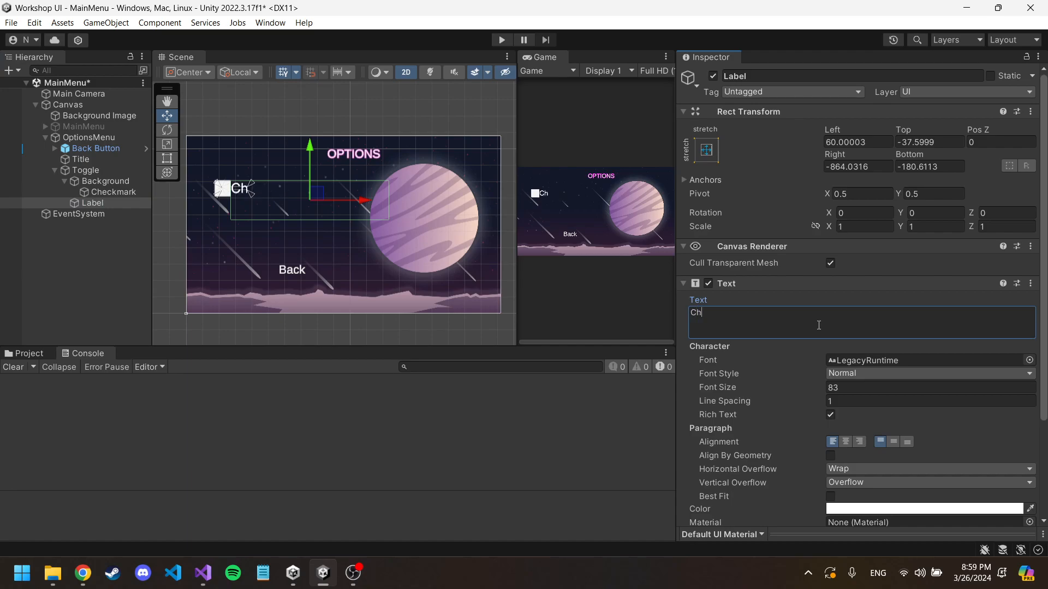
{"action": "key", "text": "BackSpace"}
{"action": "key", "text": "BackSpace"}
{"action": "key", "text": "BackSpace"}
{"action": "key", "text": "BackSpace"}
{"action": "key", "text": "BackSpace"}
{"action": "key", "text": "BackSpace"}
{"action": "type", "text": "Make BG red?"}
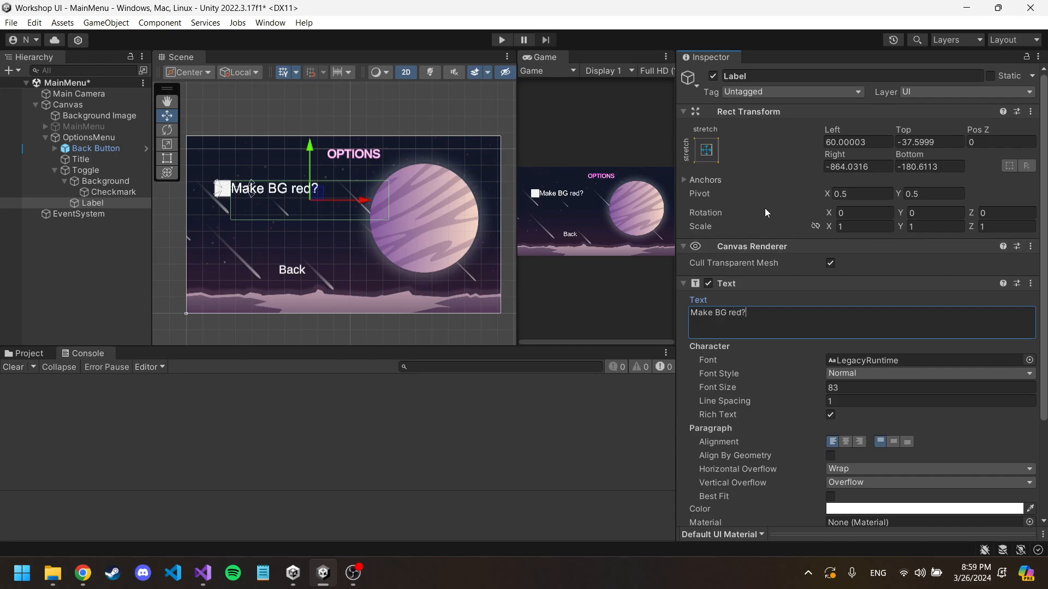
Step: Widen the Game view, run the scene, switch the "Make BG red?" toggle on and off repeatedly, and go back to the main menu
{"action": "middle_click_drag", "start_coordinate": [261, 155], "coordinate": [283, 151]}
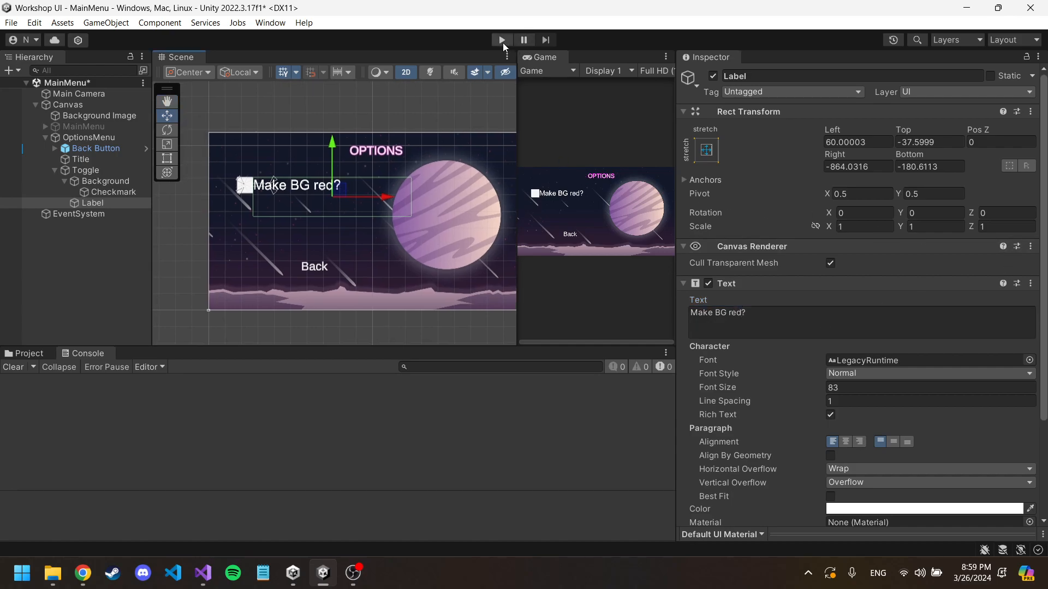
{"action": "left_click_drag", "start_coordinate": [515, 99], "coordinate": [382, 89]}
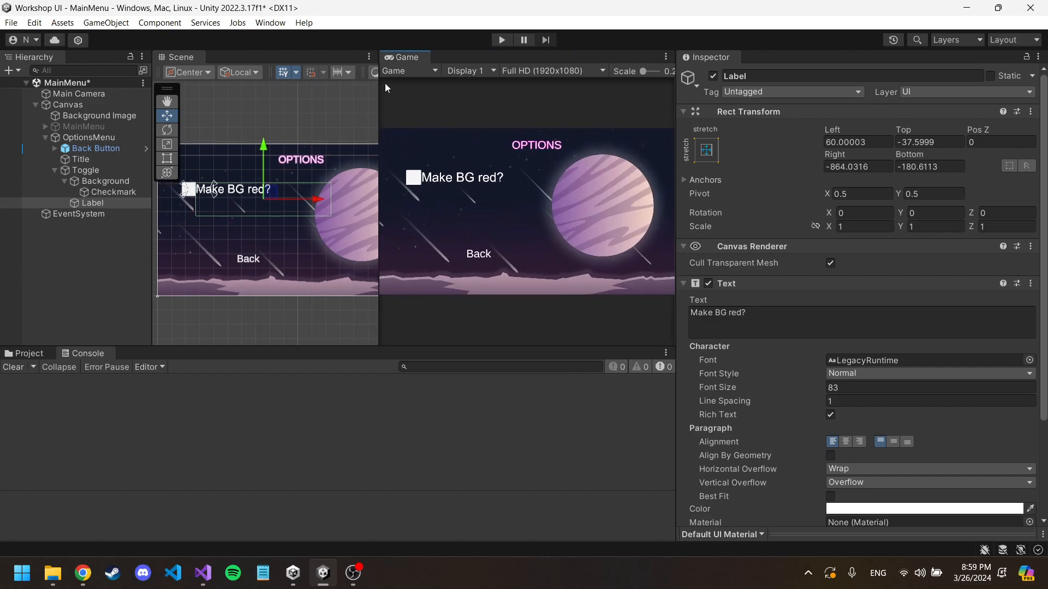
{"action": "left_click", "coordinate": [501, 40]}
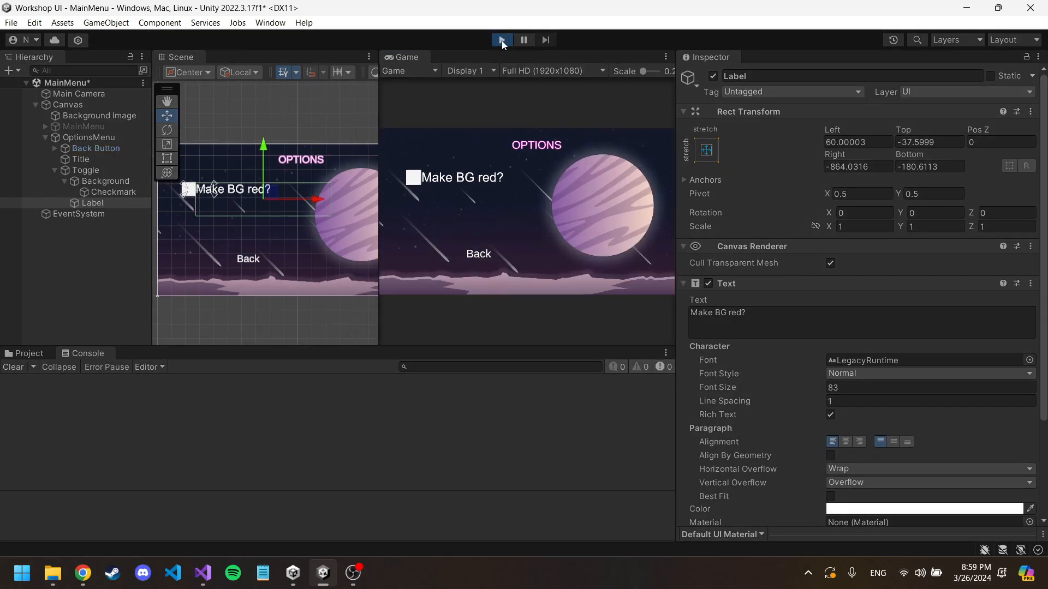
{"action": "left_click", "coordinate": [414, 180]}
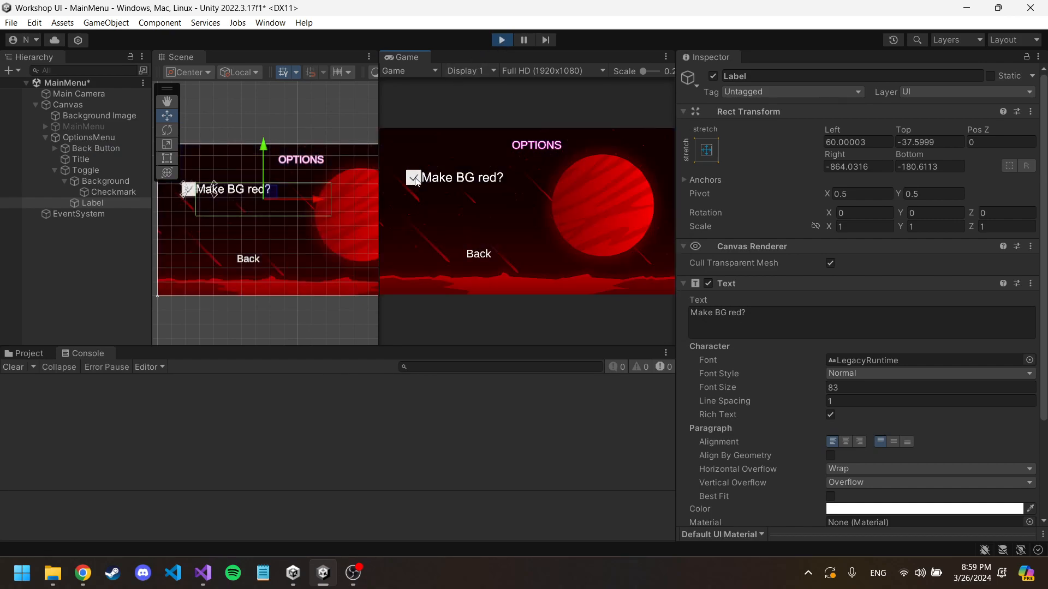
{"action": "left_click", "coordinate": [415, 180]}
{"action": "left_click", "coordinate": [414, 180]}
{"action": "left_click", "coordinate": [415, 180]}
{"action": "left_click", "coordinate": [480, 256]}
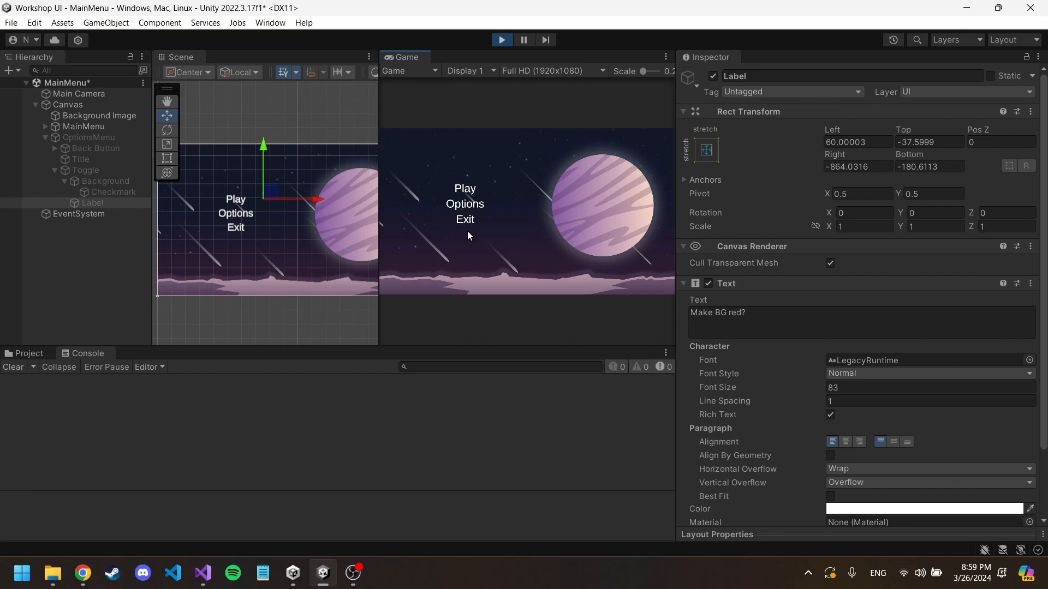
Step: Switch to the W5 Slides presentation in Chrome, start the slideshow from slide 5, and advance to the Thank You slide
{"action": "left_click", "coordinate": [82, 573]}
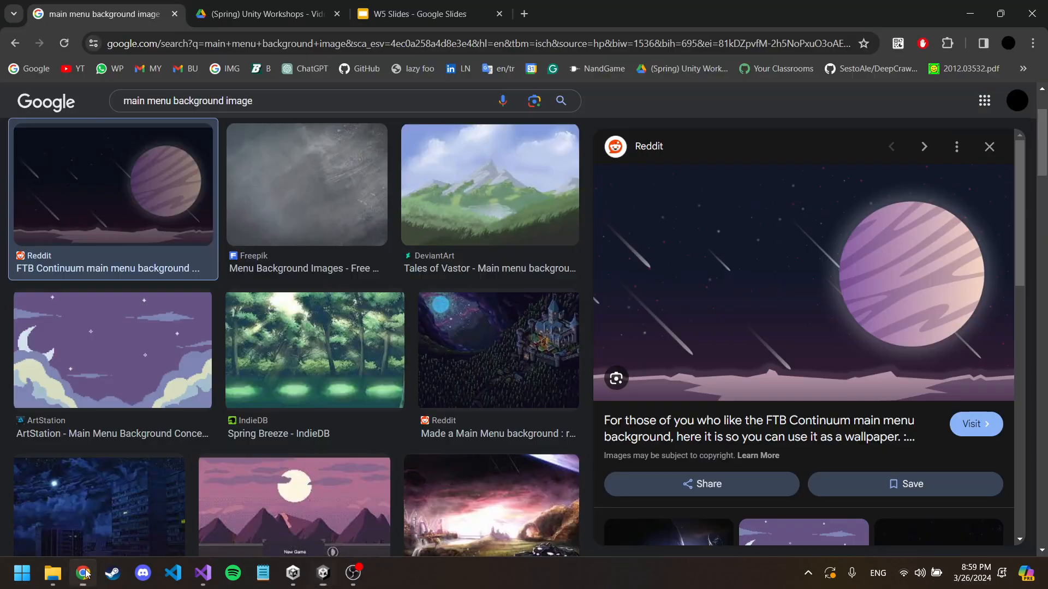
{"action": "left_click", "coordinate": [361, 14]}
{"action": "left_click", "coordinate": [60, 479]}
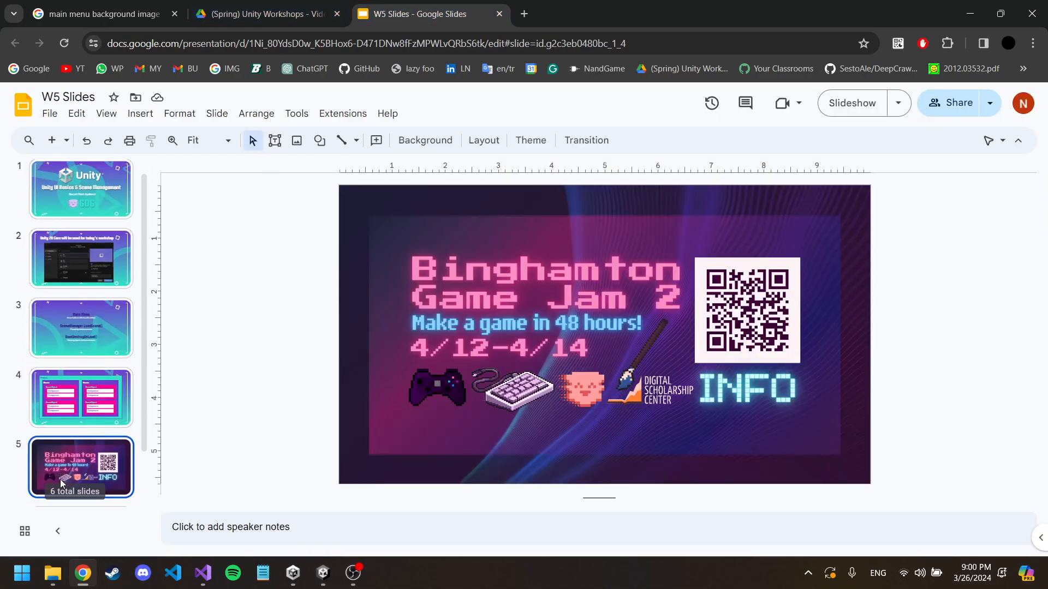
{"action": "left_click", "coordinate": [843, 103]}
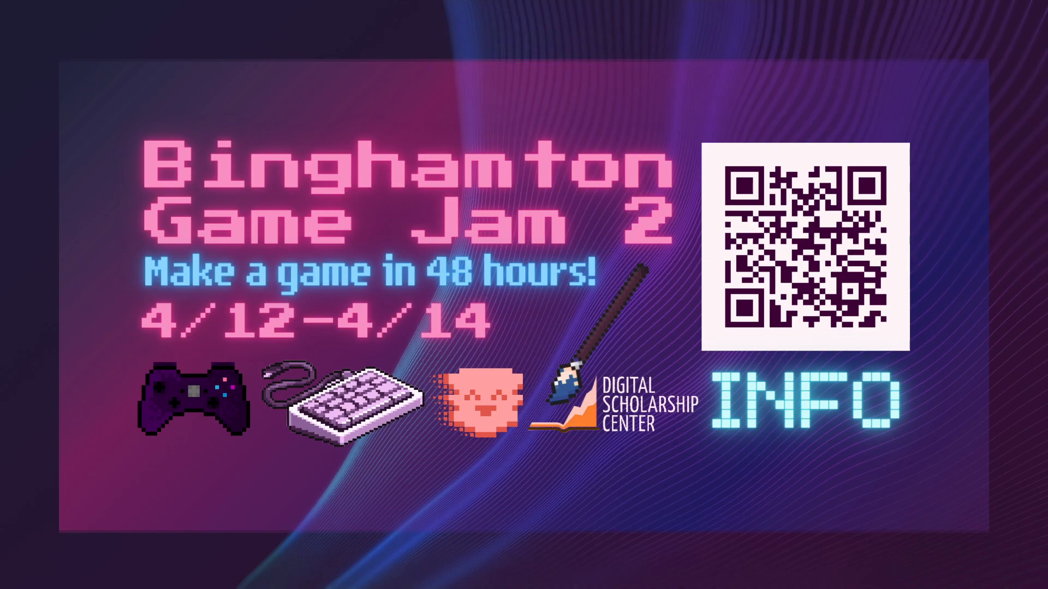
{"action": "key", "text": "Right"}
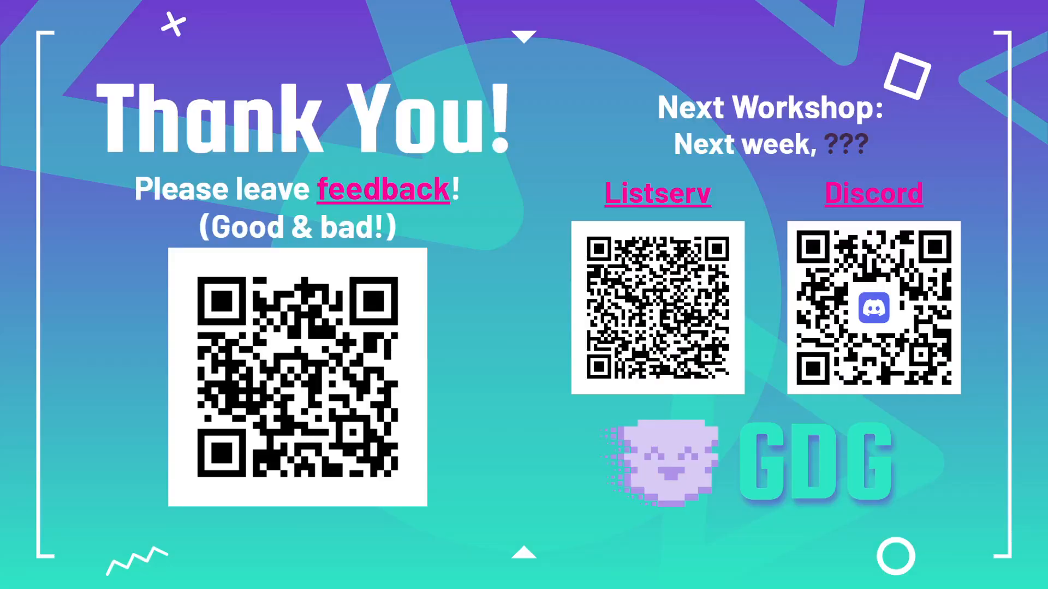